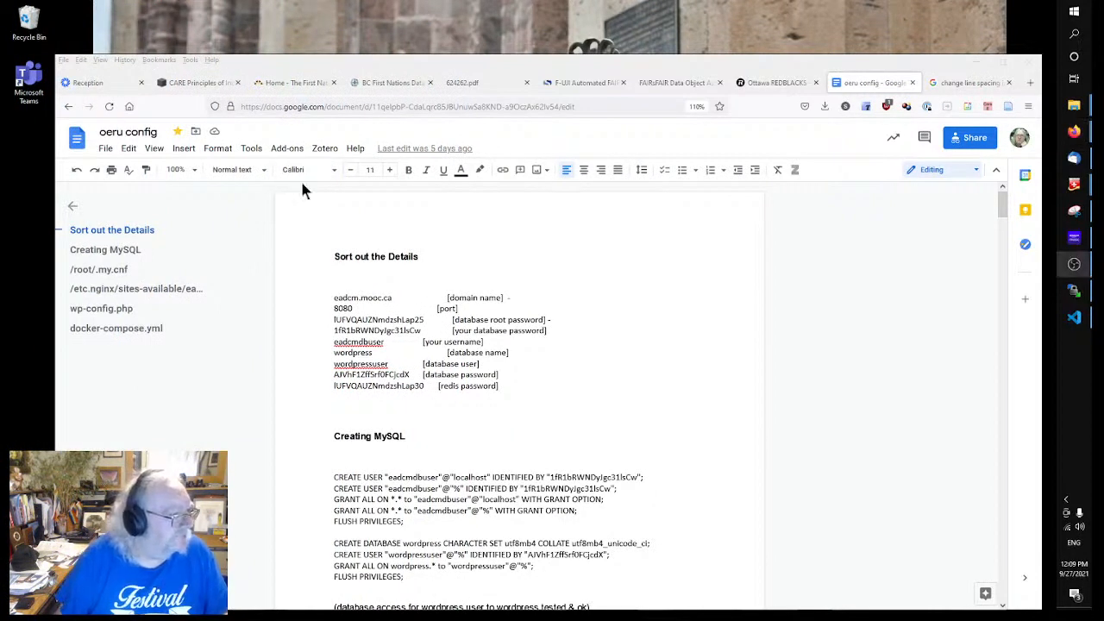
Step: Minimize the oeru config notes and bring up Firefox on the gRSShopper PLE.html page
left_click(683, 326)
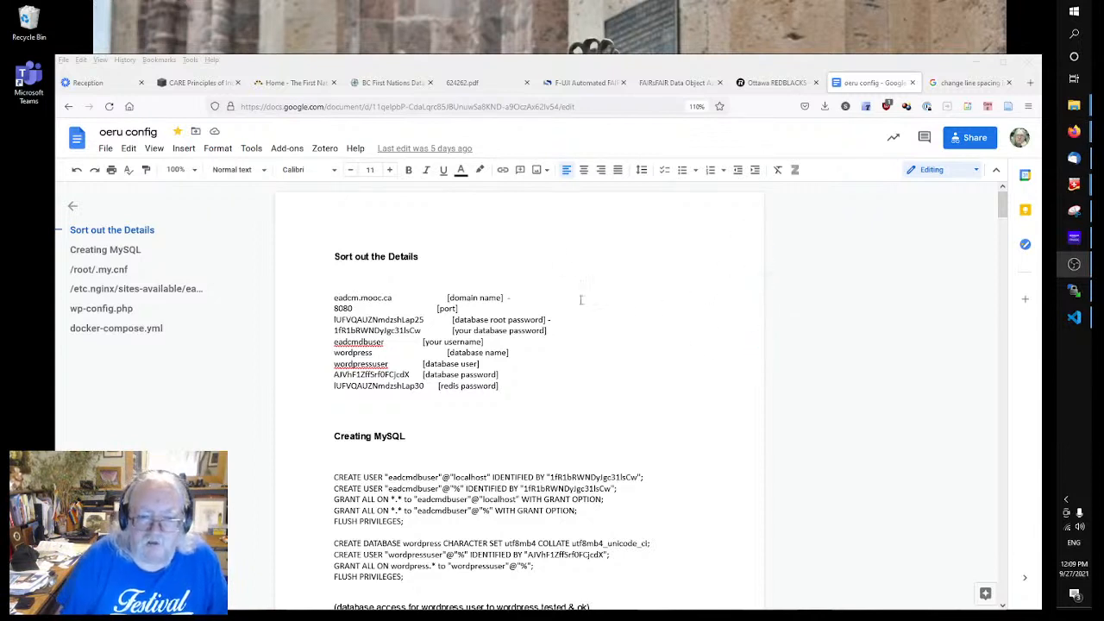
left_click(978, 62)
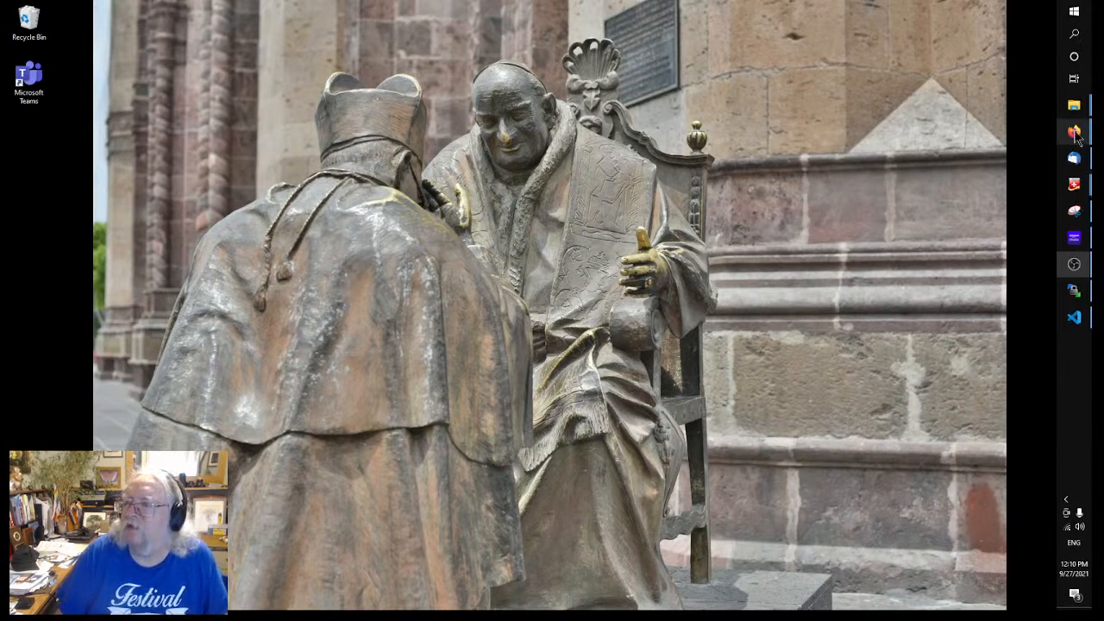
mouse_move(1071, 131)
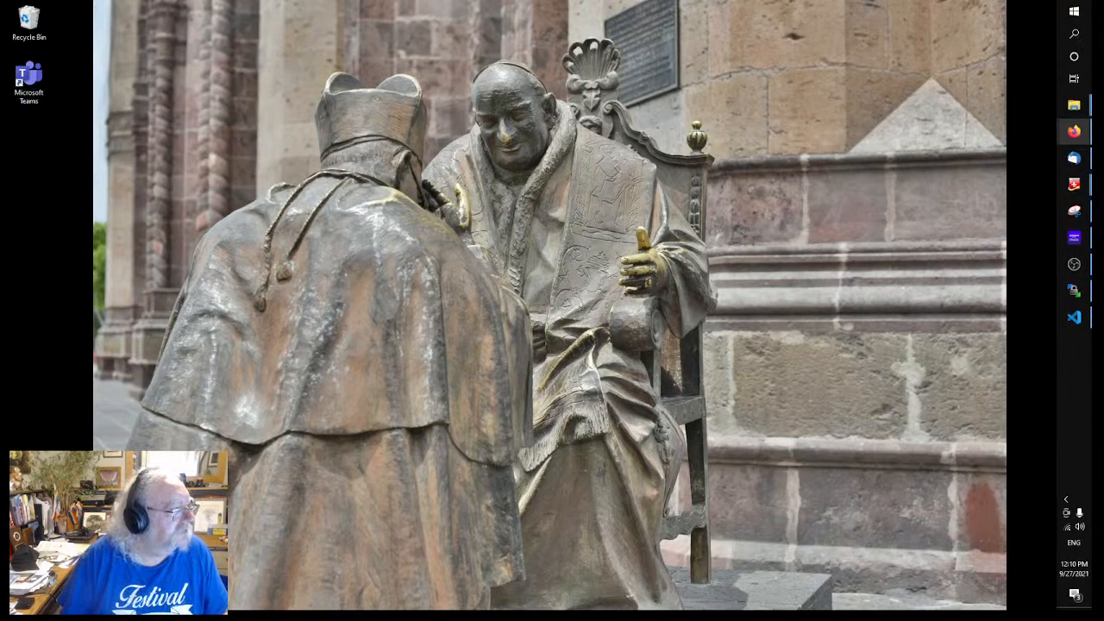
left_click(1074, 131)
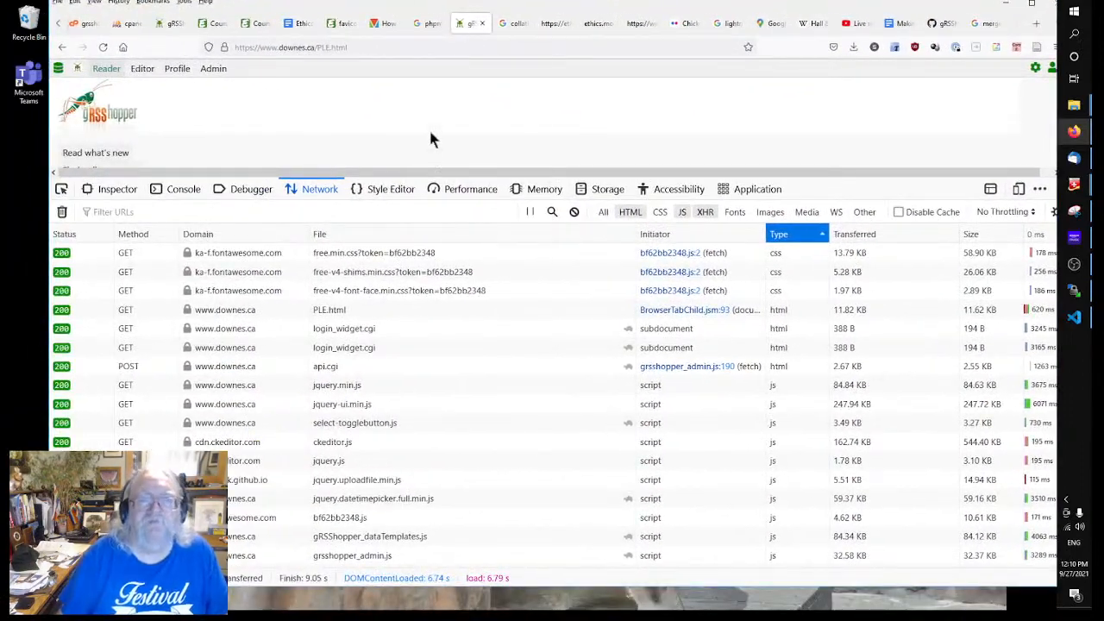
Step: Check the Course Outline and module editor, then open the 'Ethical Issues in Learning Analytics' draft
left_click_drag(468, 8, 454, 20)
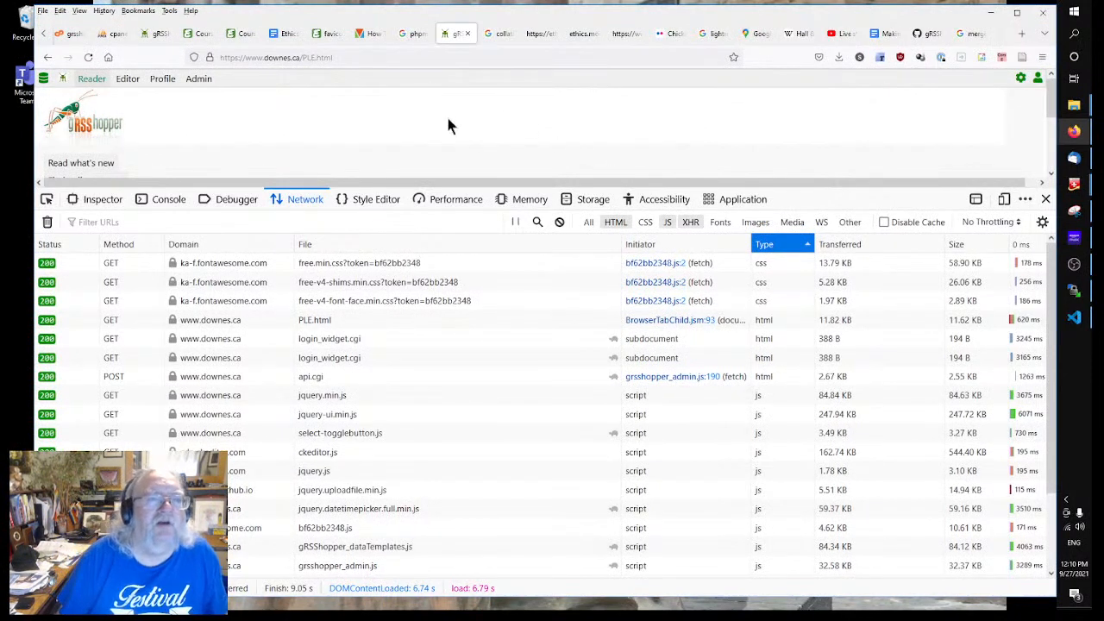
left_click(204, 36)
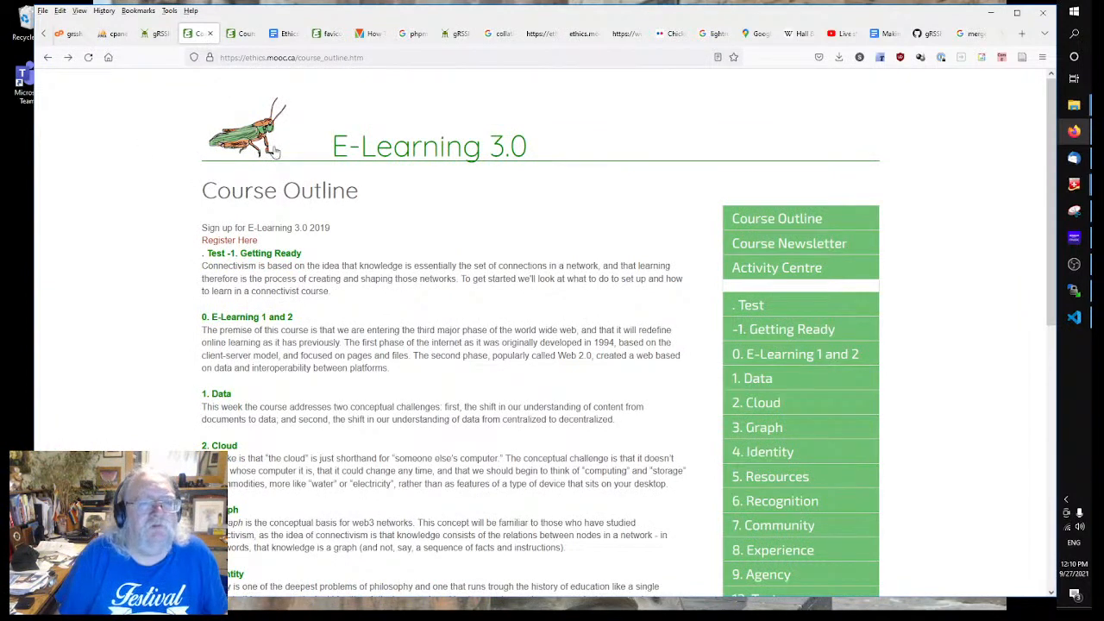
left_click(157, 32)
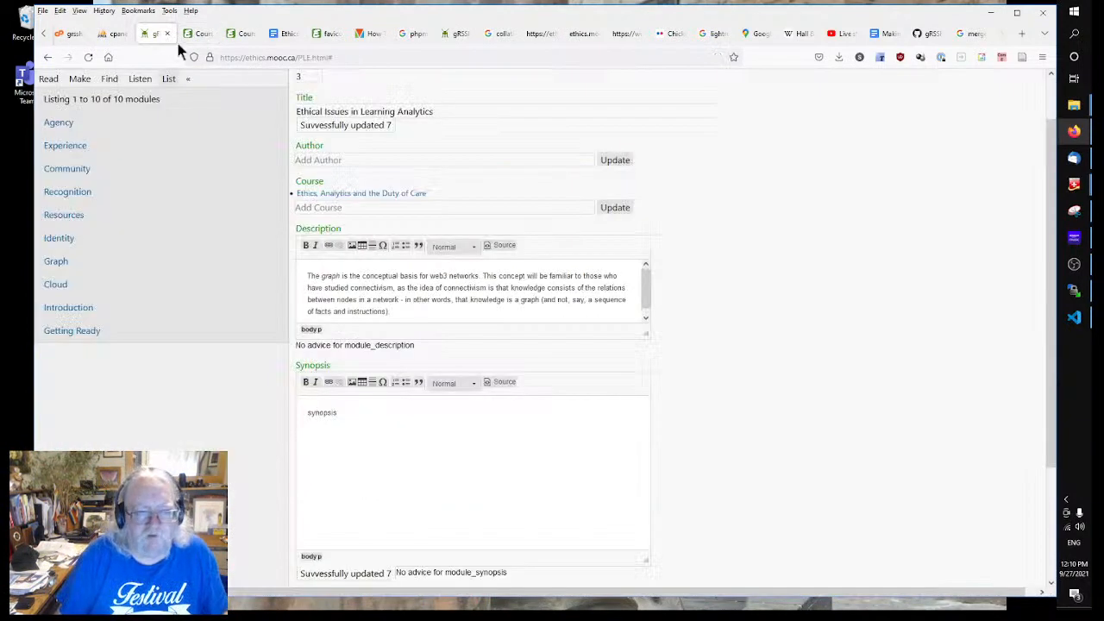
left_click(280, 33)
left_click(700, 314)
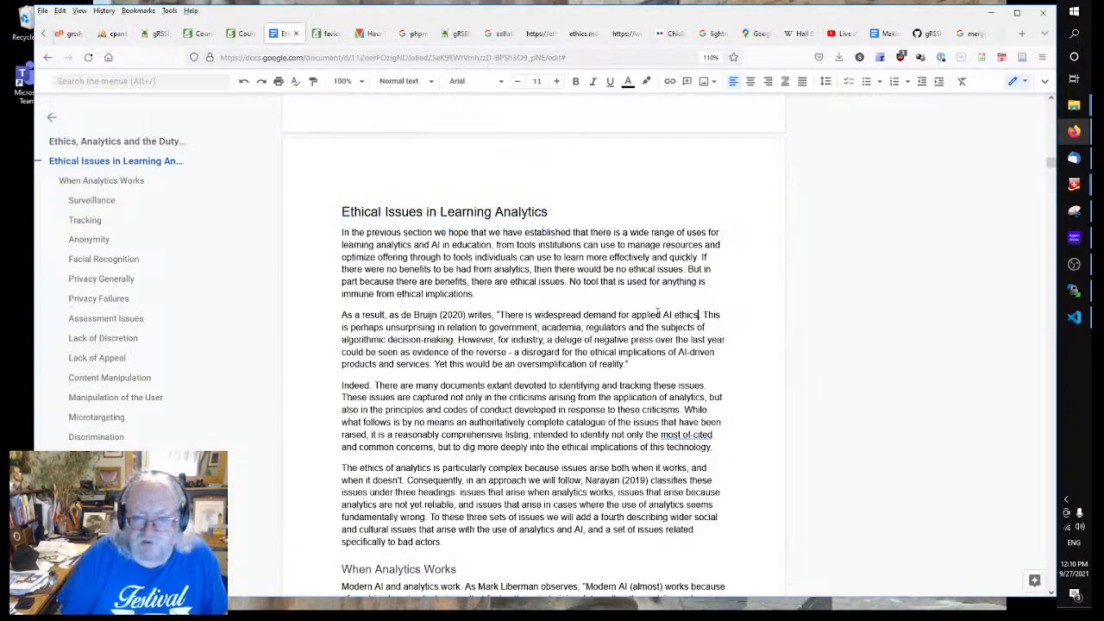
Step: Copy the paragraph explaining why the ethics of analytics is complex
scroll(594, 314, "down", 4)
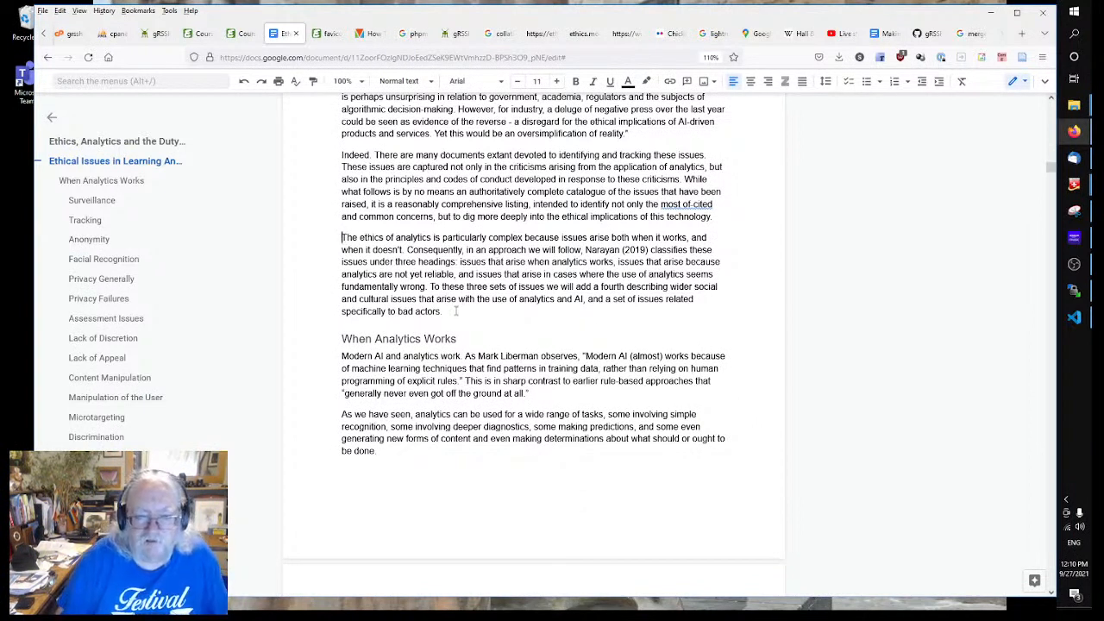
left_click_drag(457, 311, 330, 238)
right_click(378, 233)
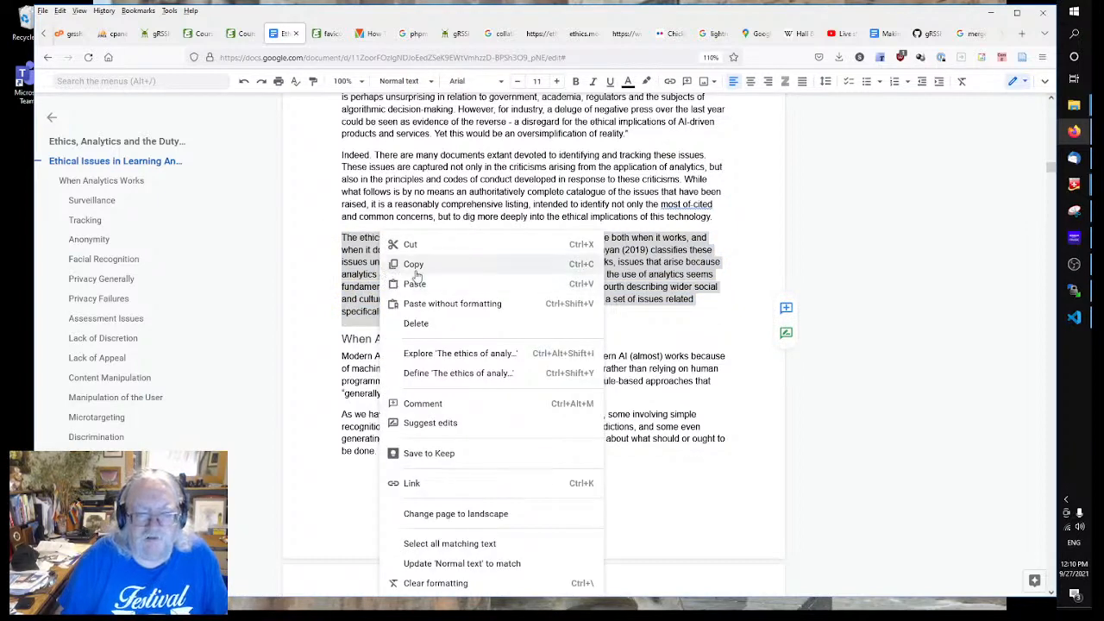
left_click(415, 265)
Step: Close the favicon.cc page and return to the gRSShopper module editor
left_click(203, 34)
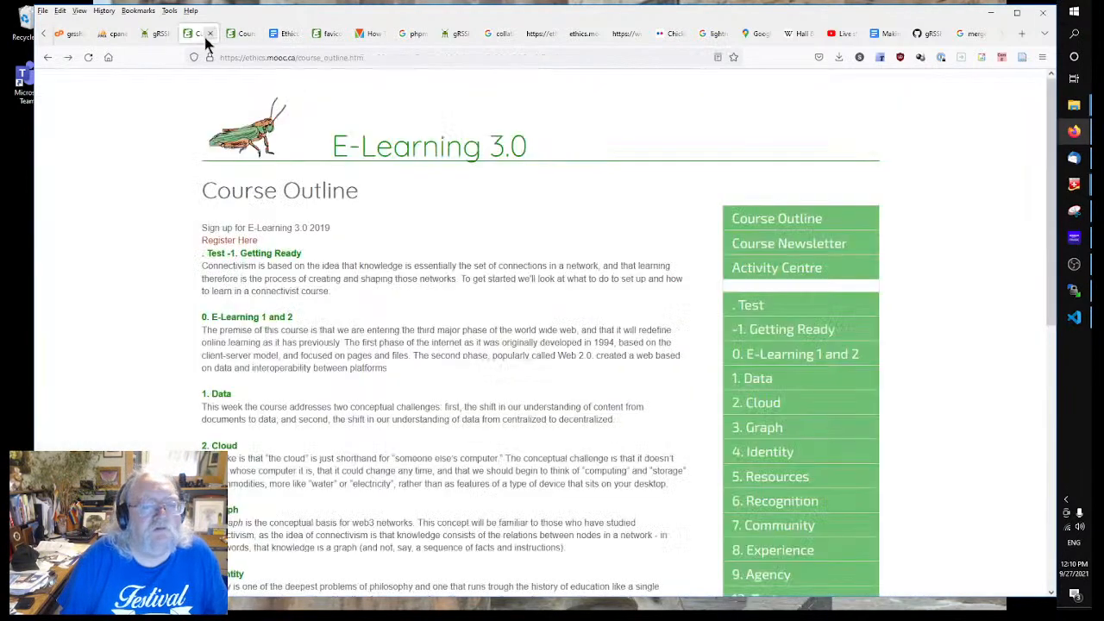
left_click(286, 36)
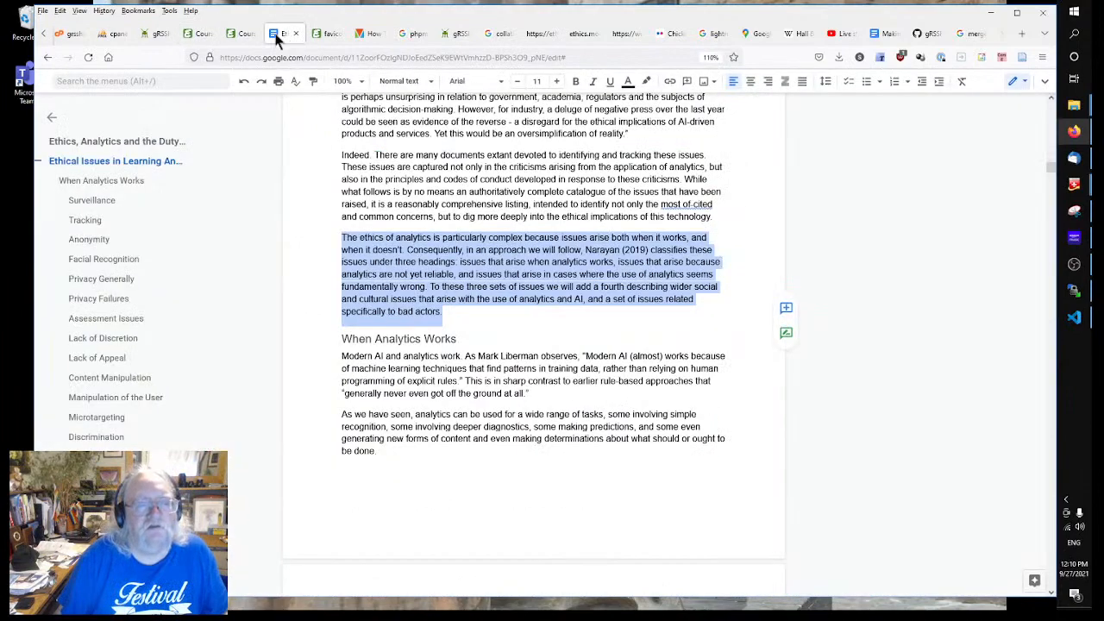
left_click(239, 34)
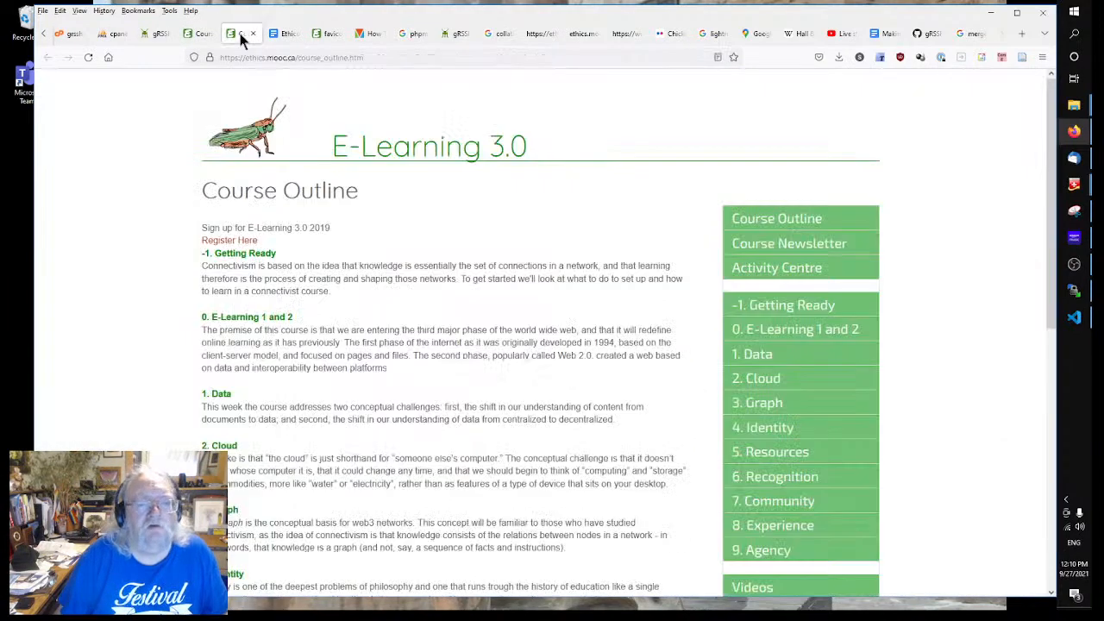
left_click(332, 34)
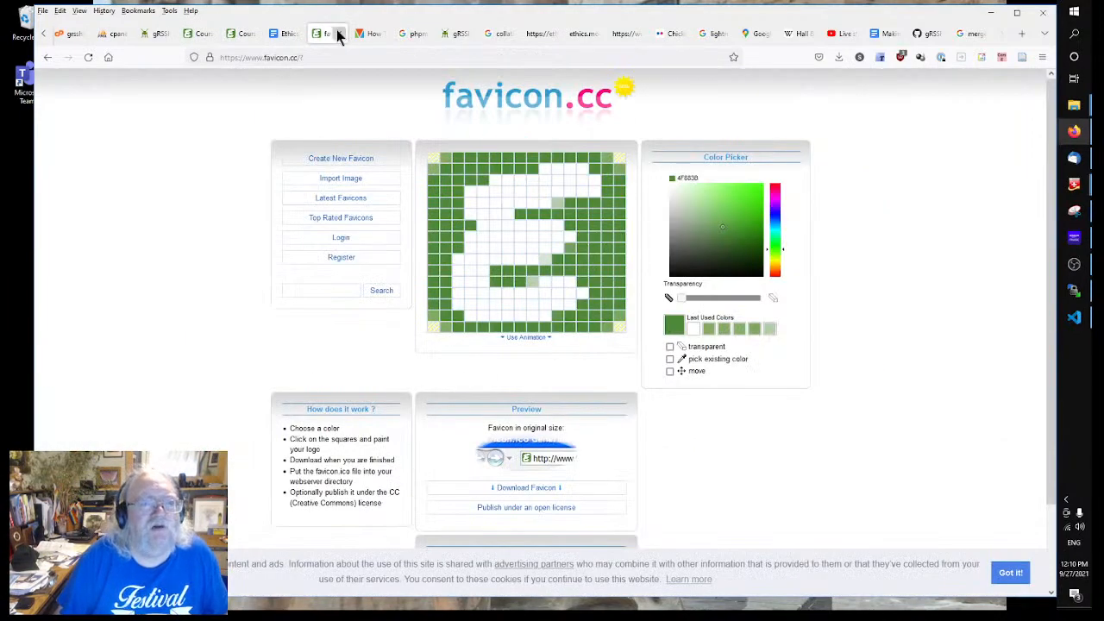
left_click(339, 34)
left_click(159, 34)
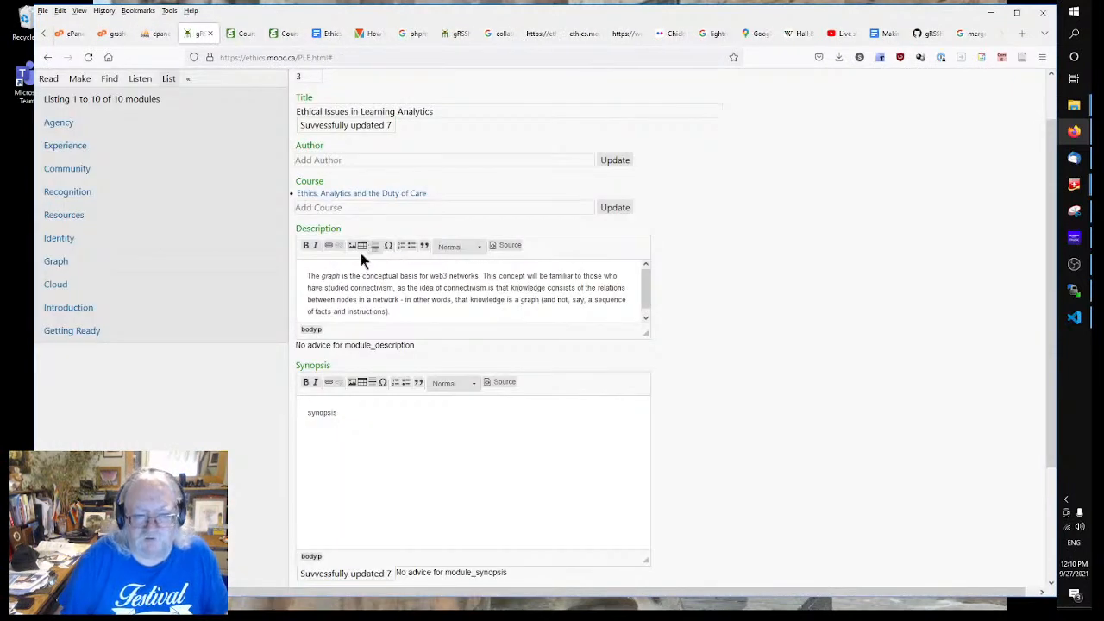
Step: Replace the module's Description with the copied ethics-of-analytics paragraph
key("ctrl+a")
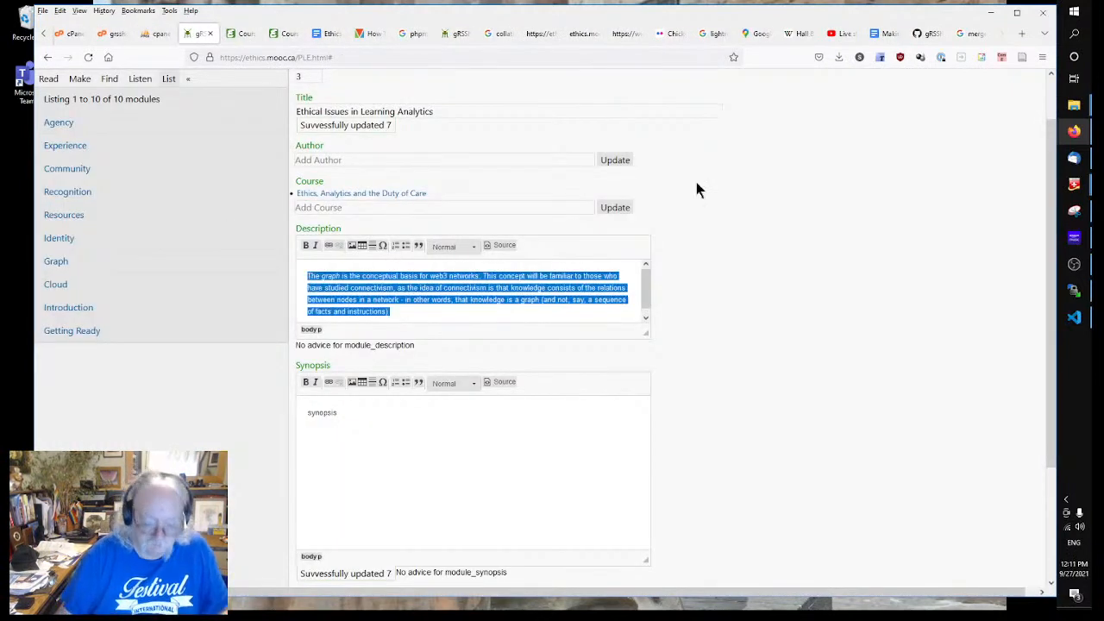
key("ctrl+v")
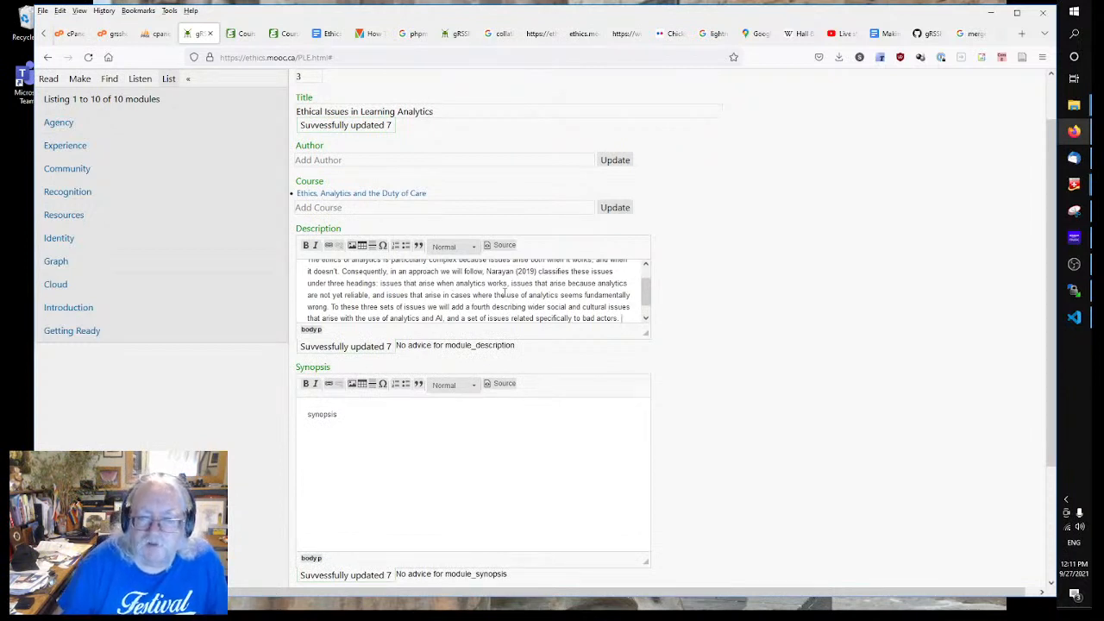
scroll(504, 293, "up", 2)
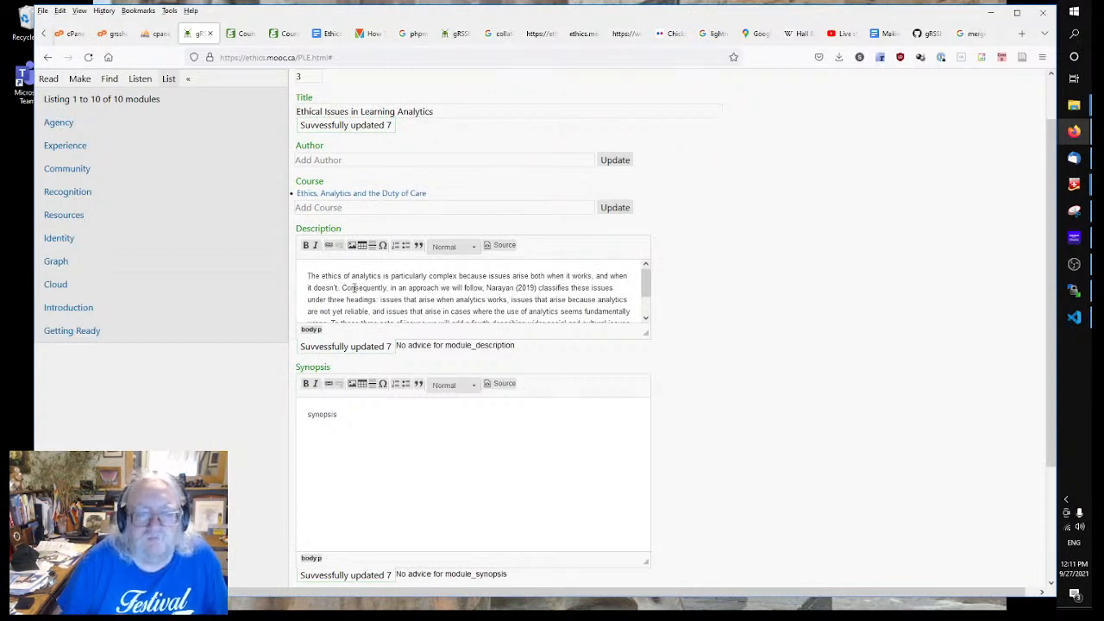
Step: Delete the redundant passage and extra space, and end the description with a period
mouse_move(344, 289)
left_mouse_down()
mouse_move(380, 289)
mouse_move(406, 312)
mouse_move(405, 301)
mouse_move(528, 291)
mouse_move(469, 300)
mouse_move(390, 289)
mouse_move(378, 310)
mouse_move(331, 297)
left_mouse_up()
left_click(434, 297)
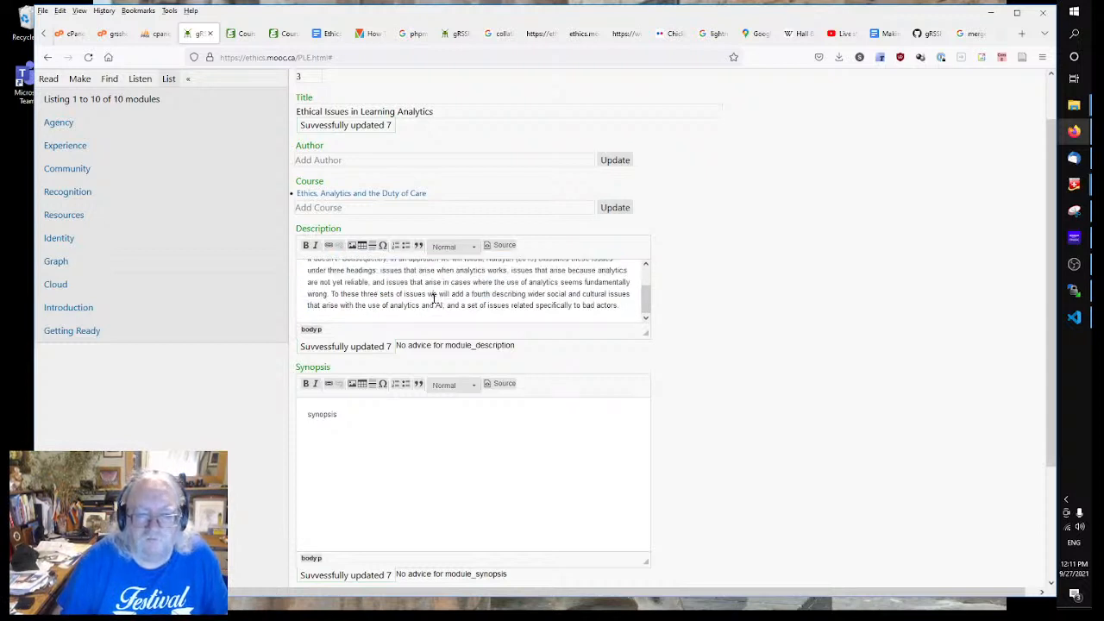
scroll(394, 289, "up", 2)
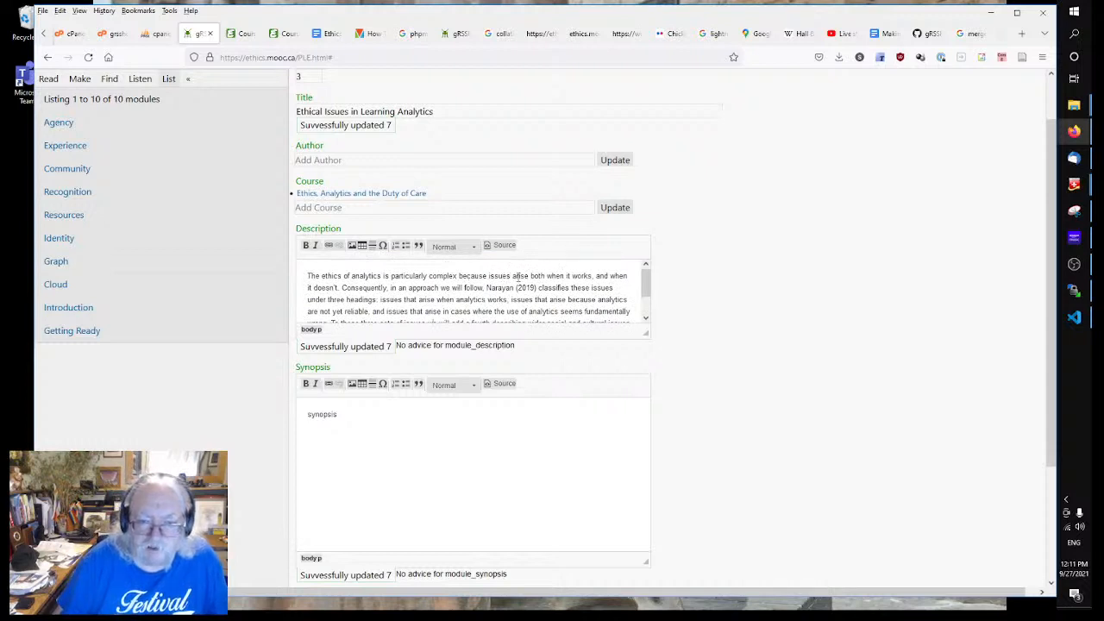
left_click_drag(534, 276, 439, 299)
key("Delete")
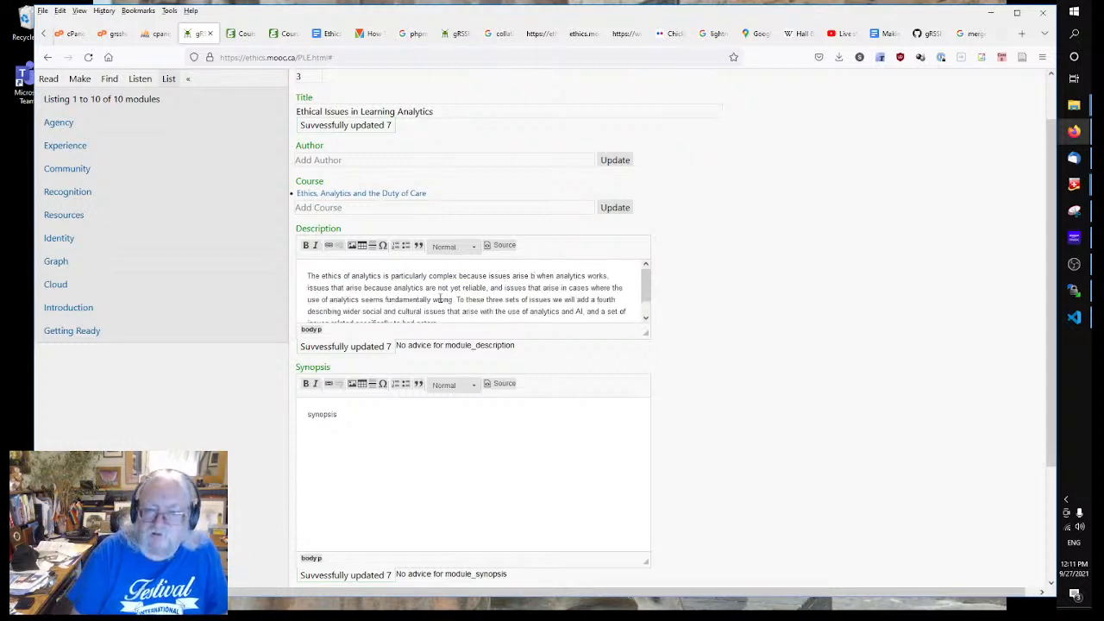
key("Delete")
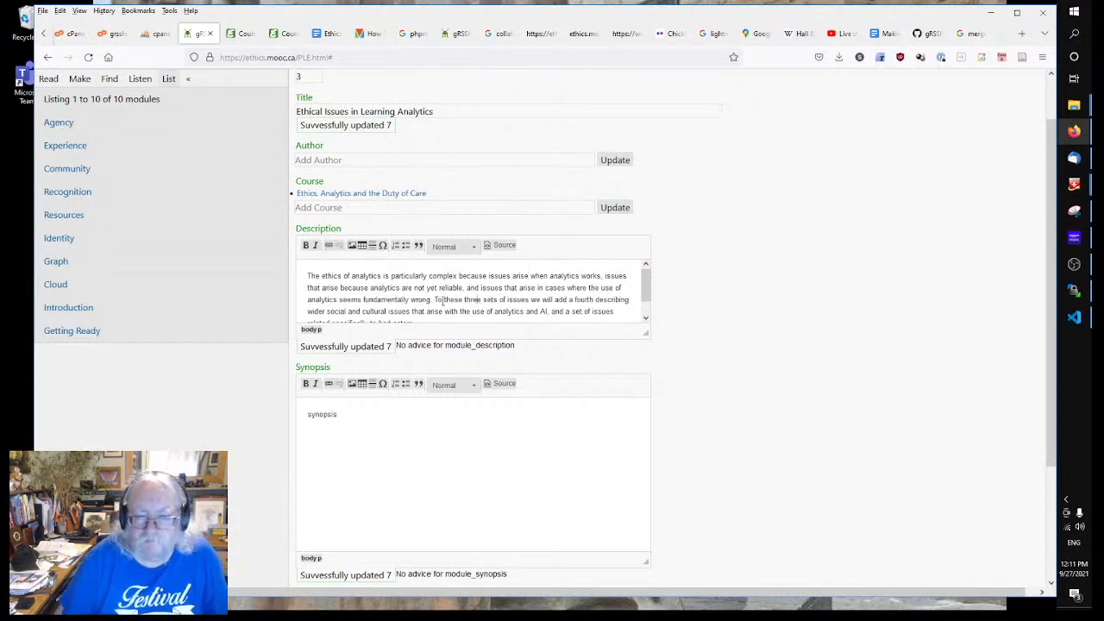
scroll(470, 293, "down", 1)
type(".")
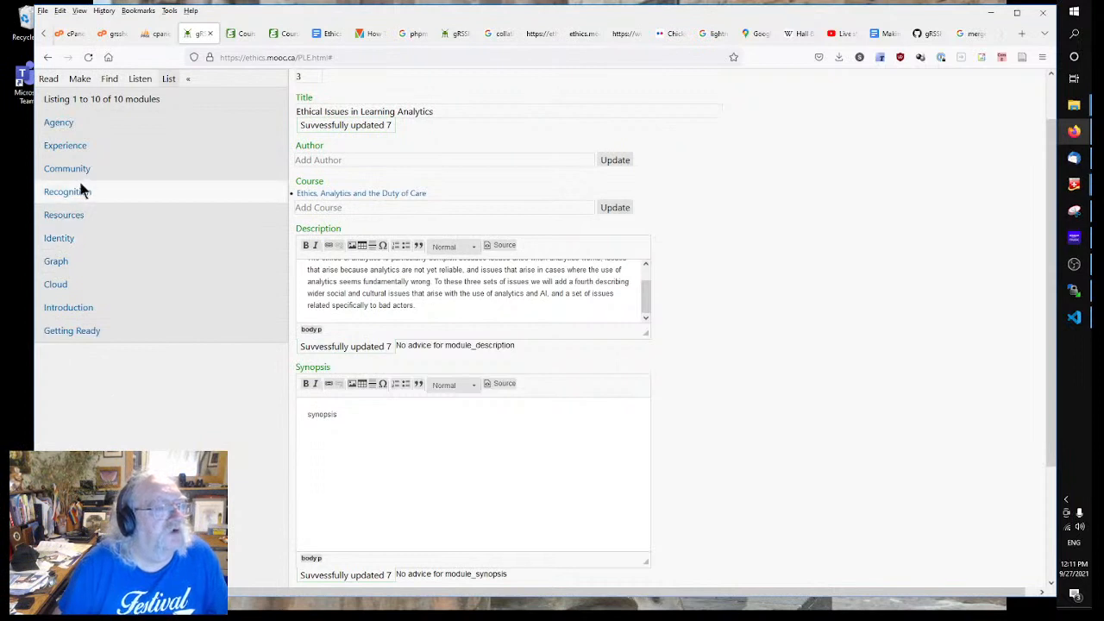
Step: Look over the Experience, Community, Resources and Identity modules, then go back to the Ethical Issues doc
left_click(78, 147)
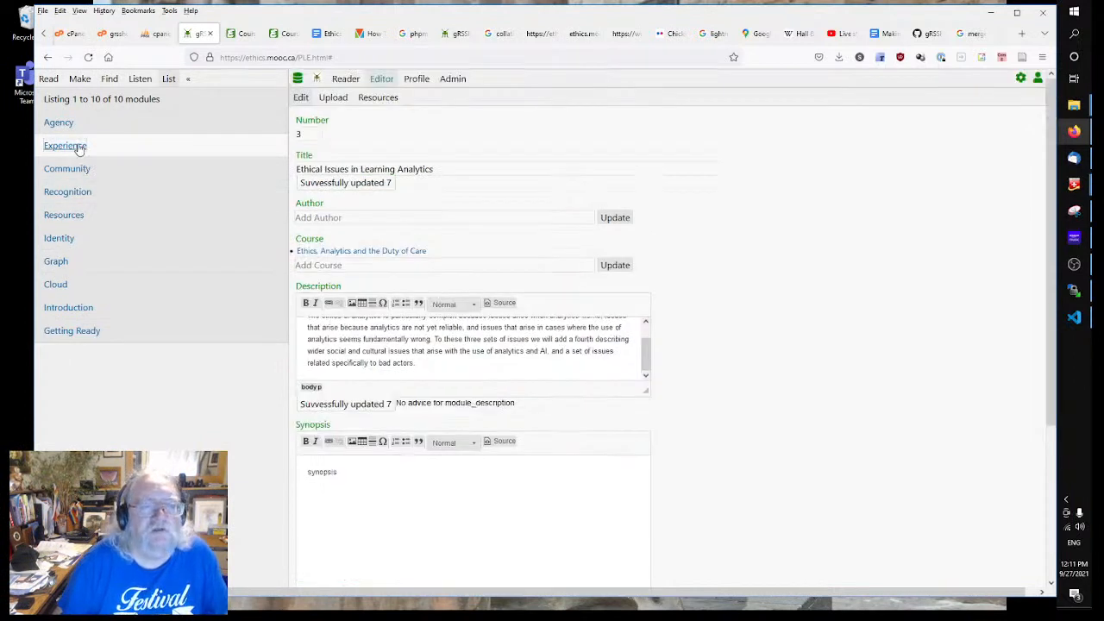
left_click(78, 169)
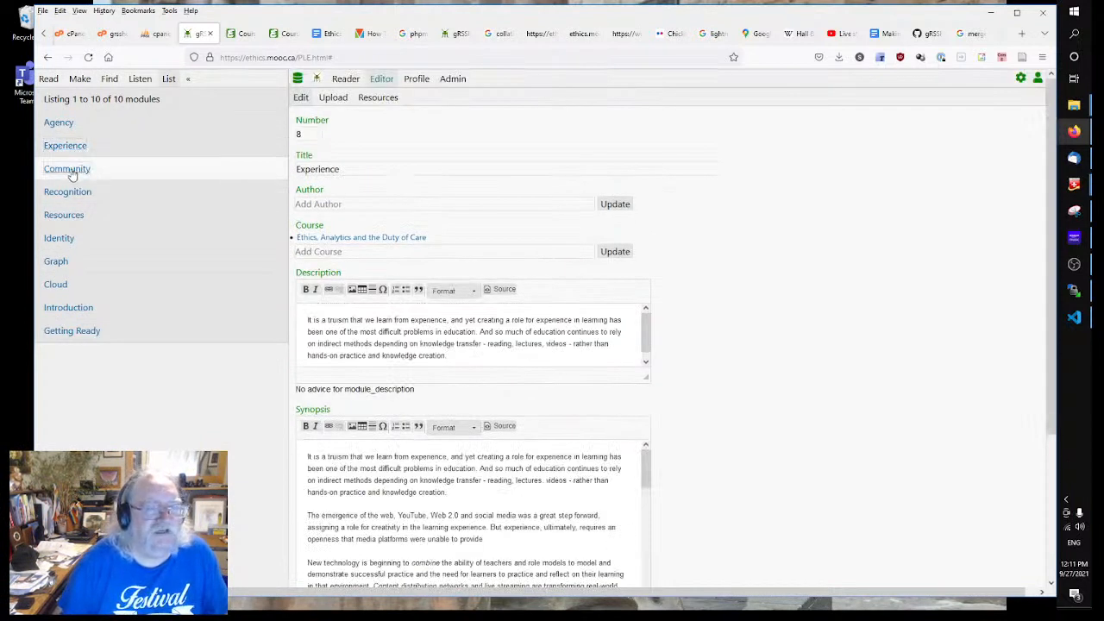
left_click(52, 216)
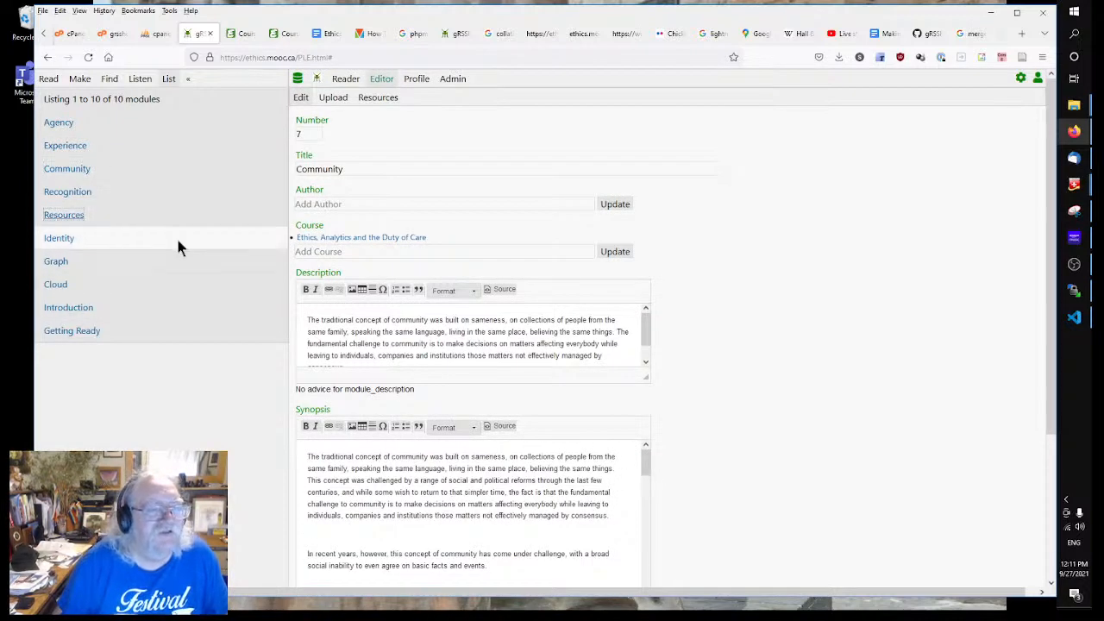
left_click(56, 244)
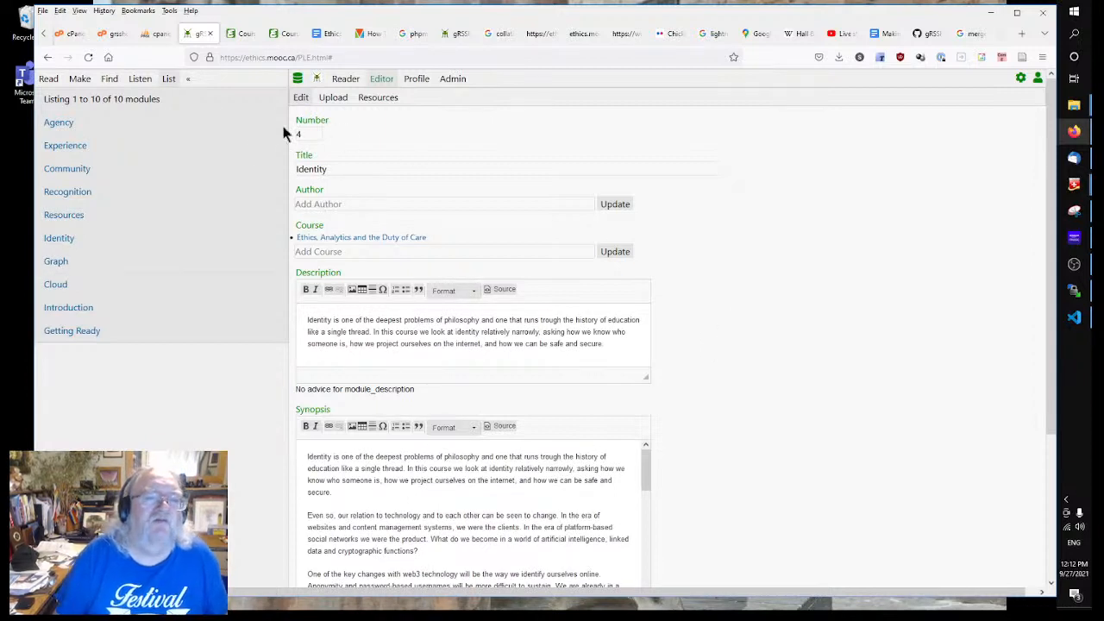
left_click(317, 135)
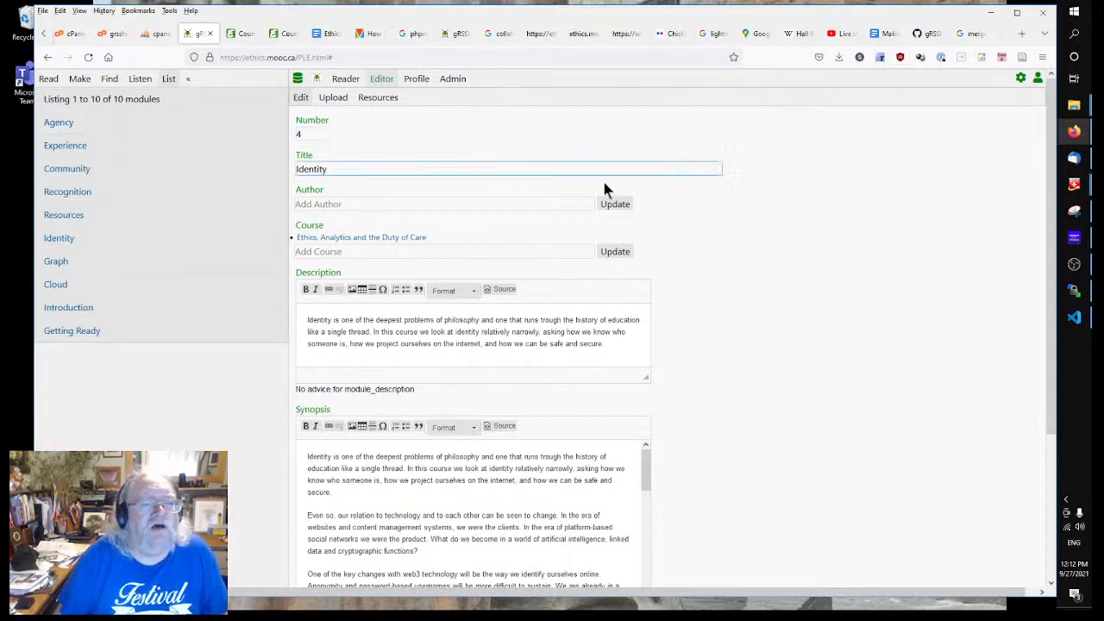
left_click(312, 169)
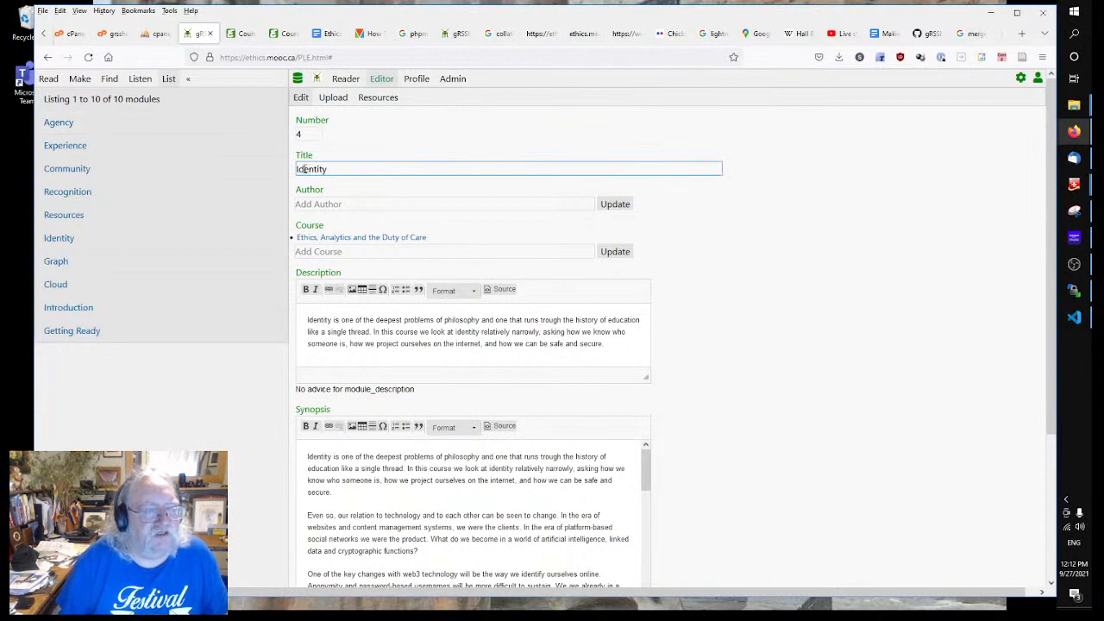
left_click(677, 305)
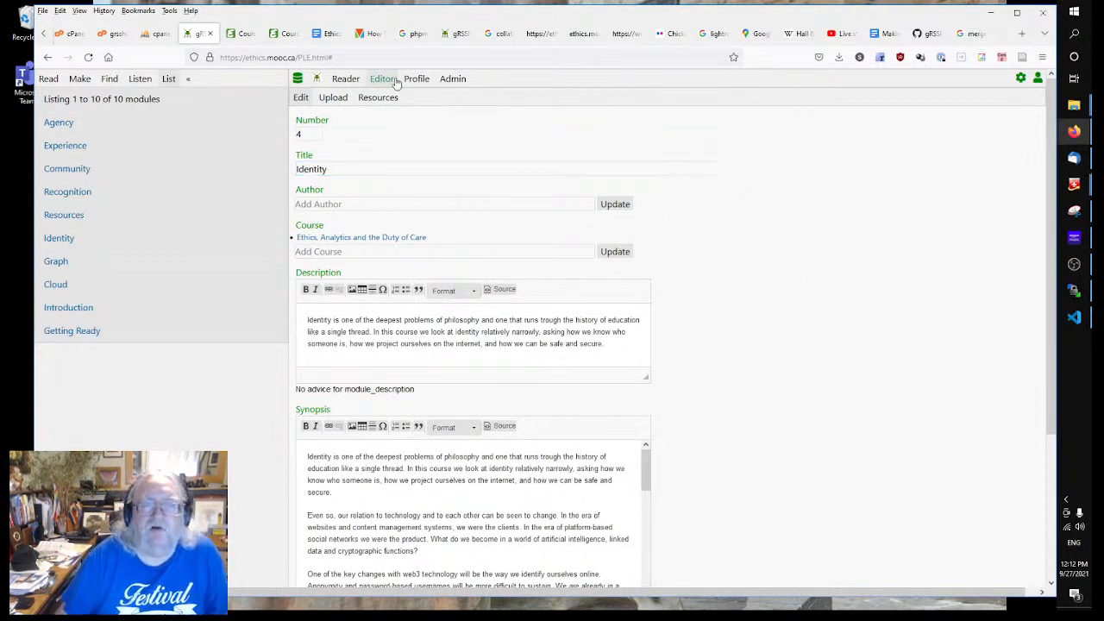
left_click(333, 38)
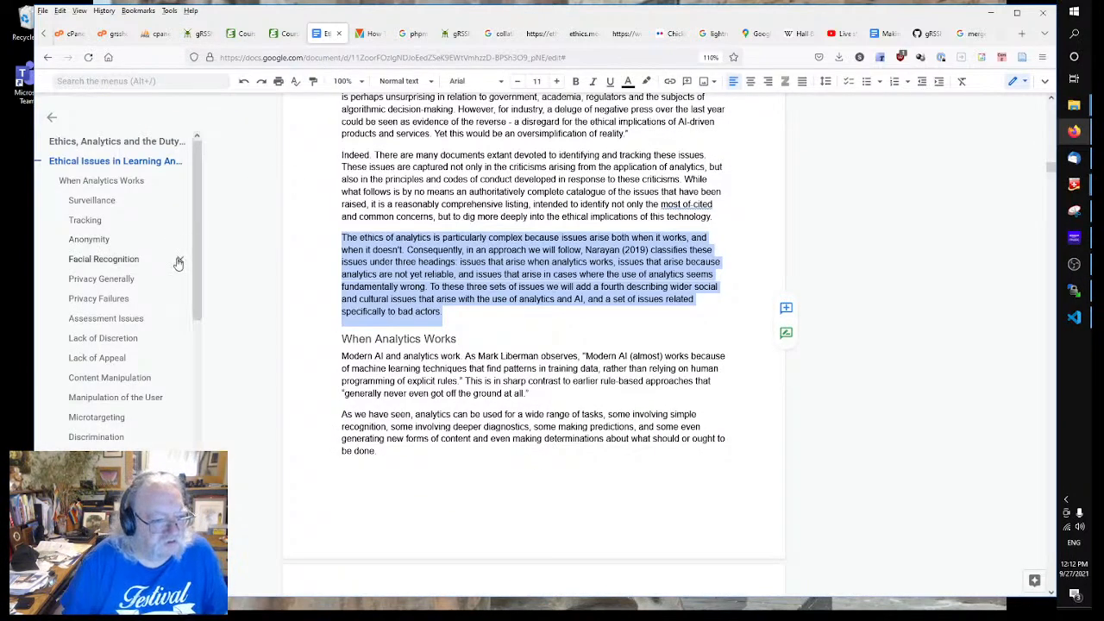
Step: Open the Chapter 4 Ethical Codes chapter from the chapter list
left_click(52, 119)
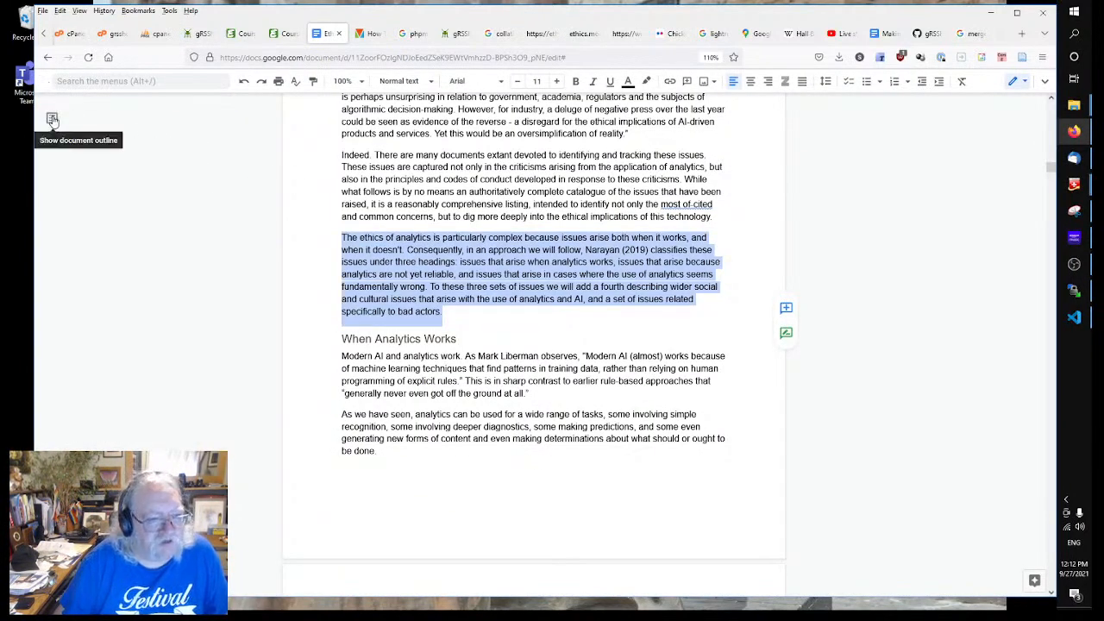
left_click(49, 120)
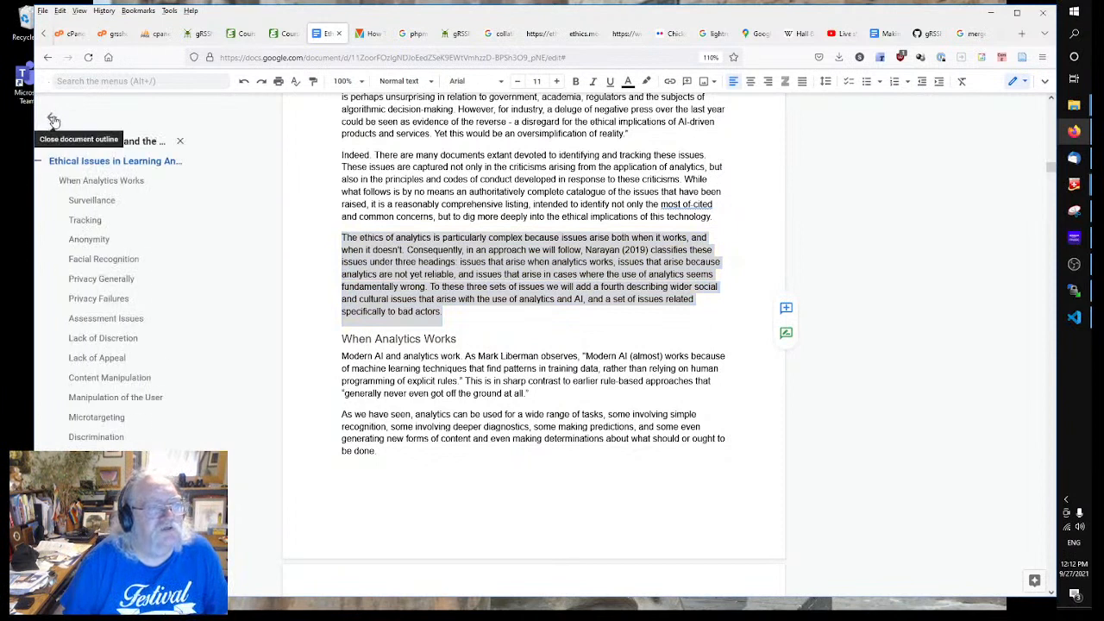
left_click(47, 57)
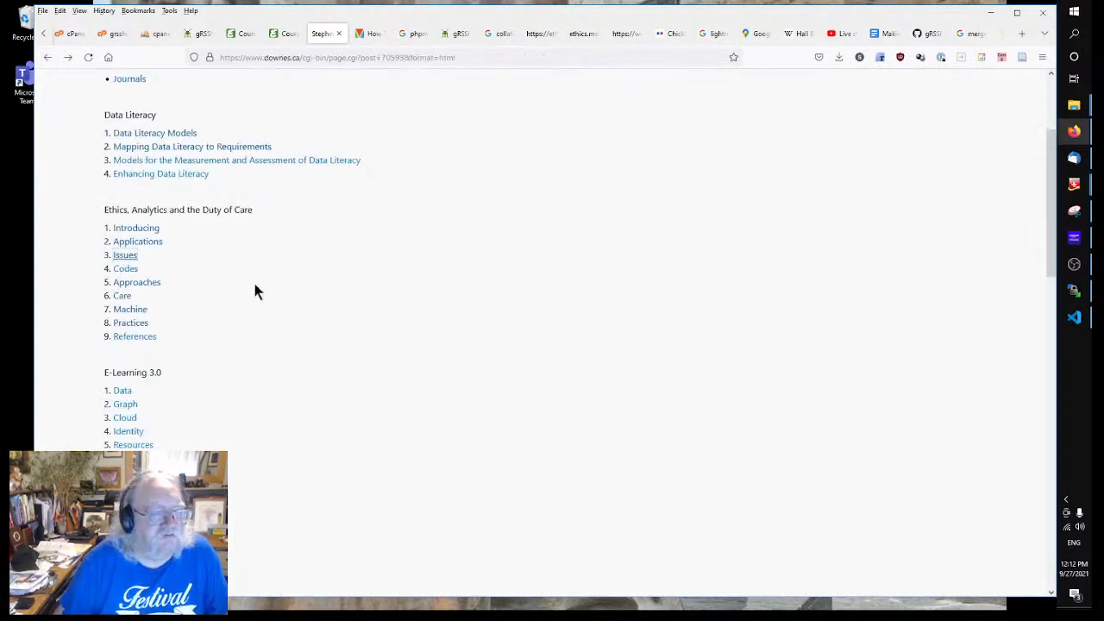
left_click(121, 270)
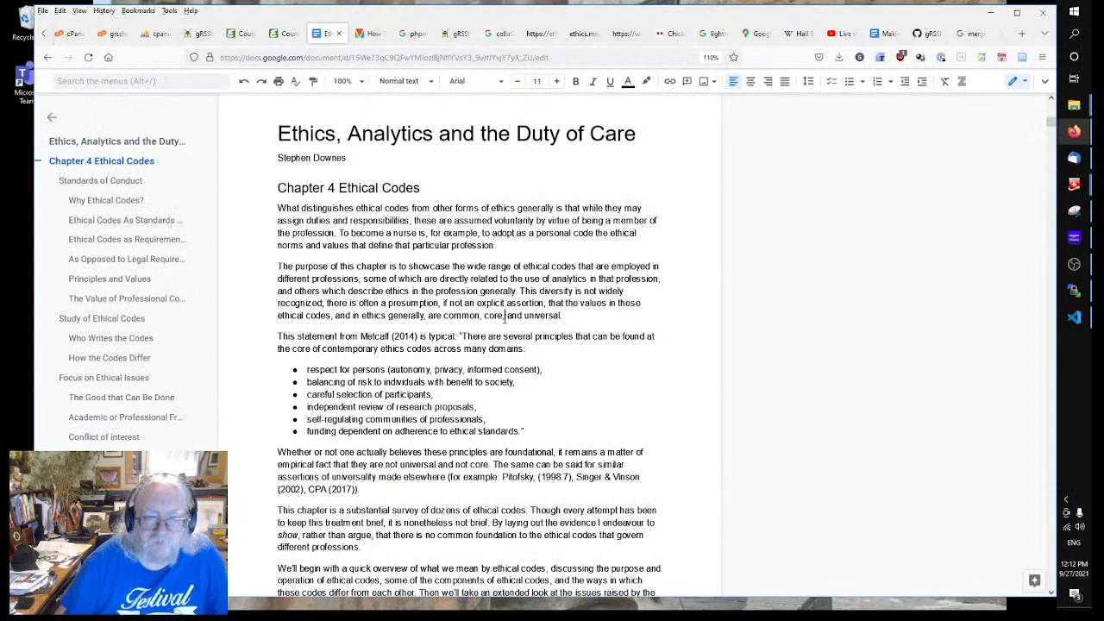
Step: Copy the paragraph beginning 'The purpose of this chapter…'
scroll(504, 318, "down", 2)
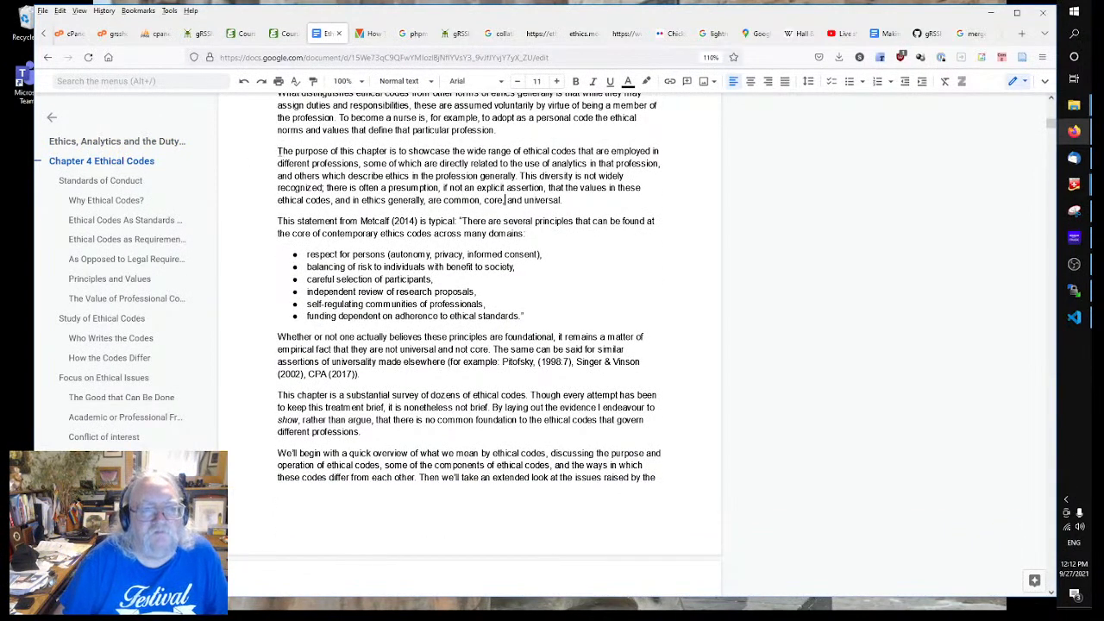
left_click_drag(277, 151, 601, 200)
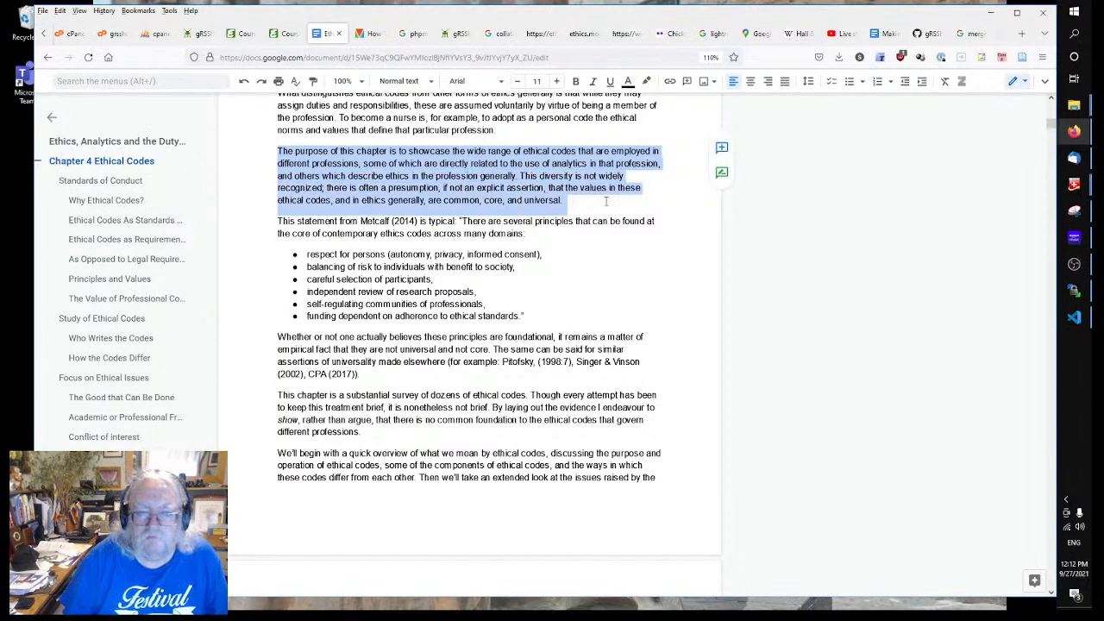
right_click(474, 187)
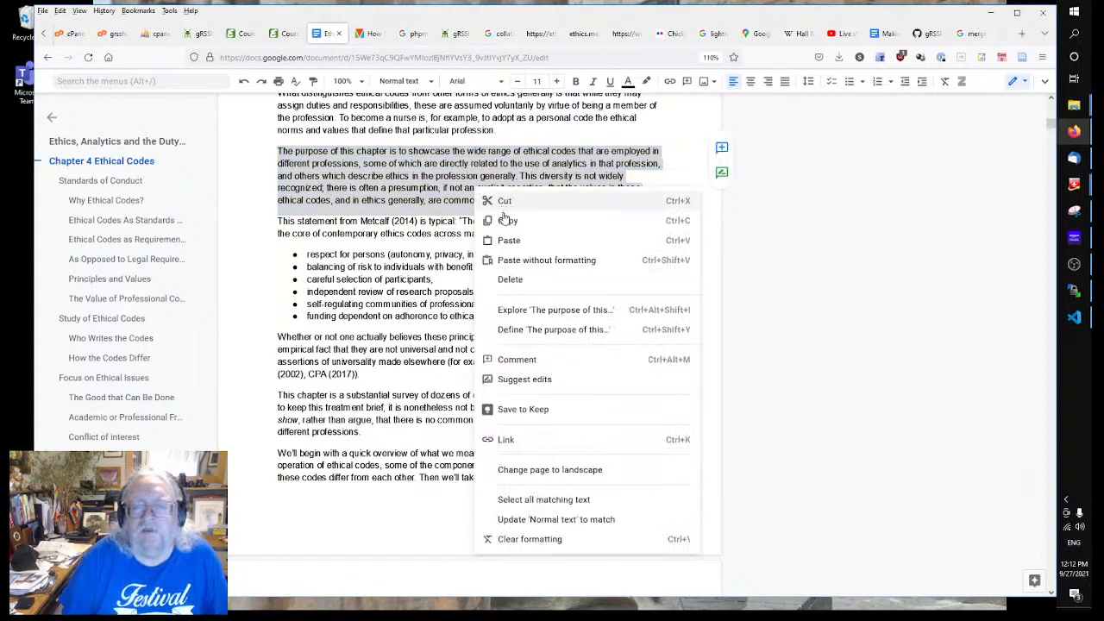
left_click(505, 222)
Step: Replace the Identity module's Description with the copied chapter-purpose paragraph
left_click(453, 34)
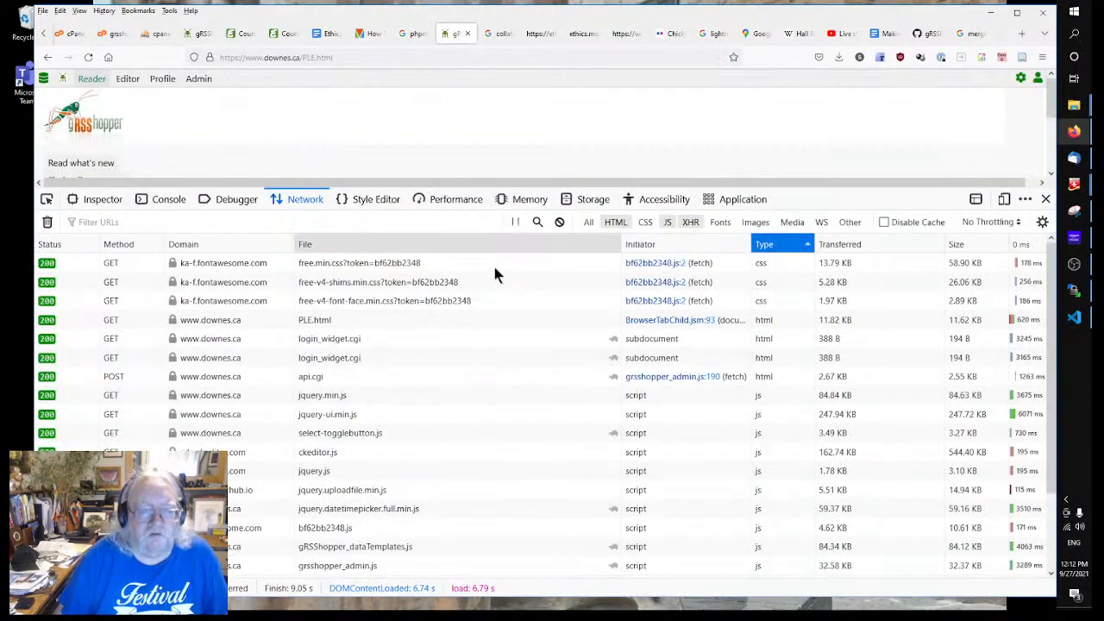
left_click(202, 35)
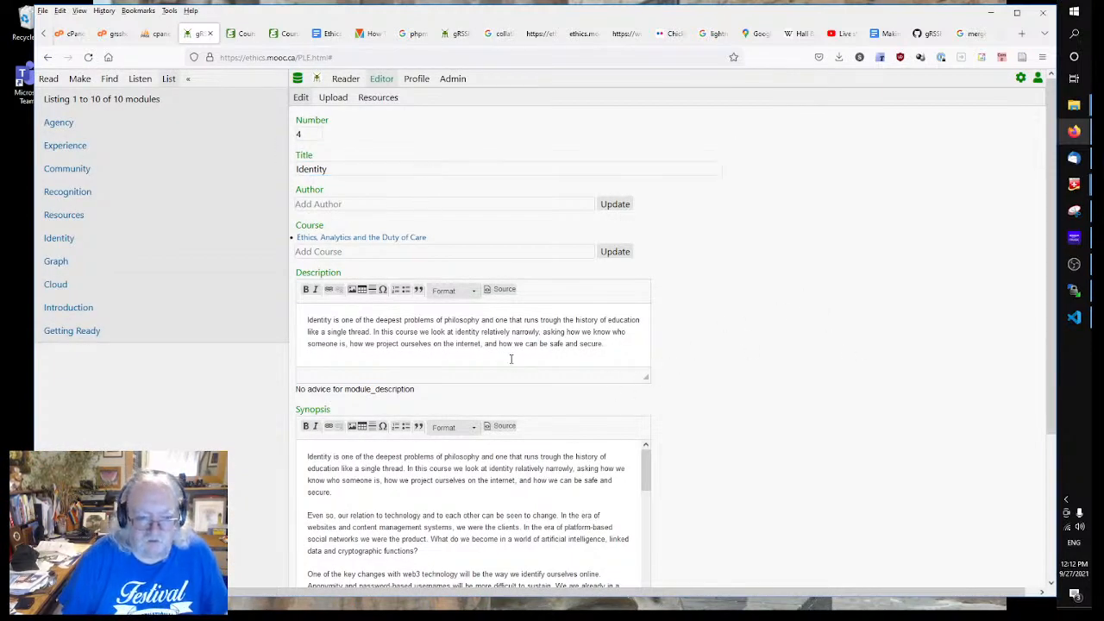
left_click(596, 349)
key("ctrl+a")
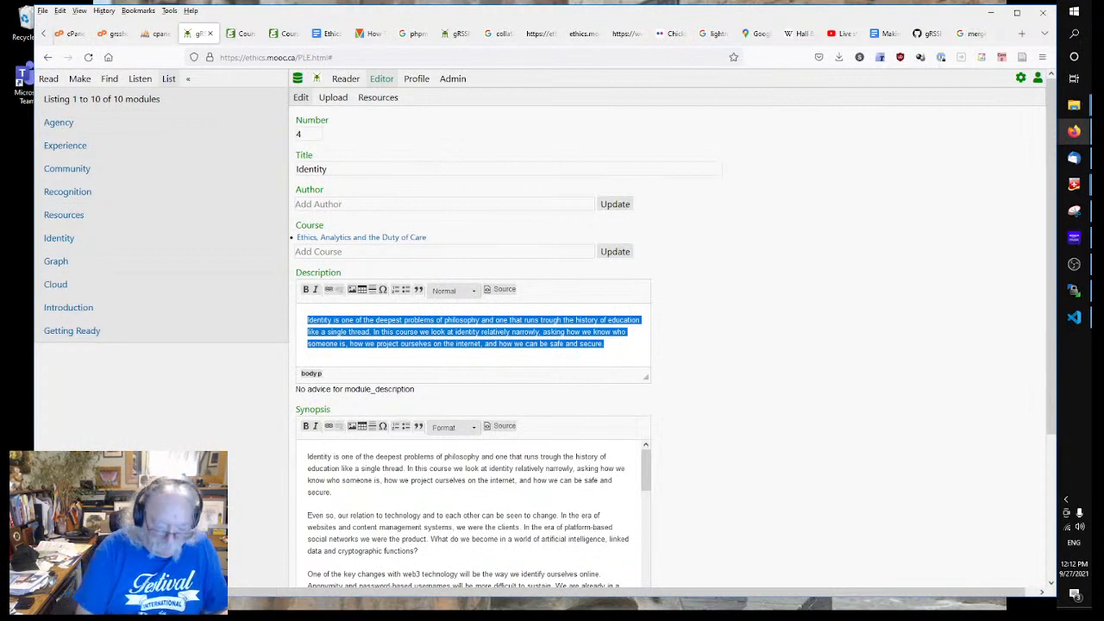
key("ctrl+v")
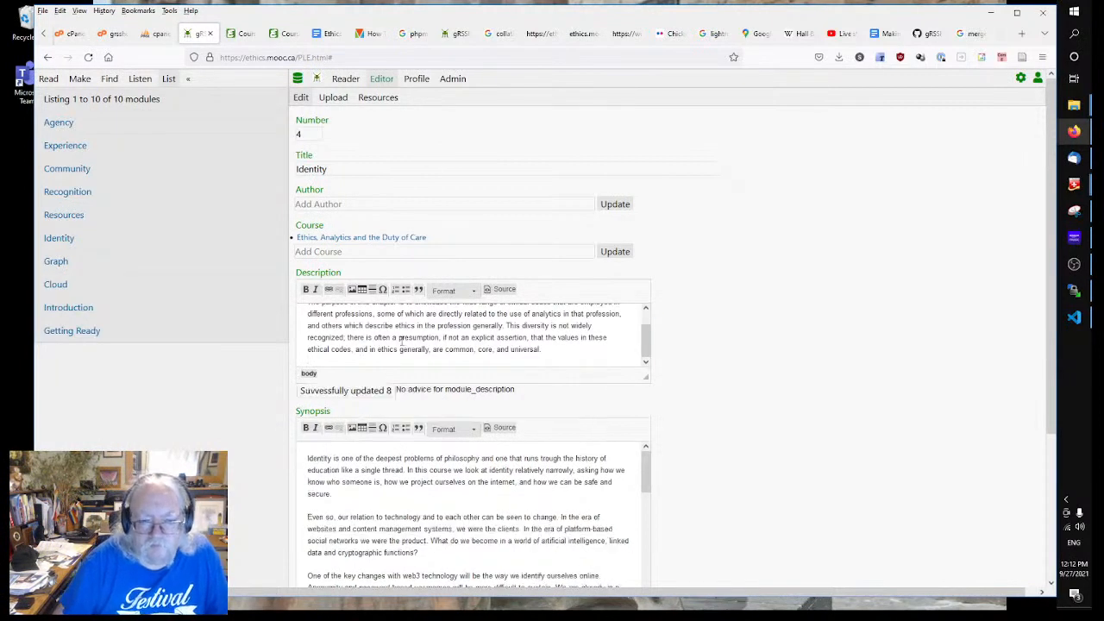
left_click(401, 339)
scroll(400, 339, "up", 1)
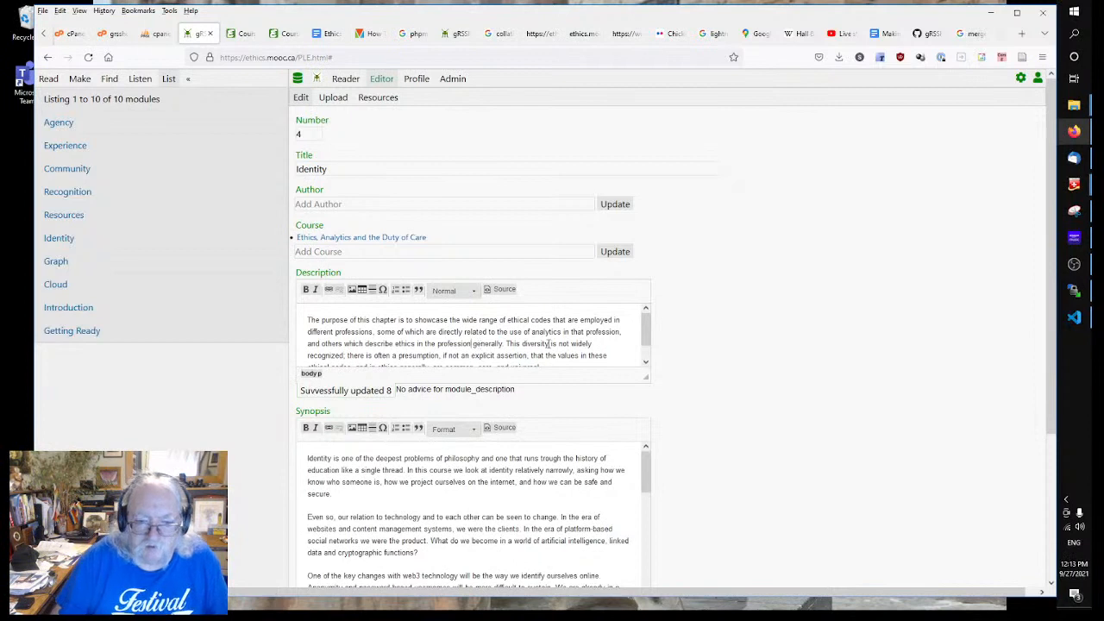
Step: Remove 'This diversity is not widely recognized;' and end the description with 'But they are not.'
scroll(545, 343, "down", 1)
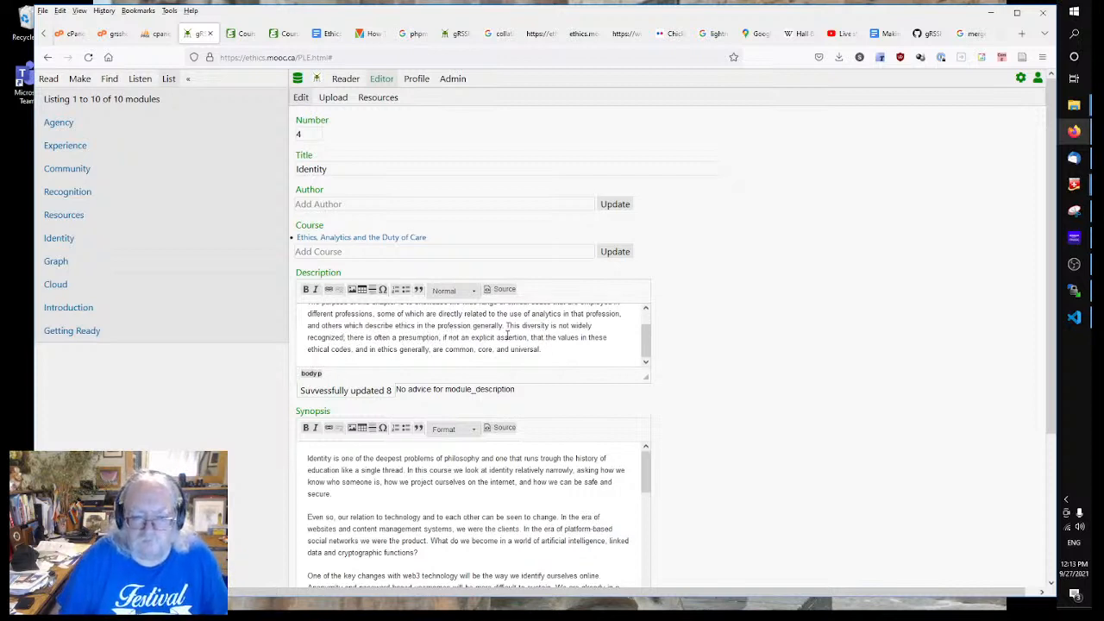
left_click_drag(507, 325, 349, 338)
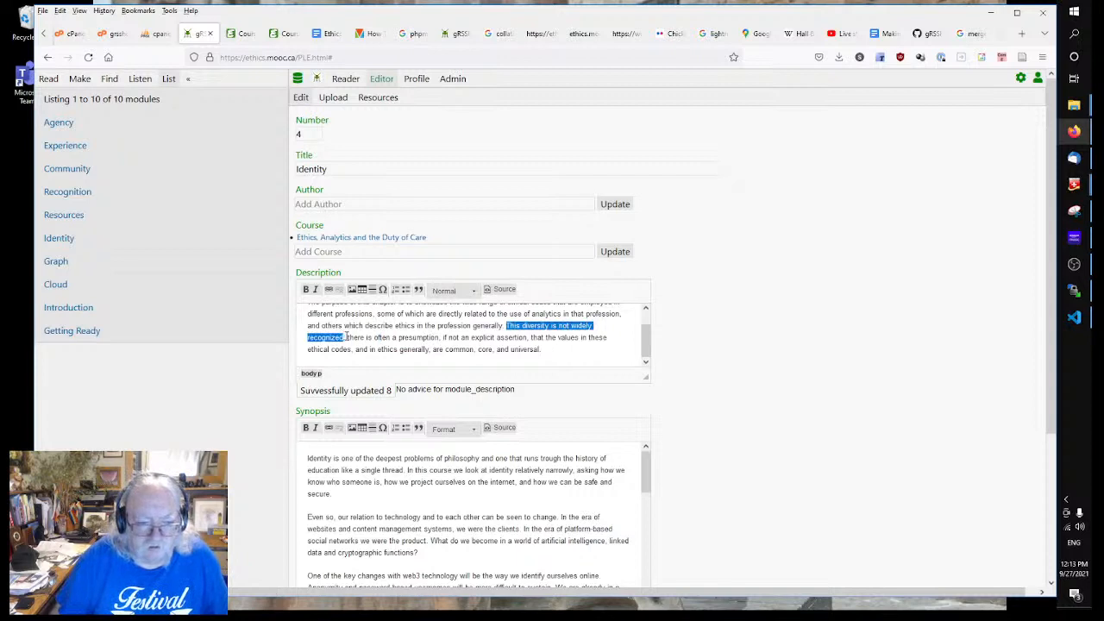
type("T")
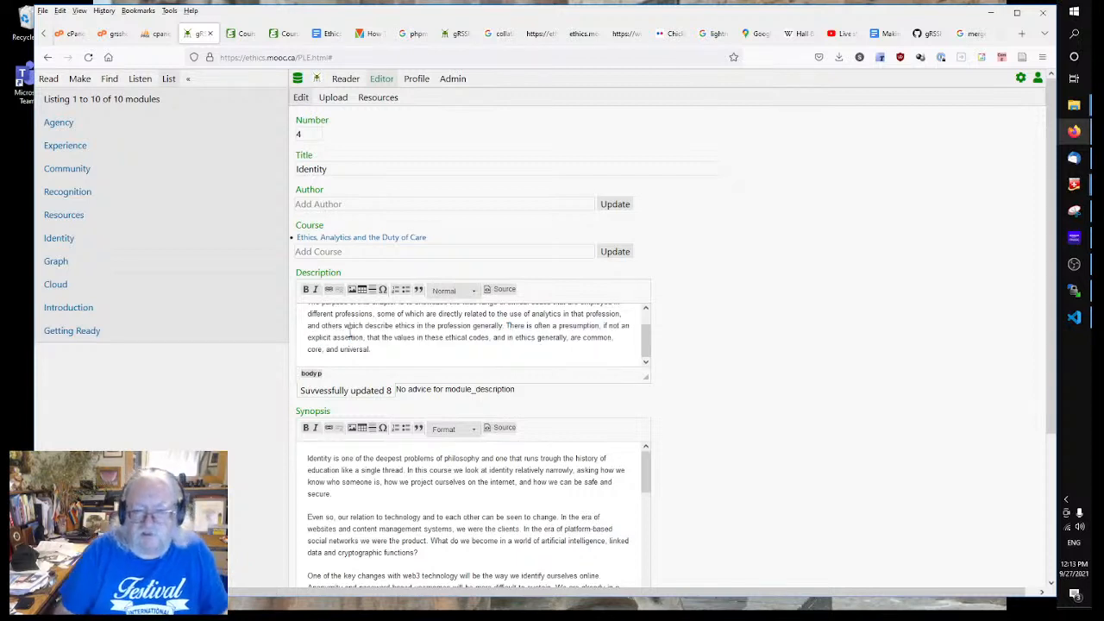
left_click(421, 349)
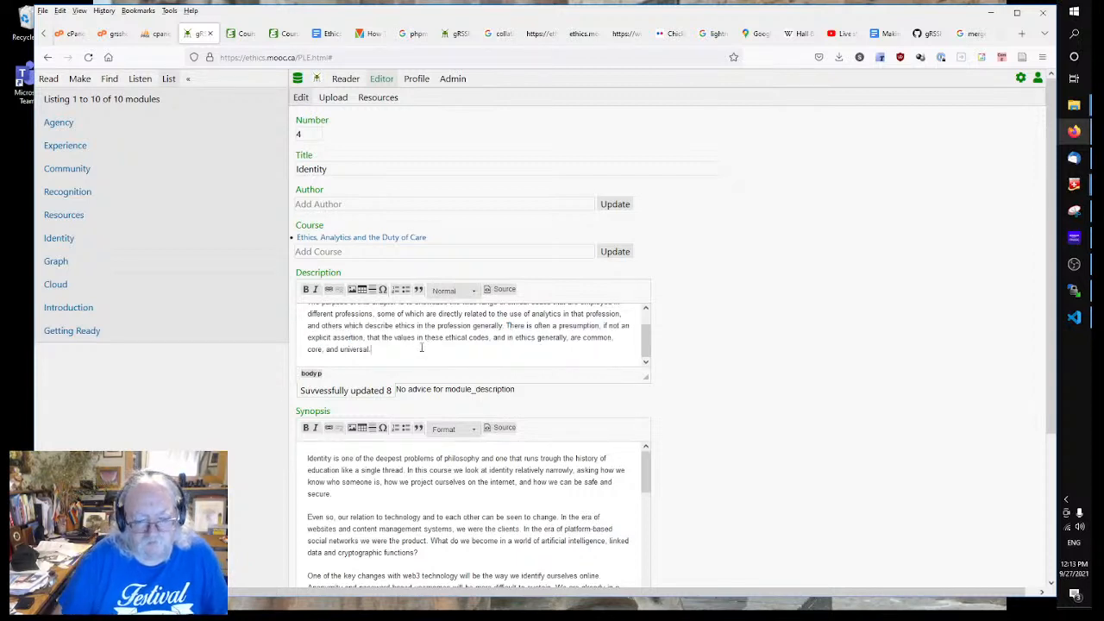
type("Bu")
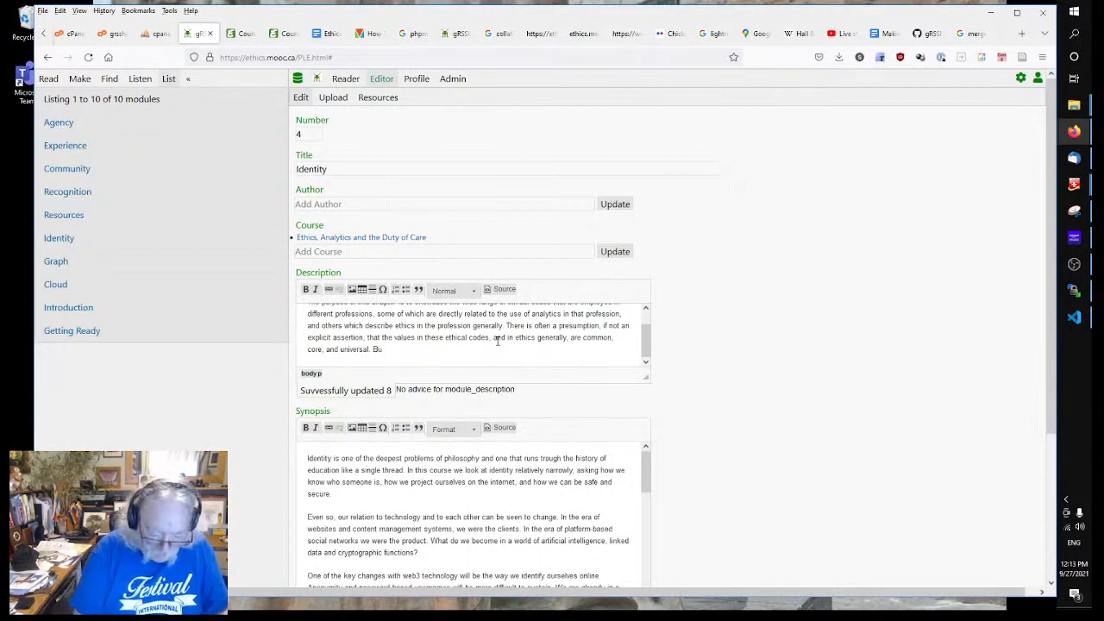
type("t they are not")
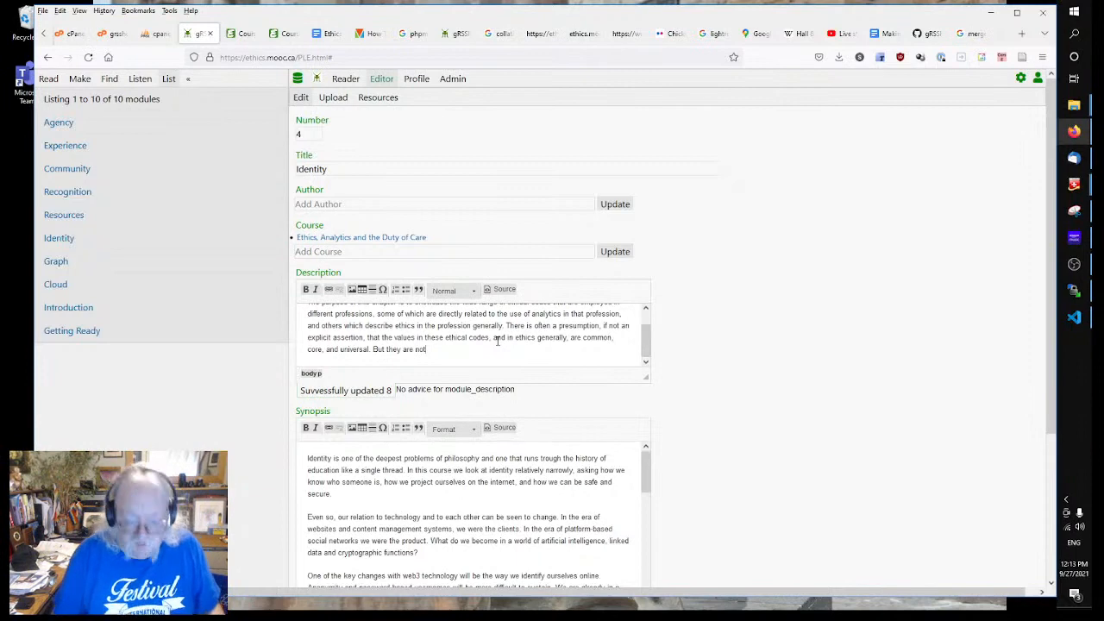
scroll(906, 463, "down", 1)
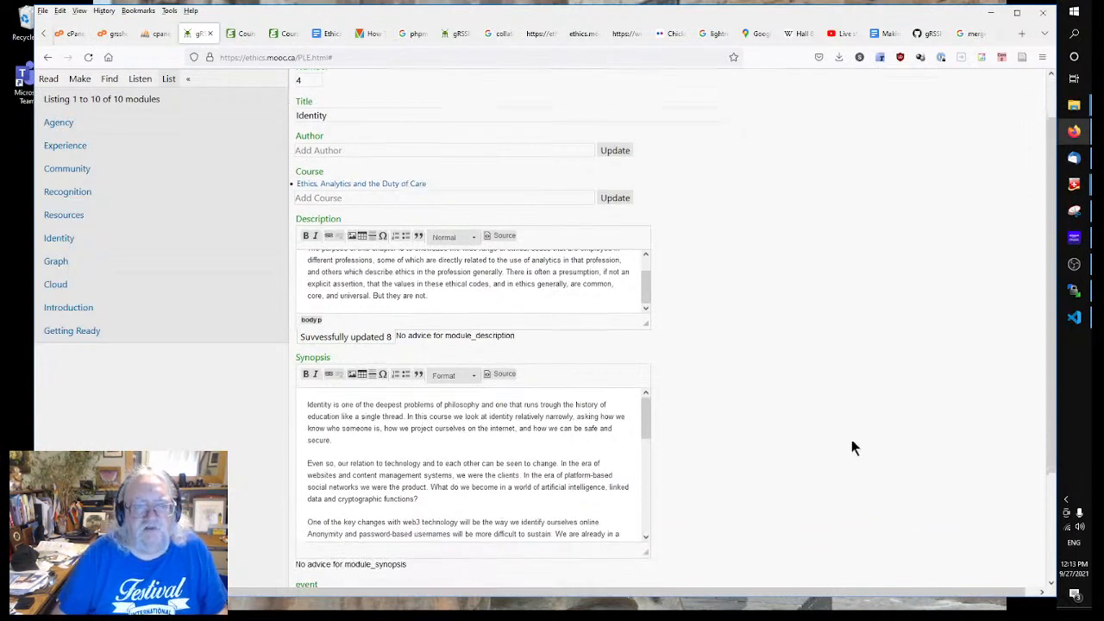
scroll(850, 439, "up", 1)
Step: Select the words 'Ethical Codes' in the Chapter 4 heading for reuse as a title
left_click(326, 33)
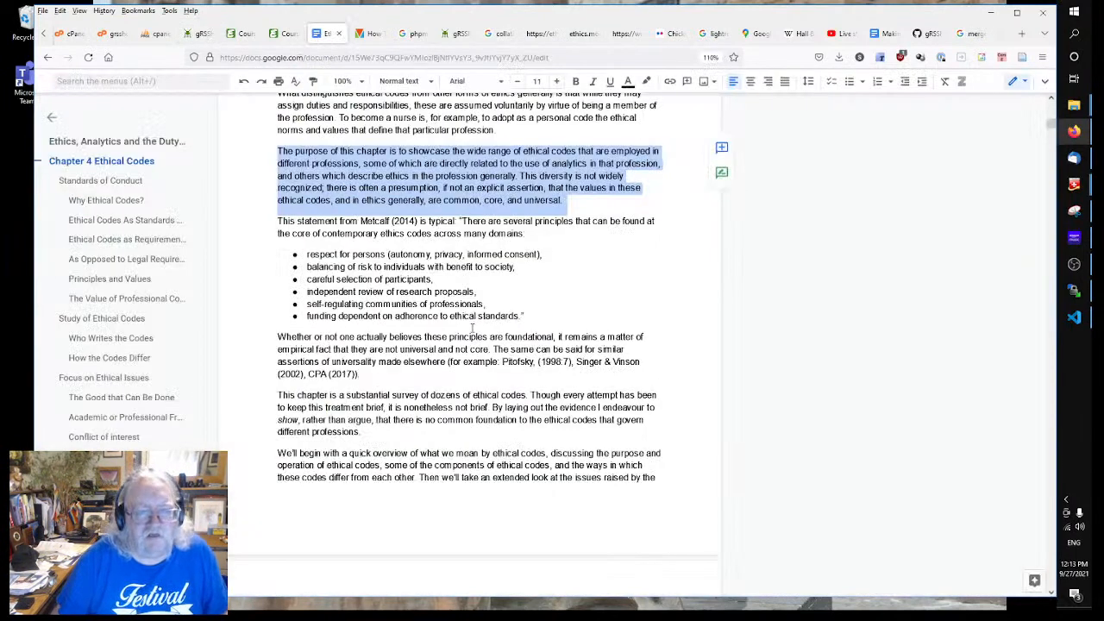
scroll(428, 349, "up", 10)
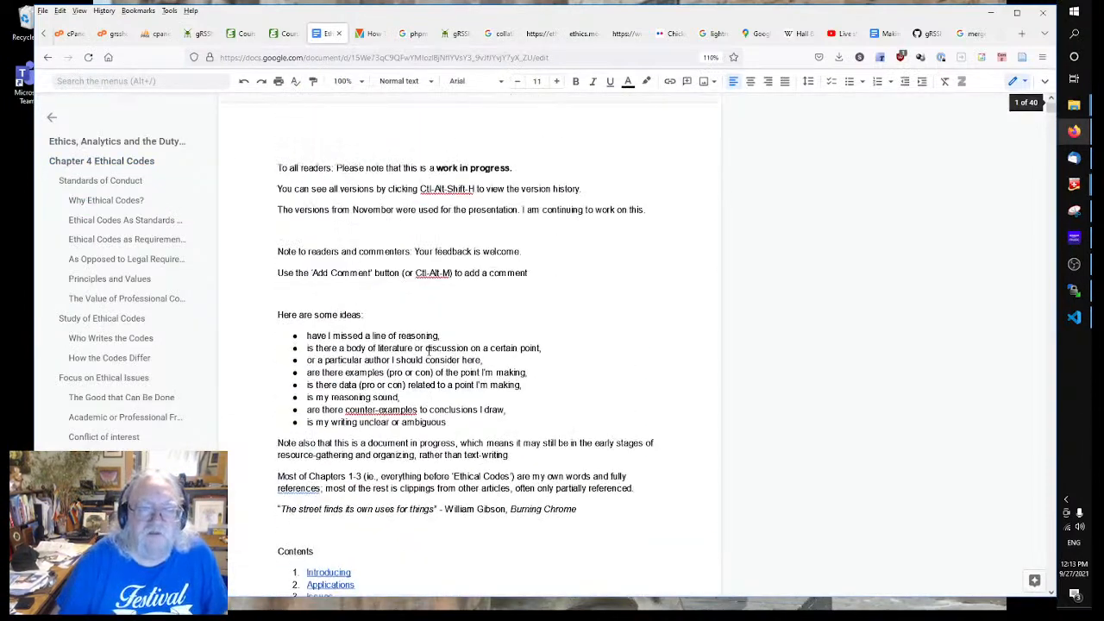
scroll(428, 349, "down", 6)
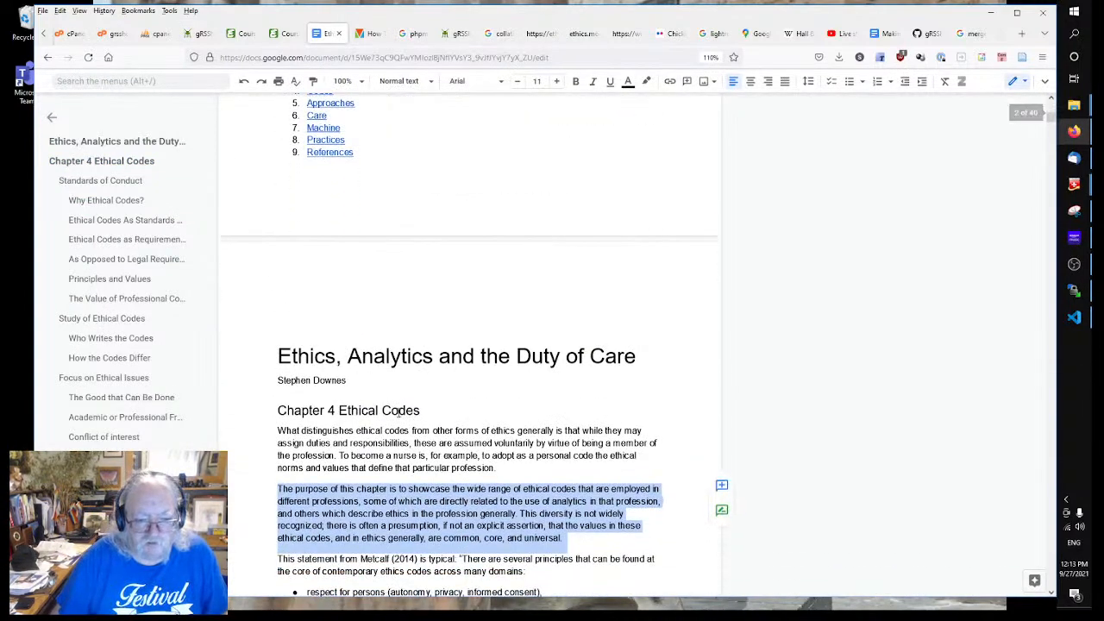
left_click_drag(420, 411, 338, 411)
key("ctrl+c")
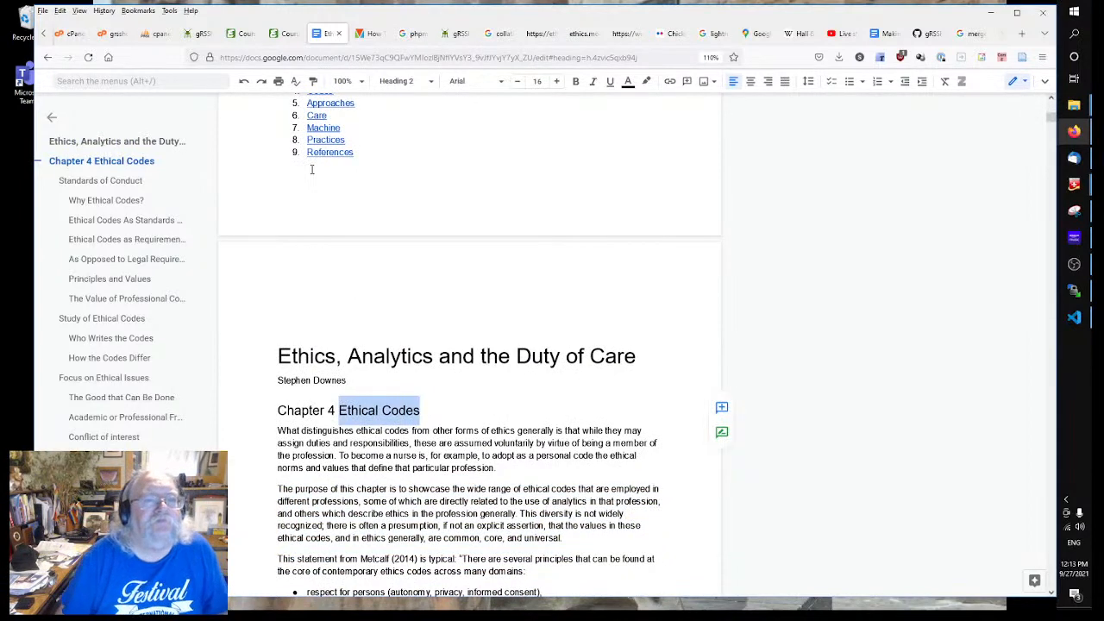
left_click(243, 32)
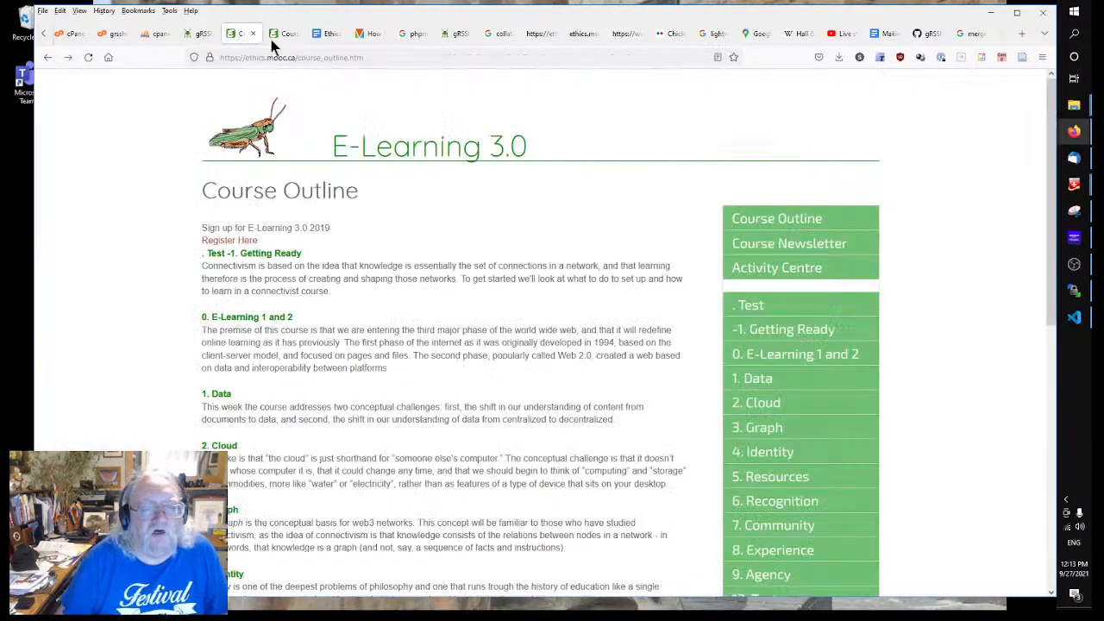
Step: Retitle the Identity module 'Ethical Codes' and replace its synopsis with 'synopsis'
left_click(194, 34)
left_click(384, 170)
key("ctrl+a")
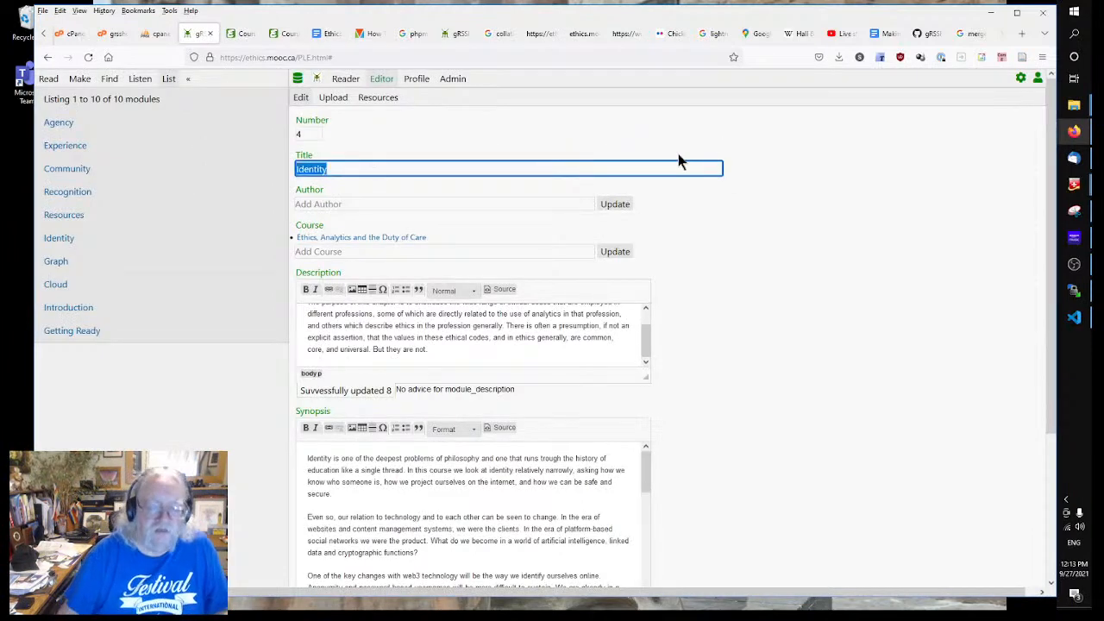
key("ctrl+v")
left_click(776, 374)
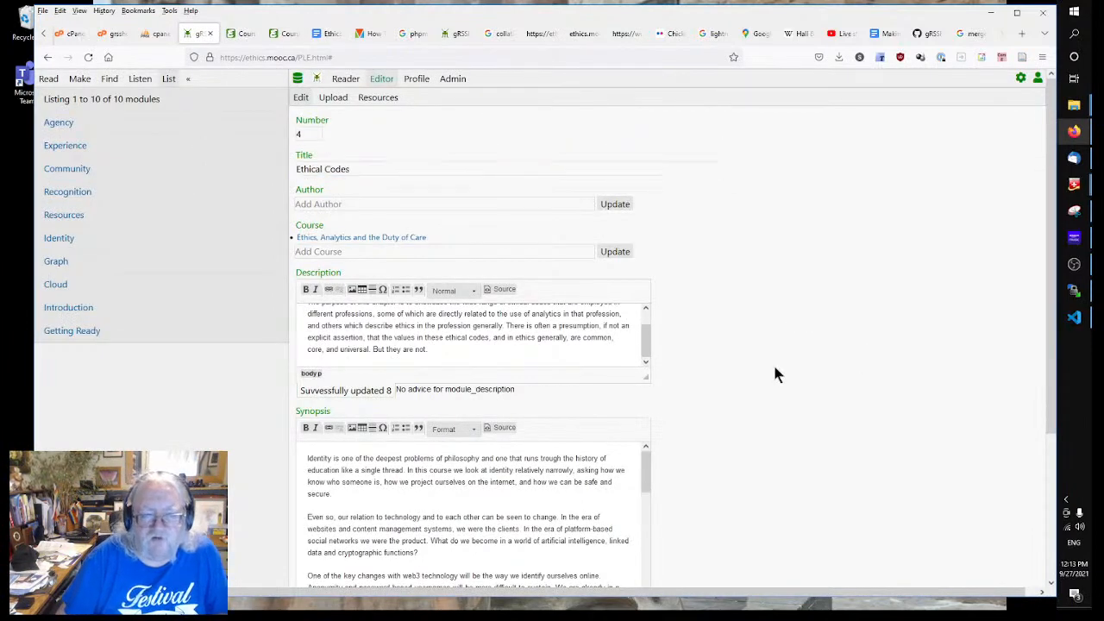
scroll(773, 375, "down", 4)
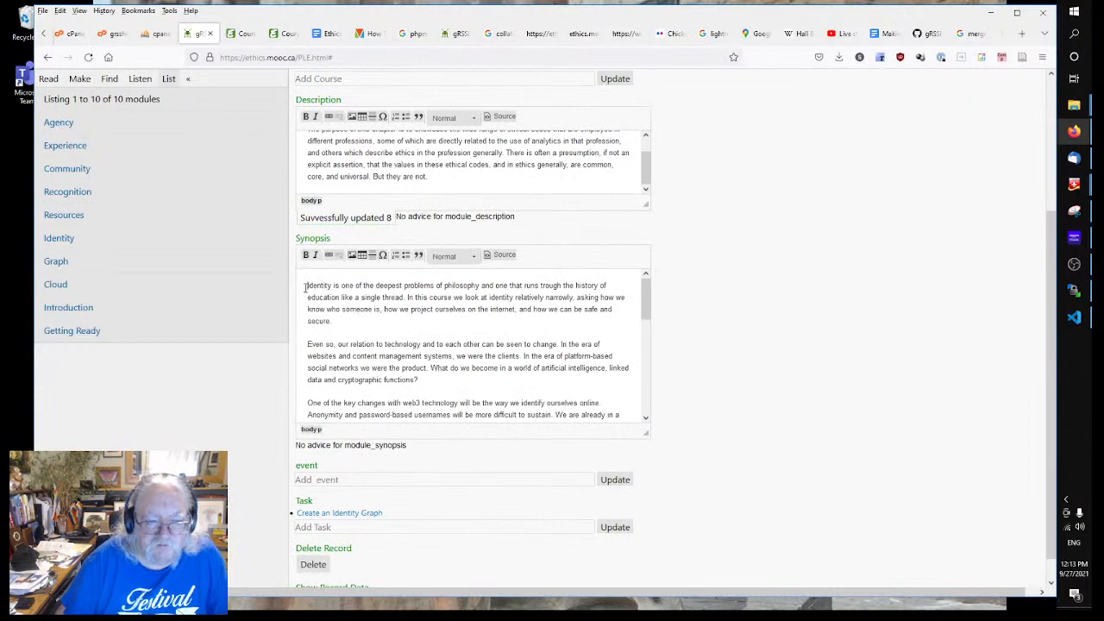
left_click_drag(305, 287, 893, 606)
type("syn")
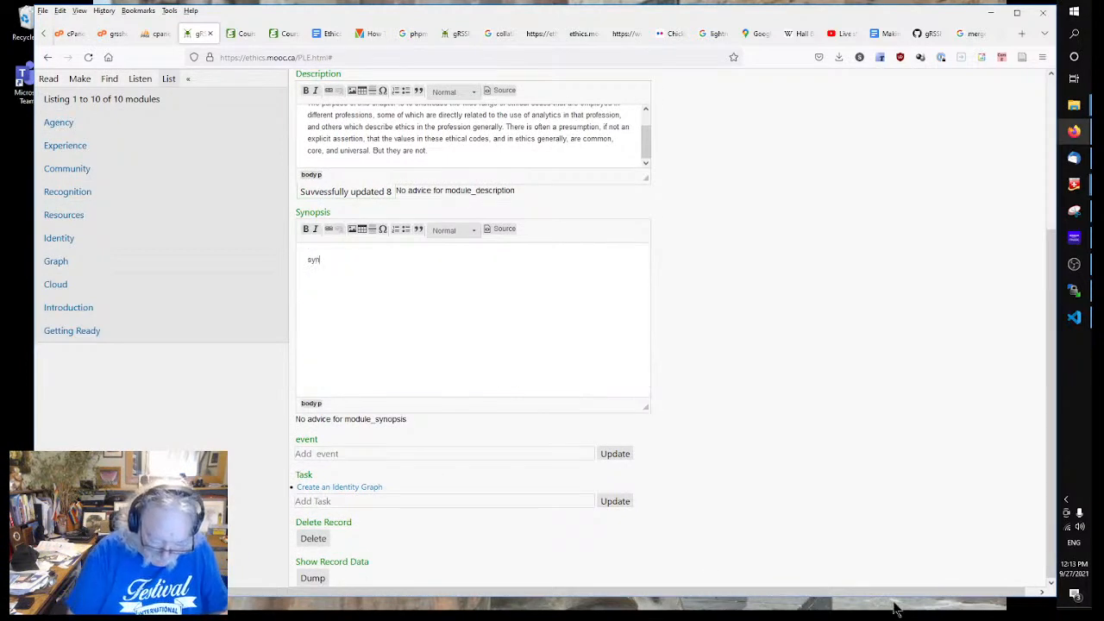
type("opsis")
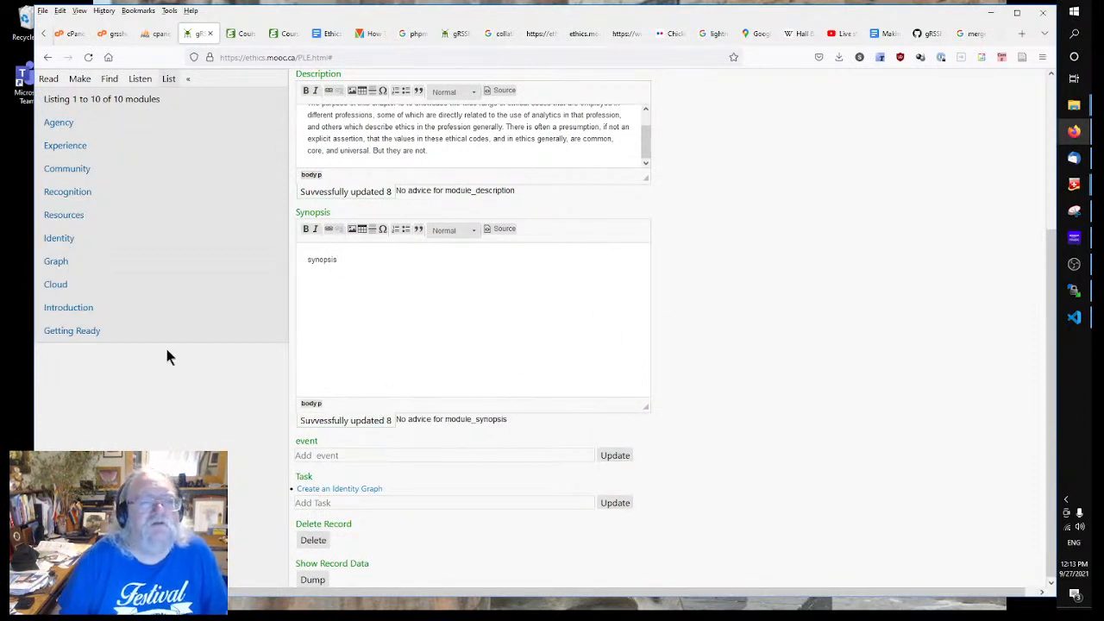
Step: Rebuild the module list via Make > [List] Module and open the Resources module
left_click(79, 83)
scroll(95, 345, "down", 3)
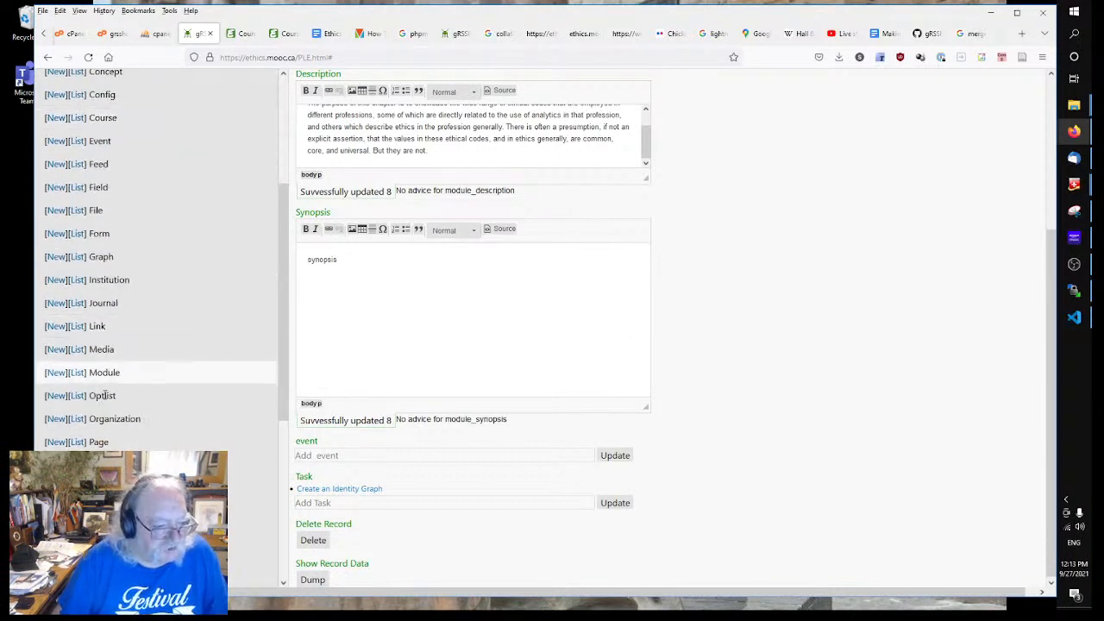
left_click(76, 373)
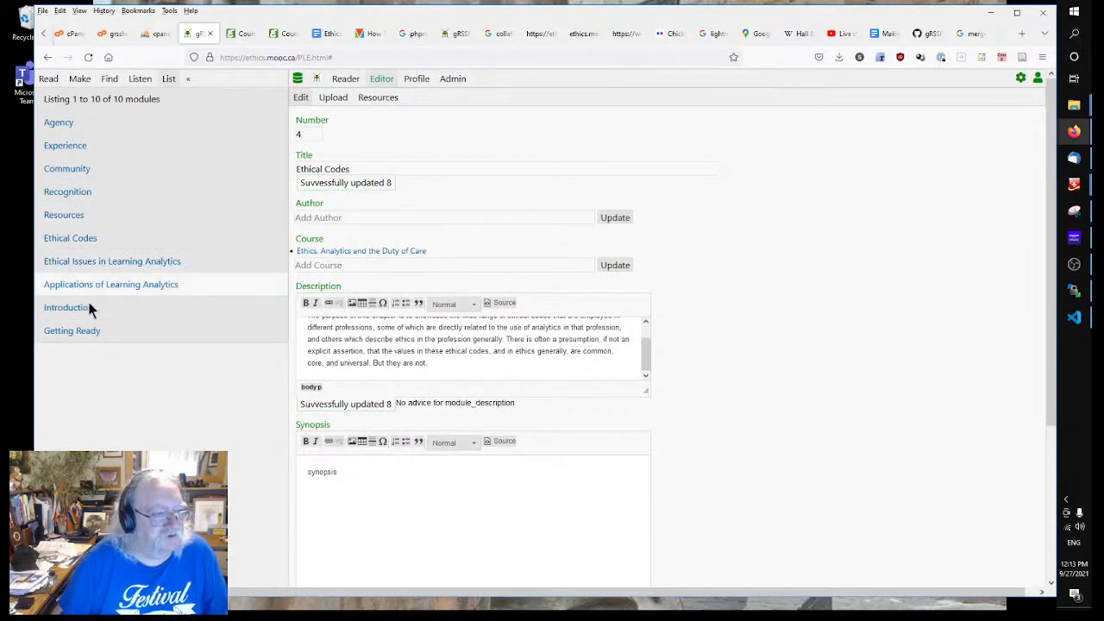
left_click(68, 217)
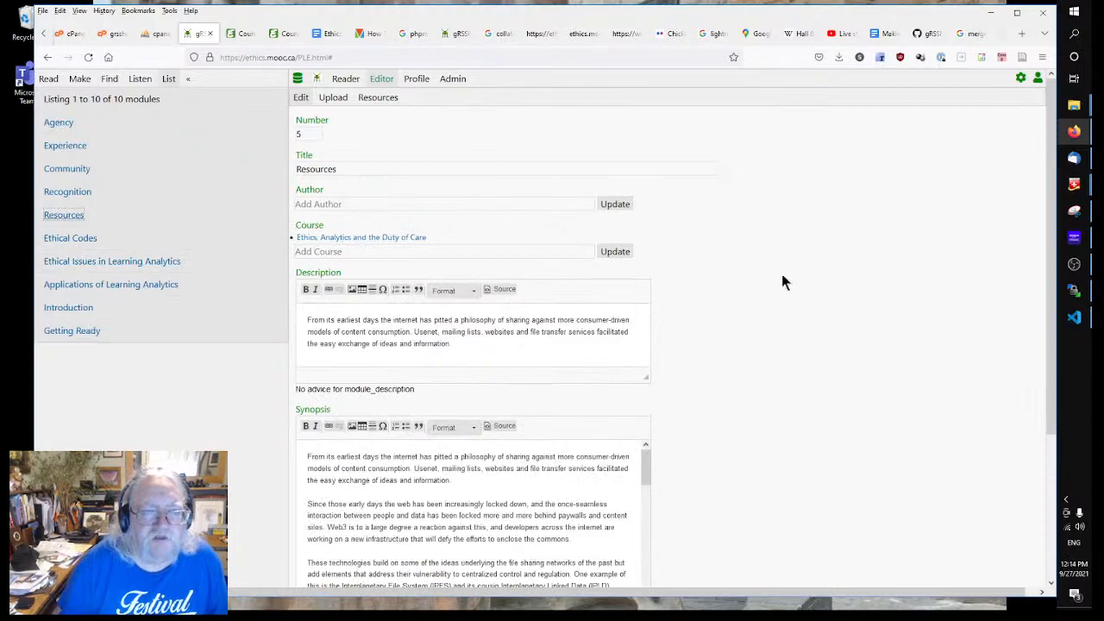
Step: Open the Approaches chapter and take its 'Approaches to Ethics' heading back to the Resources editor
left_click(327, 38)
left_click(48, 57)
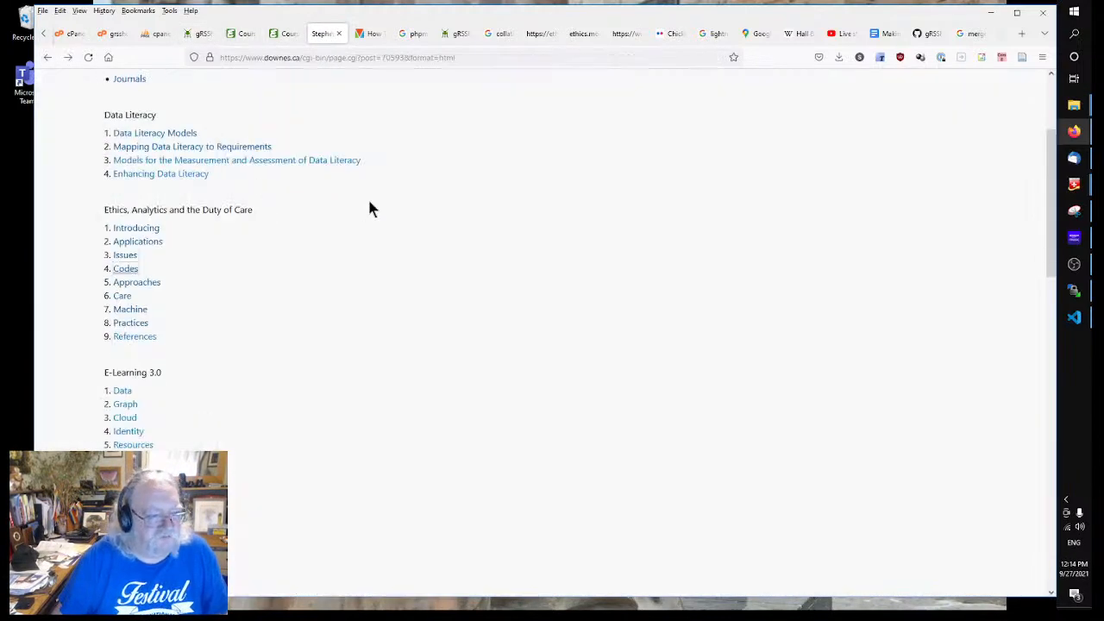
left_click(138, 283)
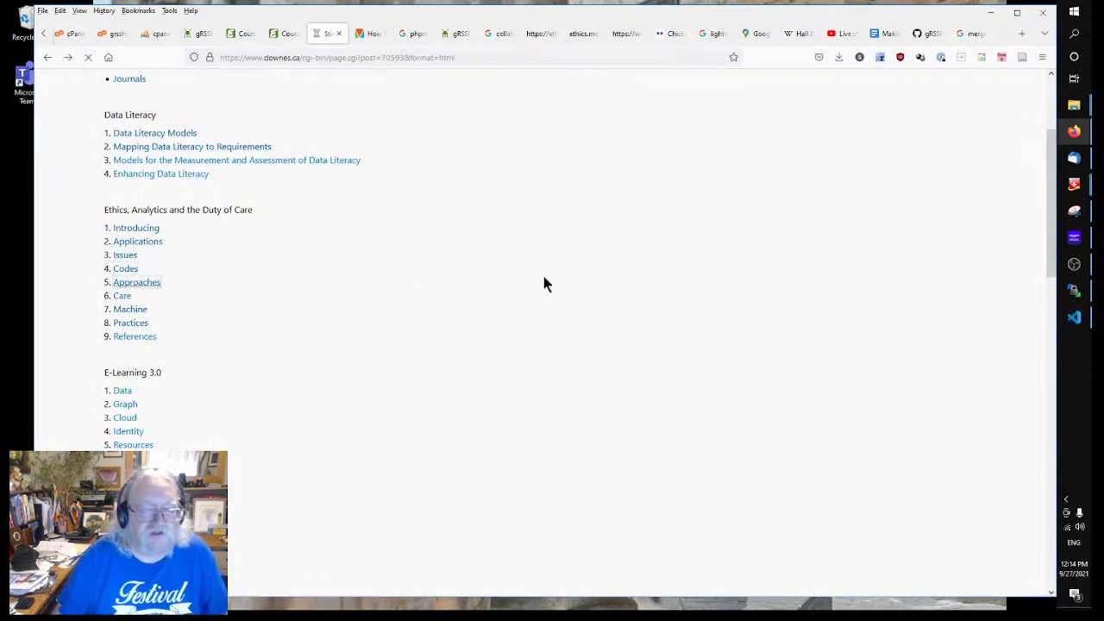
scroll(592, 292, "down", 5)
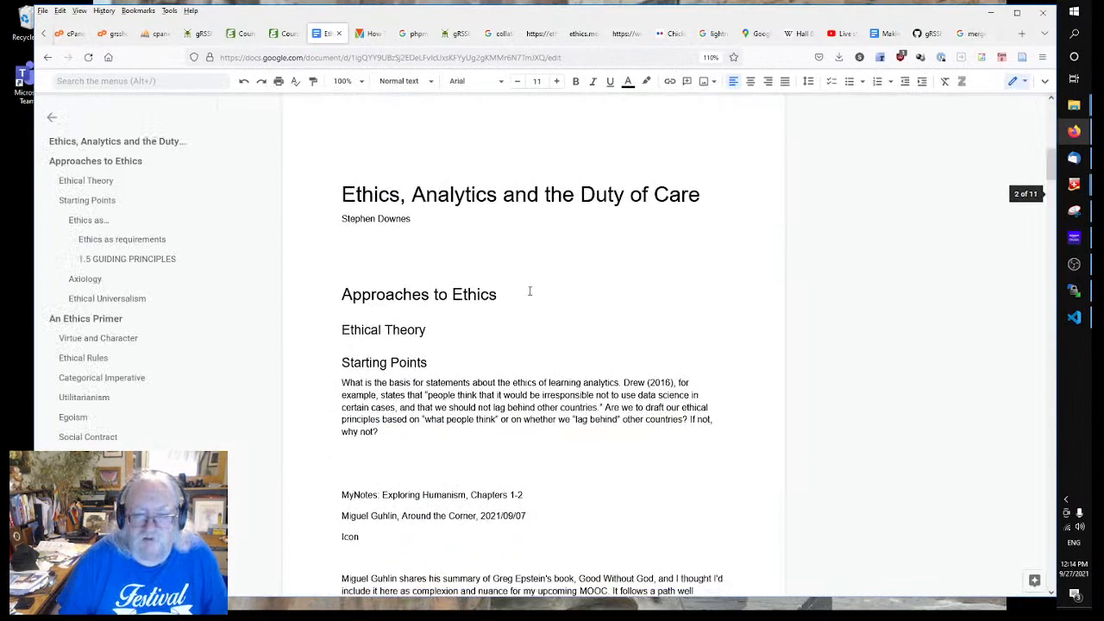
triple_click(416, 294)
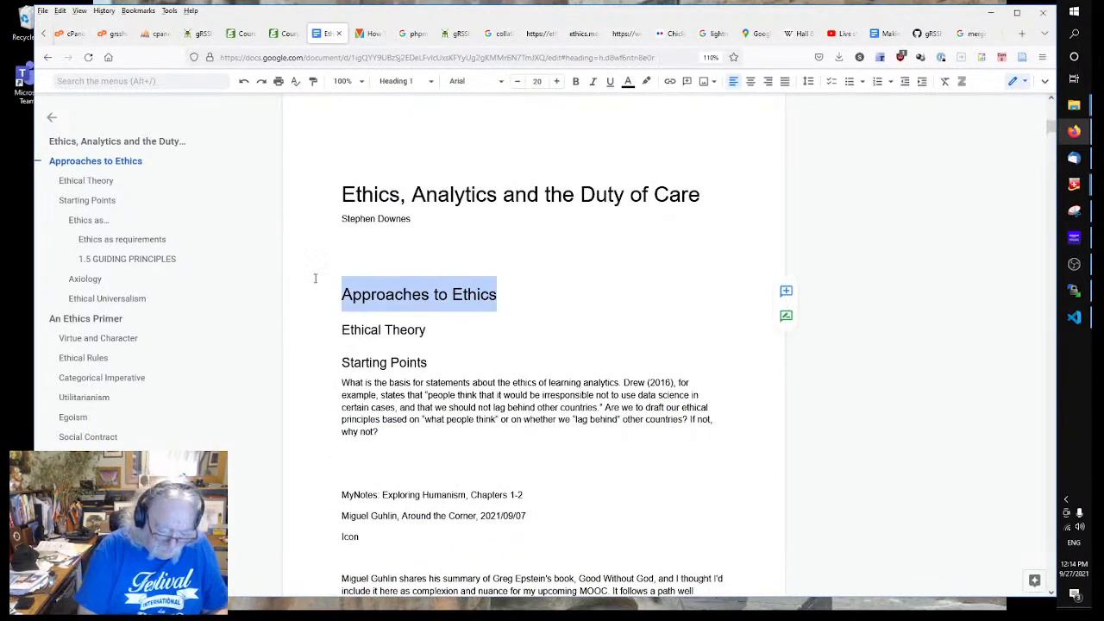
left_click(230, 35)
left_click(194, 36)
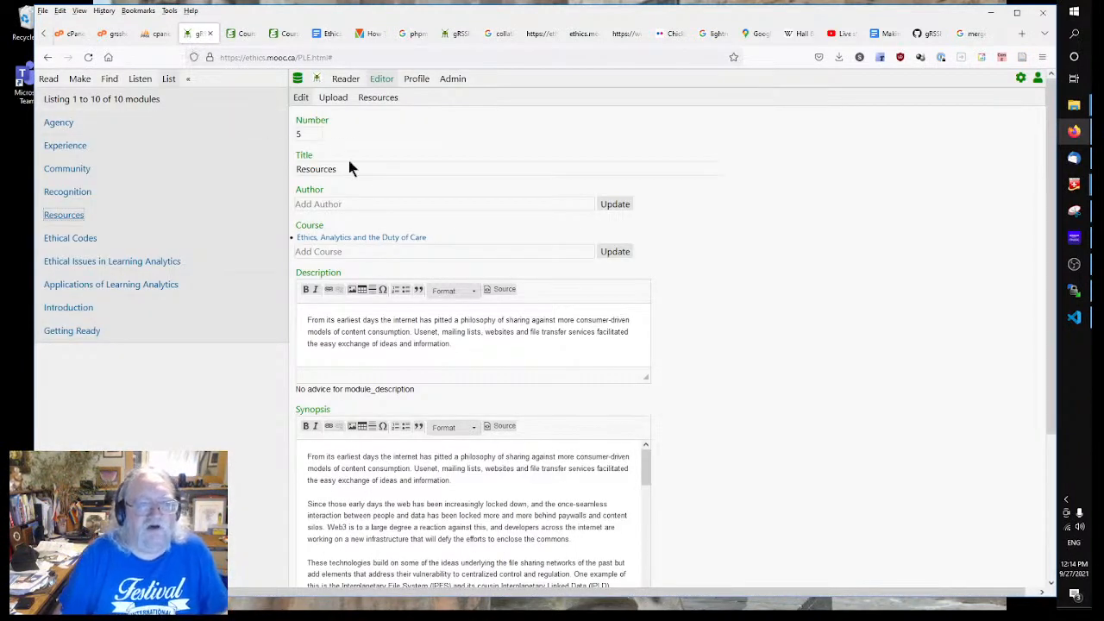
Step: Retitle module 5 from Resources to 'Approaches to Ethics' and save it
left_click_drag(356, 167, 236, 163)
type("Approaches to Ethics")
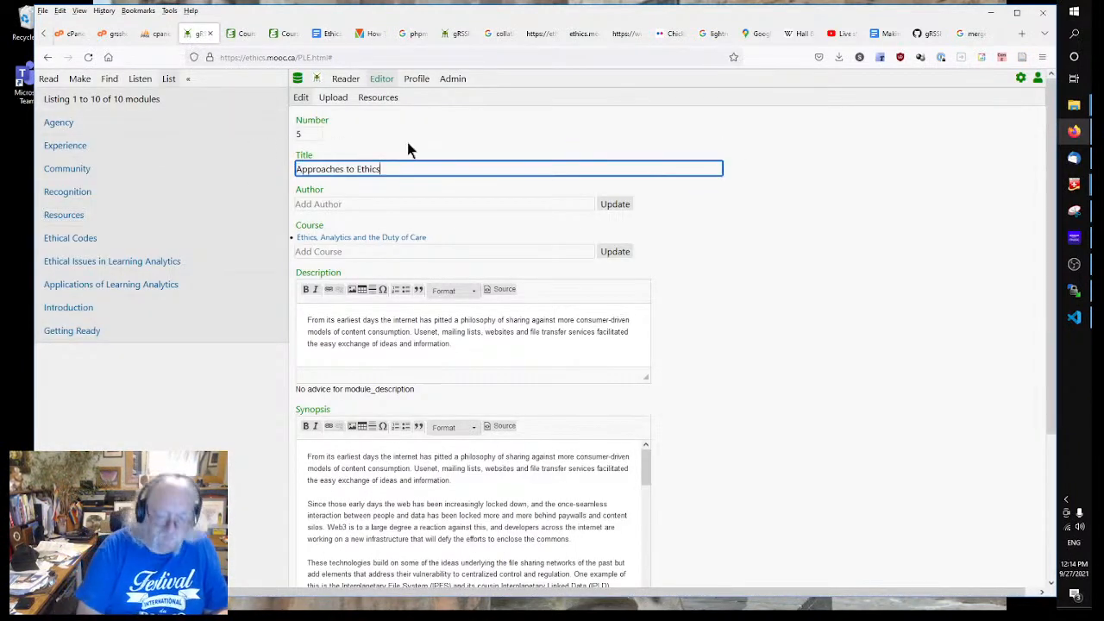
left_click(814, 315)
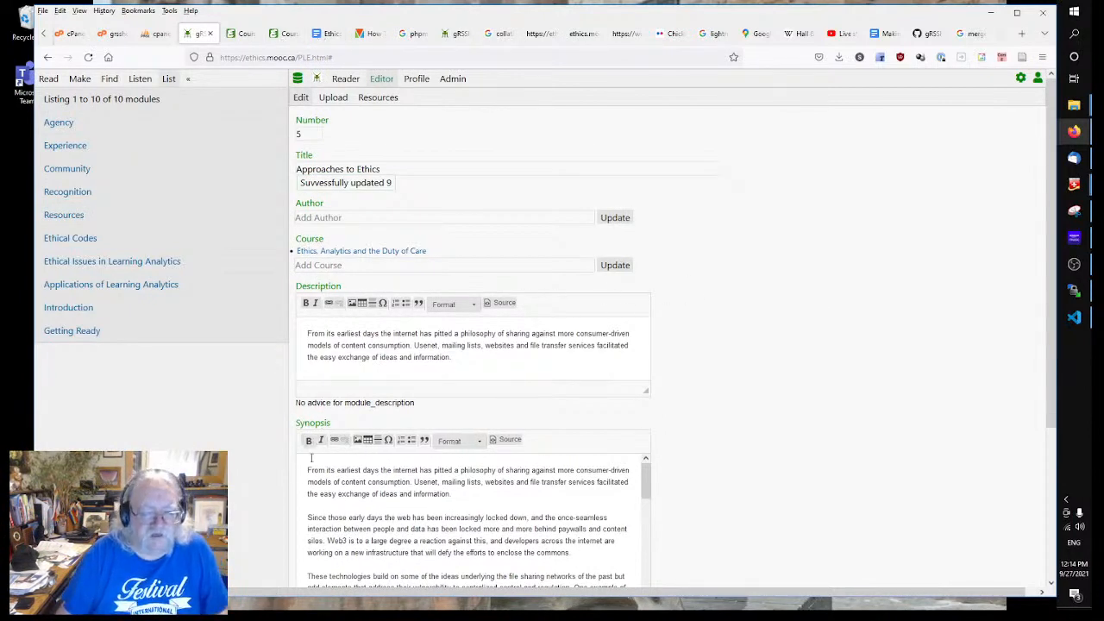
Step: Replace module 5's long synopsis with the placeholder word 'synopsis'
scroll(772, 296, "down", 3)
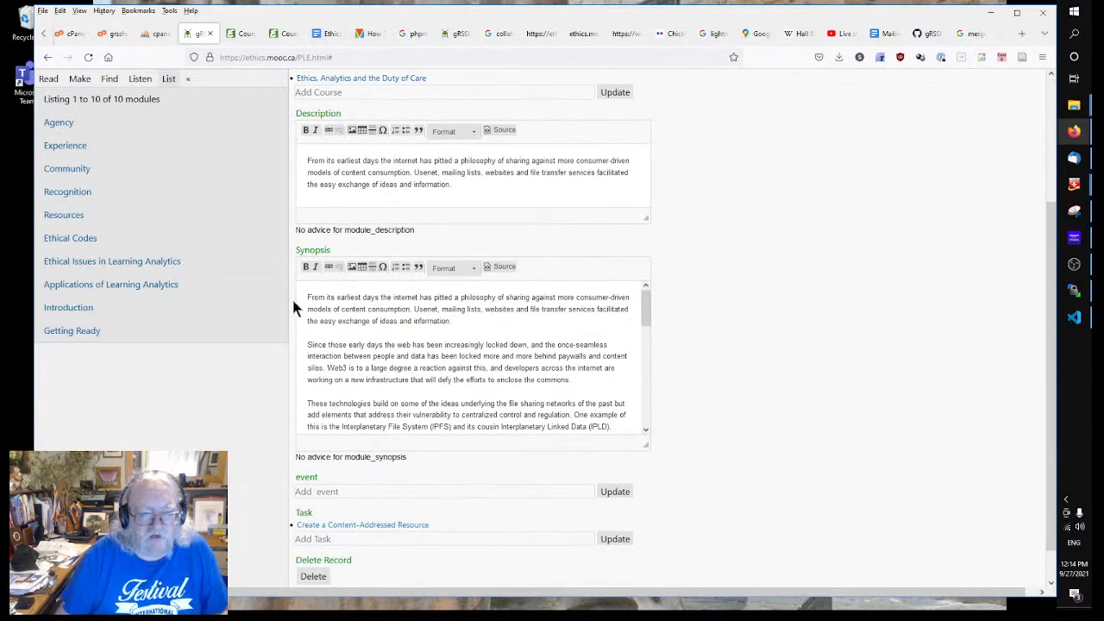
left_click_drag(308, 296, 875, 538)
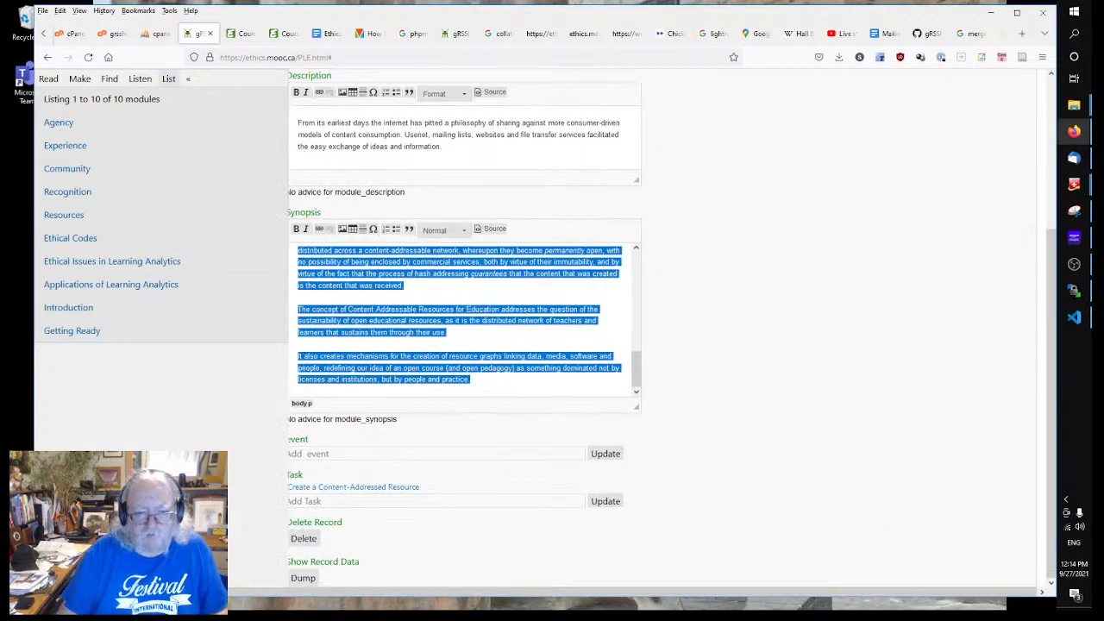
type("syn")
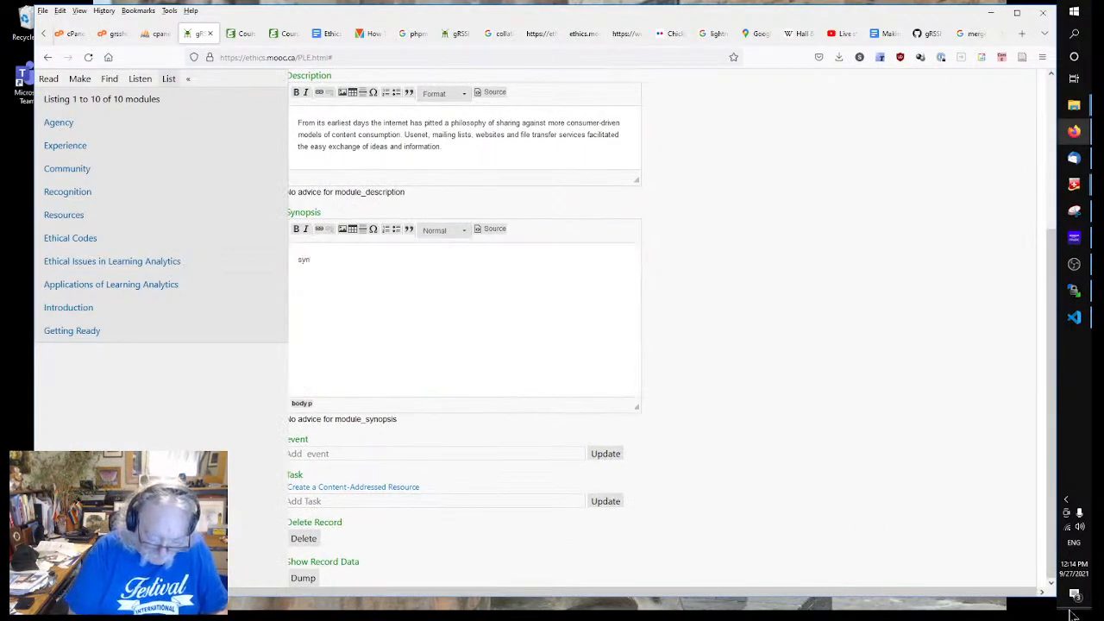
type("opsis")
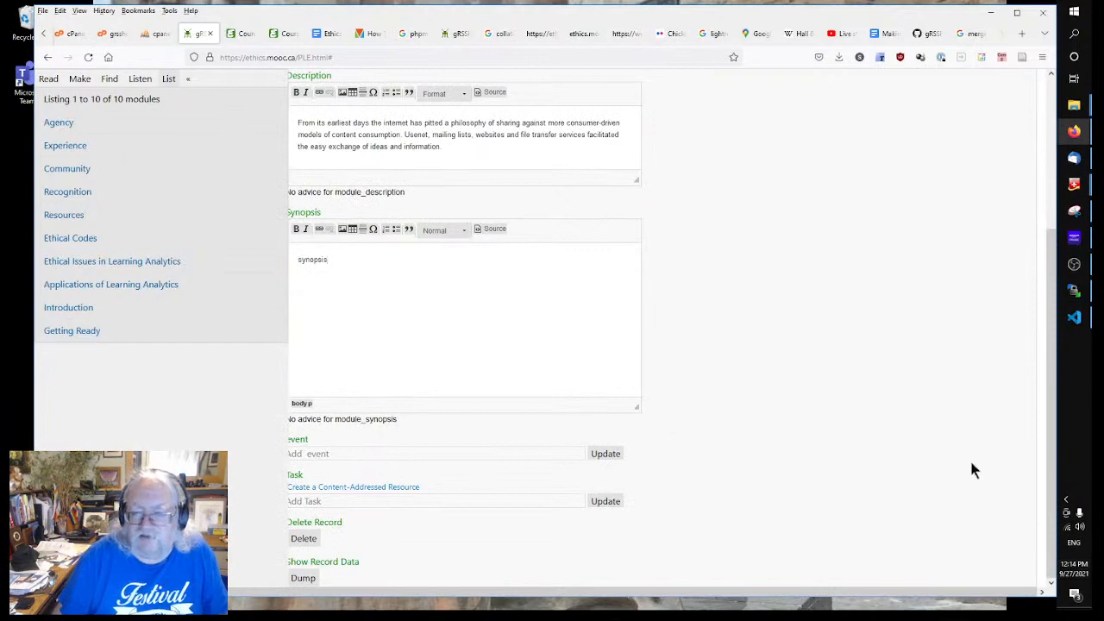
scroll(759, 419, "up", 3)
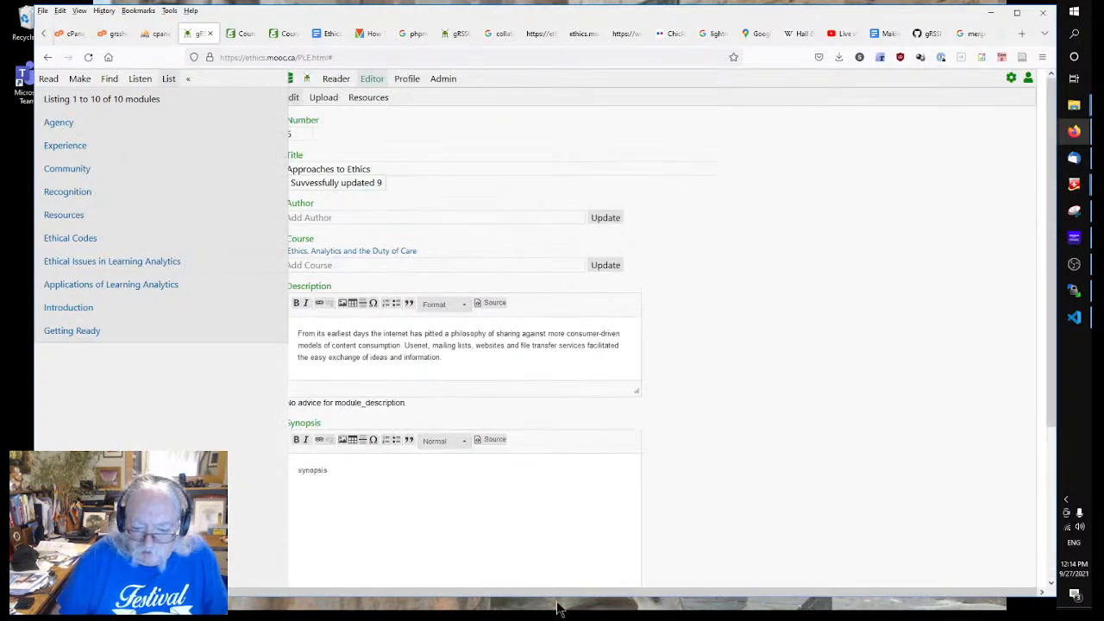
left_click_drag(560, 595, 522, 594)
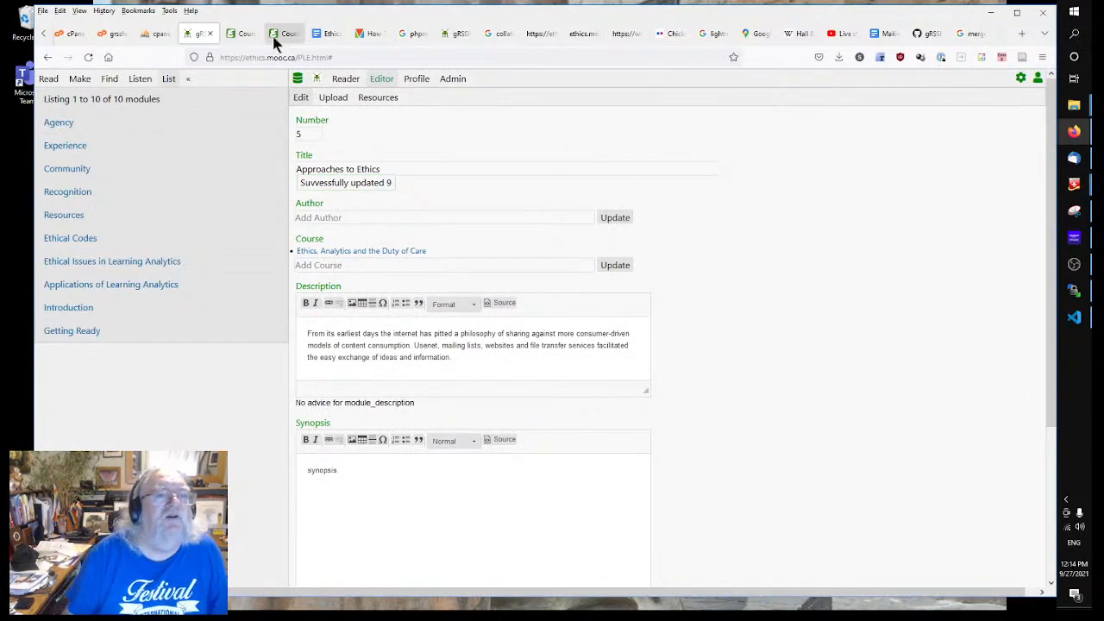
Step: Copy 'What is the basis for statements about the ethics of learning analytics.' from Starting Points
left_click(317, 35)
left_click(632, 350)
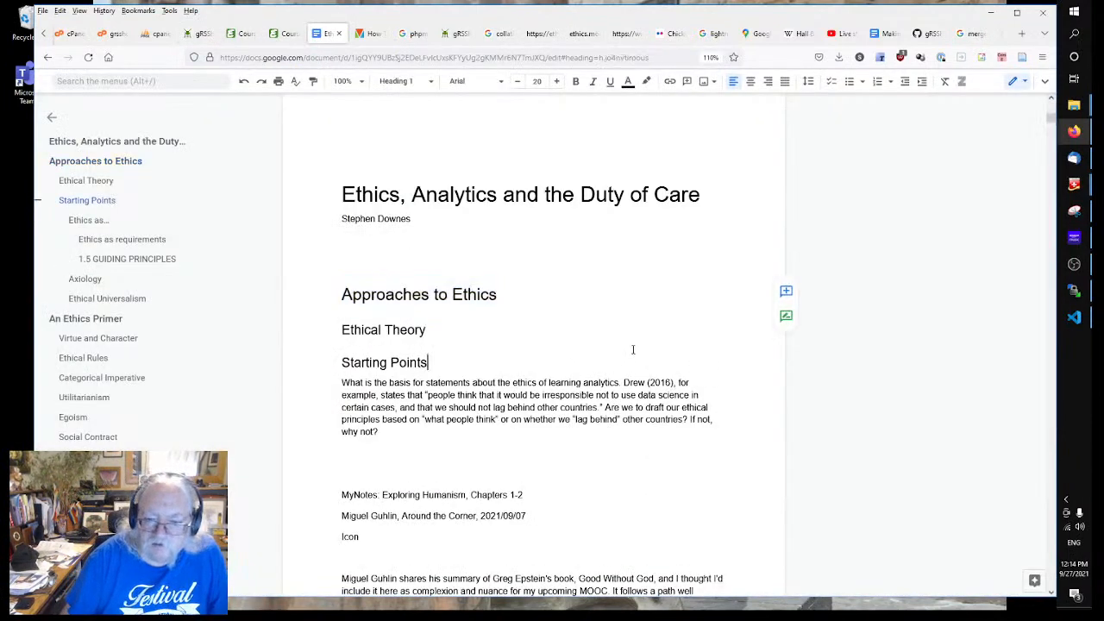
scroll(633, 350, "down", 2)
left_click(342, 264)
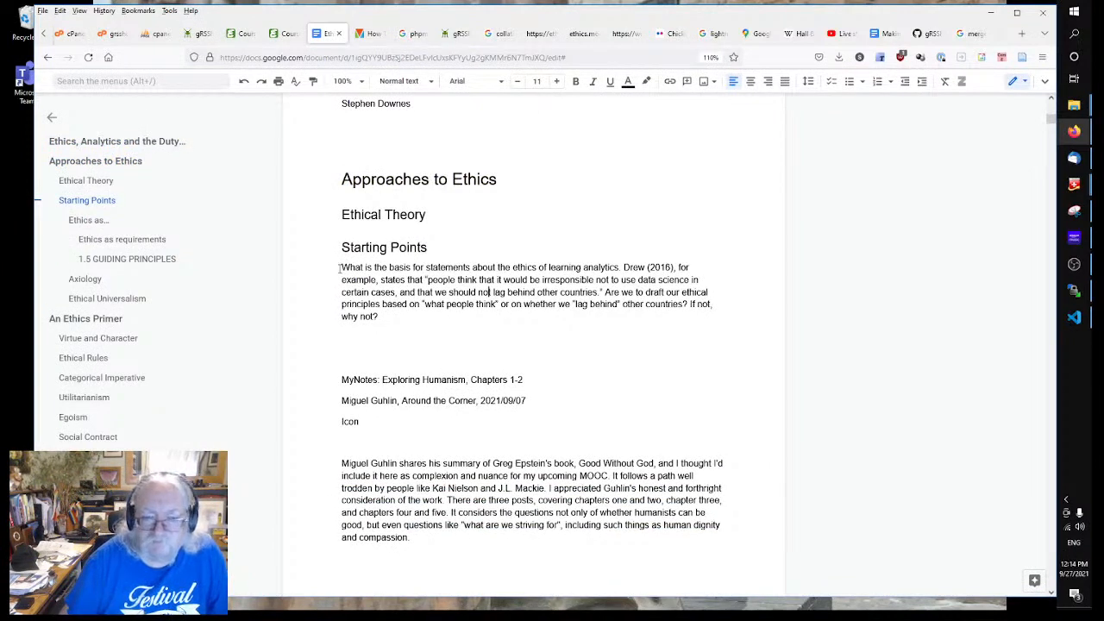
left_click_drag(342, 267, 445, 313)
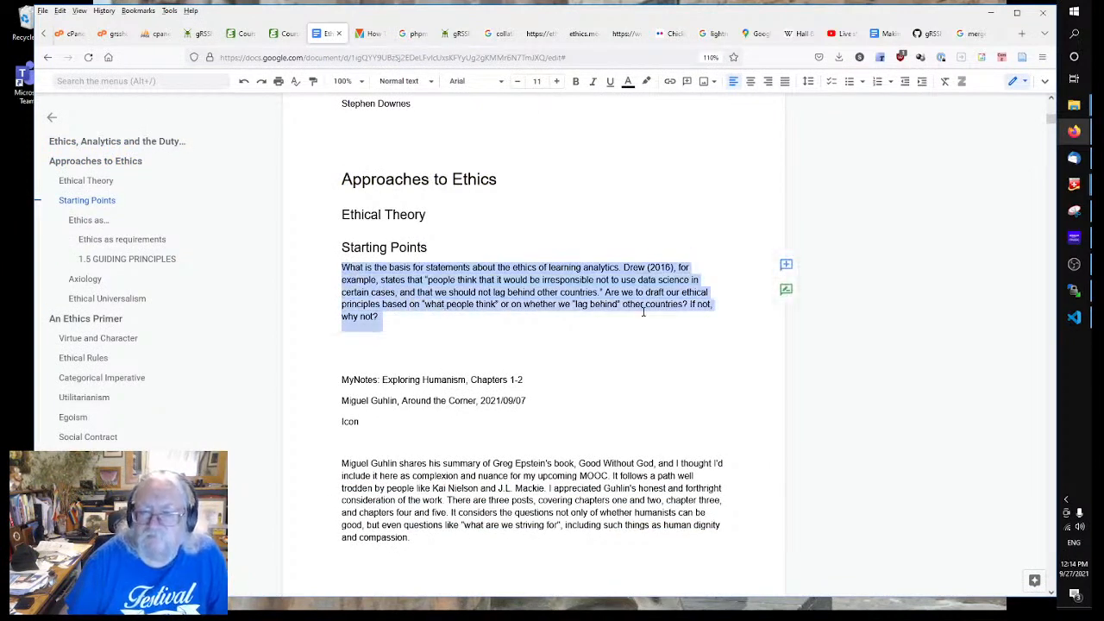
scroll(644, 312, "down", 10)
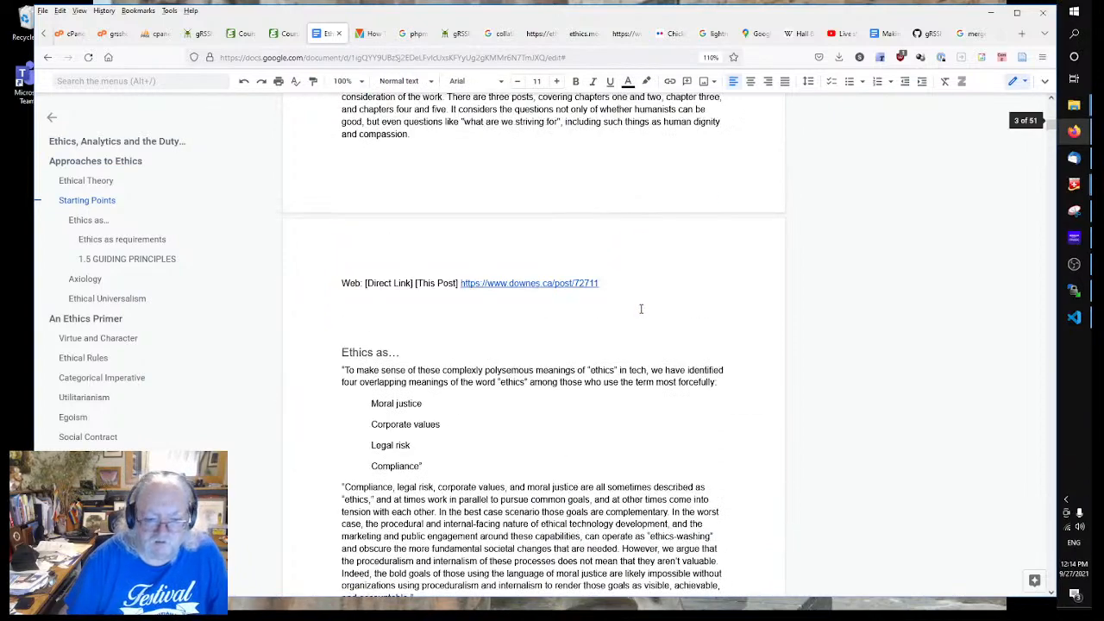
scroll(626, 302, "up", 9)
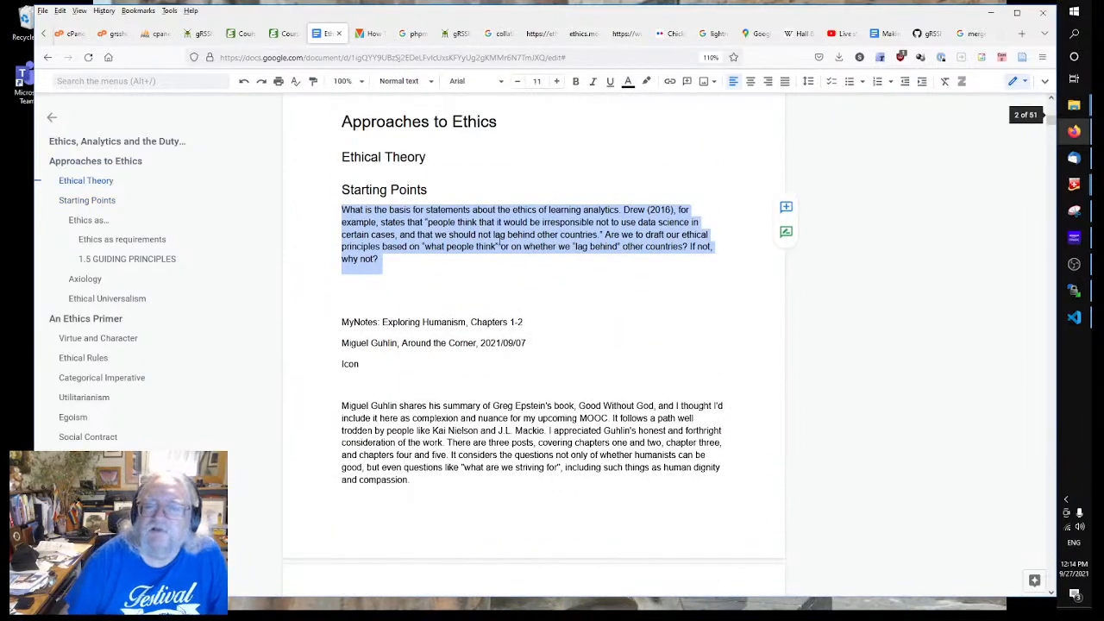
left_click(471, 226)
left_click_drag(343, 210, 624, 209)
key("ctrl+c")
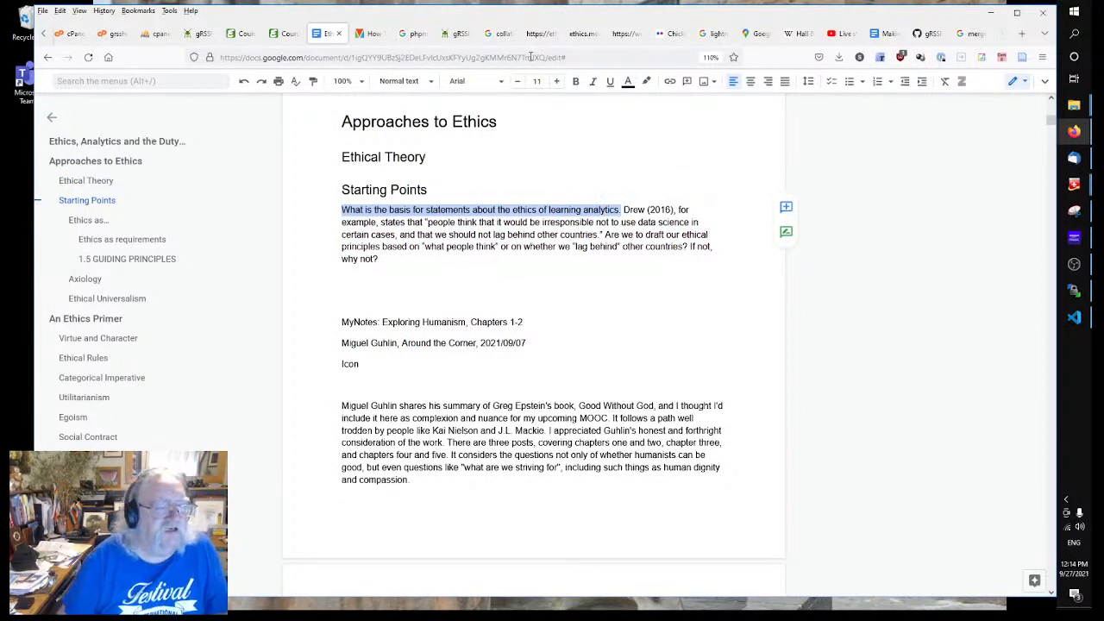
left_click(194, 33)
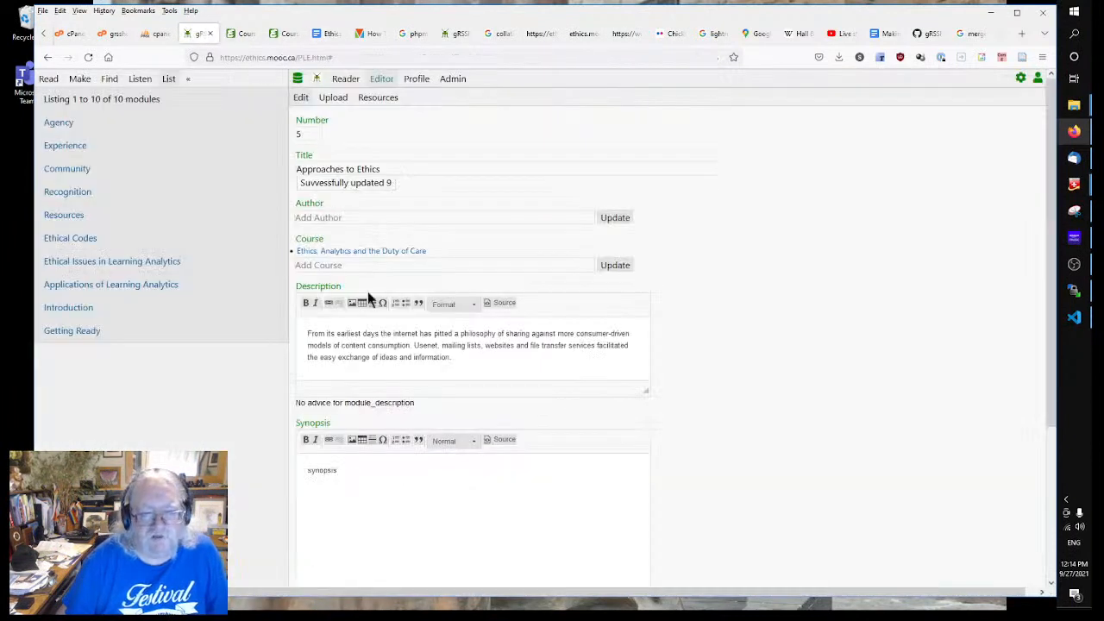
Step: Replace module 5's description with the copied question plus text on approaches to ethics, justice, fairness and equity
triple_click(478, 362)
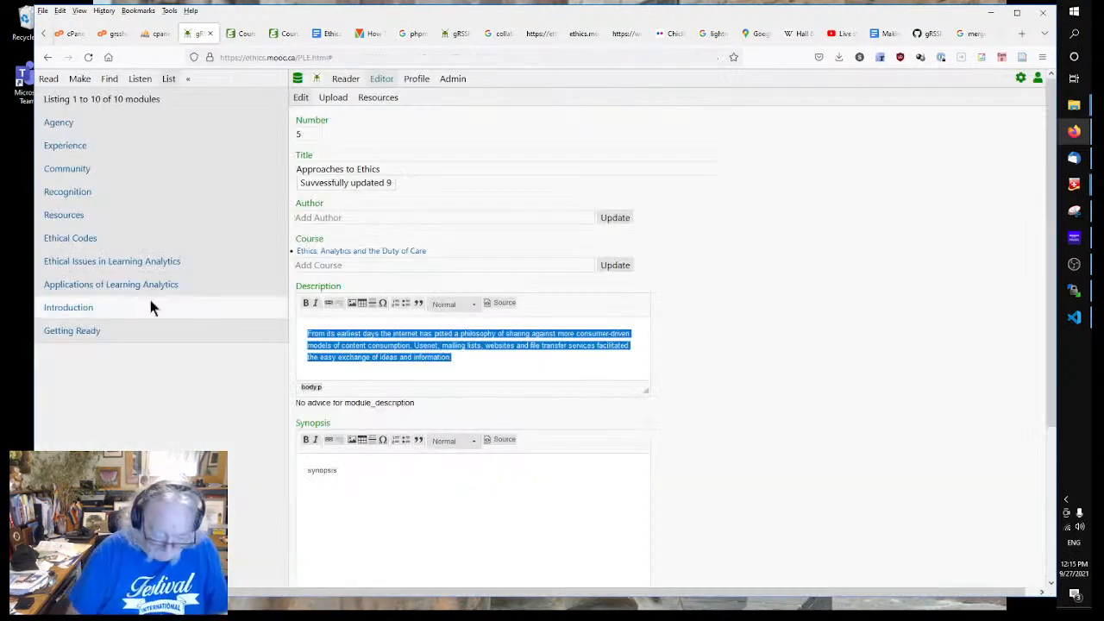
key("ctrl+v")
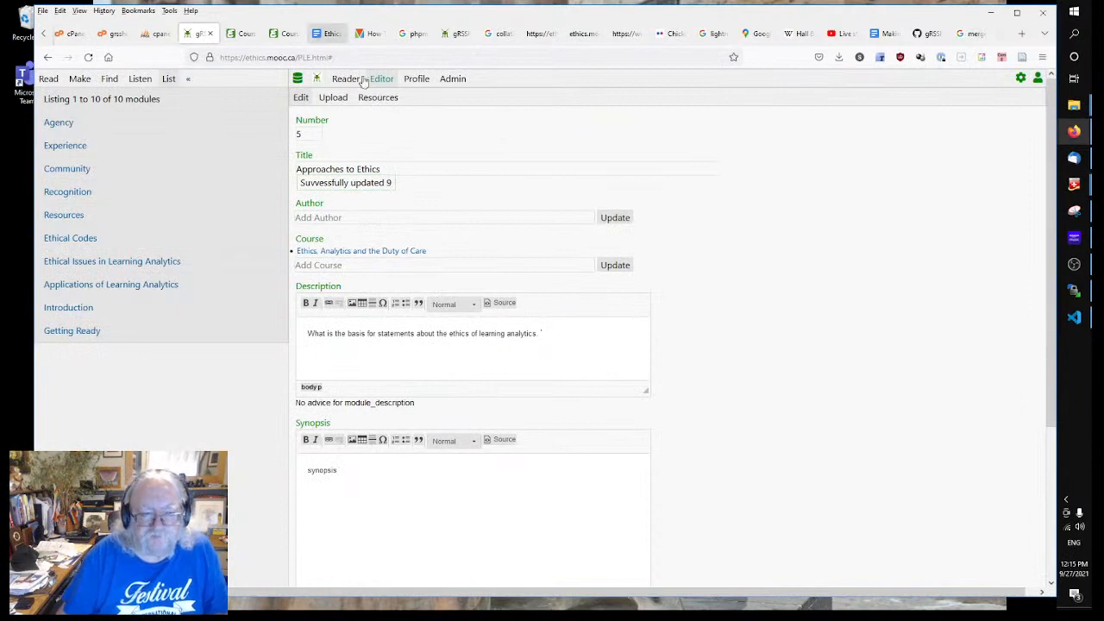
left_click(459, 169)
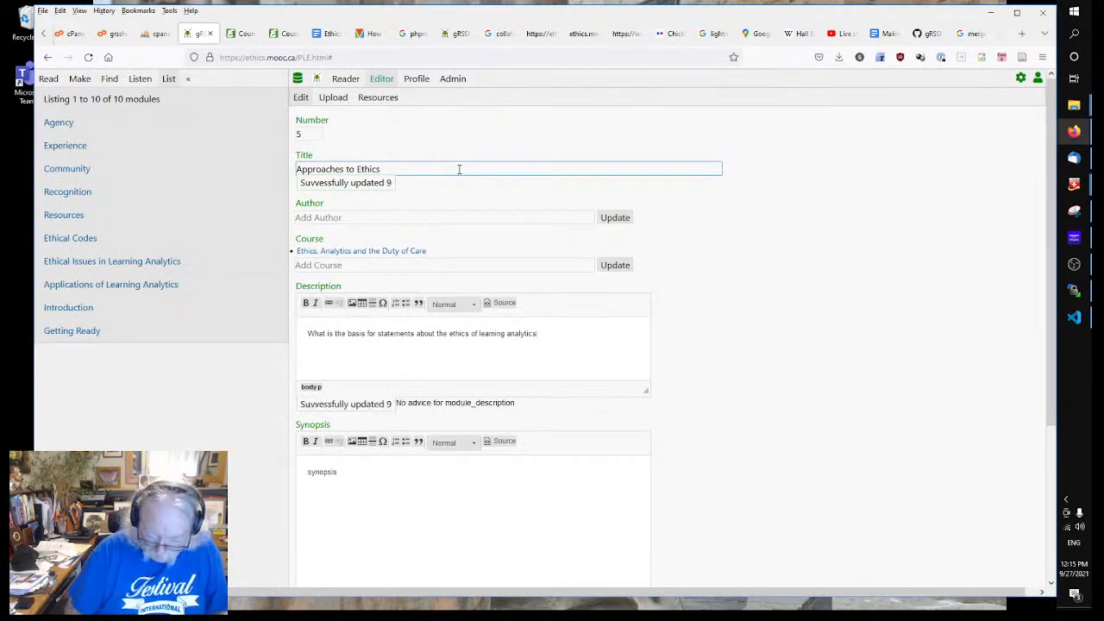
type("th")
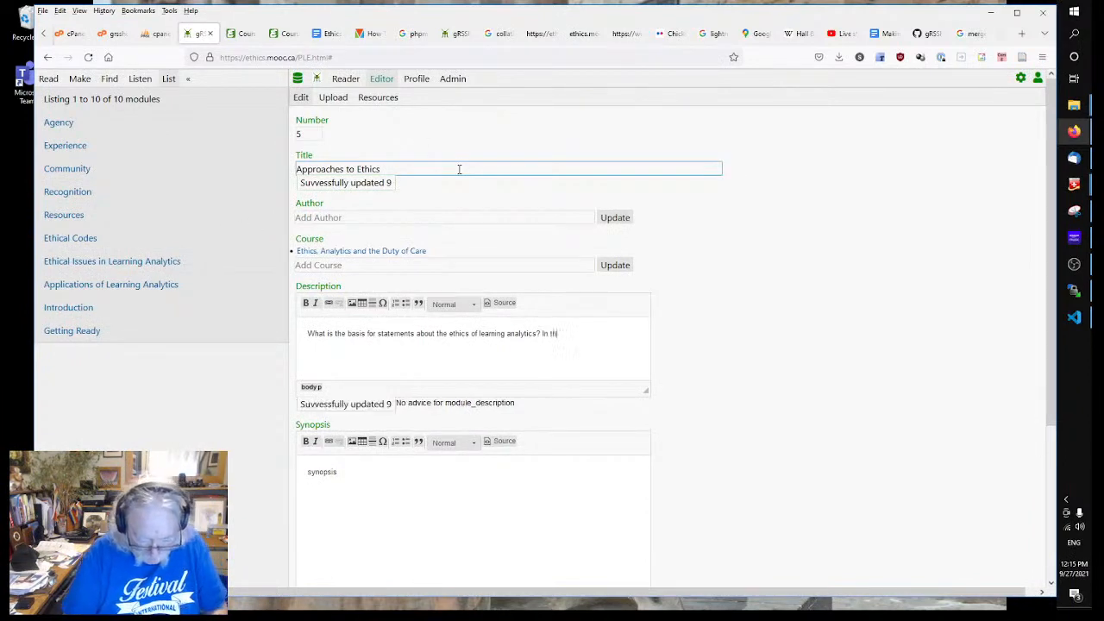
type("is module we l")
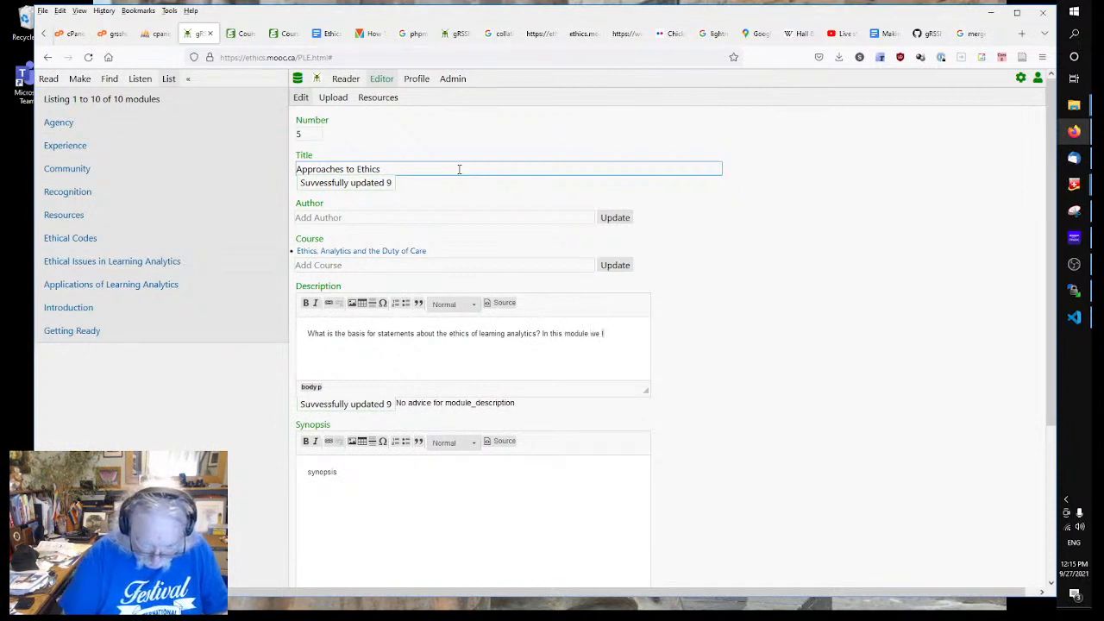
type("ook at diffe")
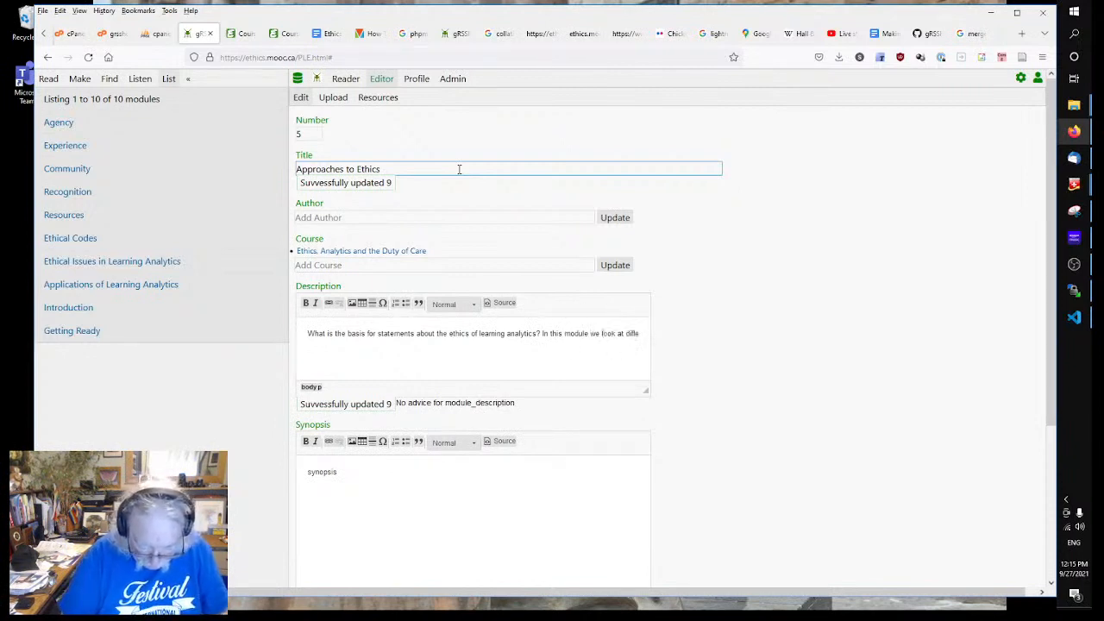
type("rnet approaches to ethics, ranging ")
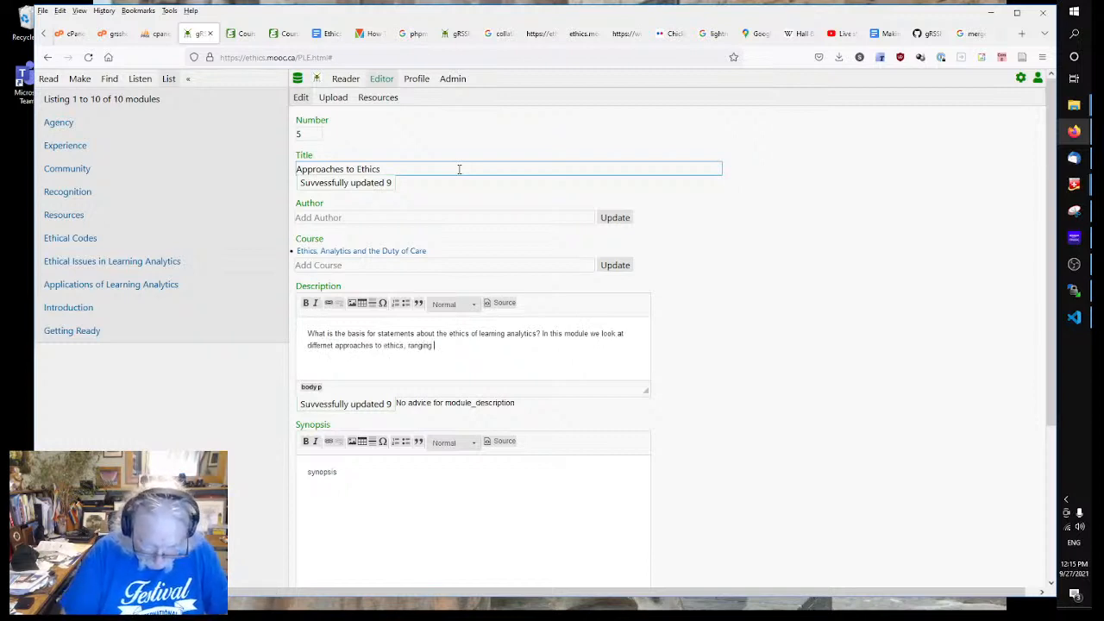
type("from ethical c")
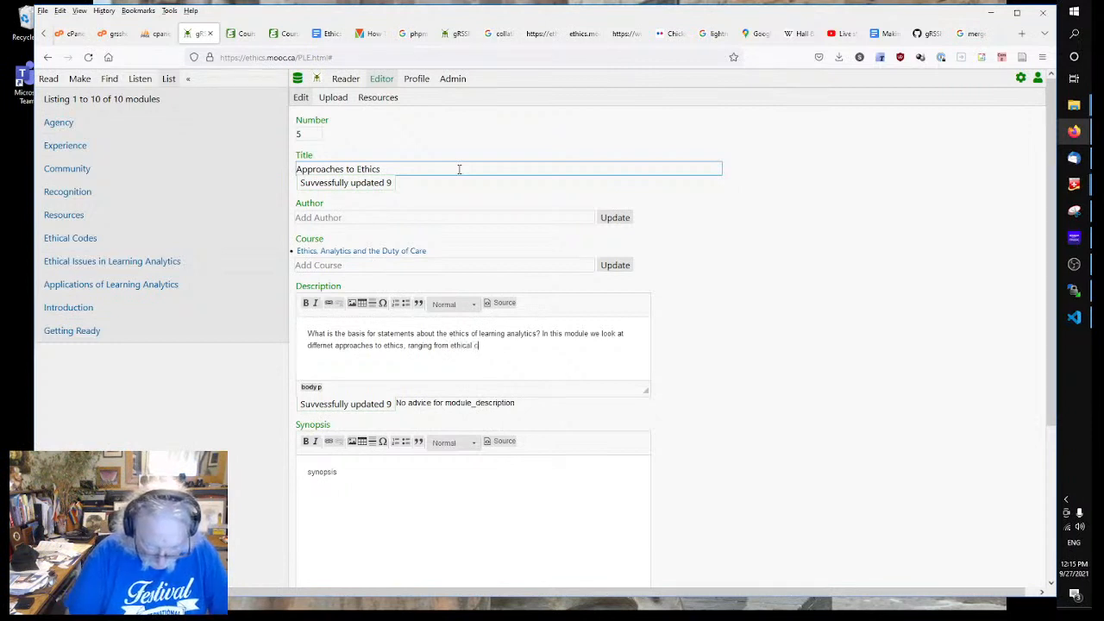
type("haracter,")
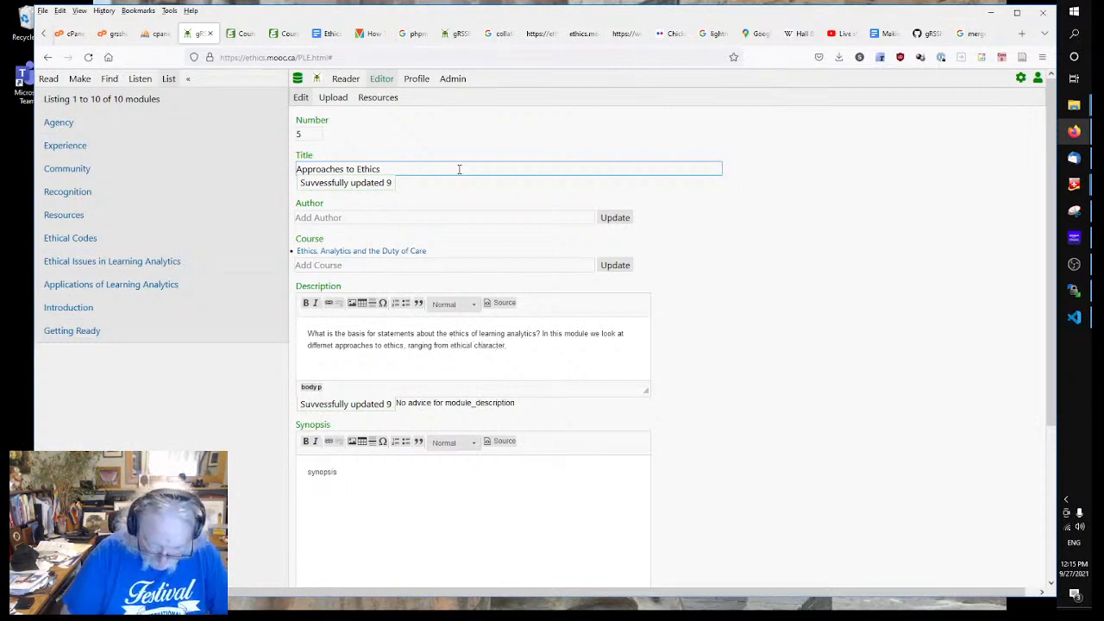
type(" appr")
type("al to ")
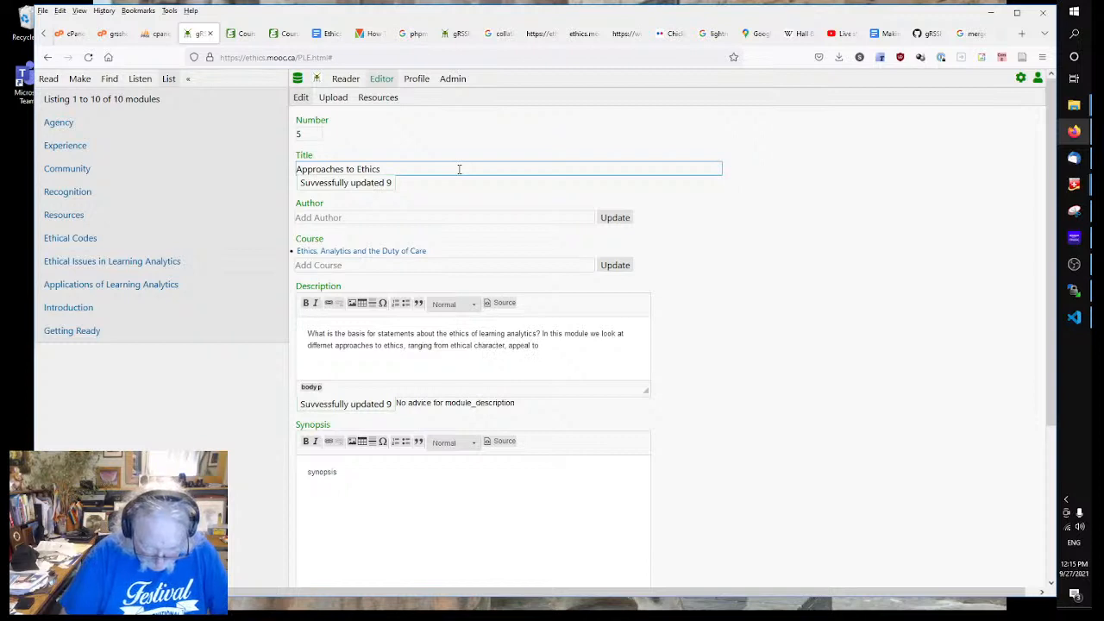
type("consequence")
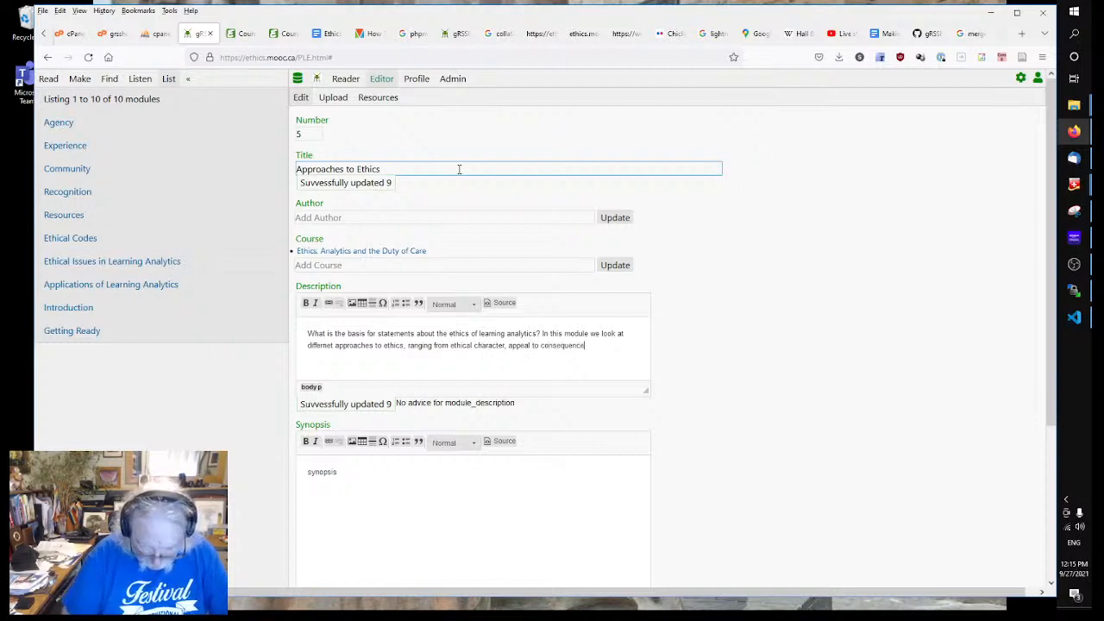
type("s, moral impe")
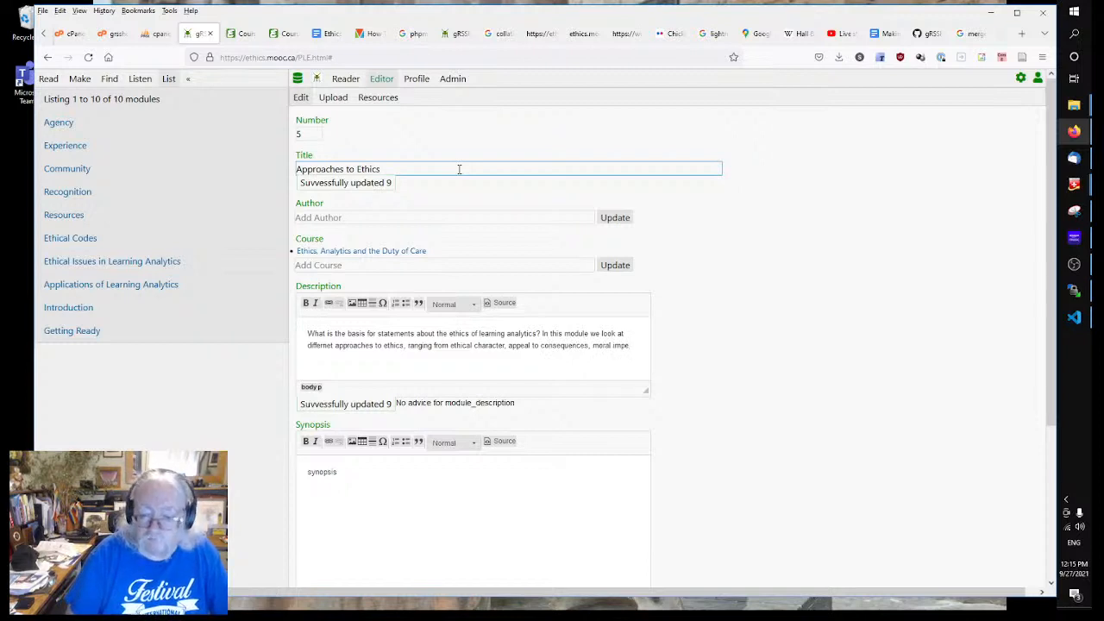
type("ratives, and ethical dutie")
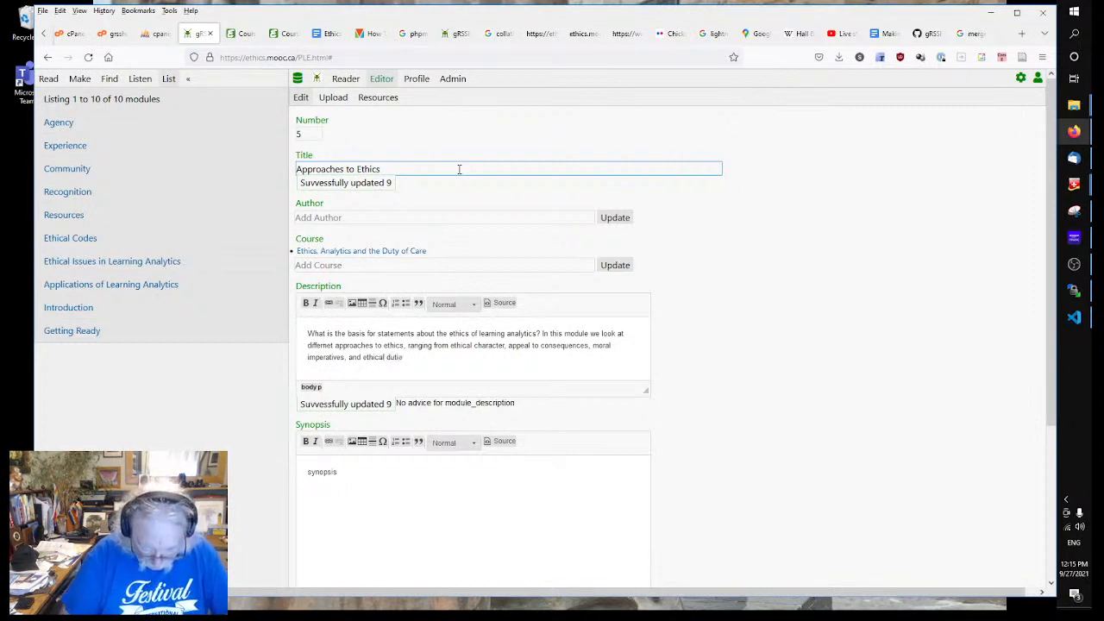
type("s. We also loso")
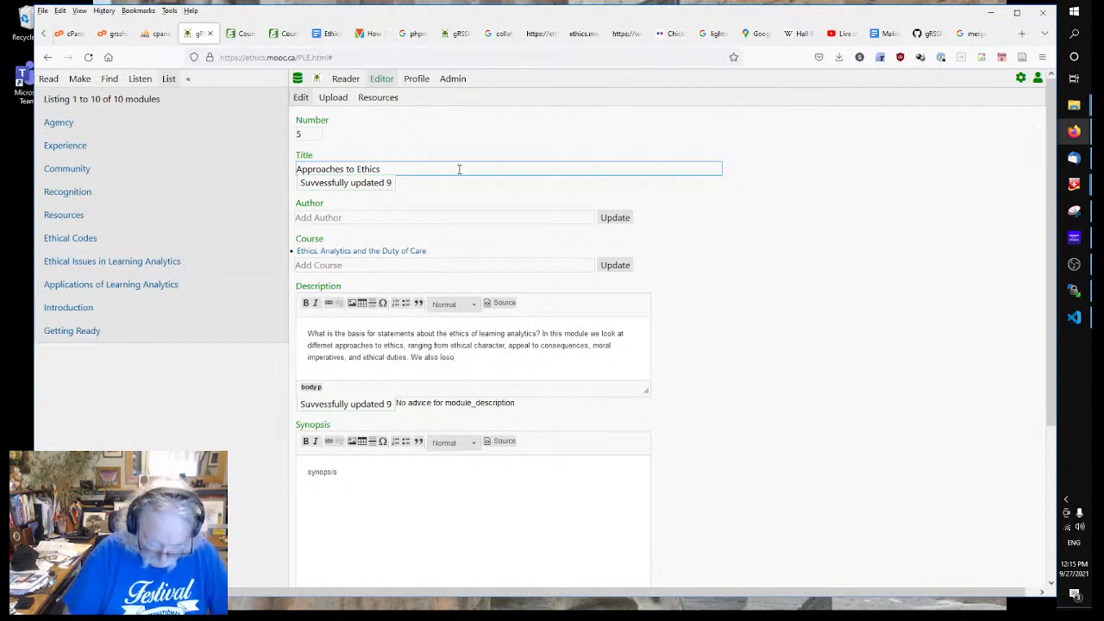
type(" look at")
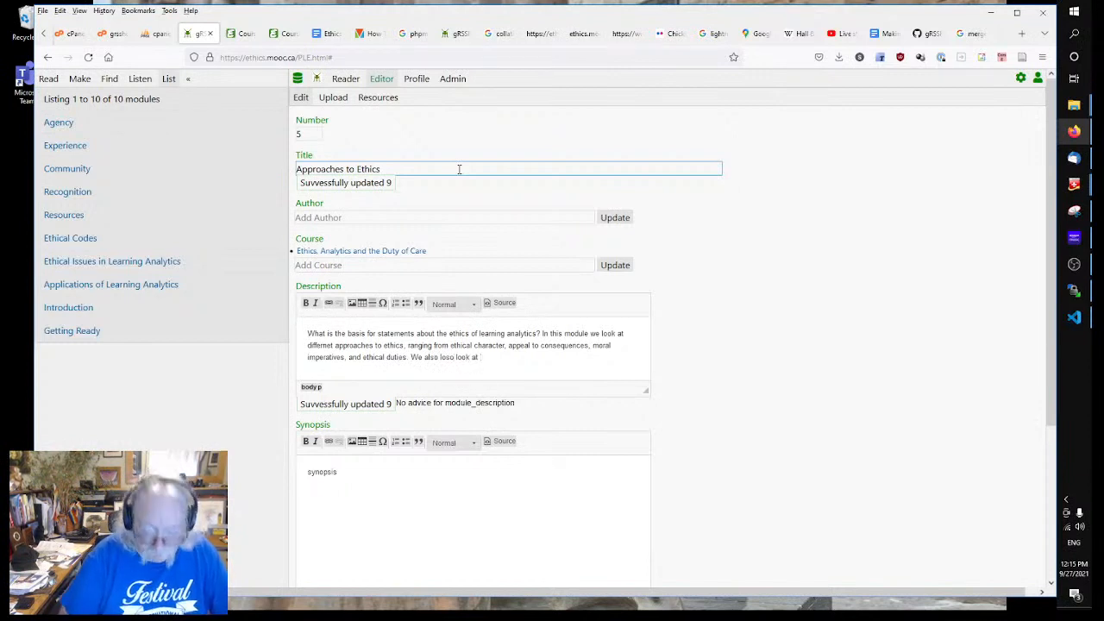
type(" concepts s")
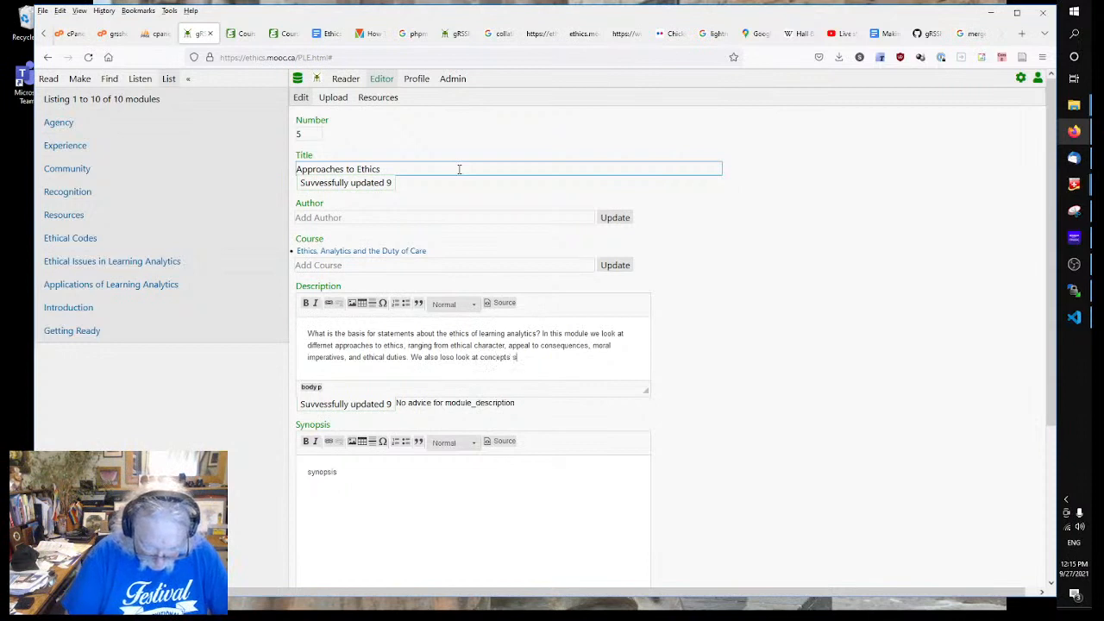
type("uch as")
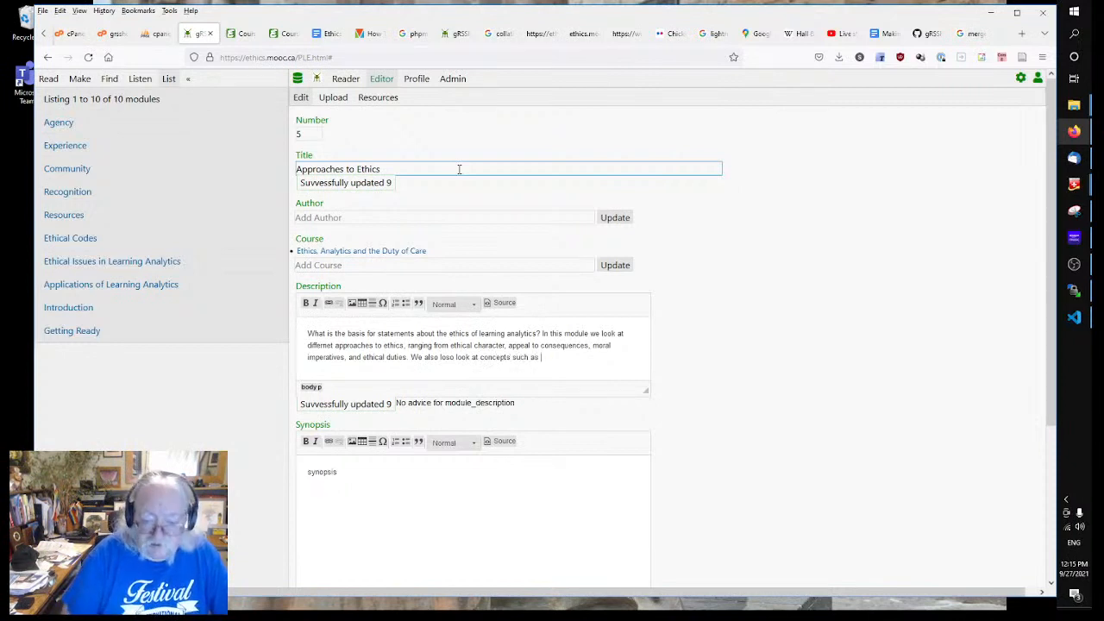
type(" justice,")
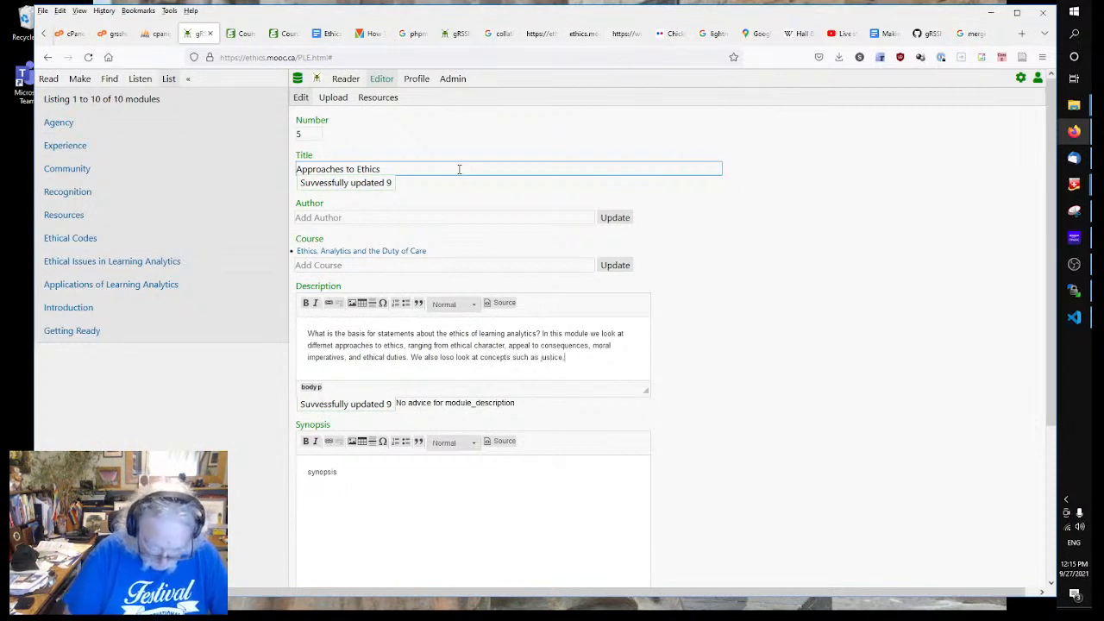
type(" fairness and")
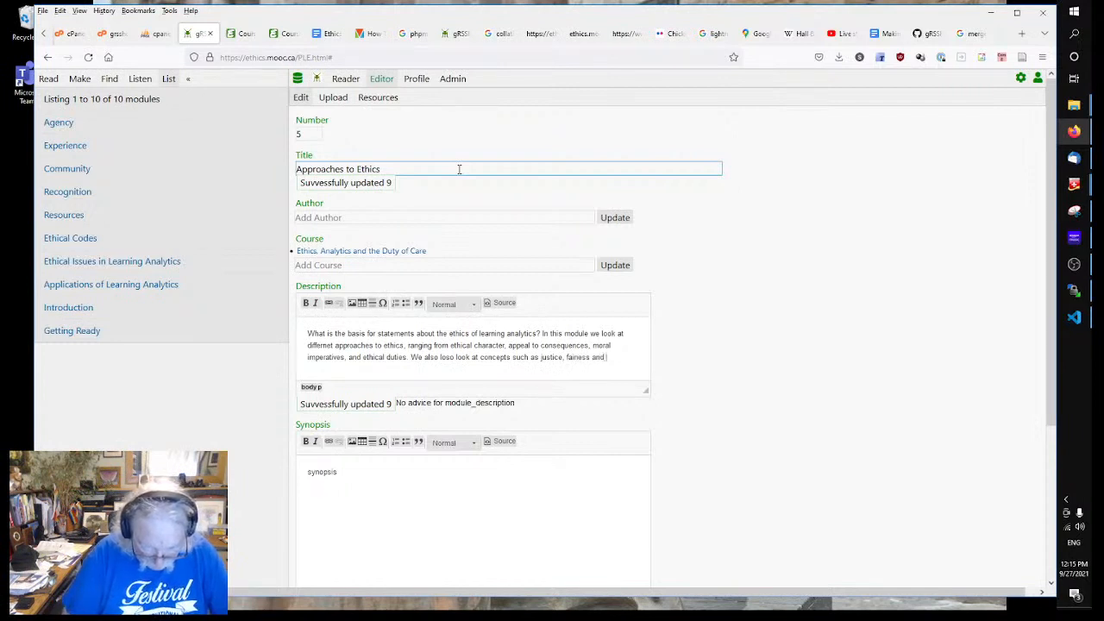
type(" equity.")
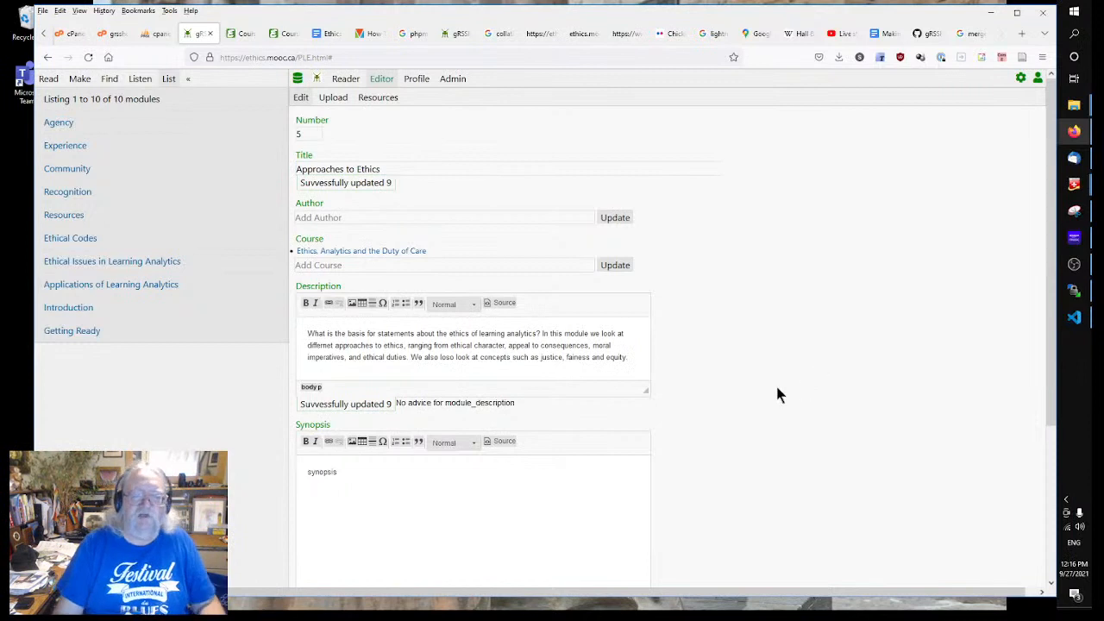
Step: Browse the Experience, Agency, Approaches to Ethics and Recognition modules, ending on Recognition
scroll(845, 366, "down", 2)
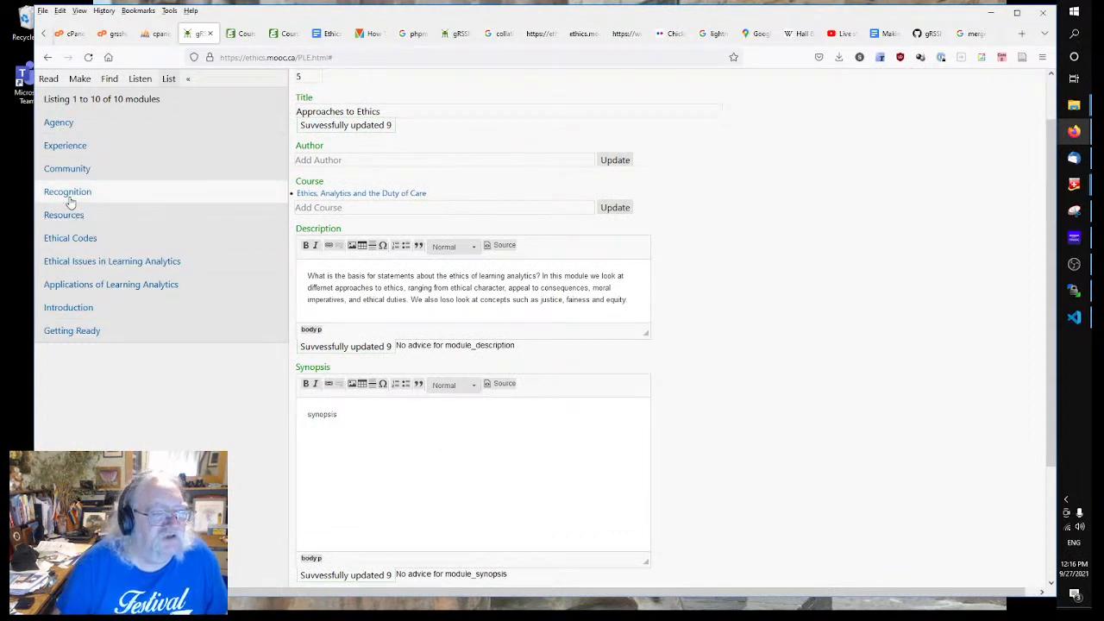
left_click(75, 147)
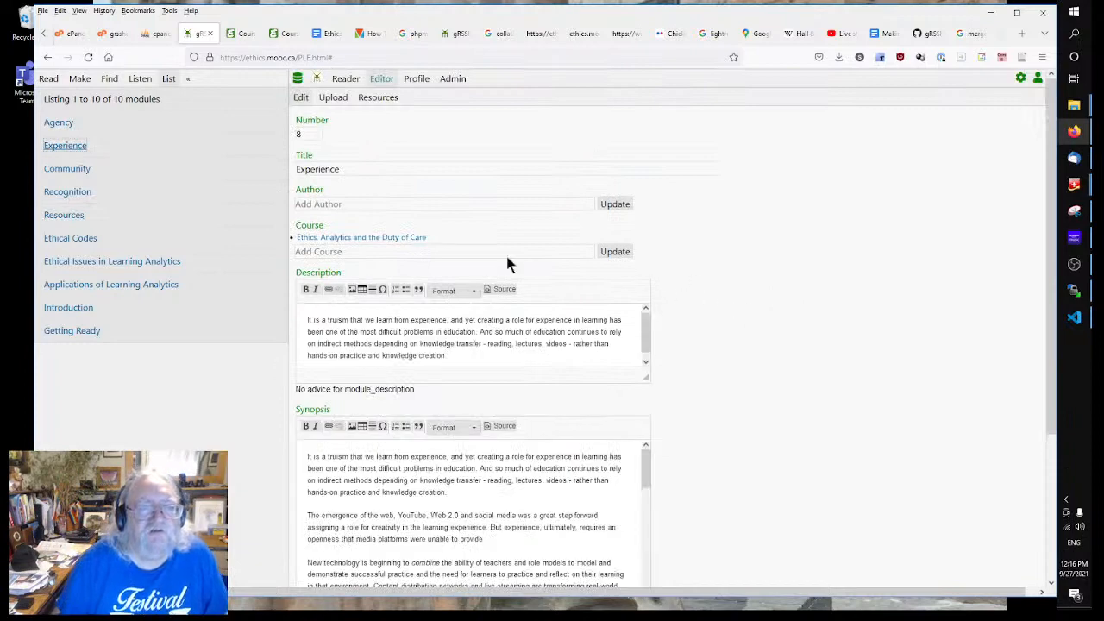
left_click(69, 124)
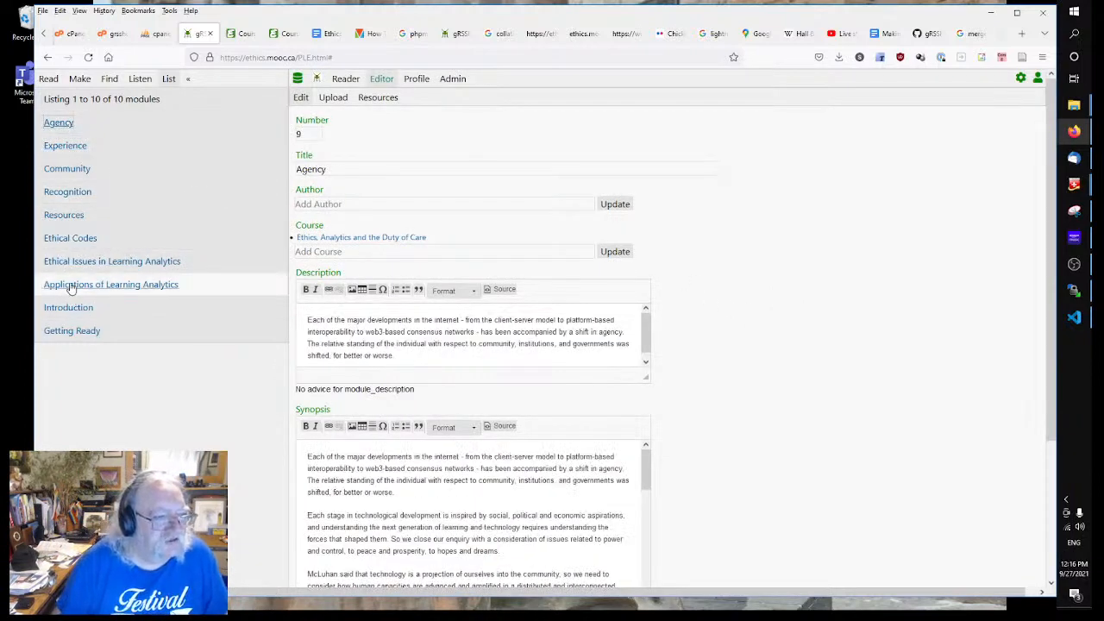
left_click(59, 215)
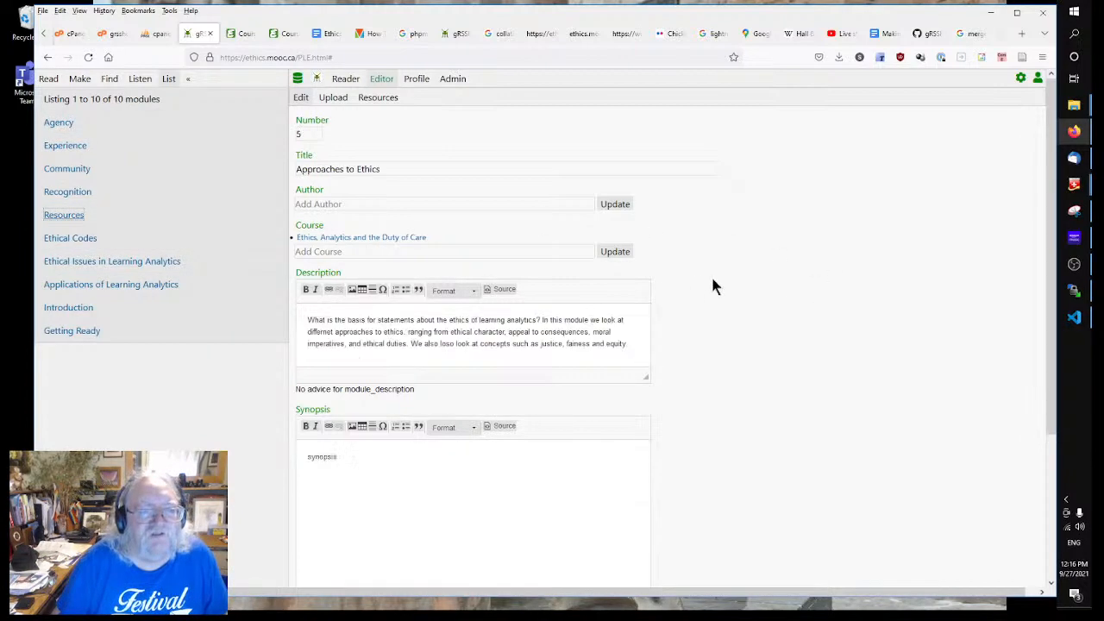
left_click(76, 193)
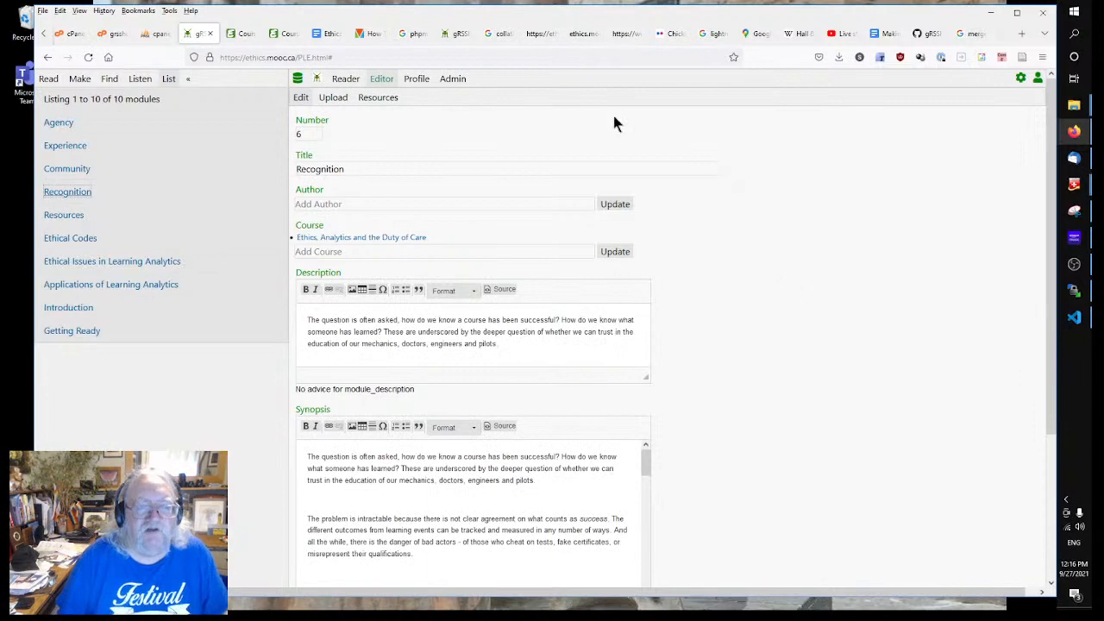
left_click(330, 34)
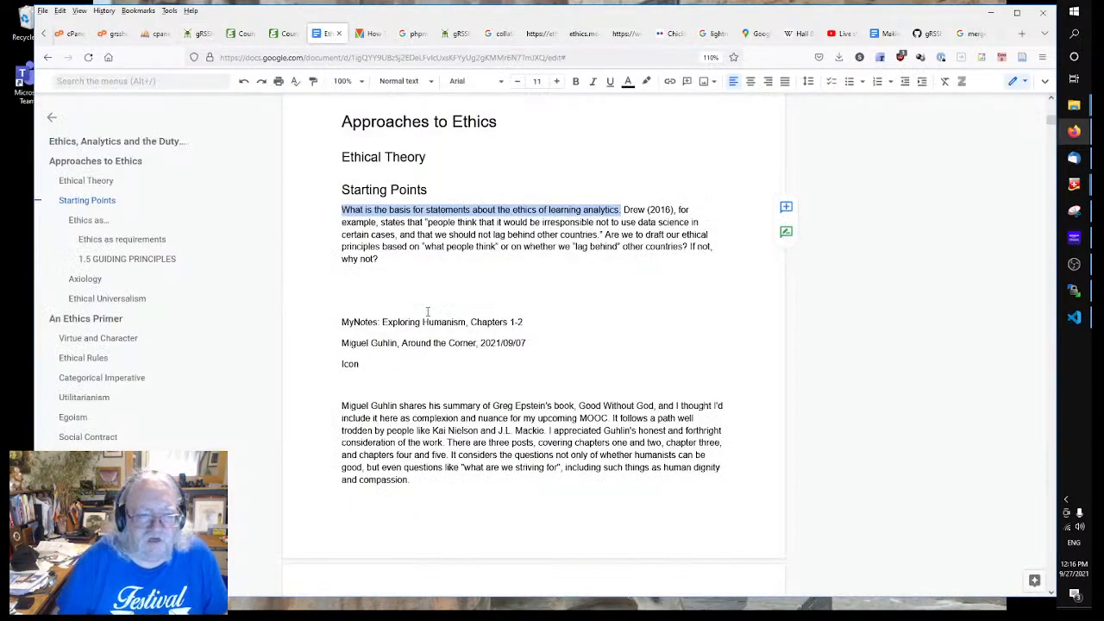
Step: Open the Care chapter document and select its 'The Duty of Care' heading
left_click(45, 56)
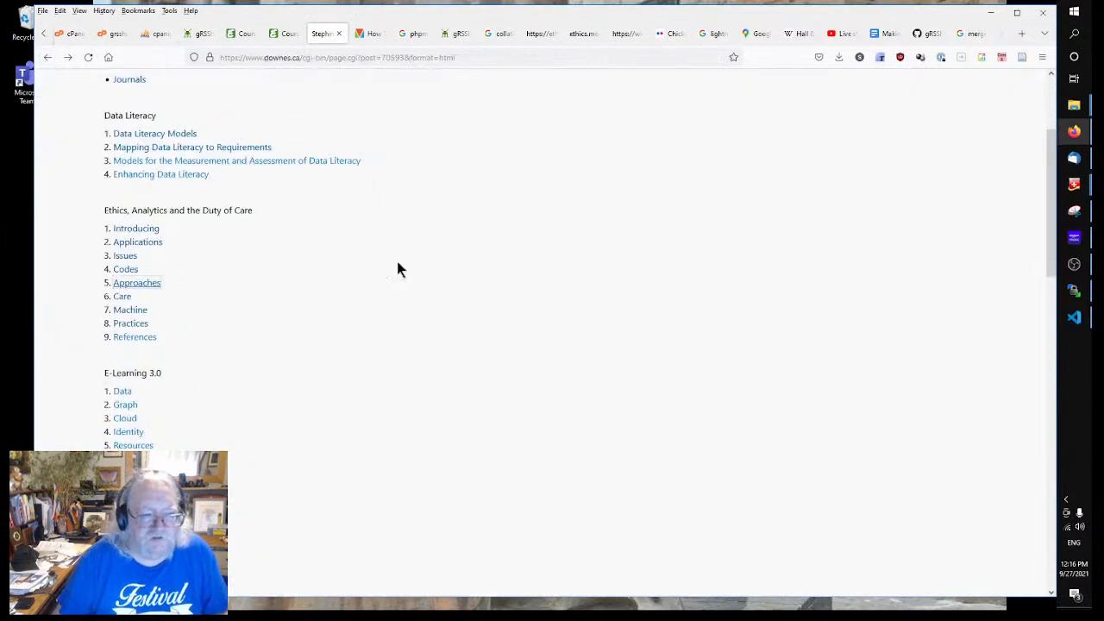
left_click(123, 297)
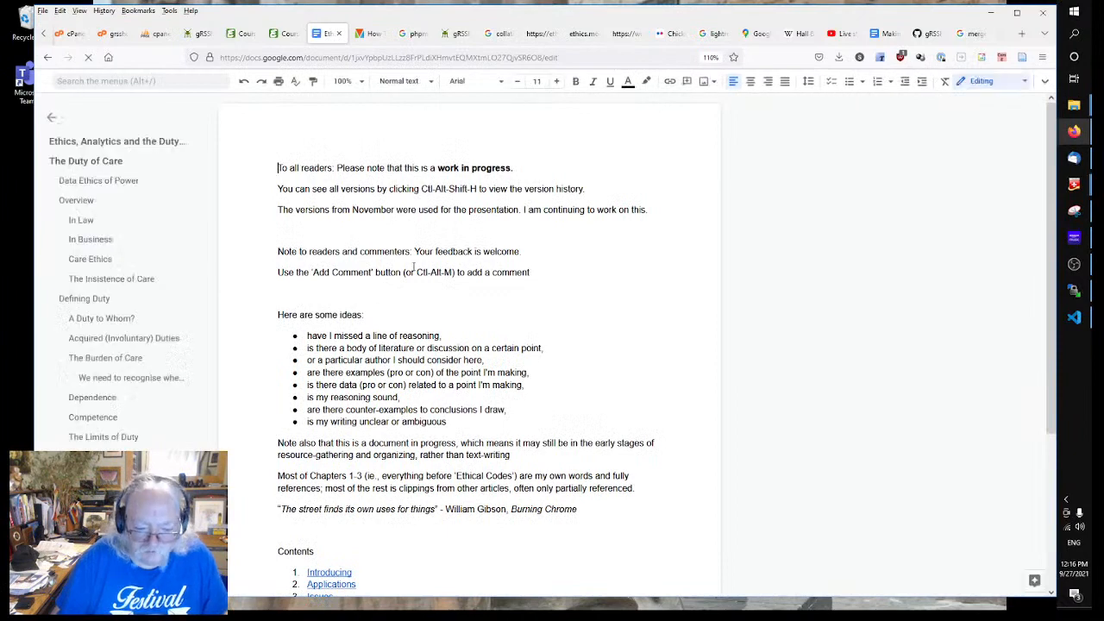
scroll(414, 266, "down", 5)
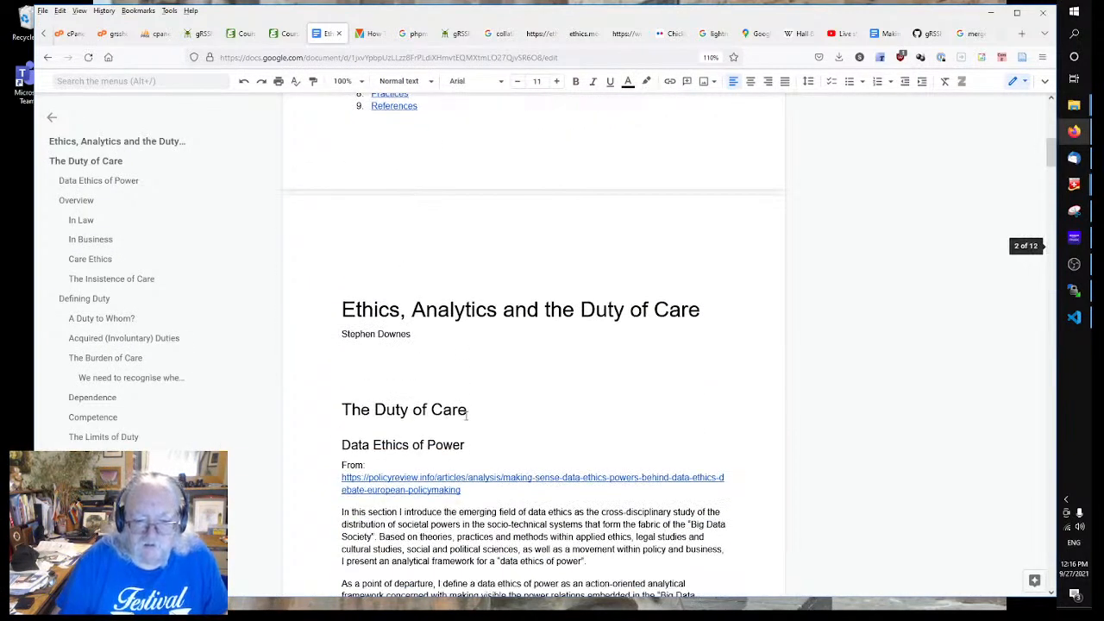
left_click_drag(467, 413, 313, 410)
key("ctrl+c")
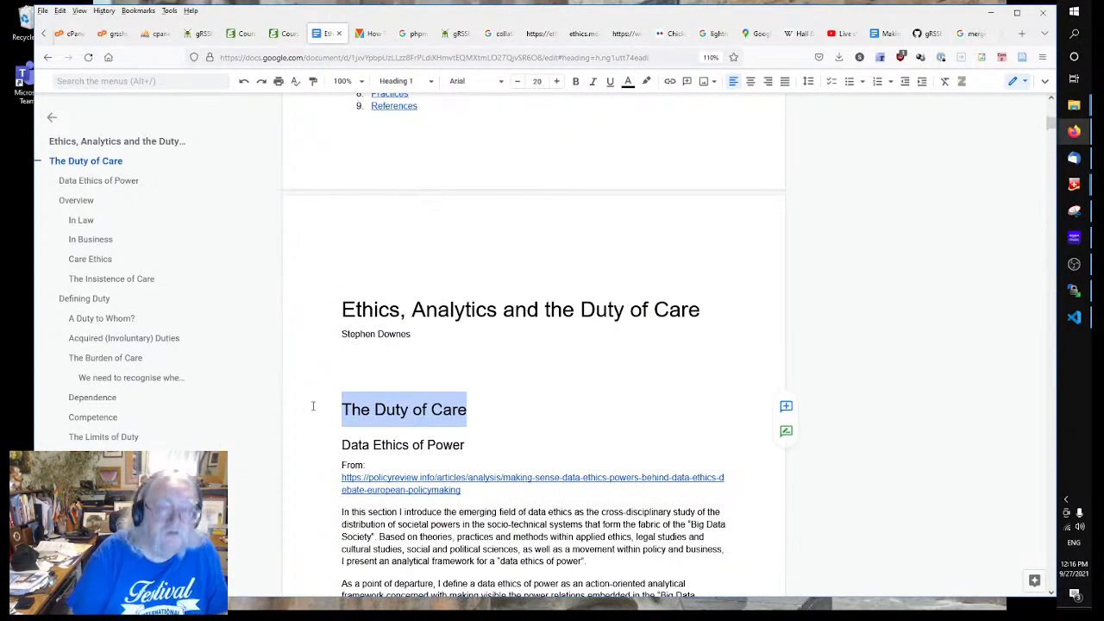
Step: Replace the Recognition module title with 'The Duty of Care'
left_click(195, 33)
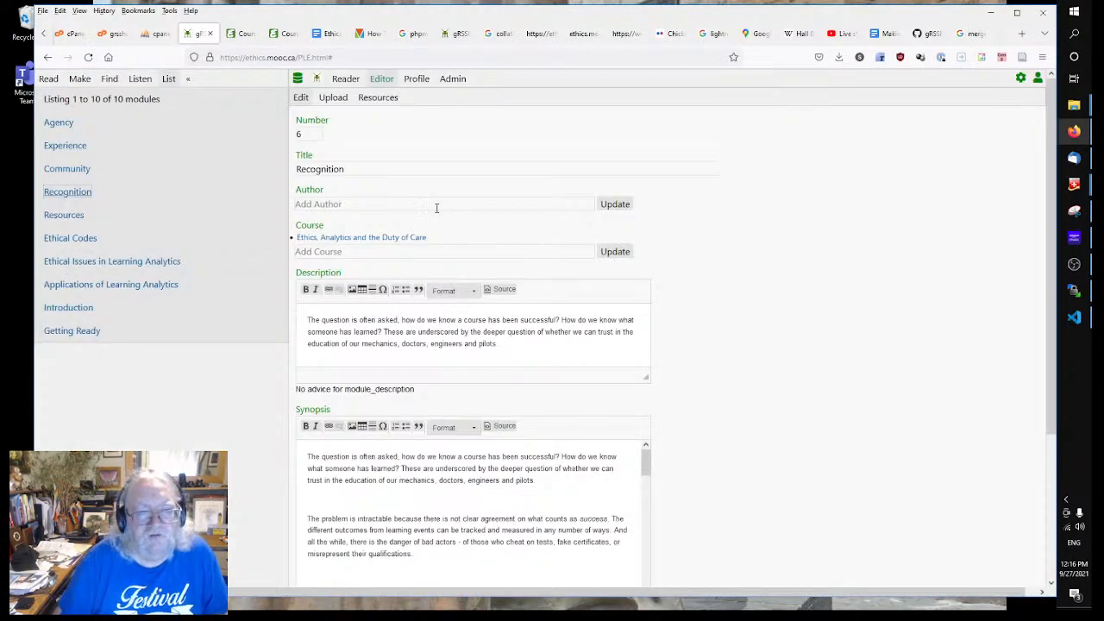
left_click(387, 169)
double_click(357, 169)
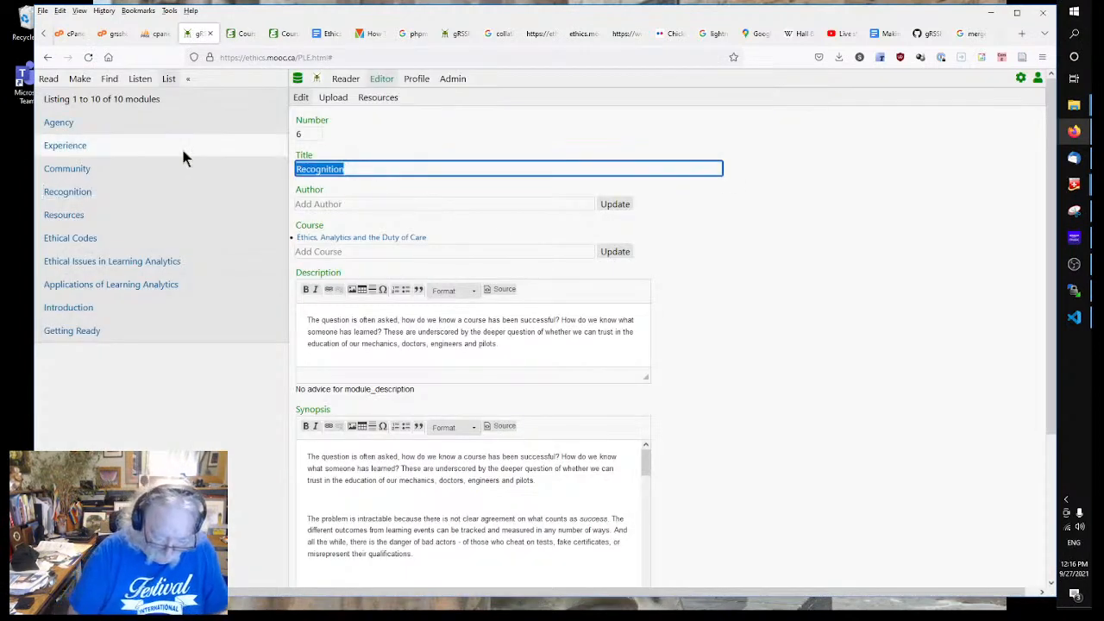
key("ctrl+v")
Step: Read through The Duty of Care Overview text, scrolling down to the In Law heading
left_click(320, 33)
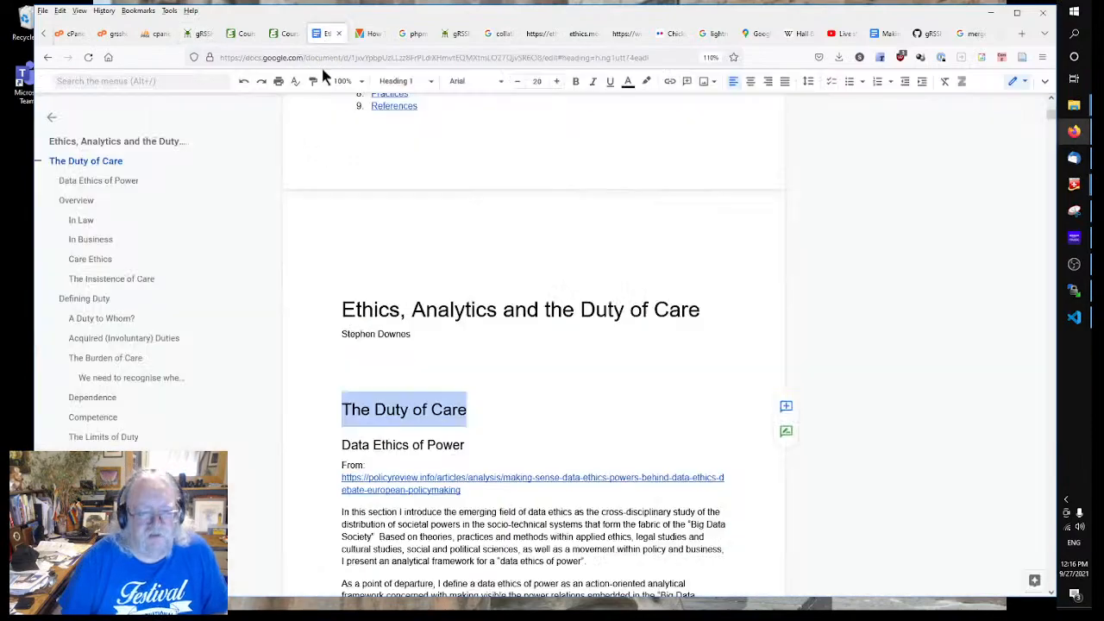
scroll(526, 433, "down", 10)
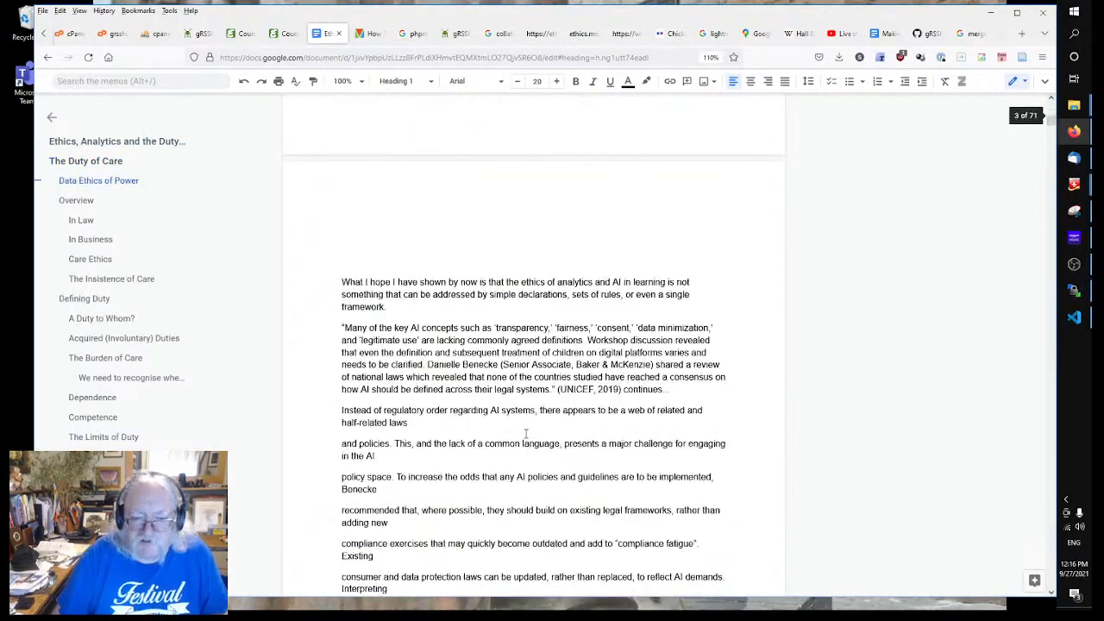
scroll(525, 433, "up", 10)
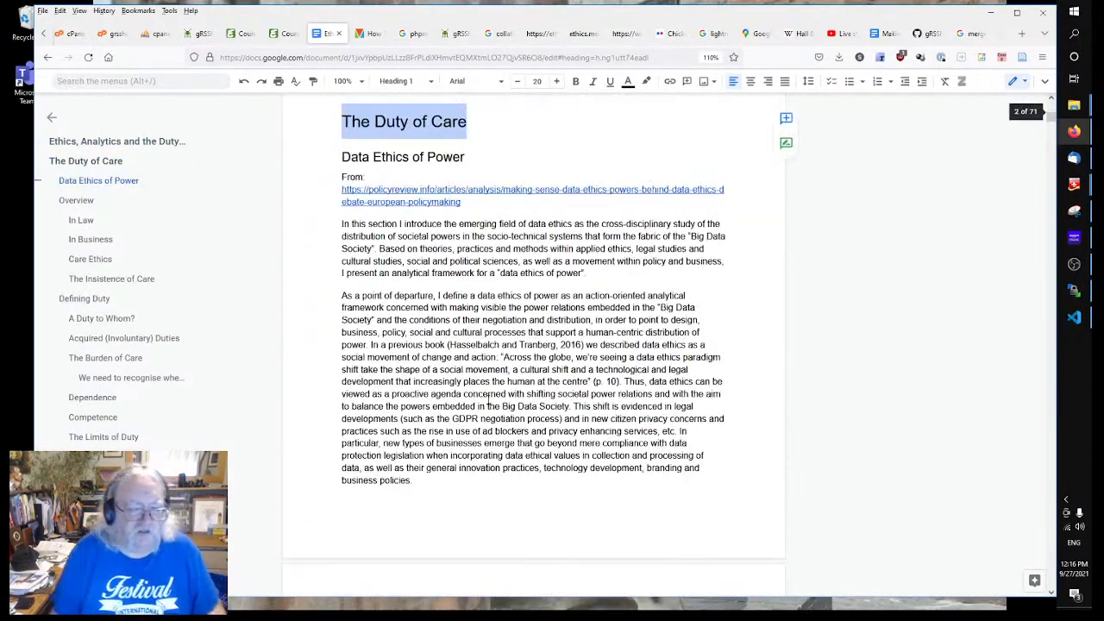
left_click(487, 378)
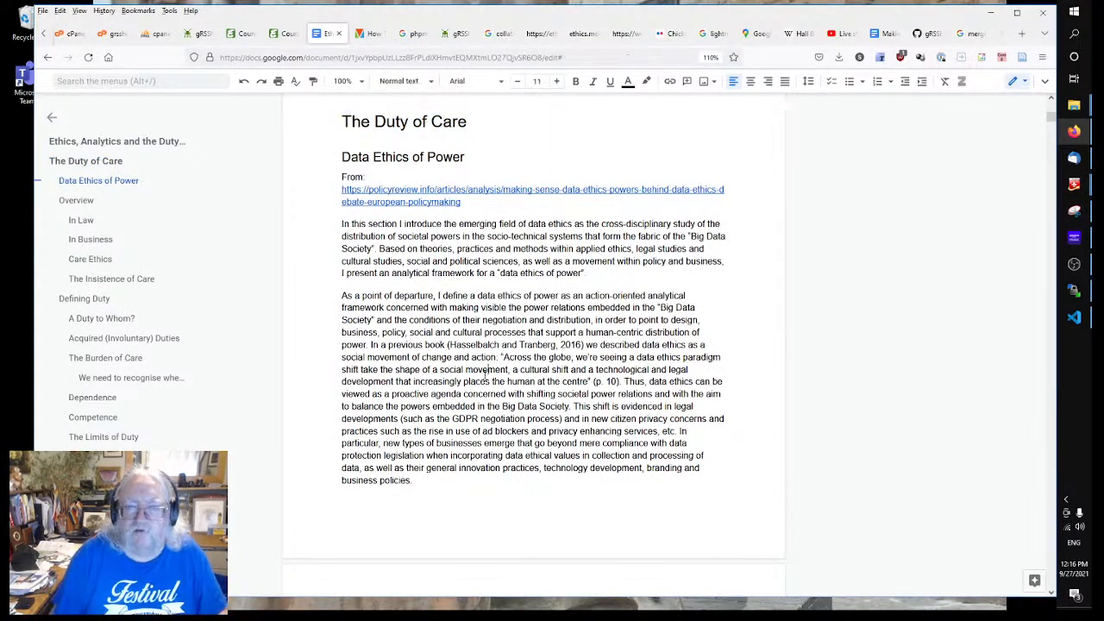
scroll(482, 369, "down", 10)
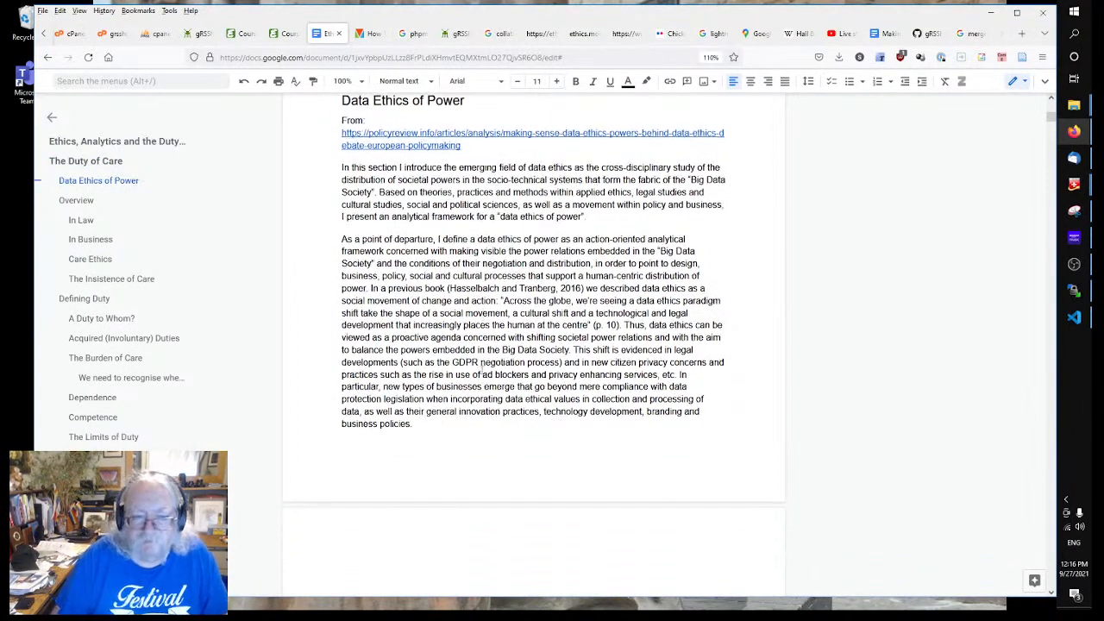
scroll(482, 369, "down", 6)
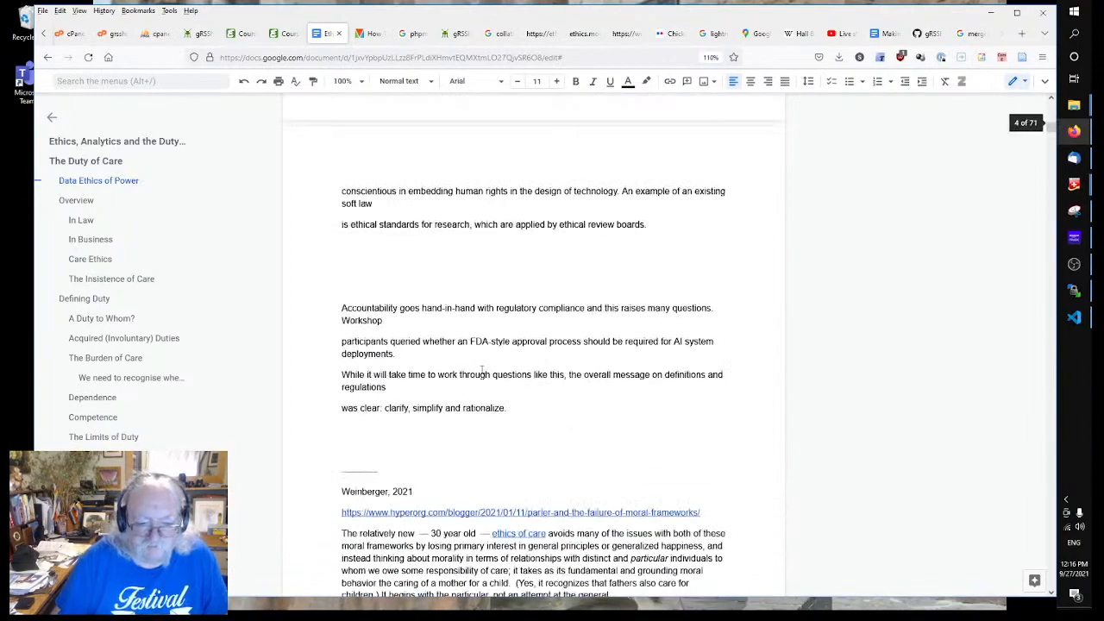
scroll(417, 387, "down", 4)
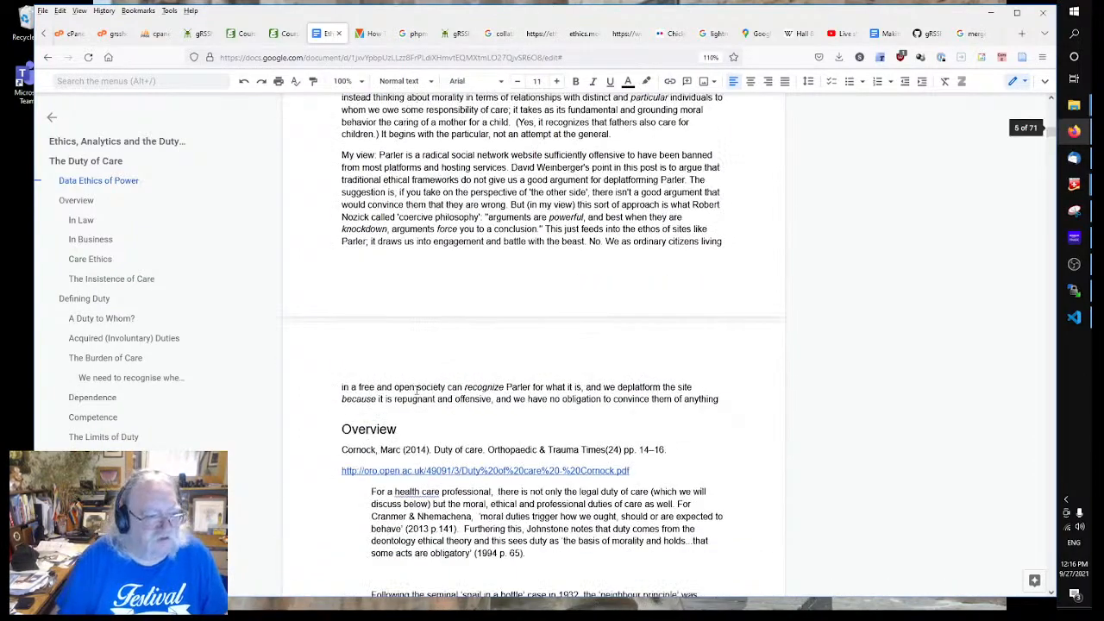
left_click(76, 201)
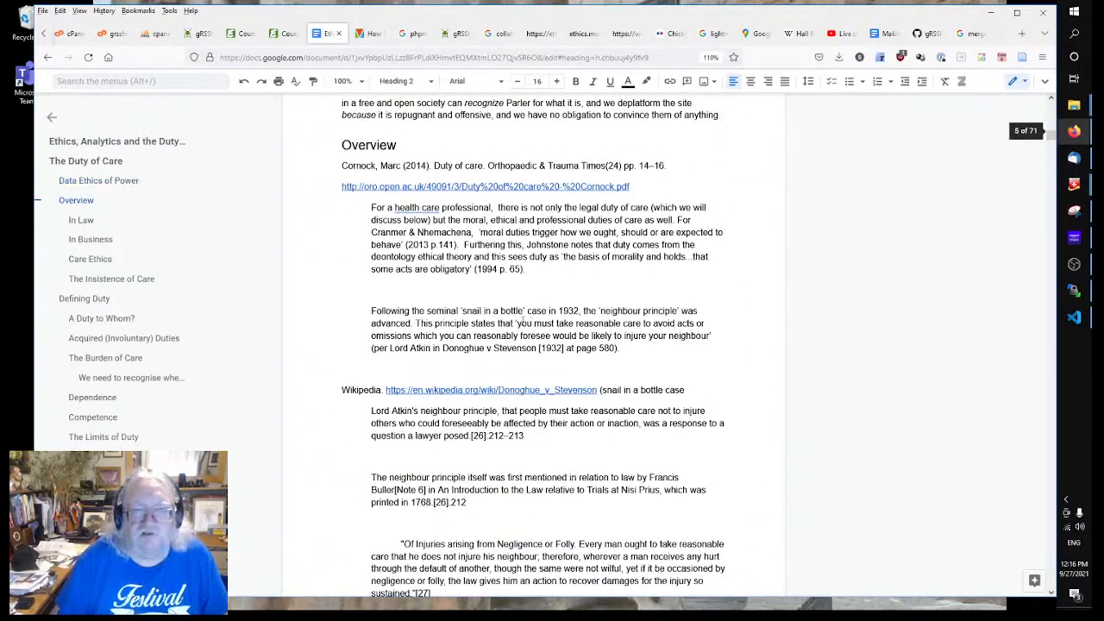
left_click(431, 286)
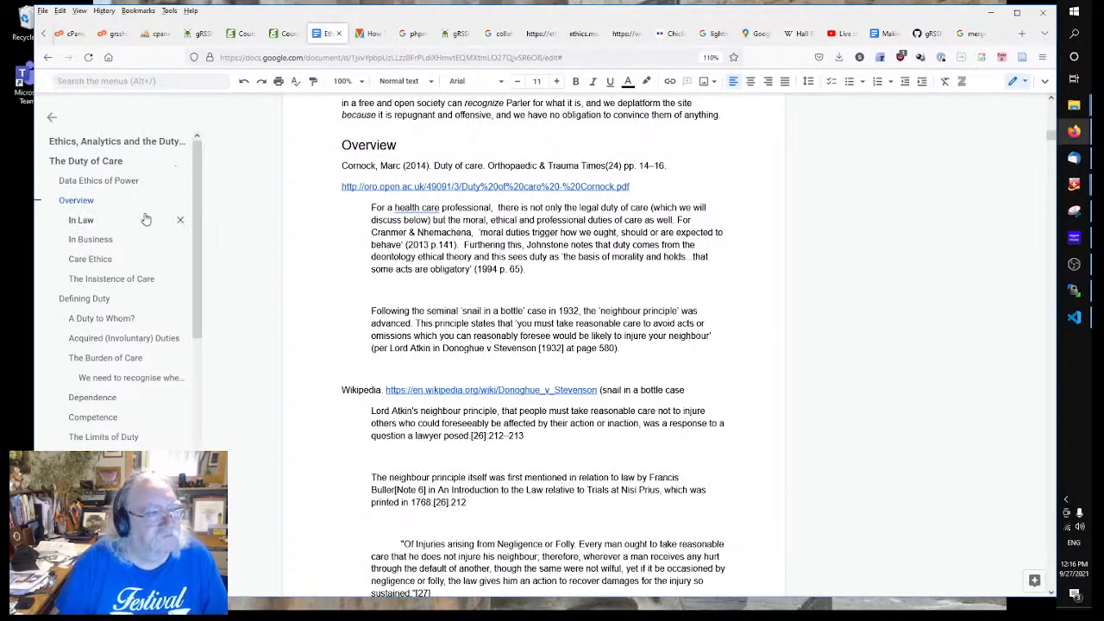
left_click(76, 180)
scroll(470, 357, "down", 3)
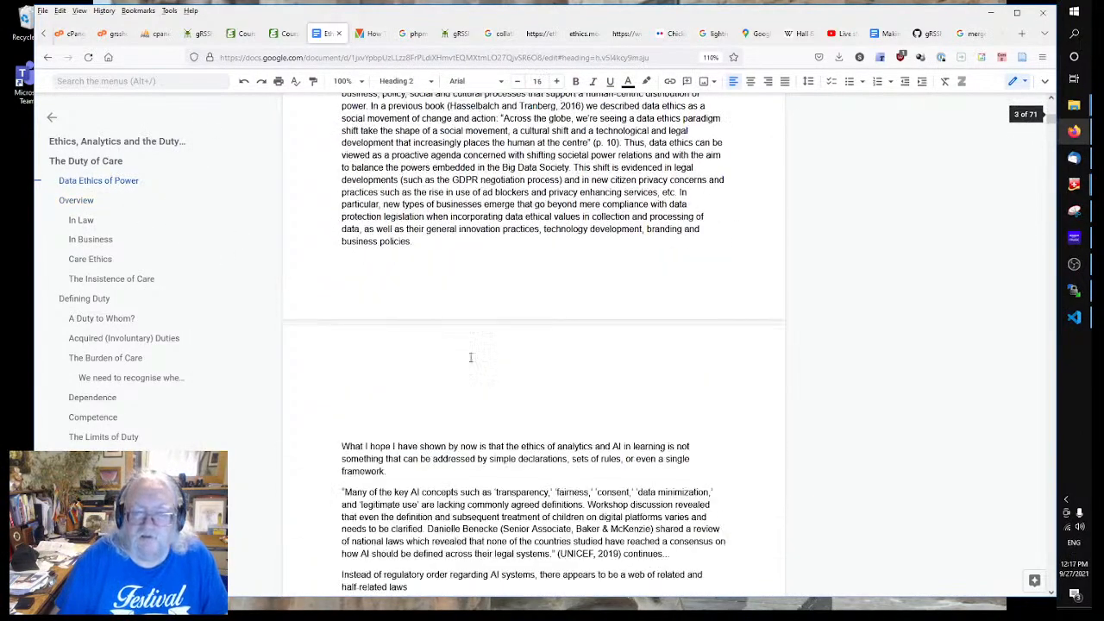
scroll(470, 357, "down", 15)
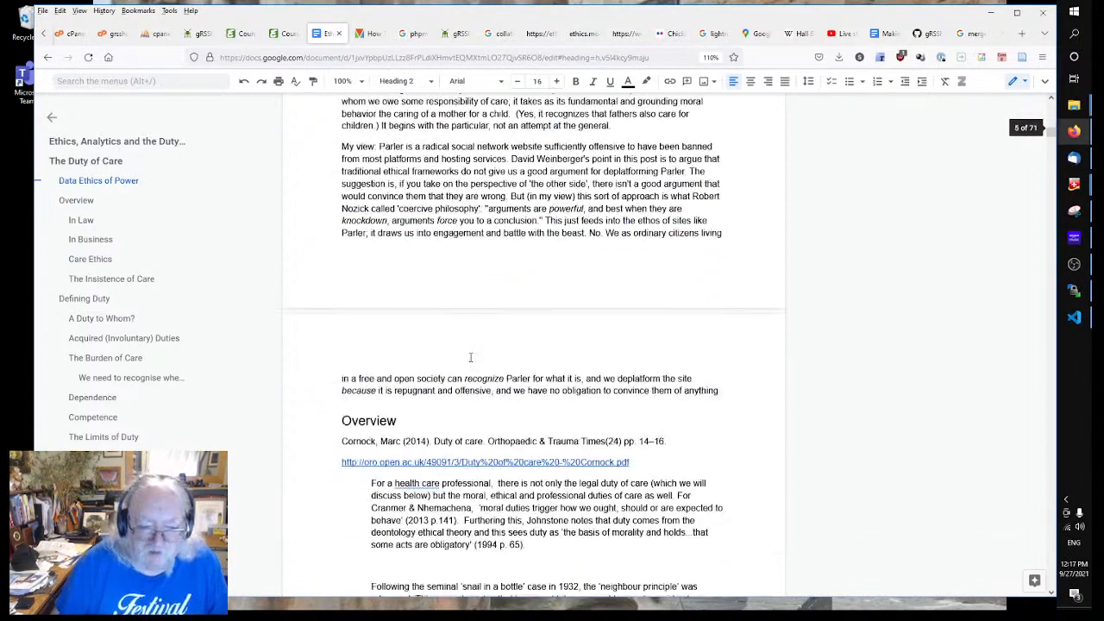
left_click(390, 200)
scroll(498, 293, "down", 1)
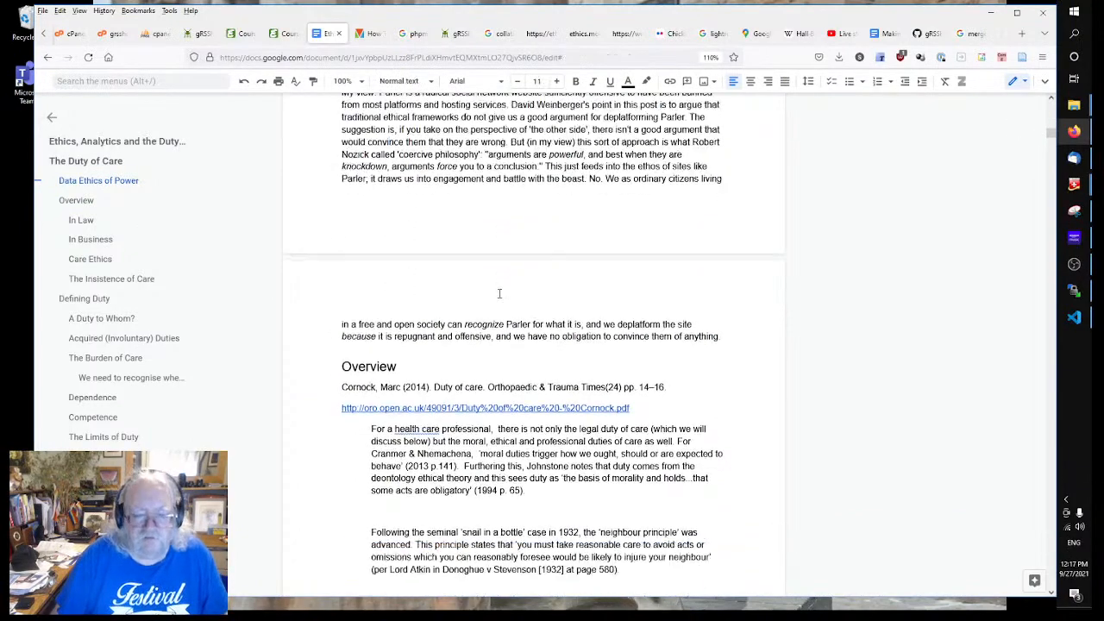
scroll(499, 294, "down", 2)
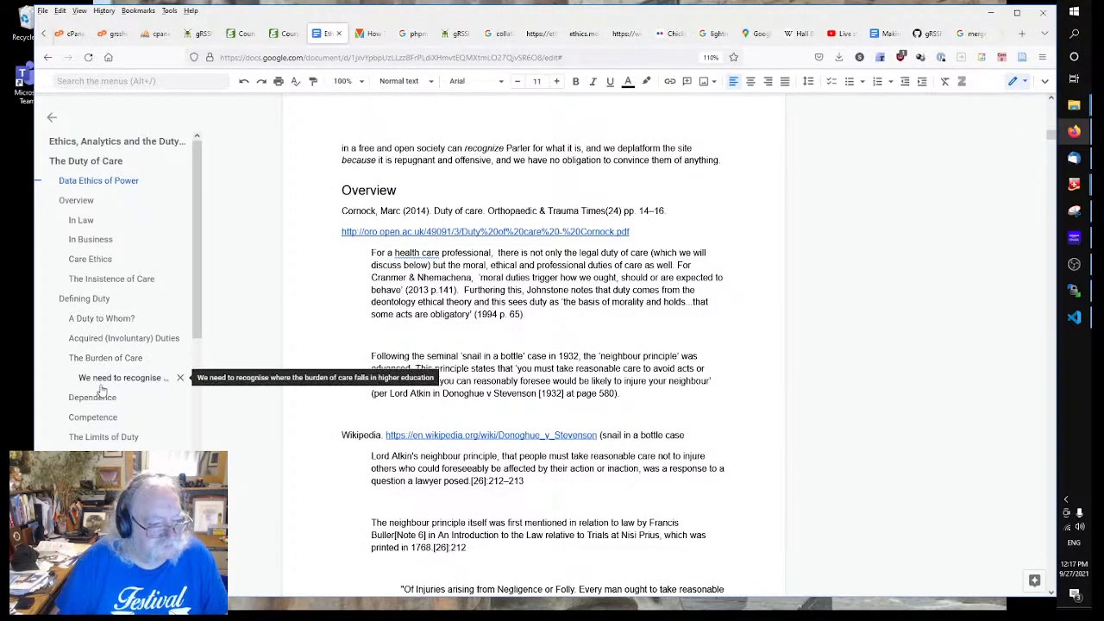
scroll(414, 368, "down", 3)
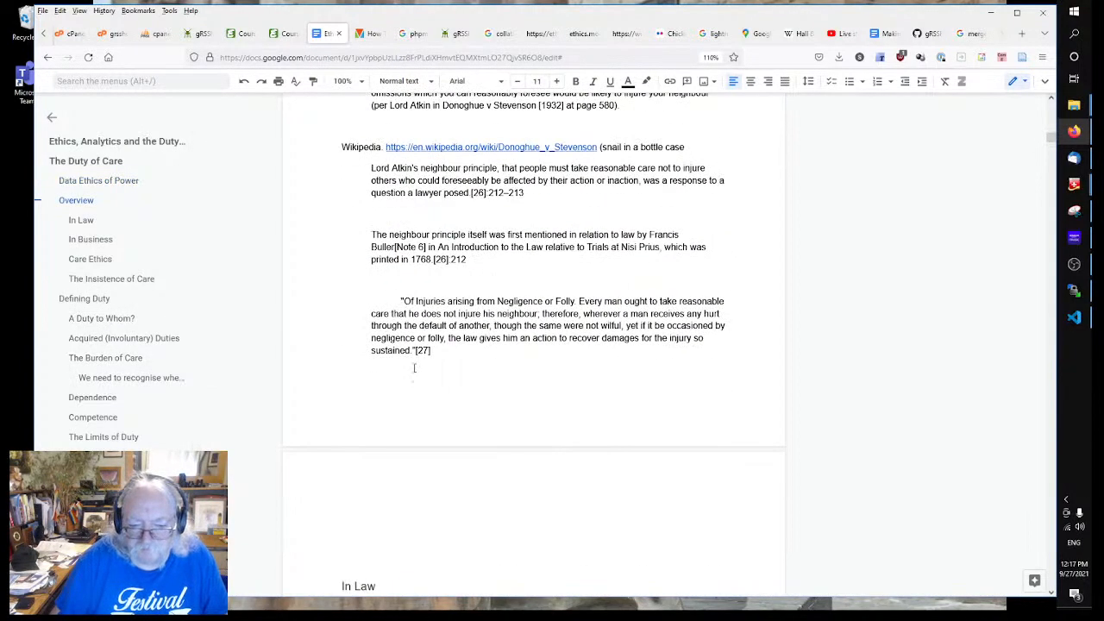
Step: Replace The Duty of Care module's synopsis with 'synopsis', correcting the typo
scroll(414, 367, "up", 10)
left_click(201, 33)
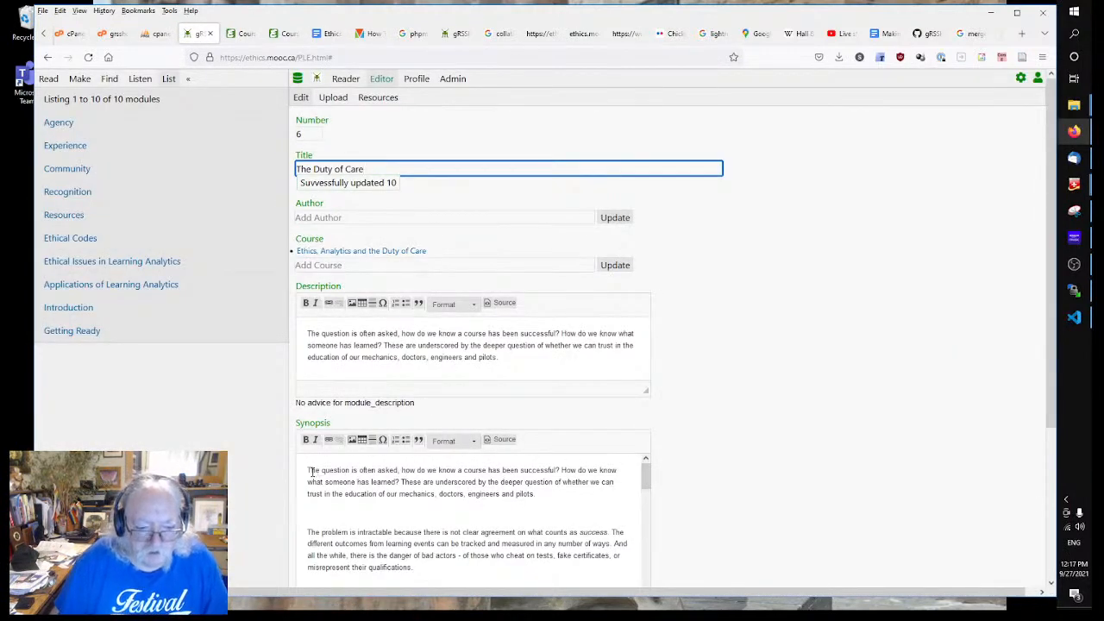
left_click_drag(309, 472, 633, 593)
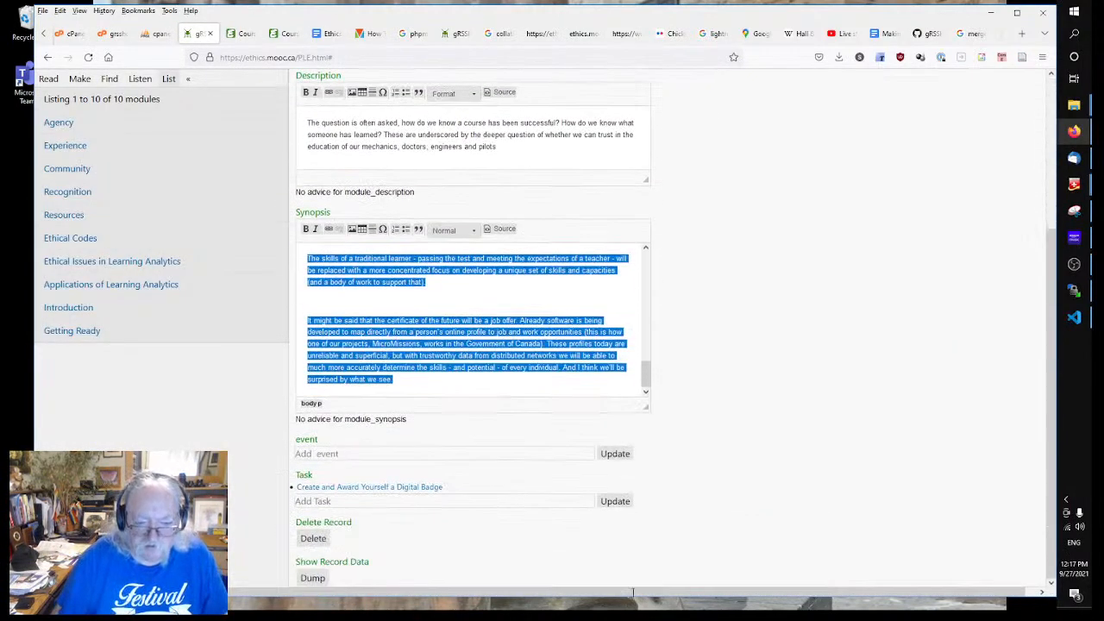
type("syn")
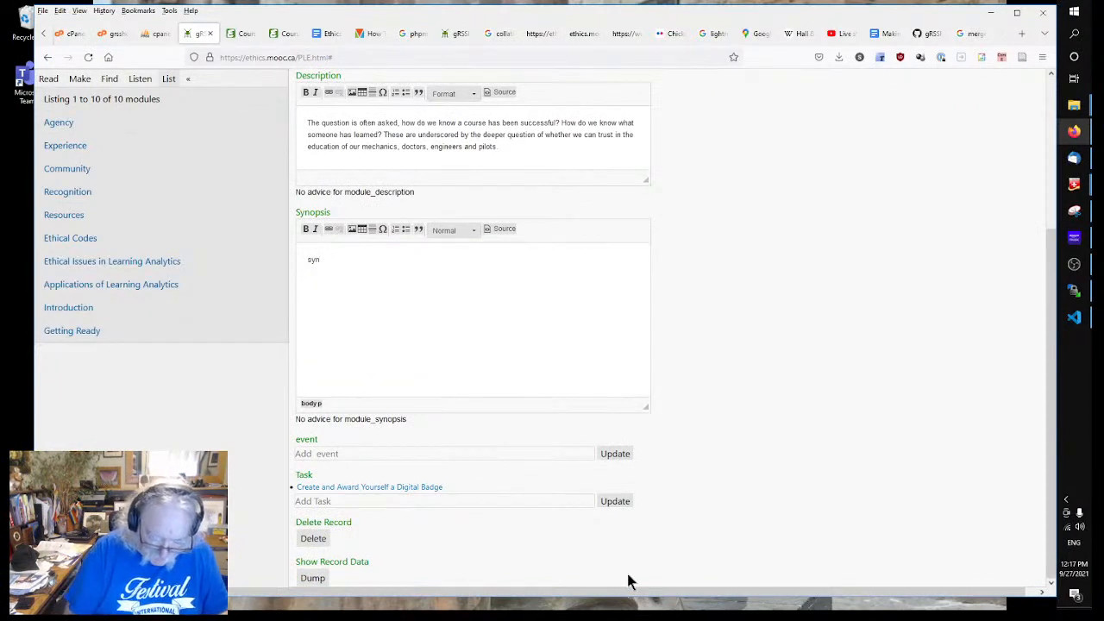
type("opsuis")
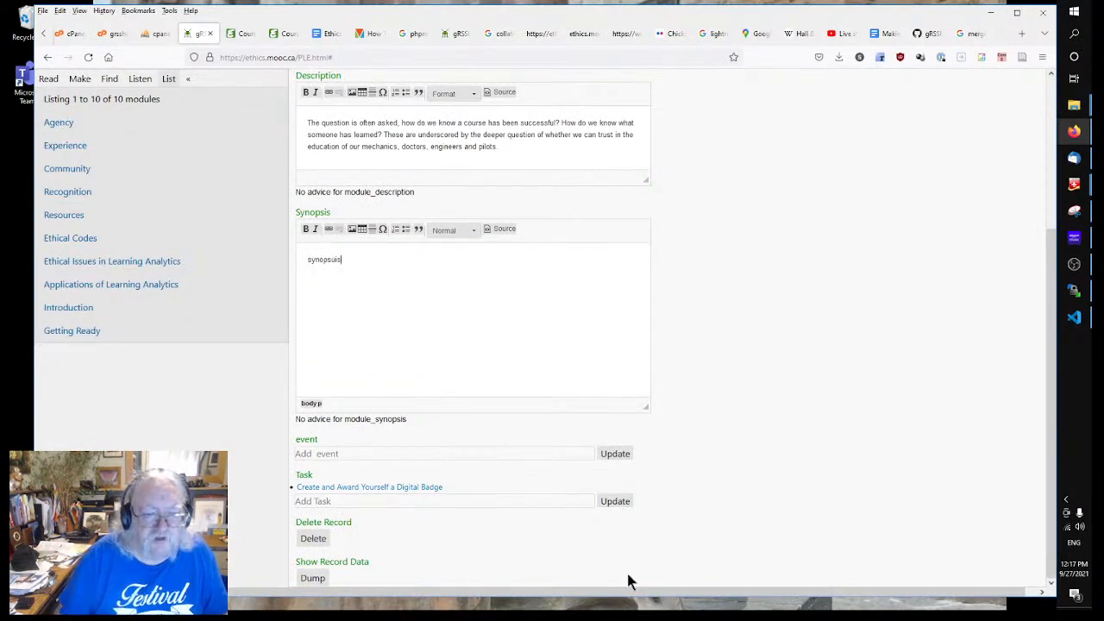
key("BackSpace")
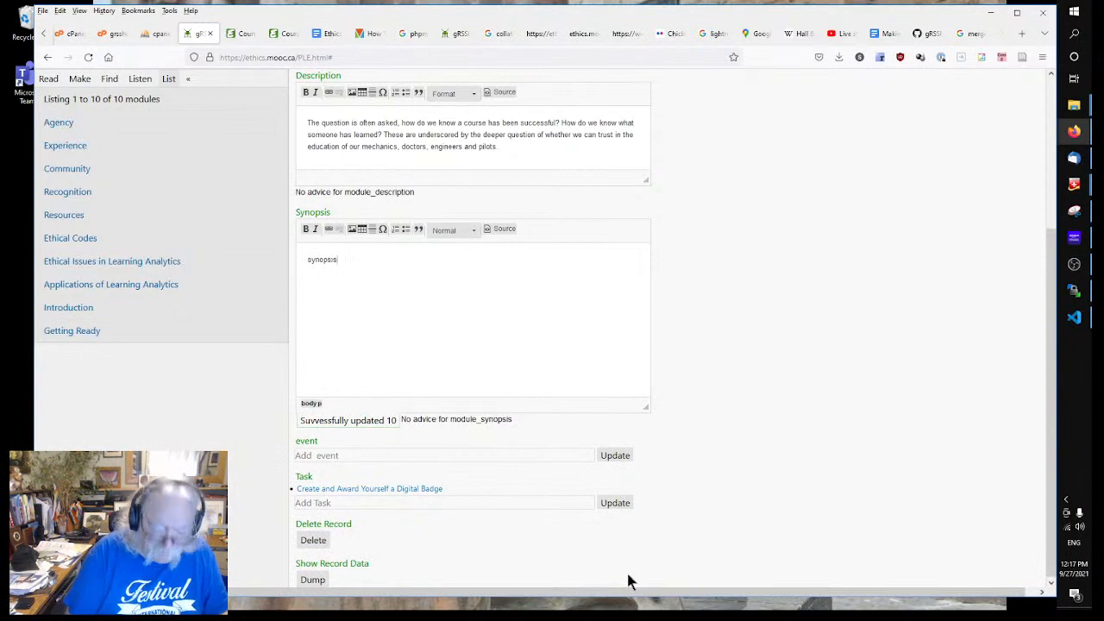
Step: Rewrite module 6's description as a paragraph introducing the 'duty of care' and its analytics relevance
scroll(733, 390, "up", 5)
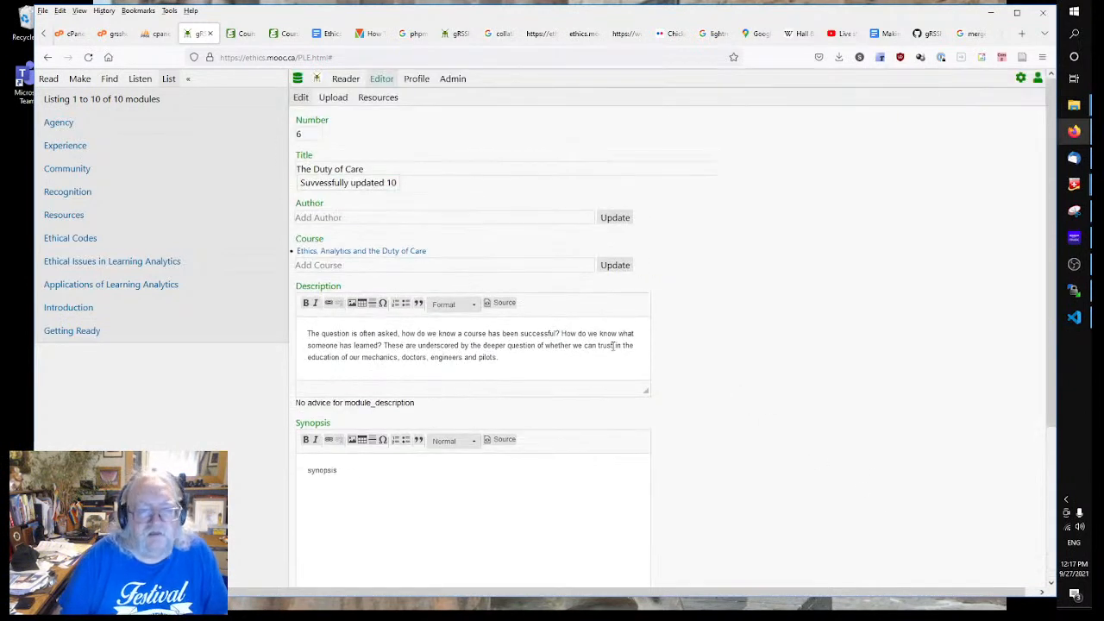
left_click_drag(305, 334, 656, 387)
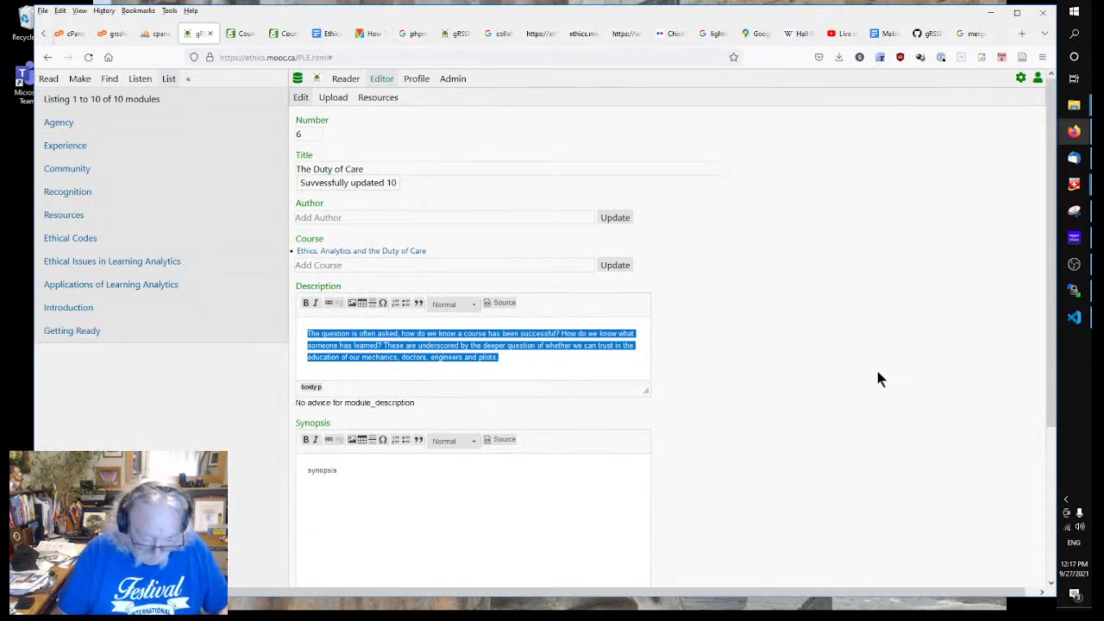
type("Recent work")
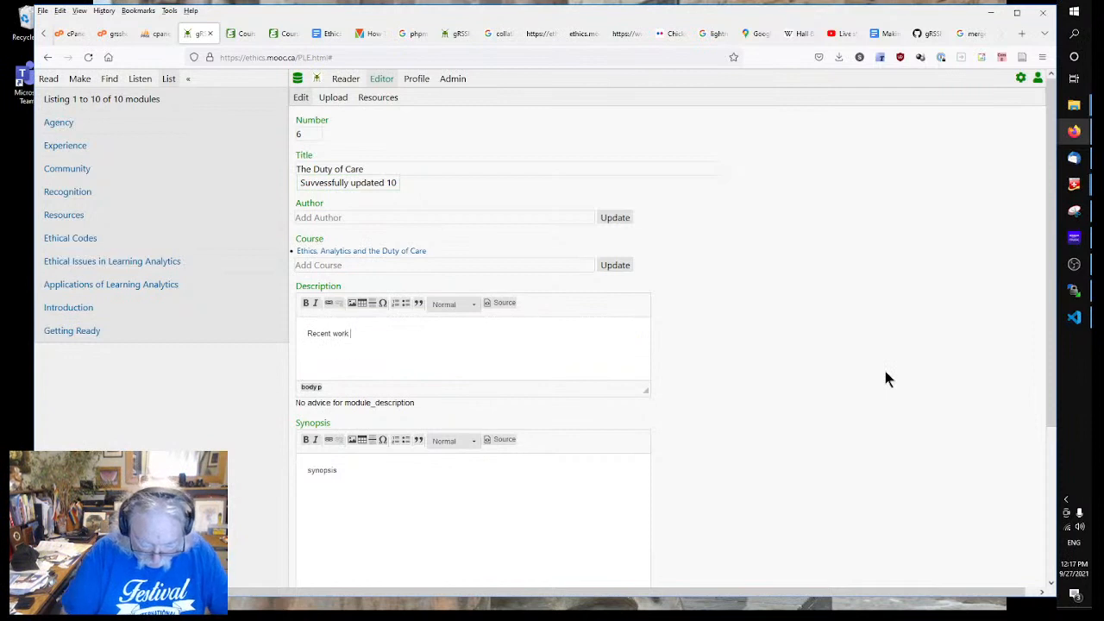
type(" in ethics.")
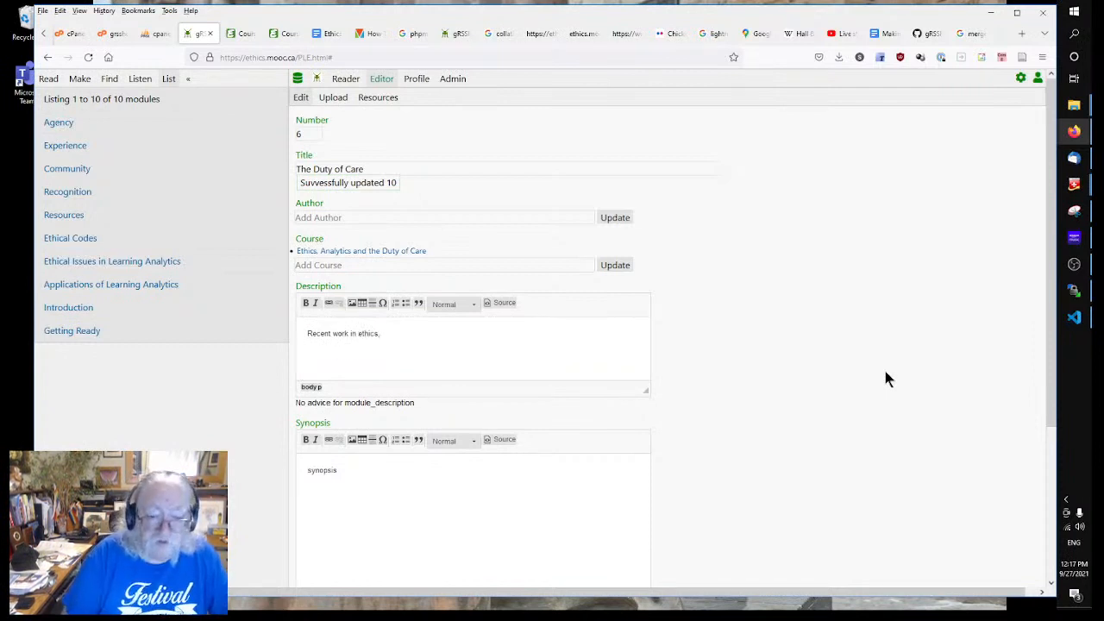
type(" especial")
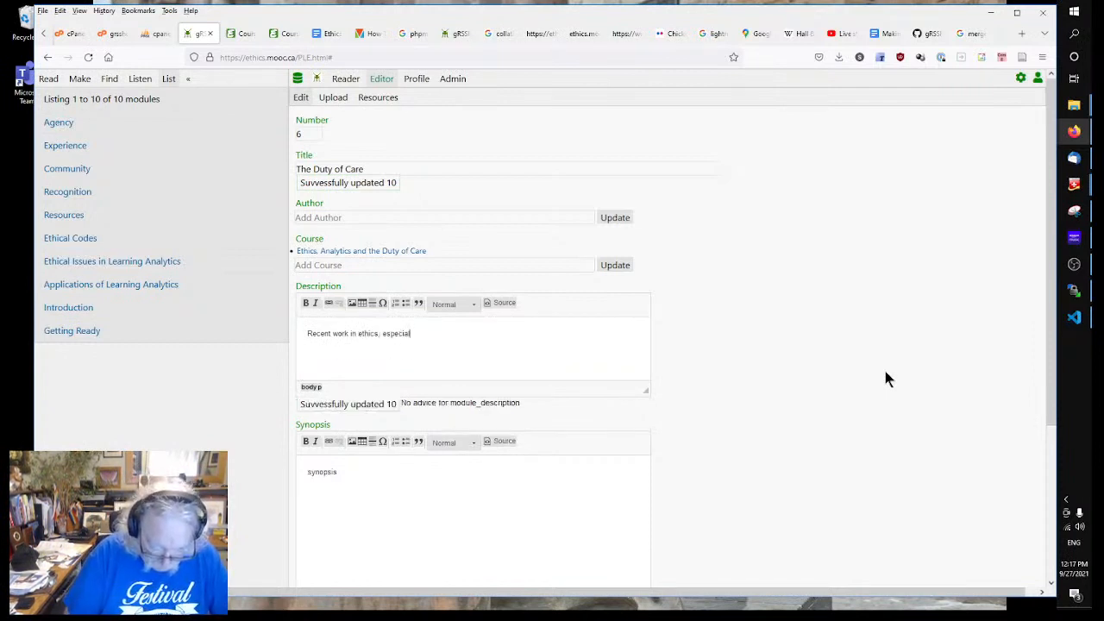
type("ly in profe")
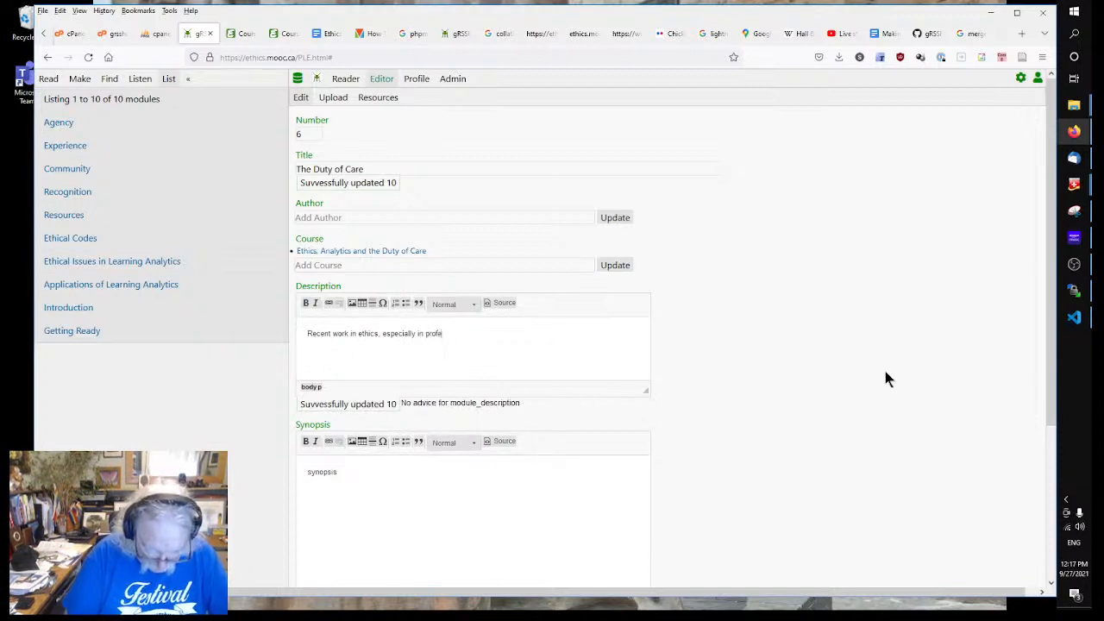
type("ssions with ")
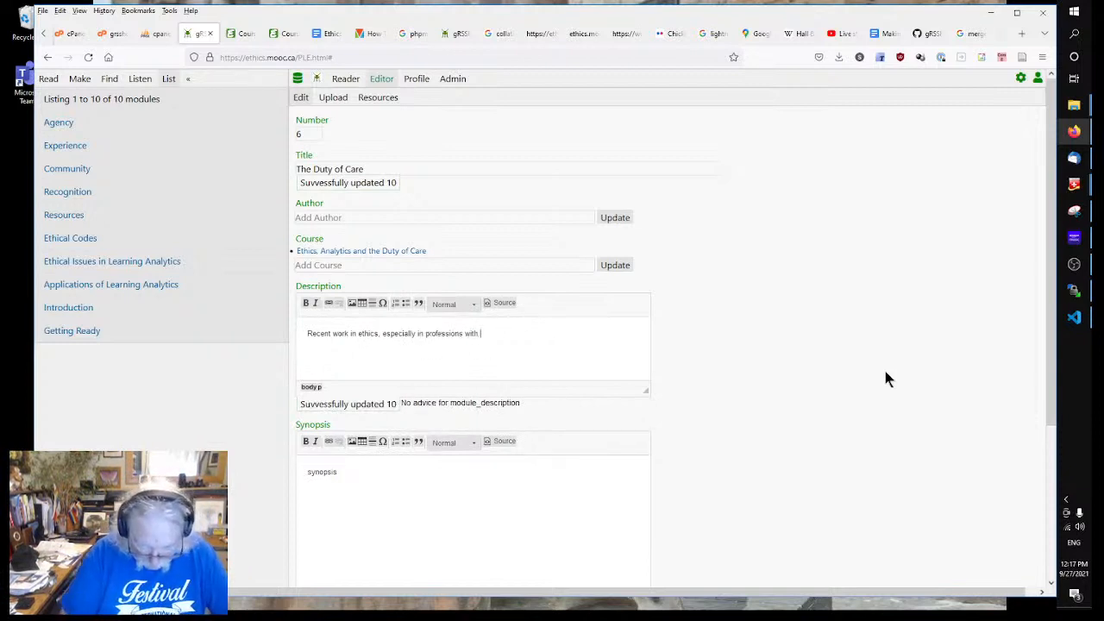
type("clie")
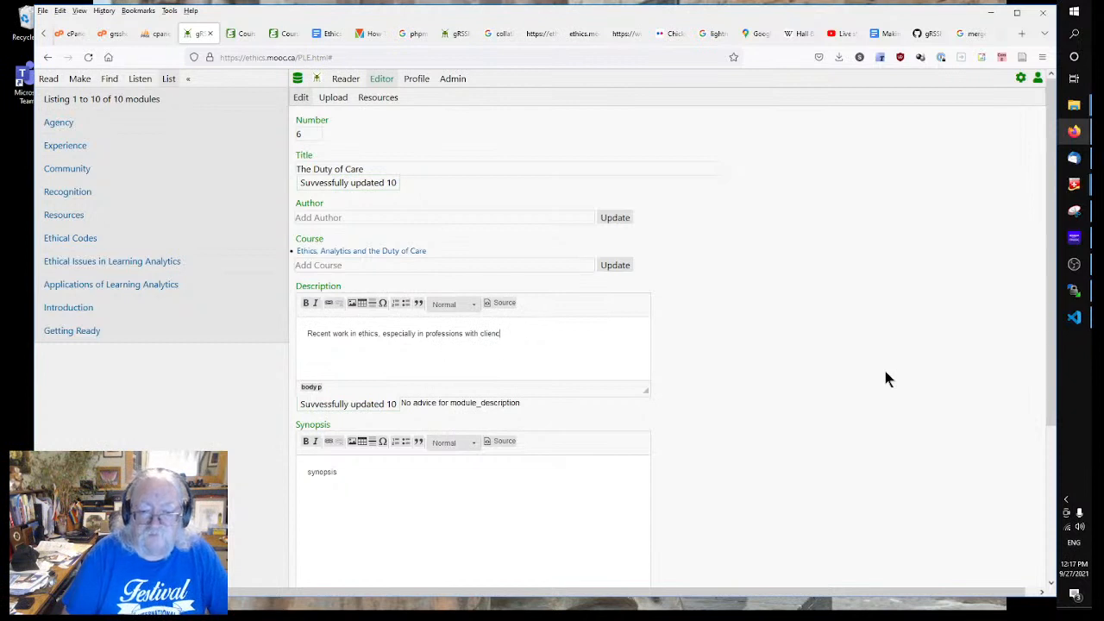
type("nts such a")
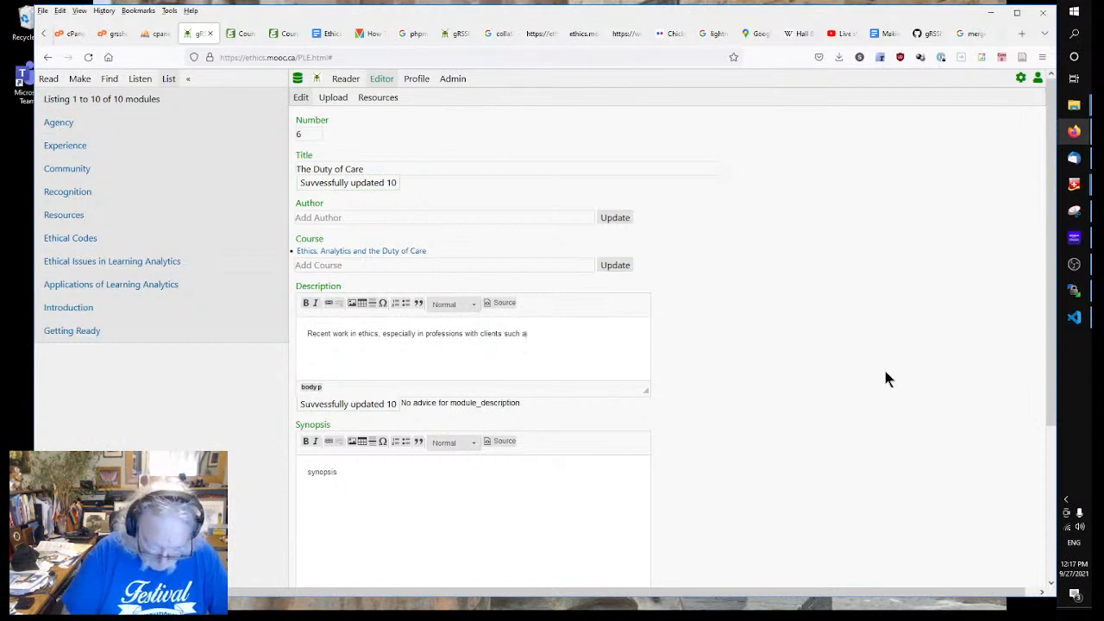
type("s education")
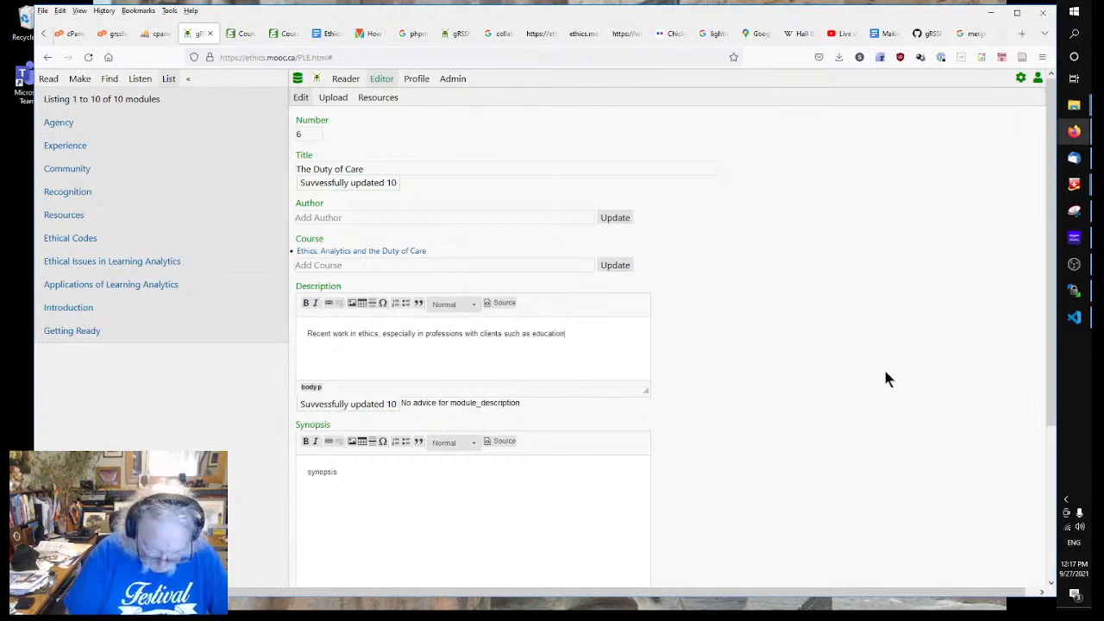
type(" and medicin")
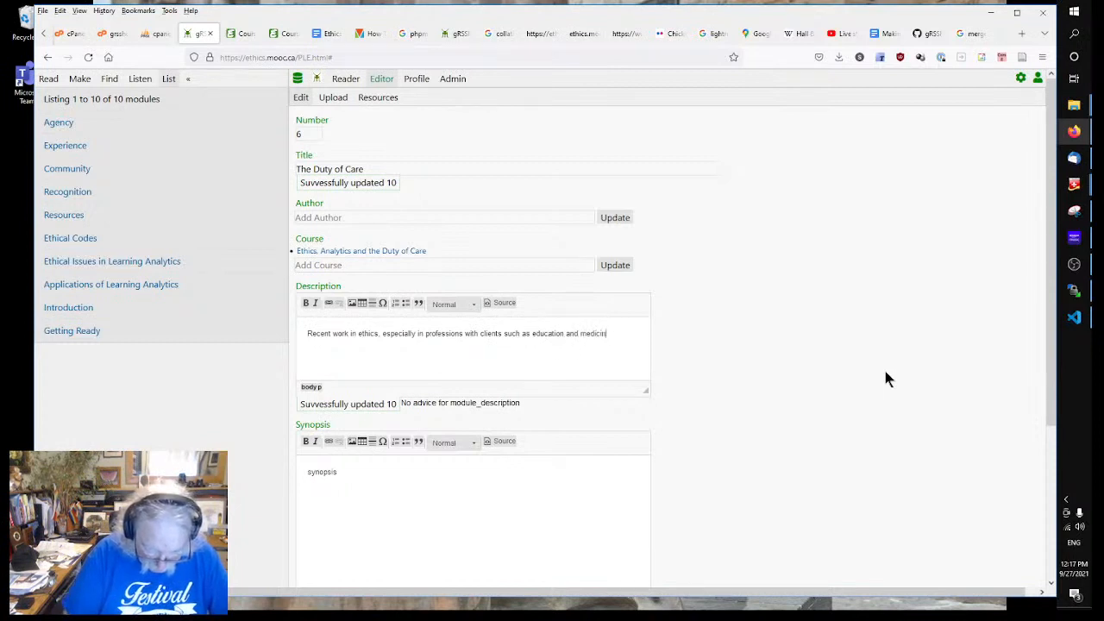
type("e, have")
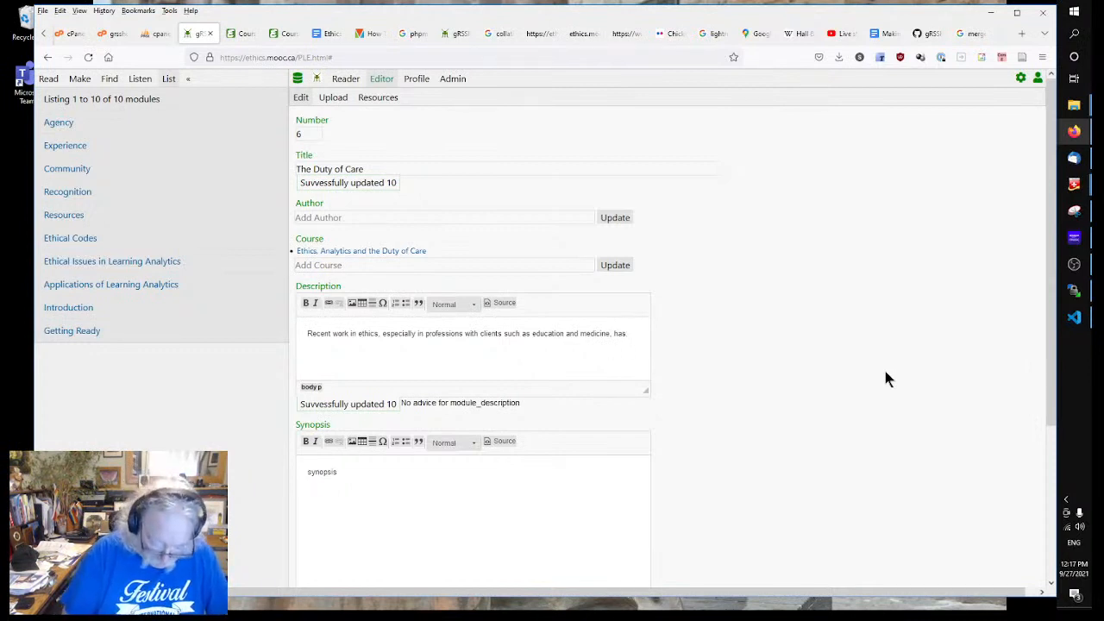
type("troduced")
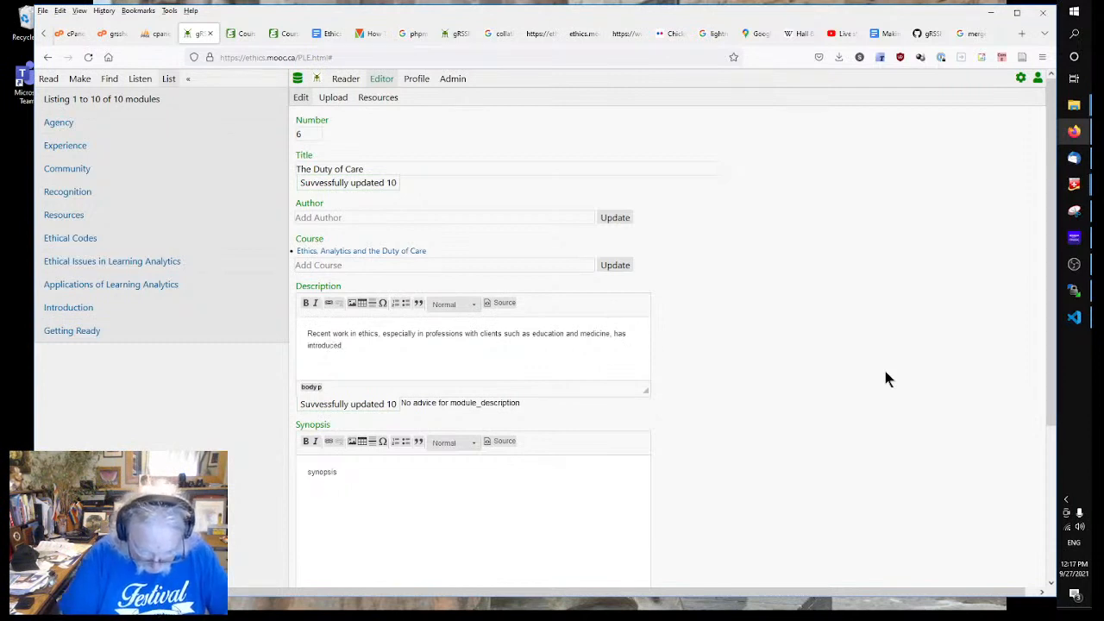
type(" the concept of the 'dut")
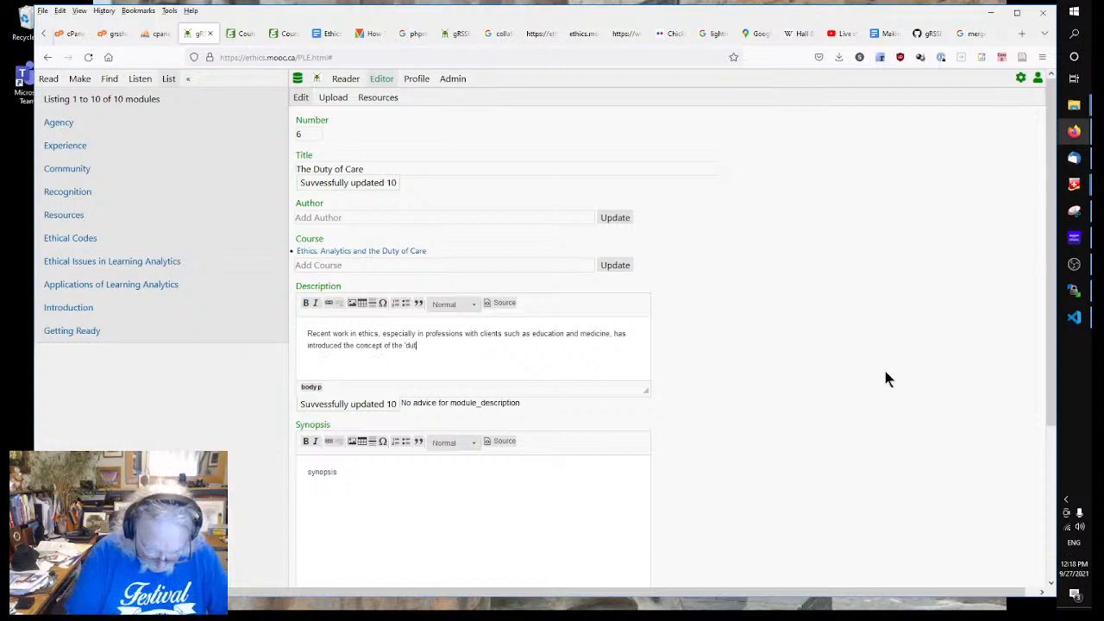
type("y of care'.")
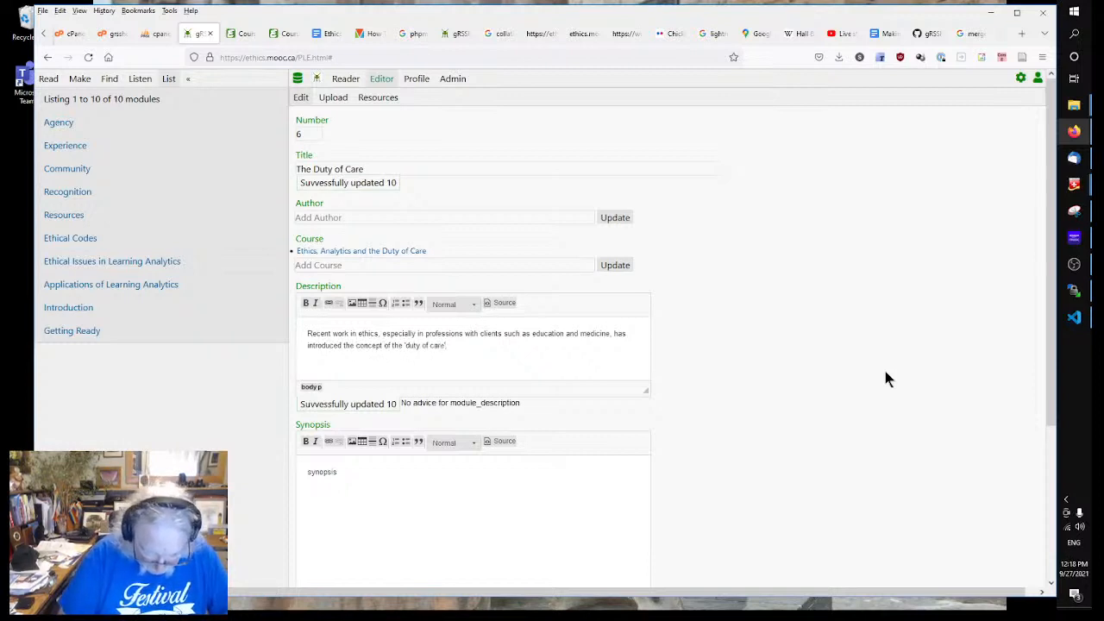
type(" This is at")
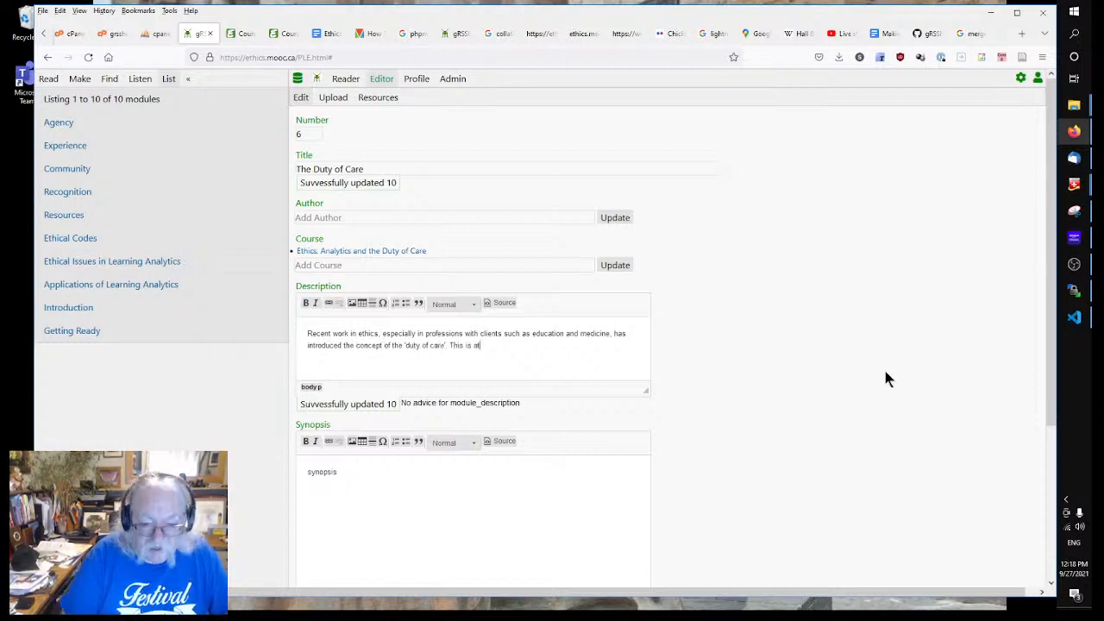
type(" once a l")
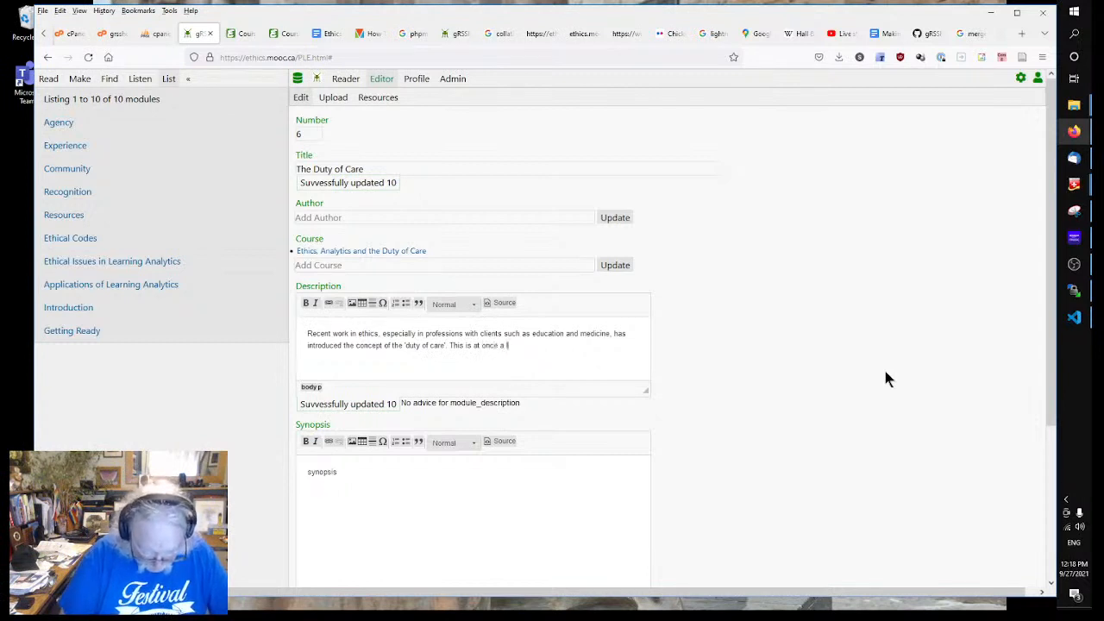
type("egal term")
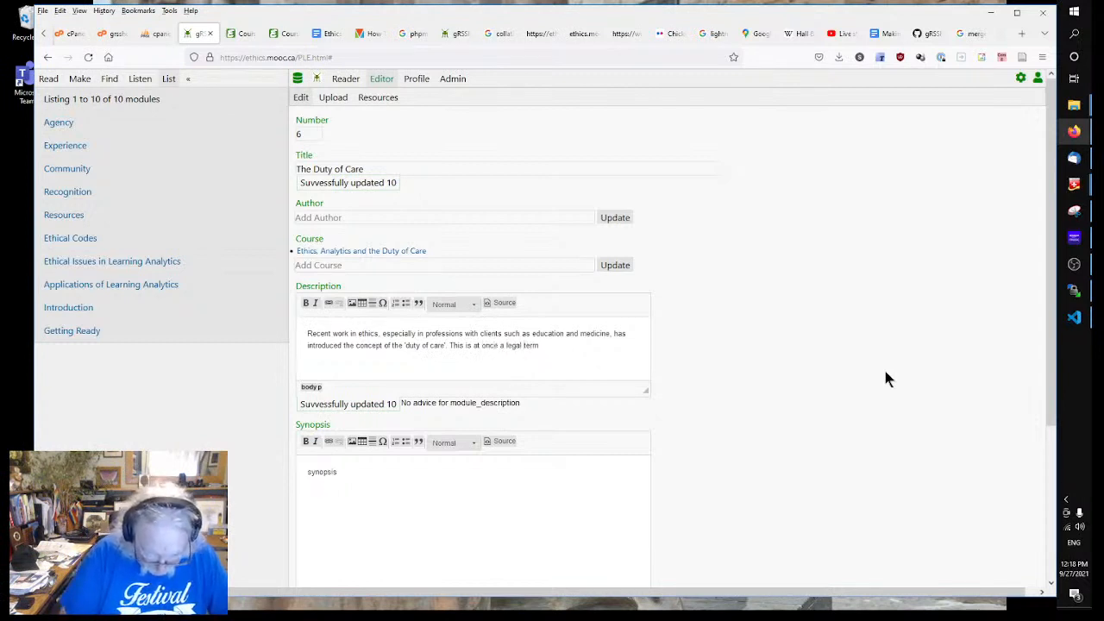
type(" and also")
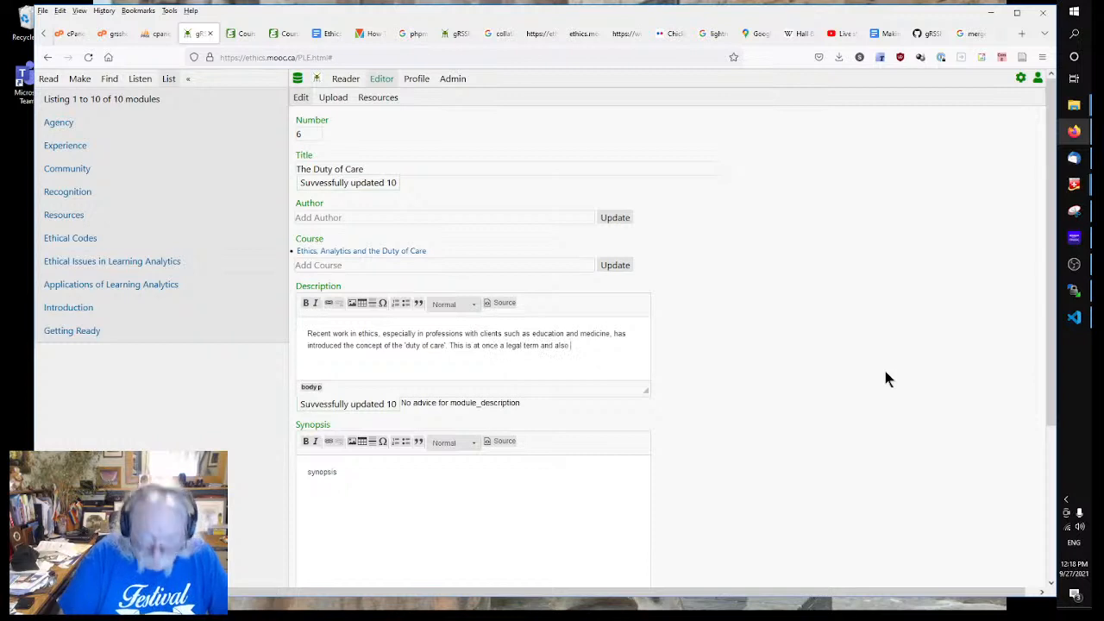
type(" an ap")
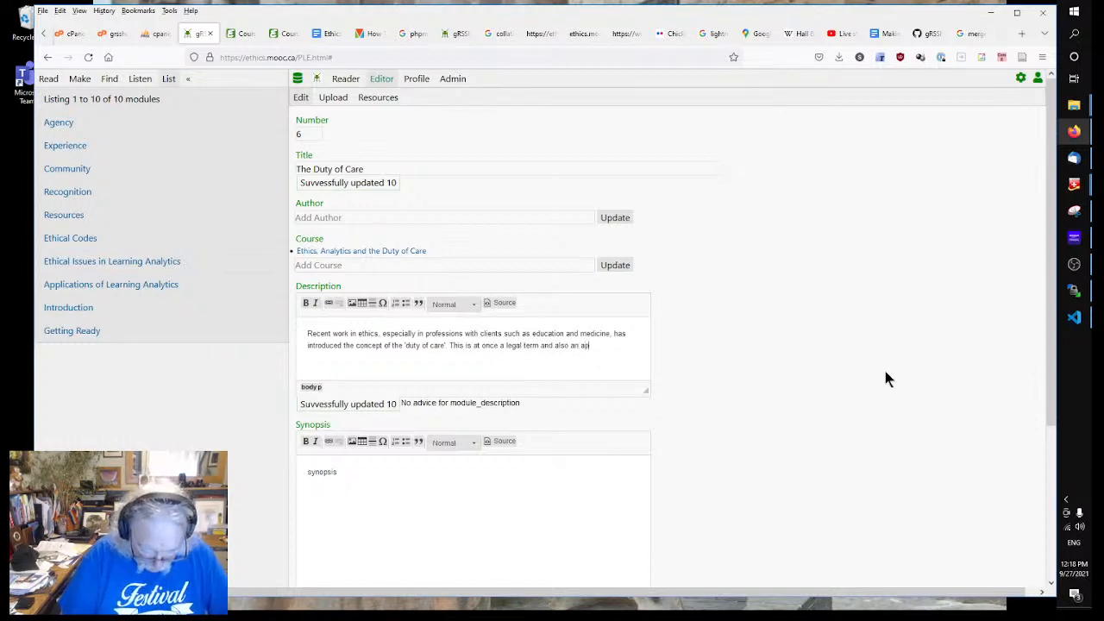
type("proach to et")
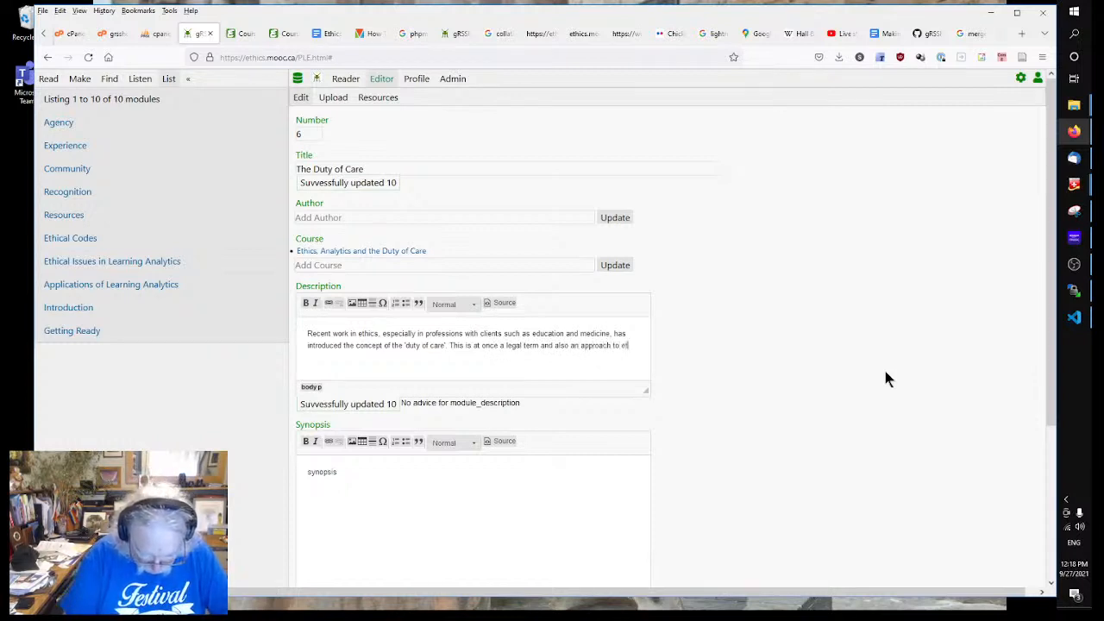
type("hics")
type(" b")
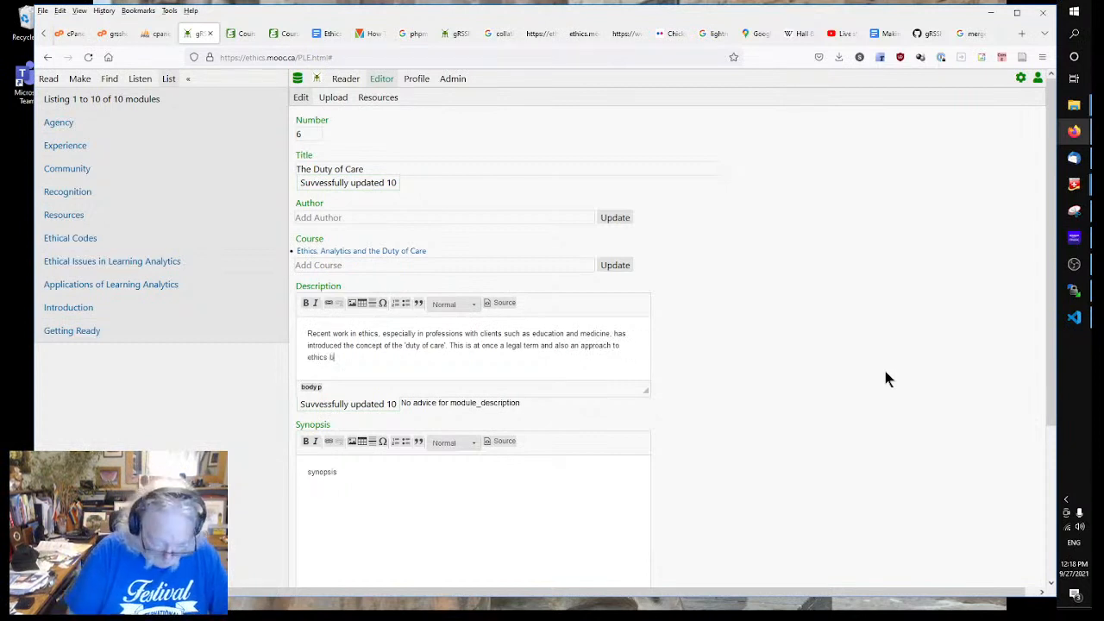
type("ased in fem")
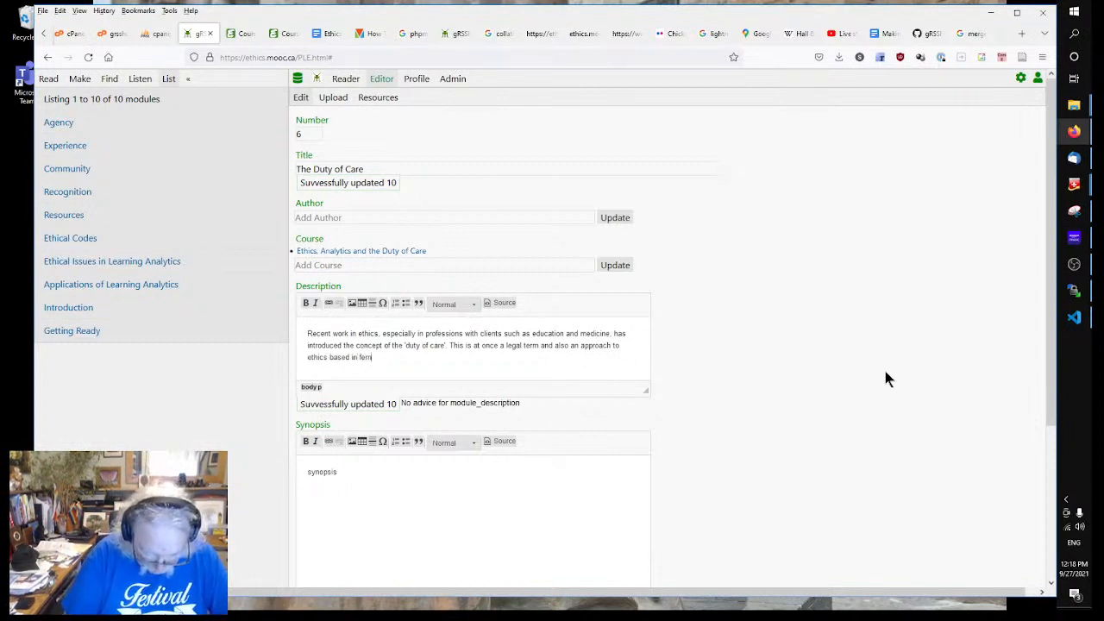
type("inist theo")
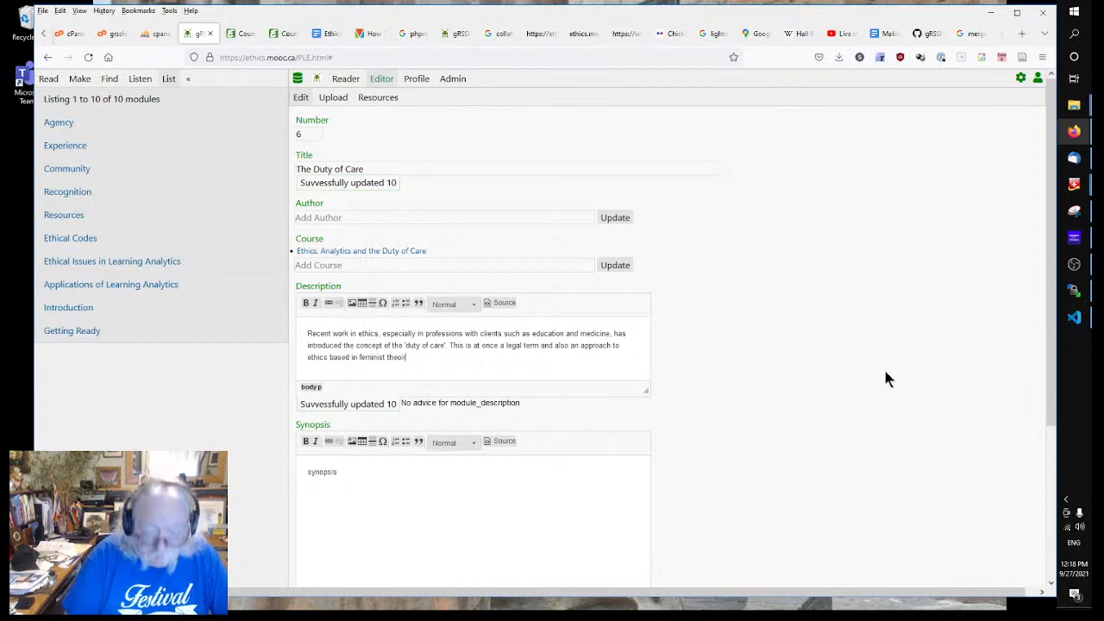
type("ry")
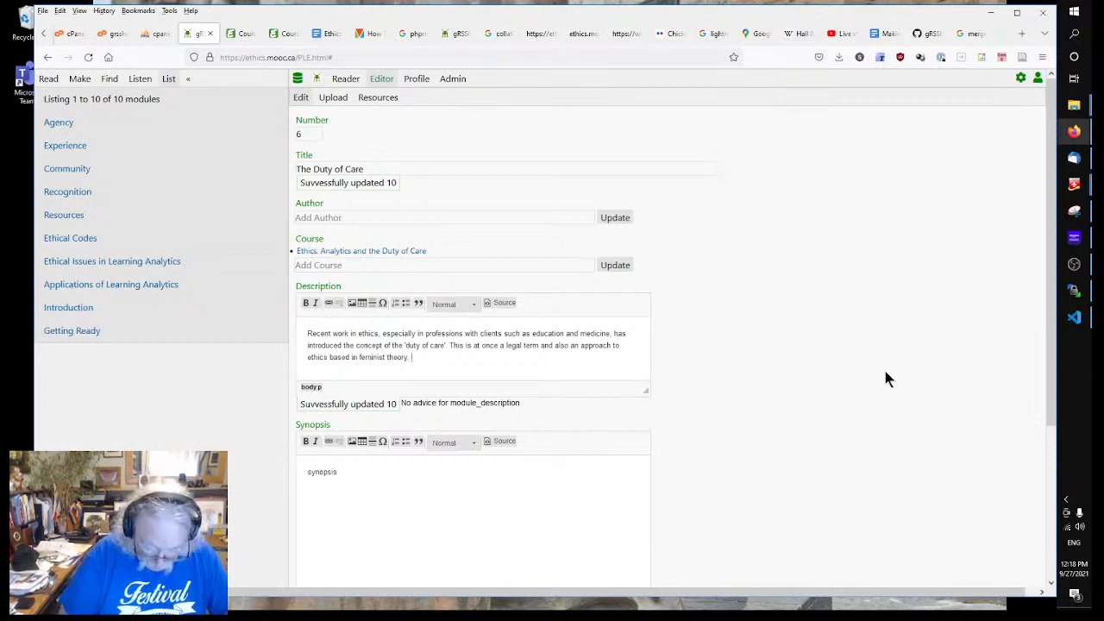
type(". In this m")
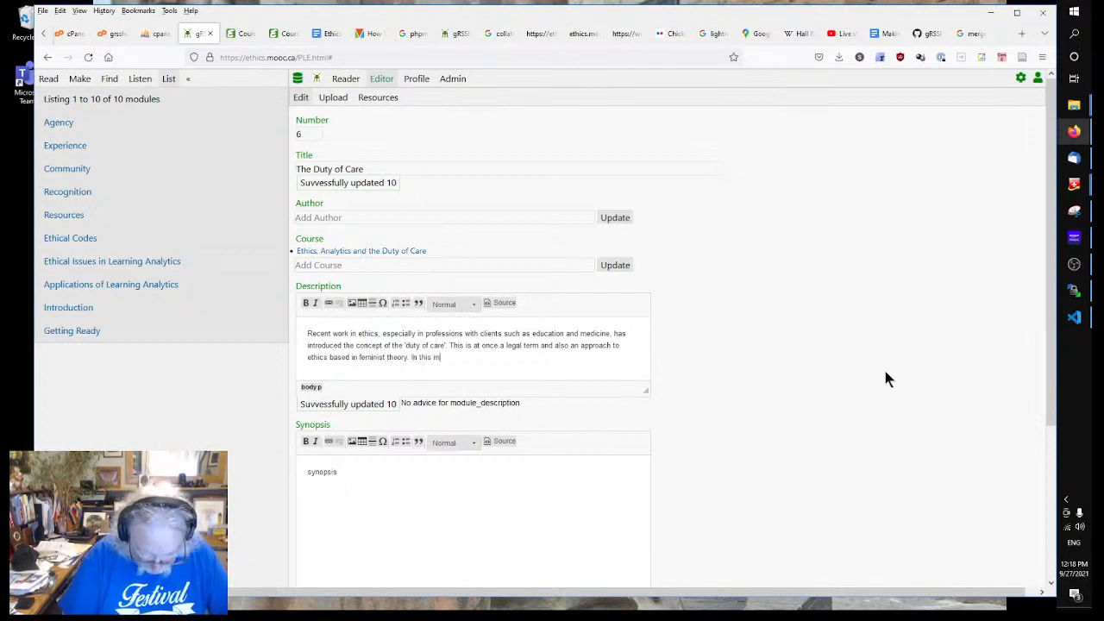
type("odule we lo")
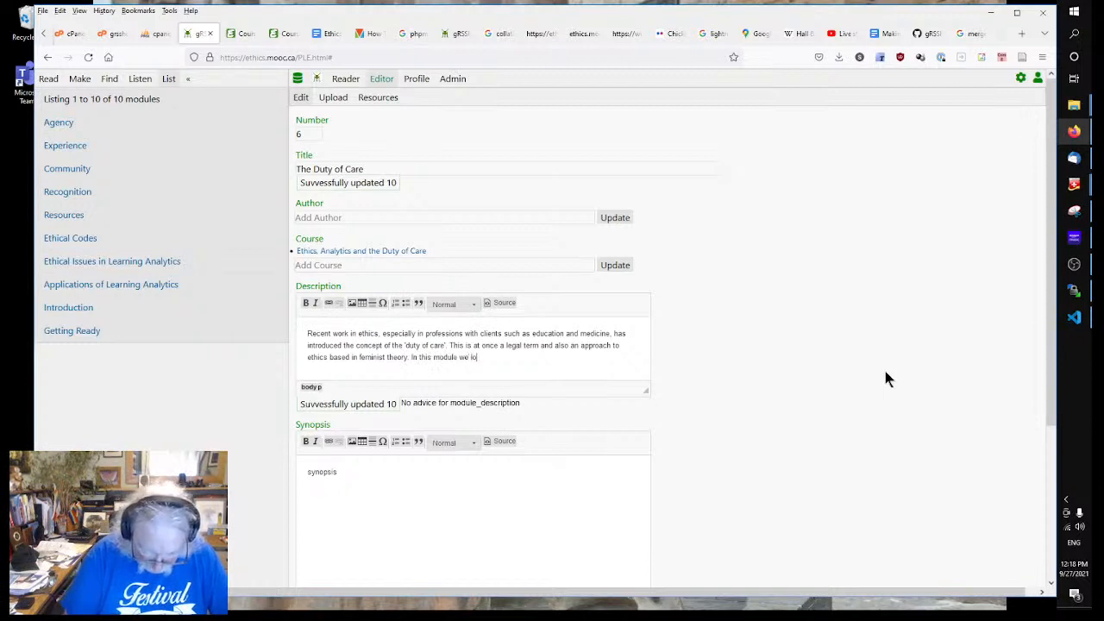
type("ok at the or")
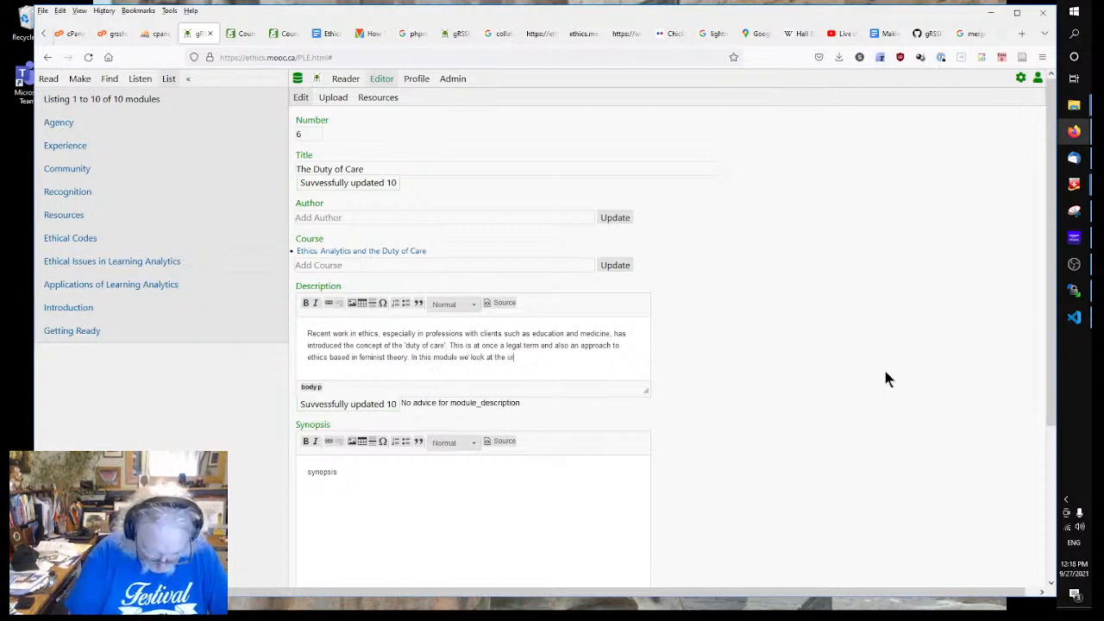
type("igins of the du")
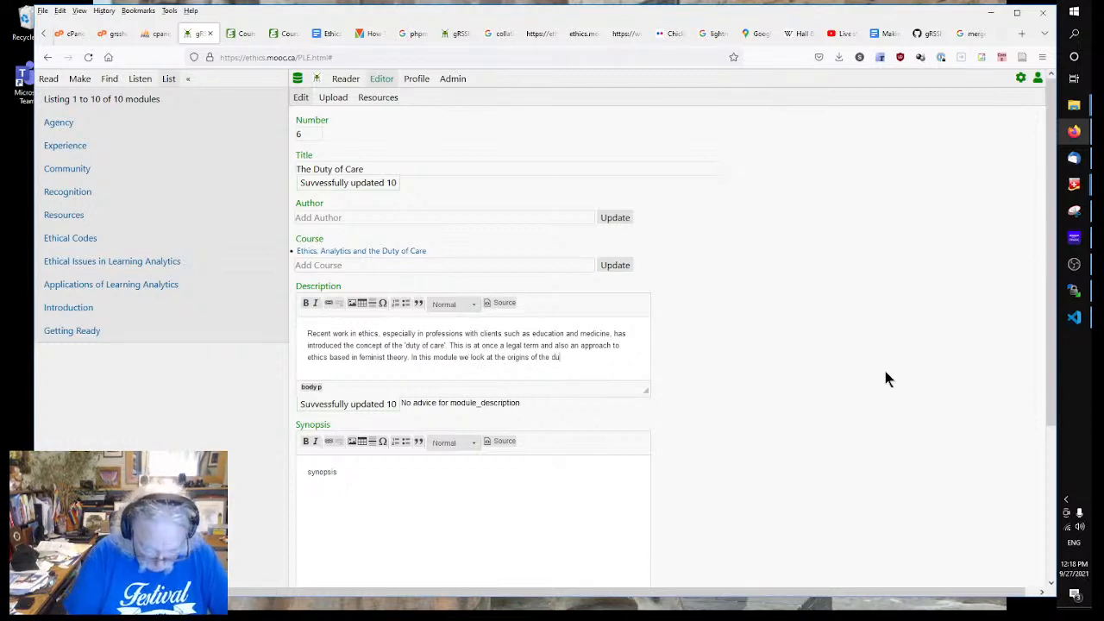
type("ty of care a")
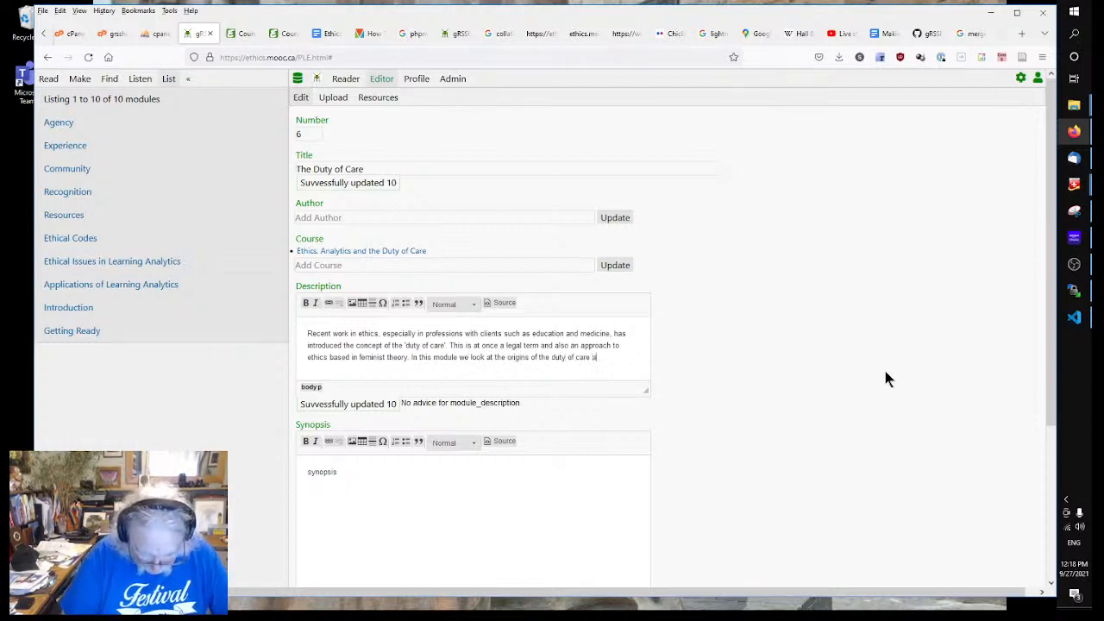
type("nd consider h")
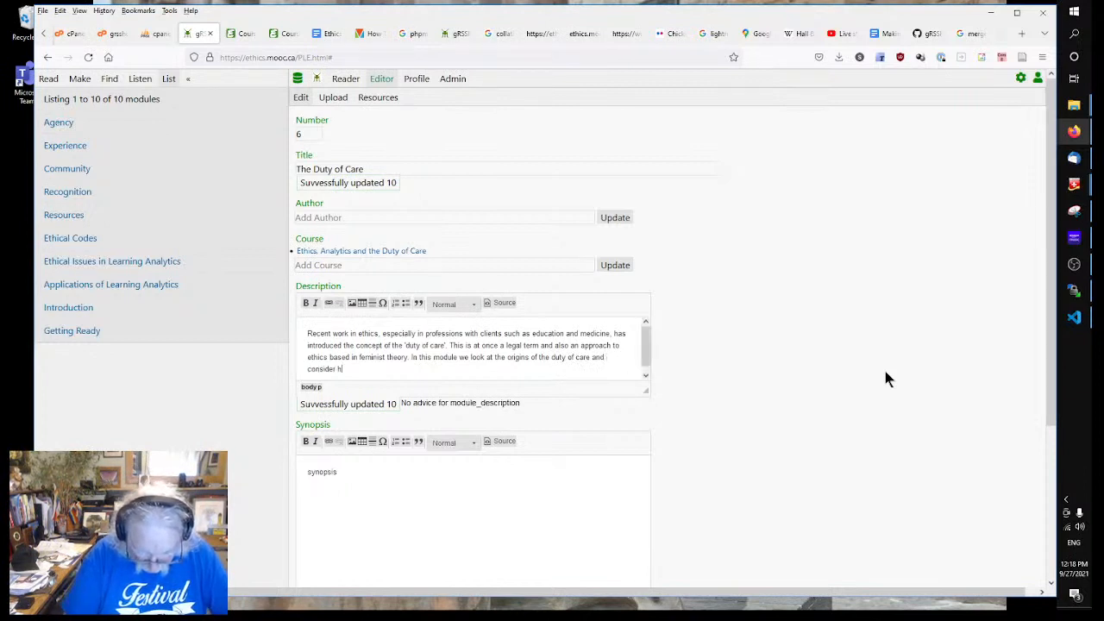
type("ow it applie")
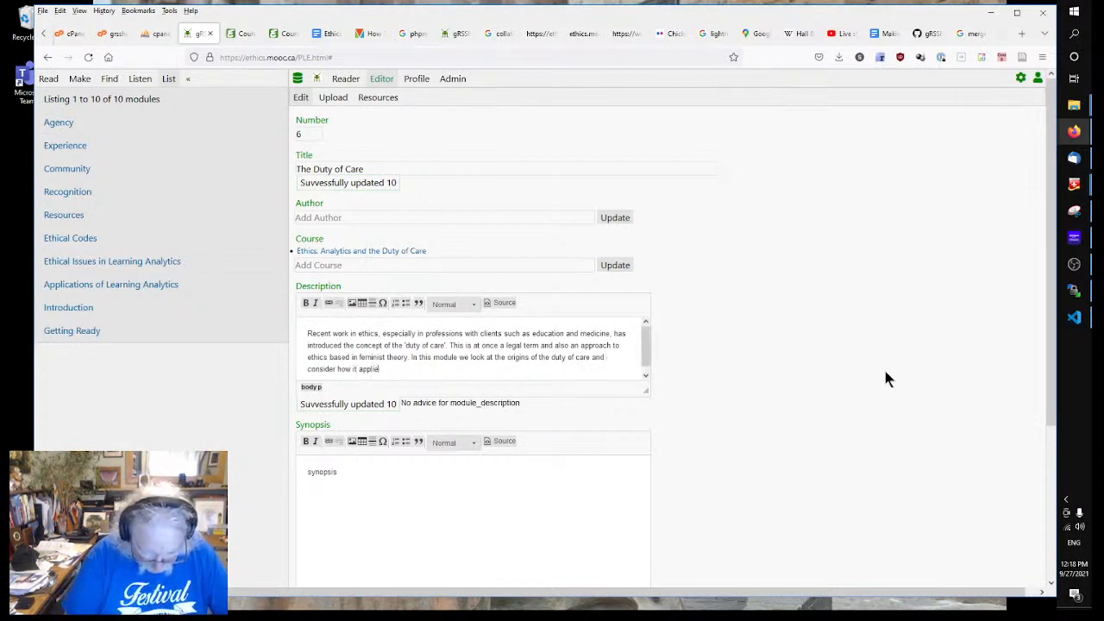
type("s to the e")
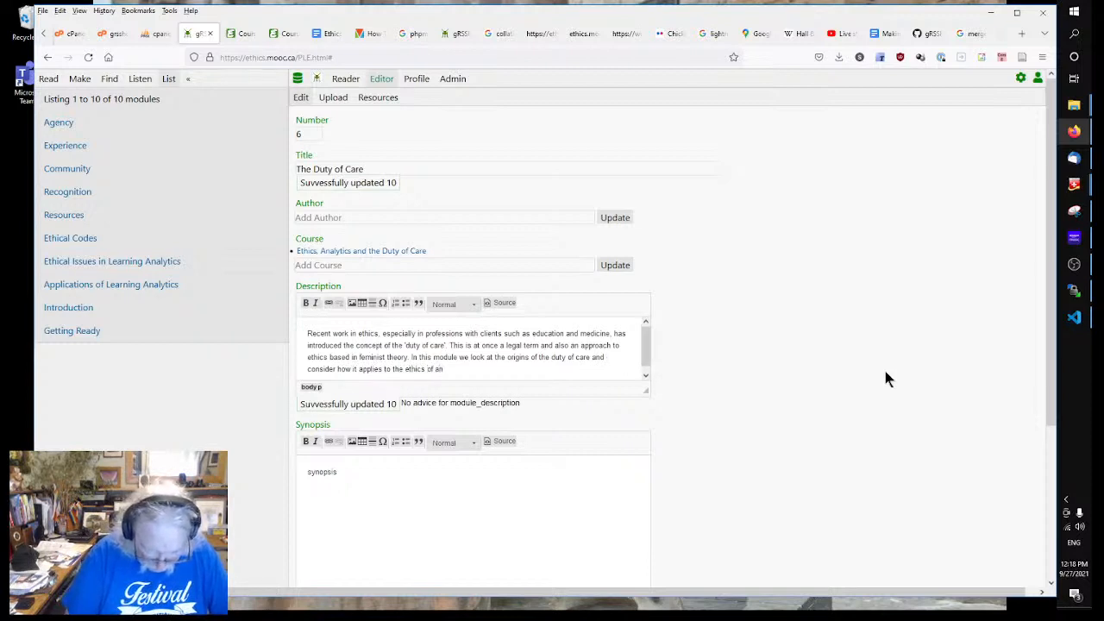
type("thic")
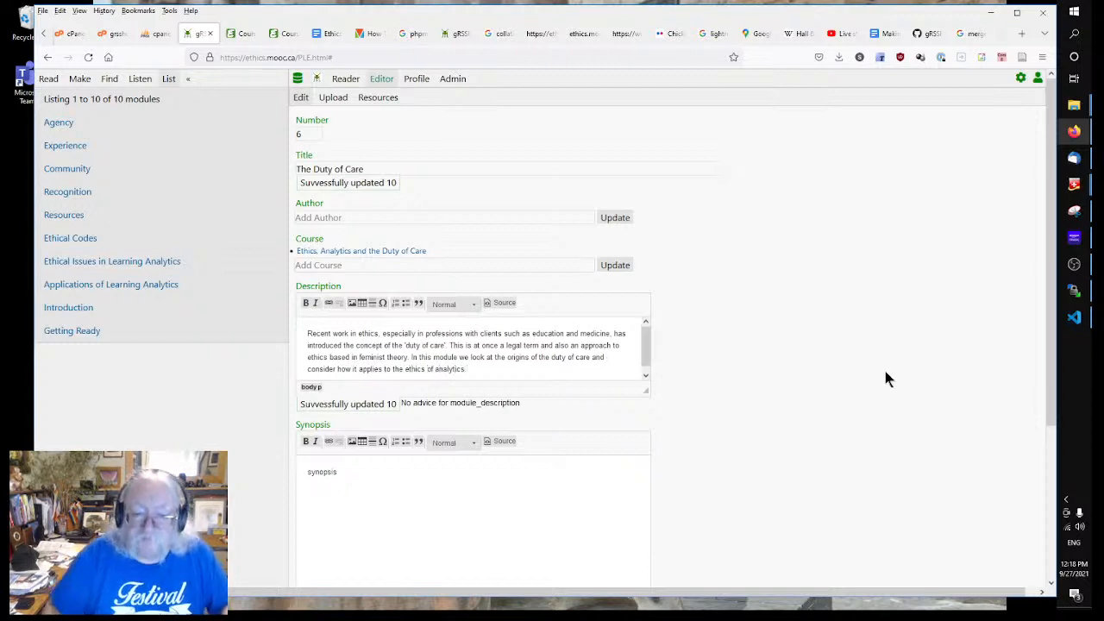
left_click(533, 346)
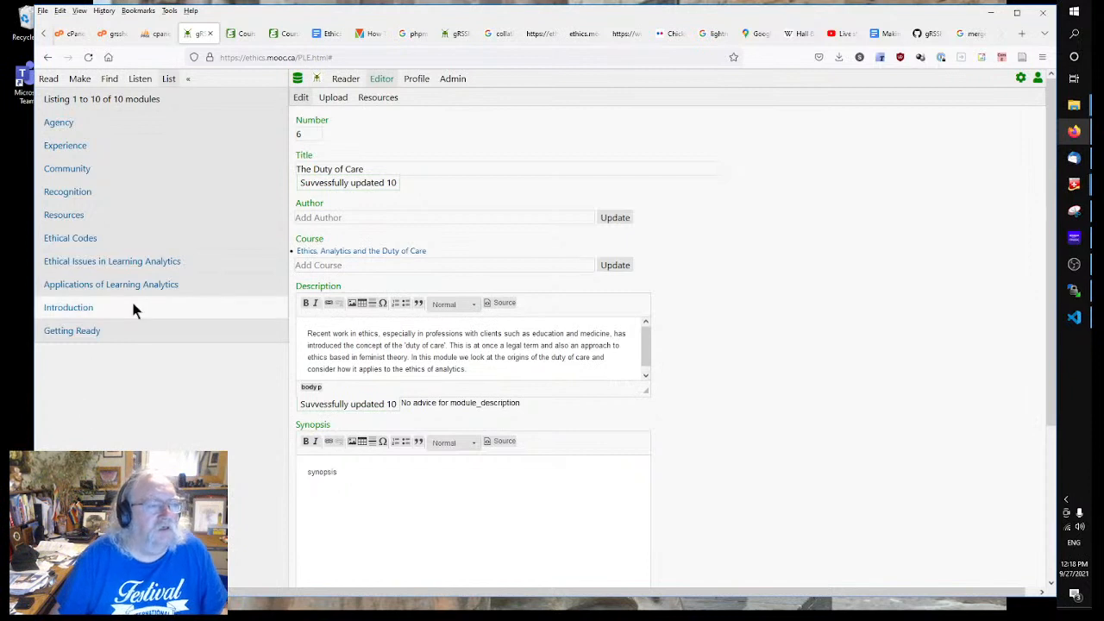
Step: Look through the Recognition, Resources, Agency, Experience and Community module records
left_click(69, 193)
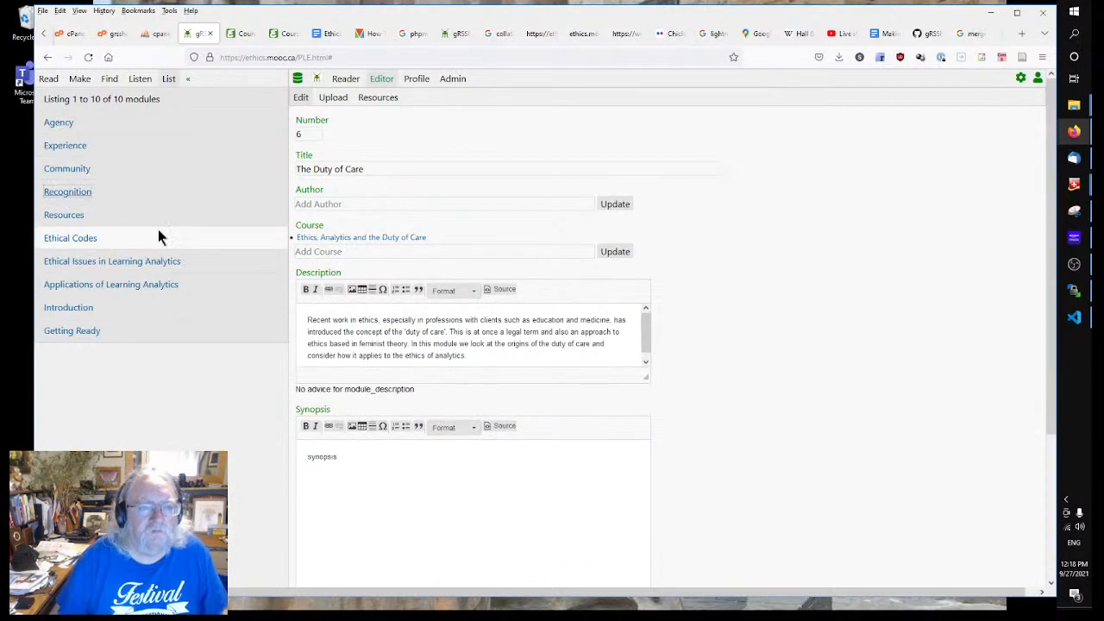
left_click(69, 216)
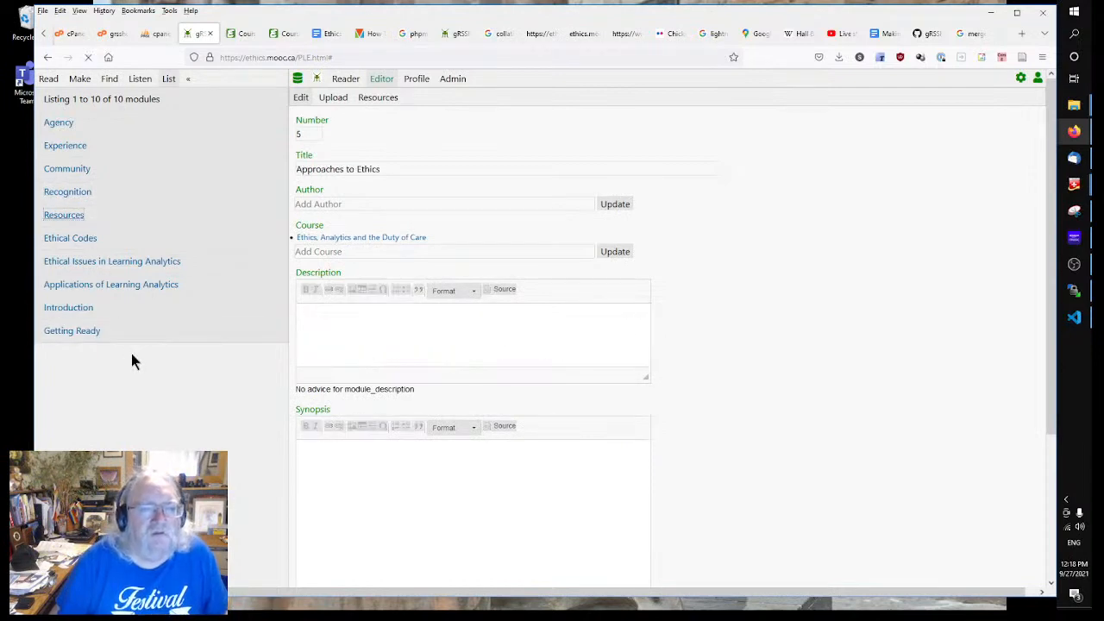
left_click(68, 128)
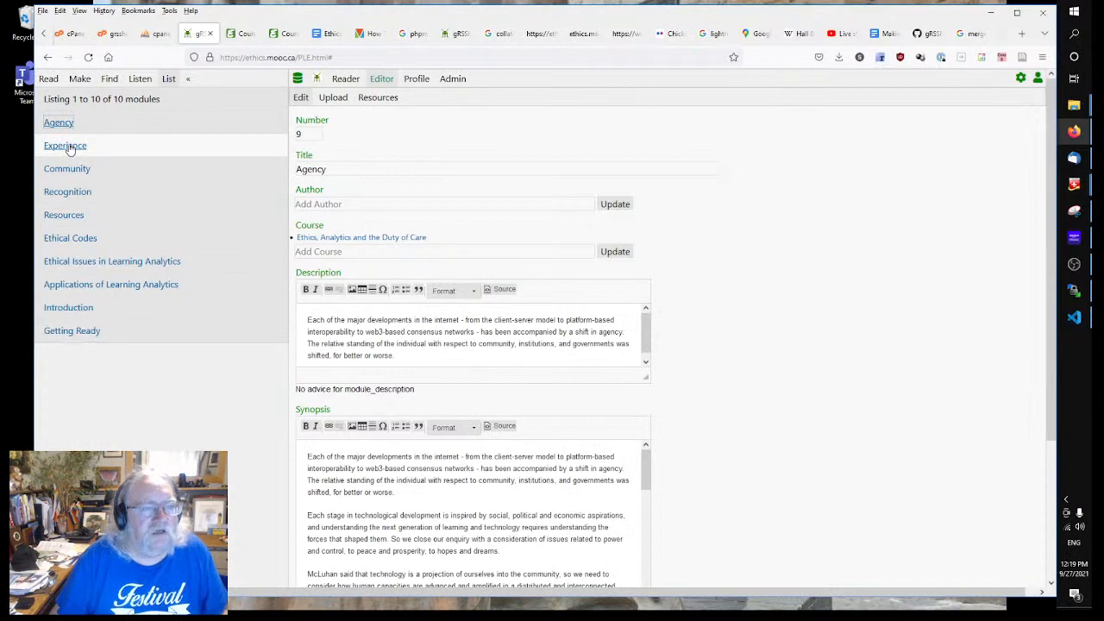
left_click(69, 147)
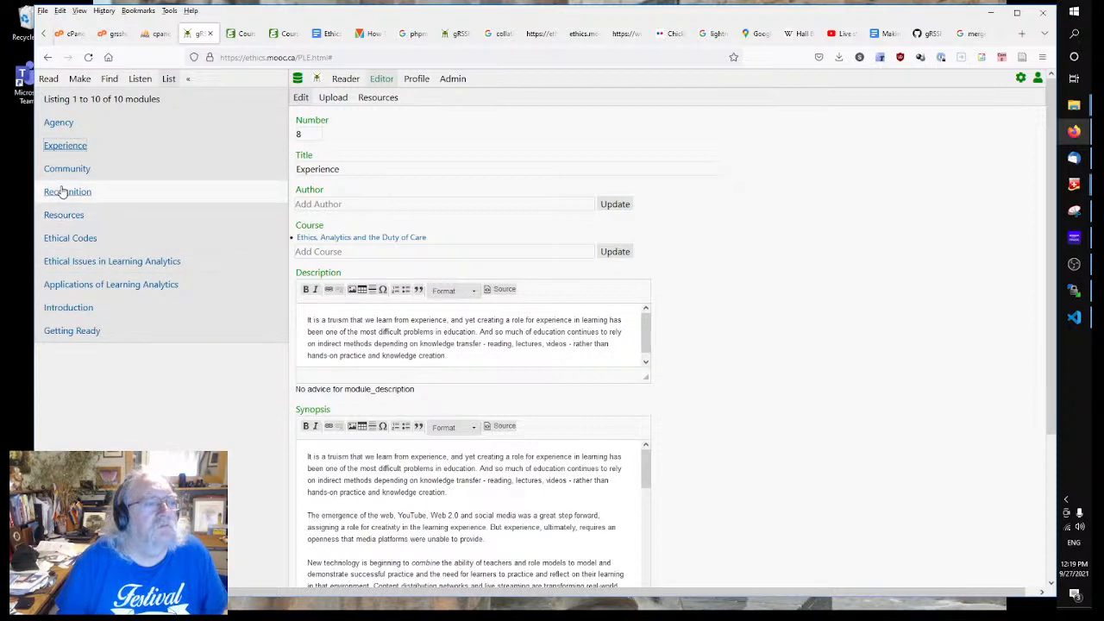
left_click(59, 124)
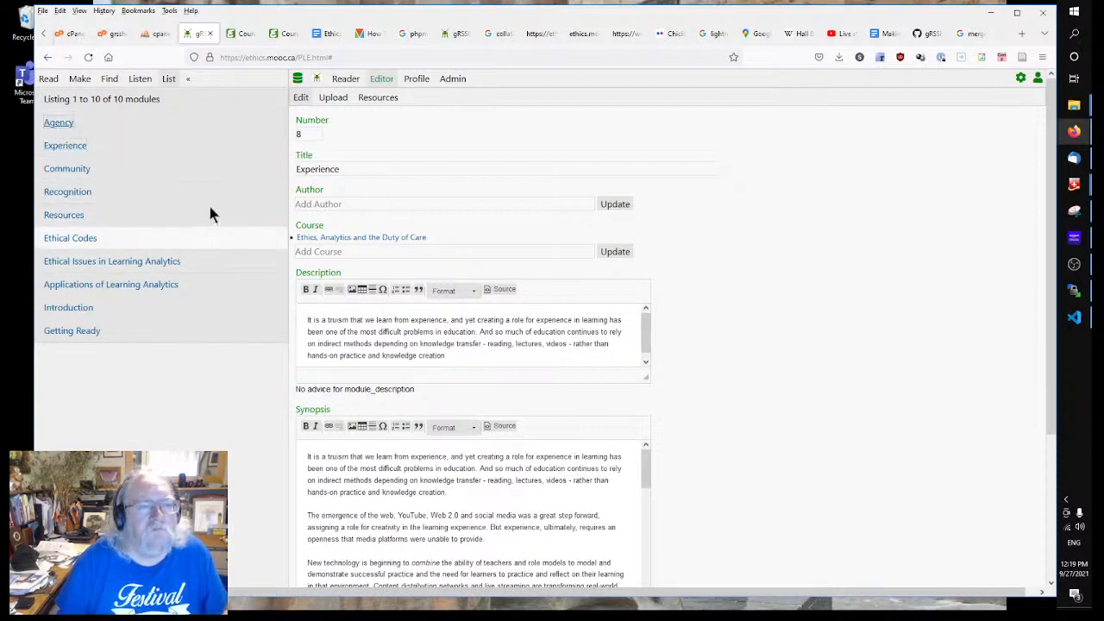
left_click(68, 169)
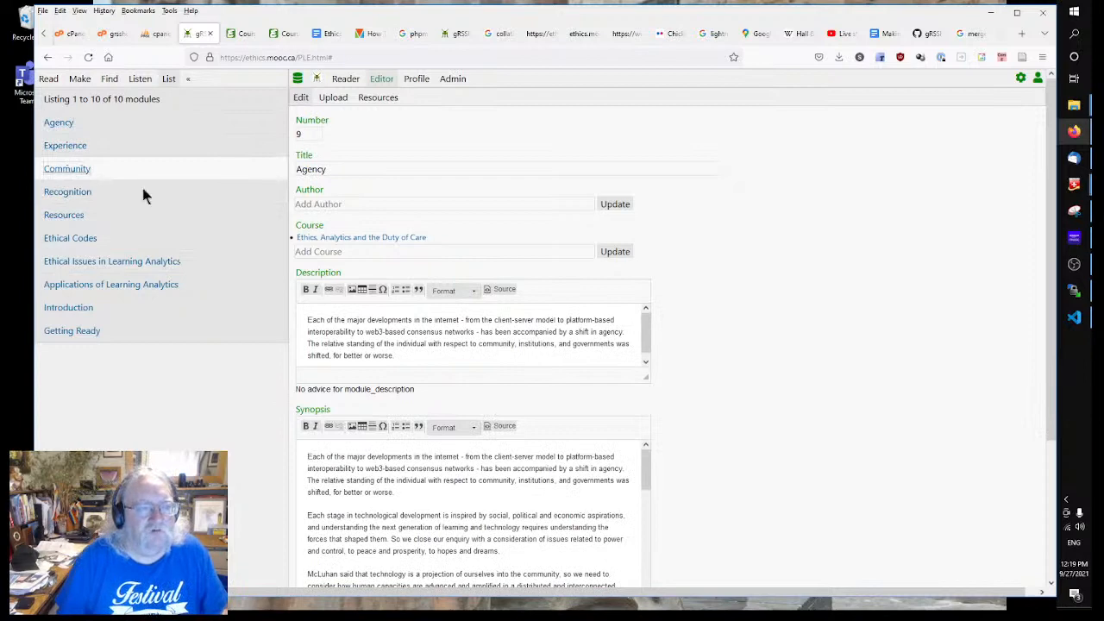
Step: Open the We Are the Machine chapter from the chapter list, after briefly checking Practices
left_click(328, 33)
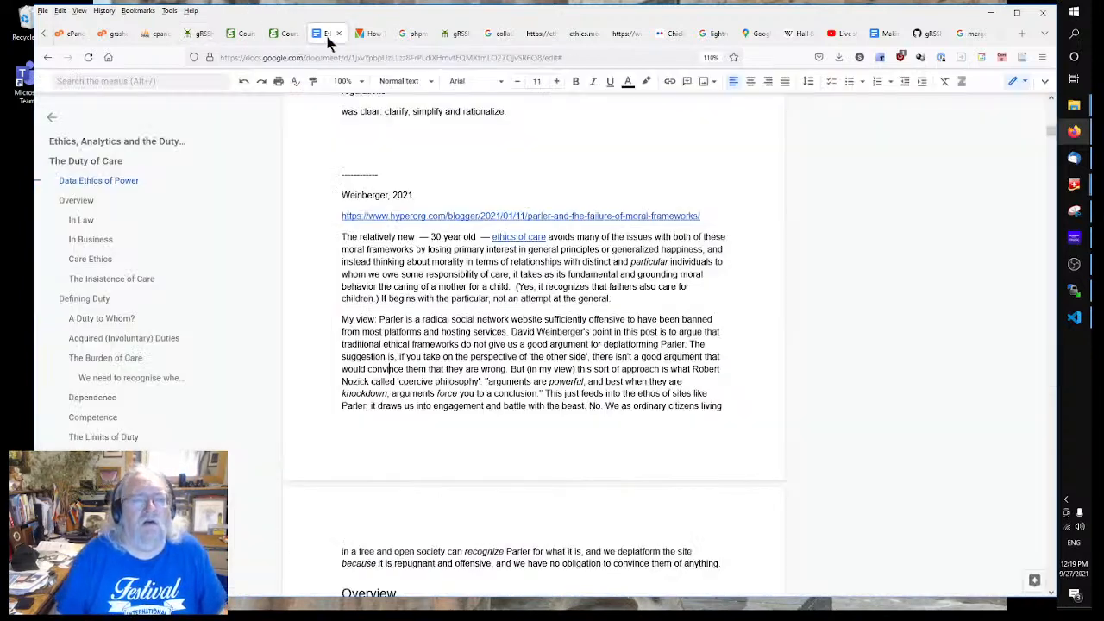
left_click(47, 57)
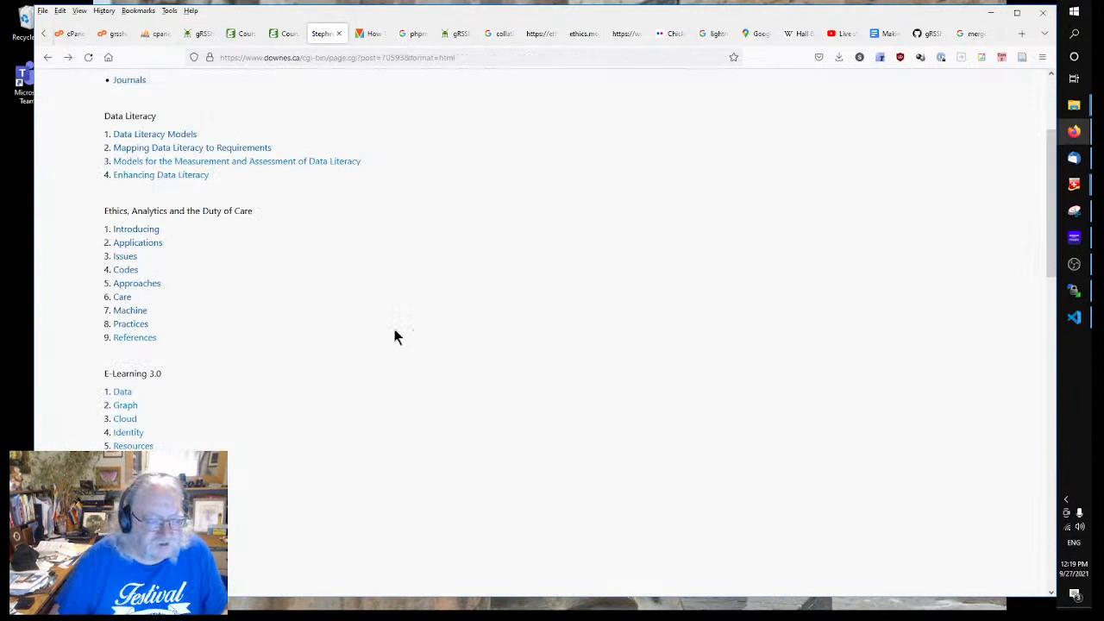
left_click(130, 324)
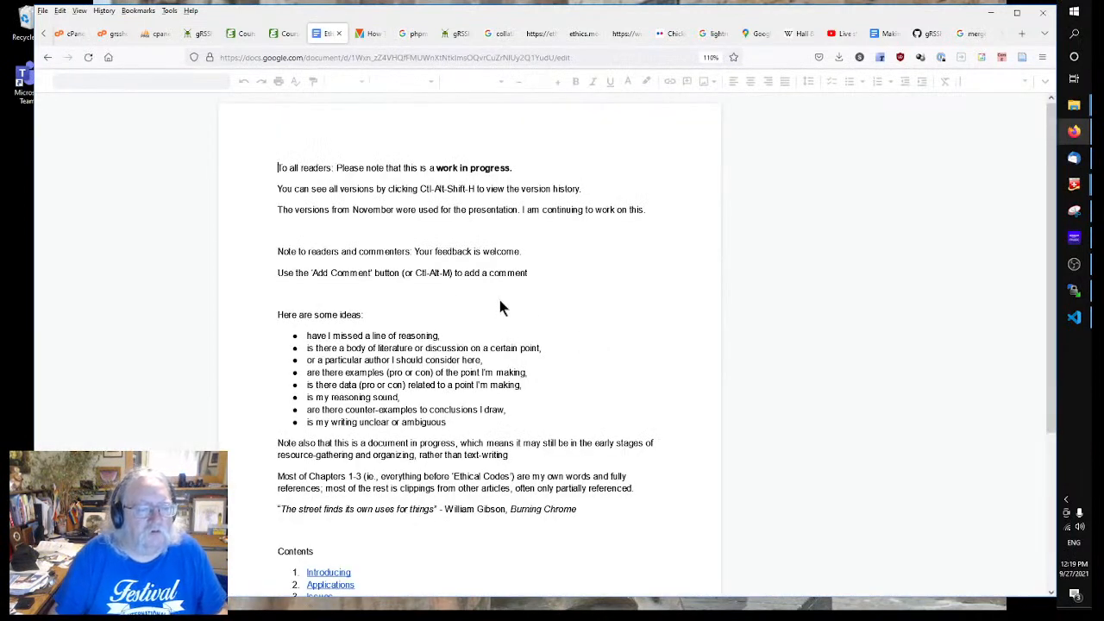
left_click(47, 57)
left_click(130, 310)
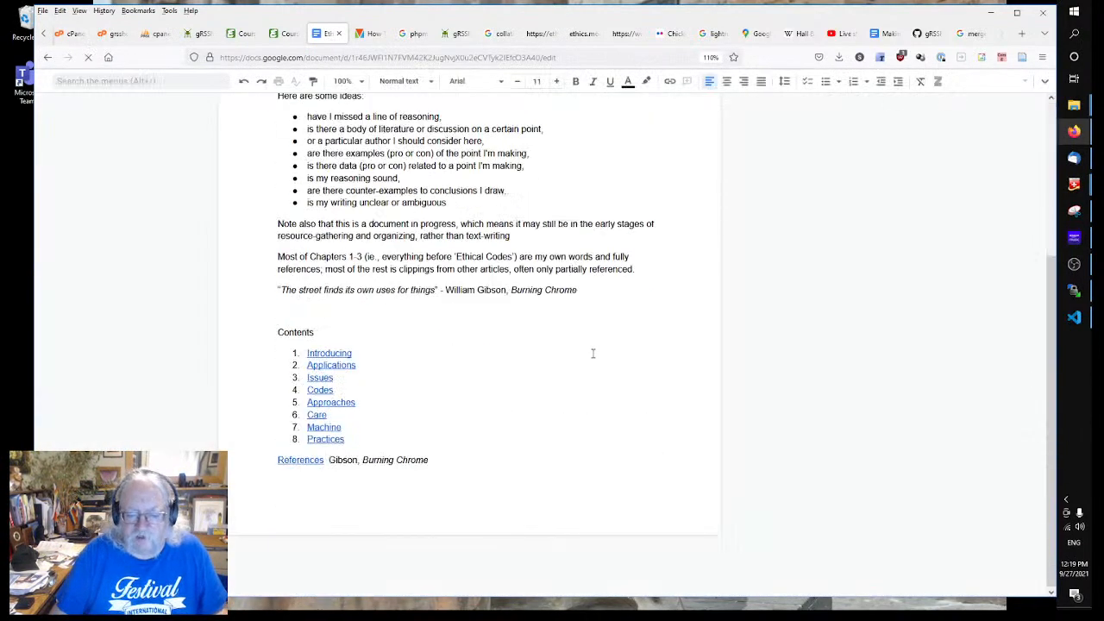
Step: Select the heading 'The Decisions We Make in Analytics' in the Machine chapter
scroll(593, 353, "down", 10)
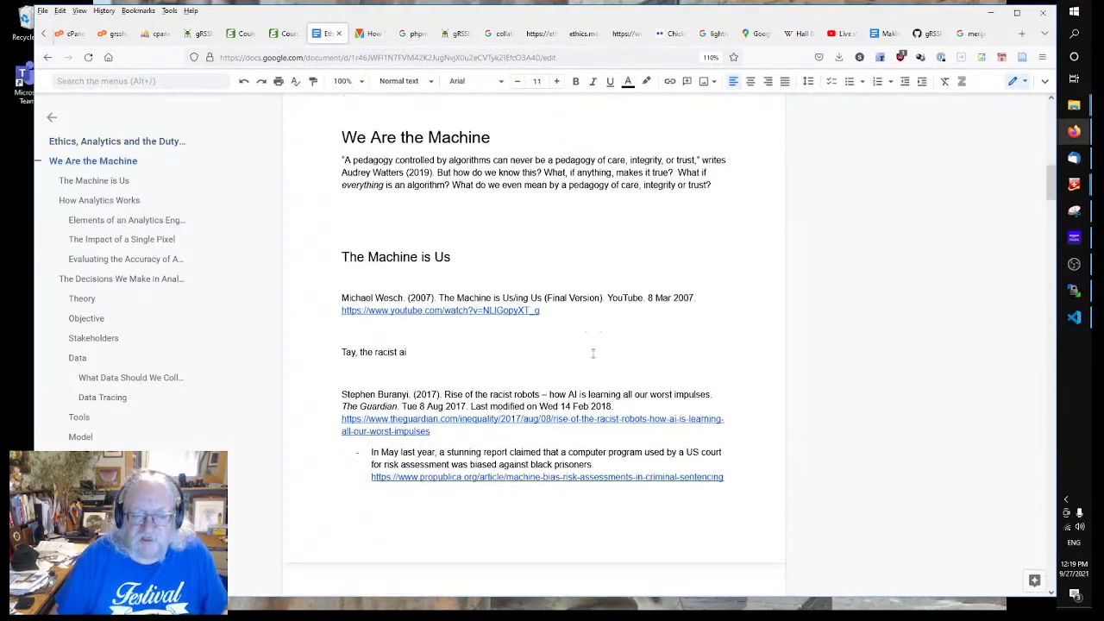
scroll(593, 353, "down", 10)
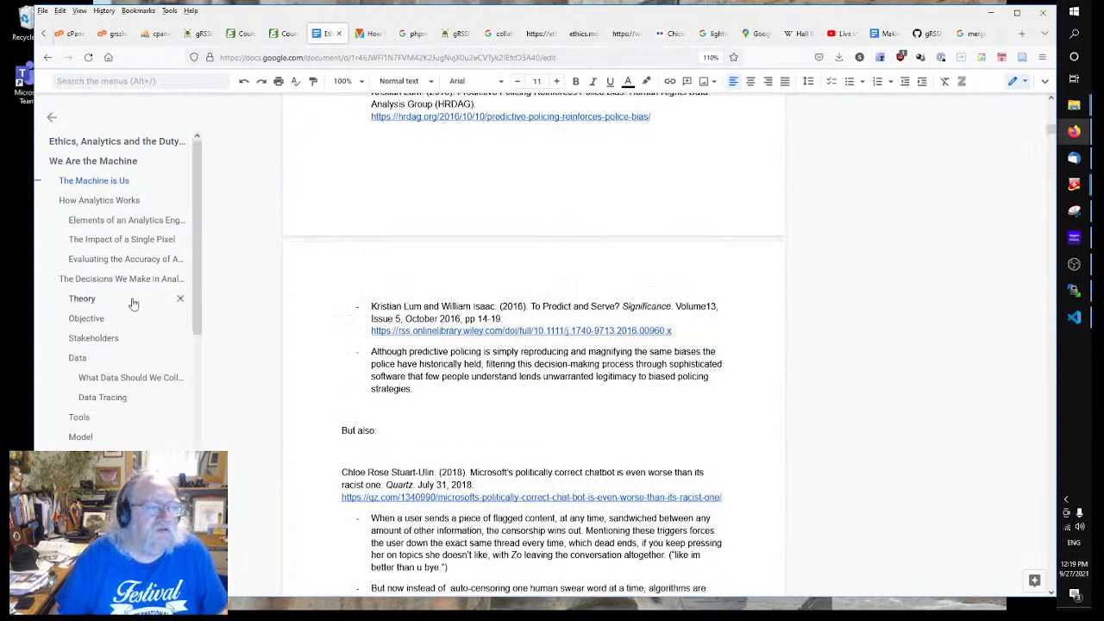
left_click(118, 281)
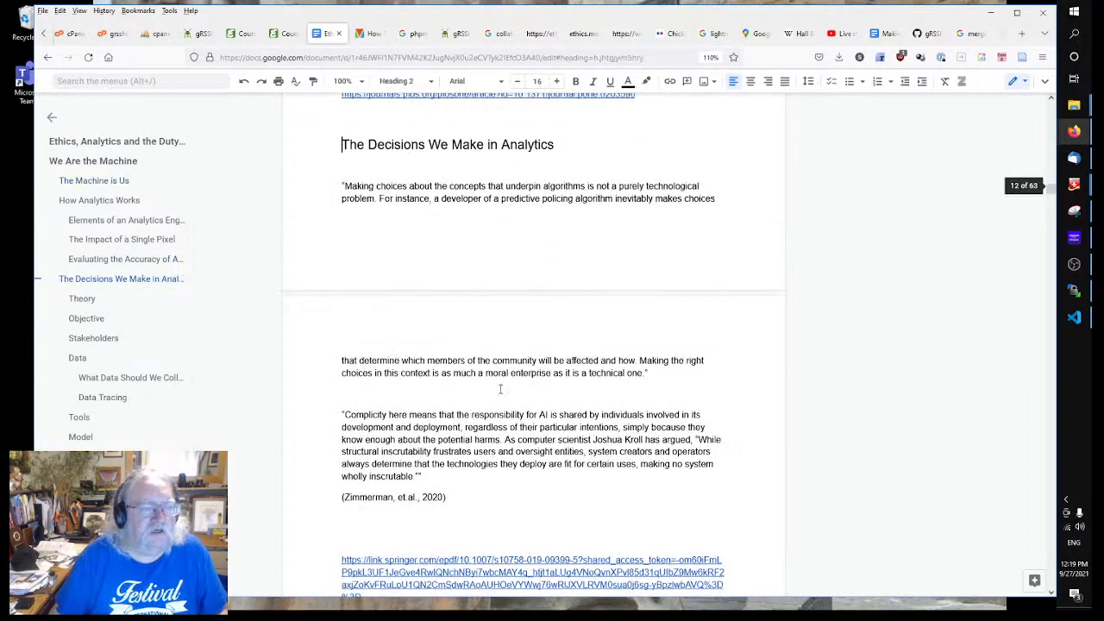
left_click(557, 144)
left_click_drag(557, 144, 322, 141)
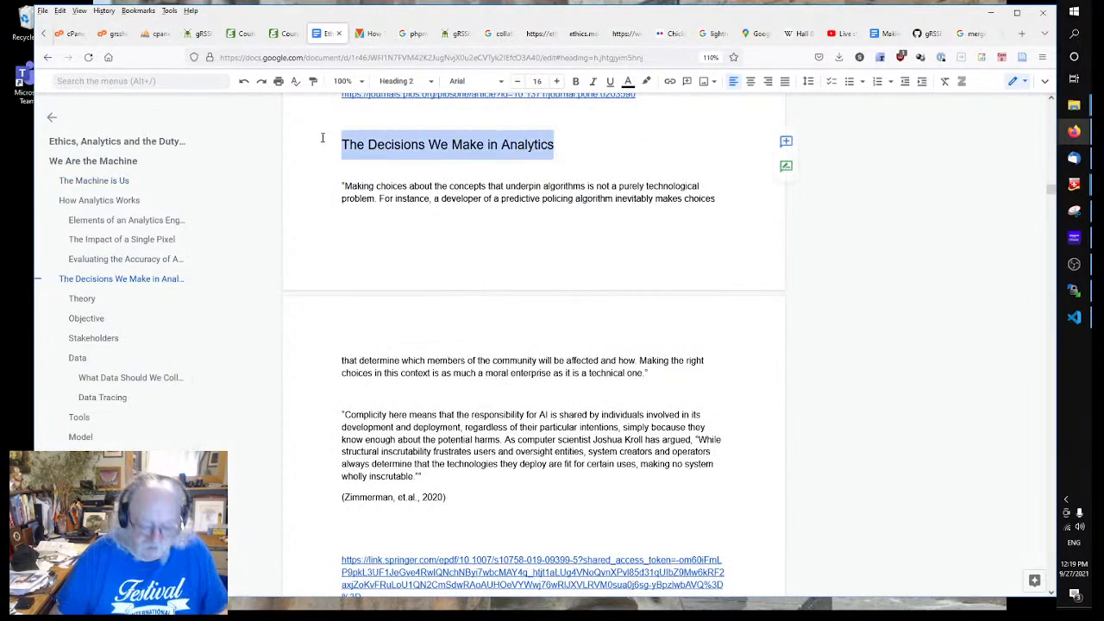
Step: Retitle module 7 to 'The Decisions We Make' by trimming 'In Analytics' from the pasted heading
left_click(202, 34)
left_click(352, 169)
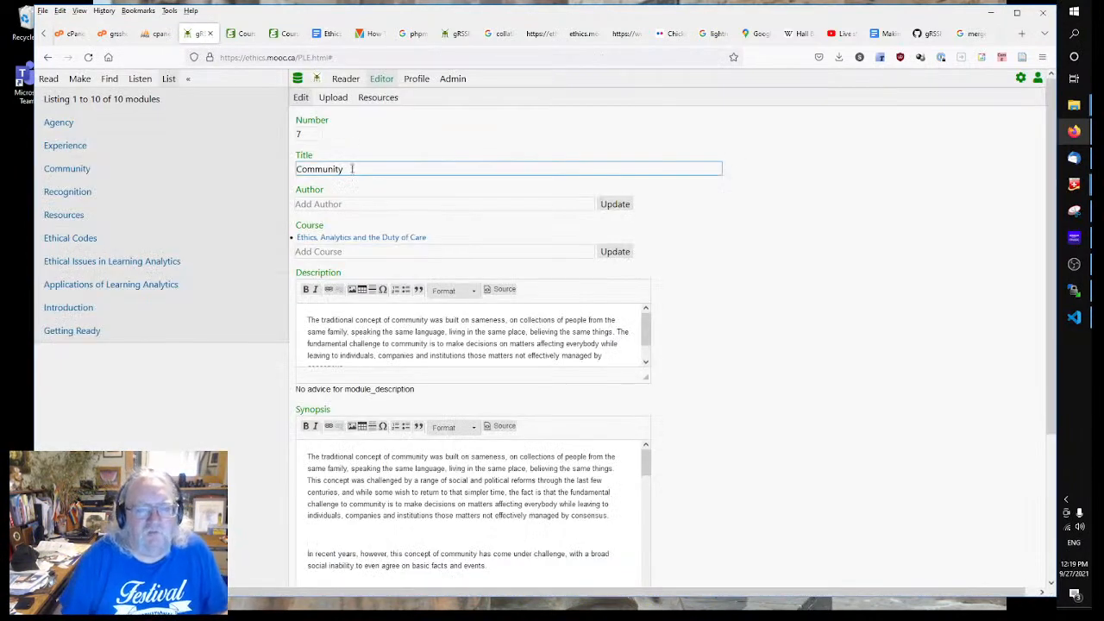
left_click_drag(351, 169, 233, 159)
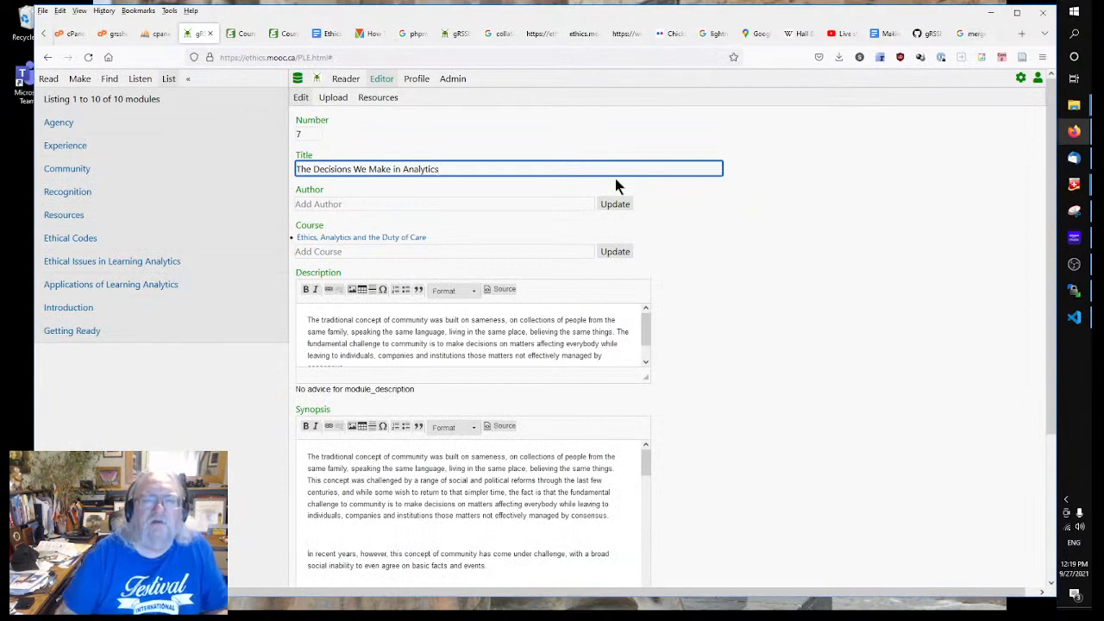
left_click_drag(393, 170, 836, 170)
key("BackSpace")
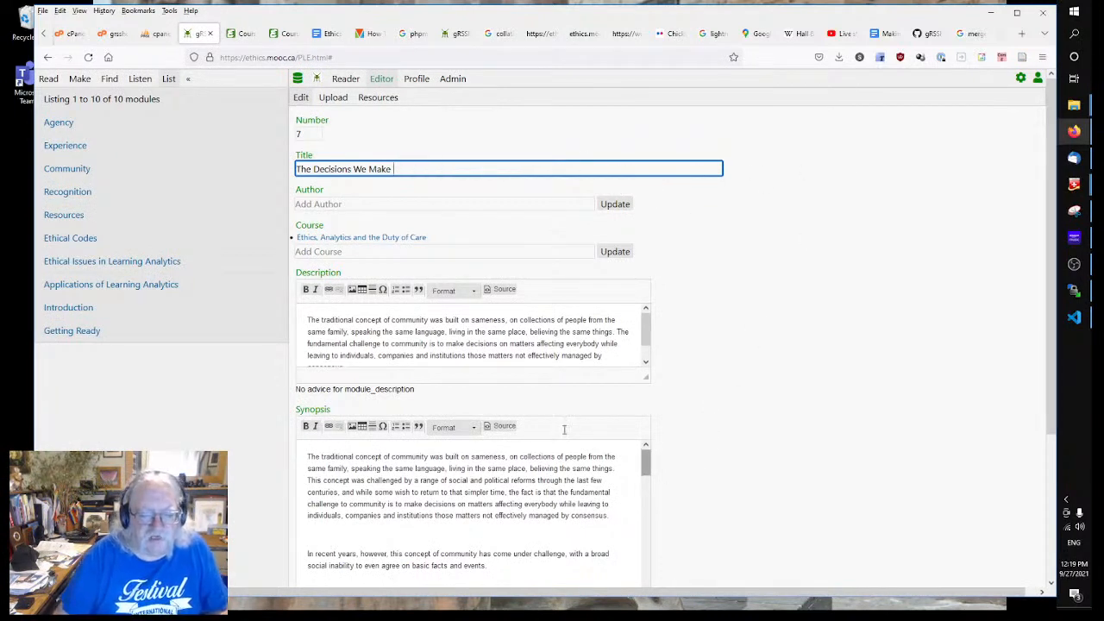
Step: Replace module 7's long synopsis with the placeholder 'synopsis'
scroll(863, 380, "down", 4)
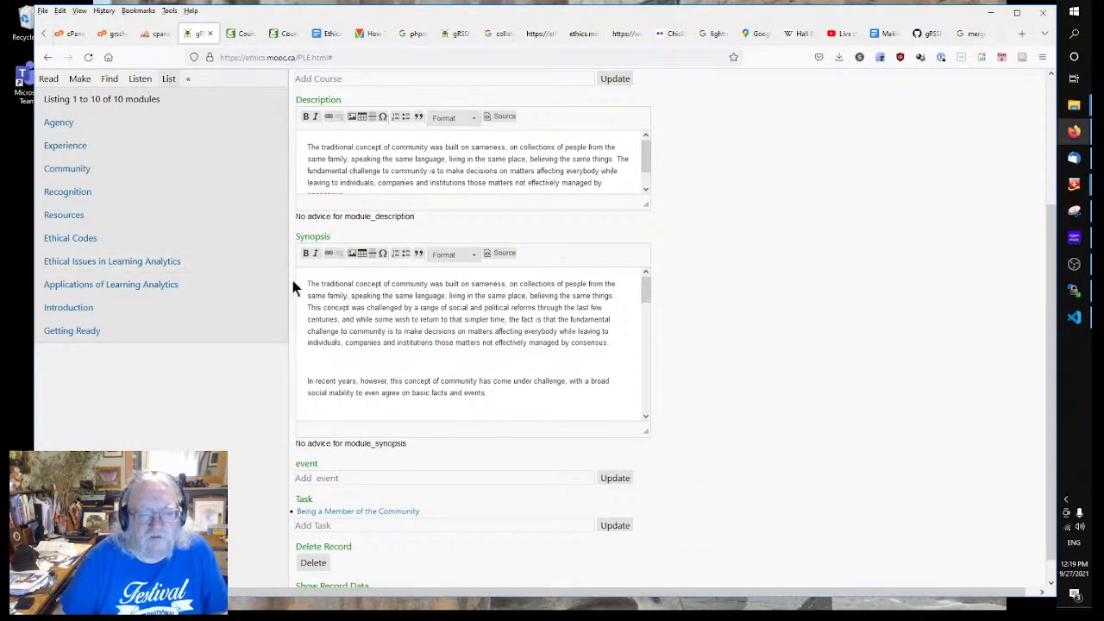
left_click_drag(307, 281, 803, 601)
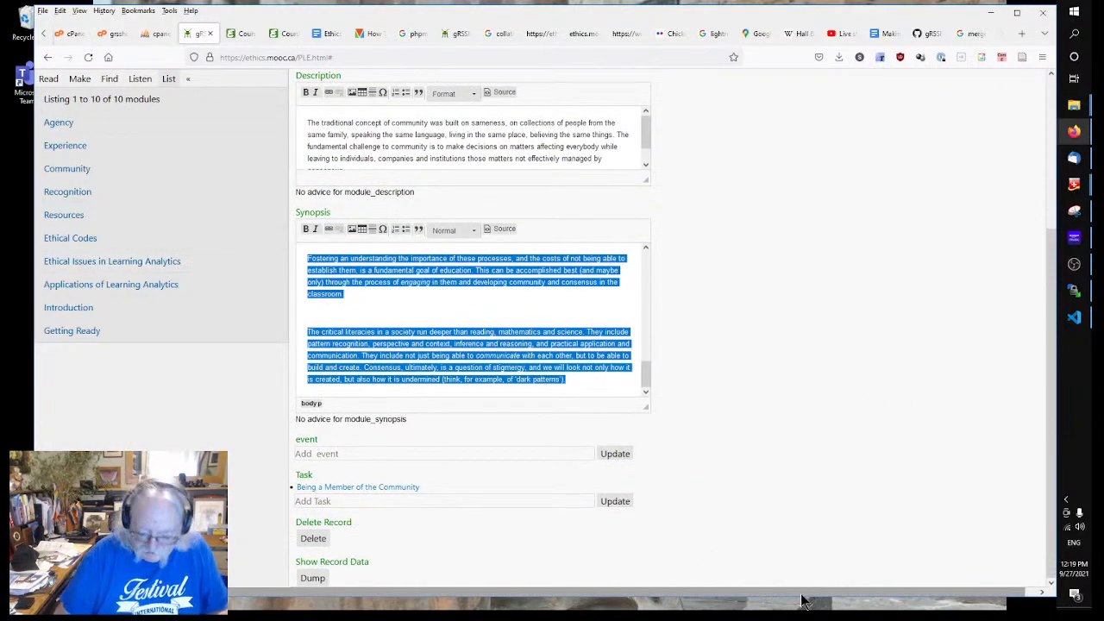
key("BackSpace")
type("s")
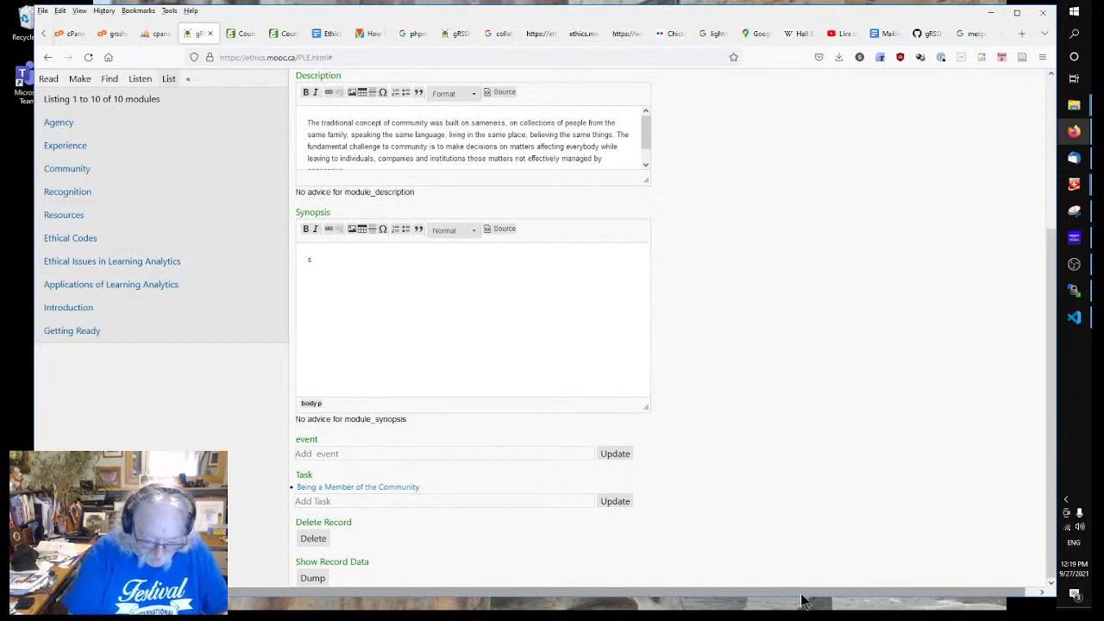
type("ynopsis")
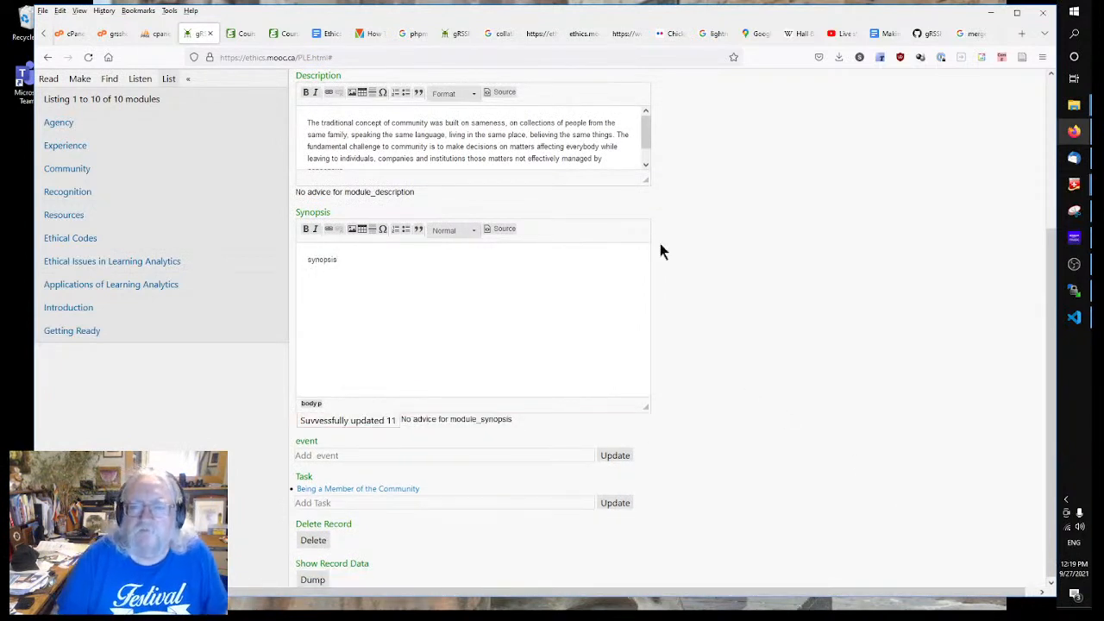
scroll(604, 233, "up", 3)
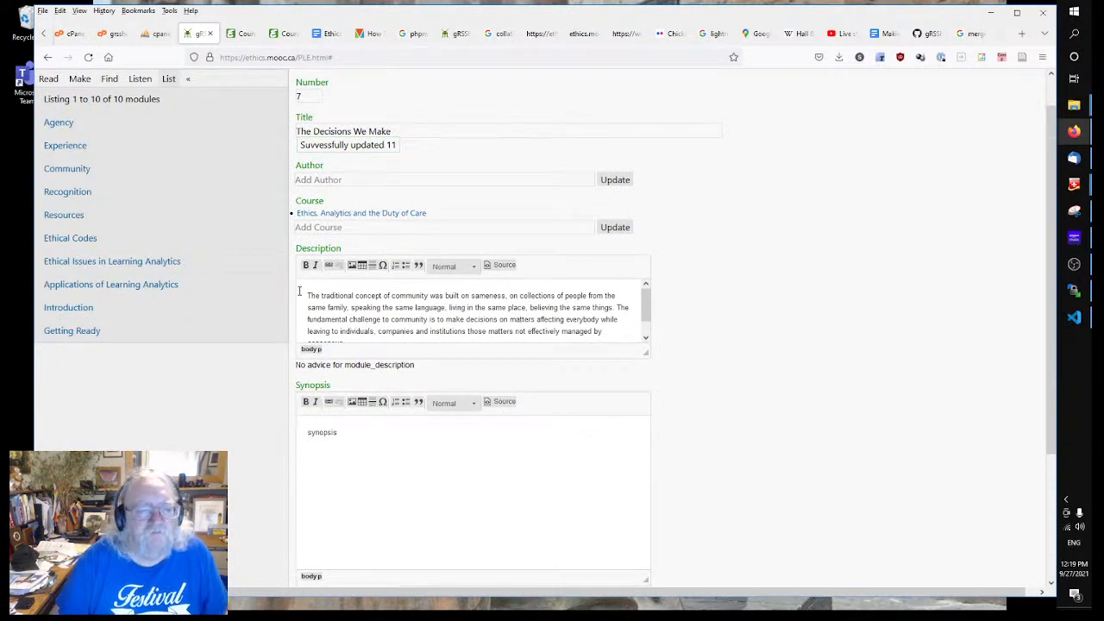
Step: Overwrite the description with a paragraph starting 'What *is* it to use learning analytics?' about ethical decisions
left_click_drag(307, 296, 864, 436)
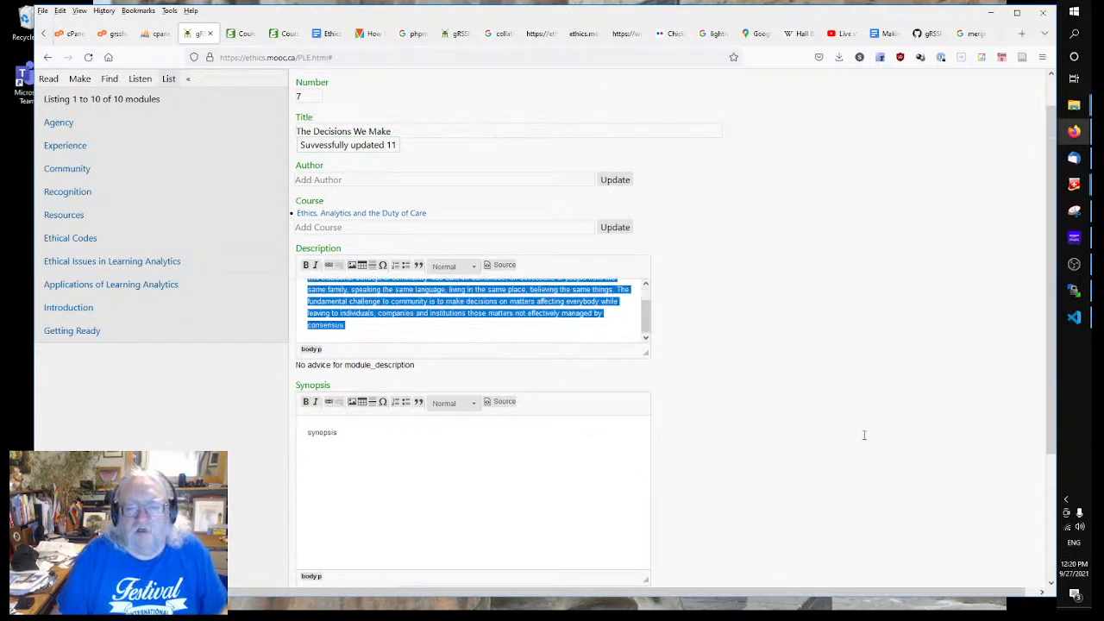
type("What")
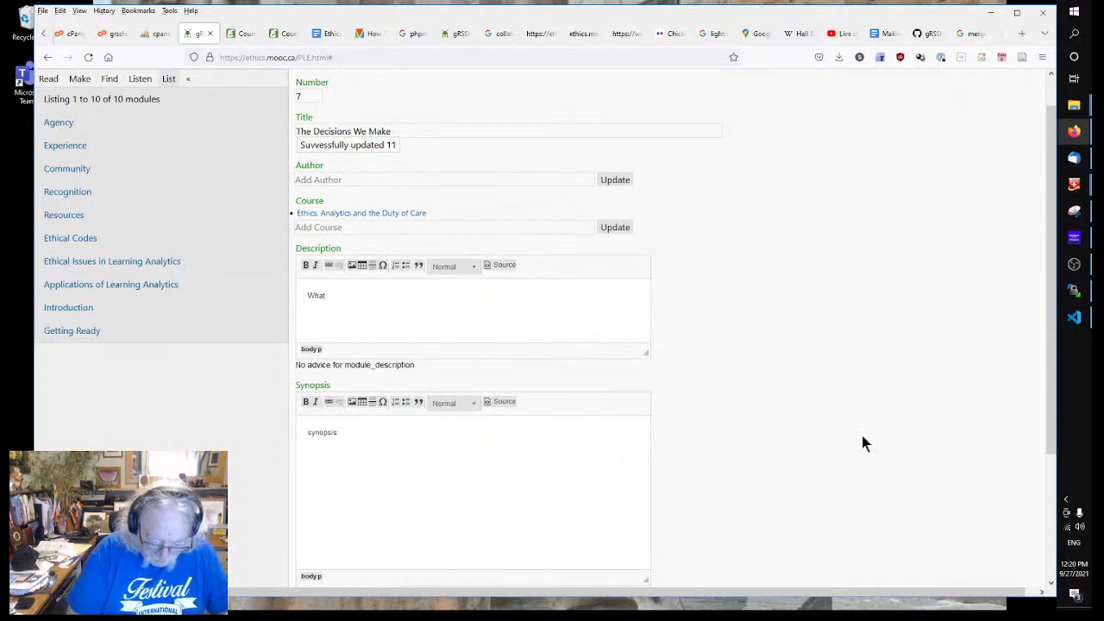
key("ctrl+i")
type("is")
key("ctrl+i")
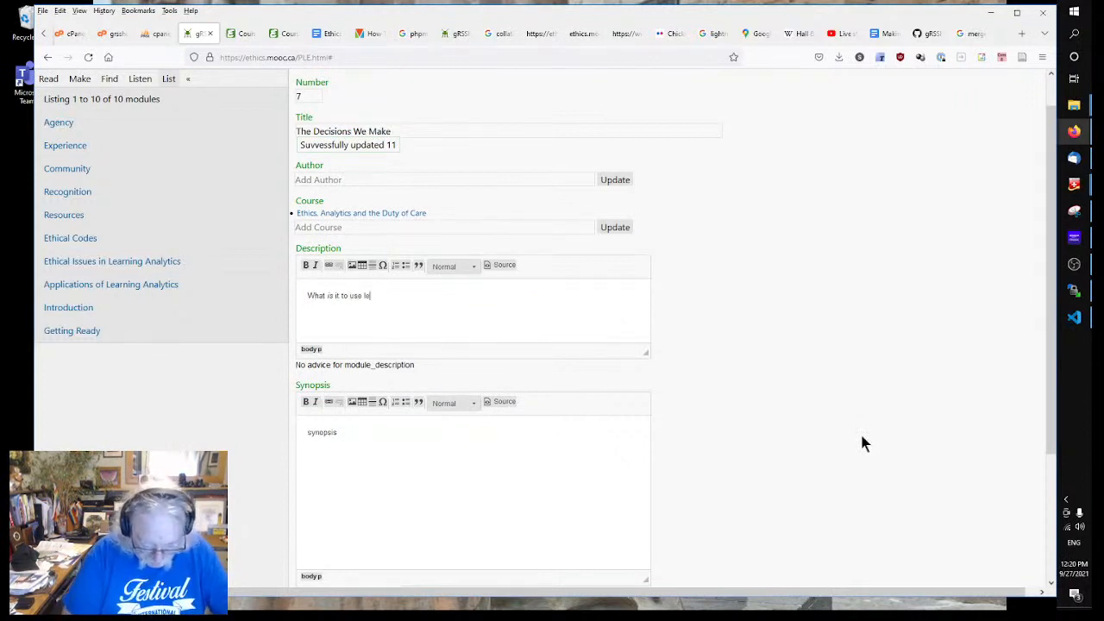
type("it to use learning analytics")
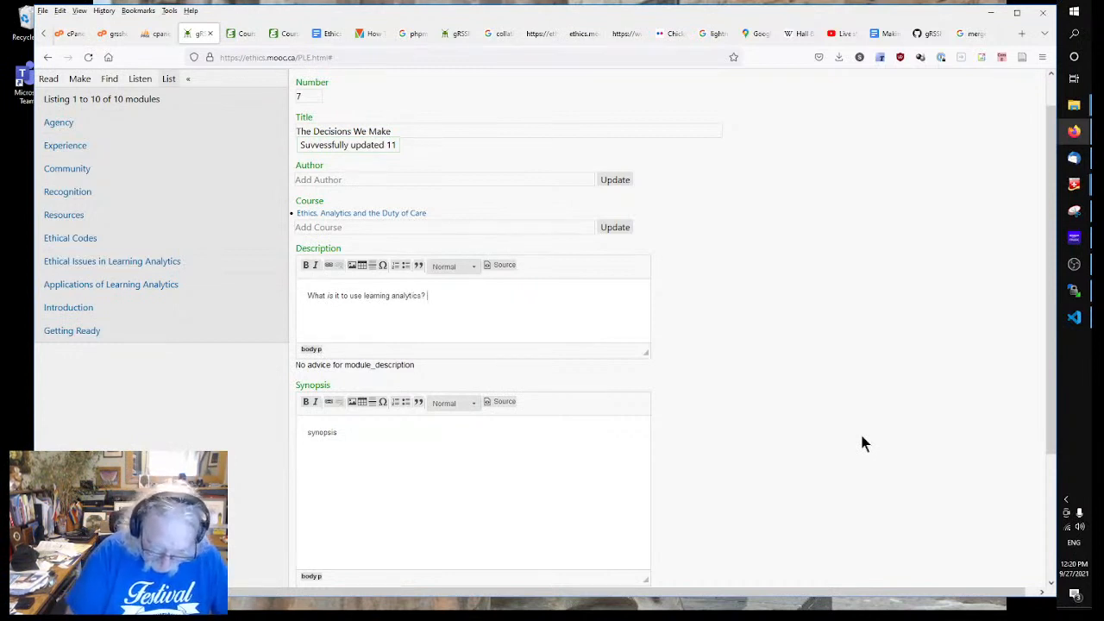
type("? In this sectio")
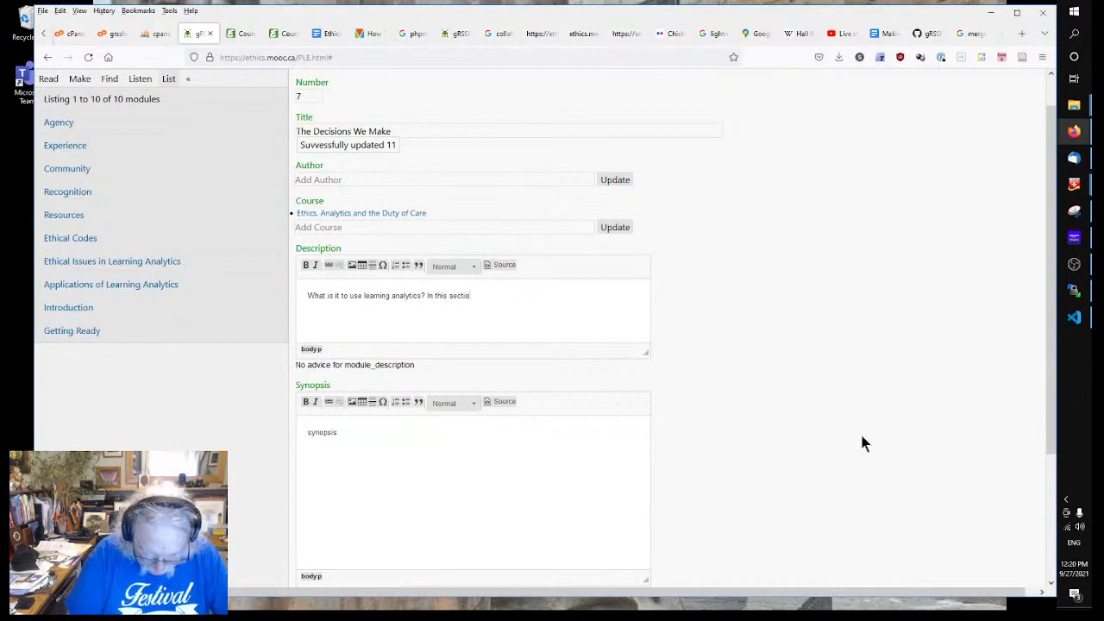
type("n we look m")
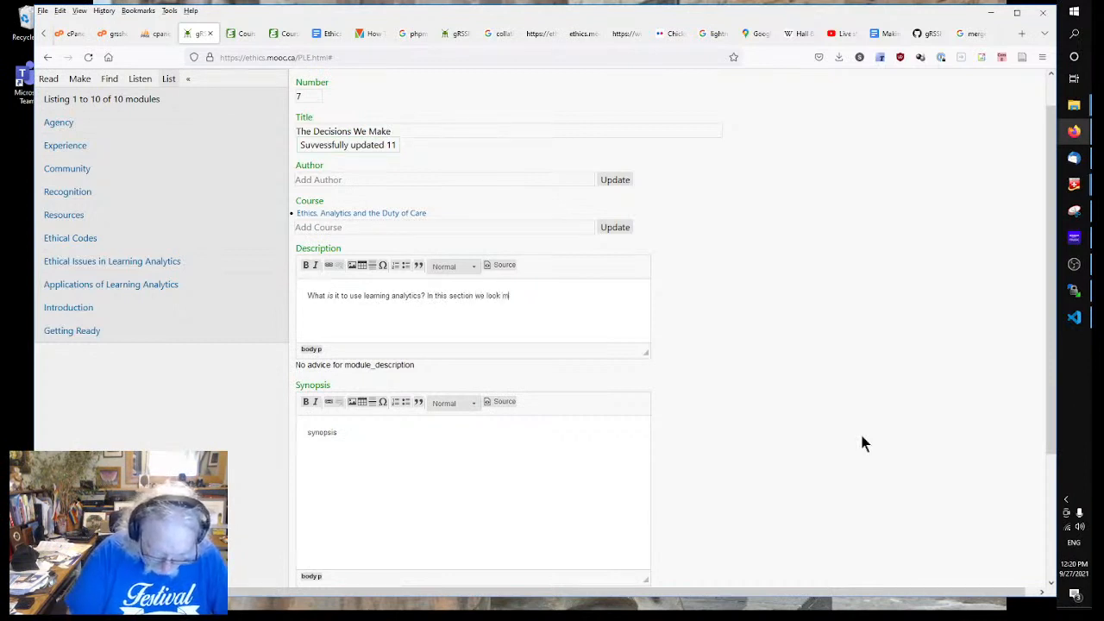
type("ore closely")
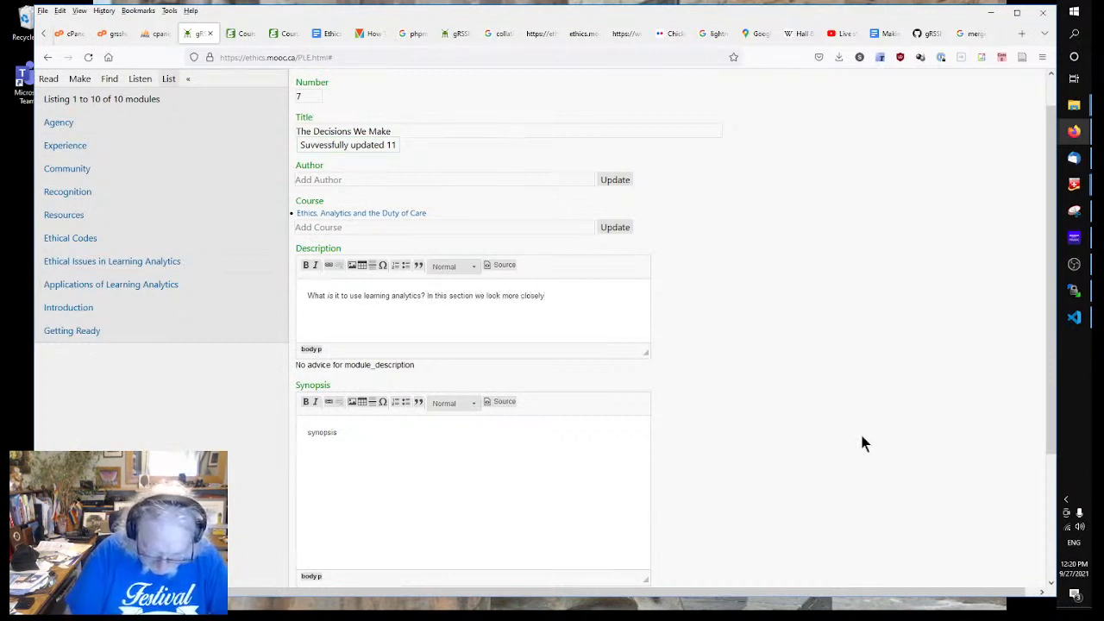
type(" at the nature of artificial")
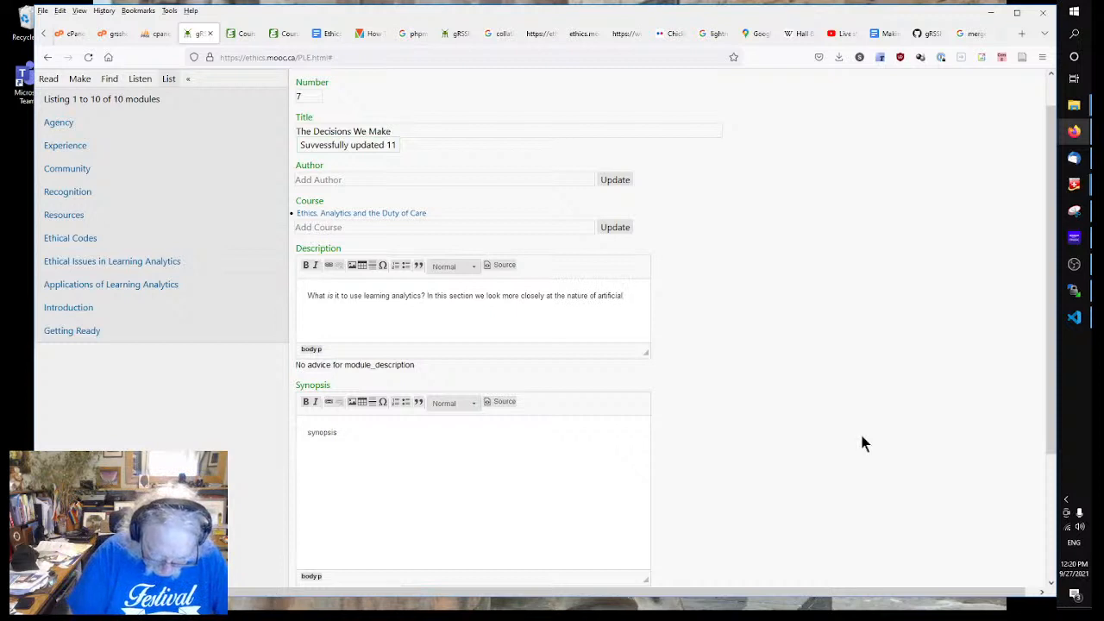
type(" intelligence ")
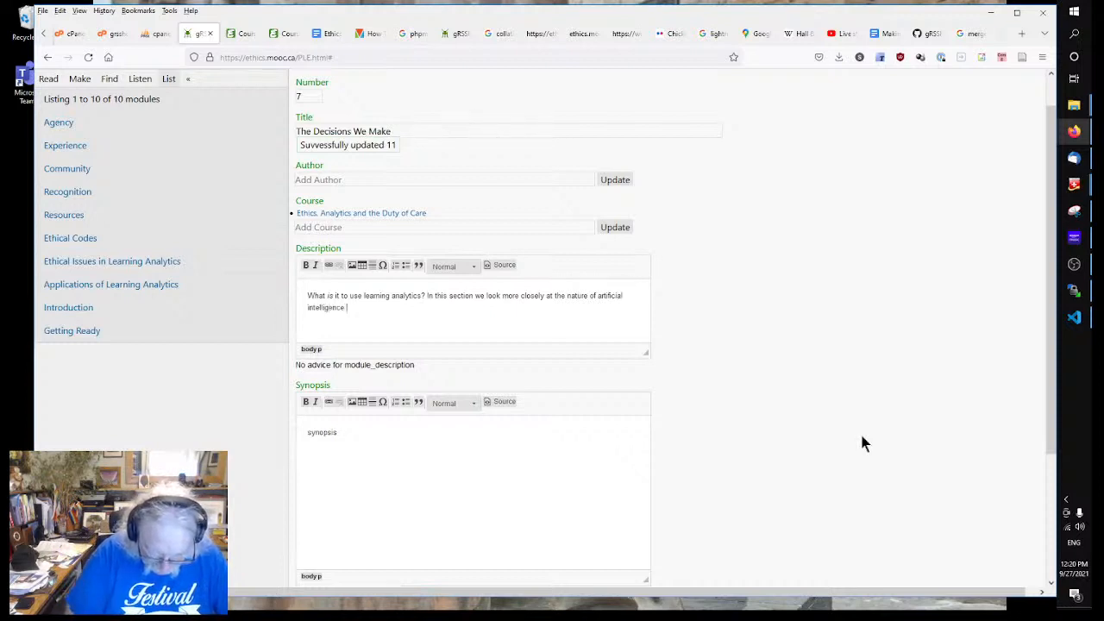
type("and machine learn")
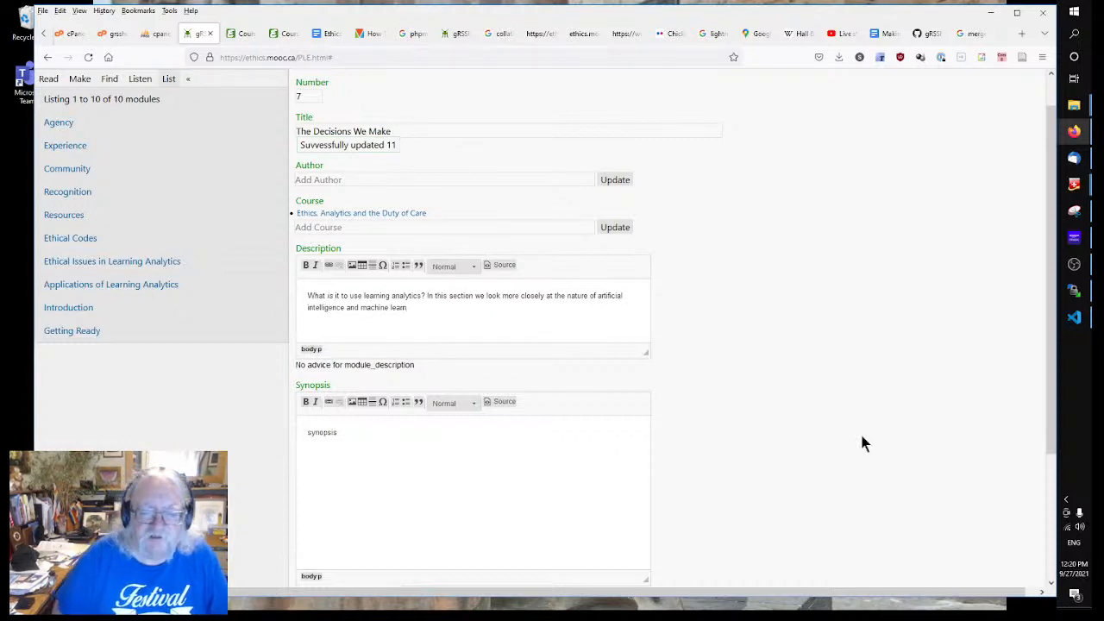
type("ing in order to")
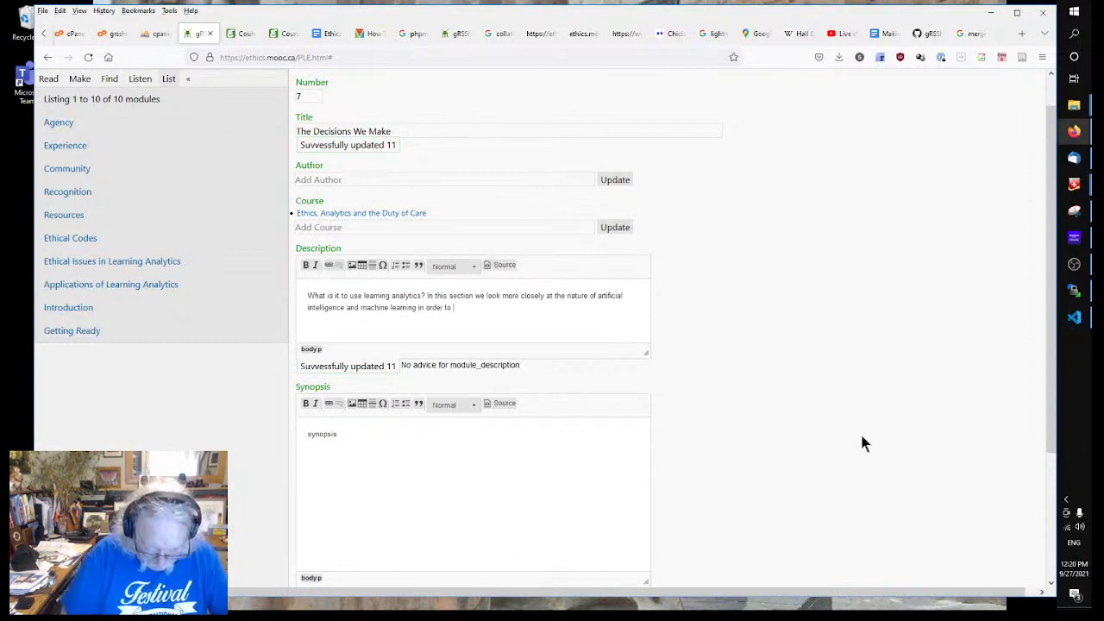
type("understand")
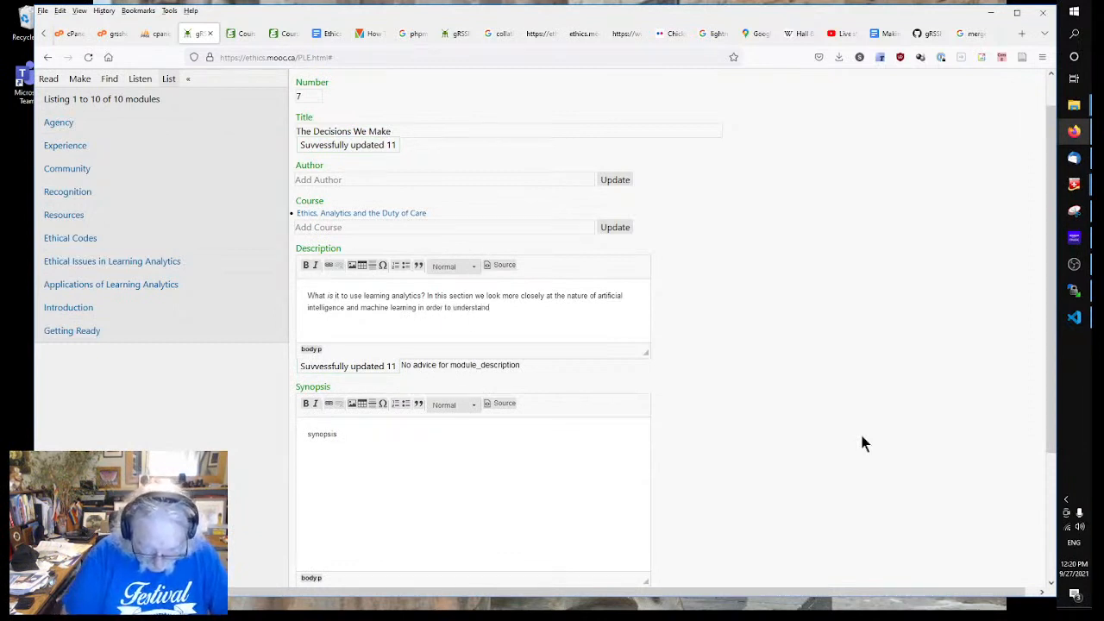
type(" where the decisio")
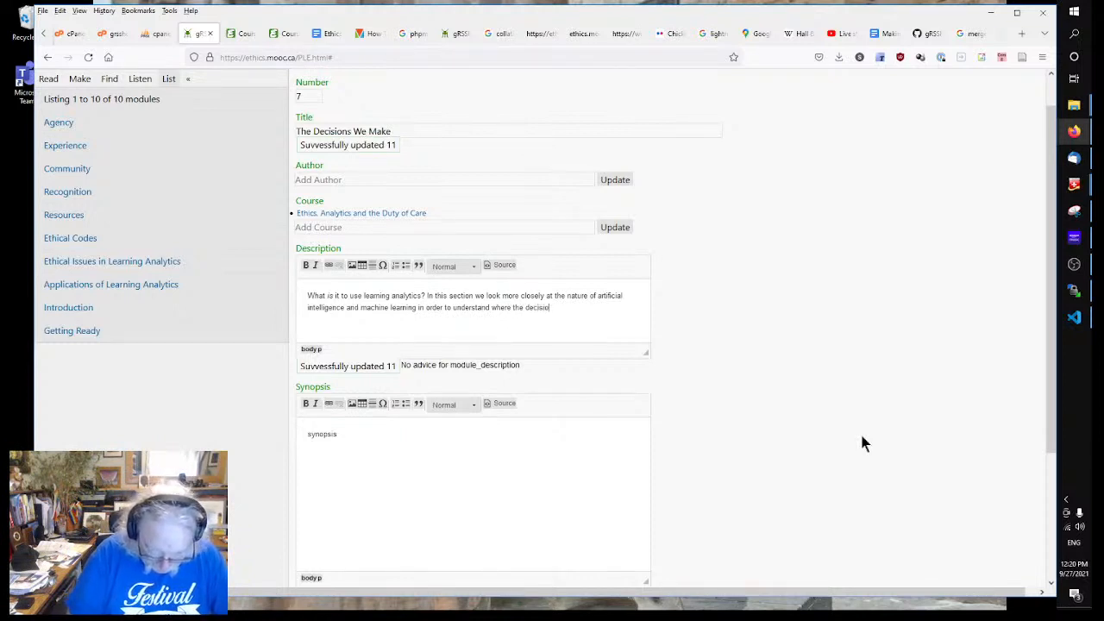
type("ns we make have an ethical outcome.")
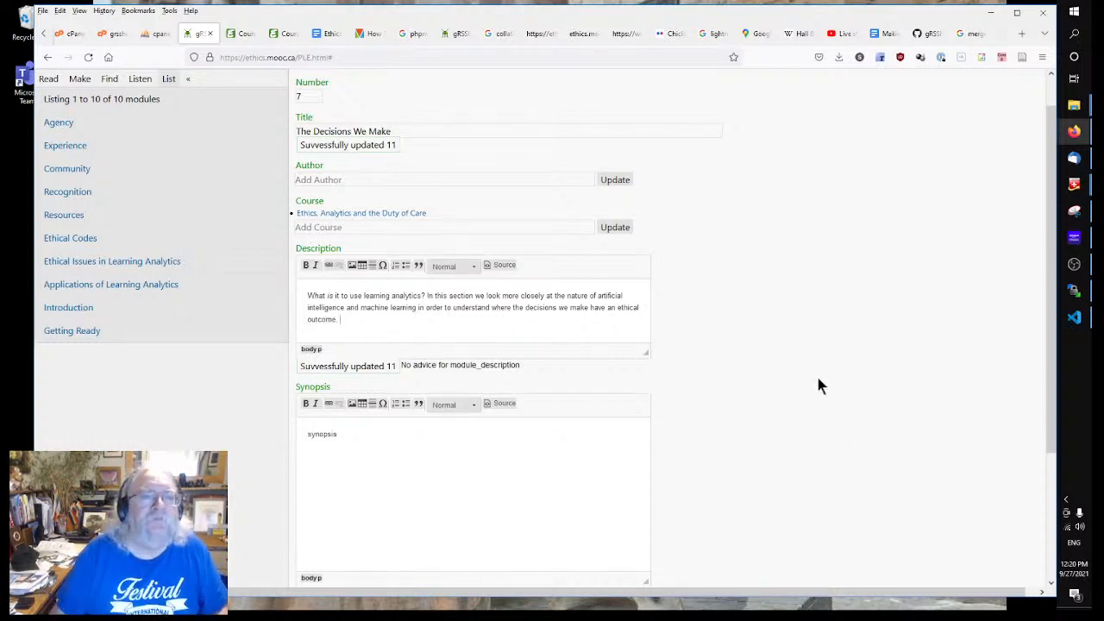
left_click(330, 33)
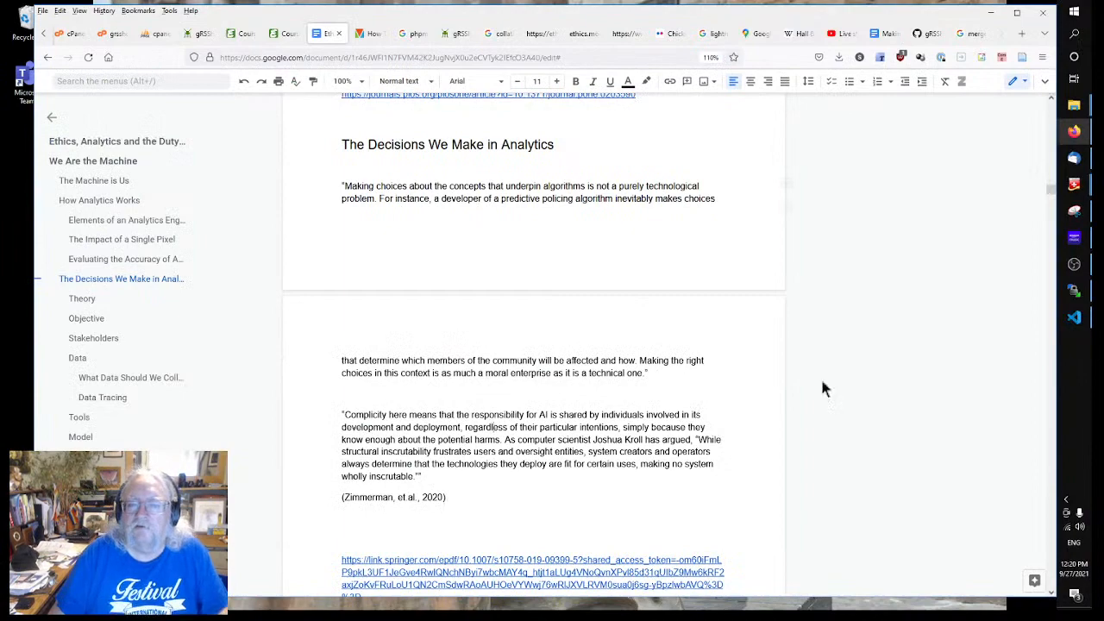
Step: Read through the Theory and Objective sections of The Decisions We Make in Analytics outline
scroll(526, 385, "down", 2)
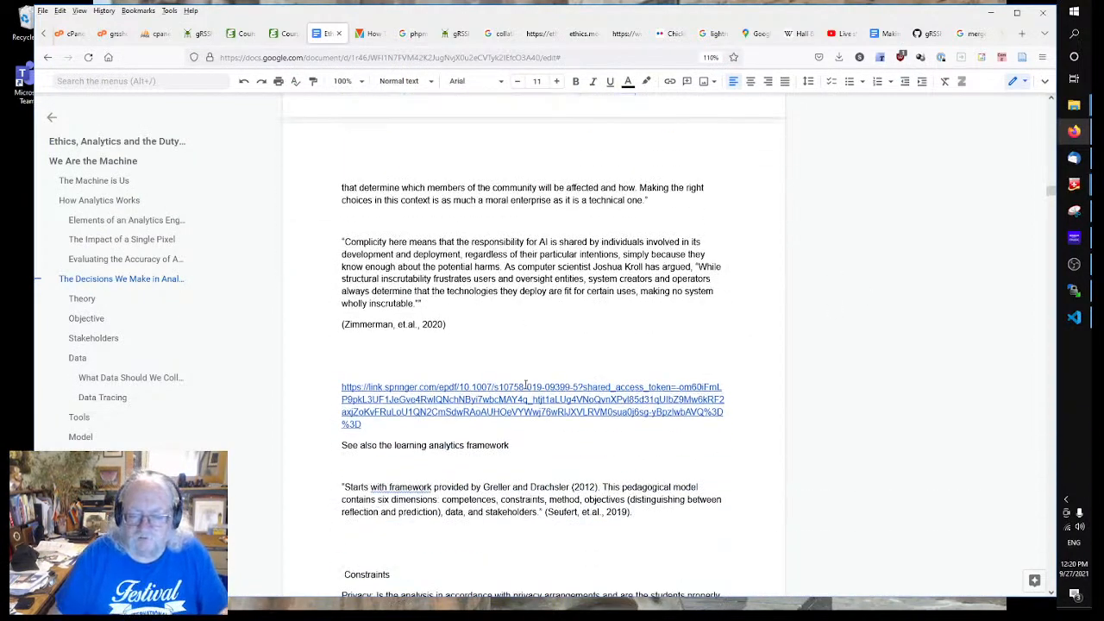
scroll(526, 385, "down", 2)
left_click(523, 383)
scroll(470, 367, "down", 2)
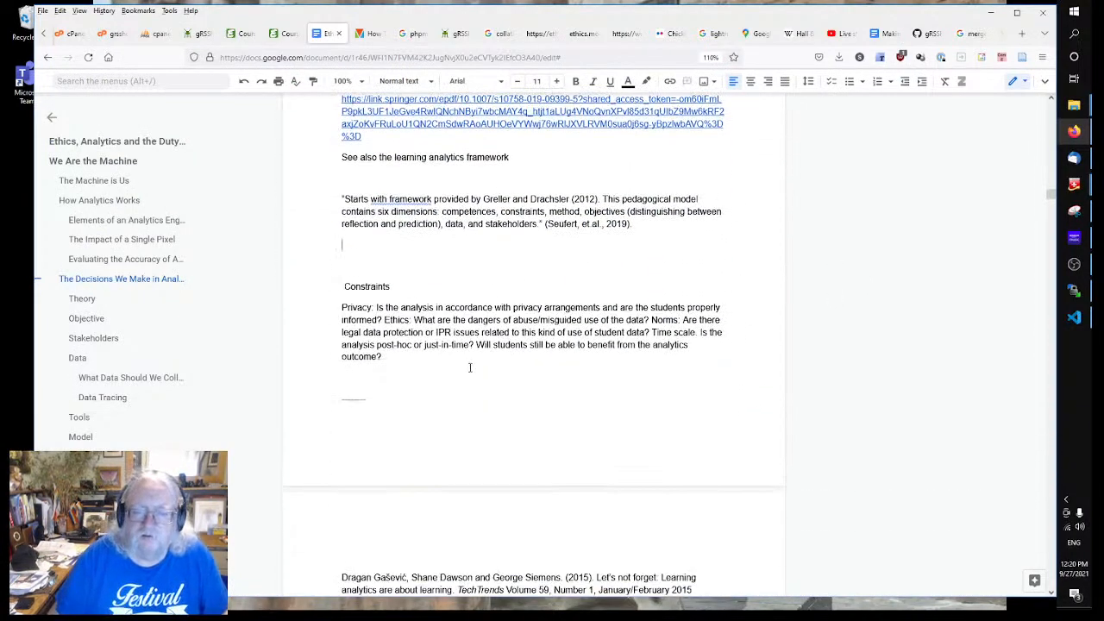
scroll(470, 368, "down", 4)
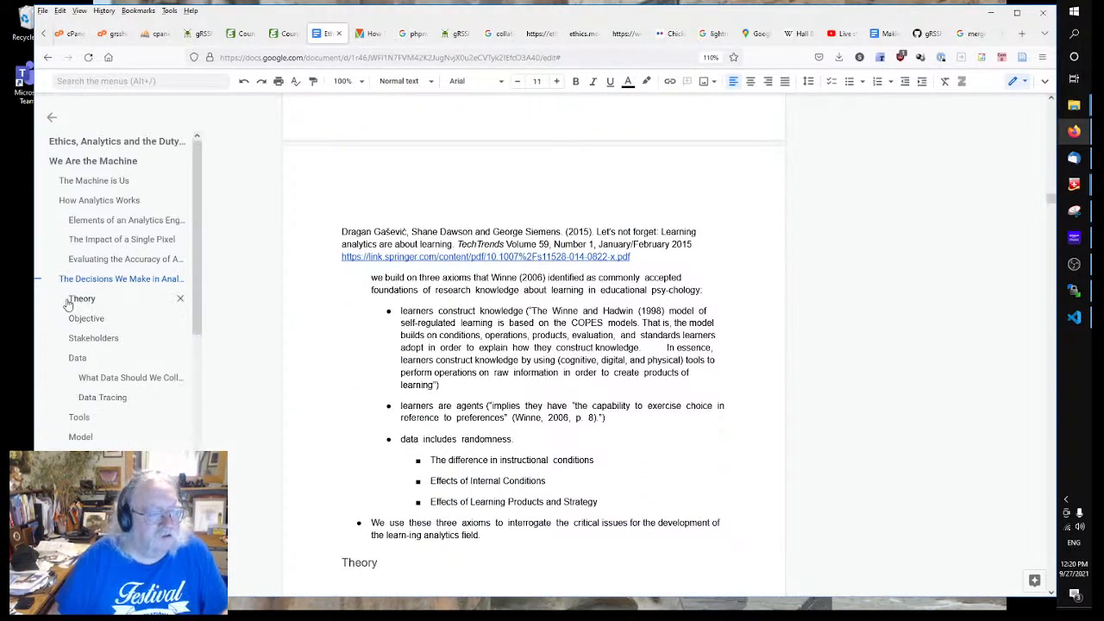
left_click(80, 299)
left_click(365, 306)
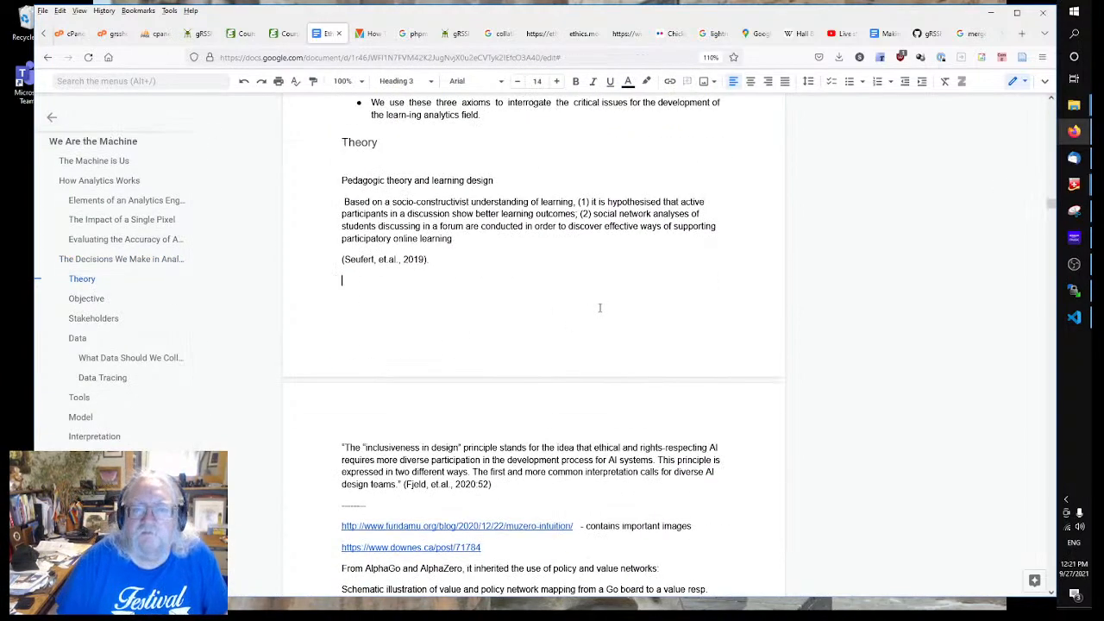
scroll(529, 318, "down", 5)
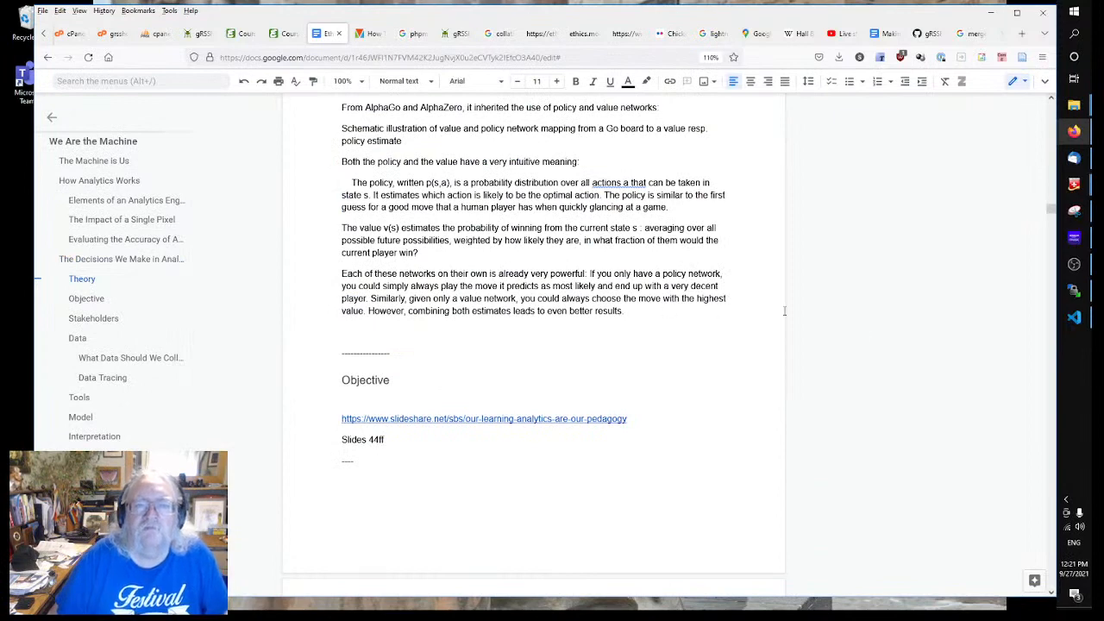
scroll(498, 326, "down", 2)
scroll(168, 323, "down", 2)
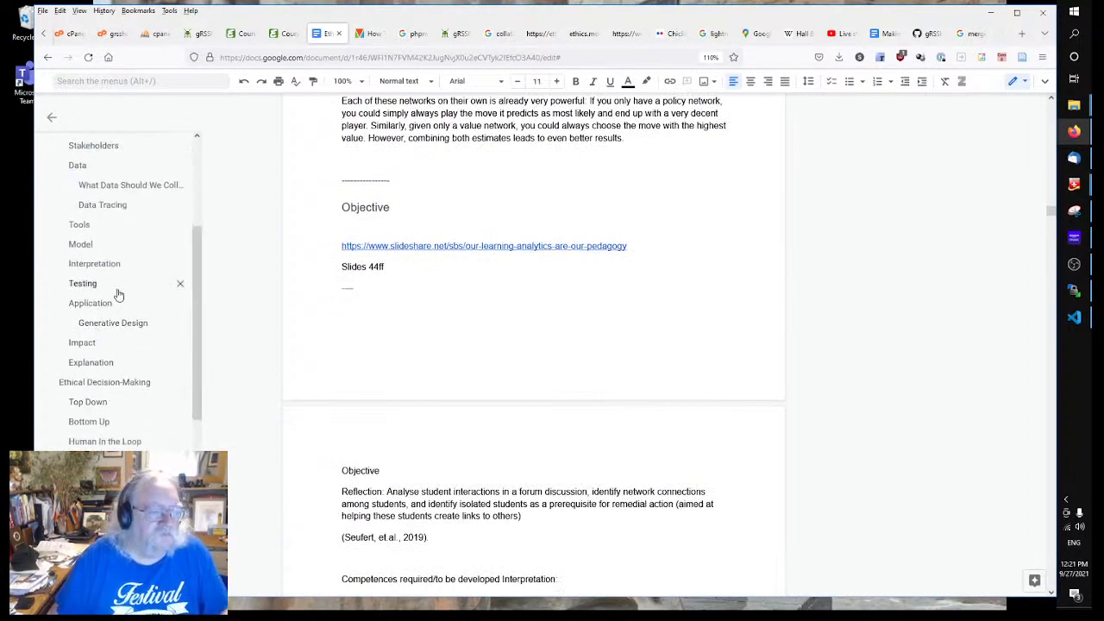
scroll(115, 293, "up", 1)
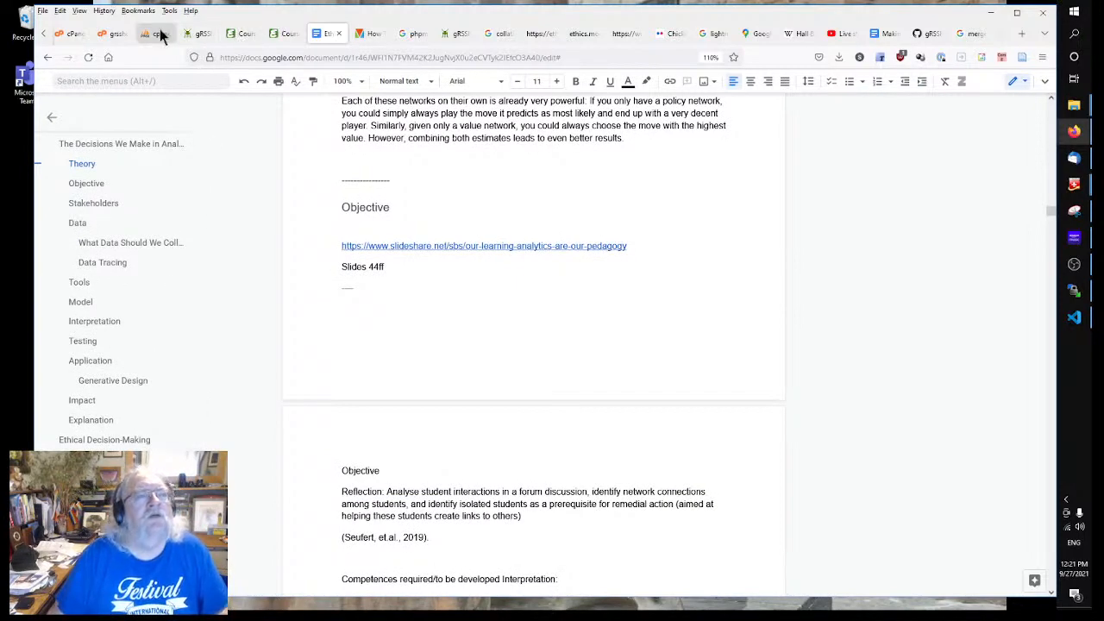
Step: Add 'look at the entire lifecycle of analytics application, including but not limited to' to the description
left_click(193, 33)
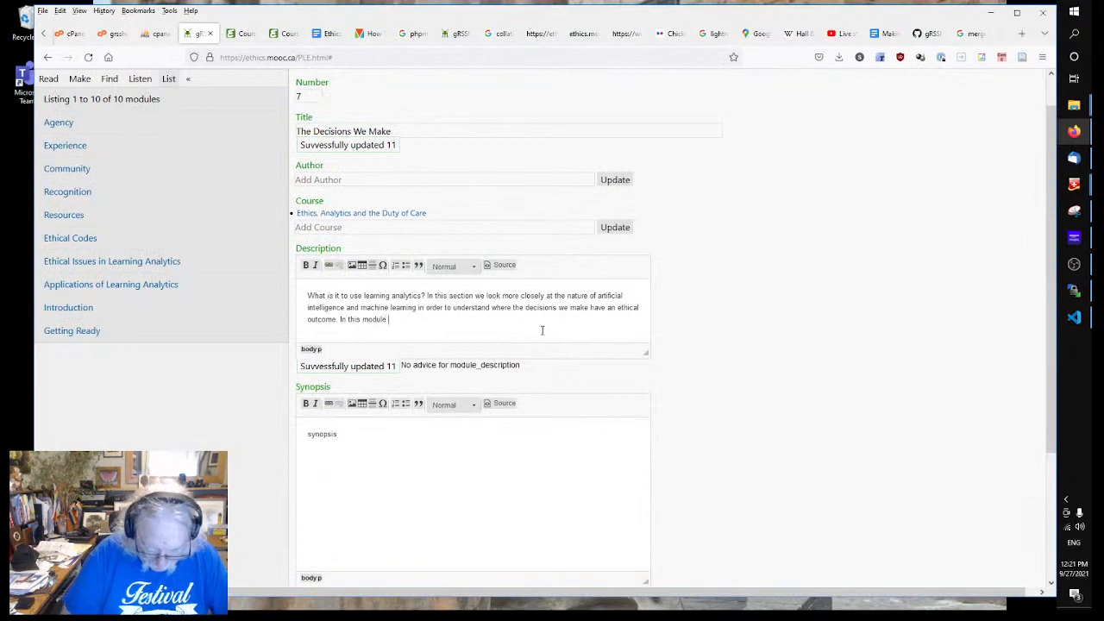
type("look at the entir")
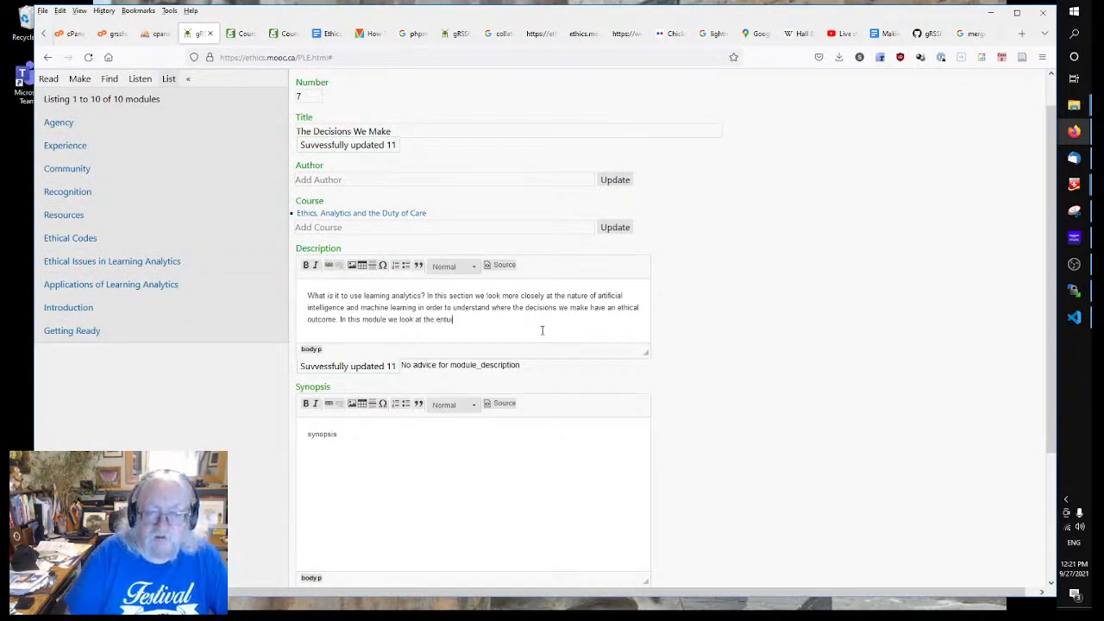
key("BackSpace")
key("BackSpace")
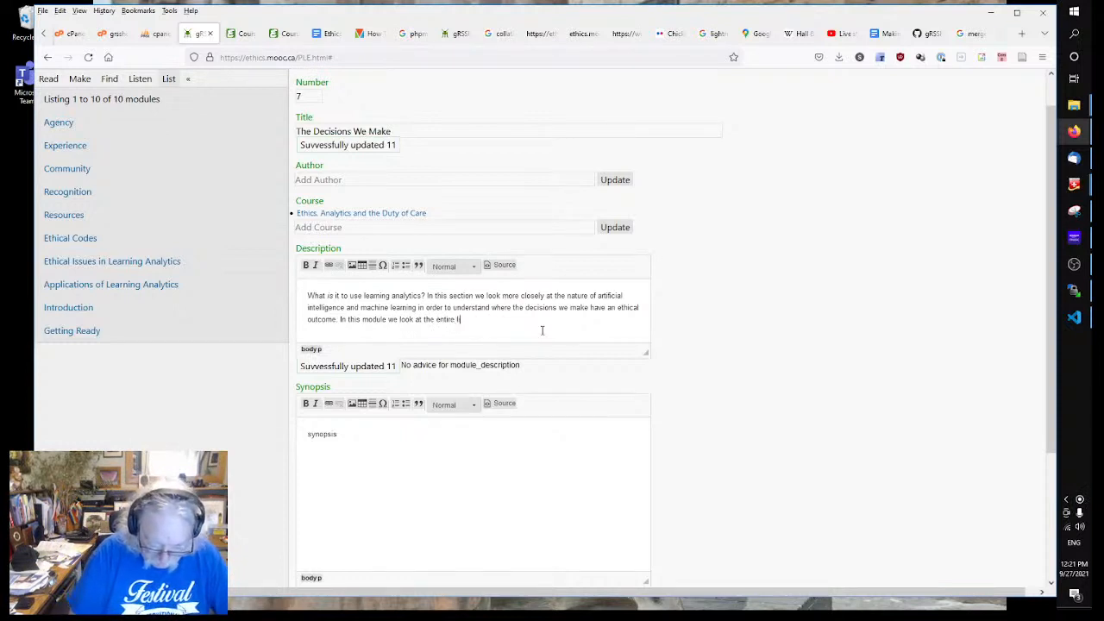
type("ire lifecycle")
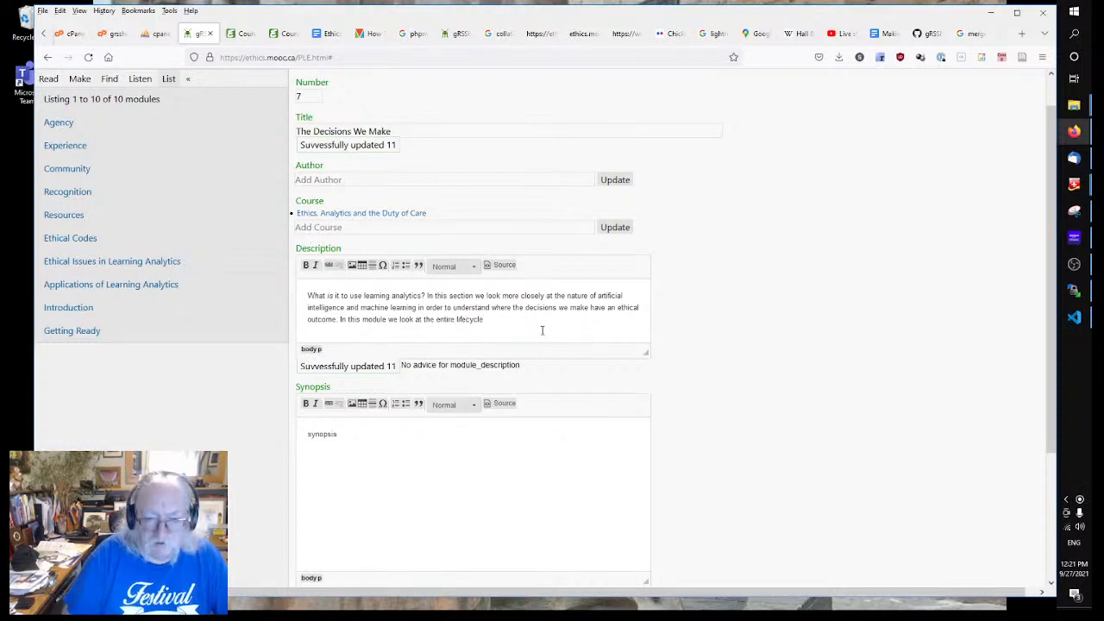
type(" of a")
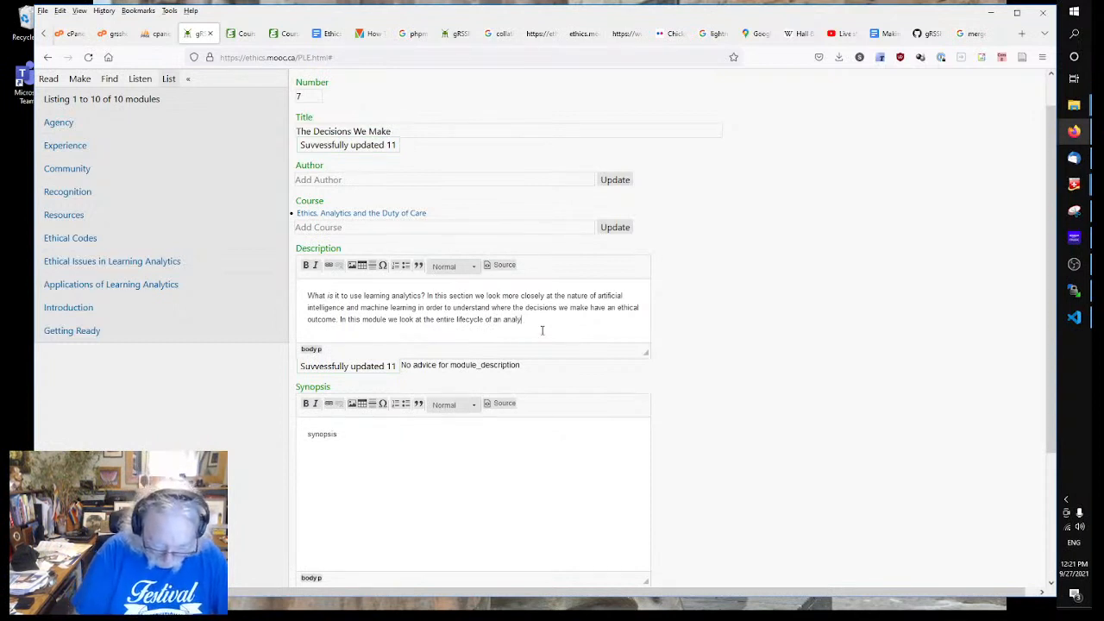
type("nalytics appli")
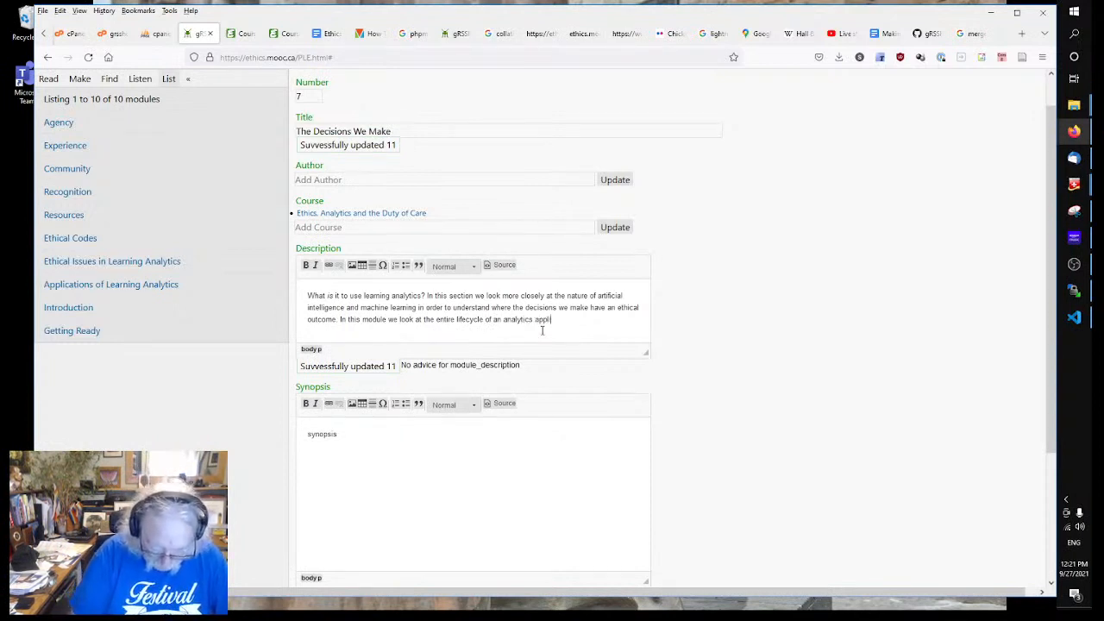
type("cation.")
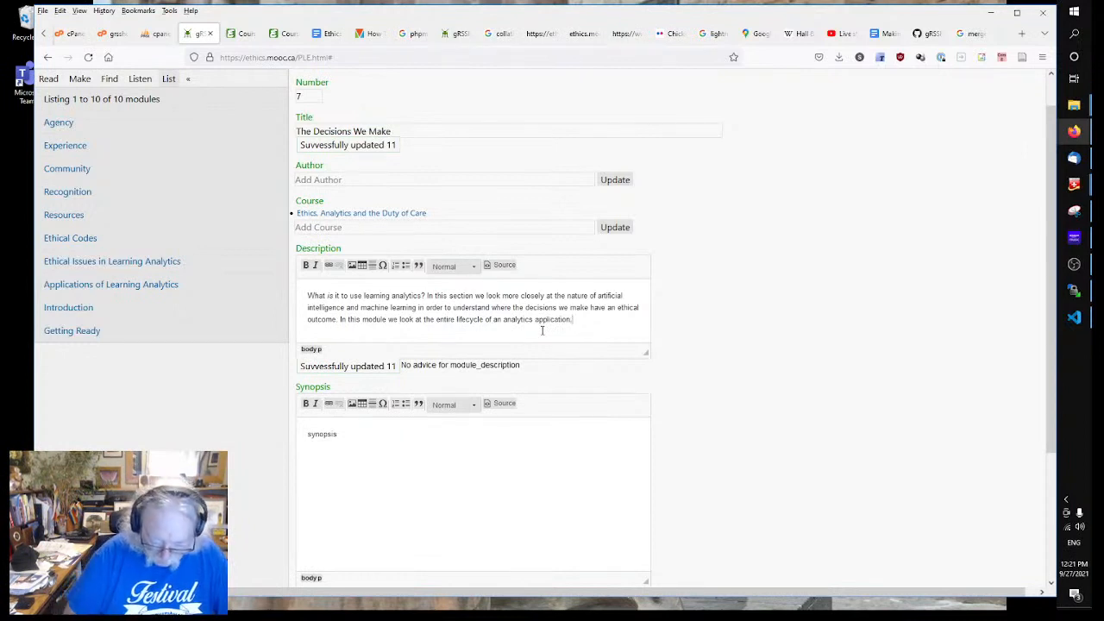
key("BackSpace")
type(", including")
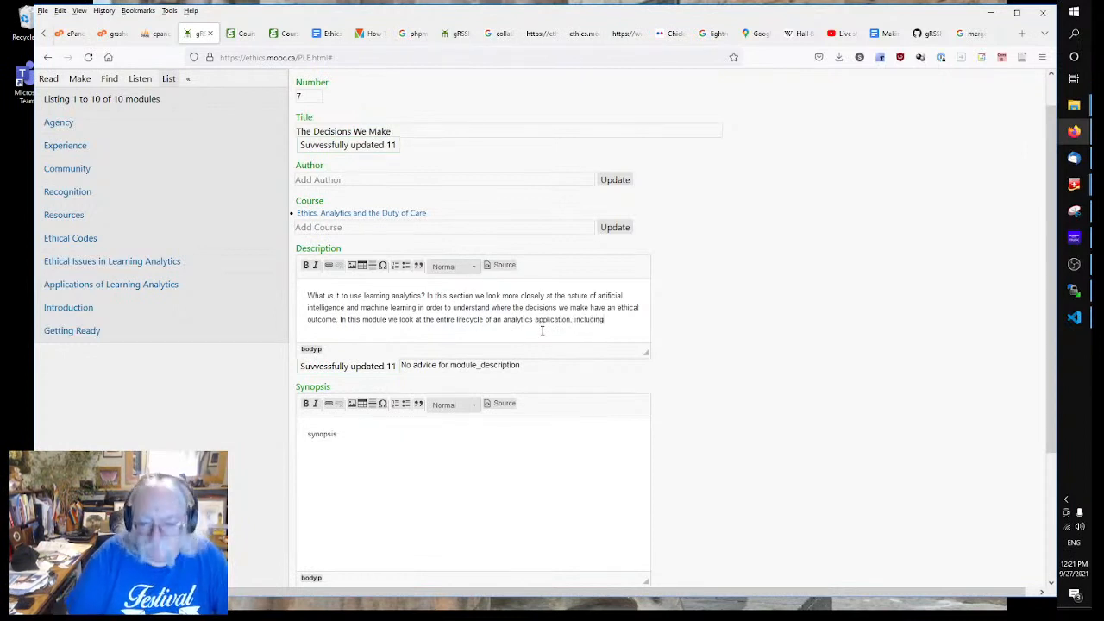
key("BackSpace")
key("BackSpace")
key("BackSpace")
key("BackSpace")
key("BackSpace")
key("BackSpace")
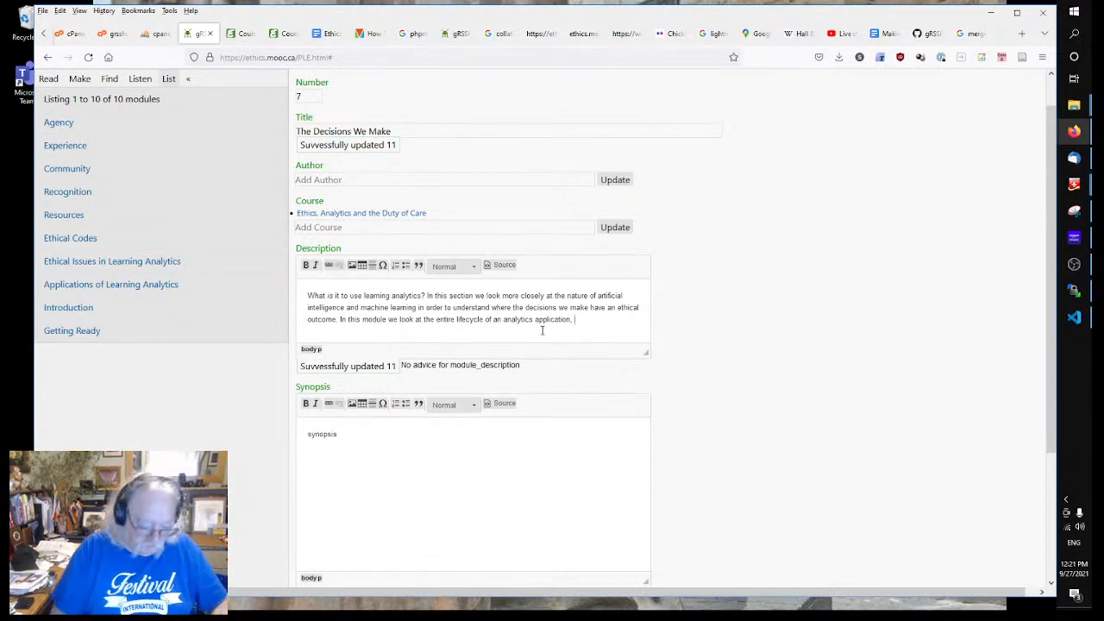
type("including b")
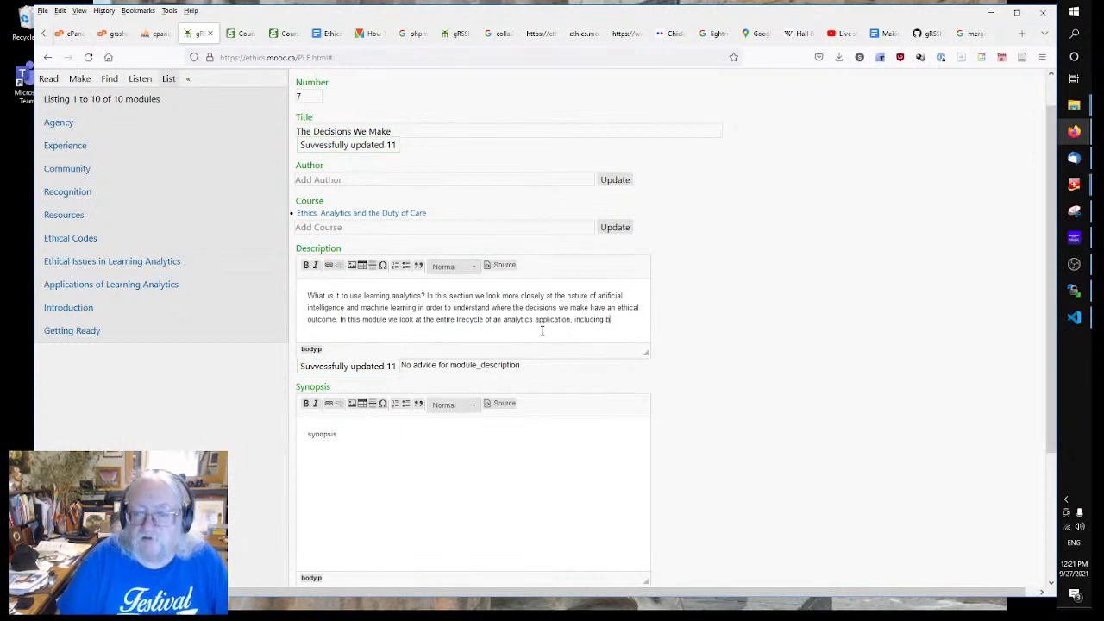
type("ut n")
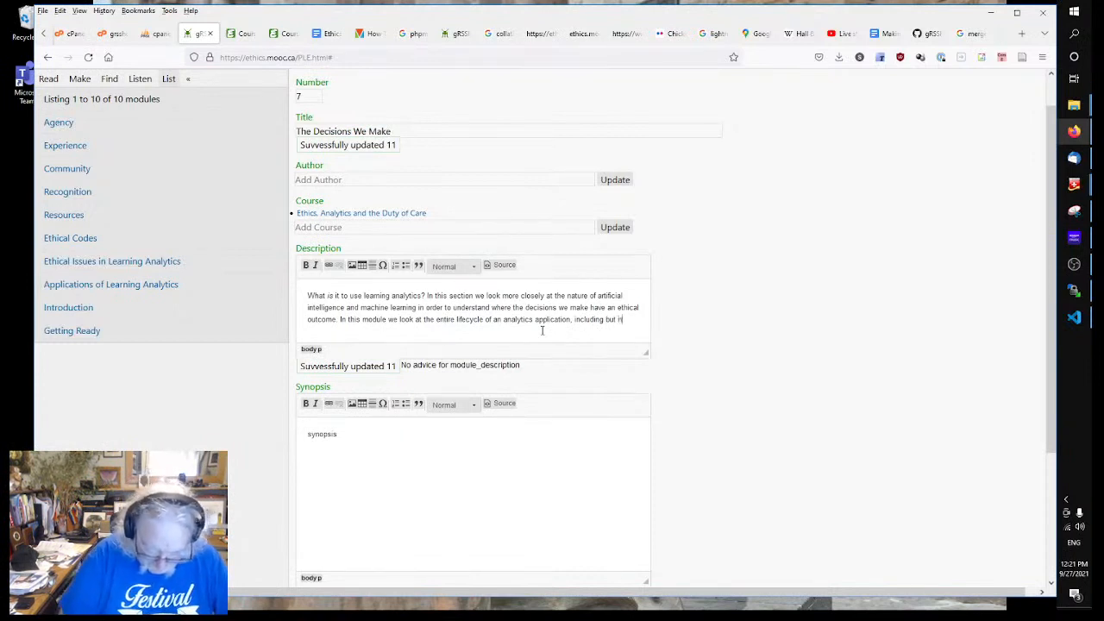
type("ot limited to")
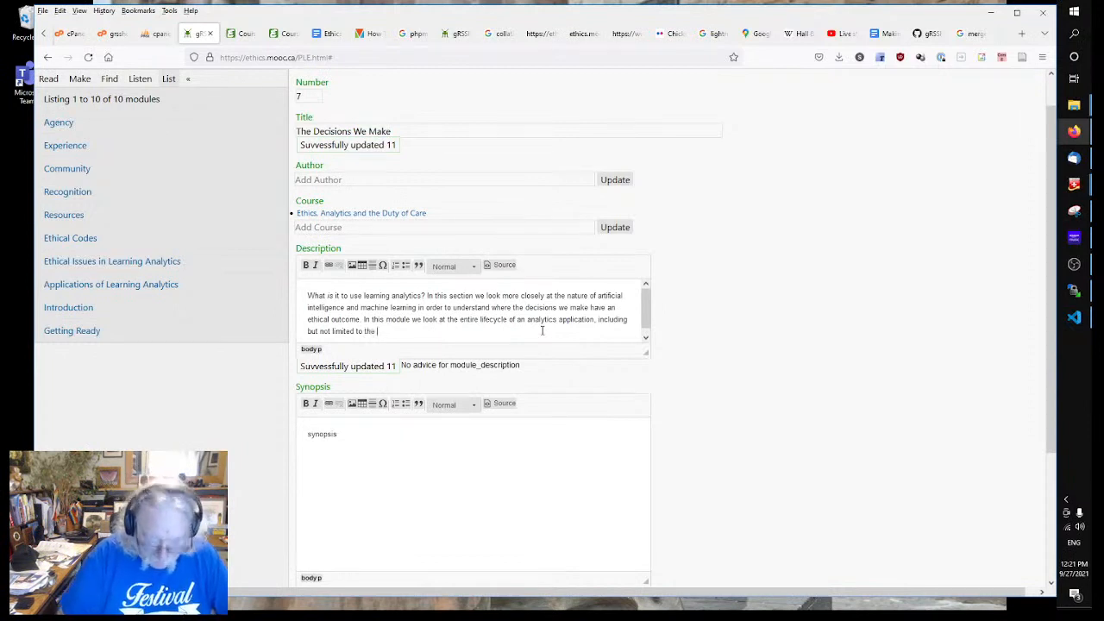
Step: End it with 'the framing of the problem, the data set, application and testing.' and open module 8, Experience
type("the fram")
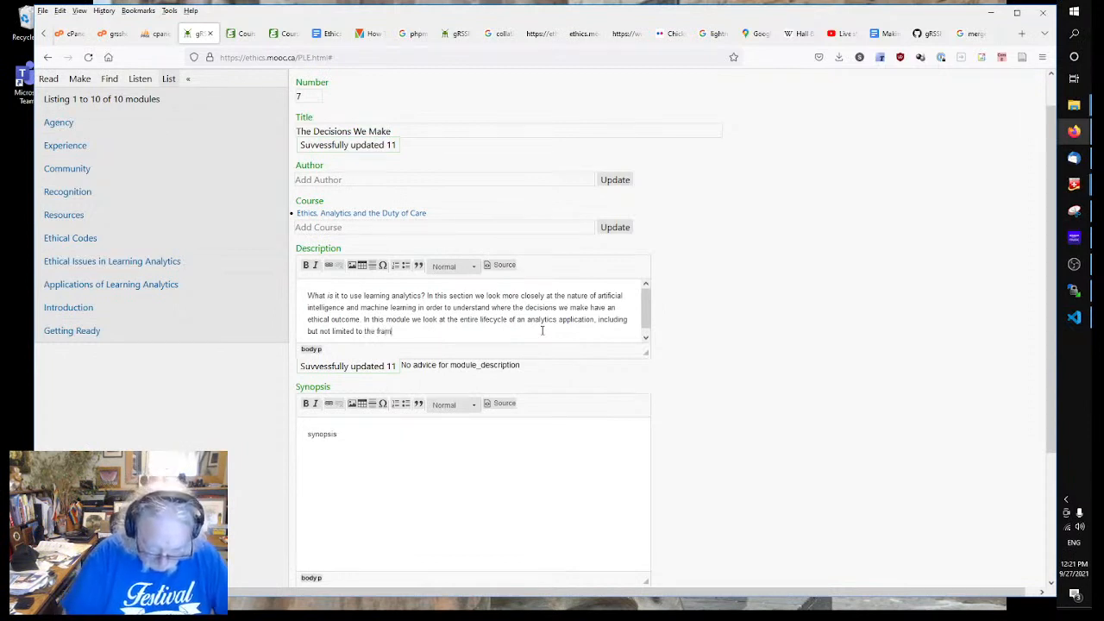
type("ing of the problem.")
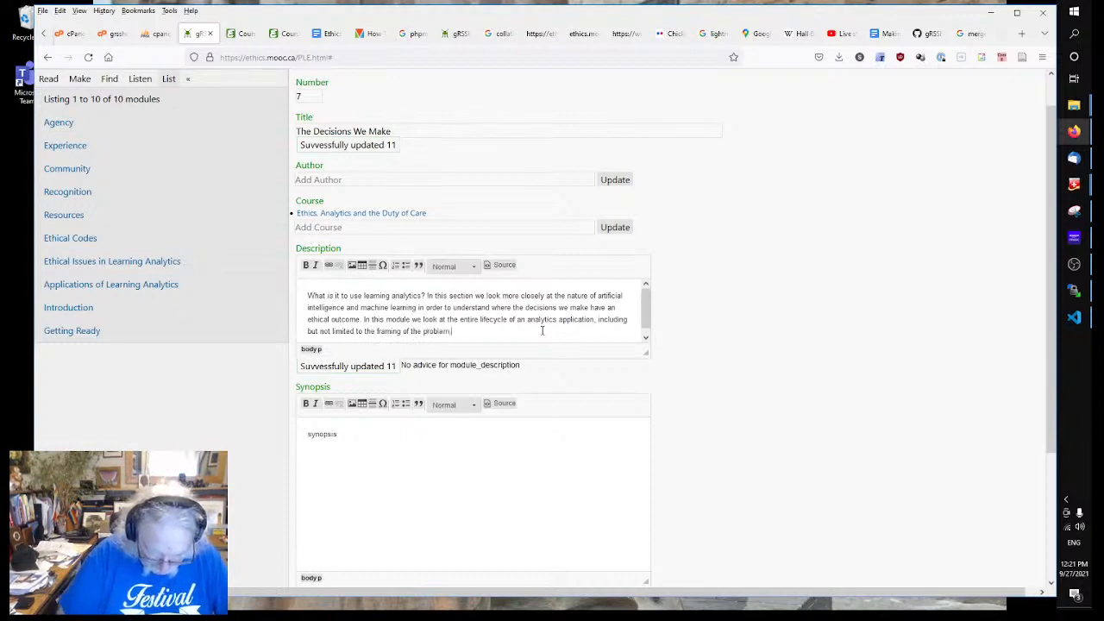
key("BackSpace")
type(", the dat")
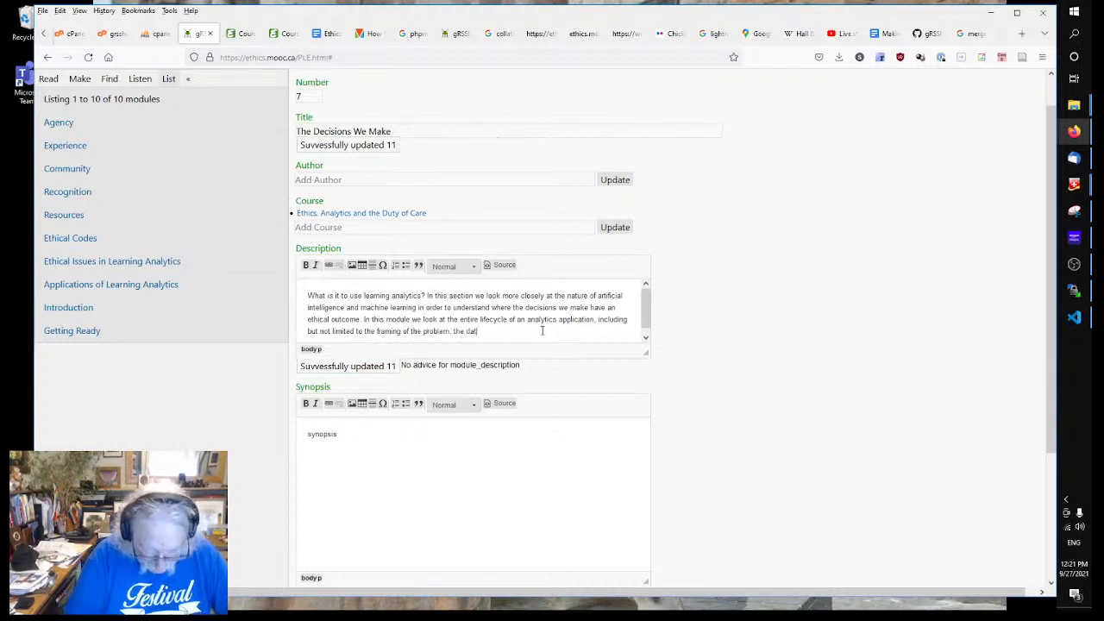
type("a set, ")
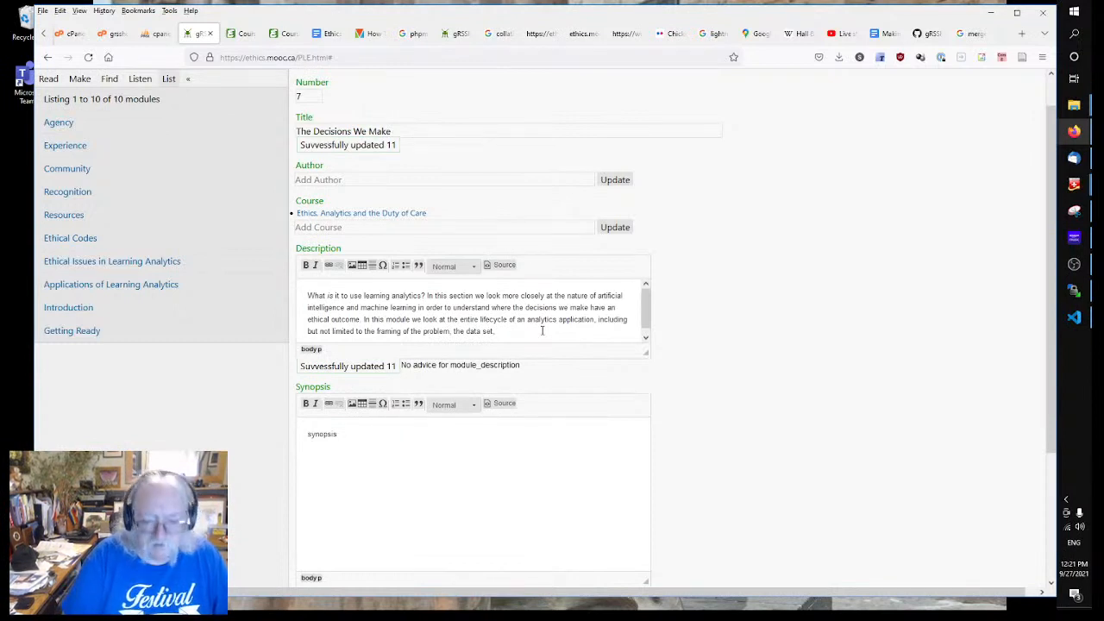
type("app")
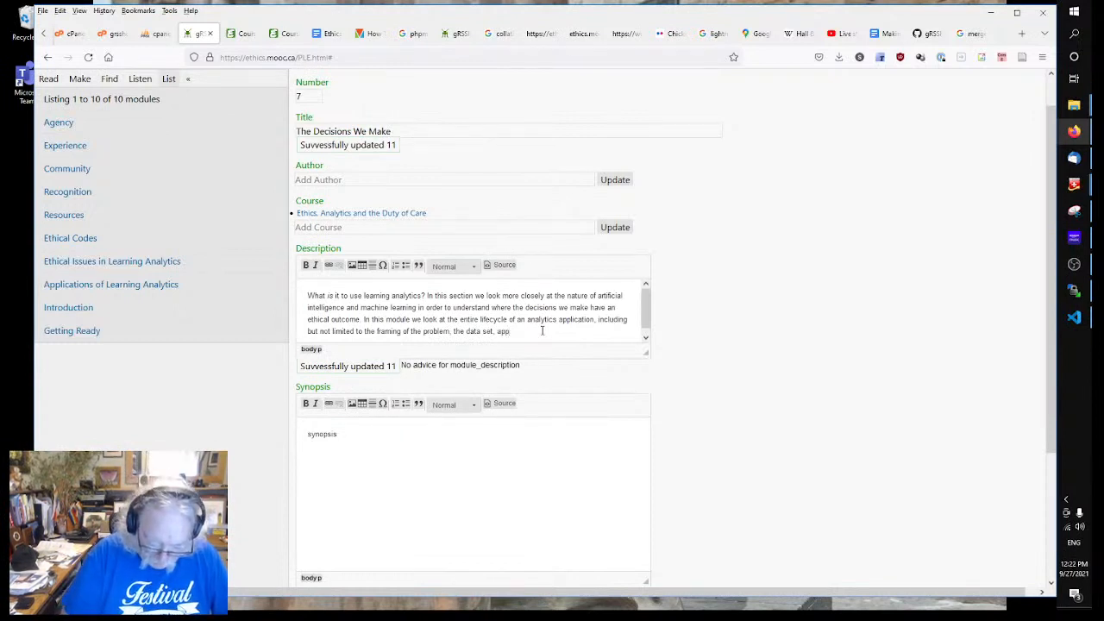
type("lication and")
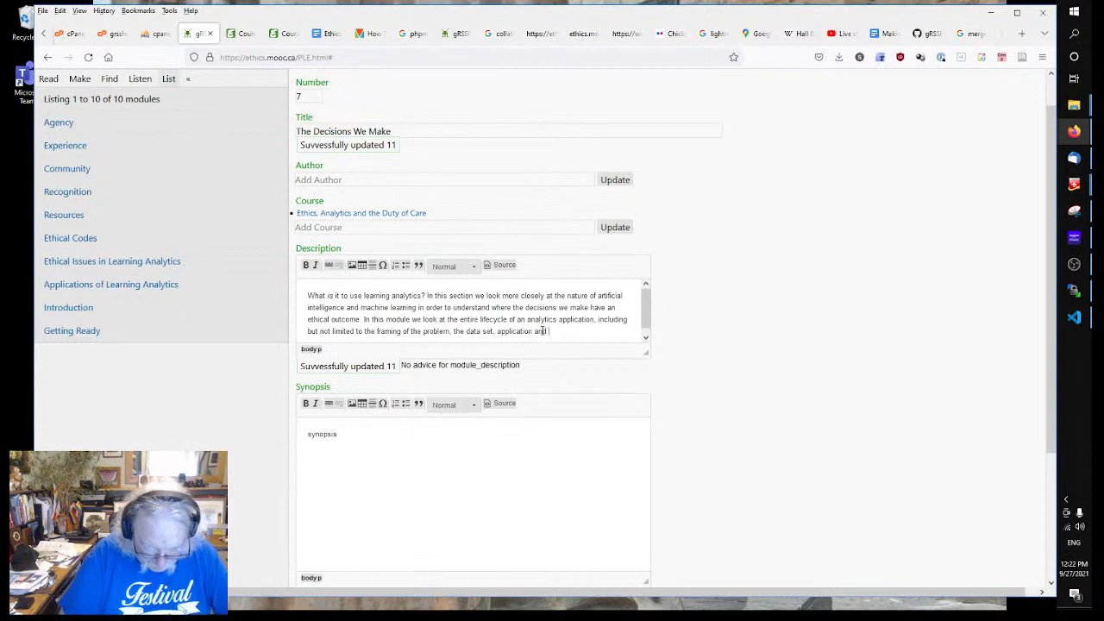
type(" testing.")
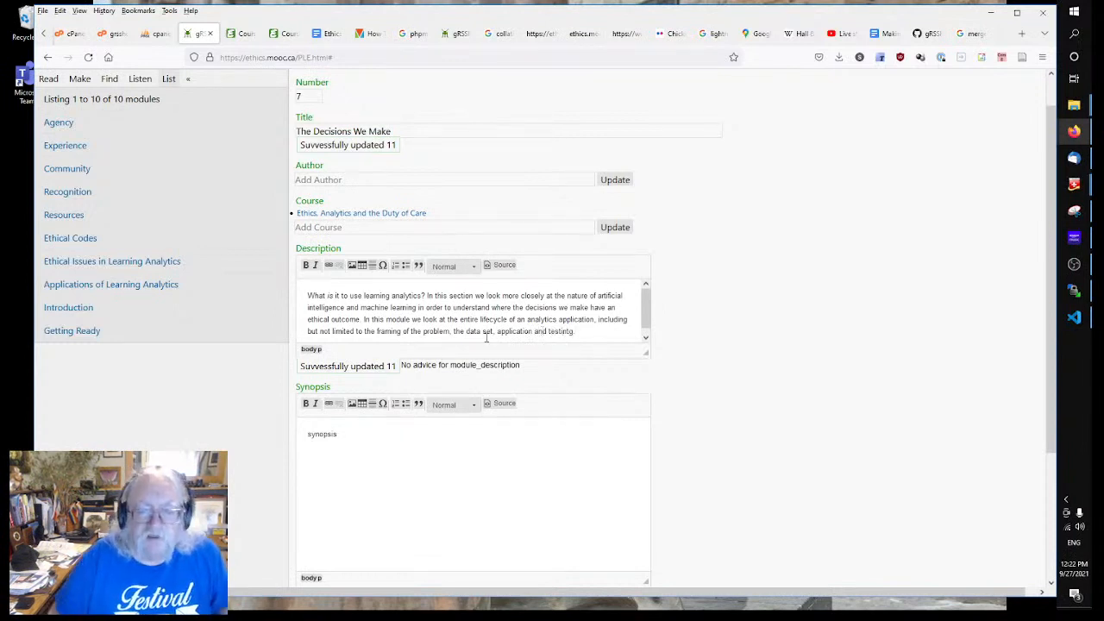
key("BackSpace")
key("BackSpace")
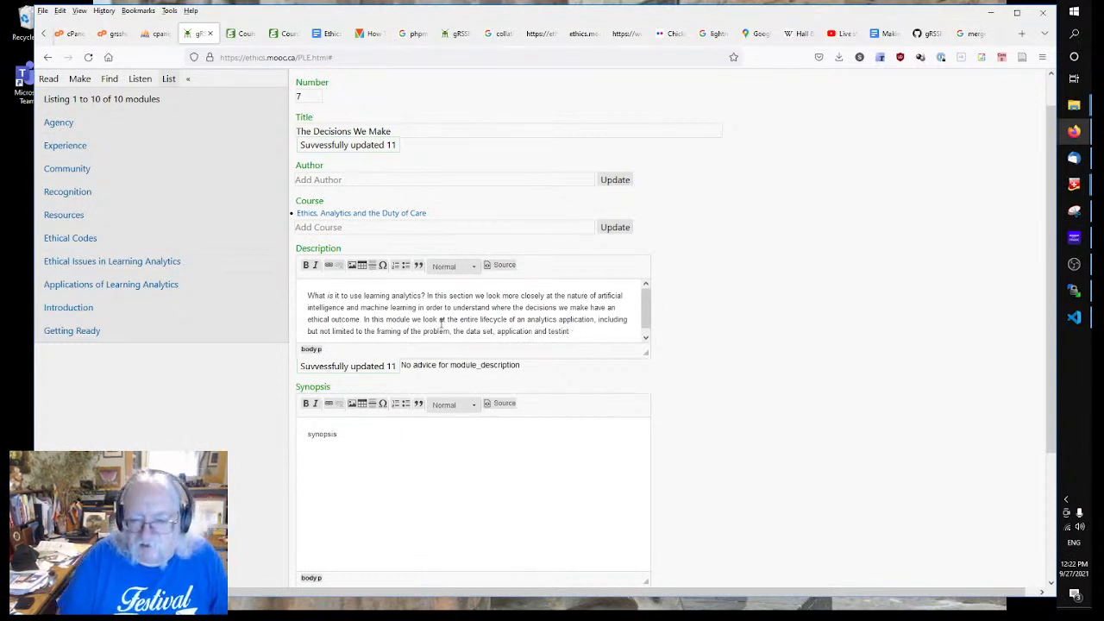
type("g.")
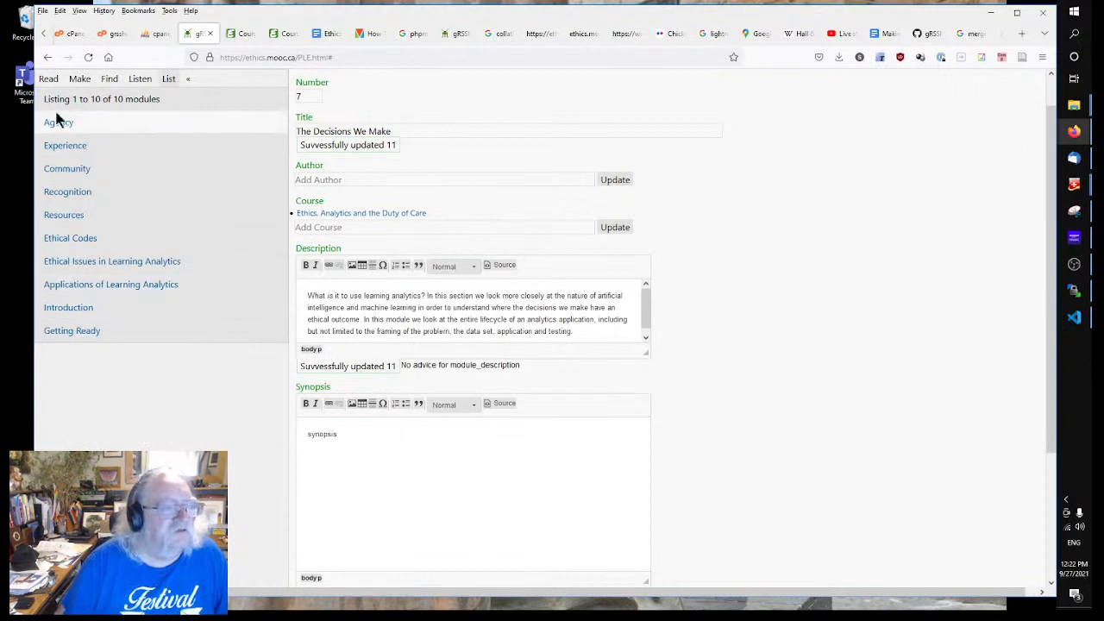
left_click(80, 170)
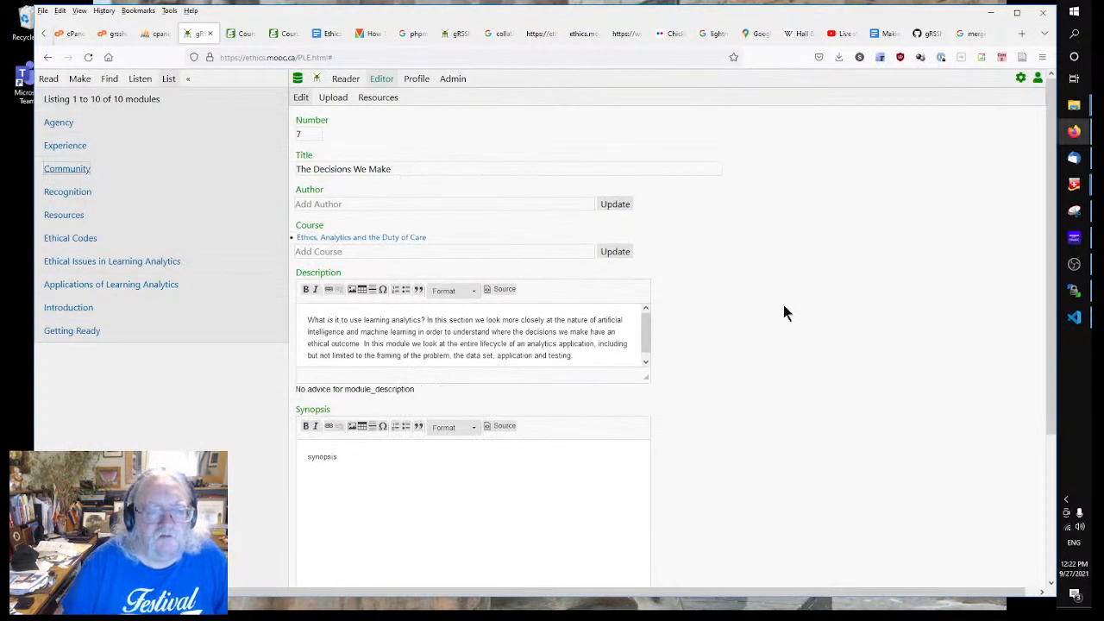
left_click(66, 147)
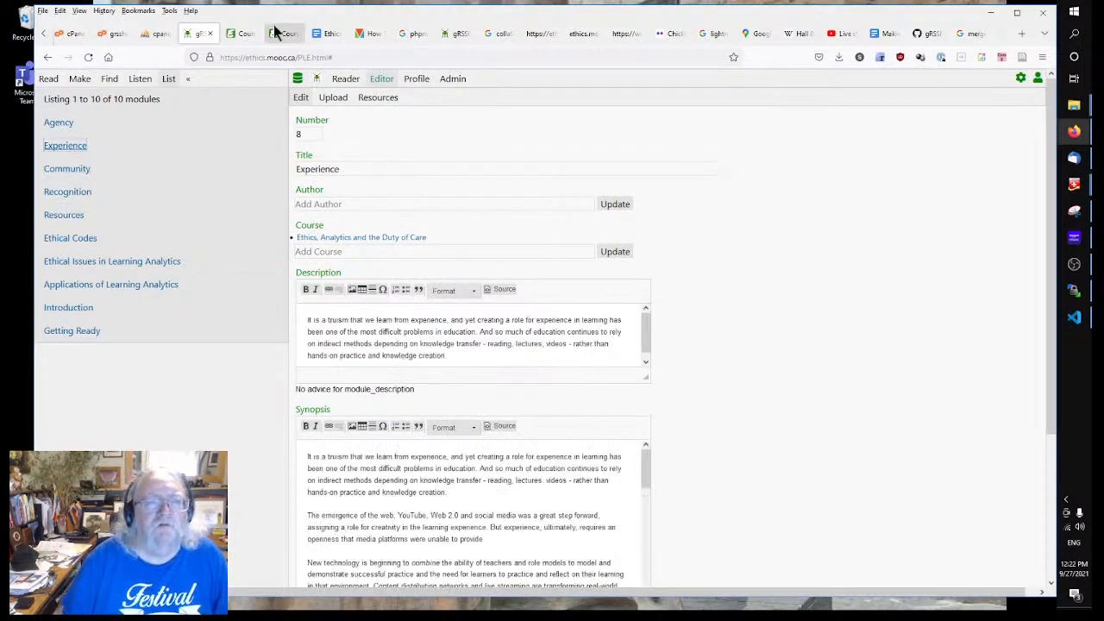
Step: Leave The Decisions We Make outline and return to the course contents page in Google Docs
left_click(334, 36)
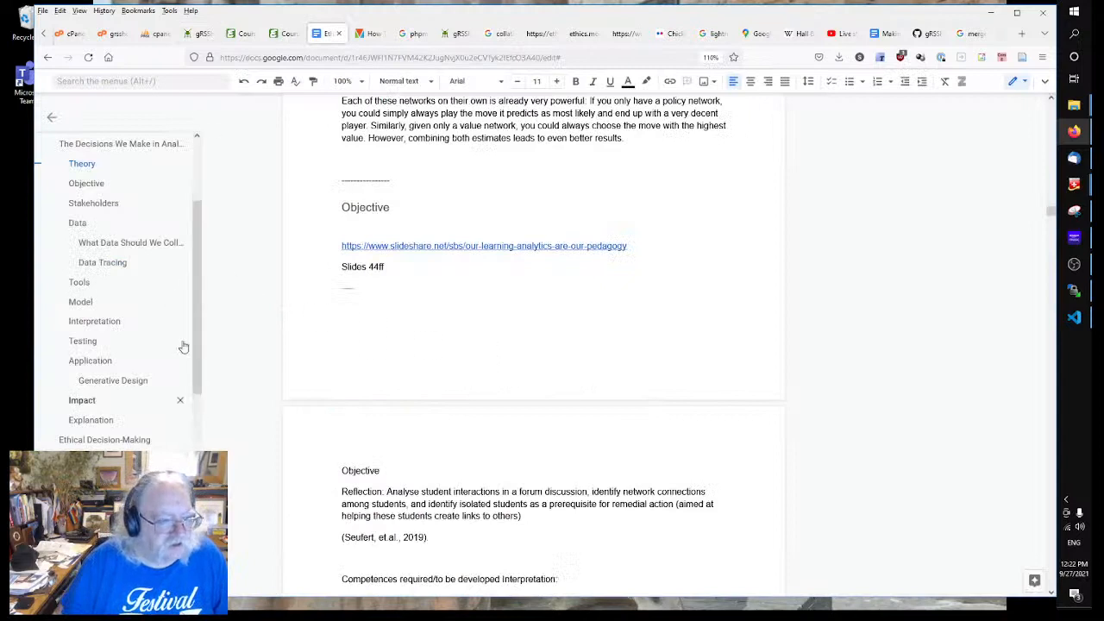
scroll(172, 165, "up", 3)
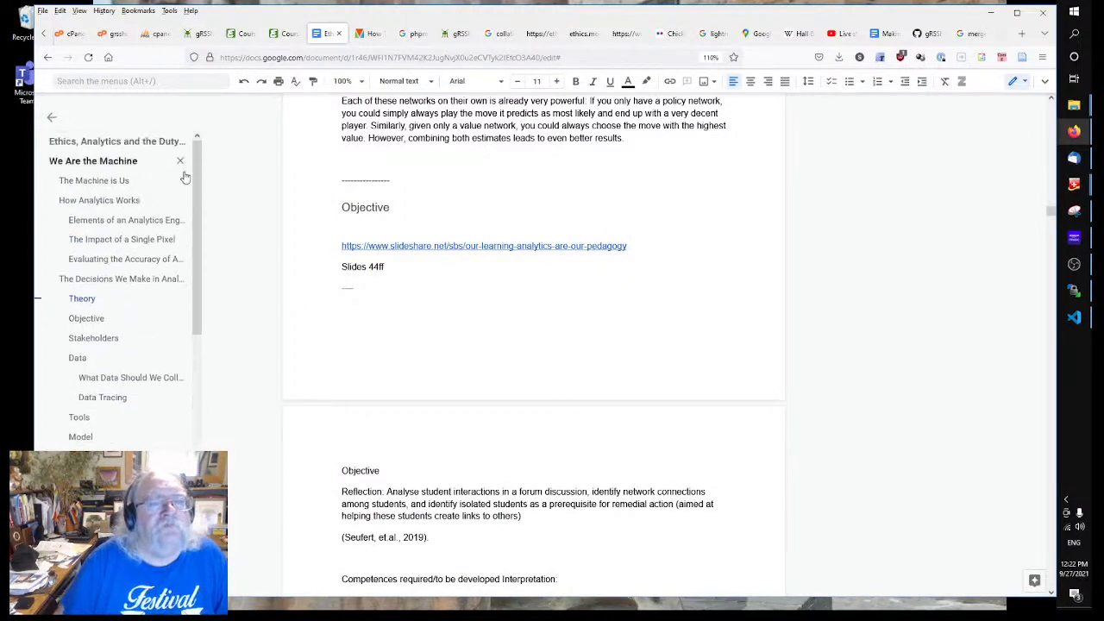
left_click(808, 267)
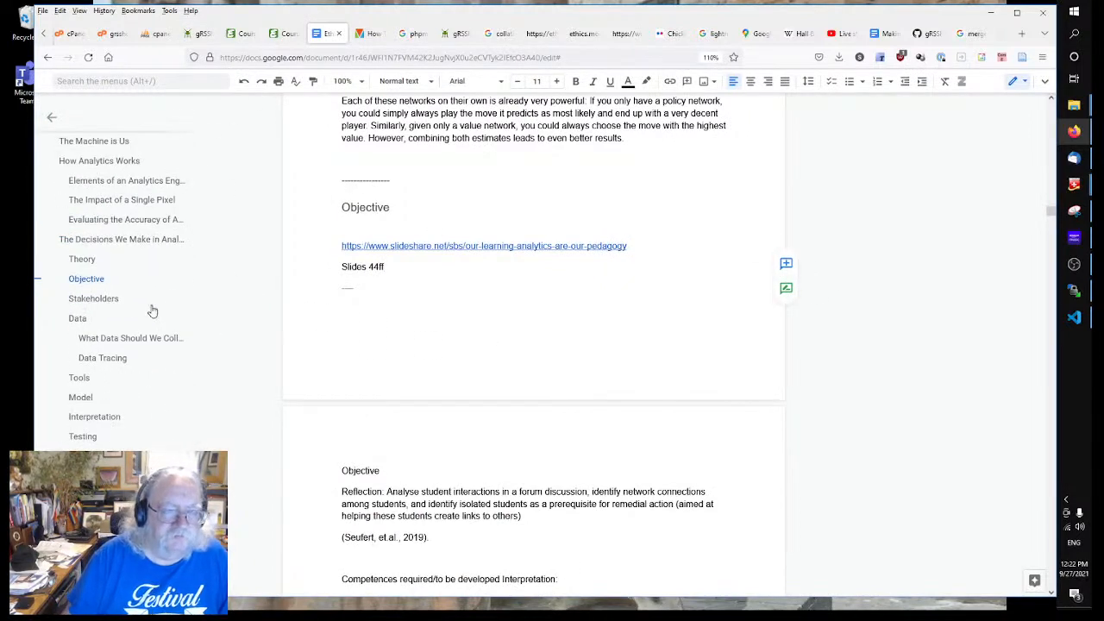
scroll(100, 298, "up", 3)
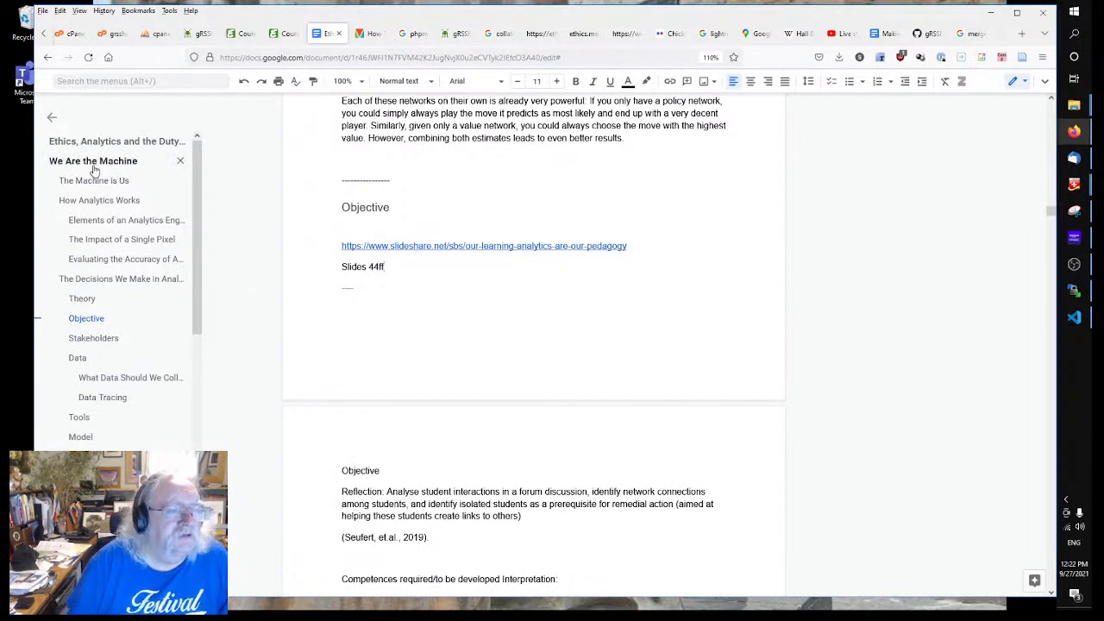
left_click(52, 116)
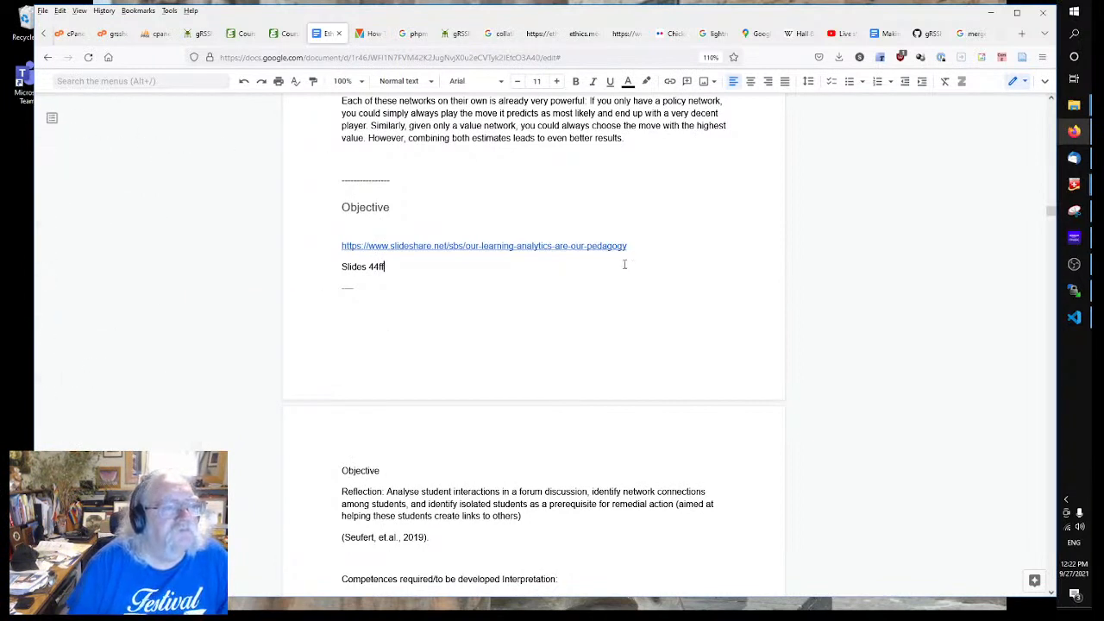
left_click(52, 117)
left_click(48, 57)
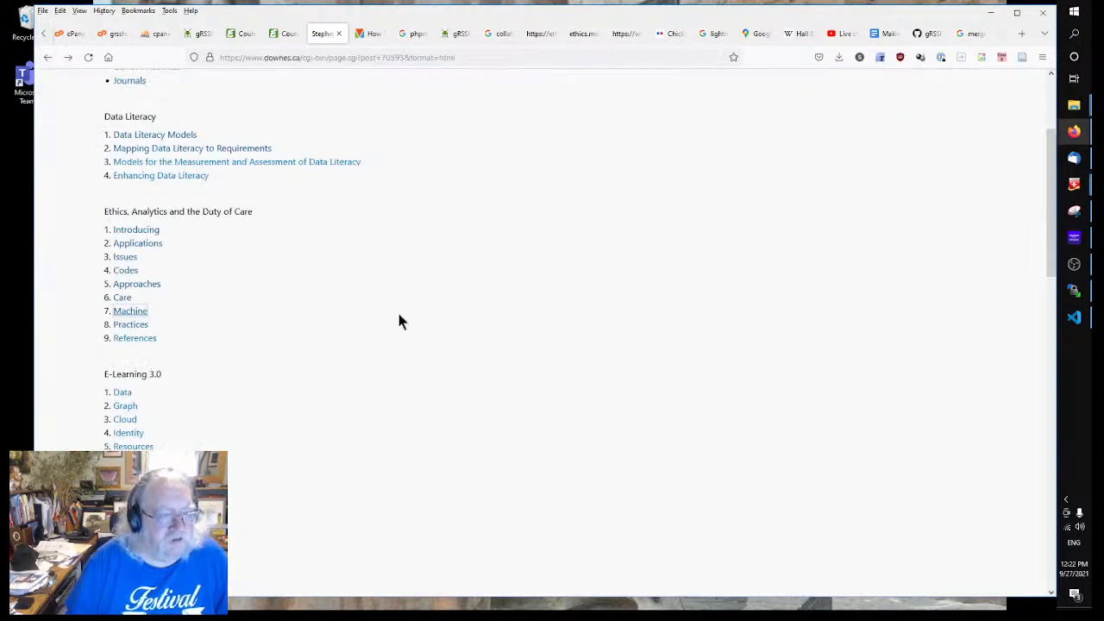
Step: Copy the Practices chapter heading 'Ethical Practices in Learning Analytics' and select module 8's Experience title
left_click(129, 326)
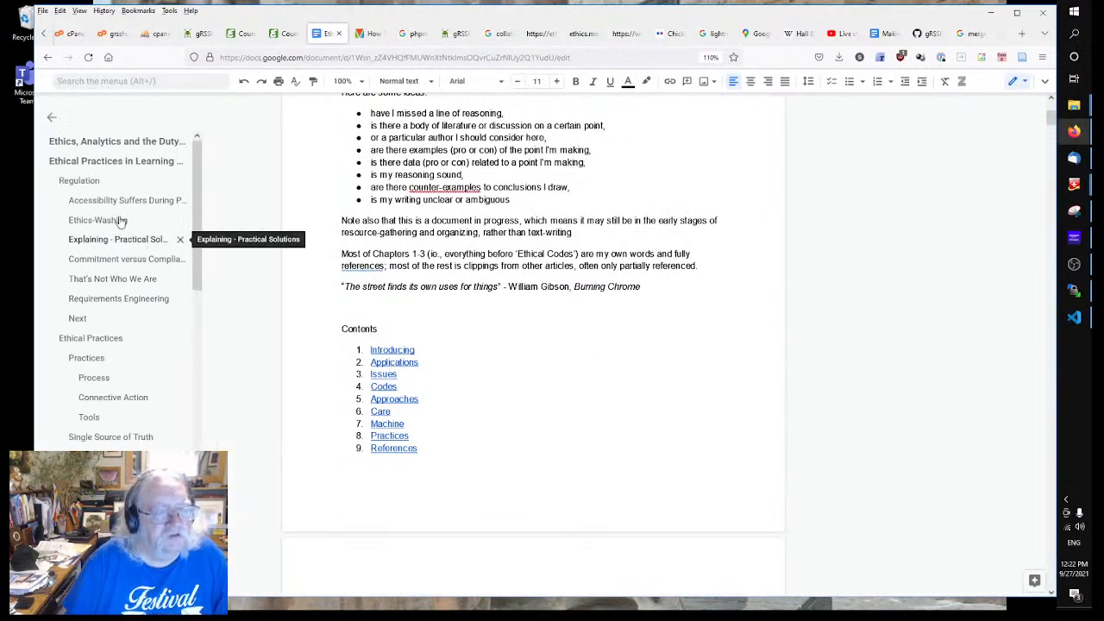
left_click(134, 164)
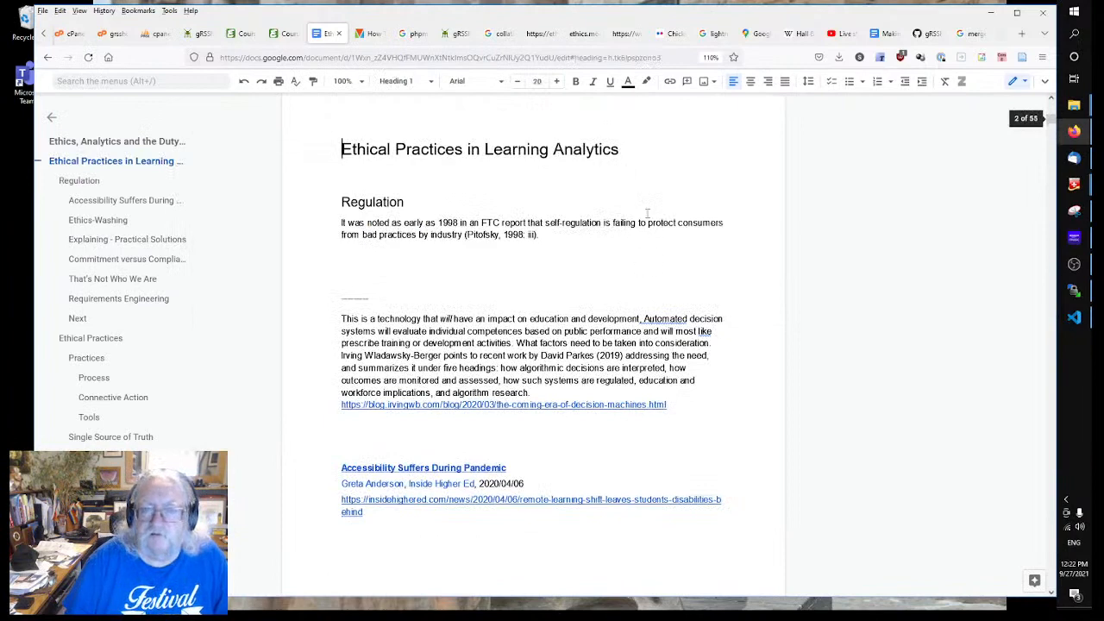
left_click_drag(644, 154, 300, 155)
key("ctrl+c")
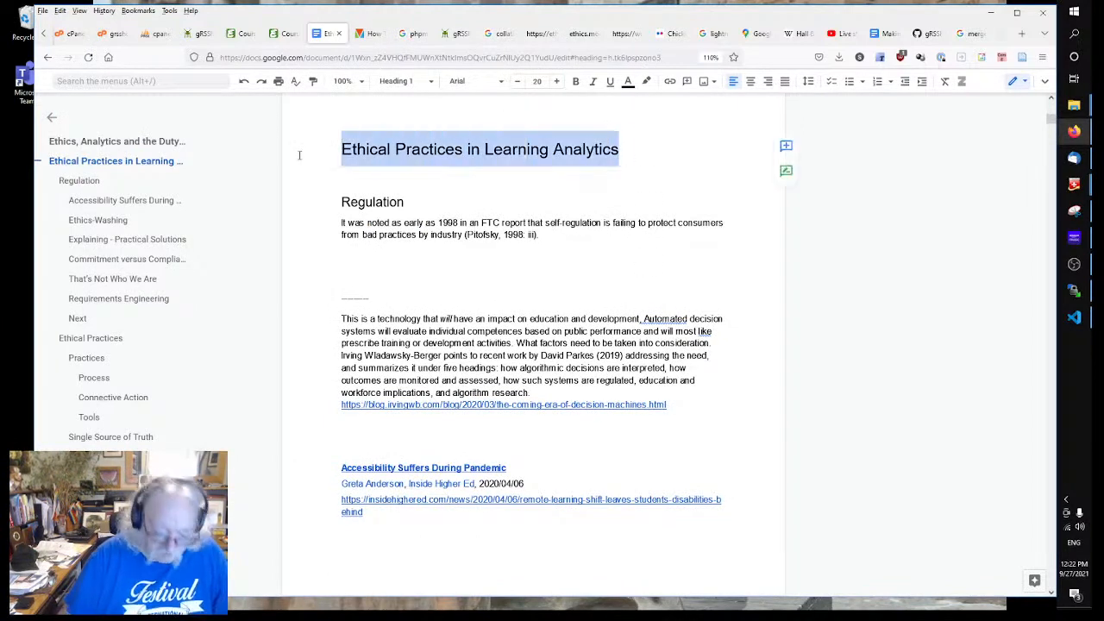
left_click(197, 33)
left_click_drag(341, 169, 232, 166)
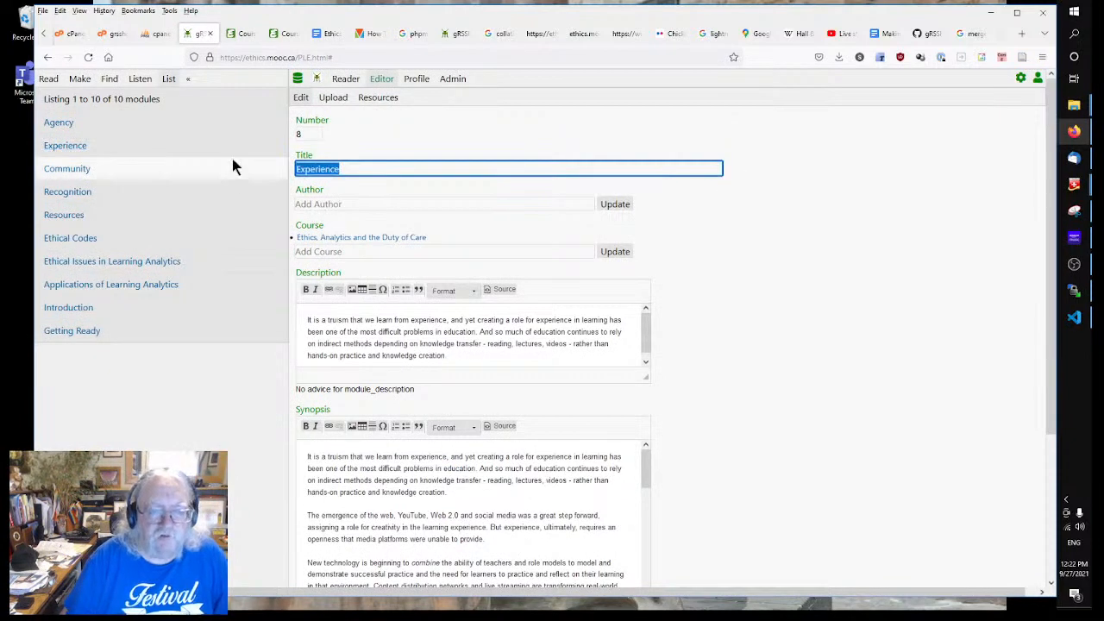
Step: Retitle module 8 'Ethical Practices in Learning Analytics' and set its synopsis to 'synopsis'
key("ctrl+v")
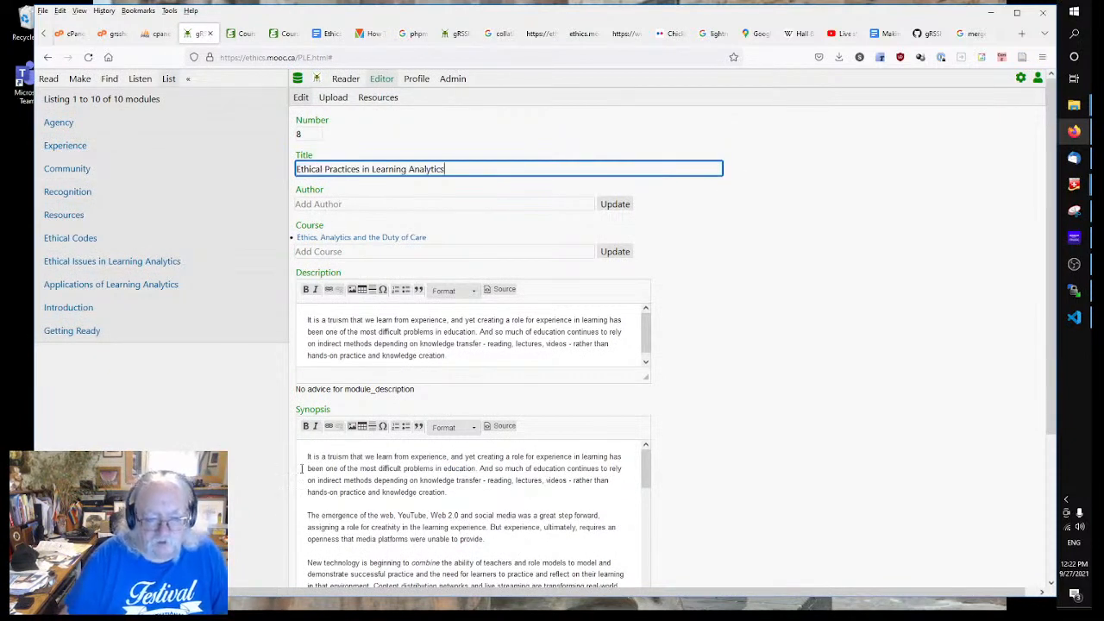
left_click(301, 468)
key("ctrl+a")
scroll(301, 468, "down", 5)
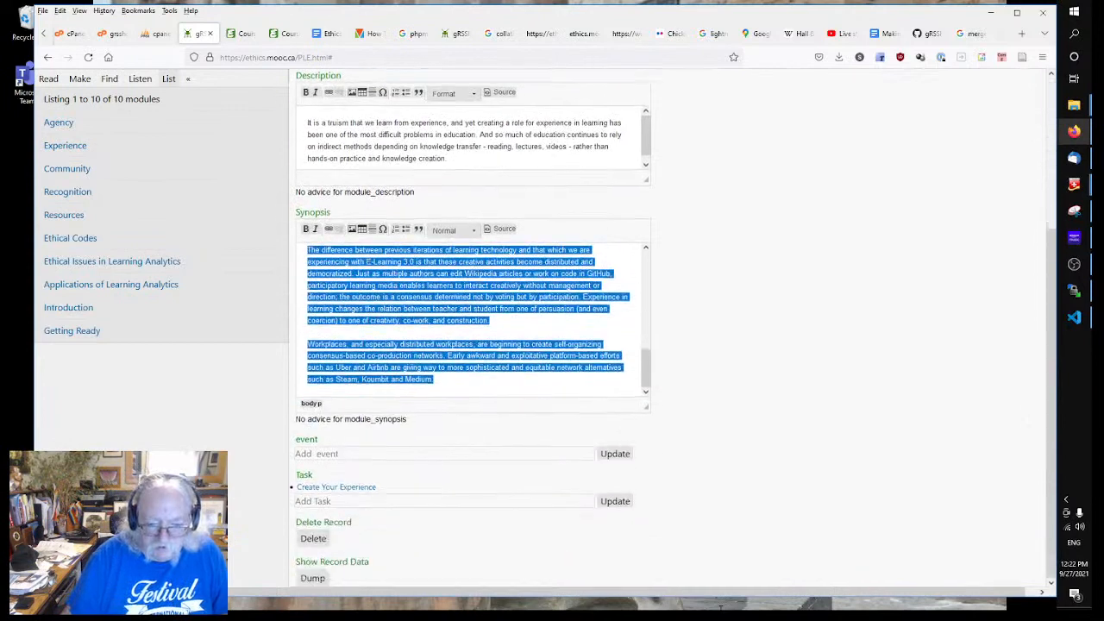
type("synop")
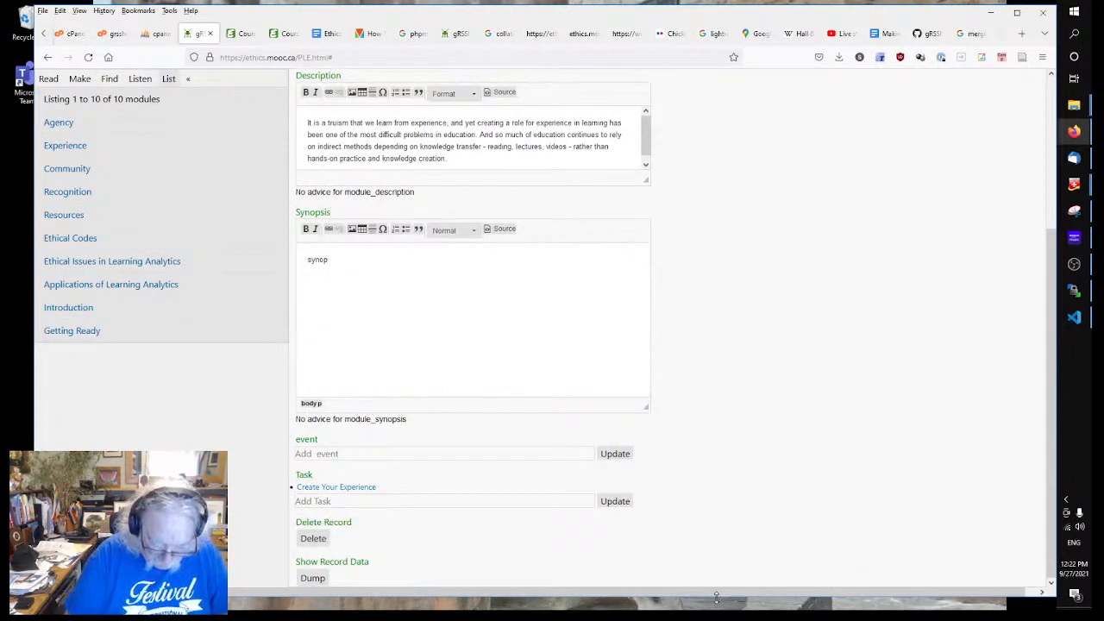
type("sis")
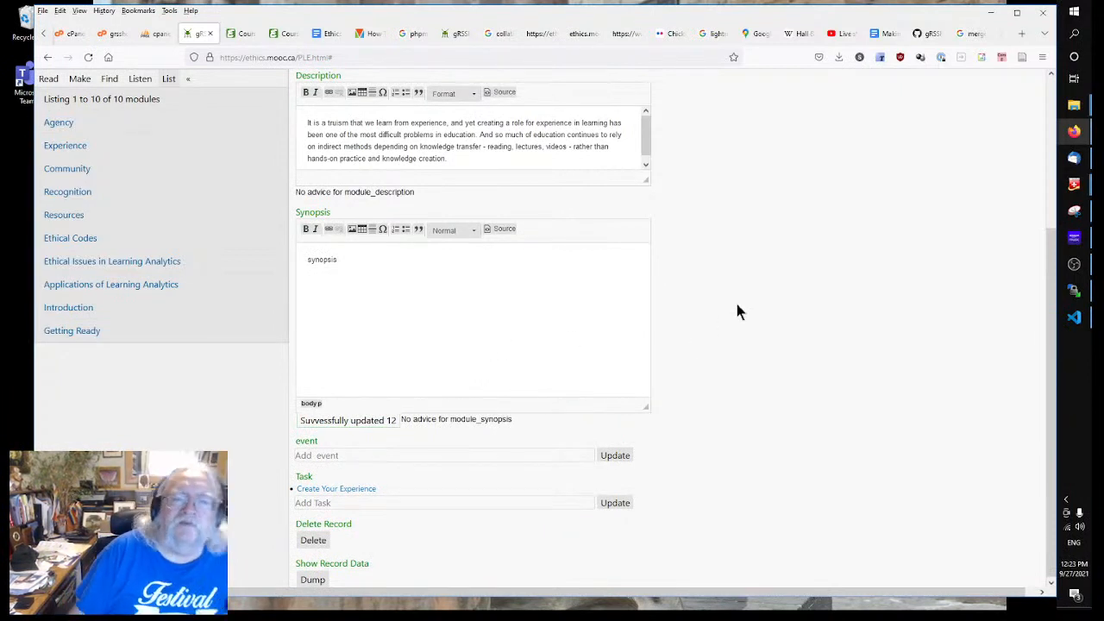
scroll(737, 304, "up", 2)
scroll(737, 298, "up", 2)
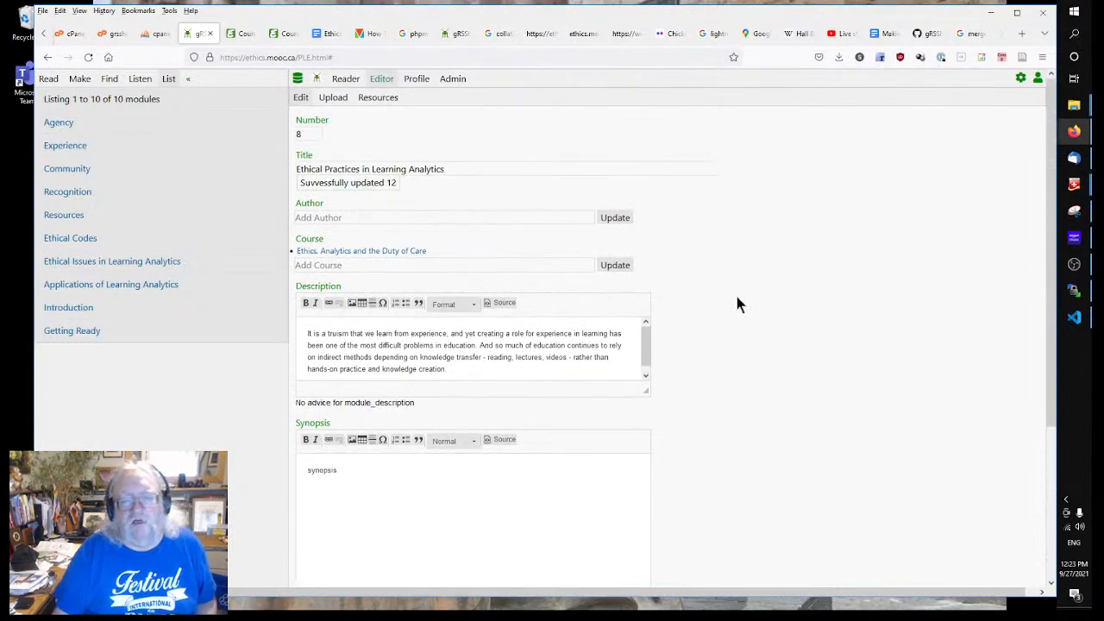
scroll(738, 297, "down", 1)
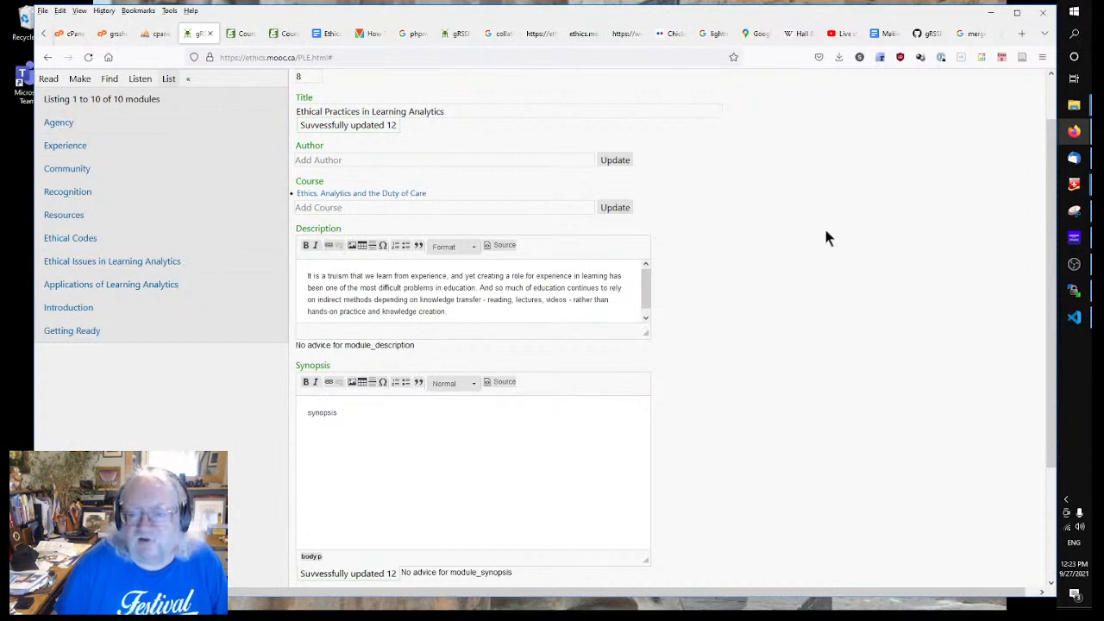
left_click(369, 294)
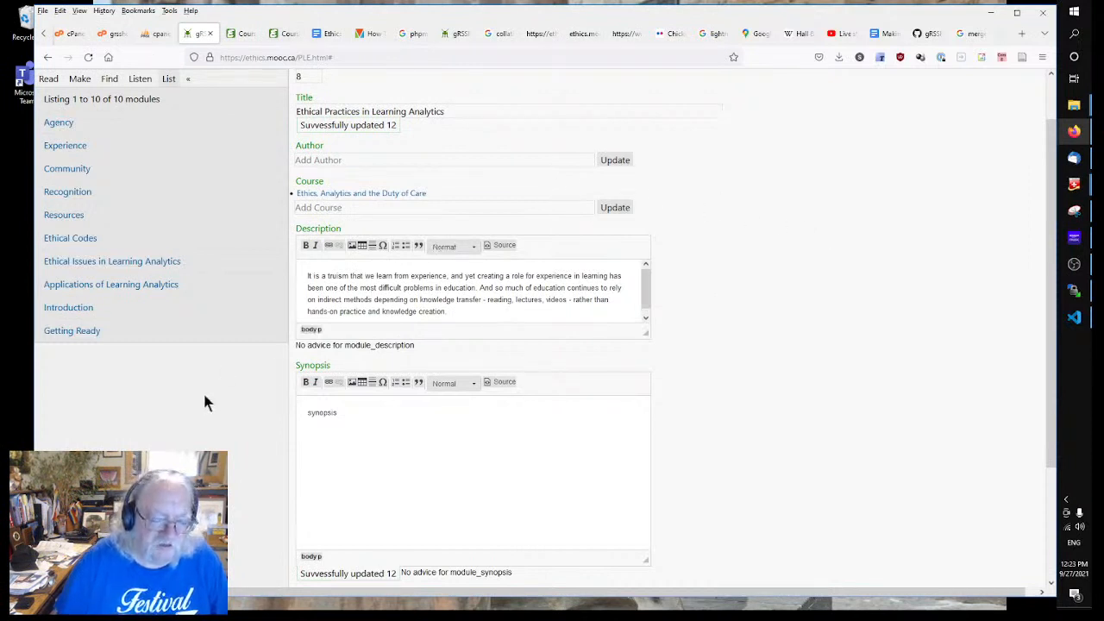
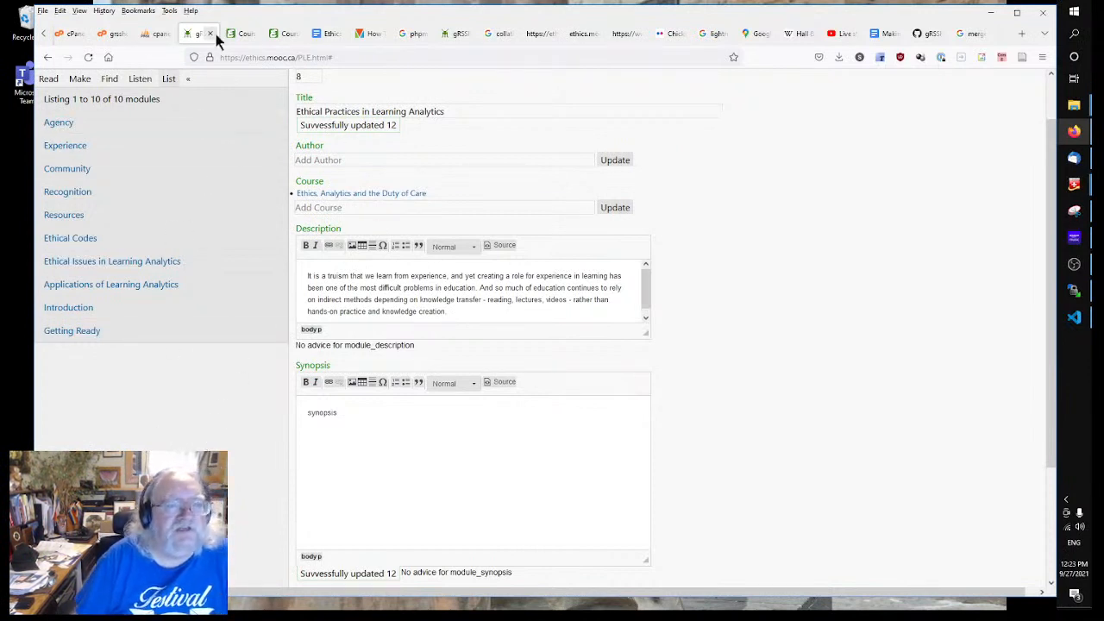
Step: Check the Ethics Google Doc for the wording of the module description
left_click(323, 35)
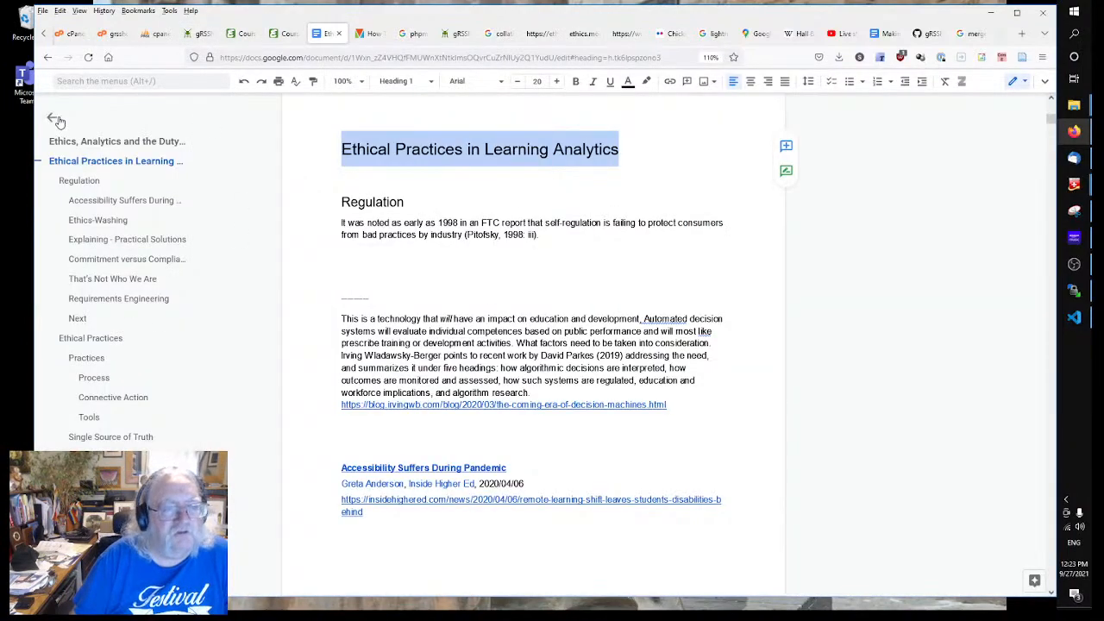
left_click(451, 295)
scroll(451, 293, "down", 5)
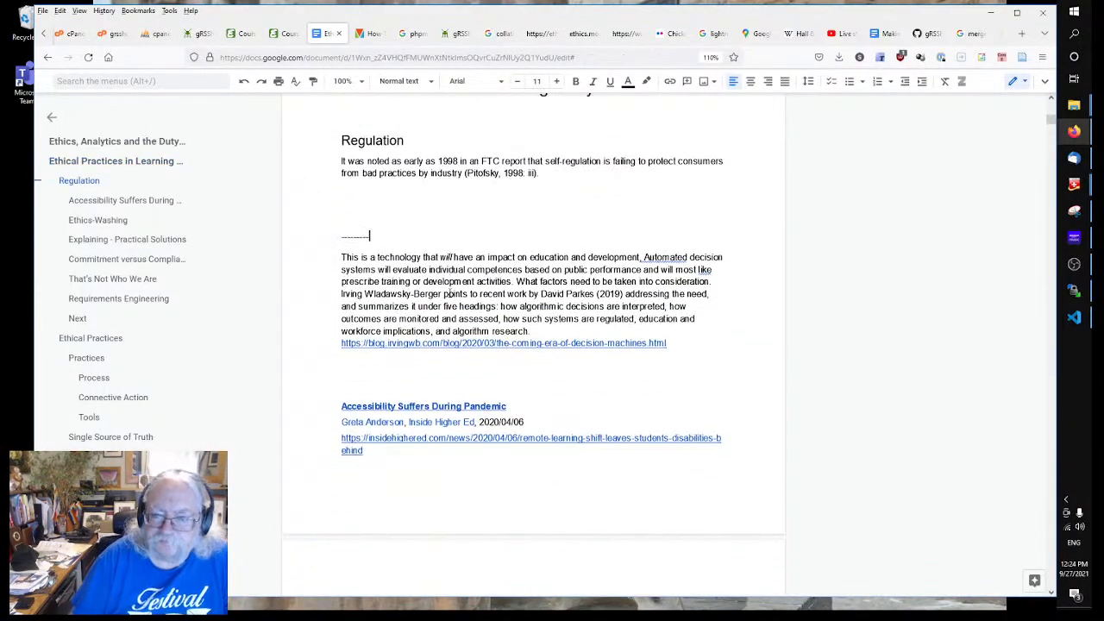
left_click(693, 368)
scroll(871, 375, "down", 2)
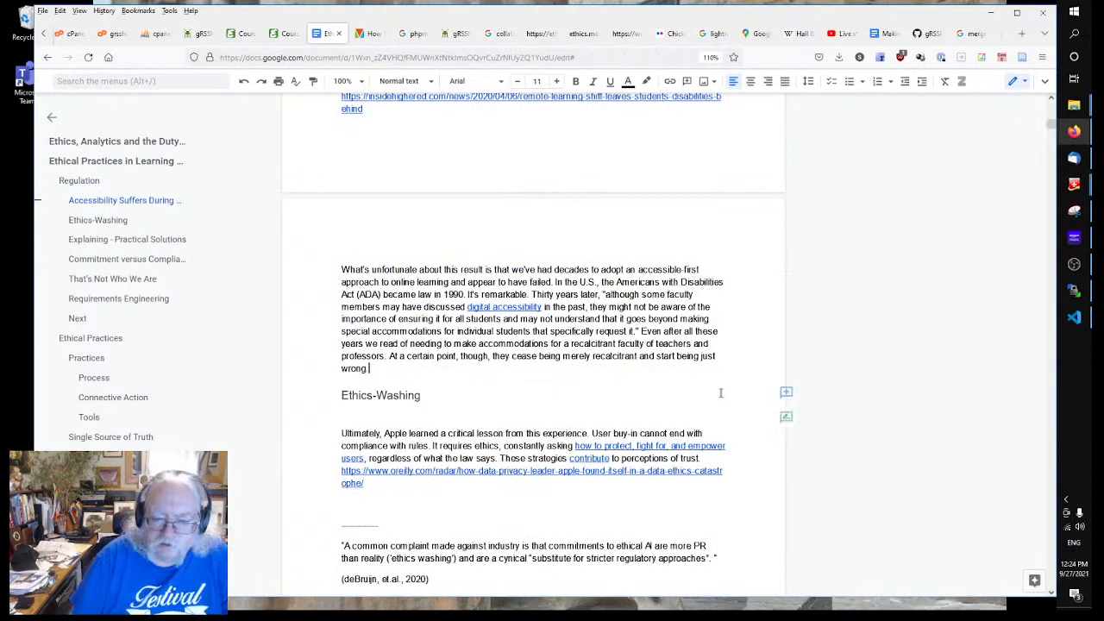
Step: Replace the module description with reflective questions ending 'What do we need to do going forward?'
left_click(198, 33)
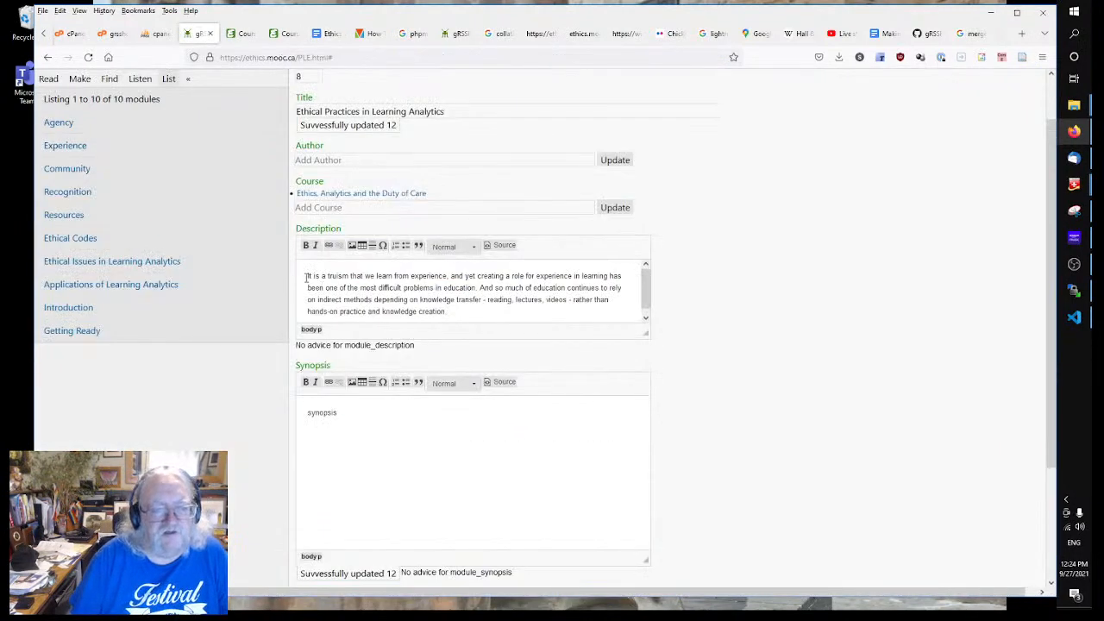
key("ctrl+a")
type("W")
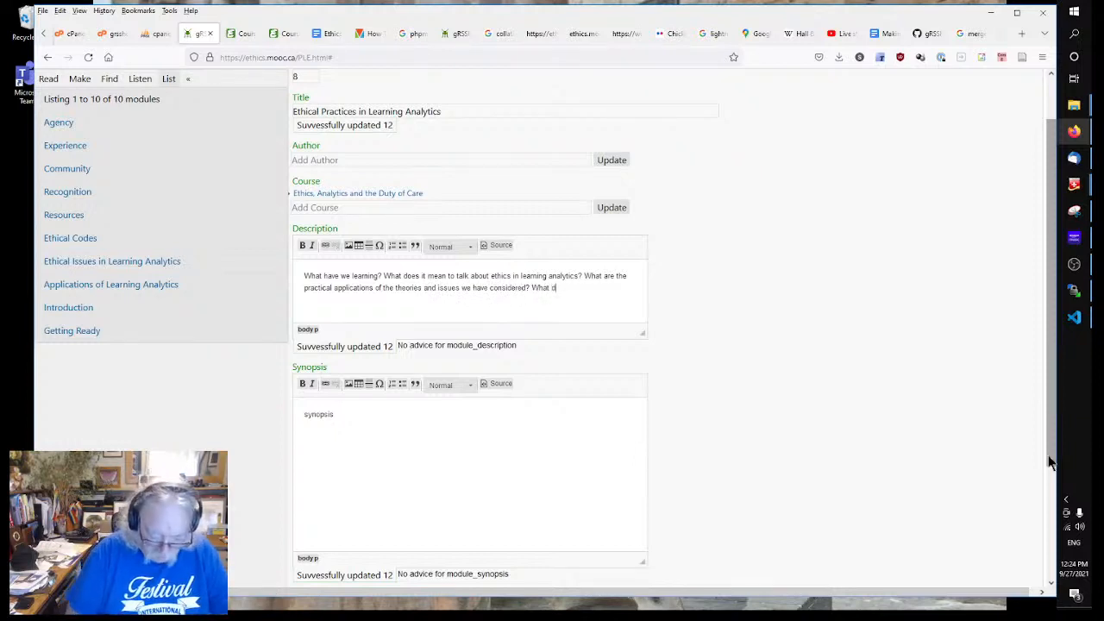
type("o we")
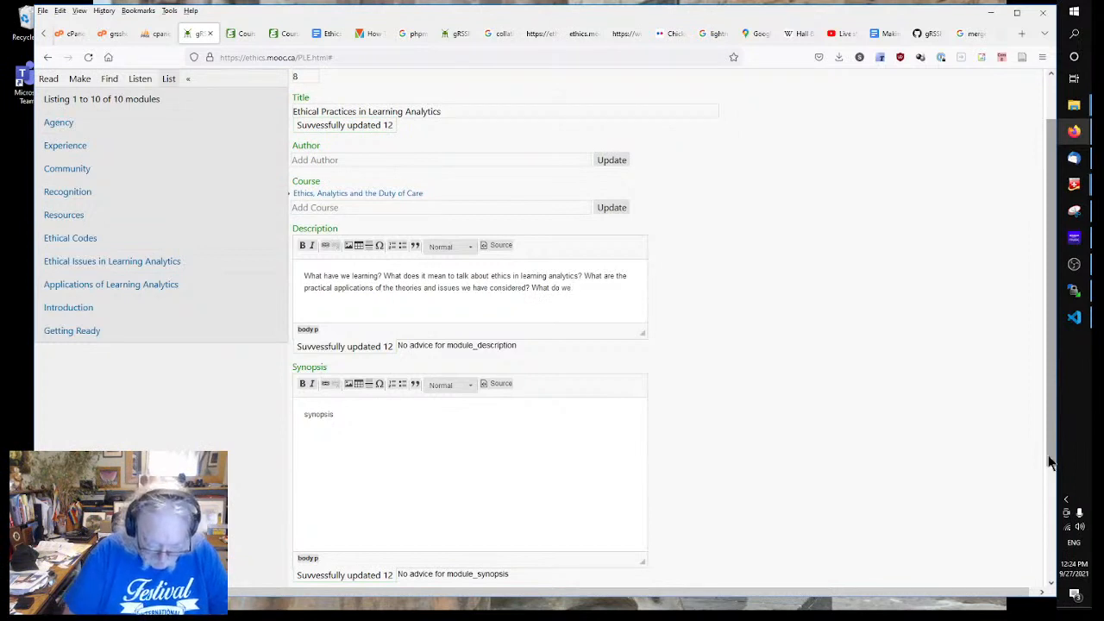
type(" need to")
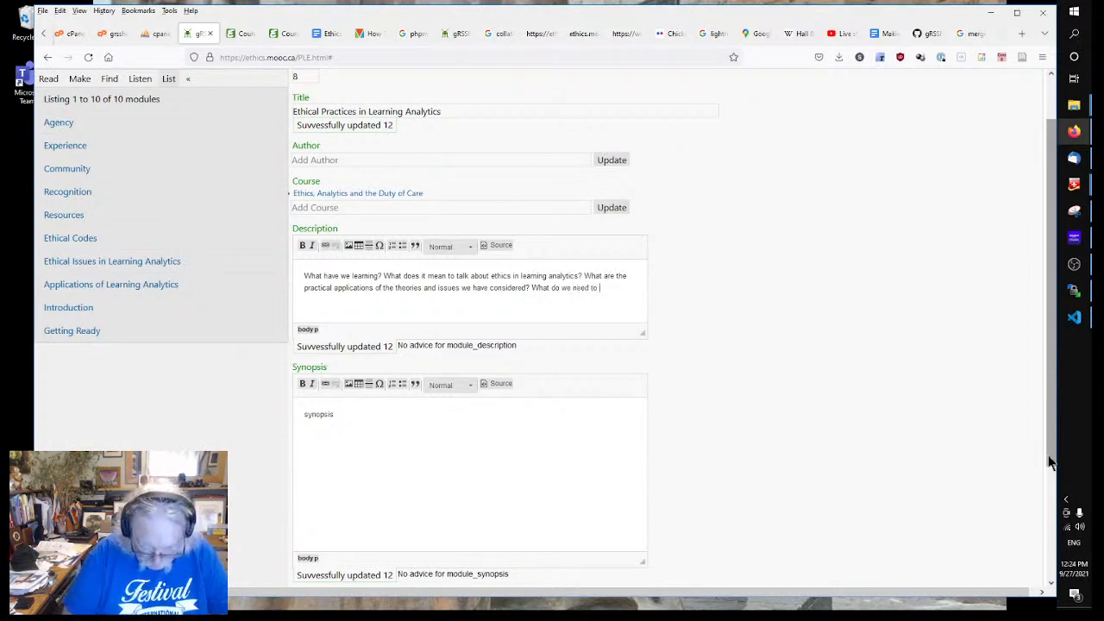
type(" do goi")
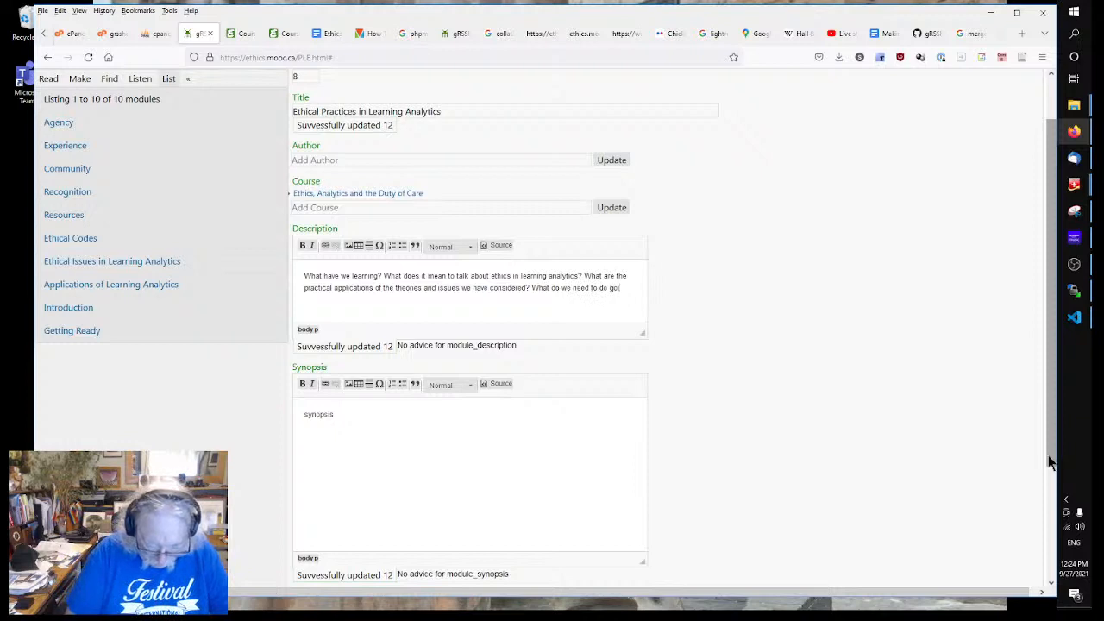
type("ng forward")
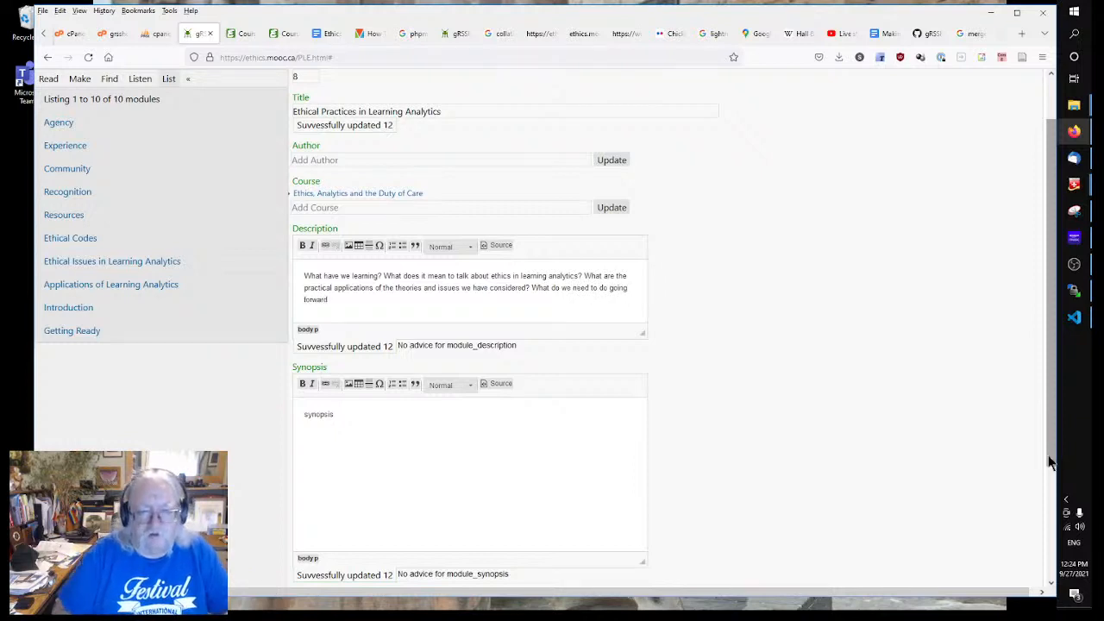
type("?")
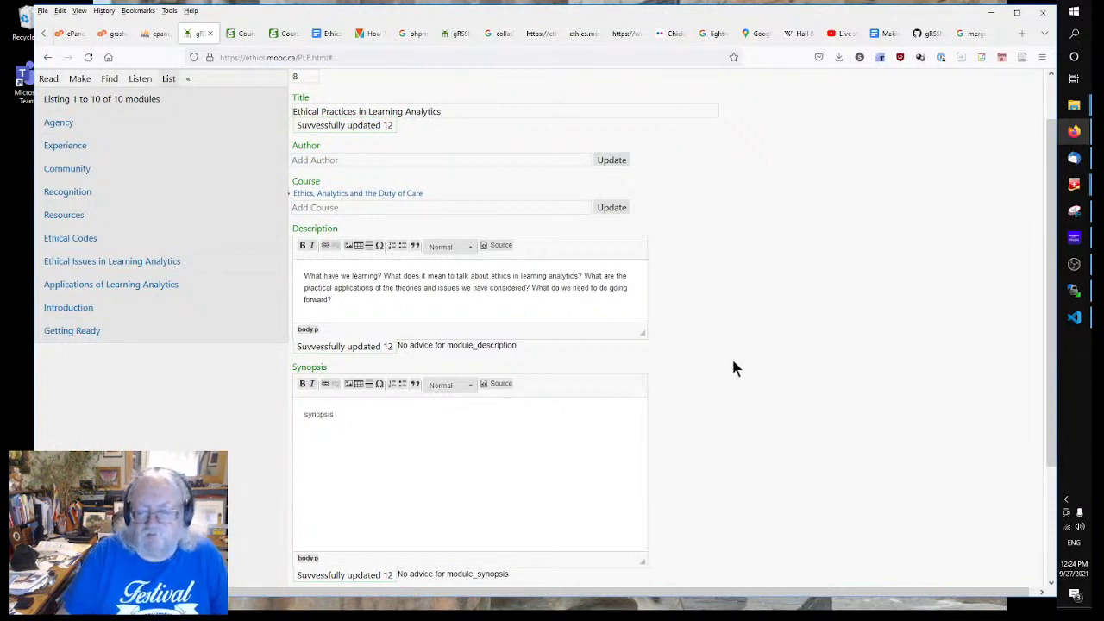
left_click(534, 460)
Step: Open the Agency module and delete it, confirming the deletion
scroll(637, 447, "down", 3)
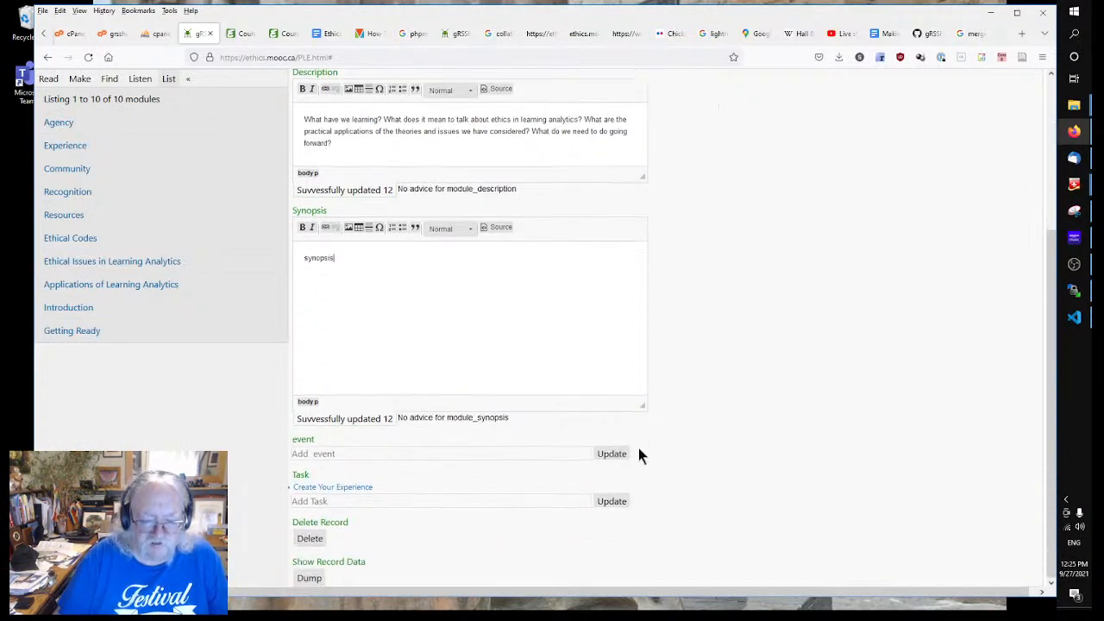
left_click(295, 454)
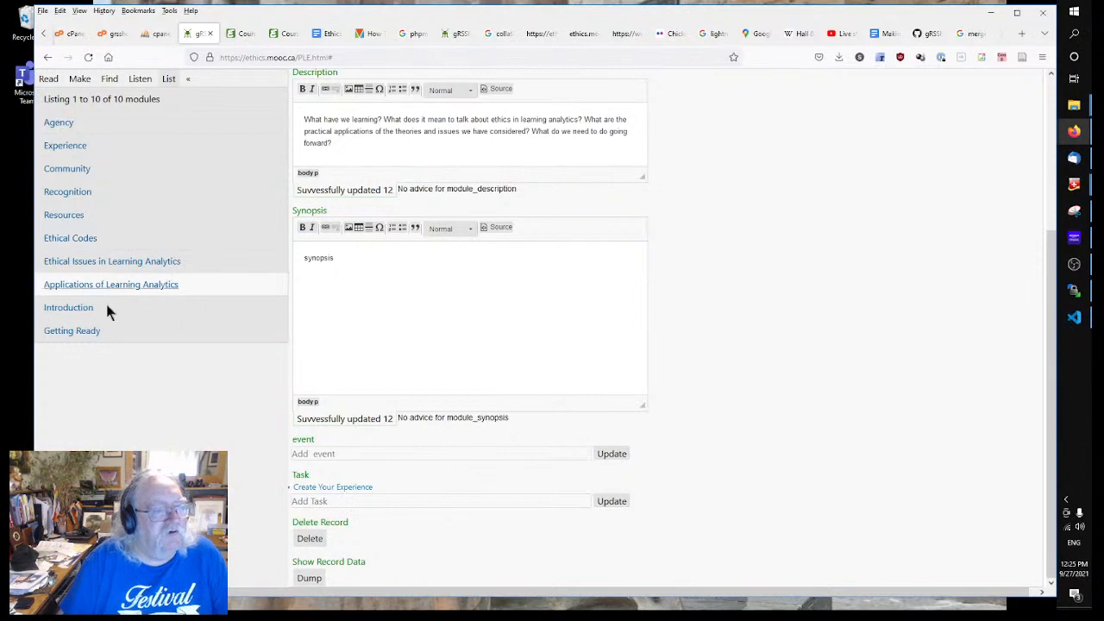
left_click(60, 122)
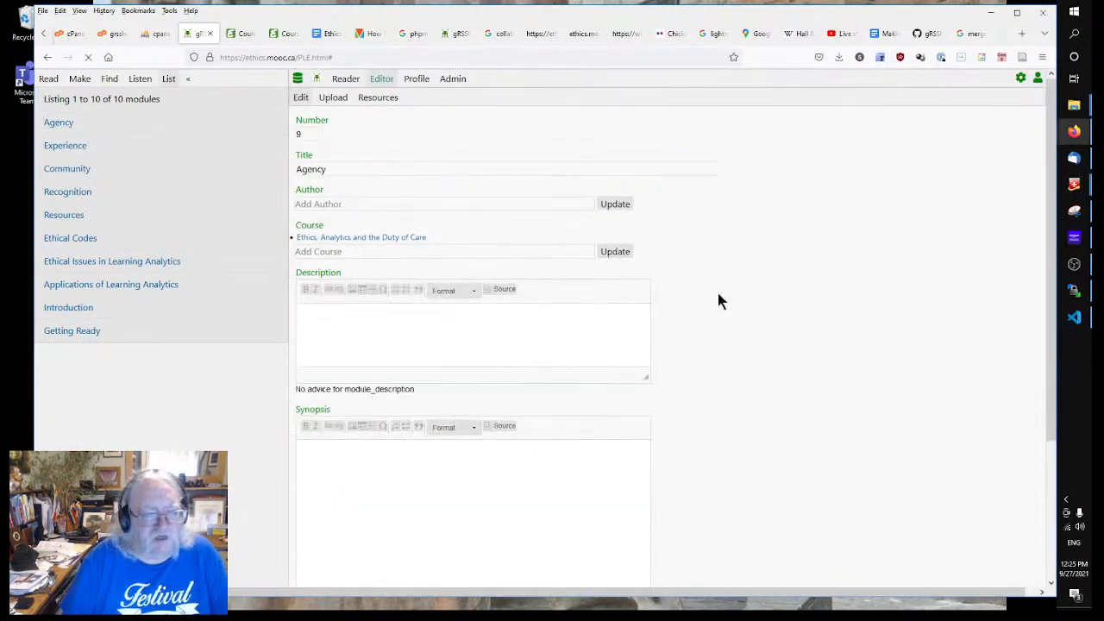
scroll(717, 294, "down", 4)
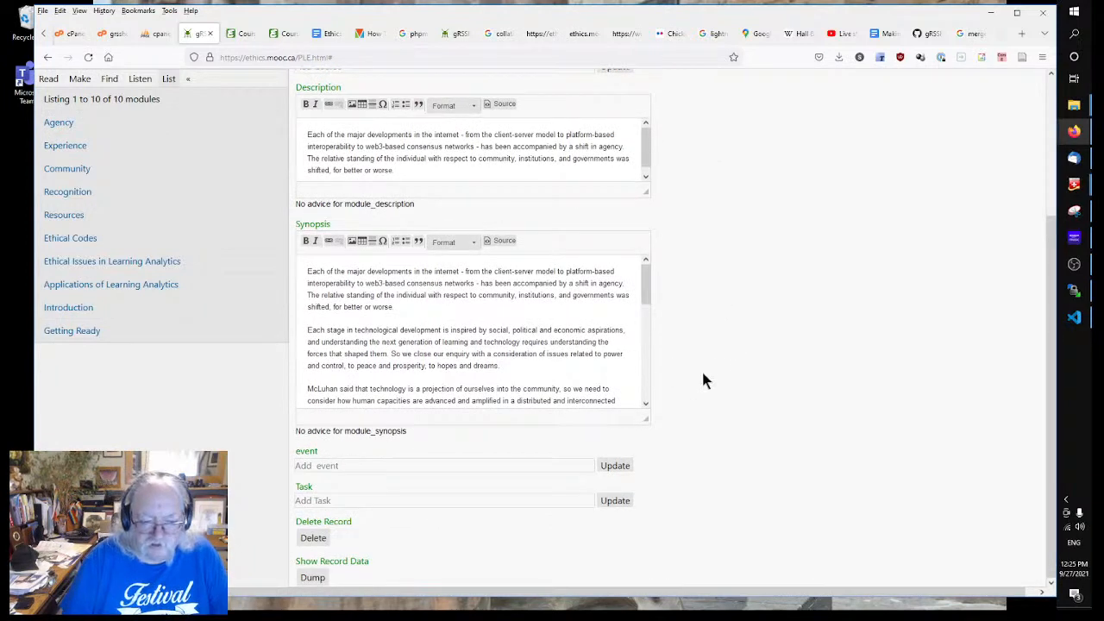
left_click(313, 537)
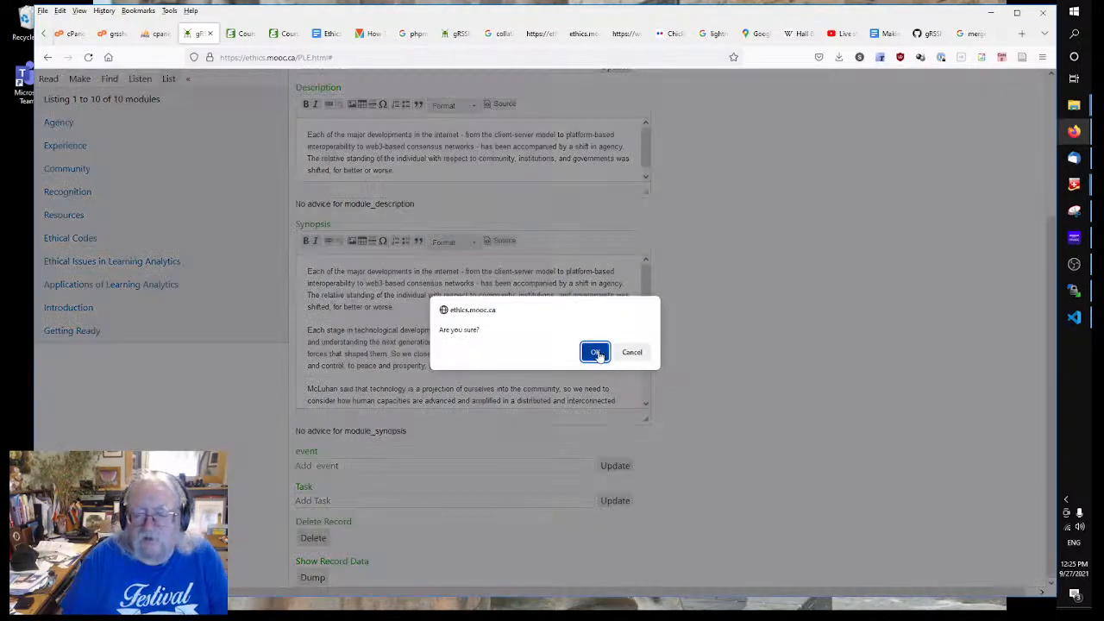
left_click(595, 352)
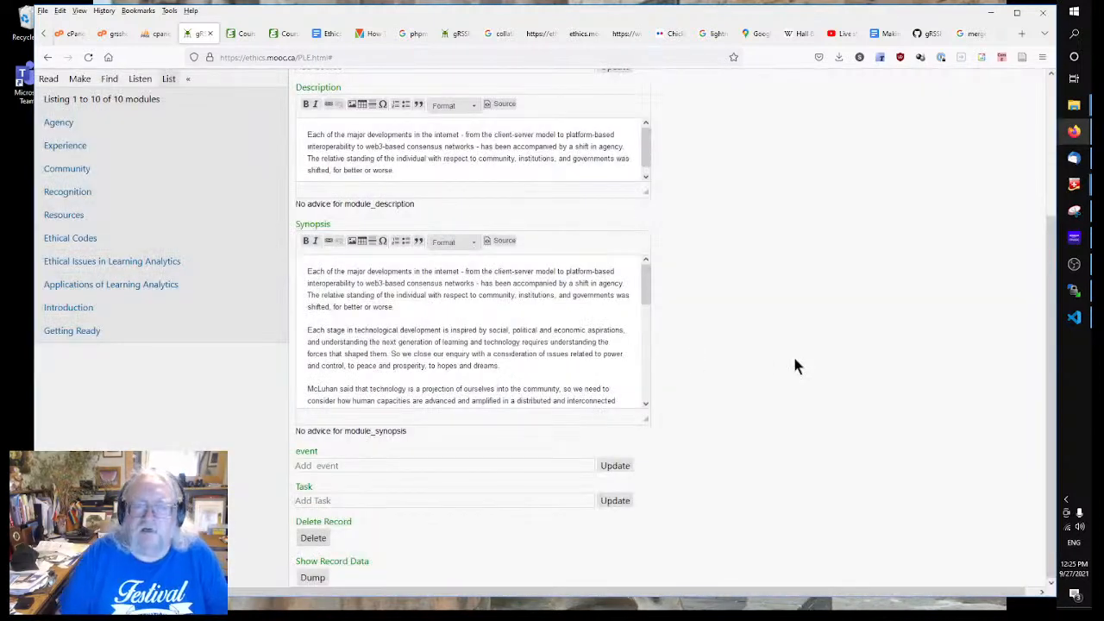
Step: Reload the module list to show the nine remaining modules
left_click(79, 79)
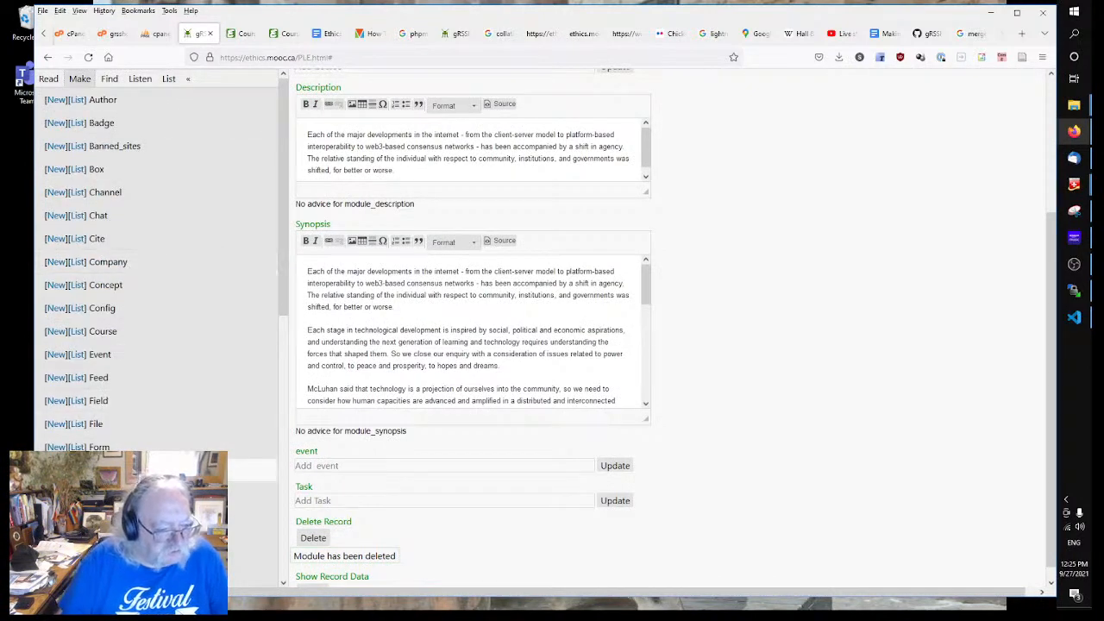
scroll(129, 397, "down", 5)
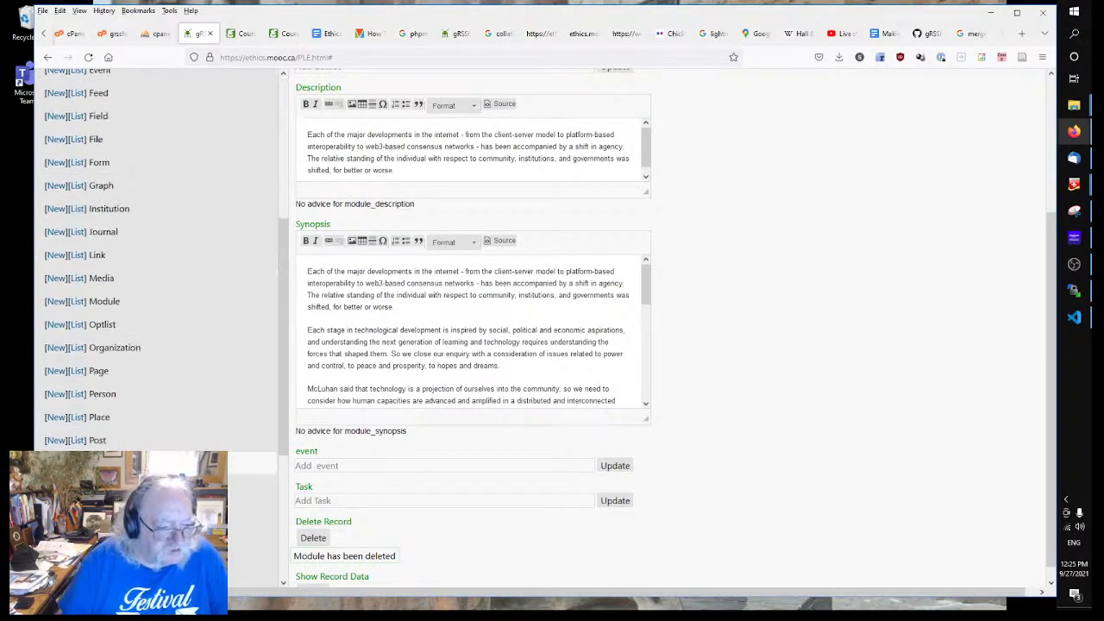
left_click(74, 304)
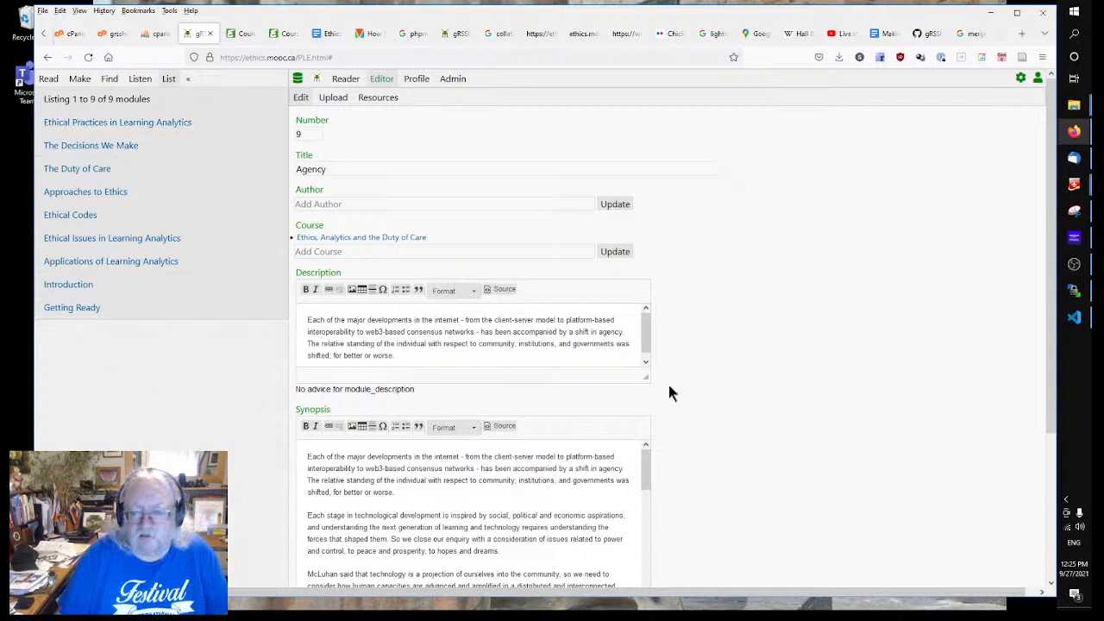
Step: Open the Course Outline page's publishing settings from the site page list
left_click(86, 79)
scroll(173, 409, "down", 3)
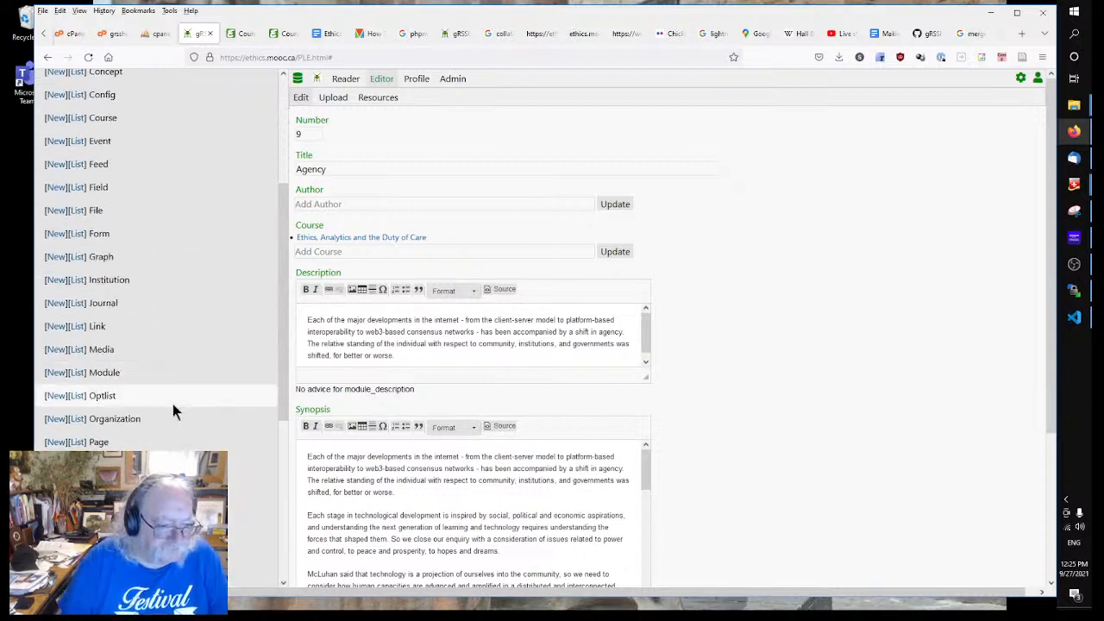
scroll(173, 404, "down", 3)
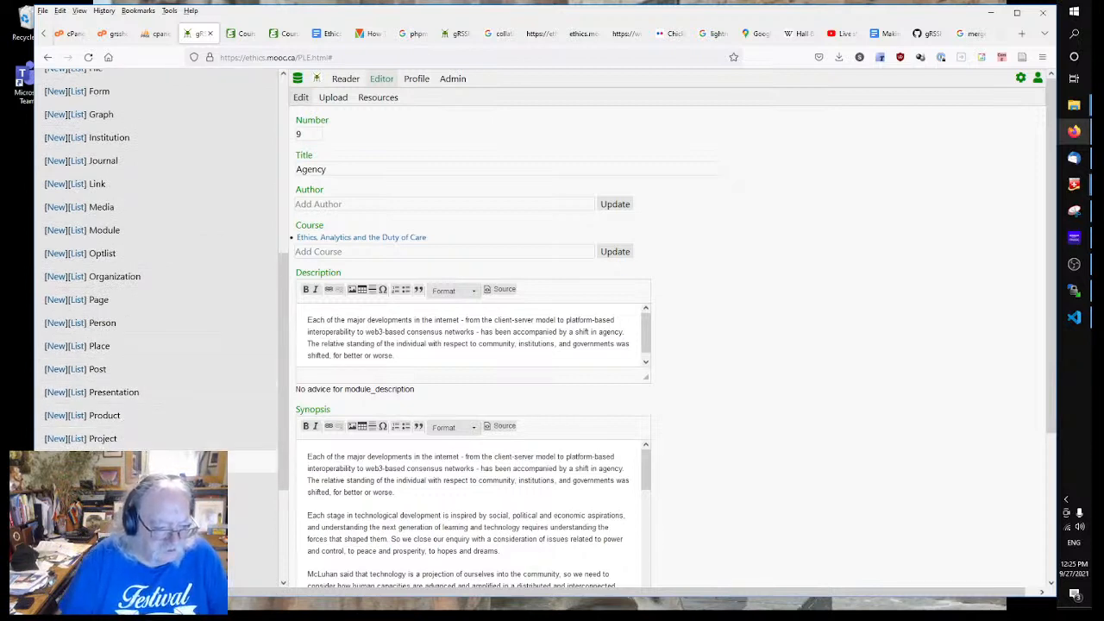
scroll(172, 405, "down", 3)
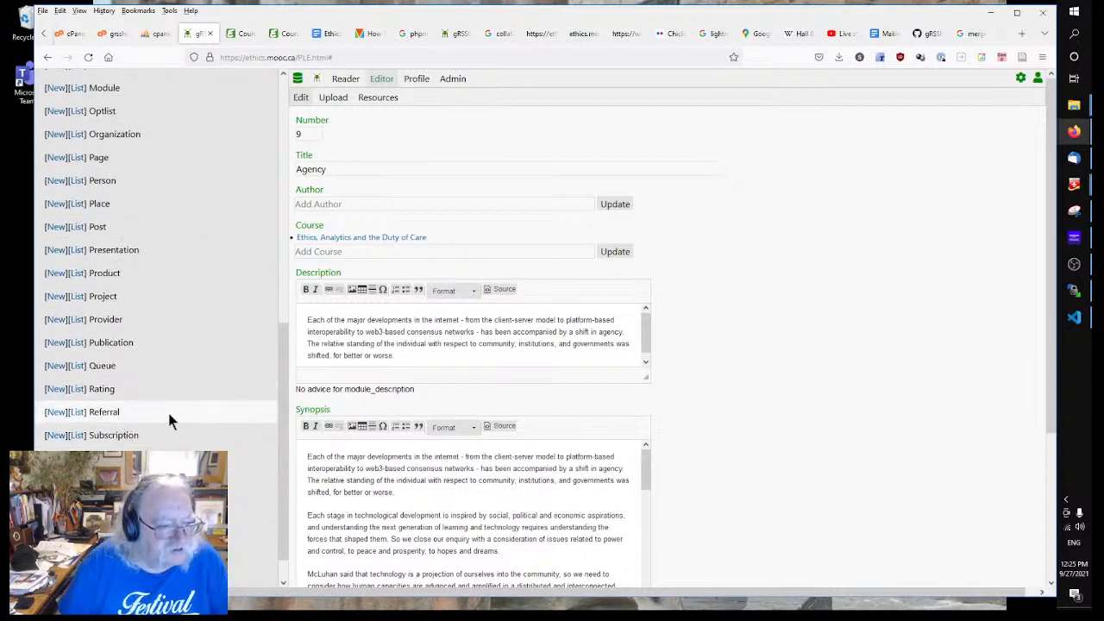
scroll(163, 419, "up", 10)
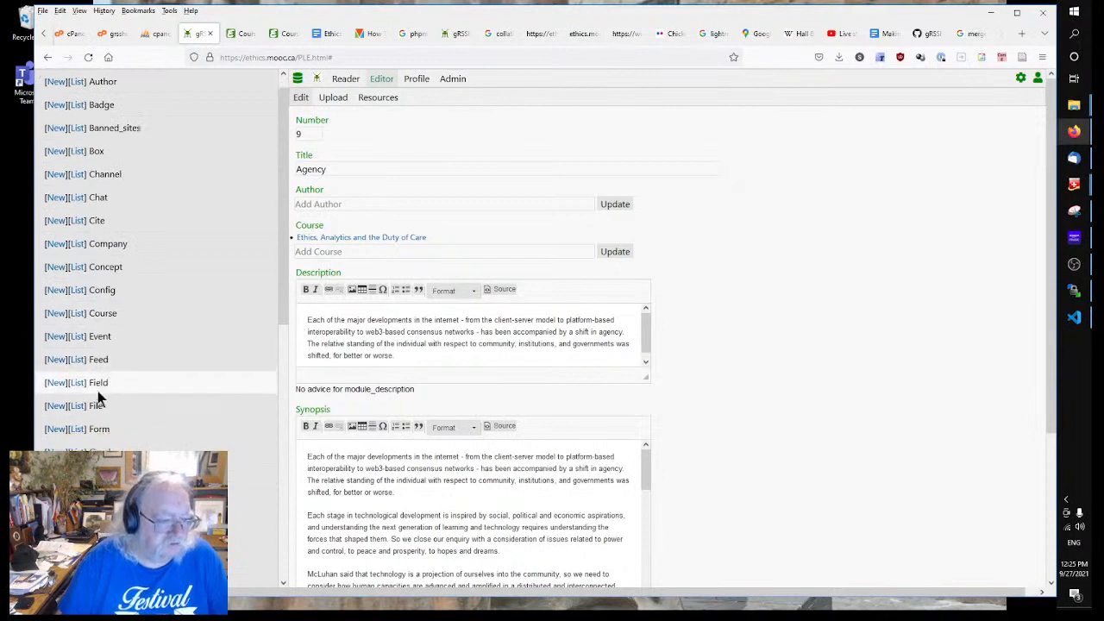
scroll(98, 397, "down", 5)
left_click(80, 373)
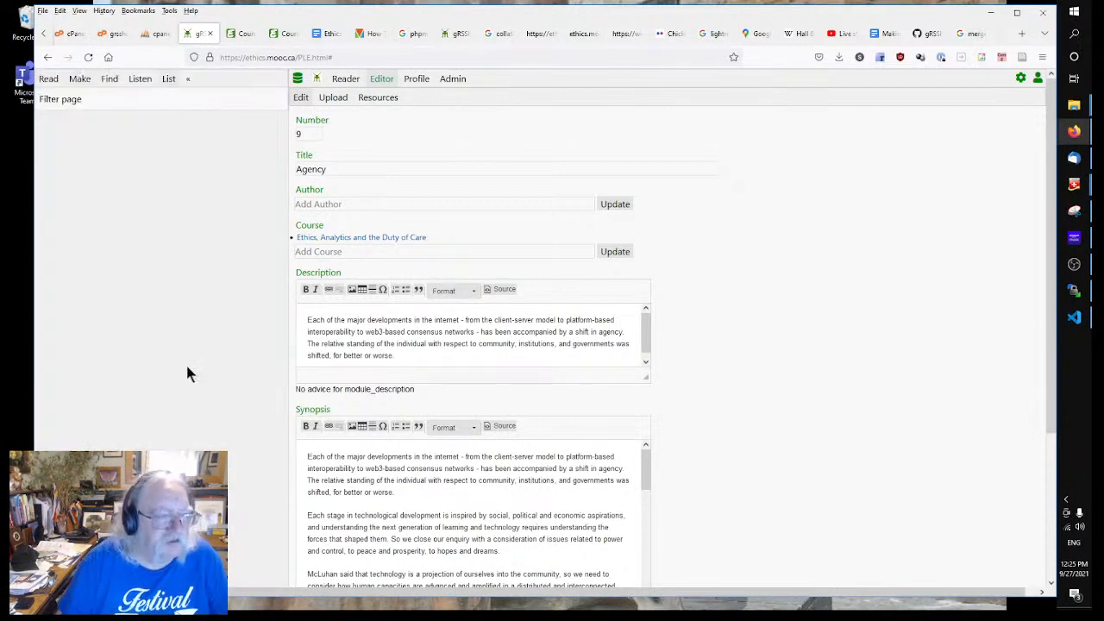
scroll(216, 326, "down", 5)
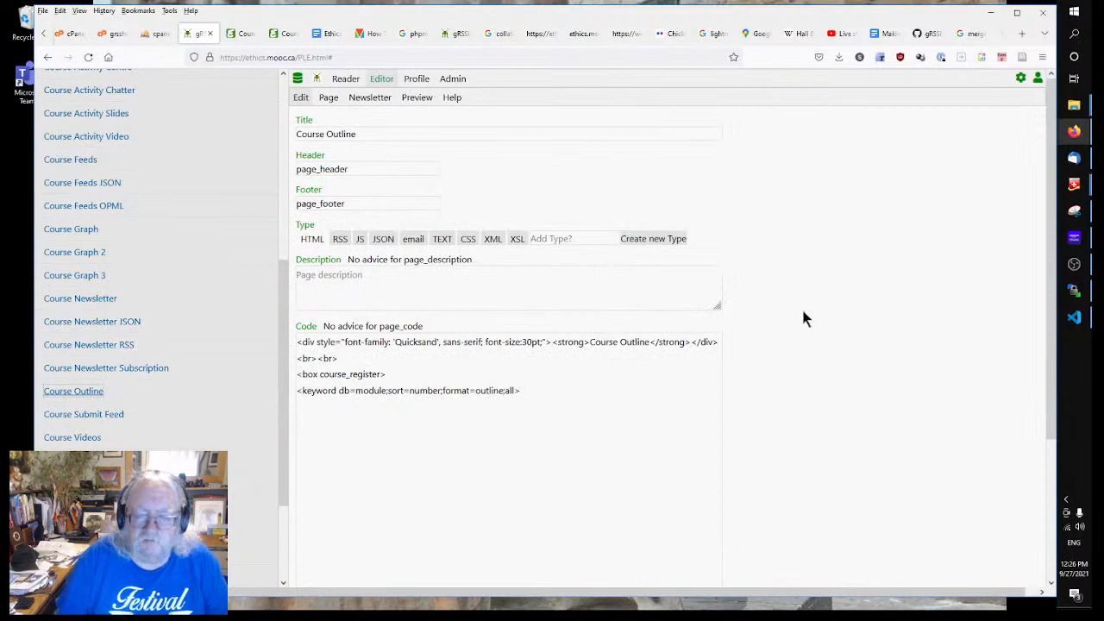
left_click(330, 98)
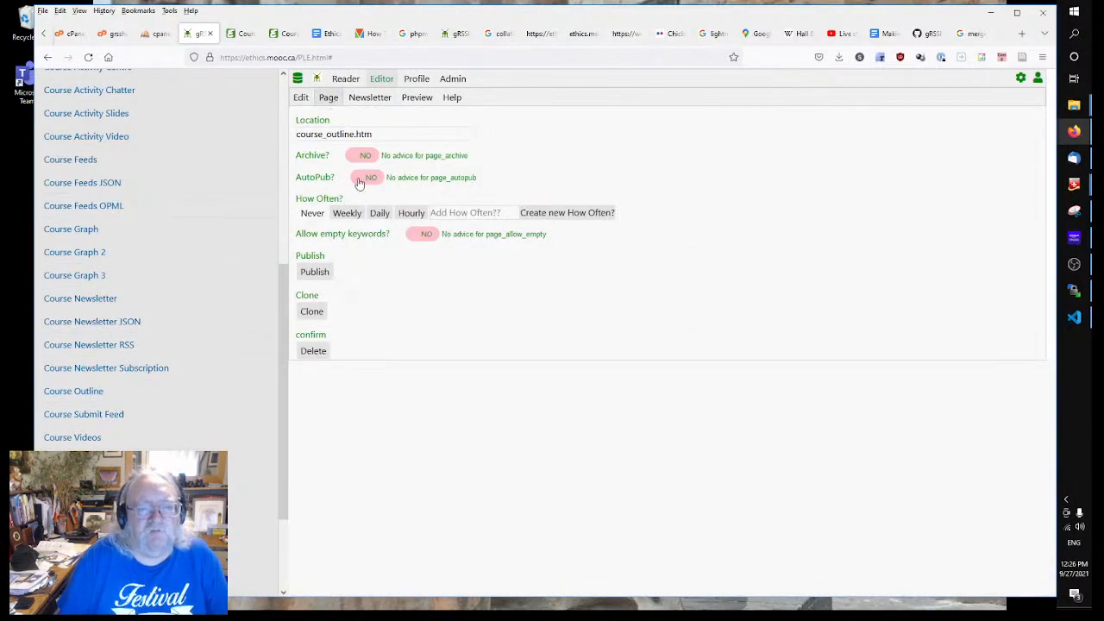
Step: Publish the Course Outline to course_outline.htm and view the live page in a new tab
left_click(319, 276)
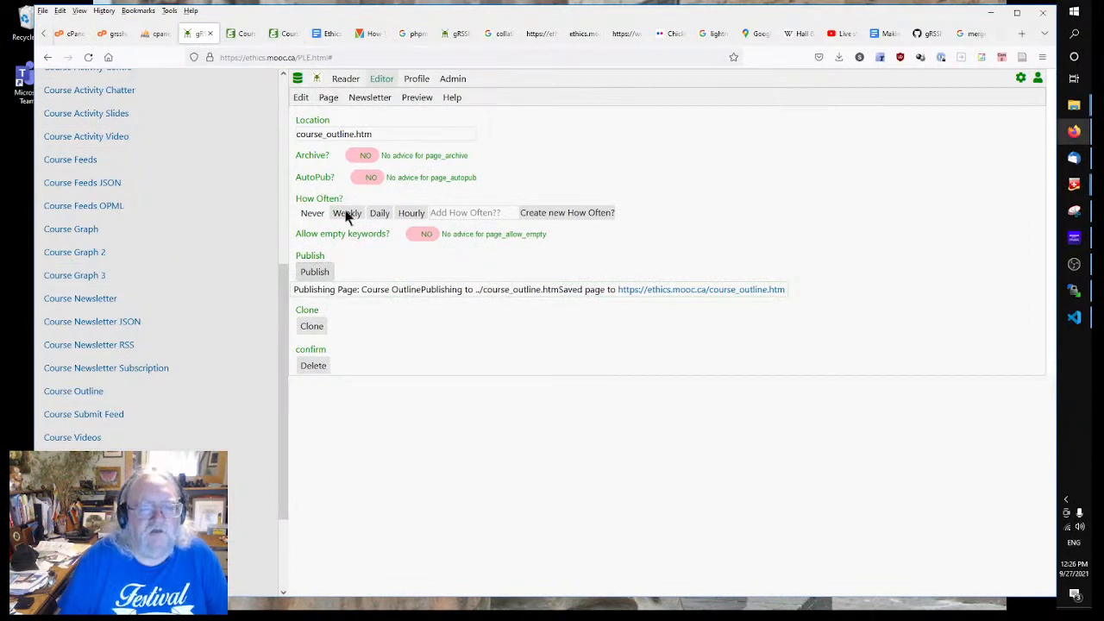
right_click(644, 293)
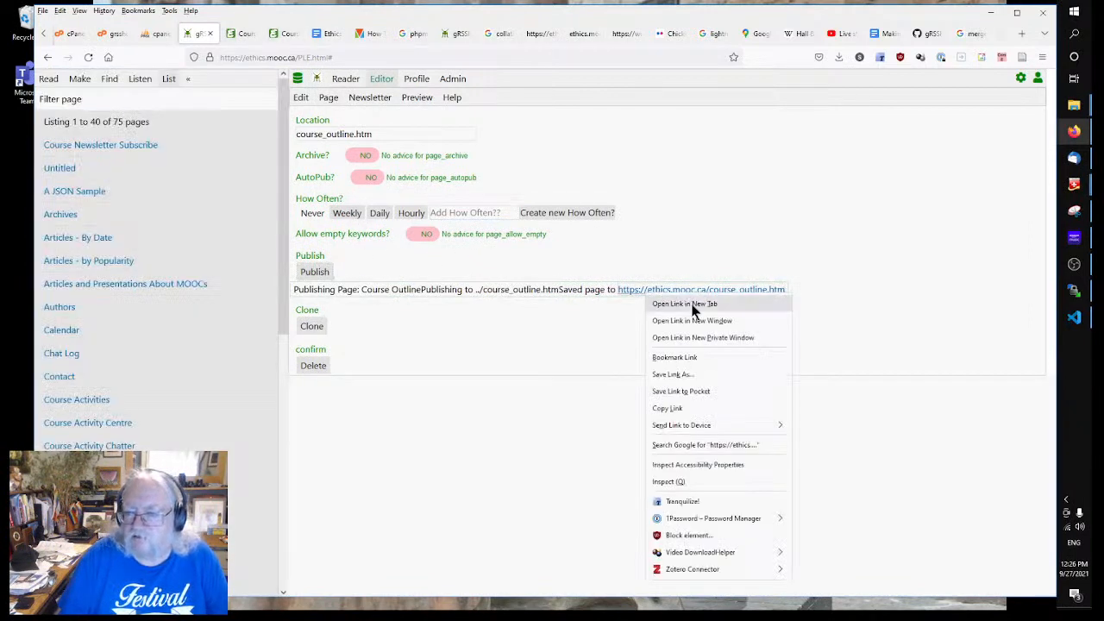
left_click(682, 304)
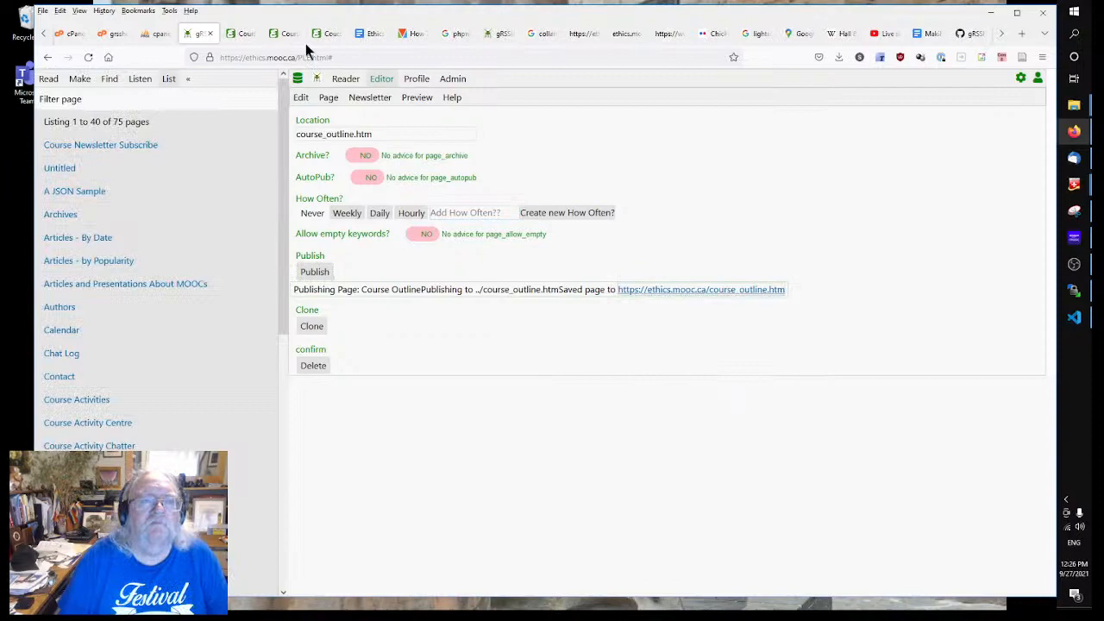
left_click(247, 34)
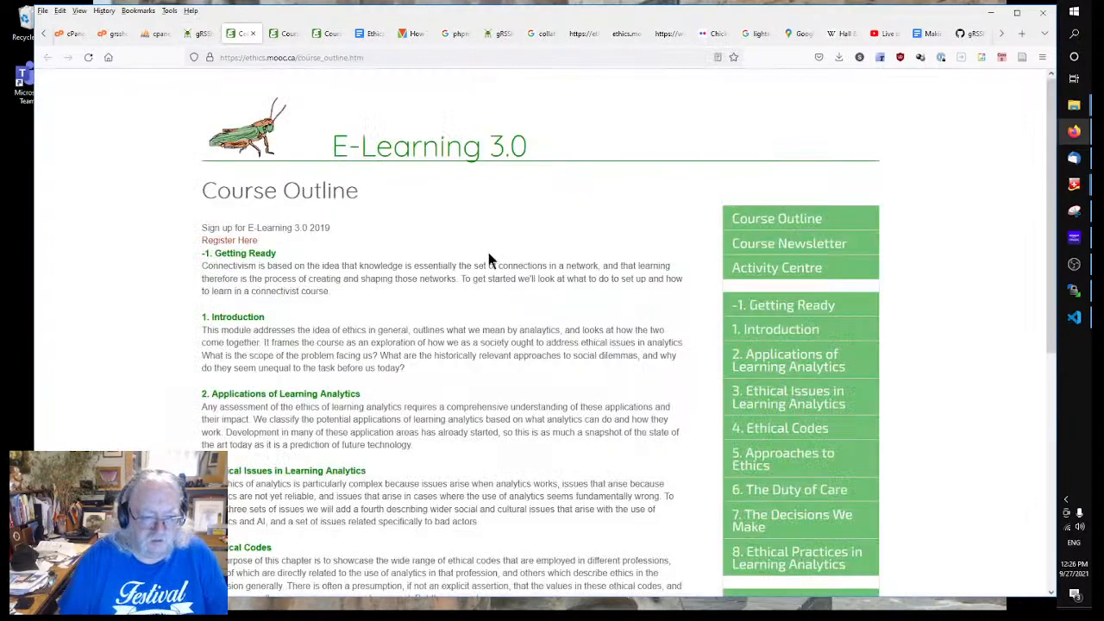
Step: Scroll through the published Course Outline and Introduction pages, then go back to the outline
scroll(483, 250, "down", 4)
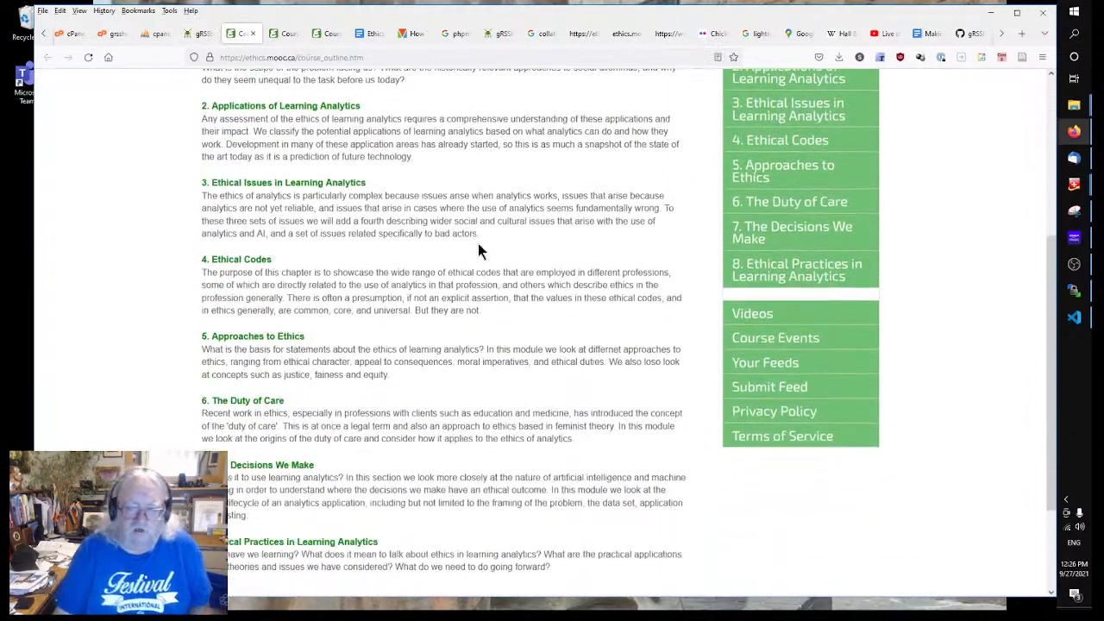
scroll(478, 243, "down", 2)
scroll(478, 243, "up", 5)
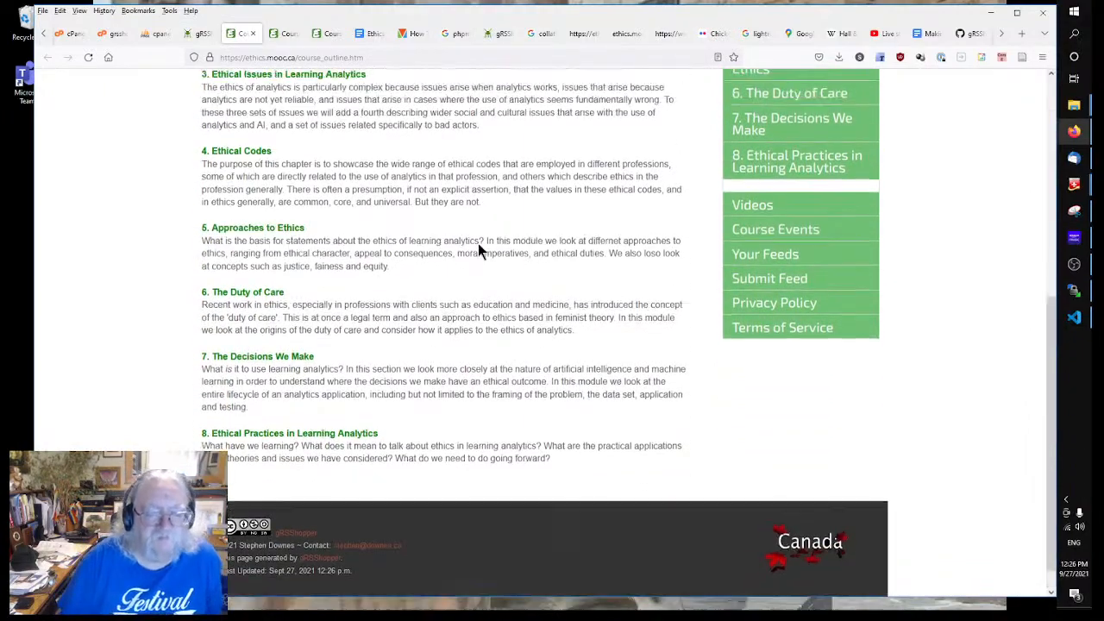
scroll(478, 243, "down", 3)
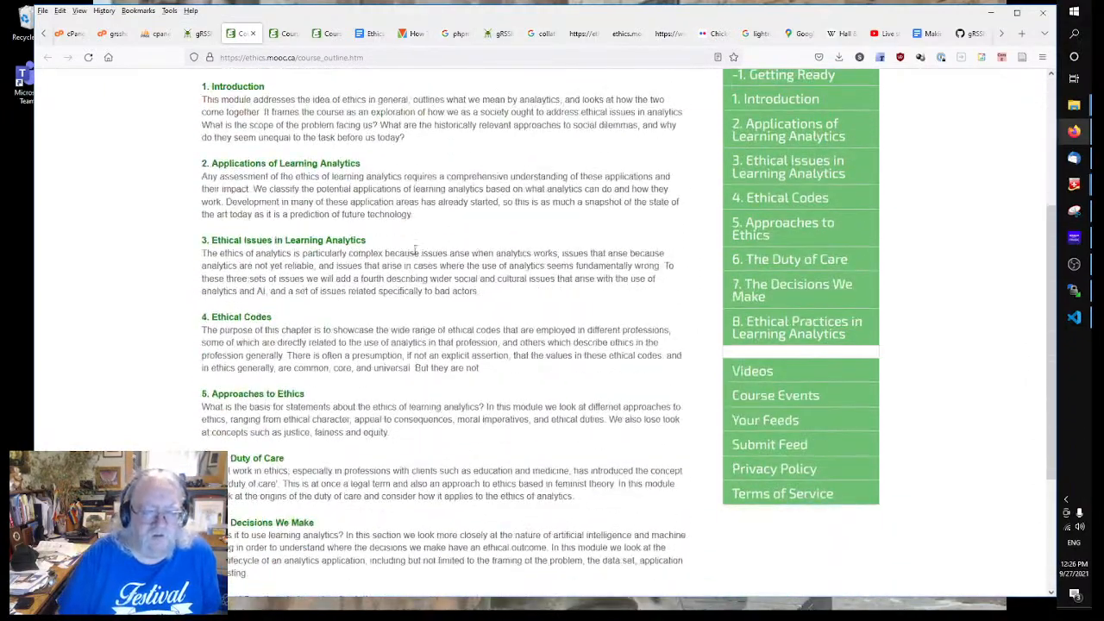
scroll(469, 289, "down", 3)
scroll(675, 261, "up", 3)
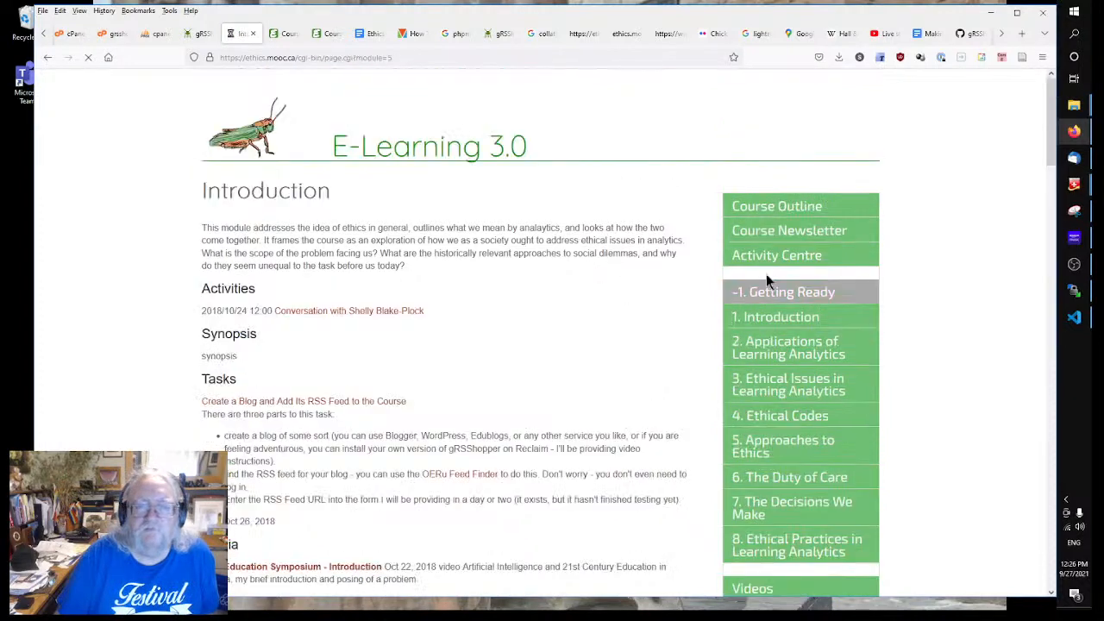
scroll(561, 337, "down", 5)
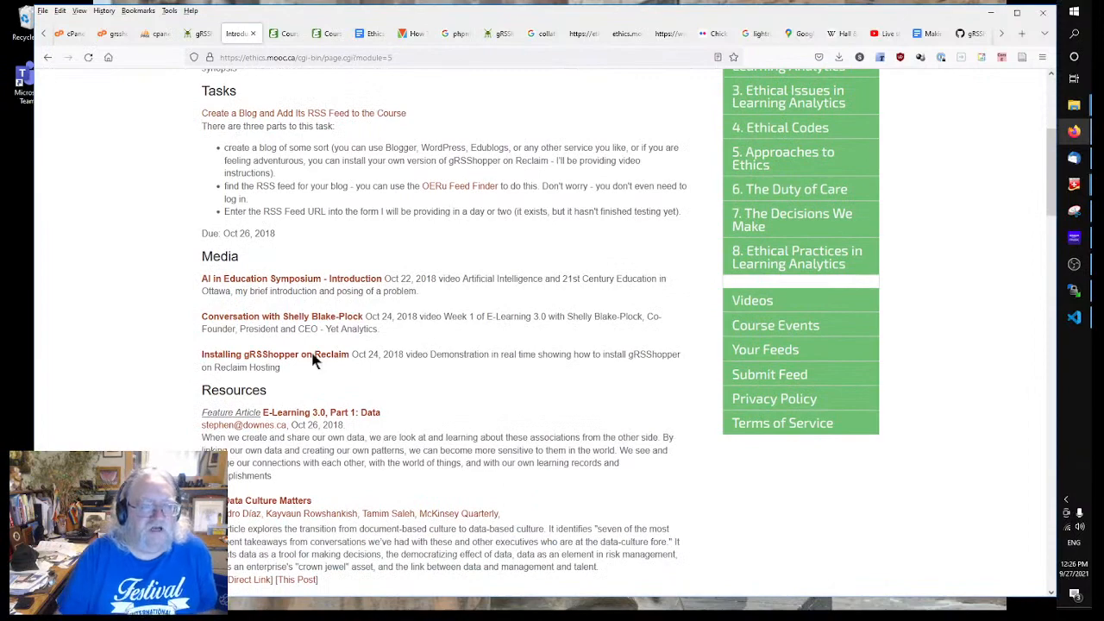
scroll(531, 399, "down", 5)
scroll(531, 394, "up", 8)
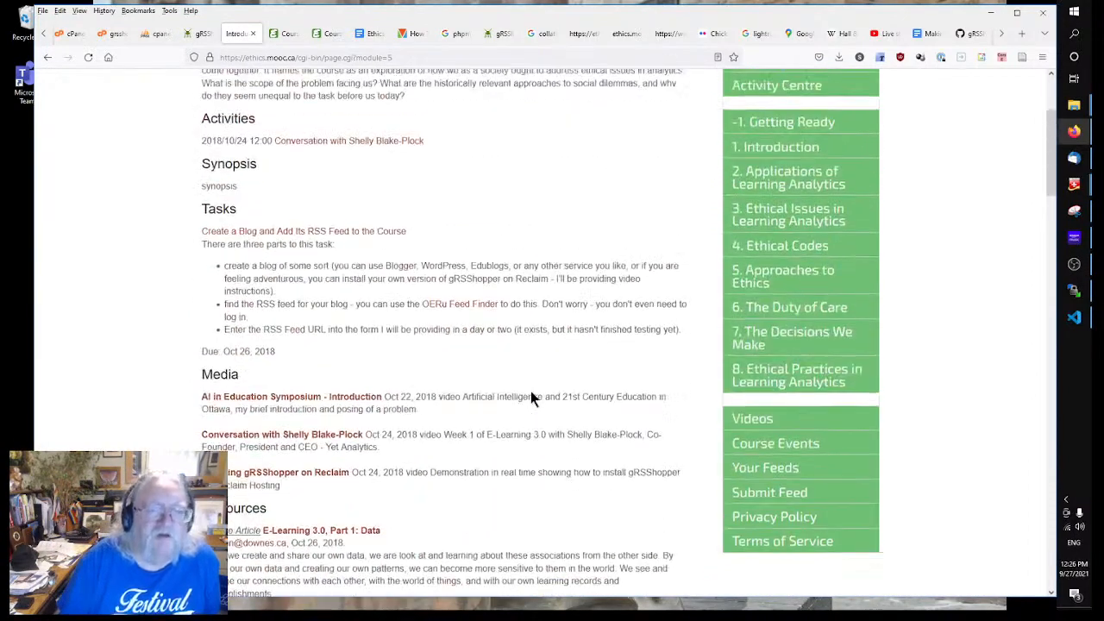
scroll(529, 280, "up", 2)
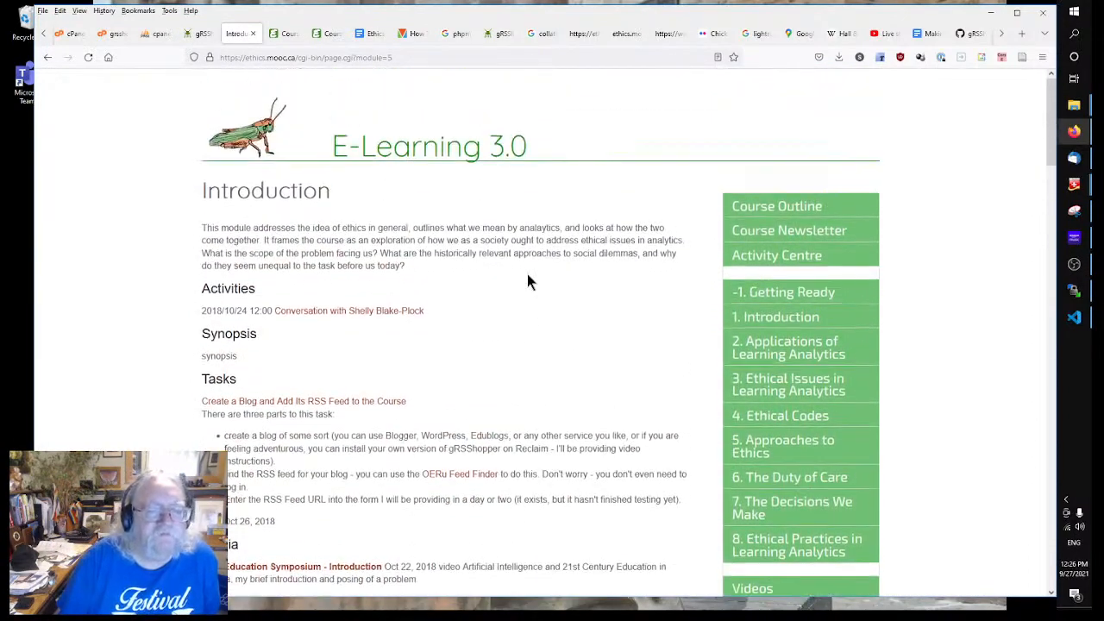
left_click(48, 58)
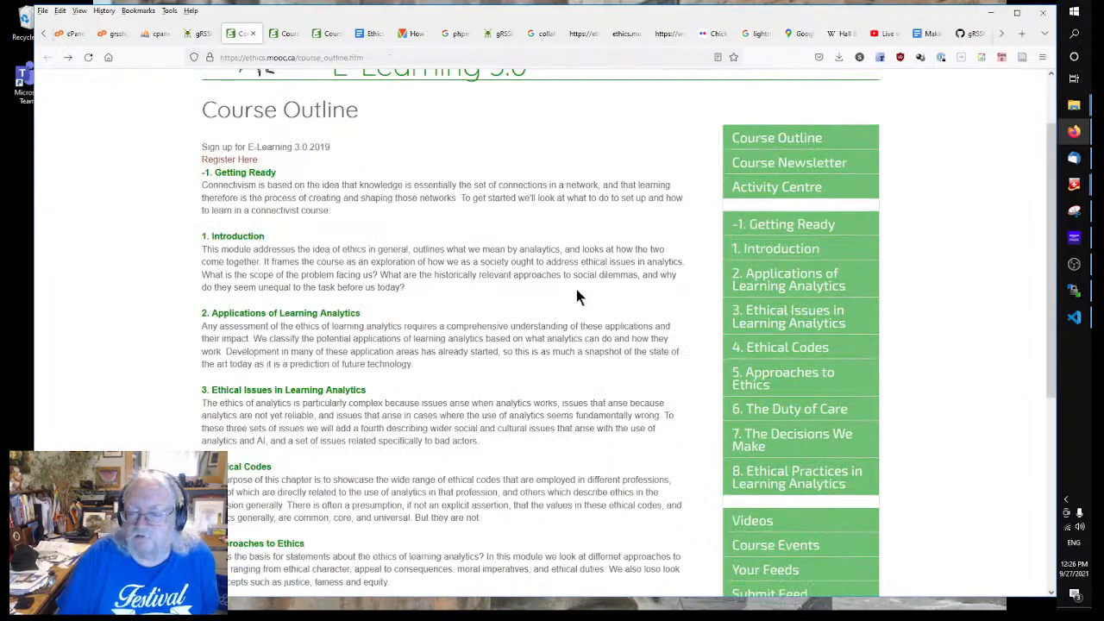
Step: Open the '4. Ethical Codes' module page and review its activity, synopsis and task
scroll(576, 296, "down", 3)
scroll(575, 295, "up", 5)
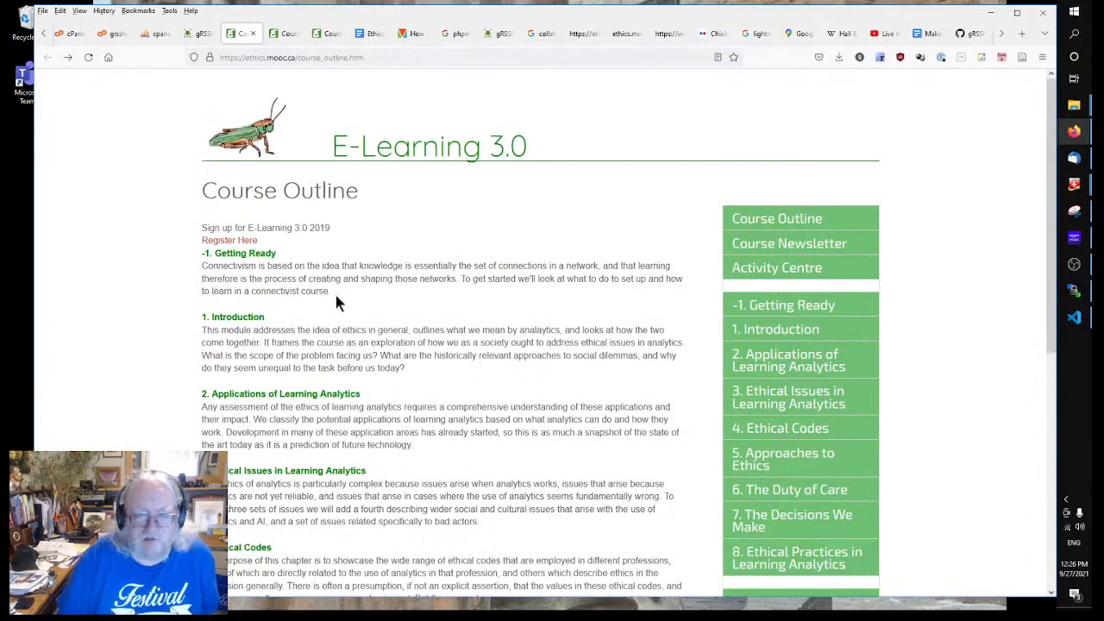
left_click(766, 428)
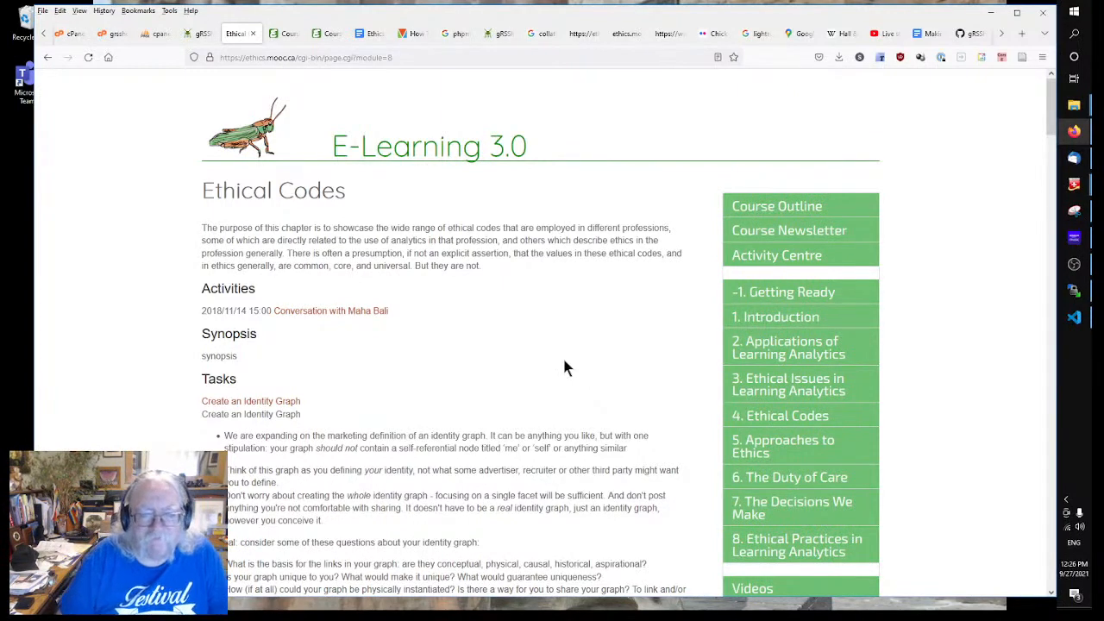
scroll(458, 377, "down", 2)
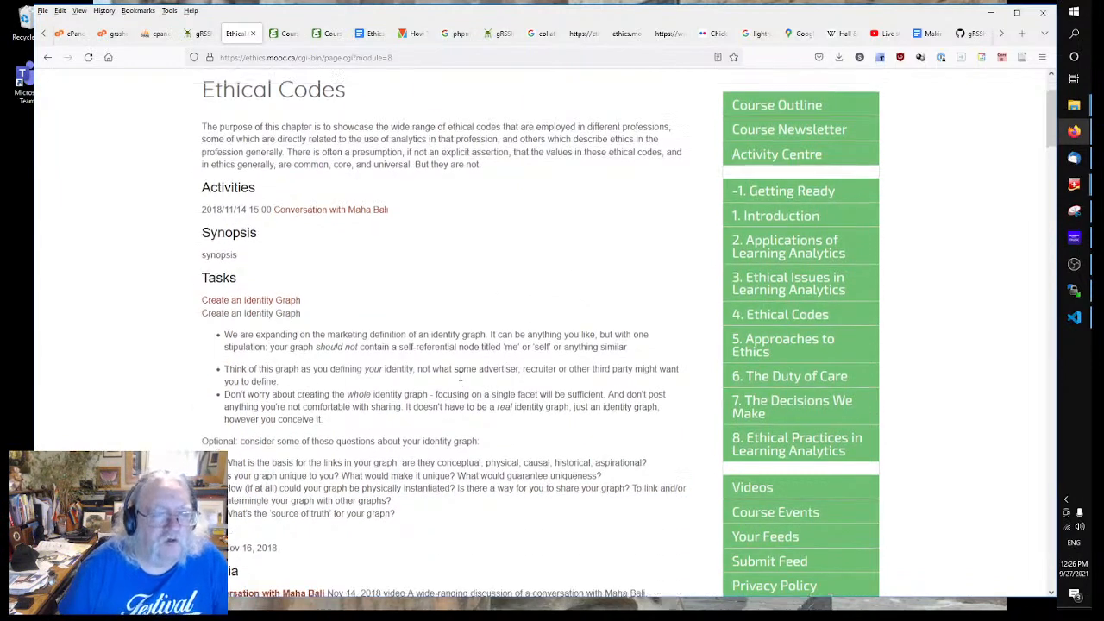
scroll(470, 388, "up", 2)
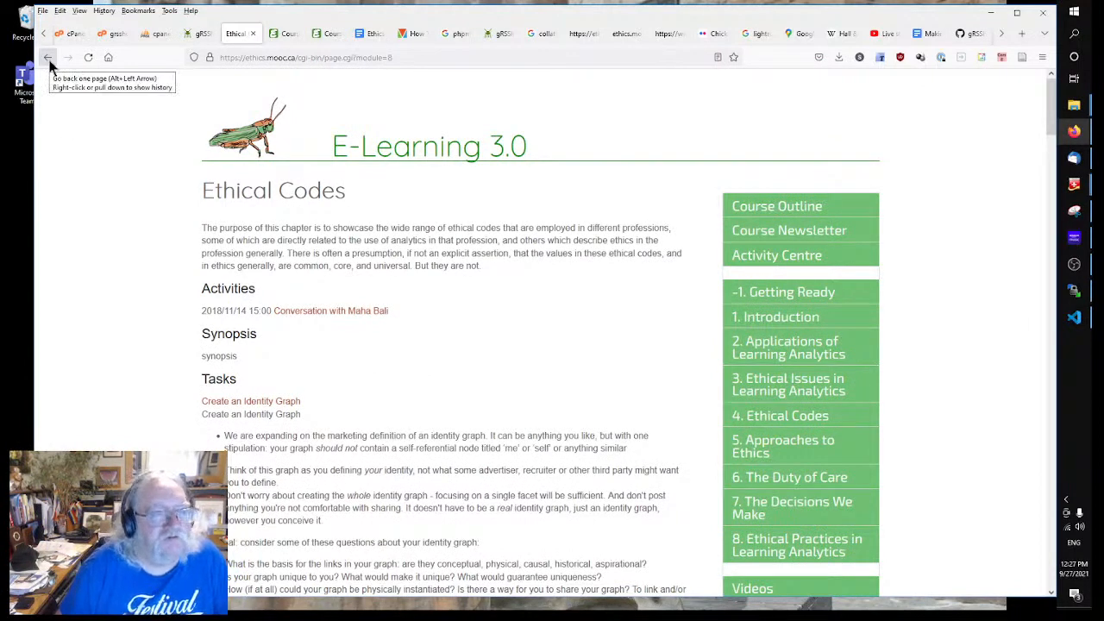
Step: Open the Course Newsletter Subscribe page in the editor and check its publishing settings
left_click(198, 33)
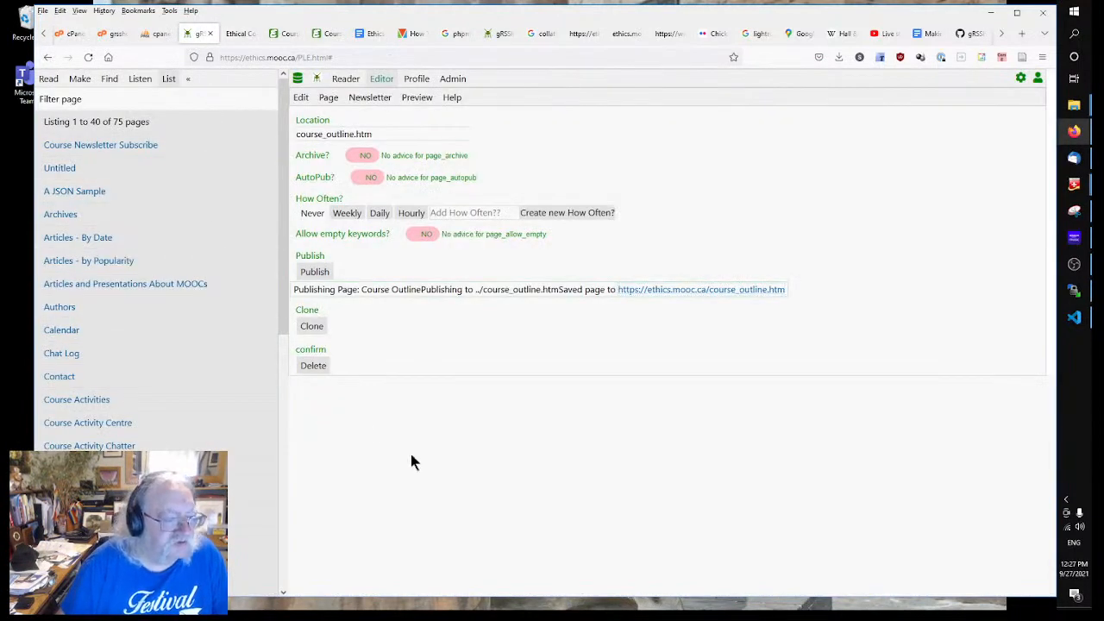
scroll(123, 423, "down", 3)
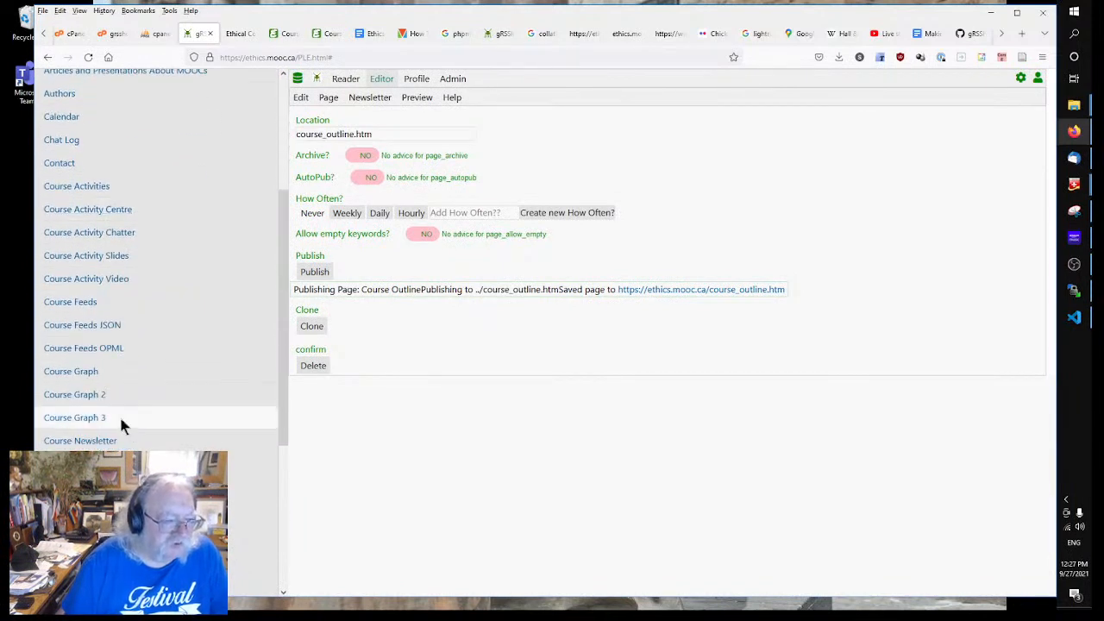
scroll(121, 422, "down", 3)
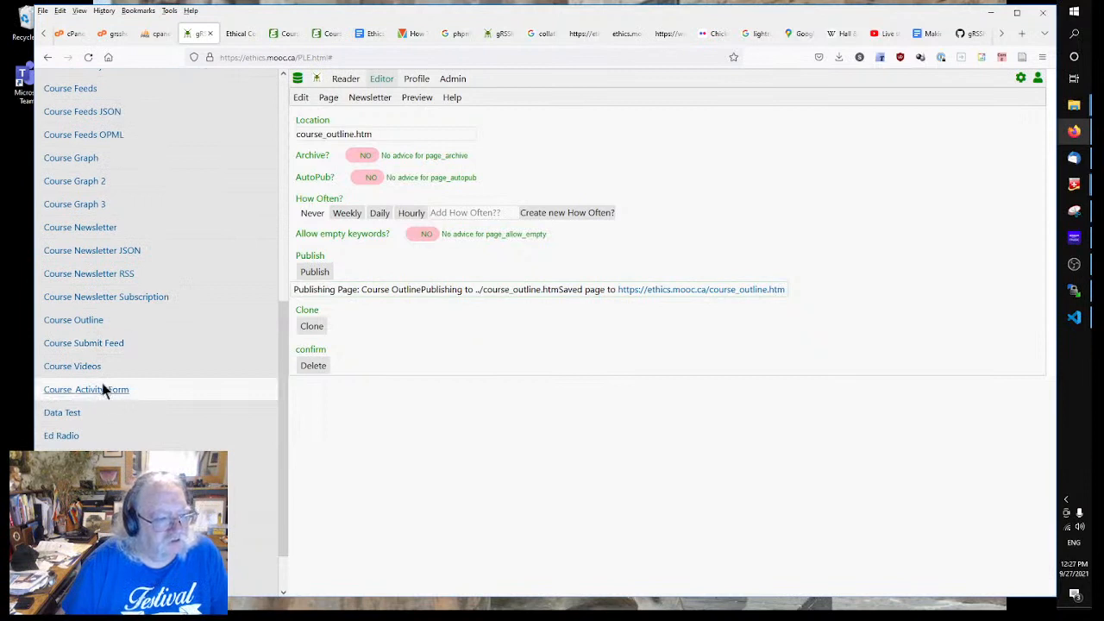
scroll(86, 388, "up", 3)
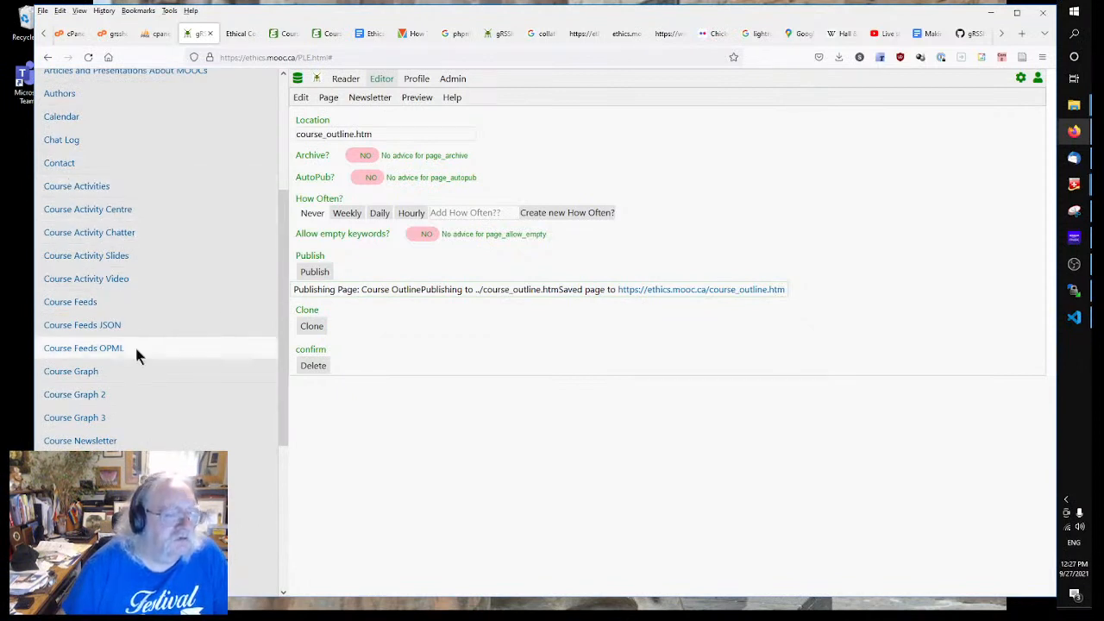
scroll(135, 353, "down", 3)
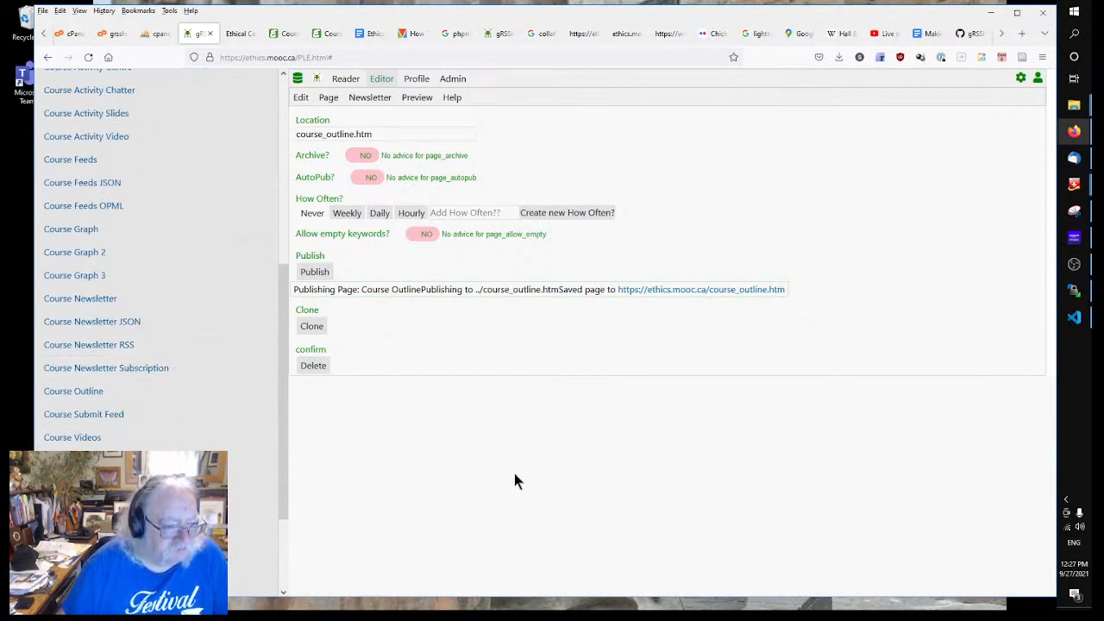
scroll(141, 414, "down", 3)
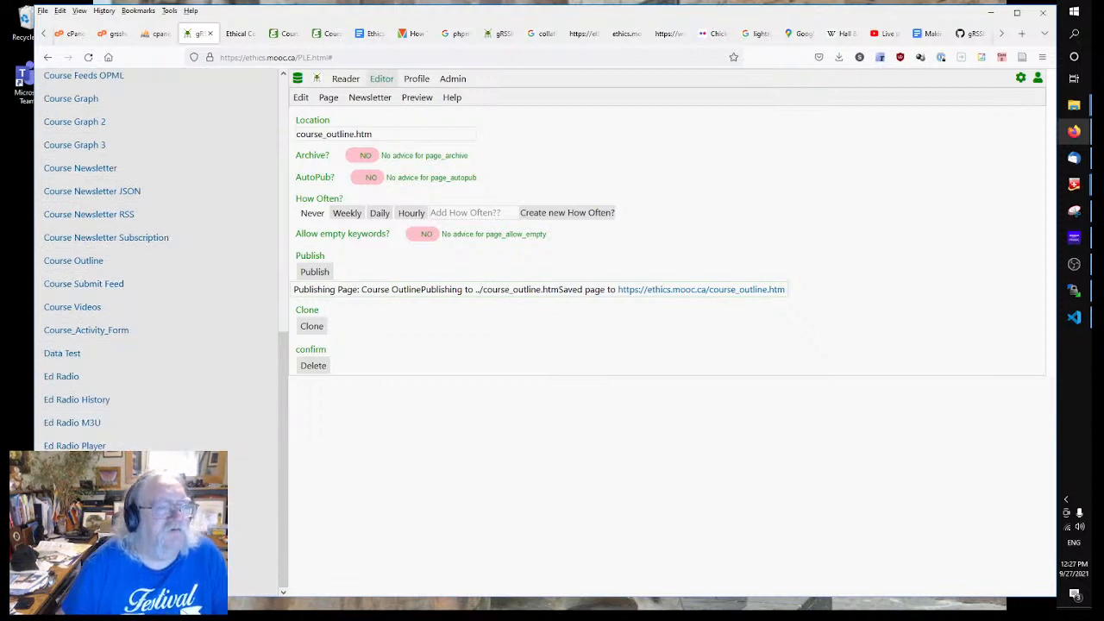
scroll(111, 426, "up", 3)
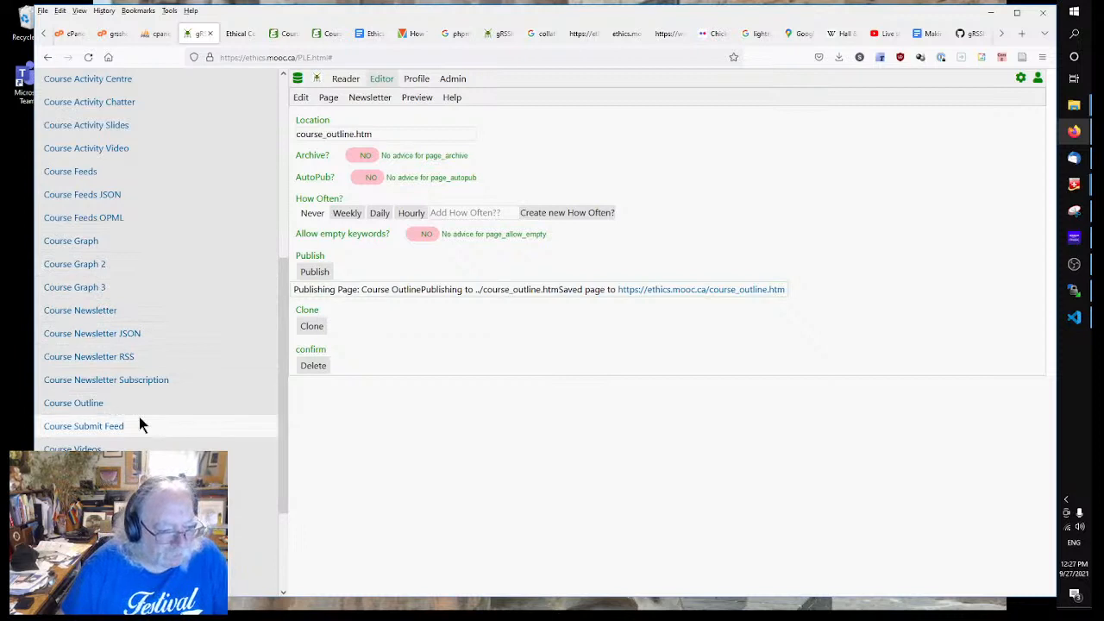
scroll(138, 439, "up", 5)
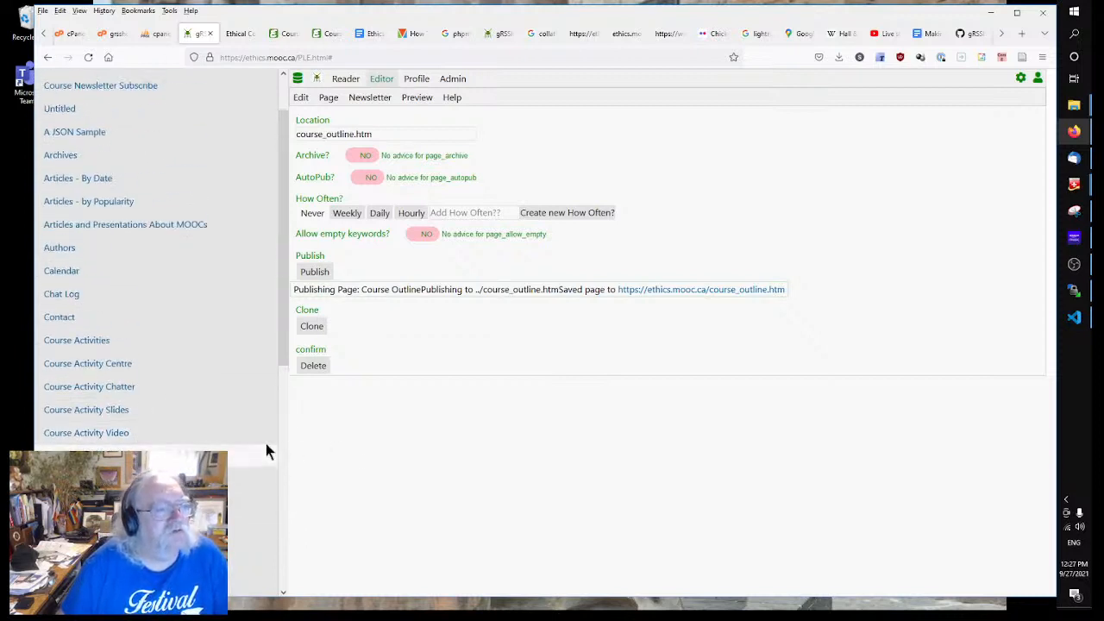
scroll(200, 421, "up", 2)
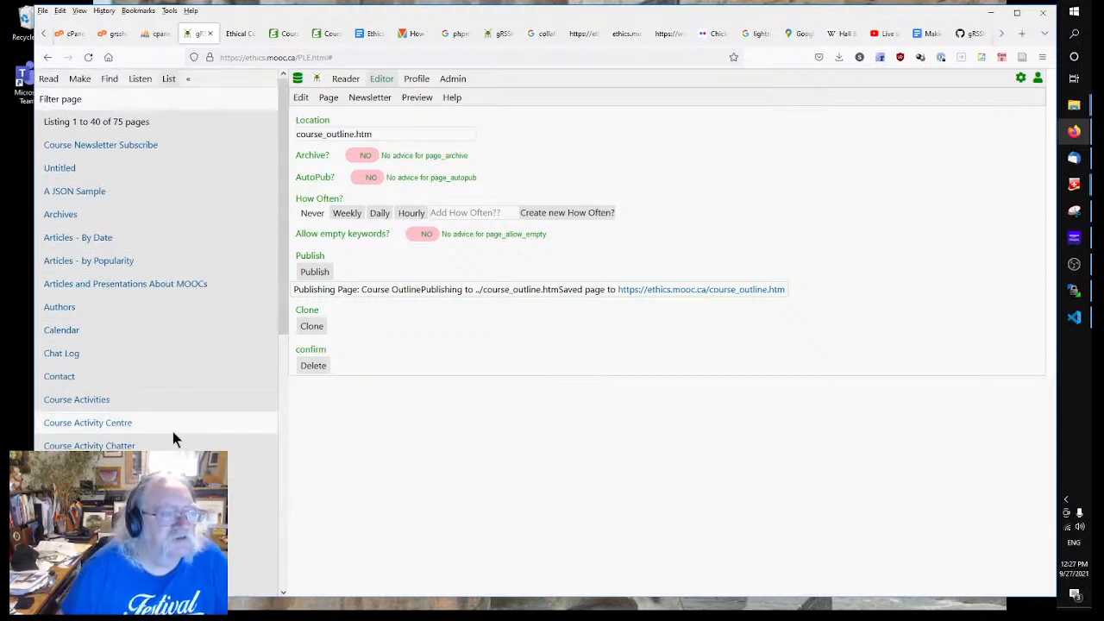
left_click(94, 145)
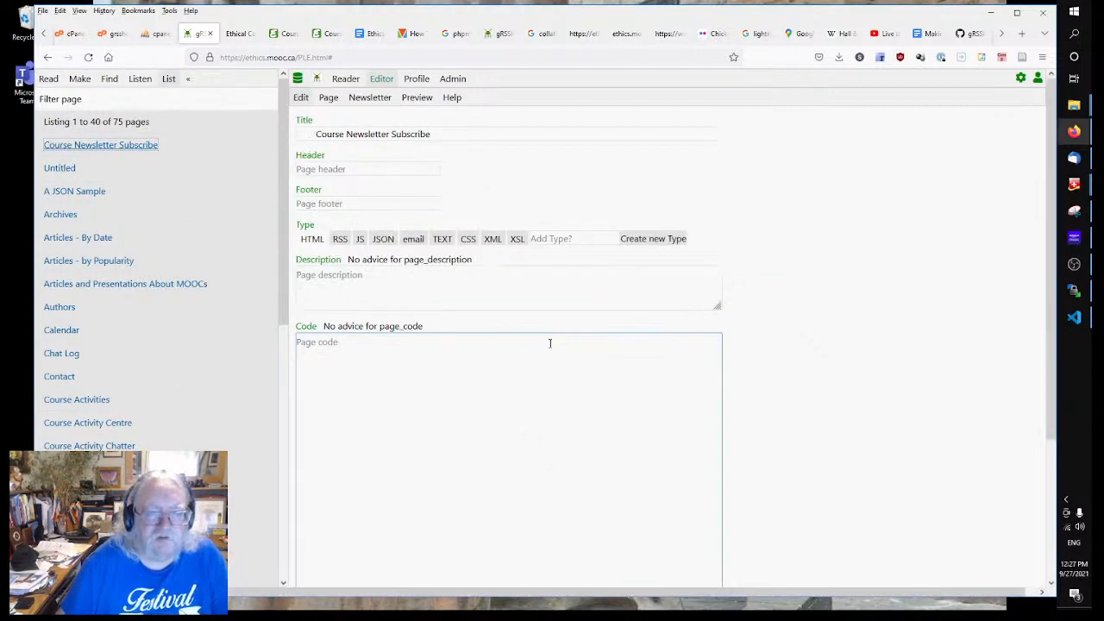
left_click(328, 98)
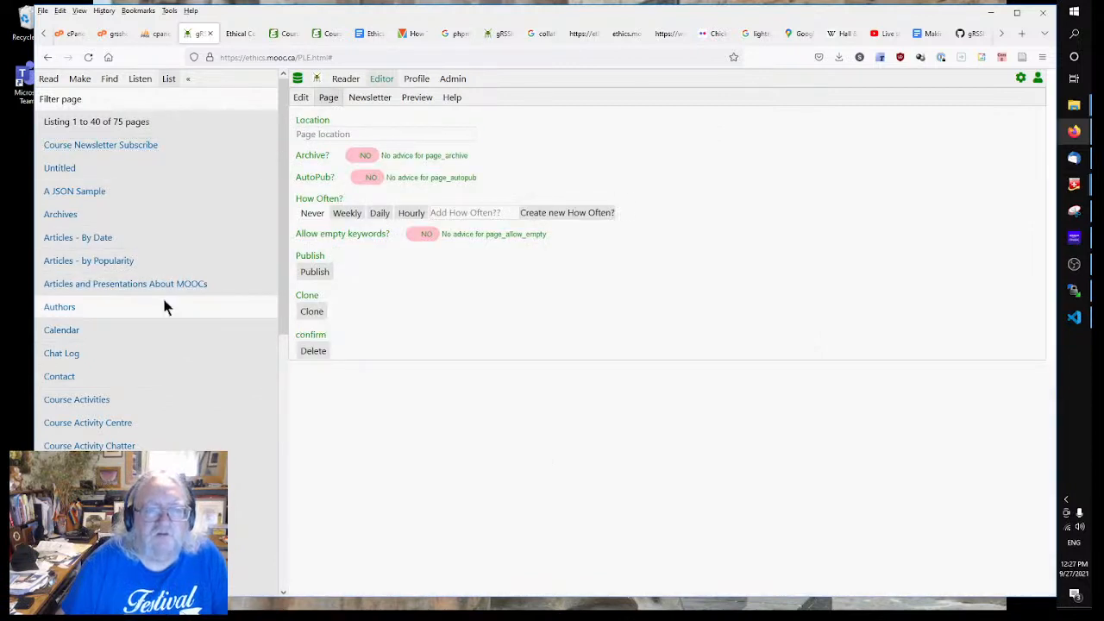
Step: Show pages 41 to 75 in the page list and bring up the Home Page record
scroll(157, 376, "down", 3)
scroll(158, 372, "down", 4)
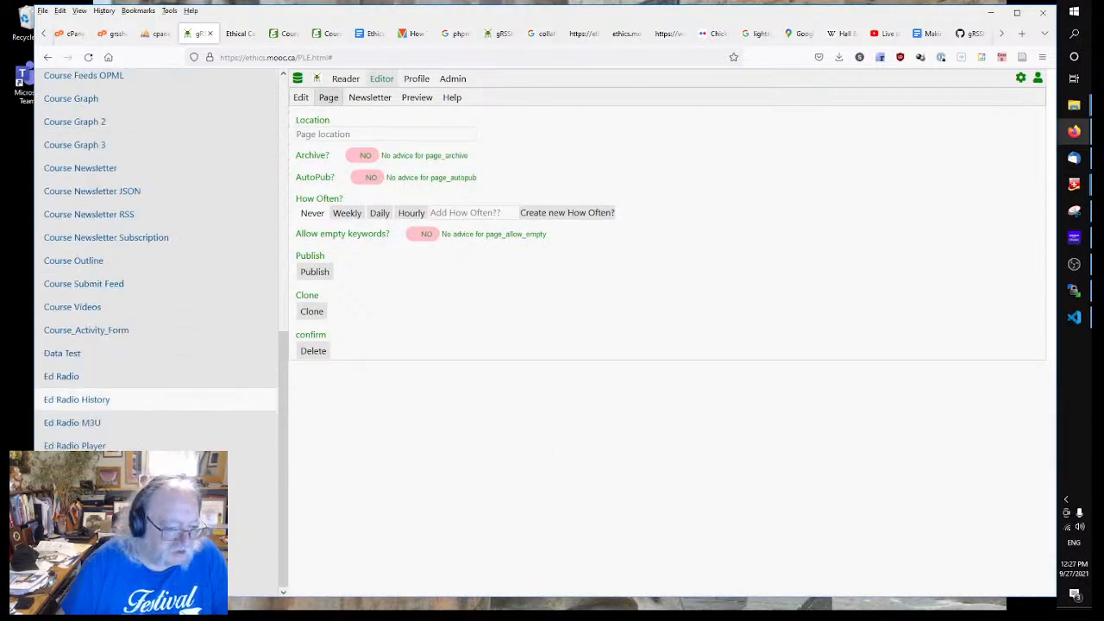
left_click(138, 585)
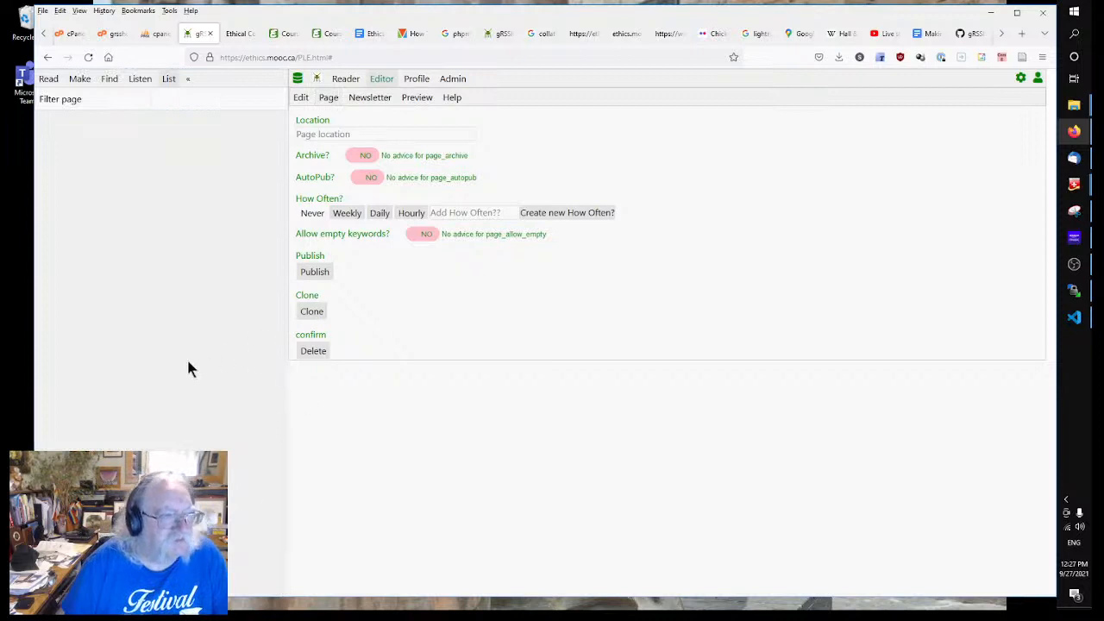
scroll(157, 263, "down", 5)
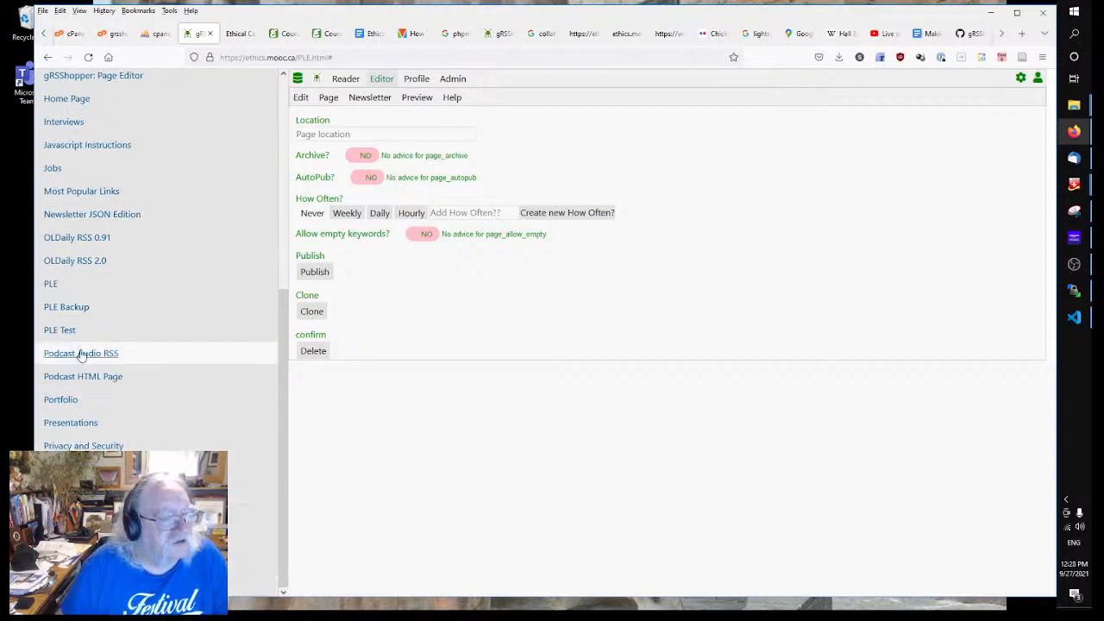
scroll(98, 285, "up", 2)
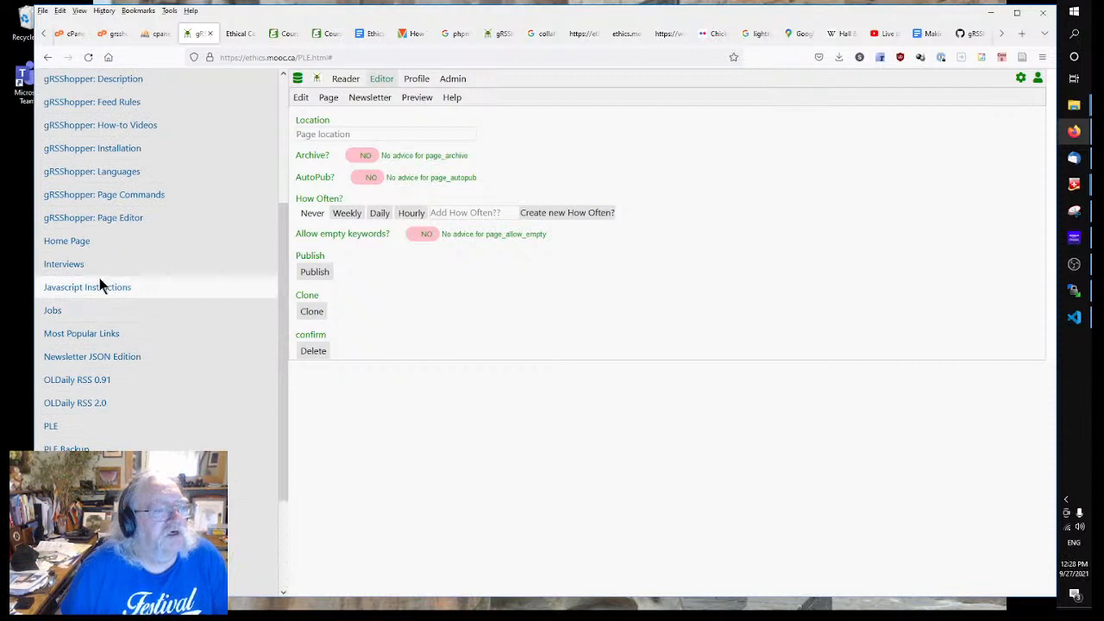
scroll(99, 286, "up", 1)
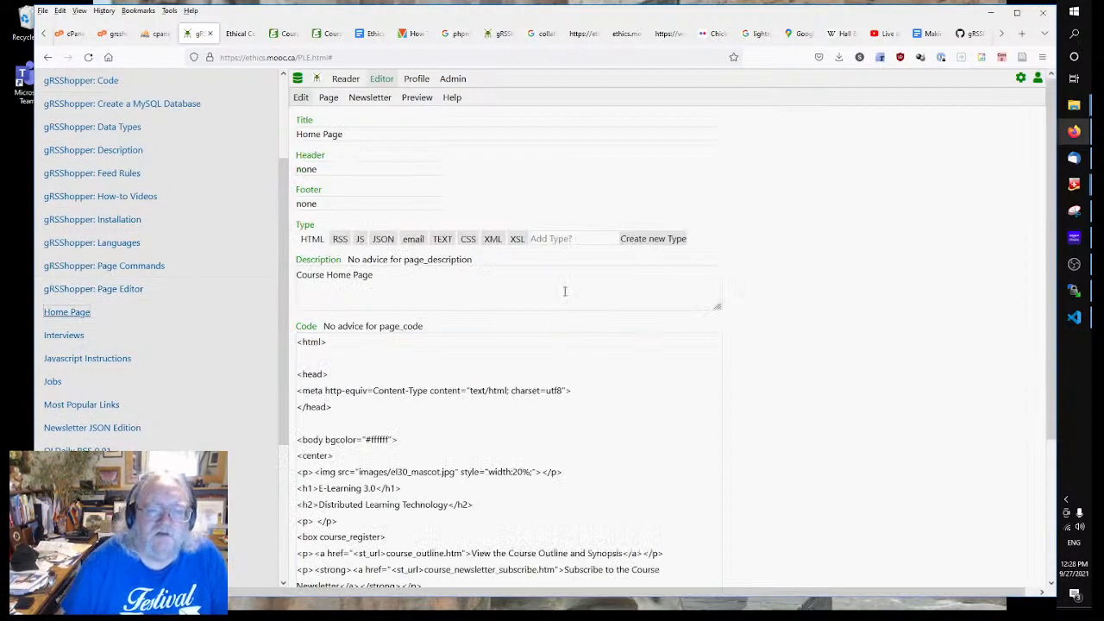
Step: Check the Home Page's publishing target and add 'Course' to its title
left_click(328, 98)
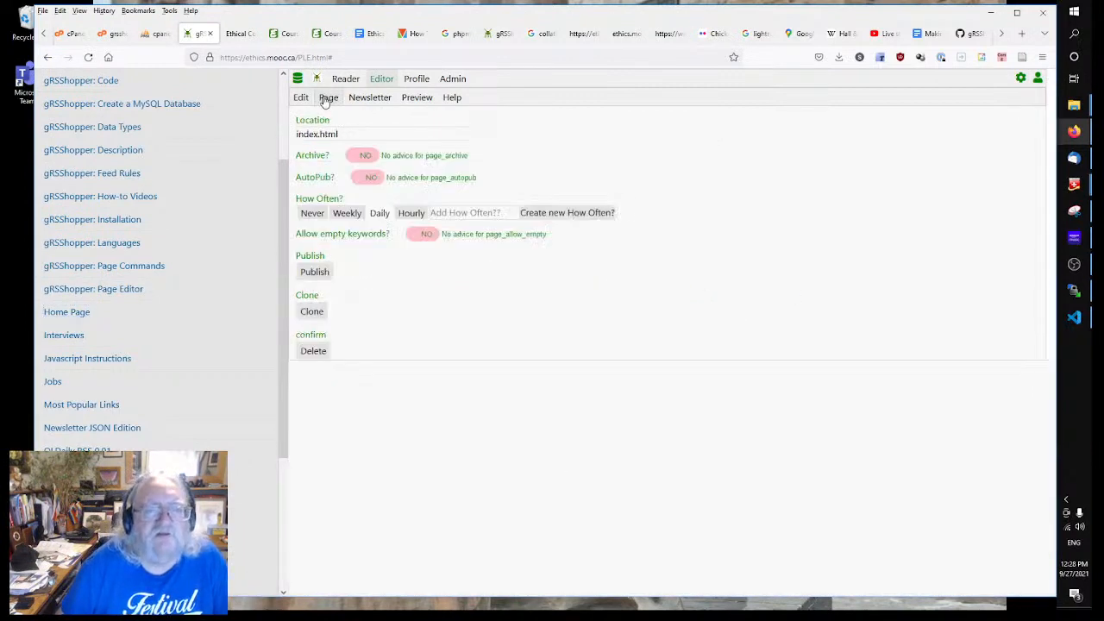
left_click(300, 99)
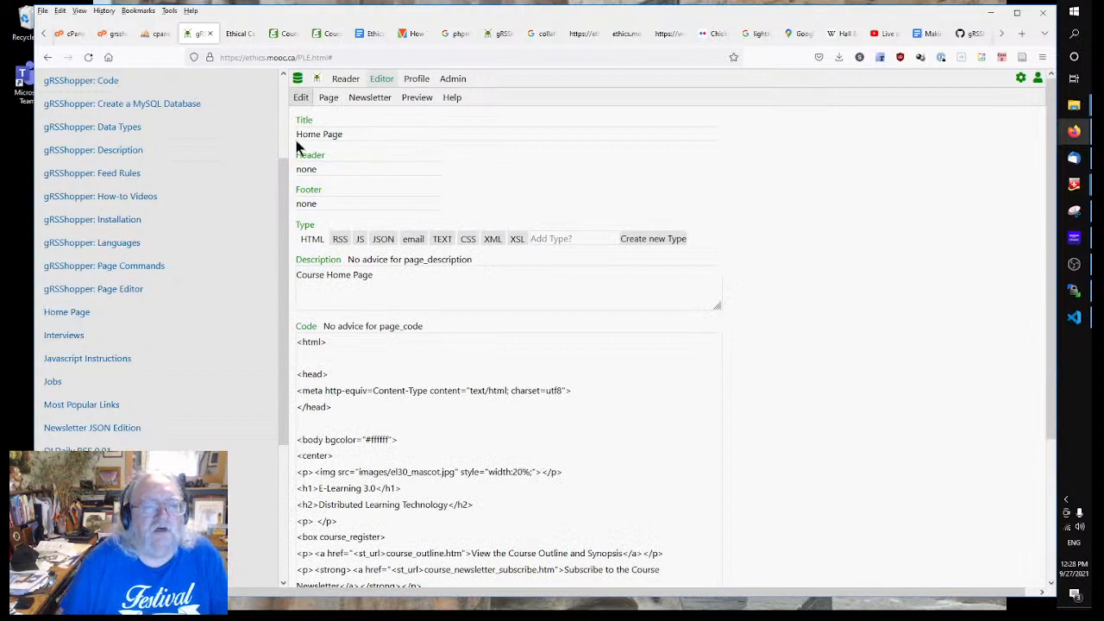
left_click(298, 134)
type("Course")
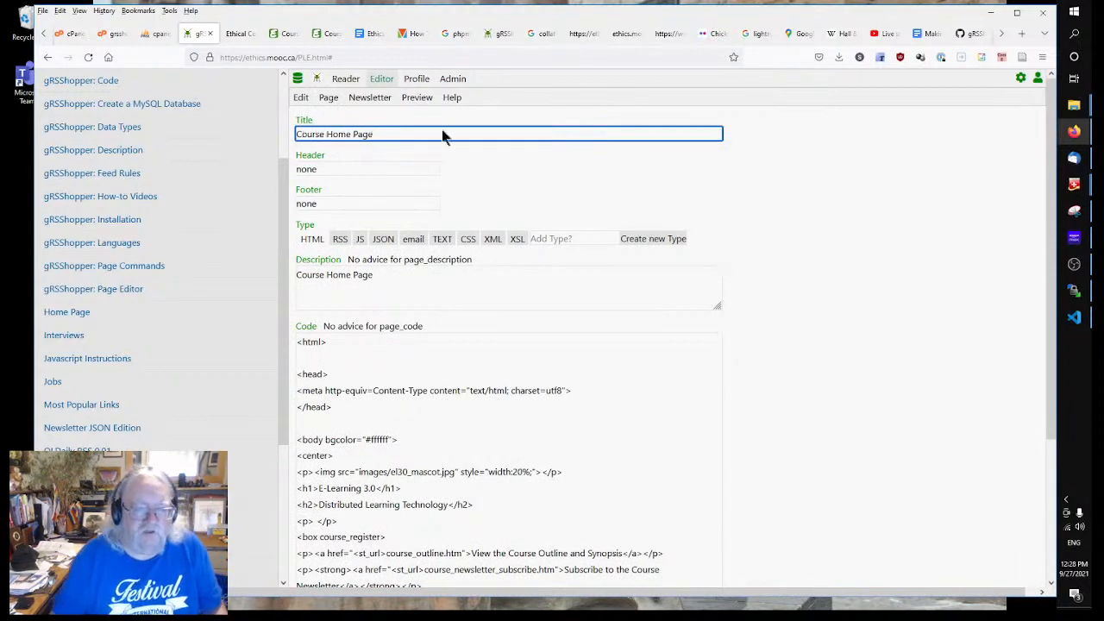
scroll(801, 411, "down", 2)
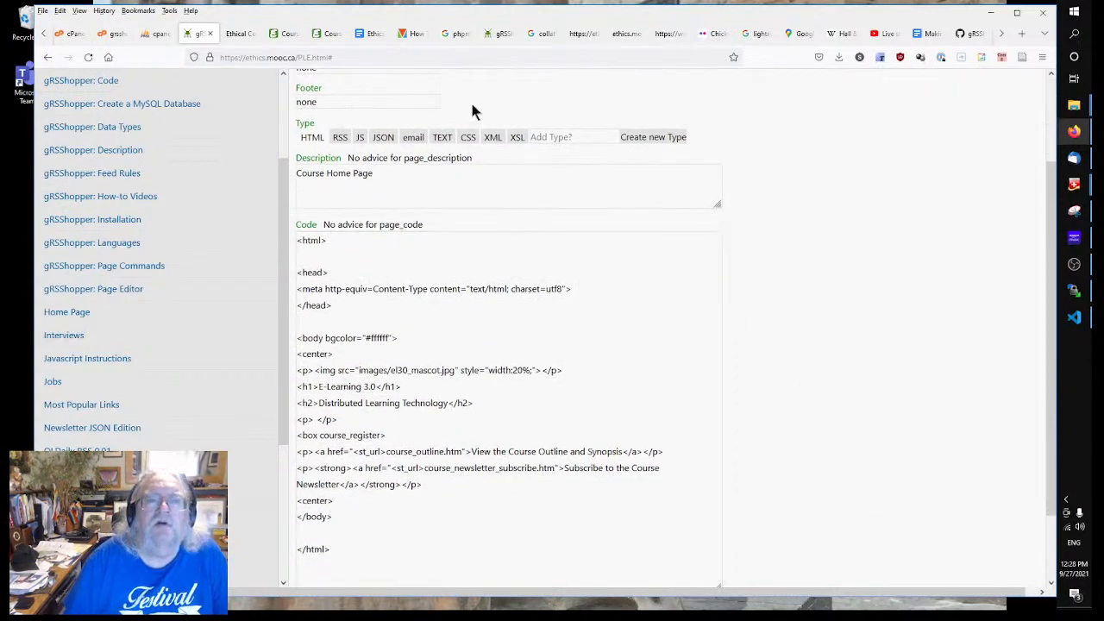
Step: Copy the course title 'Ethics, Analytics and the Duty of Care' from the Google Doc
left_click(501, 36)
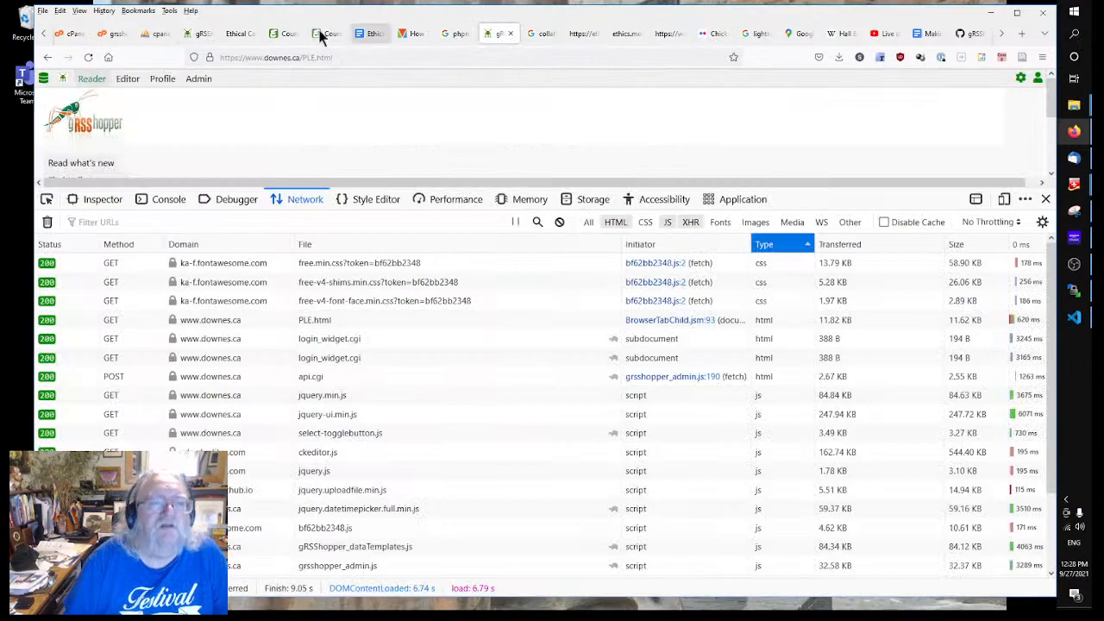
left_click(369, 34)
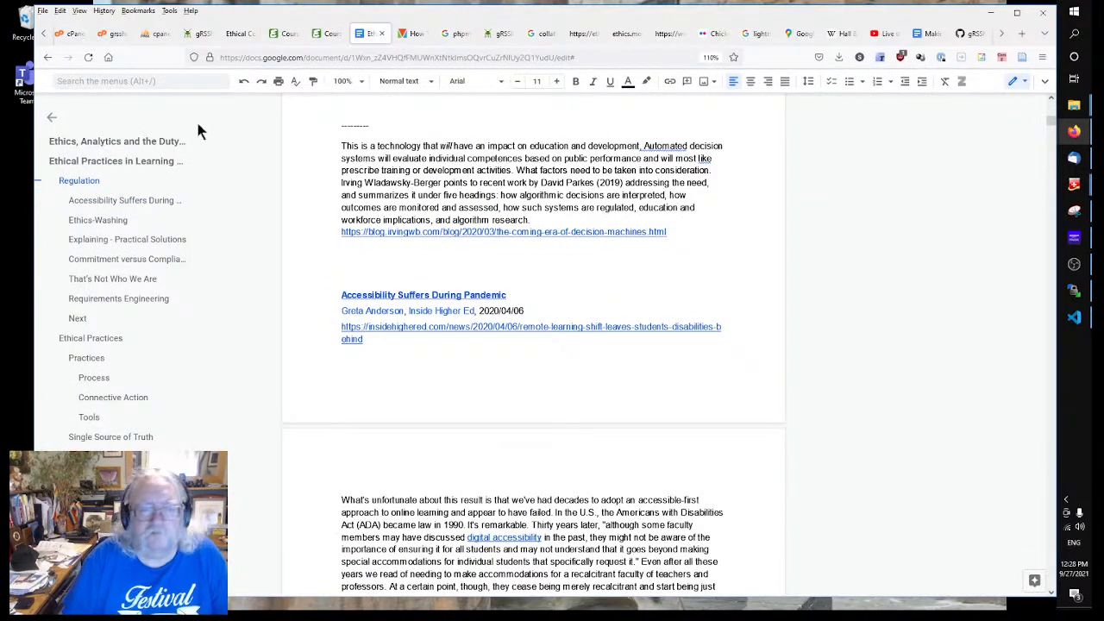
scroll(498, 195, "up", 10)
scroll(498, 195, "down", 5)
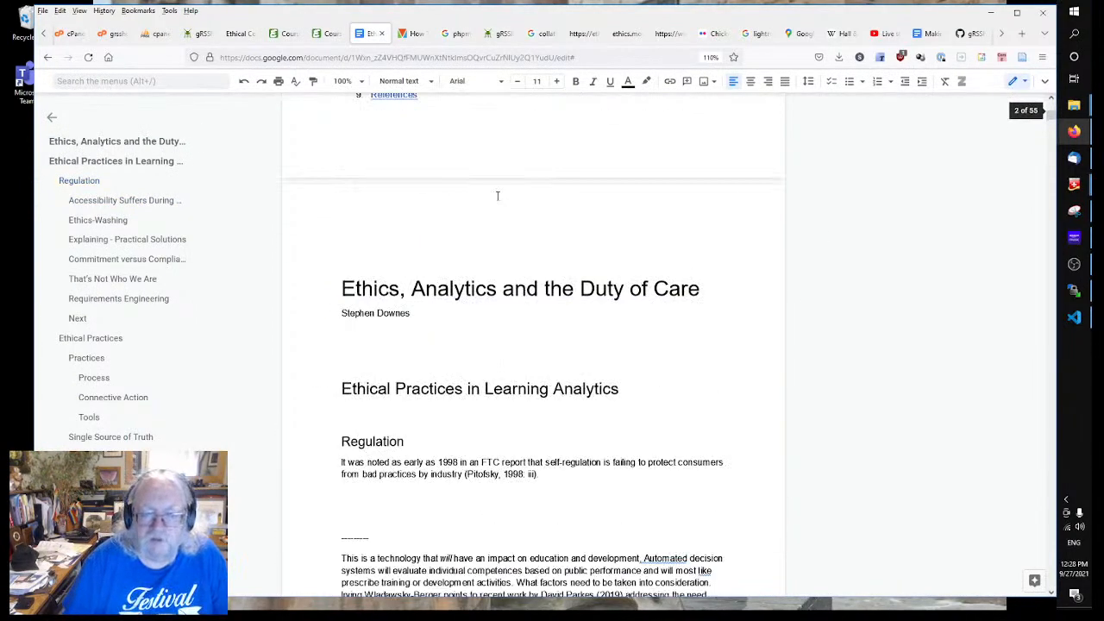
scroll(498, 196, "down", 3)
left_click_drag(341, 173, 758, 175)
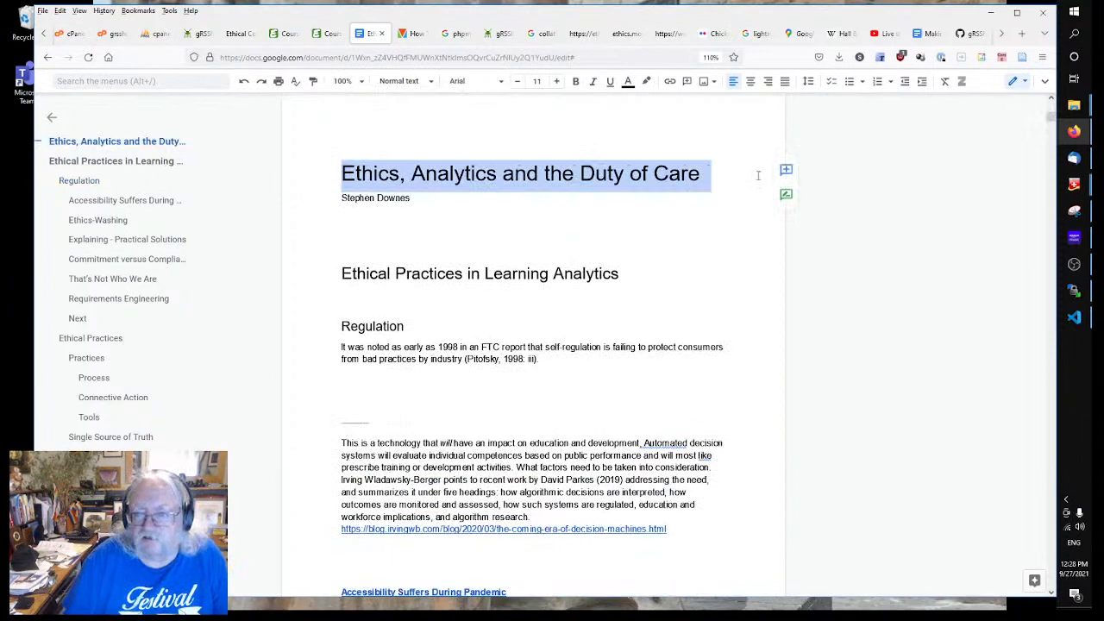
right_click(681, 176)
left_click(701, 207)
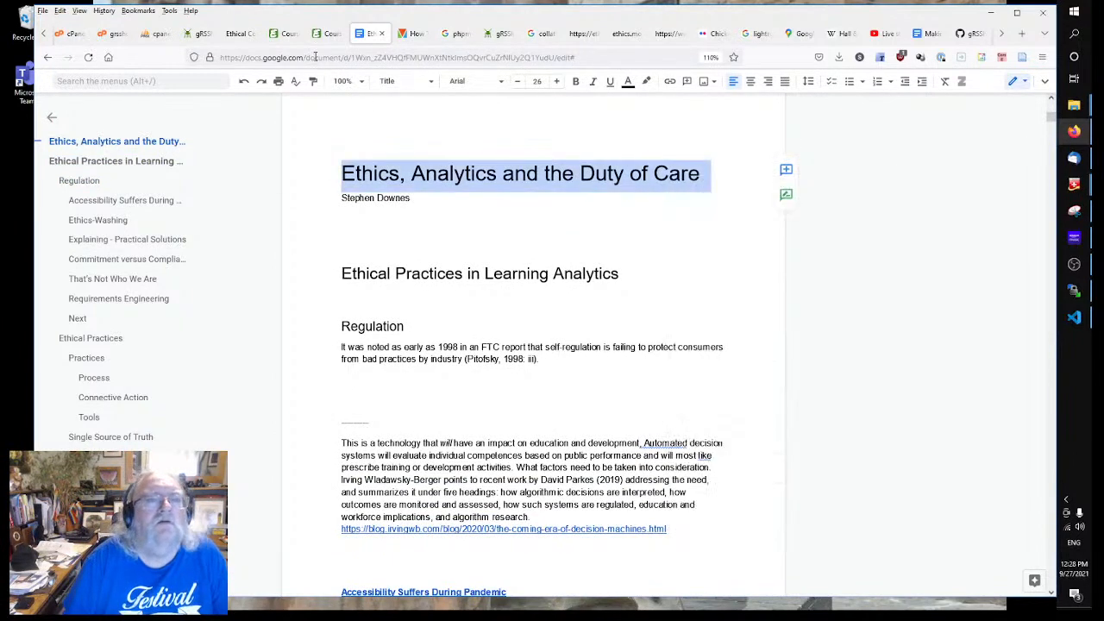
Step: Paste the copied title over the E-Learning 3.0 heading in the Home Page code
left_click(198, 33)
scroll(460, 231, "up", 3)
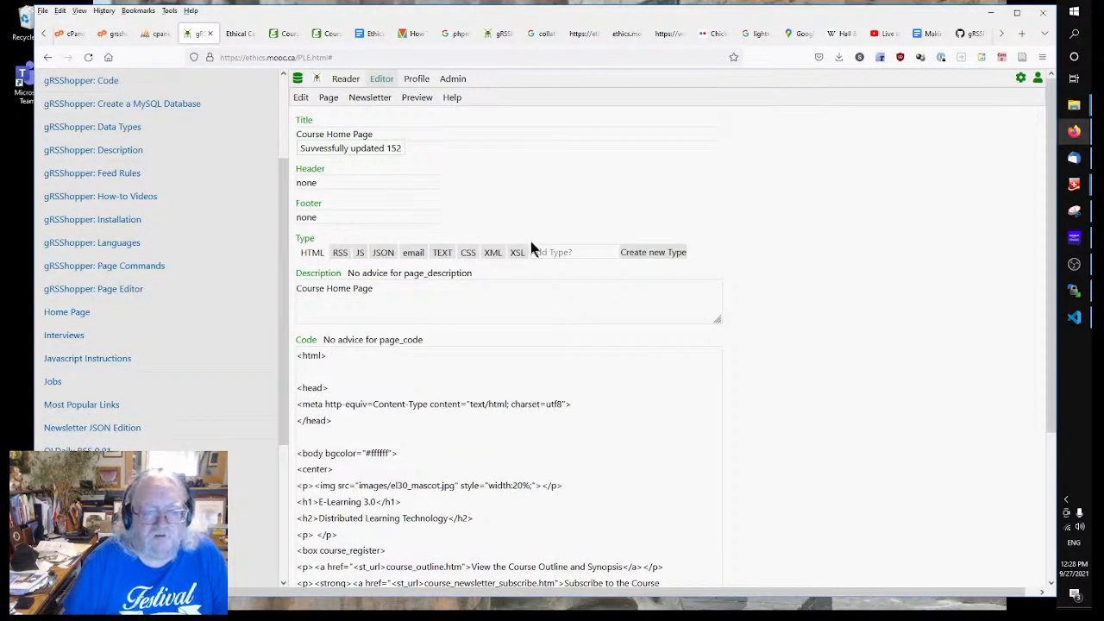
scroll(506, 426, "down", 2)
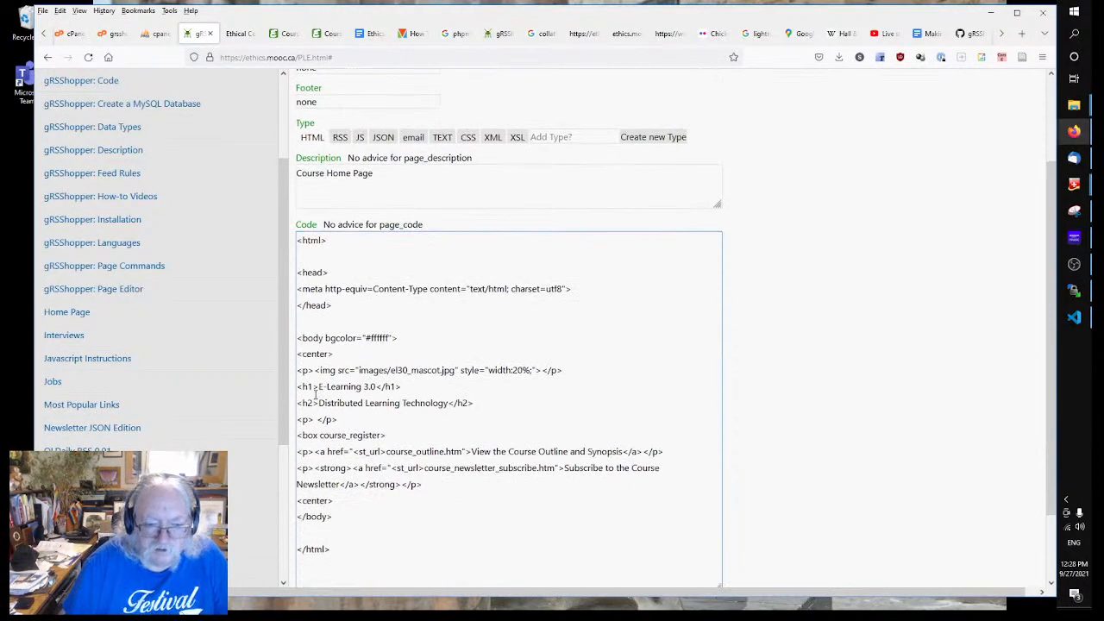
left_click_drag(320, 386, 433, 407)
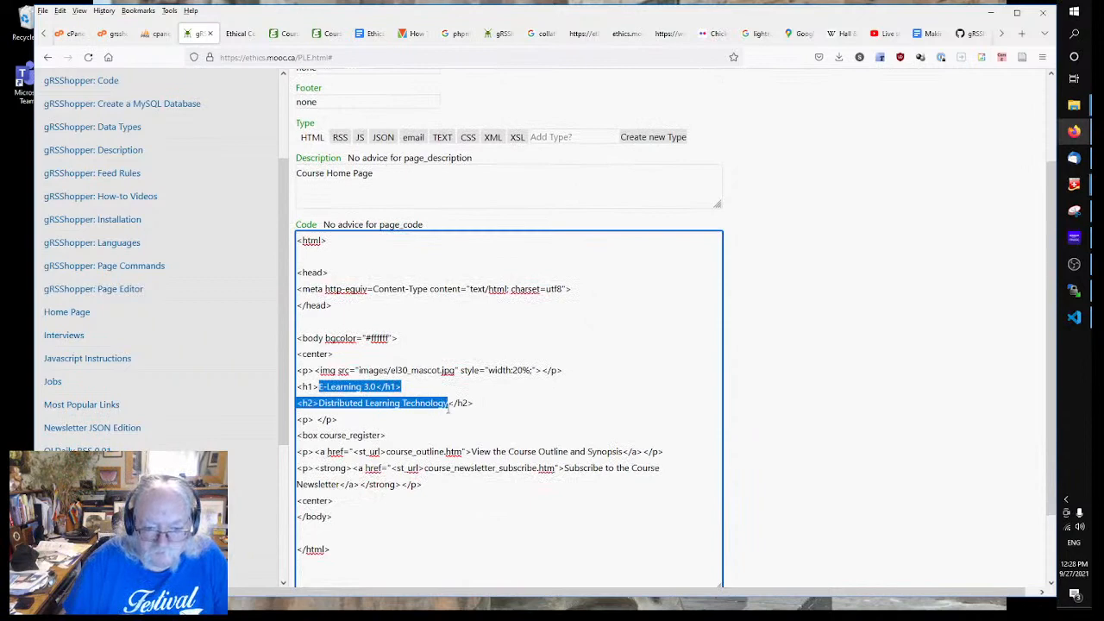
key("ctrl+v")
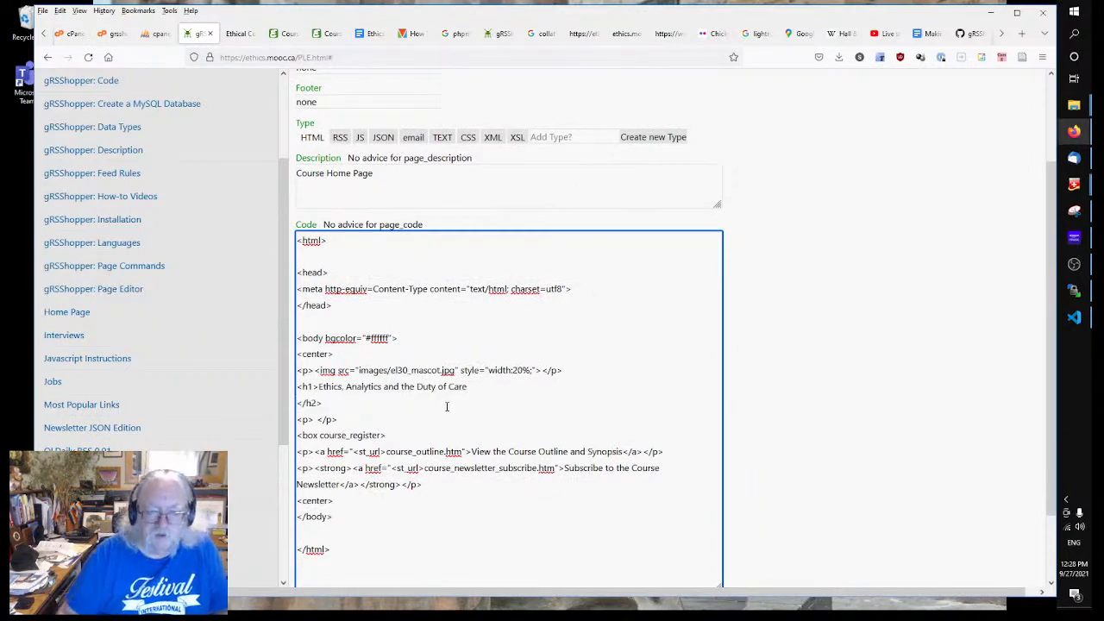
left_click(519, 511)
scroll(519, 509, "down", 2)
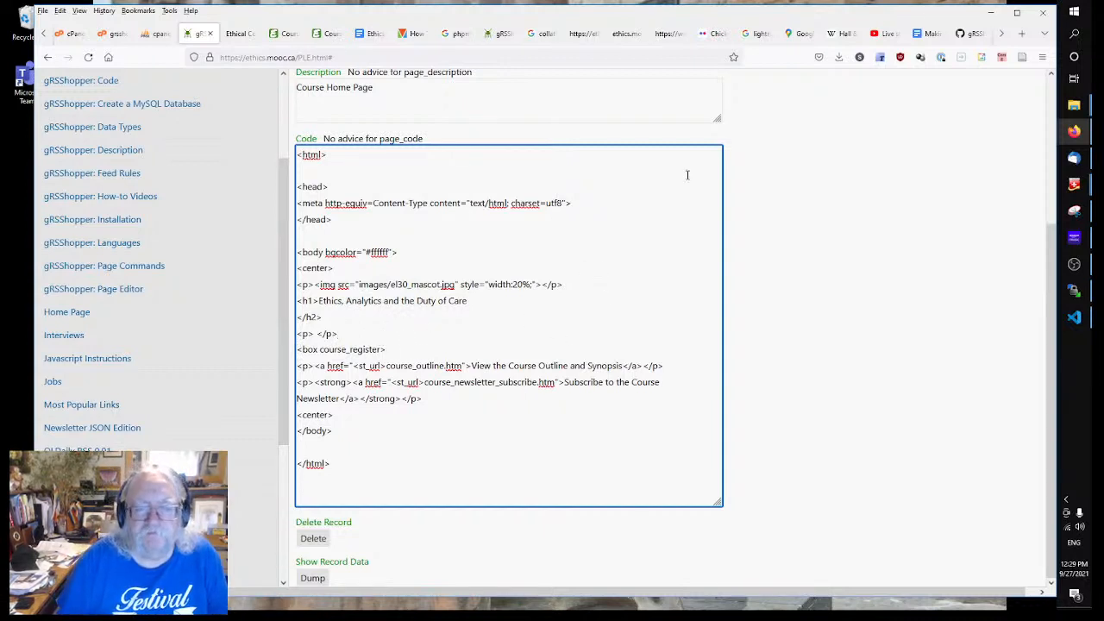
Step: Open the MOOC sign-up form in Google Forms from a new tab
left_click(1022, 34)
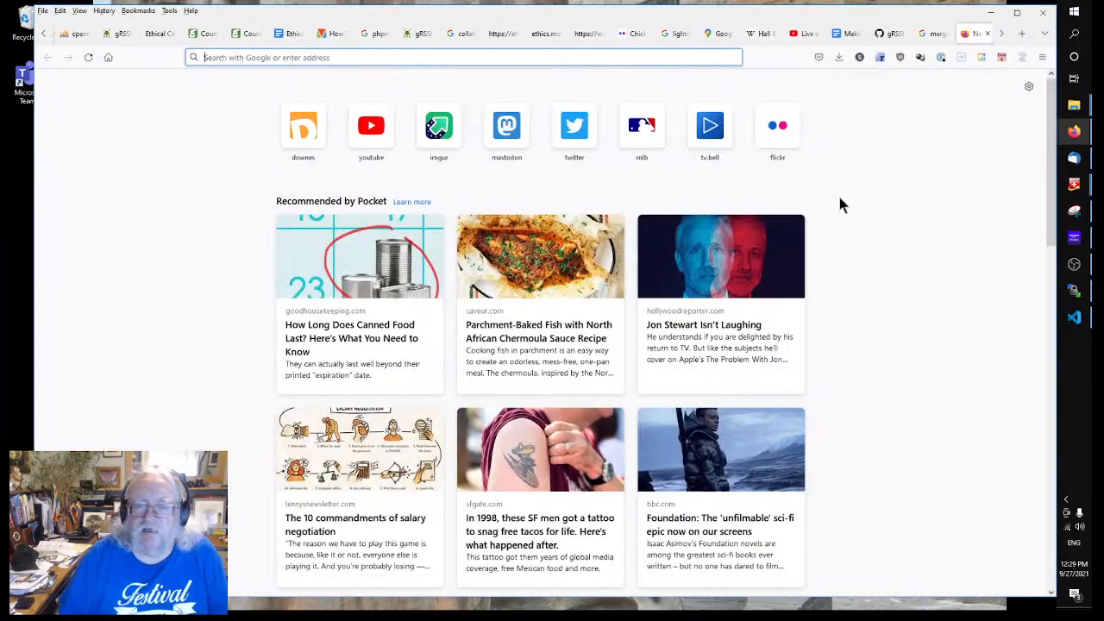
left_click(301, 131)
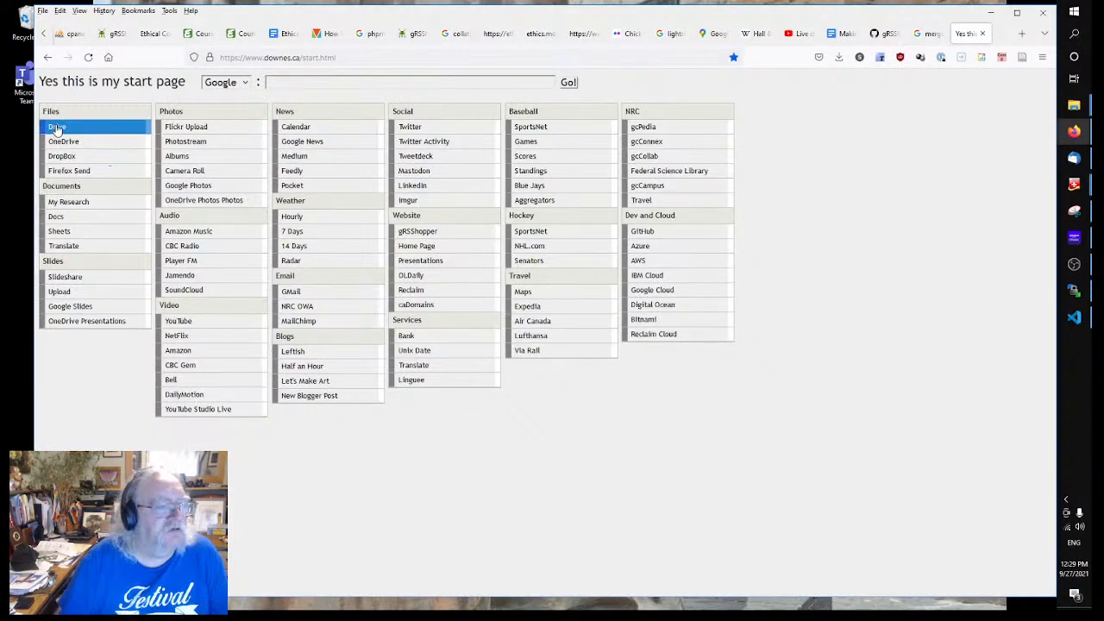
left_click(57, 220)
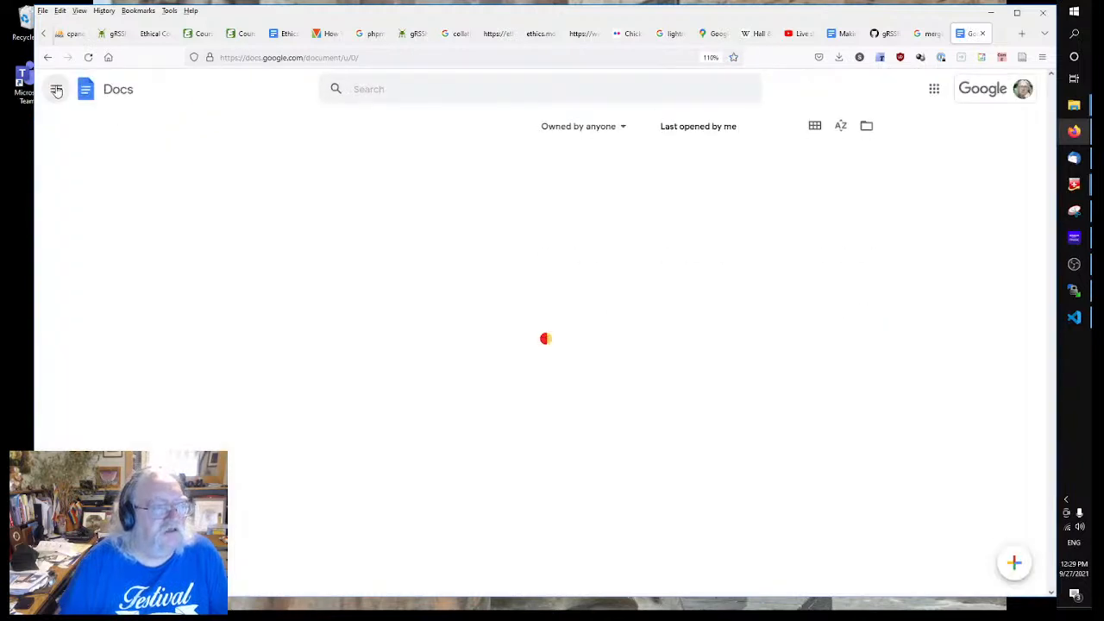
left_click(56, 90)
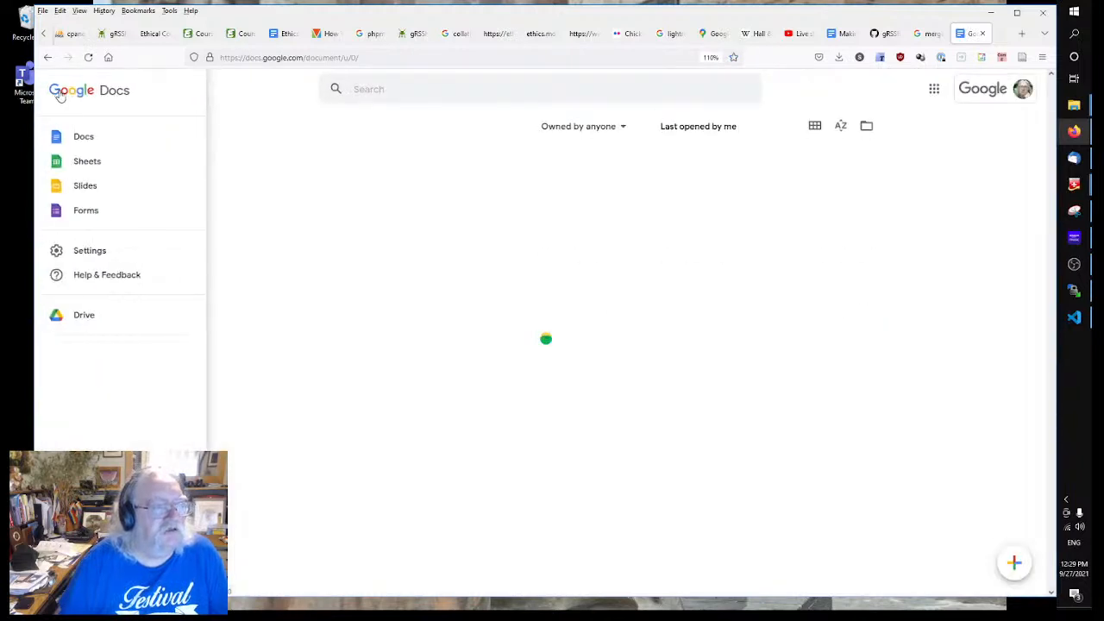
left_click(86, 211)
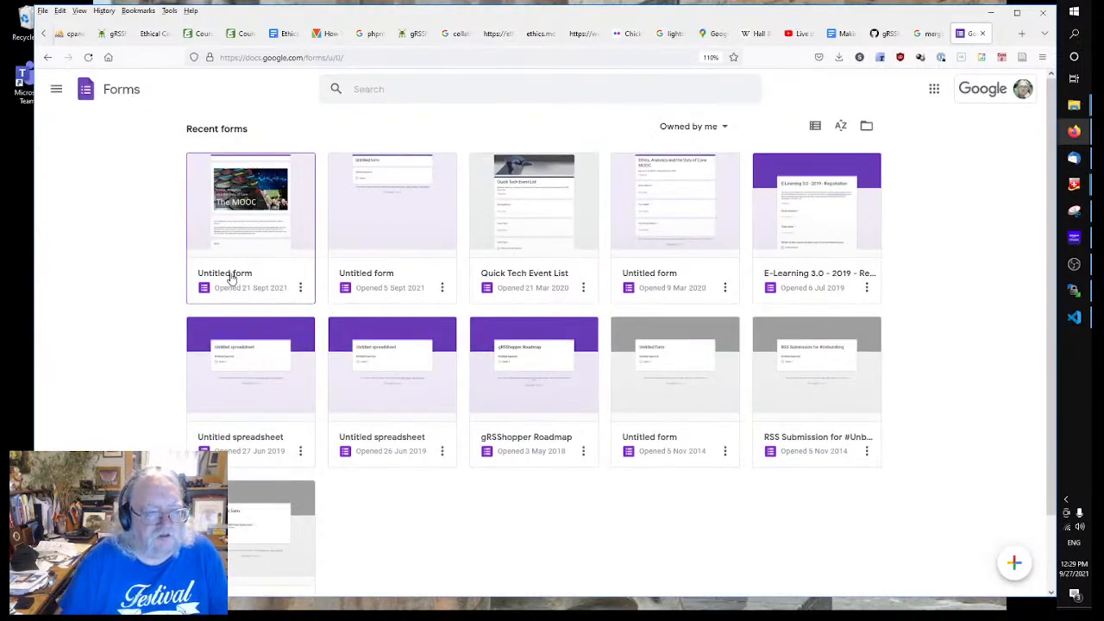
left_click(231, 279)
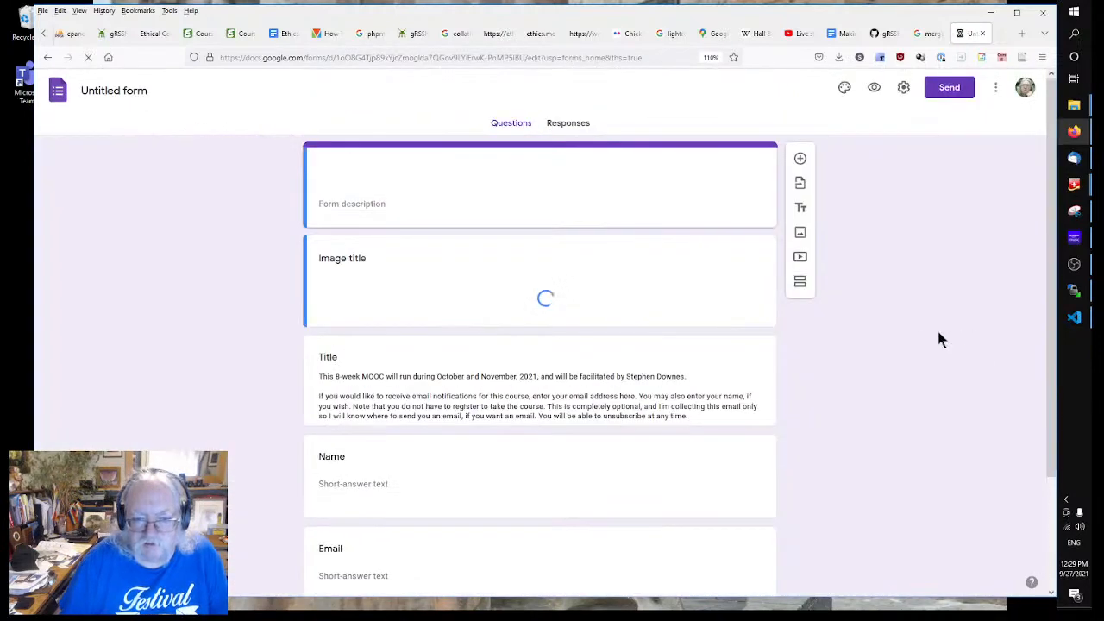
Step: Select and copy the form's full description, then go back to the Home Page code
scroll(846, 365, "down", 2)
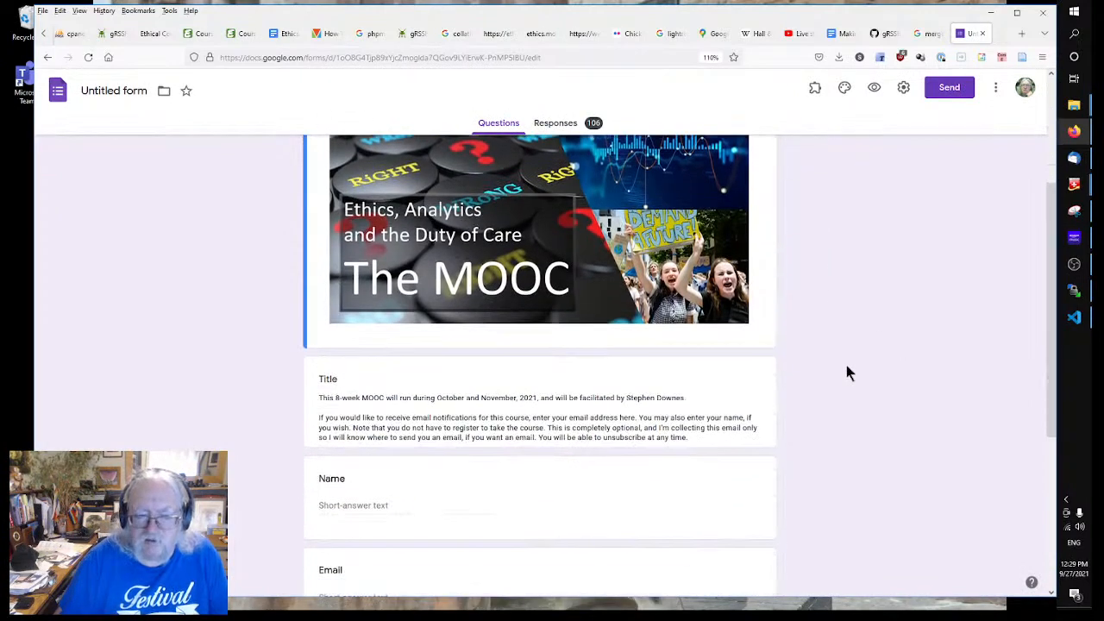
scroll(846, 365, "down", 1)
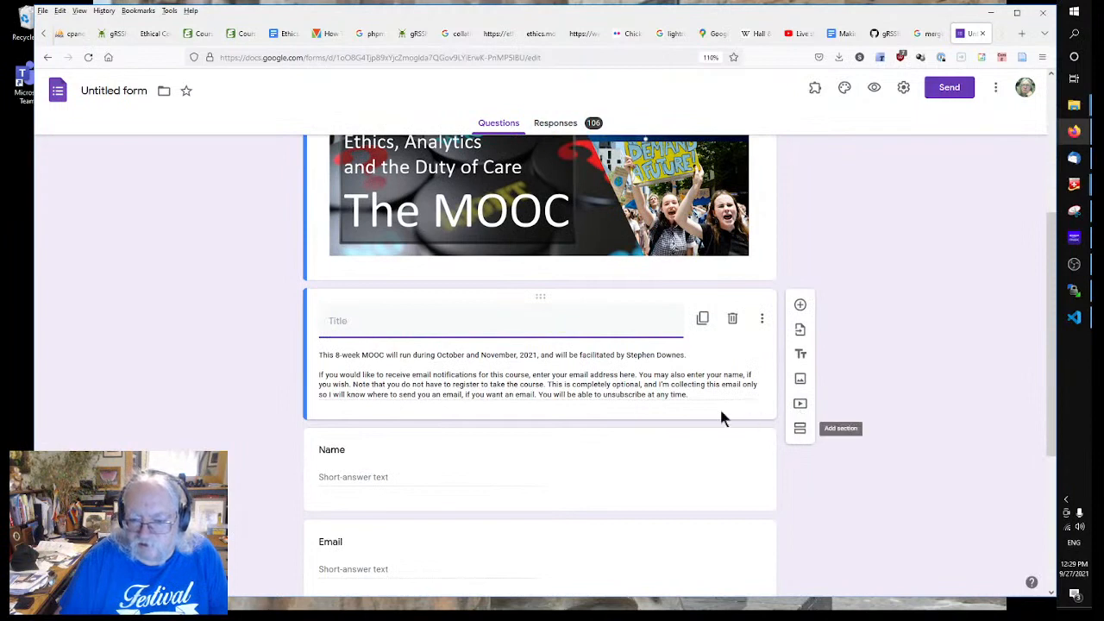
triple_click(697, 389)
left_click(699, 389)
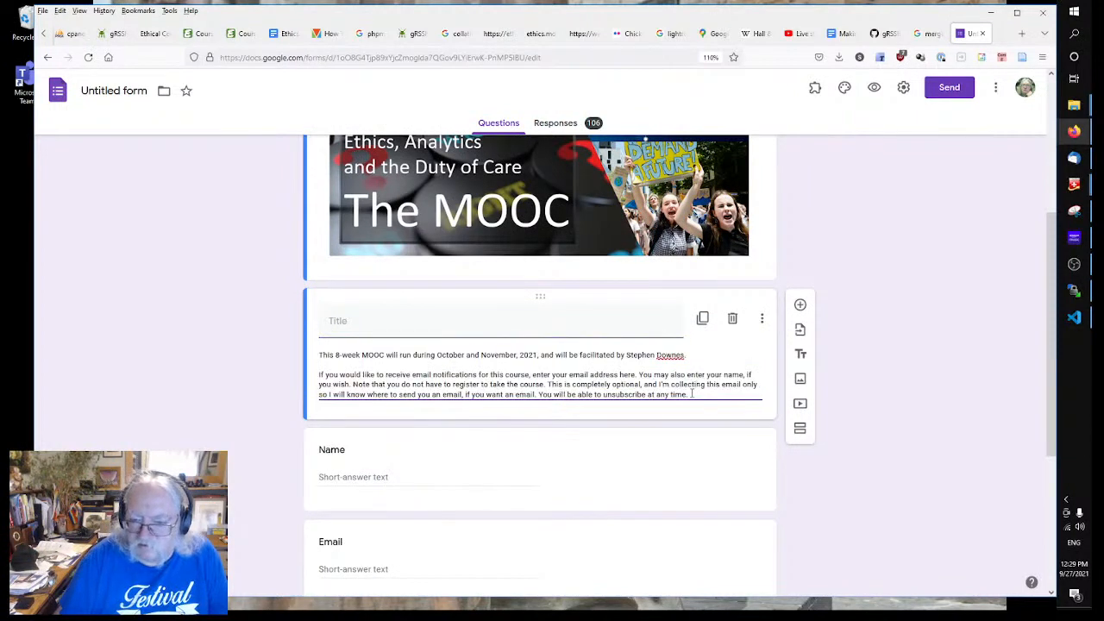
left_click_drag(693, 393, 221, 316)
key("ctrl+c")
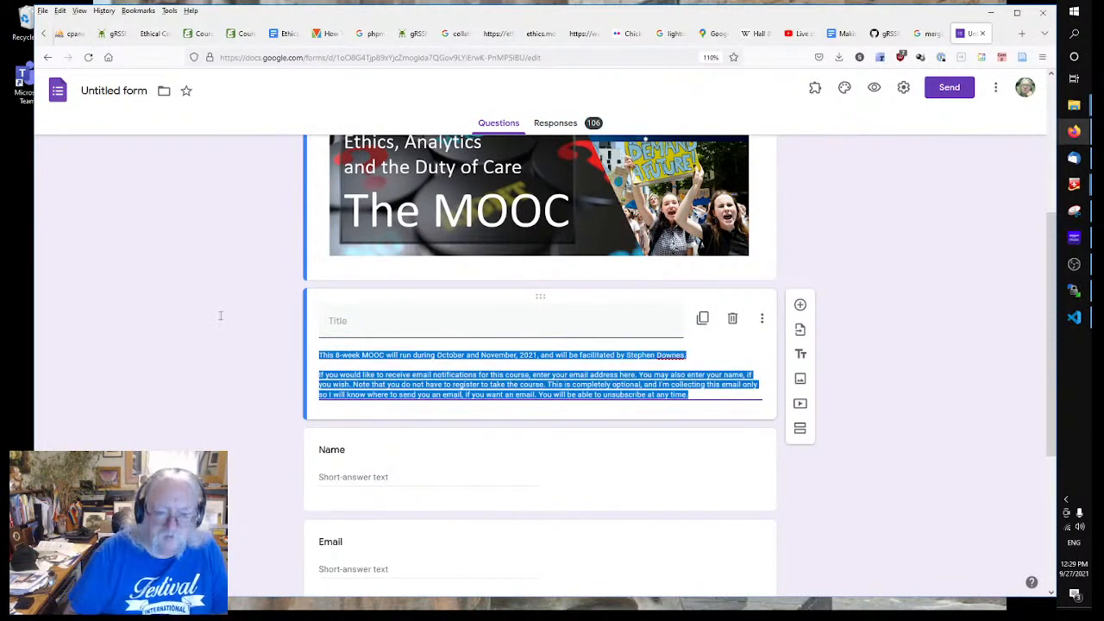
left_click(119, 32)
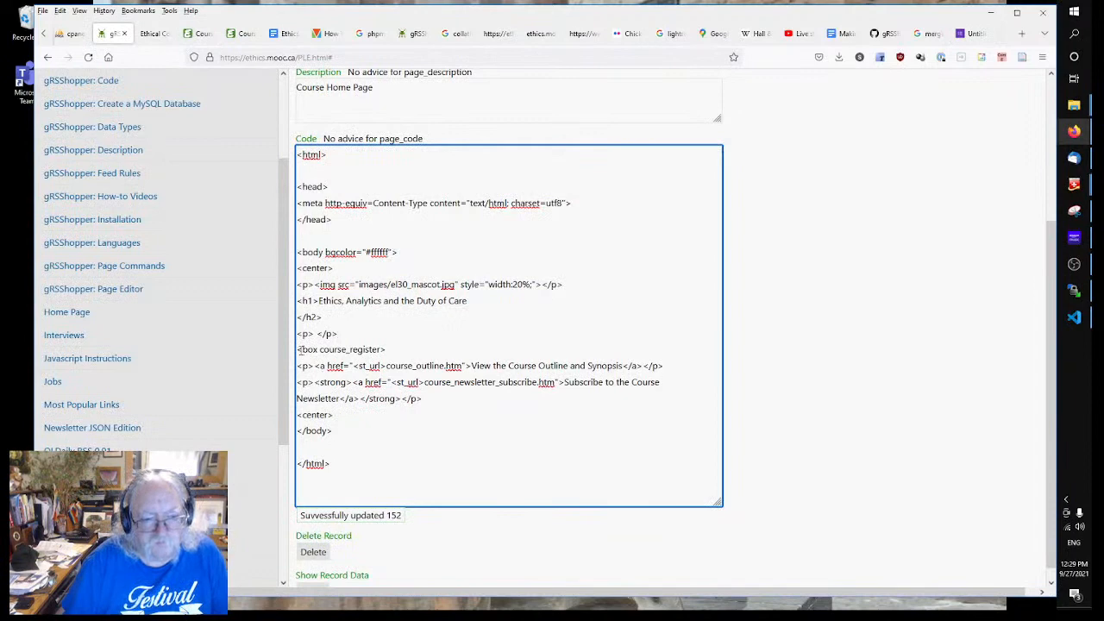
Step: Paste the form description over the course_register box and links, adding <br/><br/> after 'Downes.'
left_click_drag(296, 349, 437, 398)
key("ctrl+v")
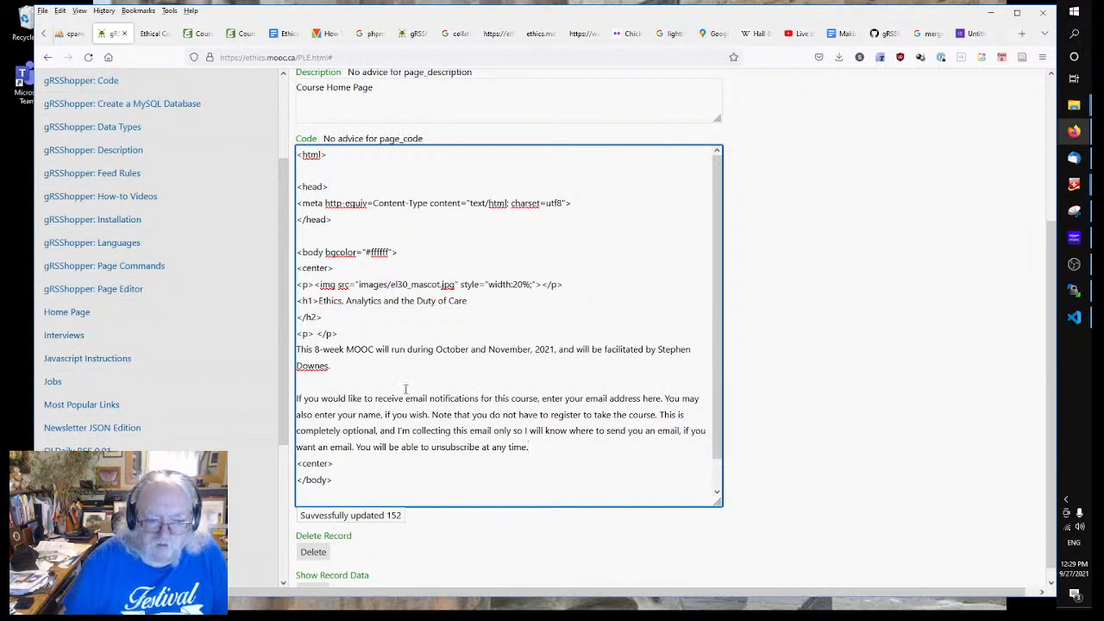
left_click(383, 367)
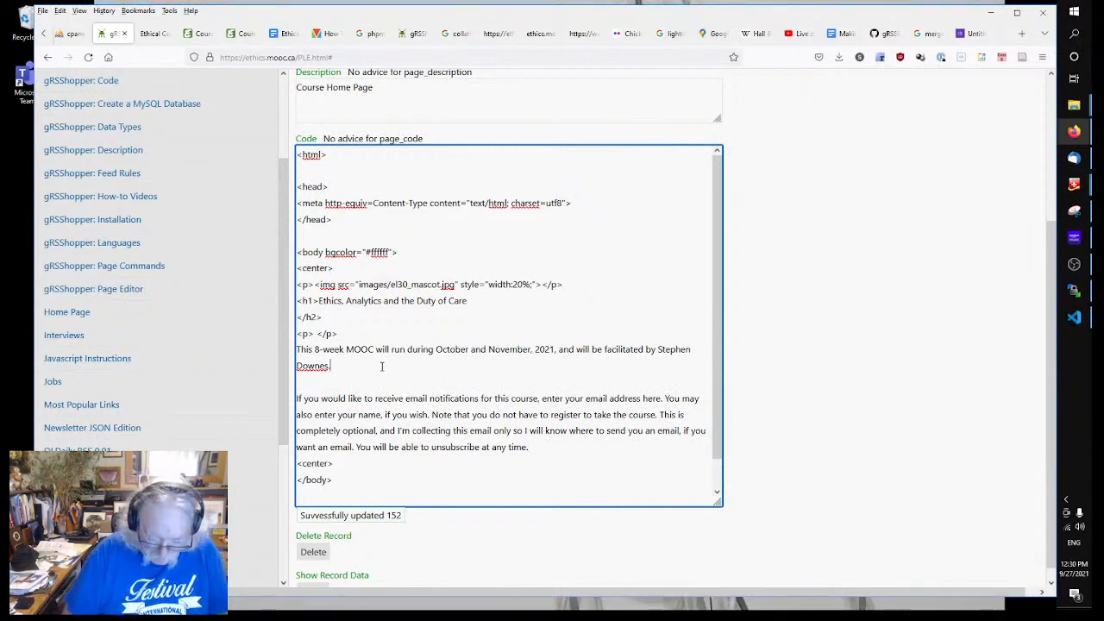
type("<br/><br/>")
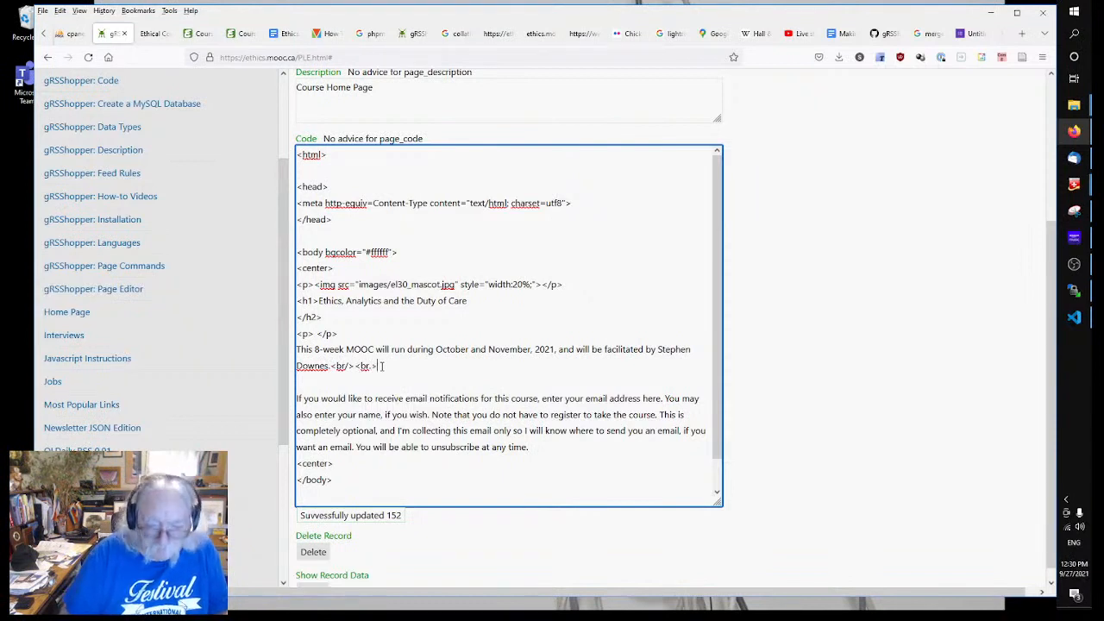
key("BackSpace")
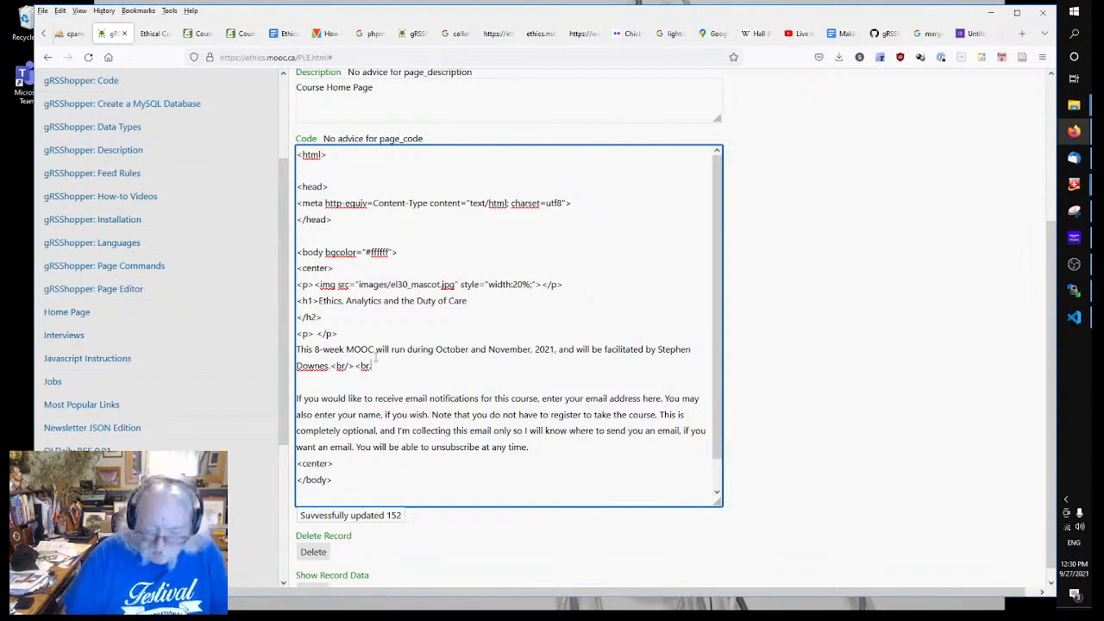
key("BackSpace")
type("/>")
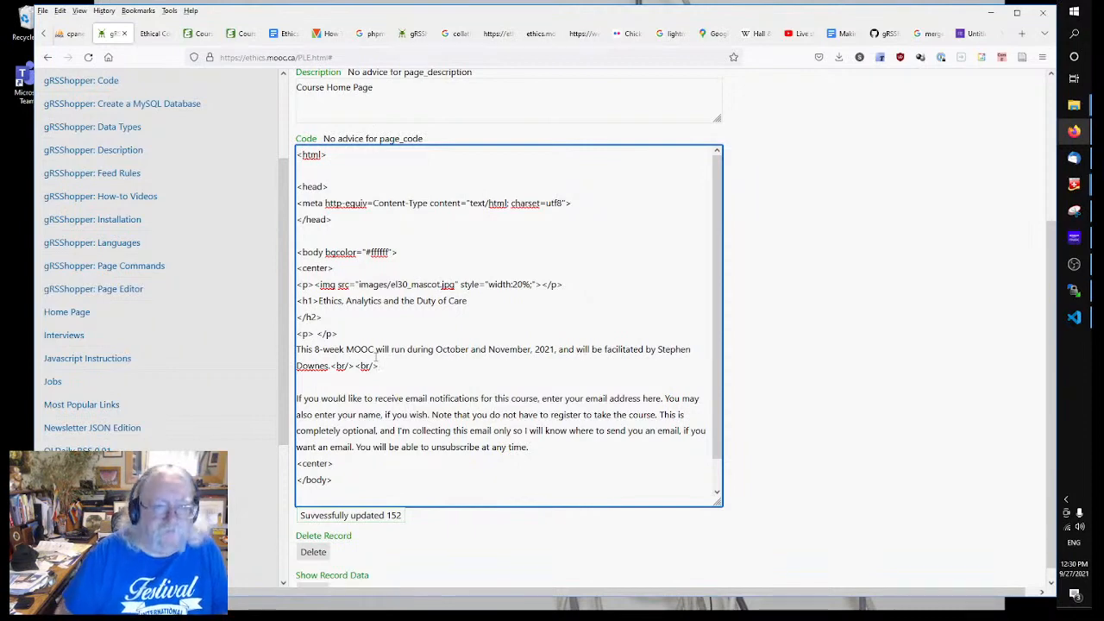
left_click(194, 34)
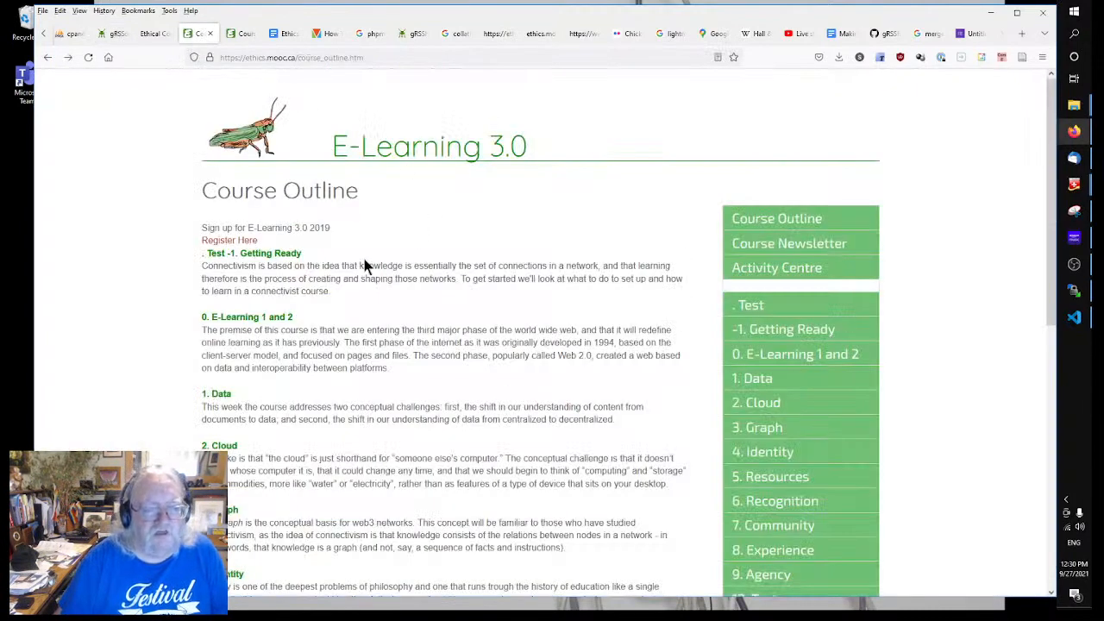
Step: Reload the published Course Outline and copy its chapter text from Getting Ready onward
scroll(365, 266, "down", 5)
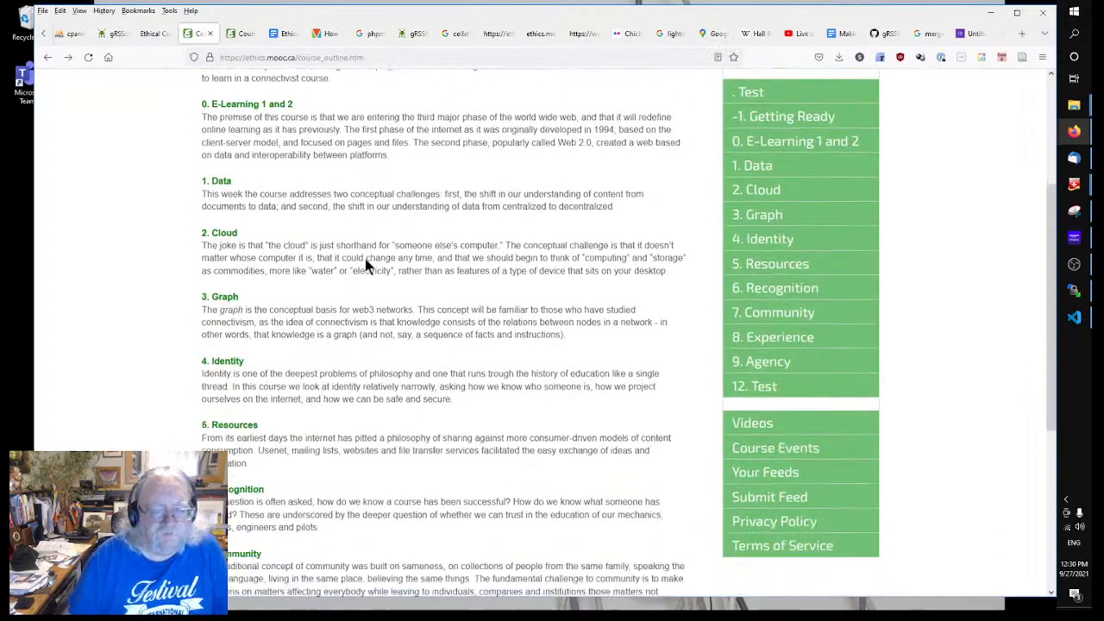
scroll(365, 262, "down", 3)
right_click(366, 260)
left_click(456, 274)
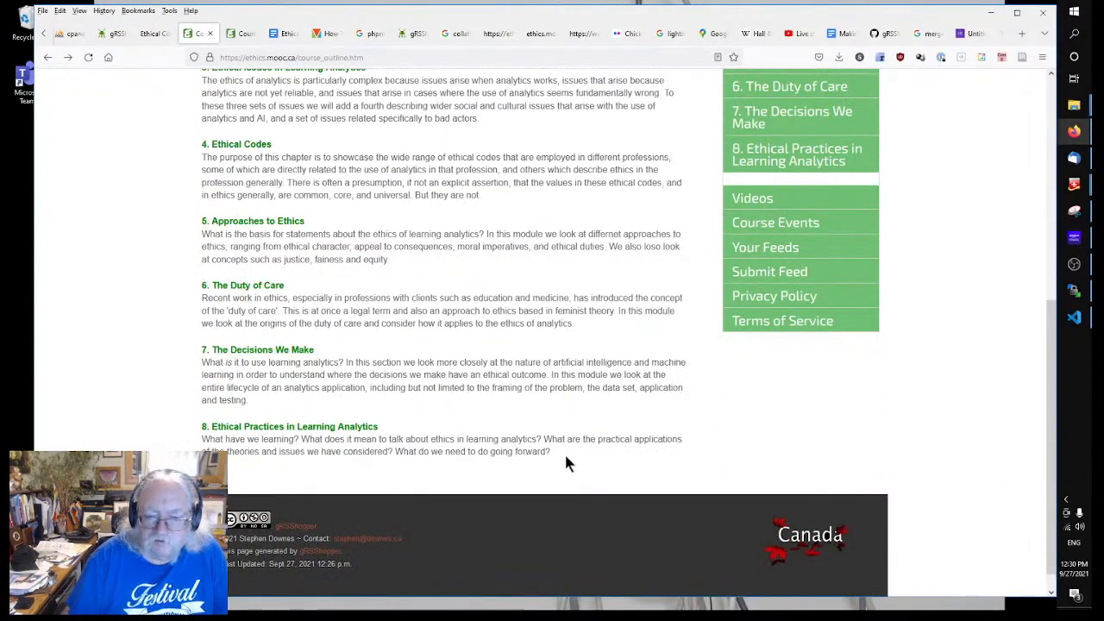
left_click_drag(567, 463, 207, 256)
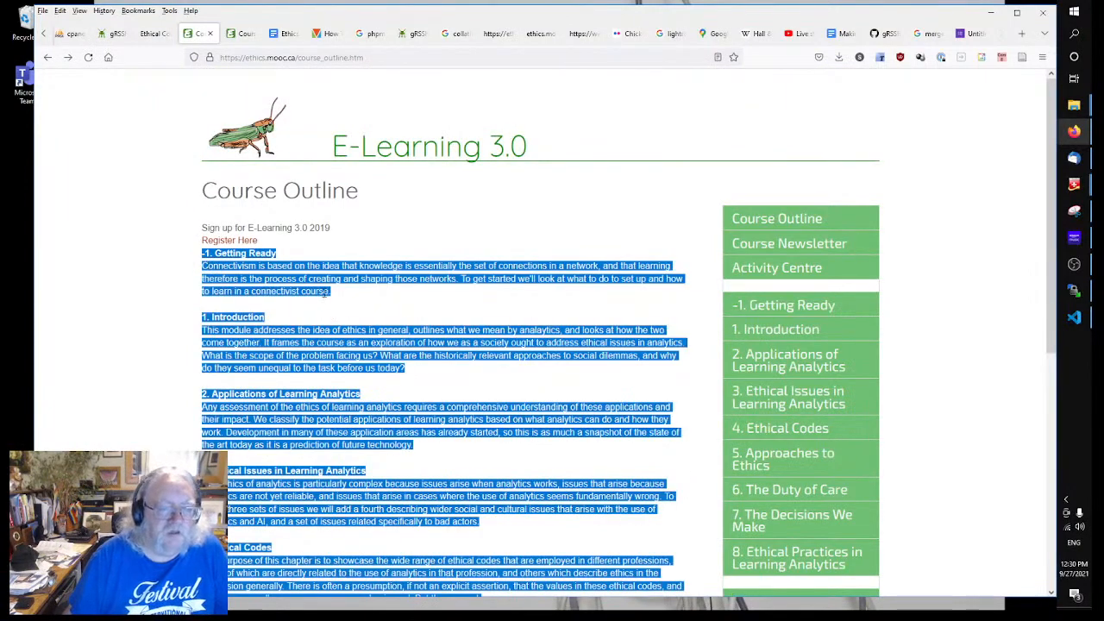
right_click(325, 294)
left_click(345, 303)
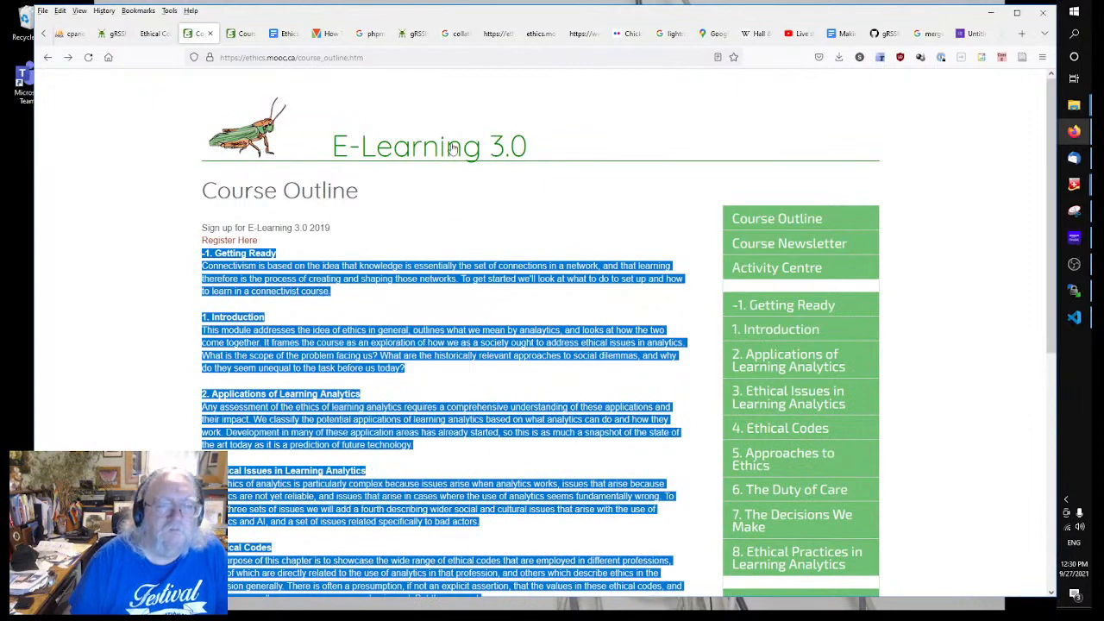
left_click(98, 33)
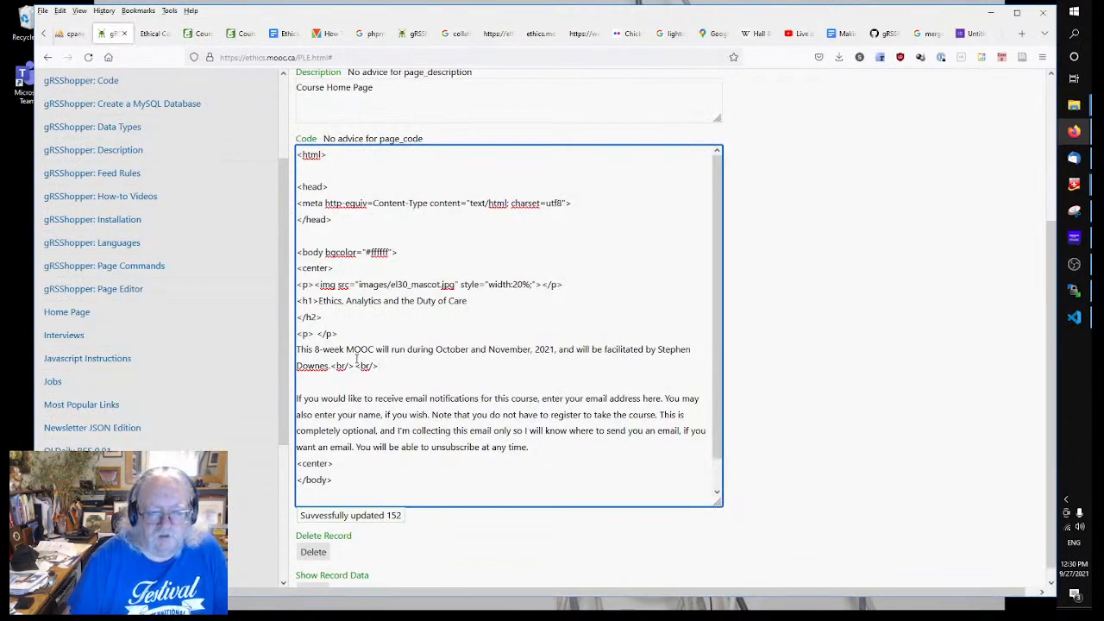
Step: Add <br/> <br/> after 'time.', paste the chapter list below, and insert a blank line before '-1. Getting Ready'
scroll(429, 468, "down", 1)
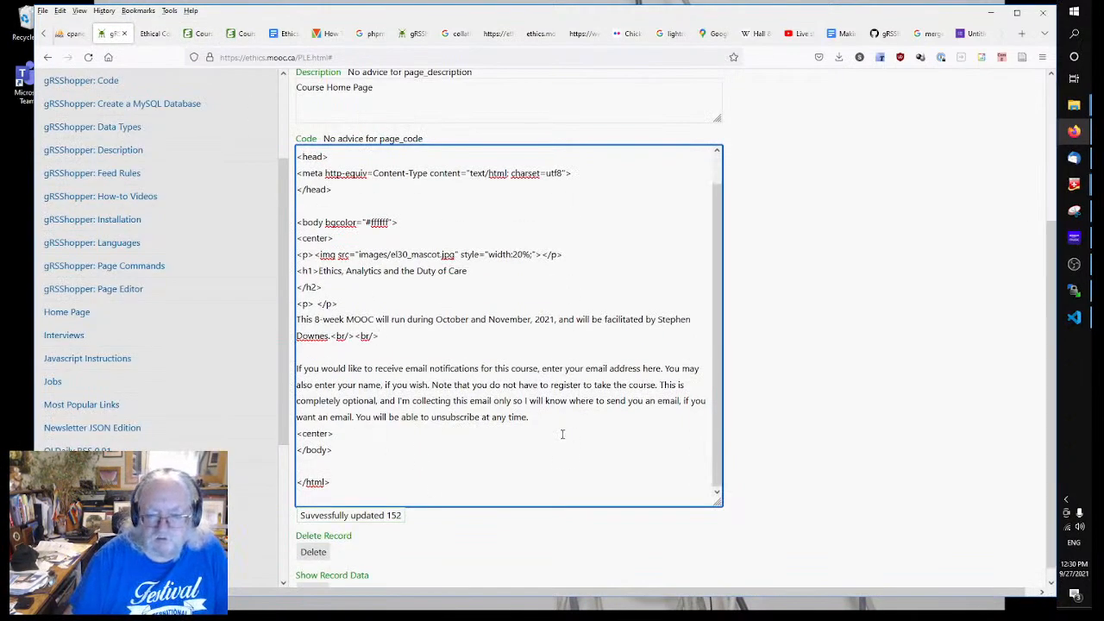
type("<")
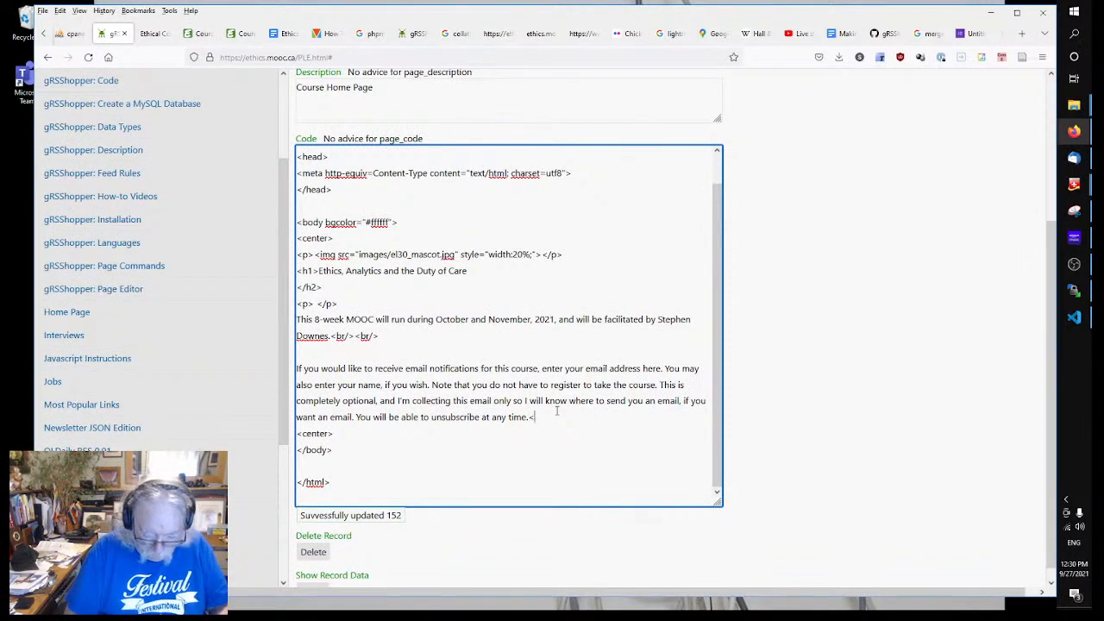
type("br/> <br")
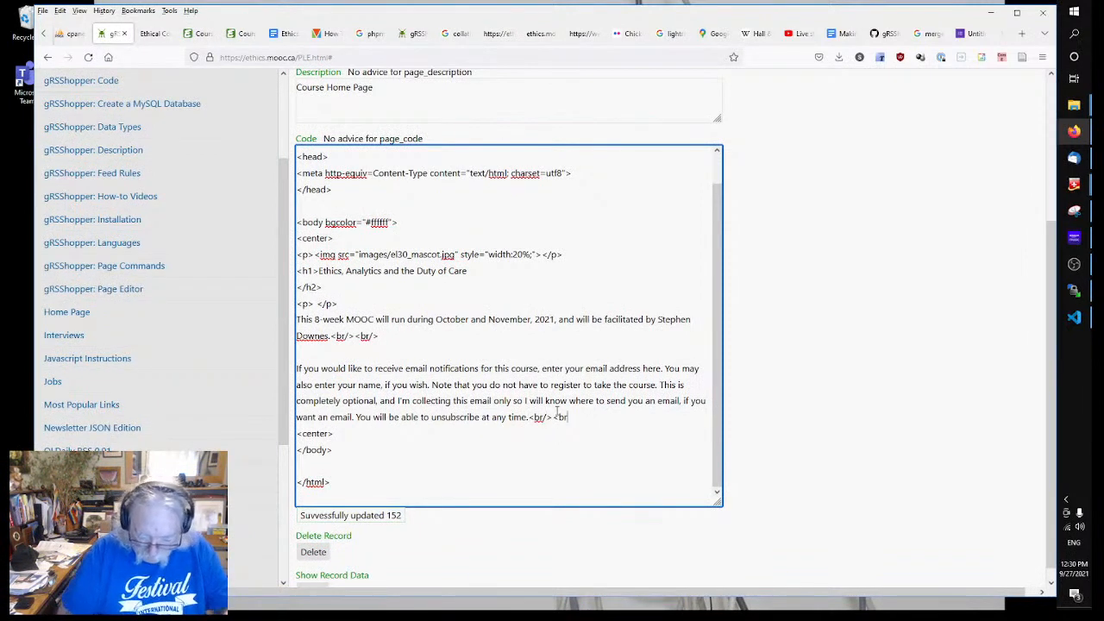
type("/")
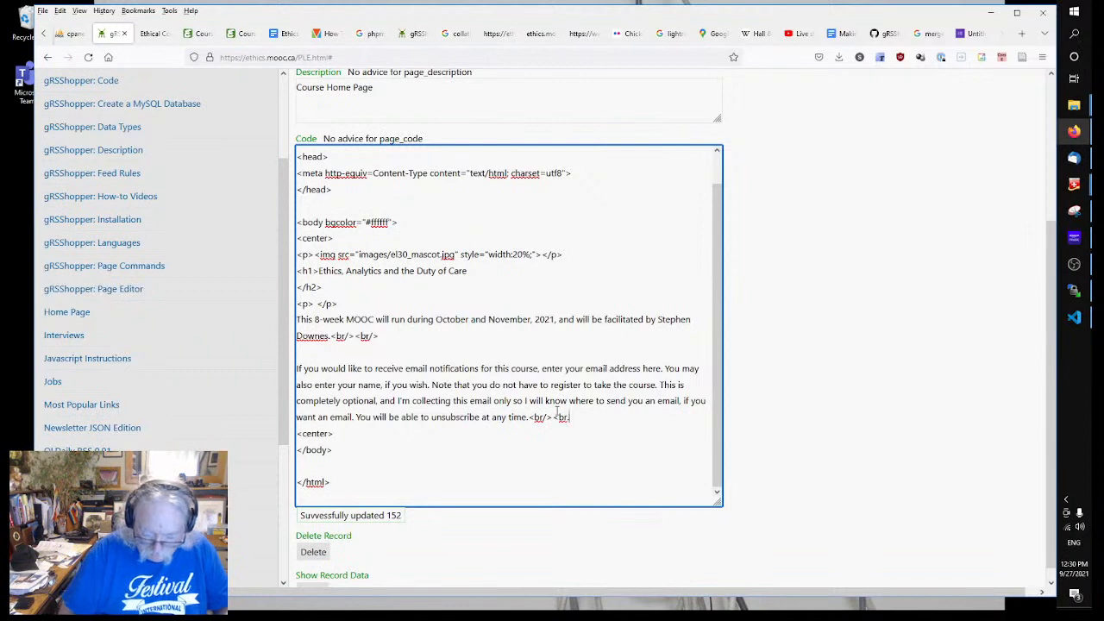
key("BackSpace")
key("BackSpace")
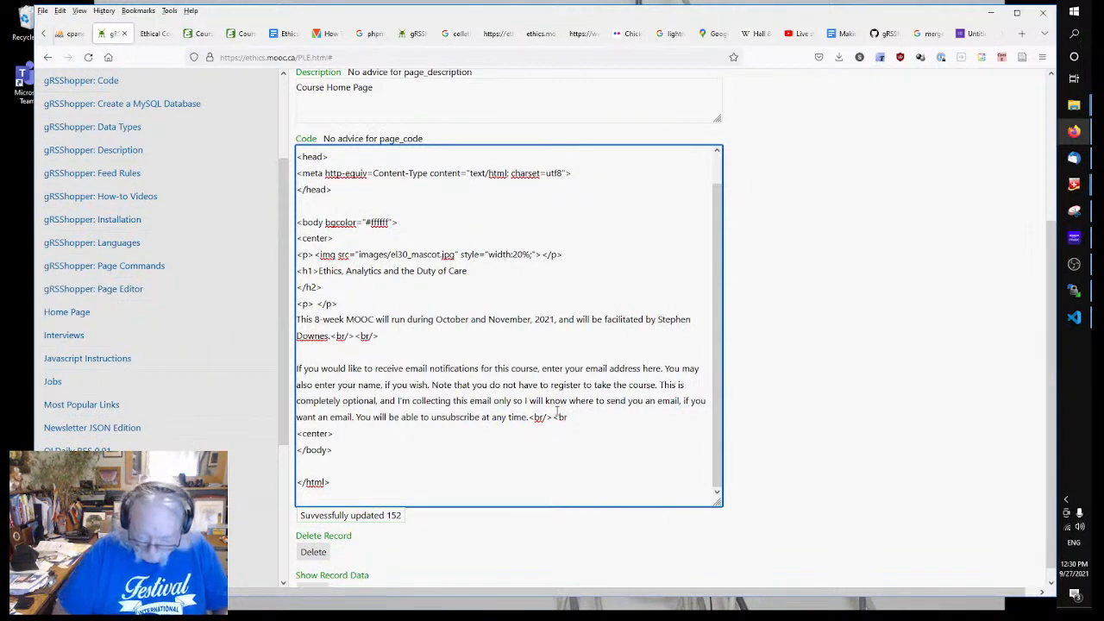
type("/>")
key("Return")
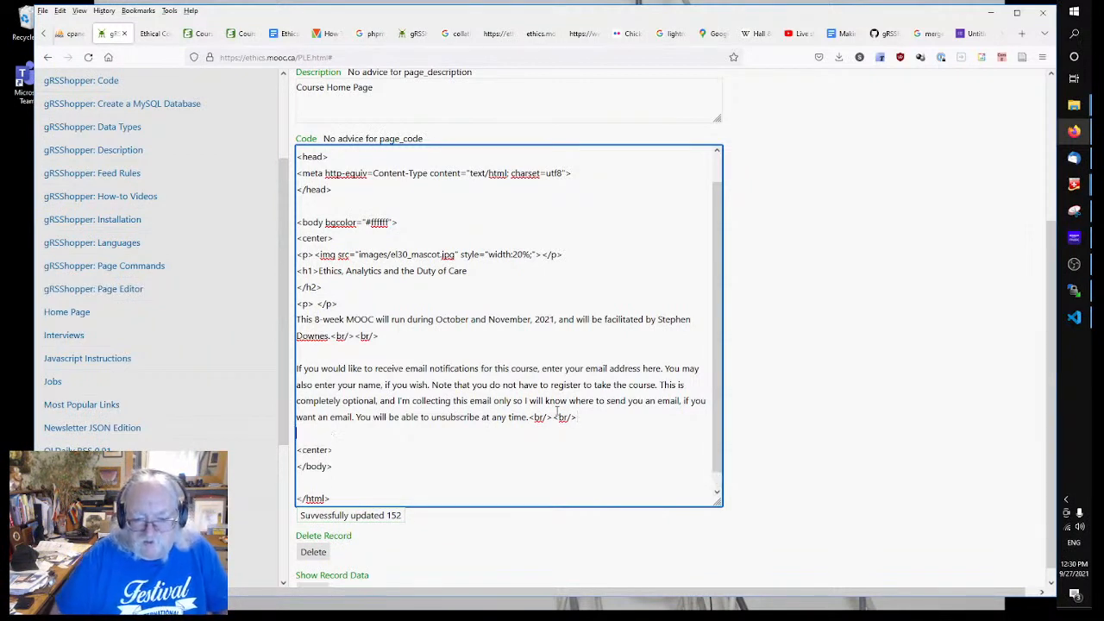
key("ctrl+v")
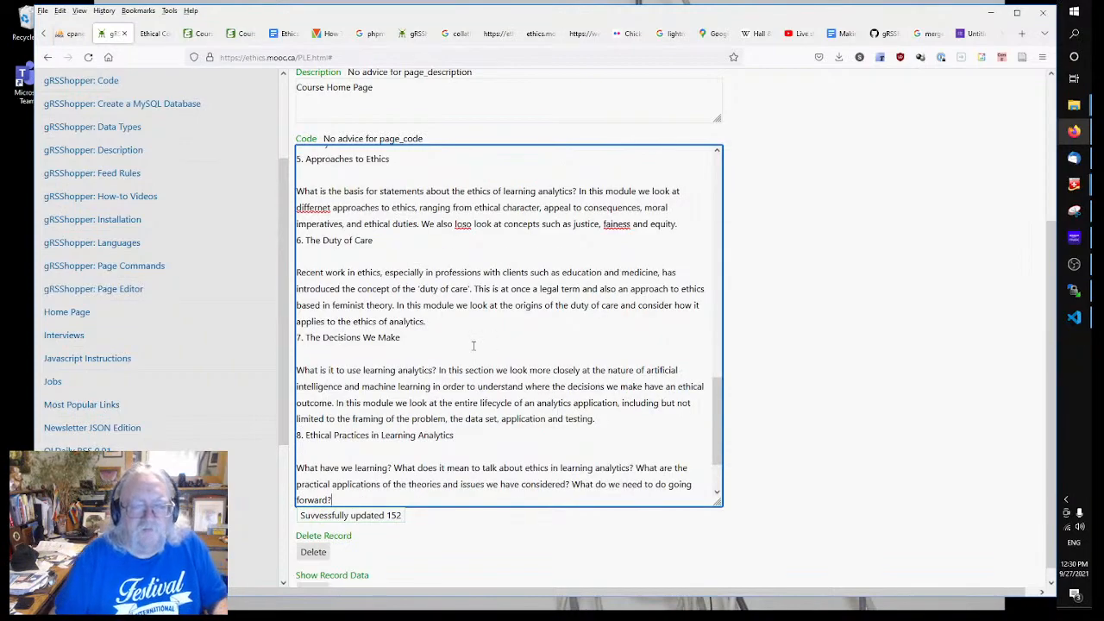
scroll(473, 338, "up", 5)
scroll(473, 338, "up", 10)
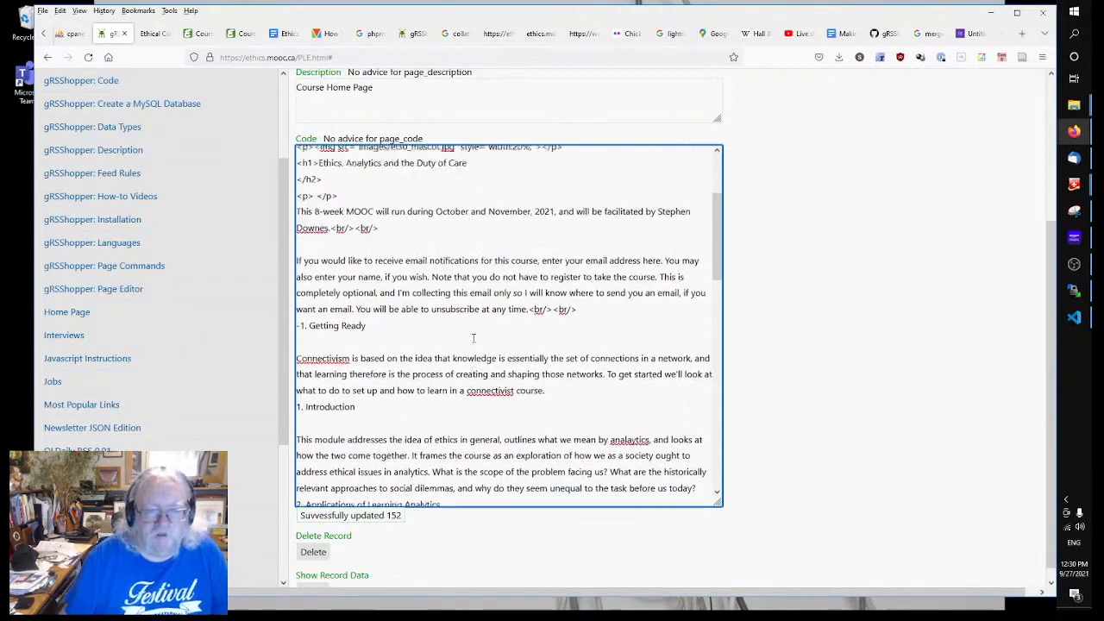
left_click(583, 333)
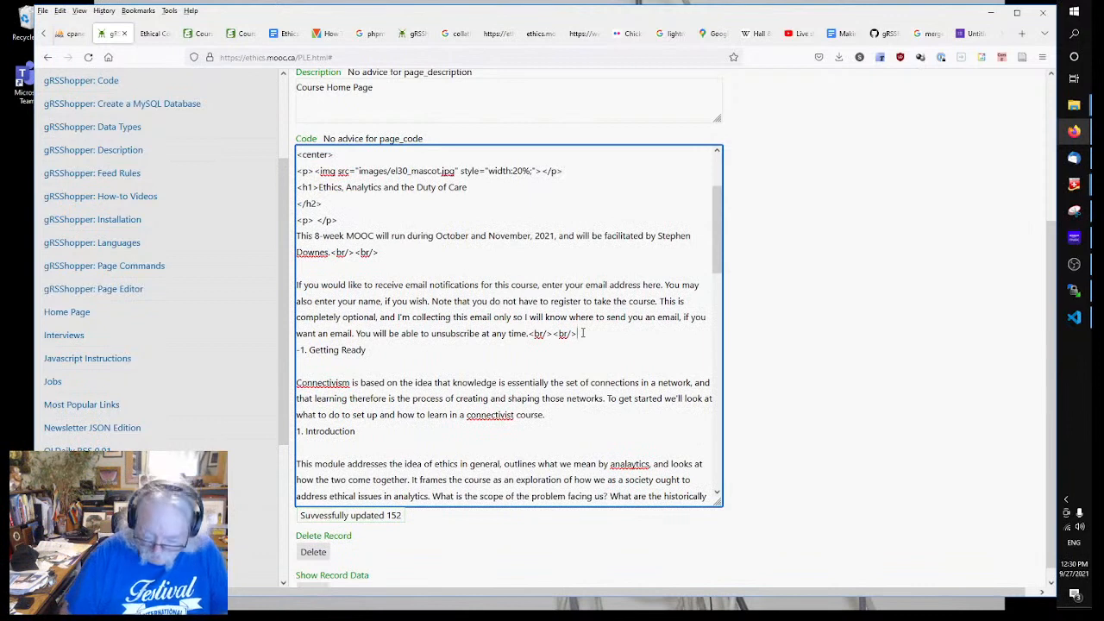
key("Return")
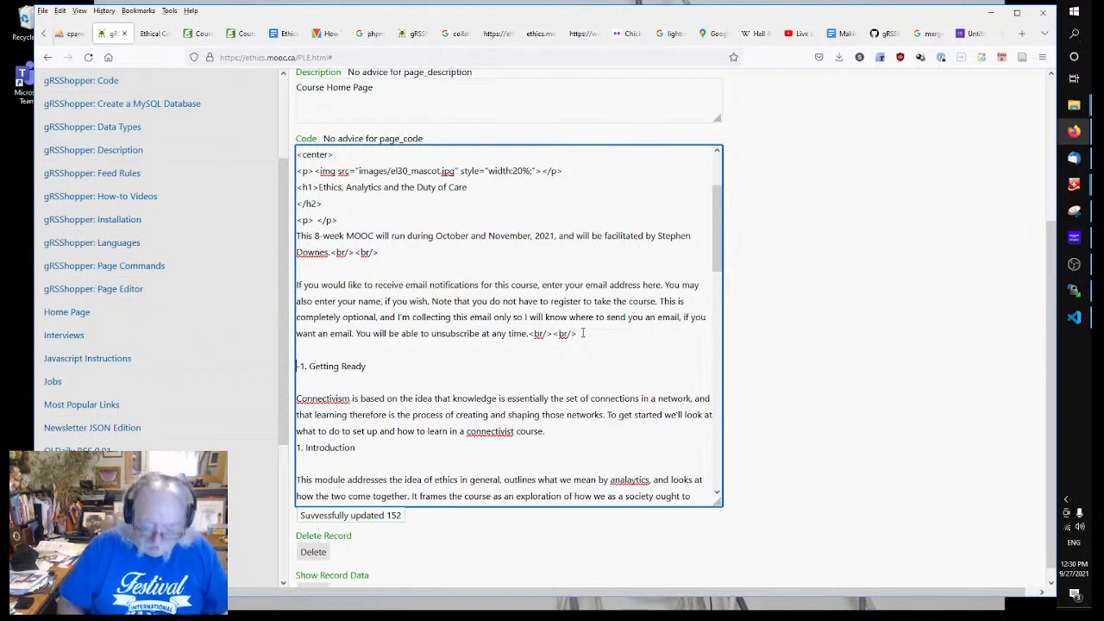
Step: Wrap '-1. Getting Ready' in <b></b> and follow it with <br/><br/>, removing stray characters
type("<")
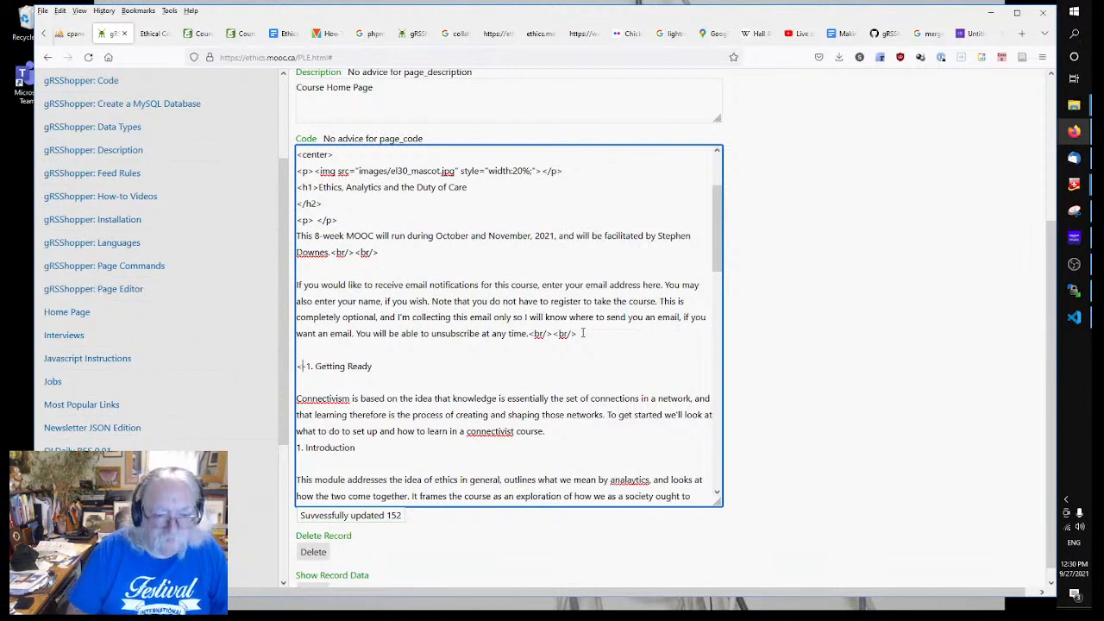
type("b>-")
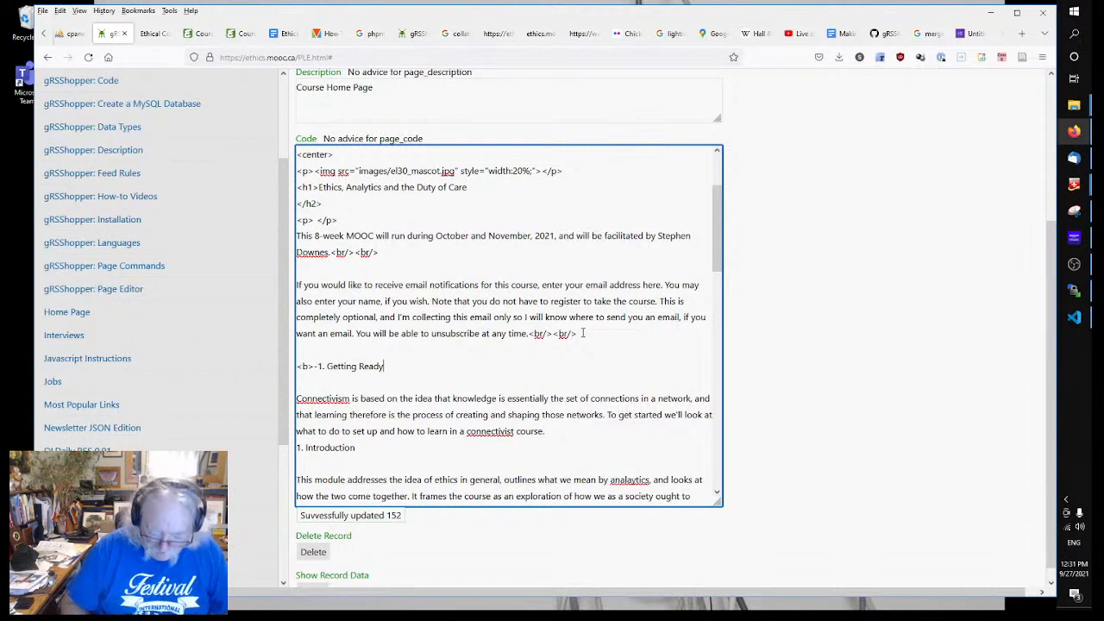
type("</b>")
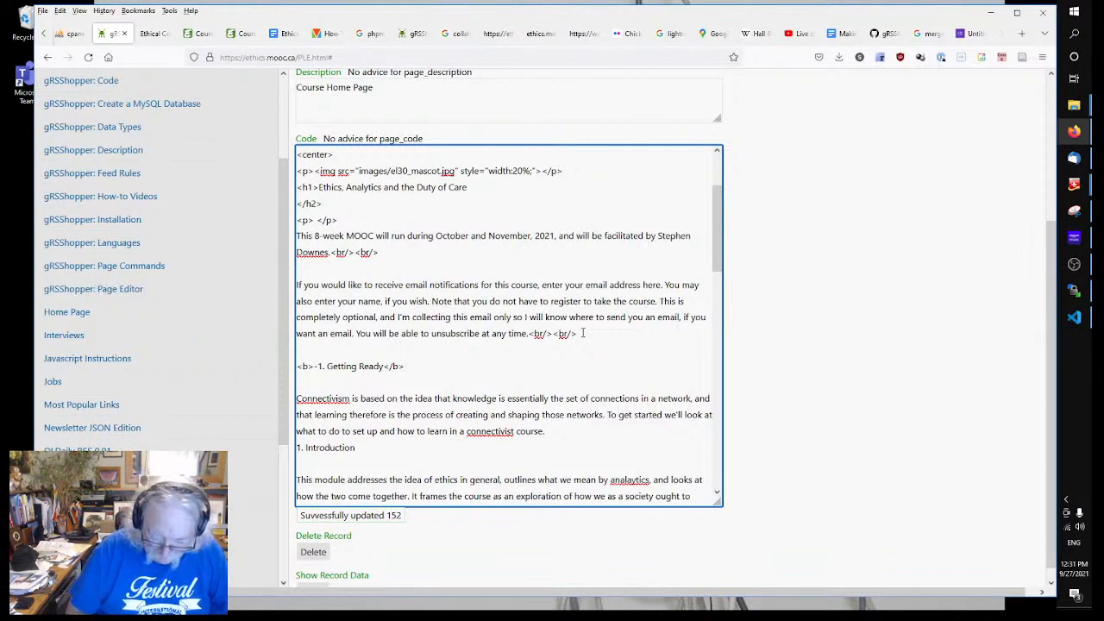
type("<p>")
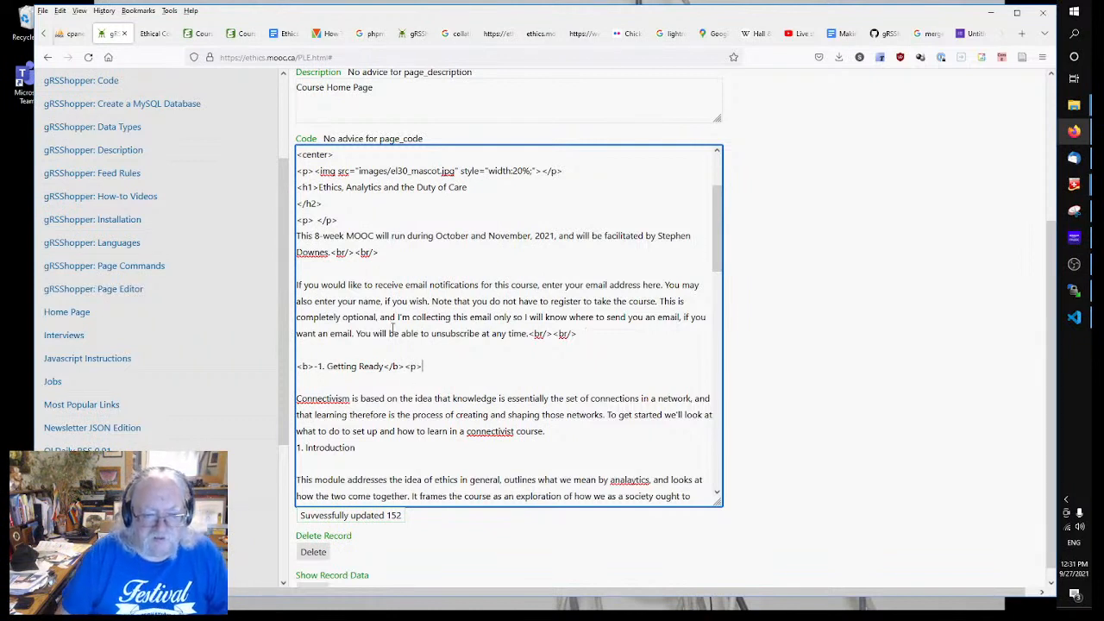
left_click(298, 366)
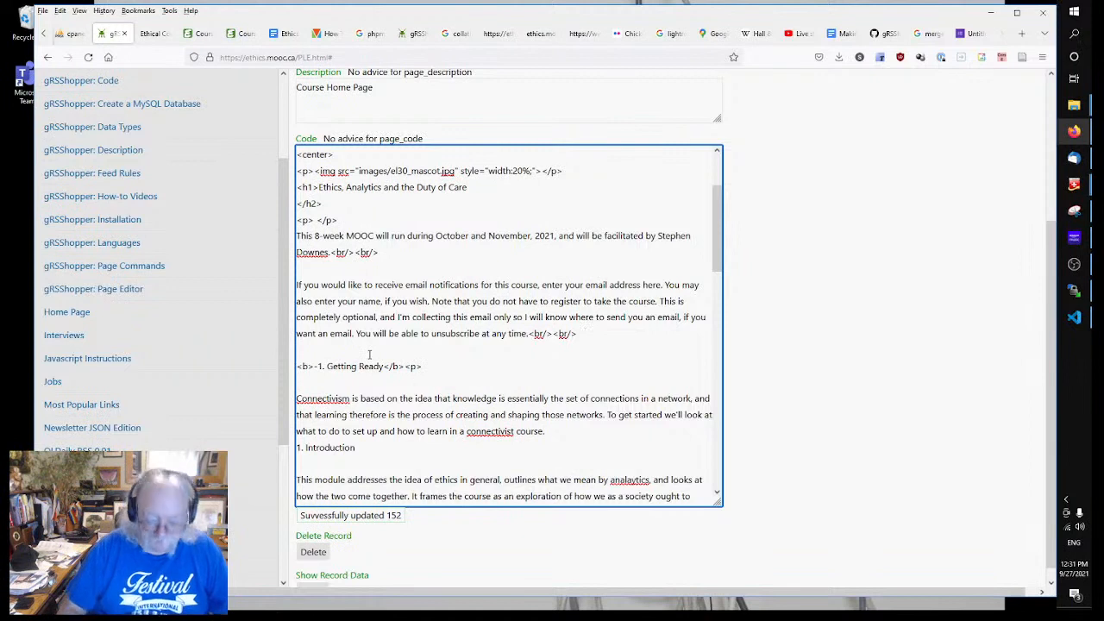
type("</p")
key("BackSpace")
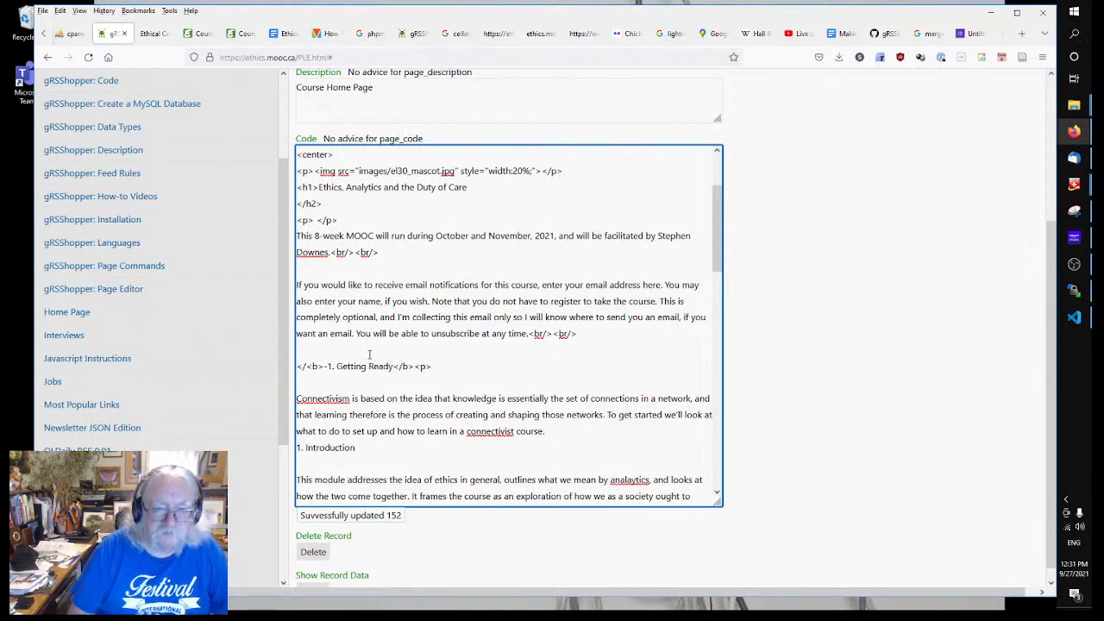
key("BackSpace")
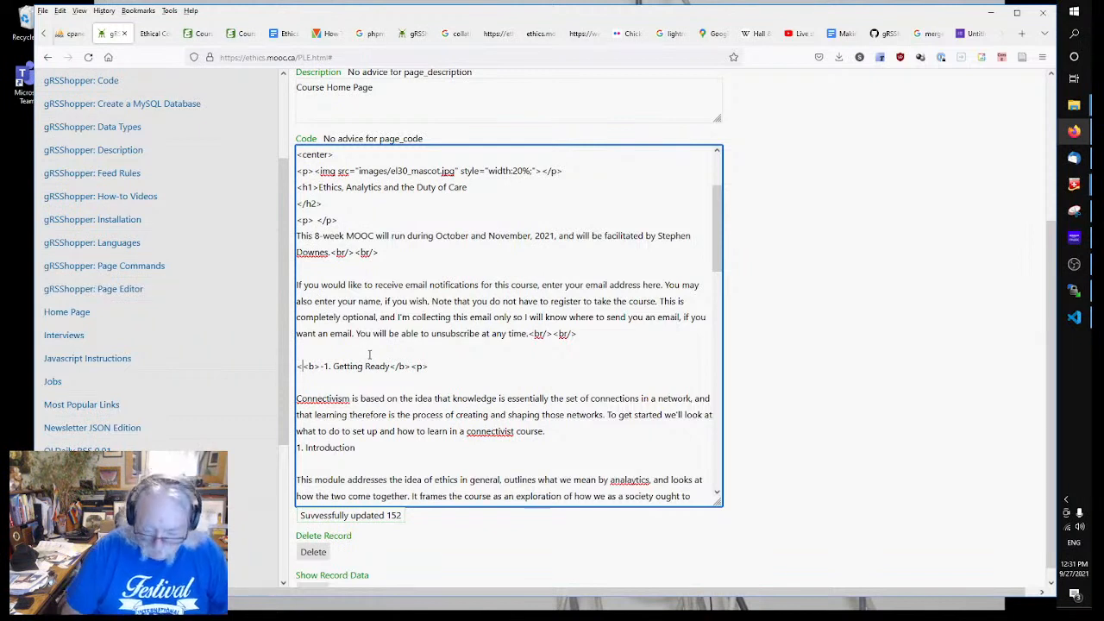
key("BackSpace")
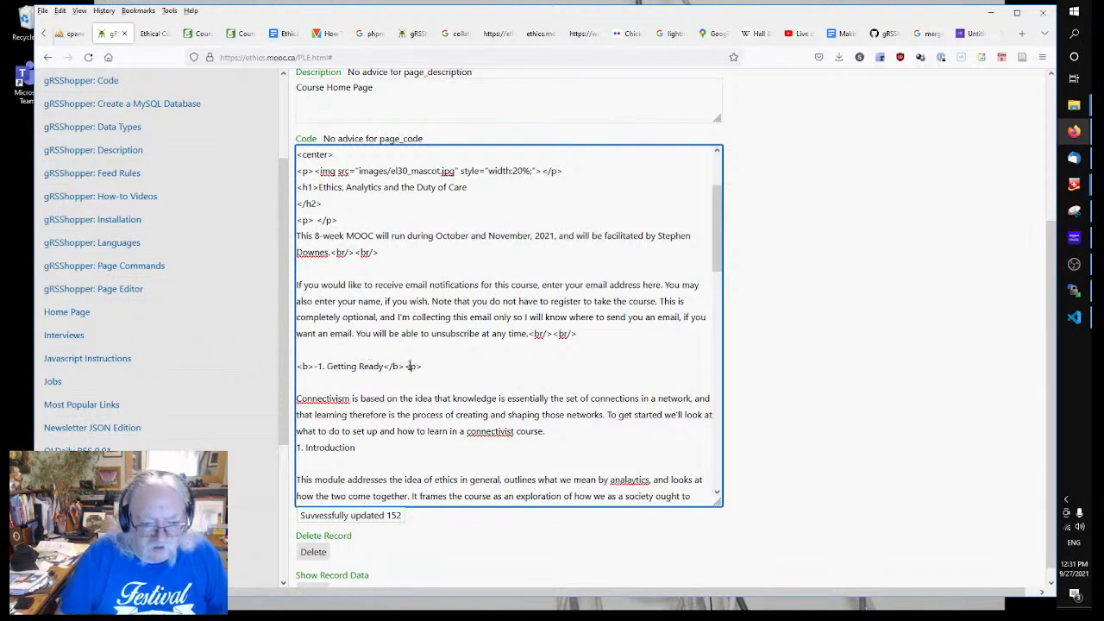
double_click(411, 366)
type("br/><br")
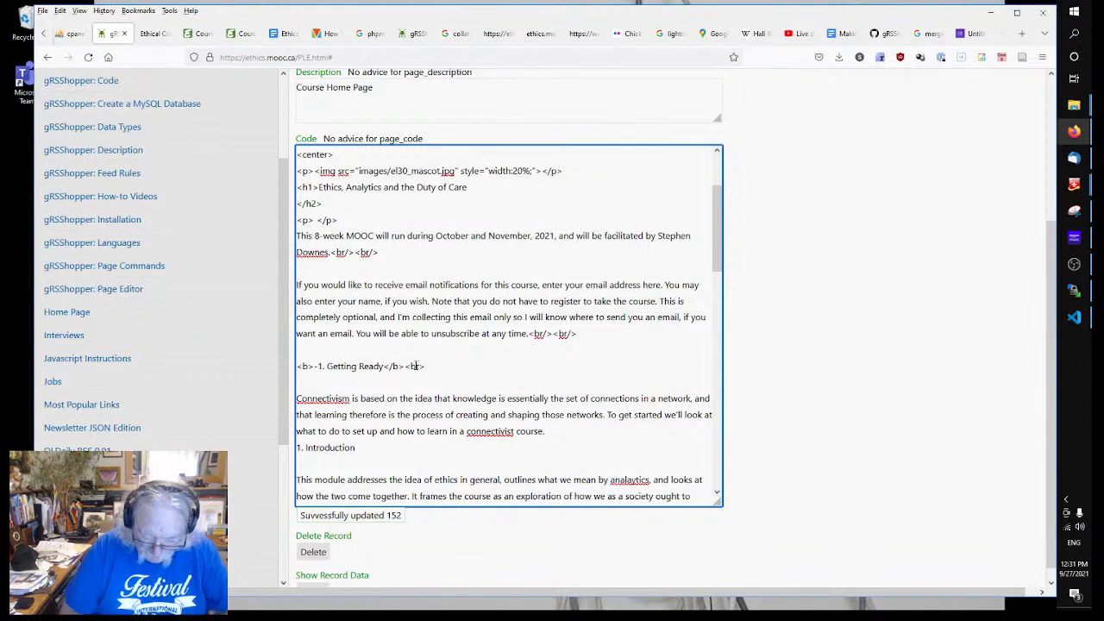
type("/>")
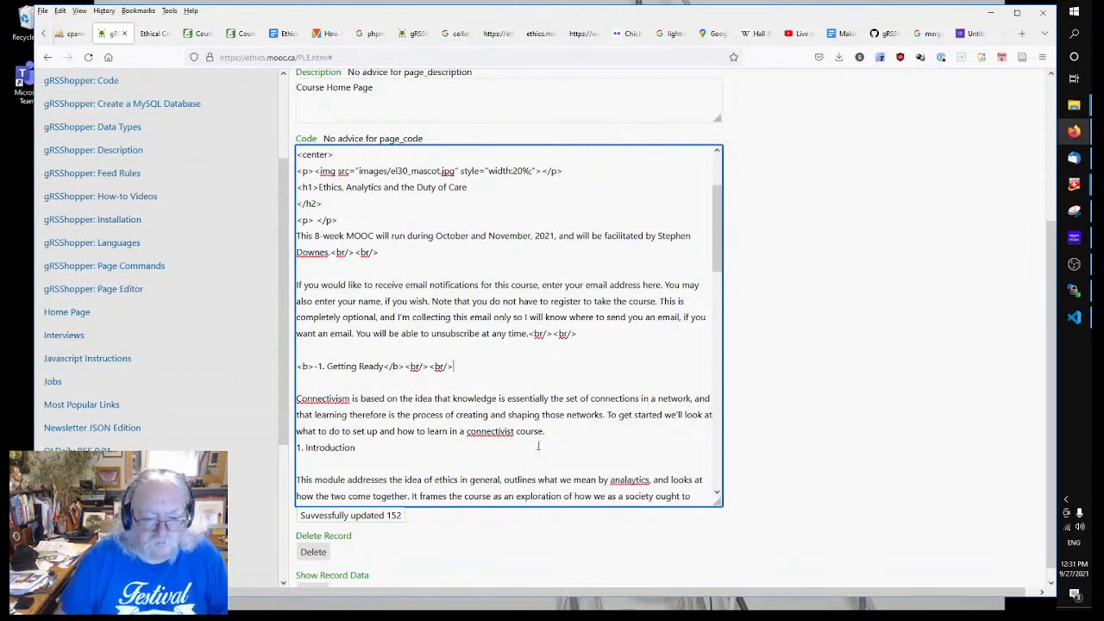
Step: Add a <br/><br/> line after 'connectivist course.' and select the closing bold and break tags
left_click(565, 433)
key("Return")
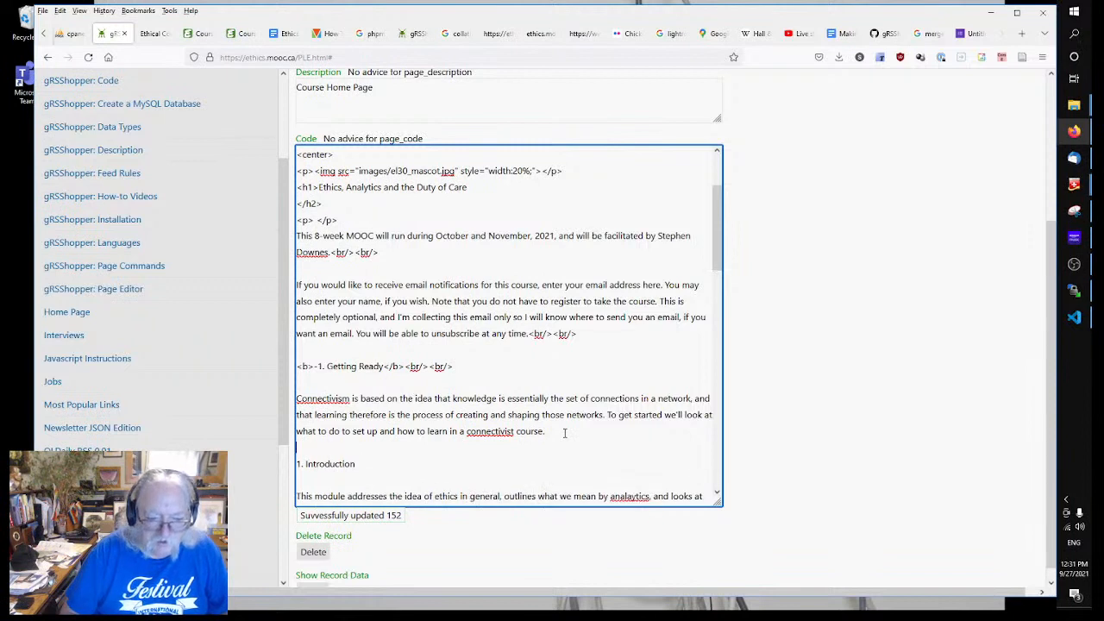
type("<br/>")
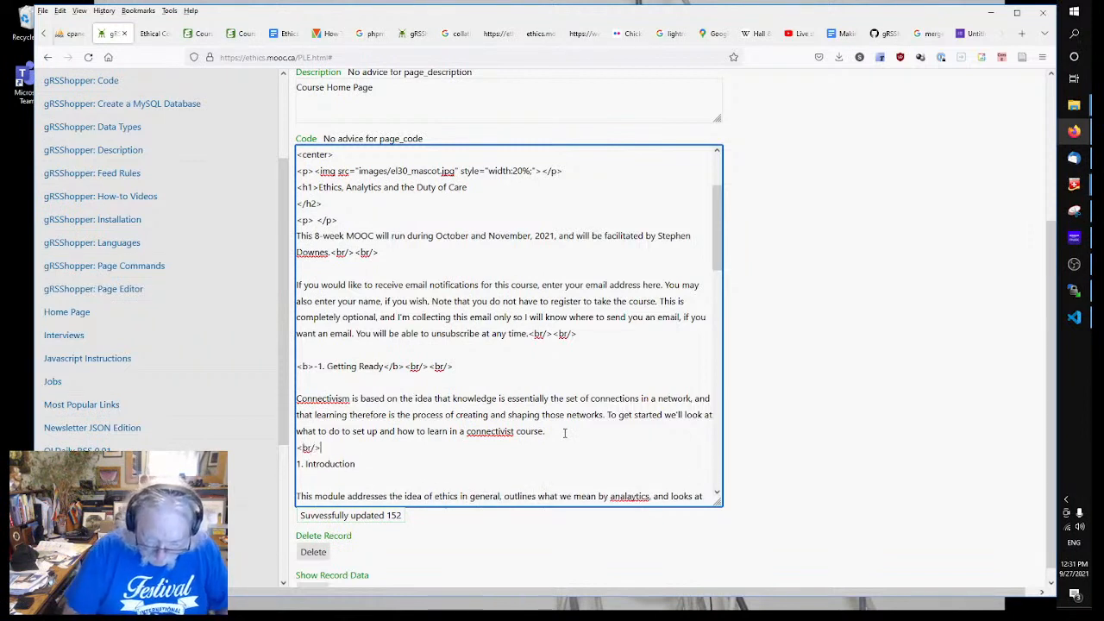
type("<br/>")
key("Return")
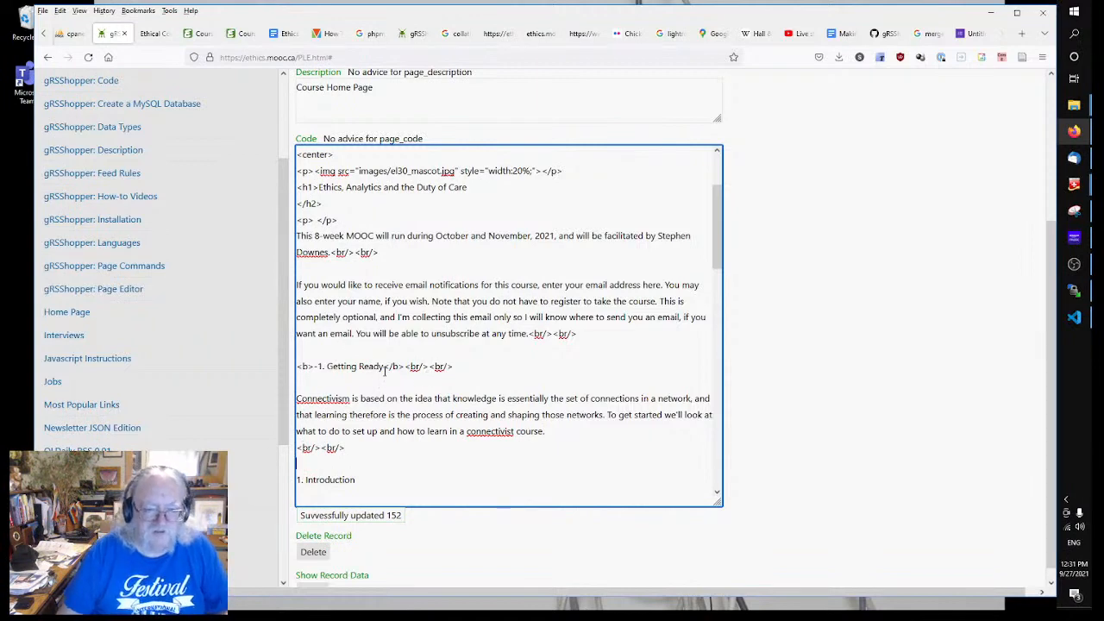
scroll(432, 345, "down", 3)
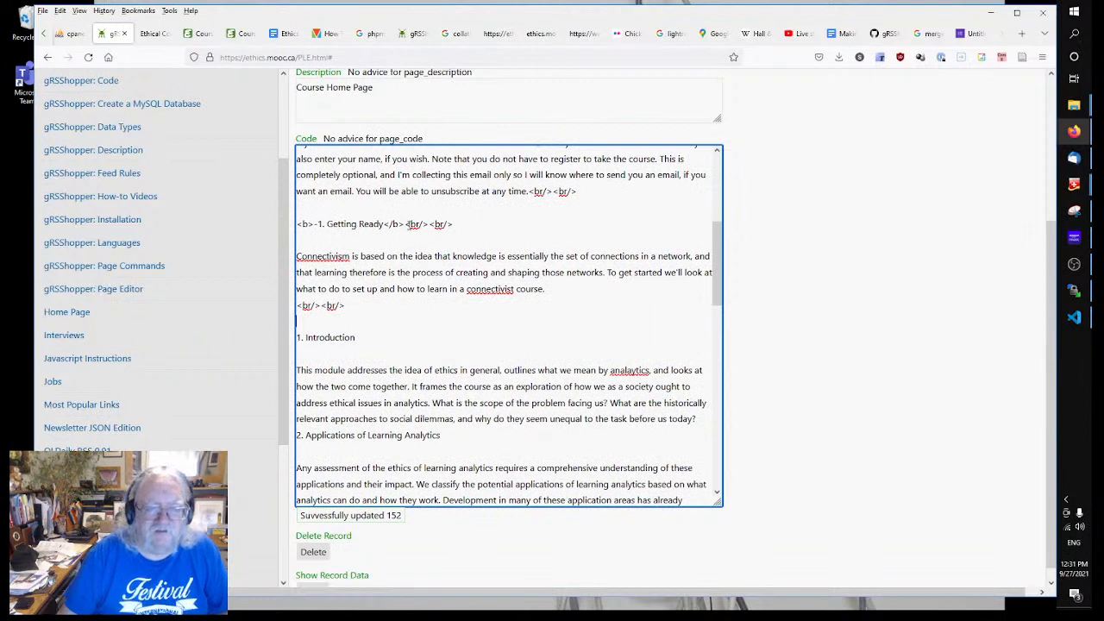
left_click_drag(383, 223, 481, 222)
key("ctrl+c")
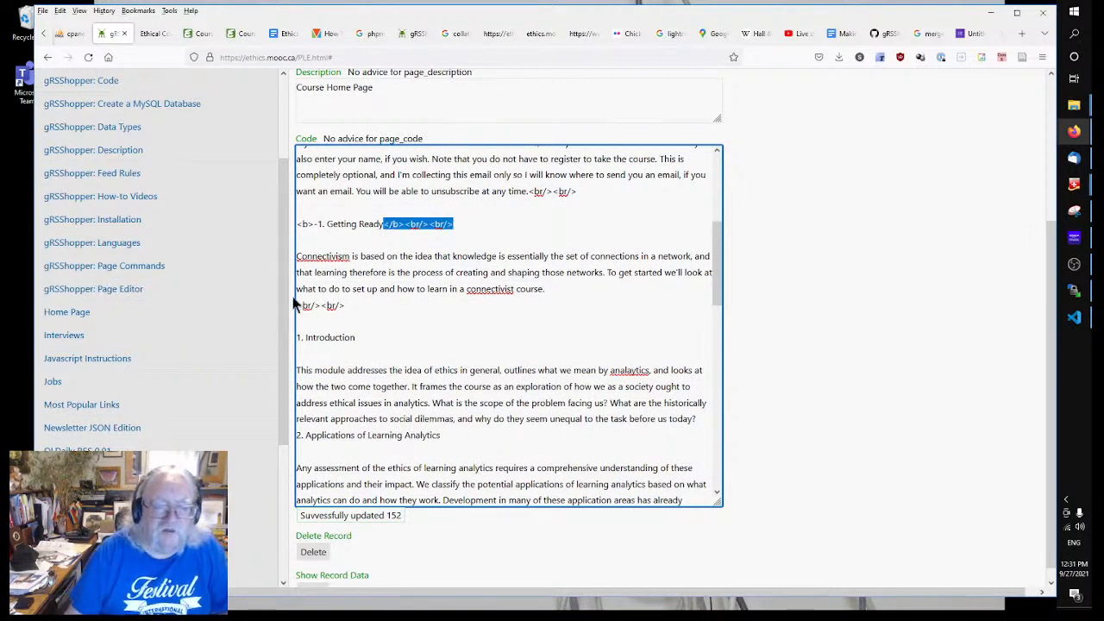
Step: Paste </b><br/><br/> after headings 1. Introduction through 4. Ethical Codes
left_click(391, 338)
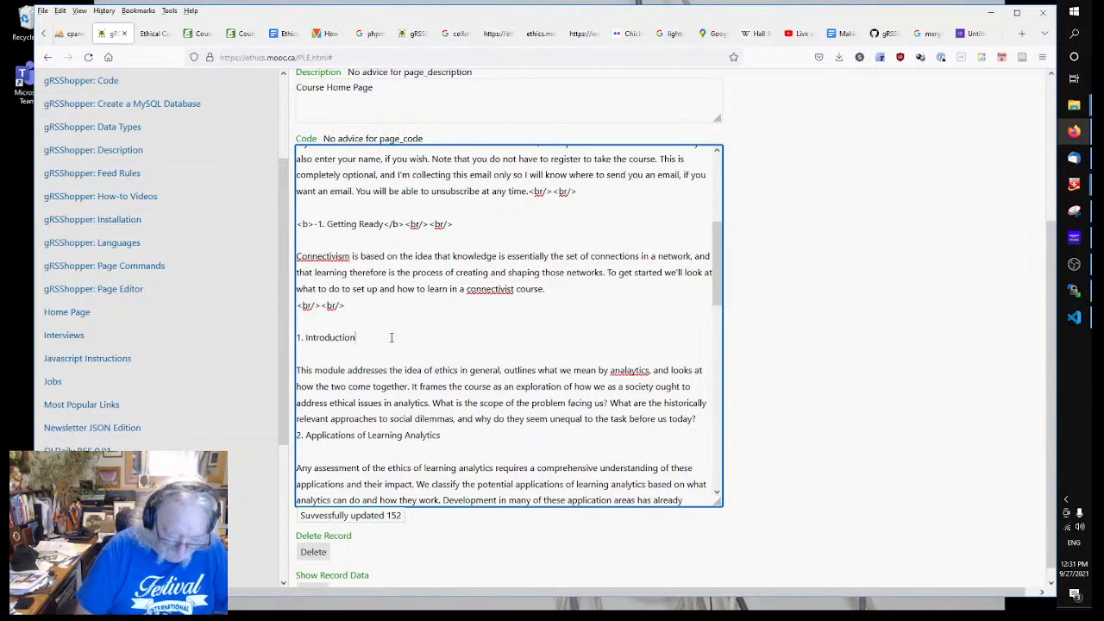
key("ctrl+v")
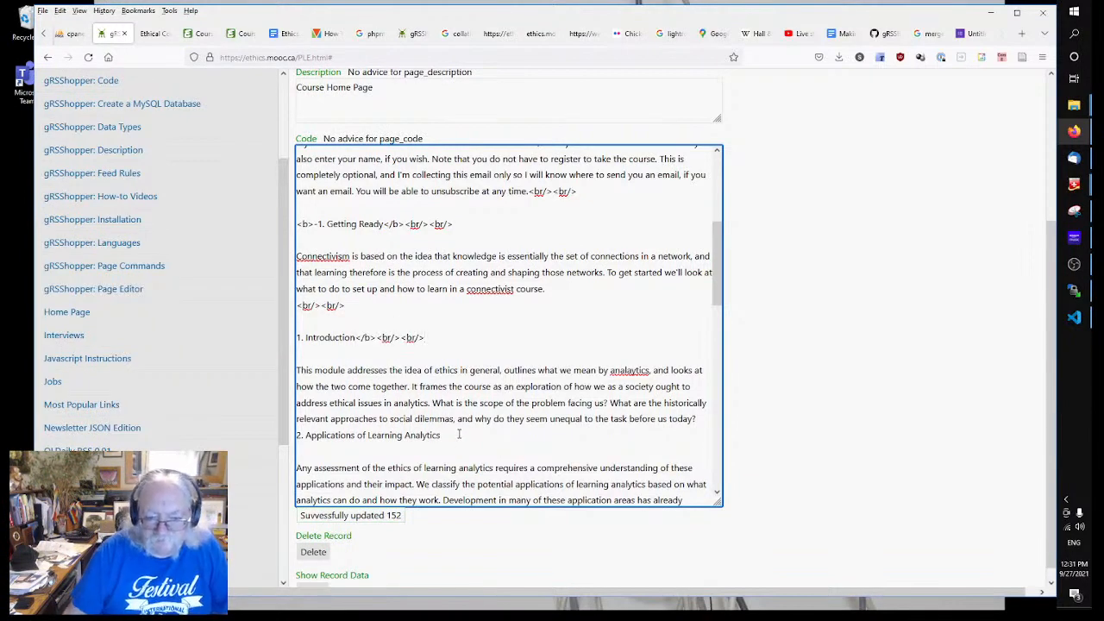
key("ctrl+b")
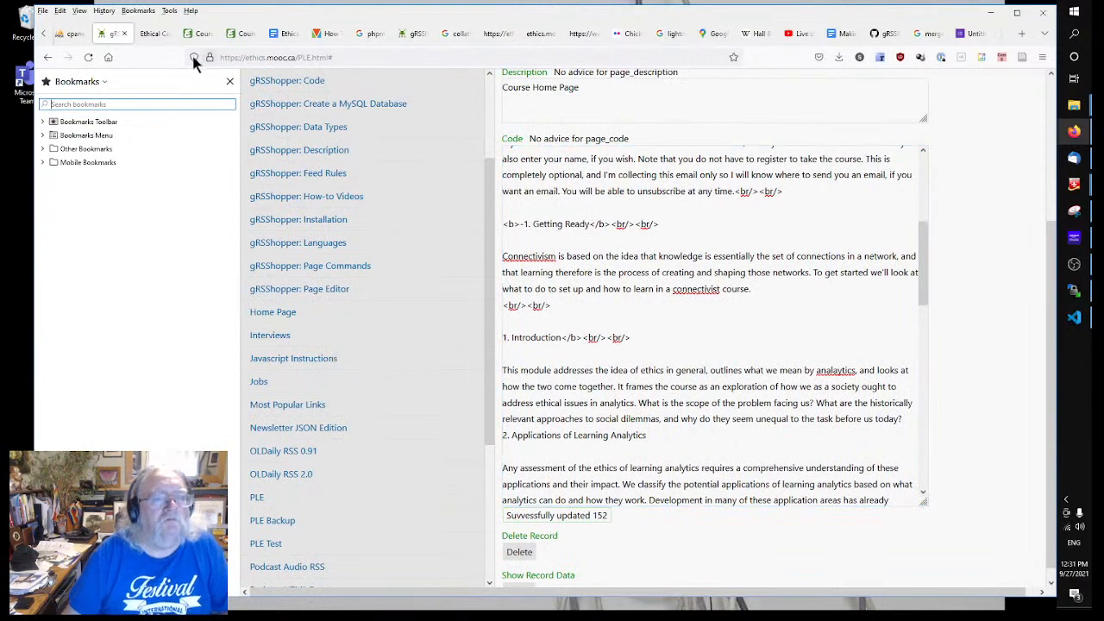
left_click(230, 81)
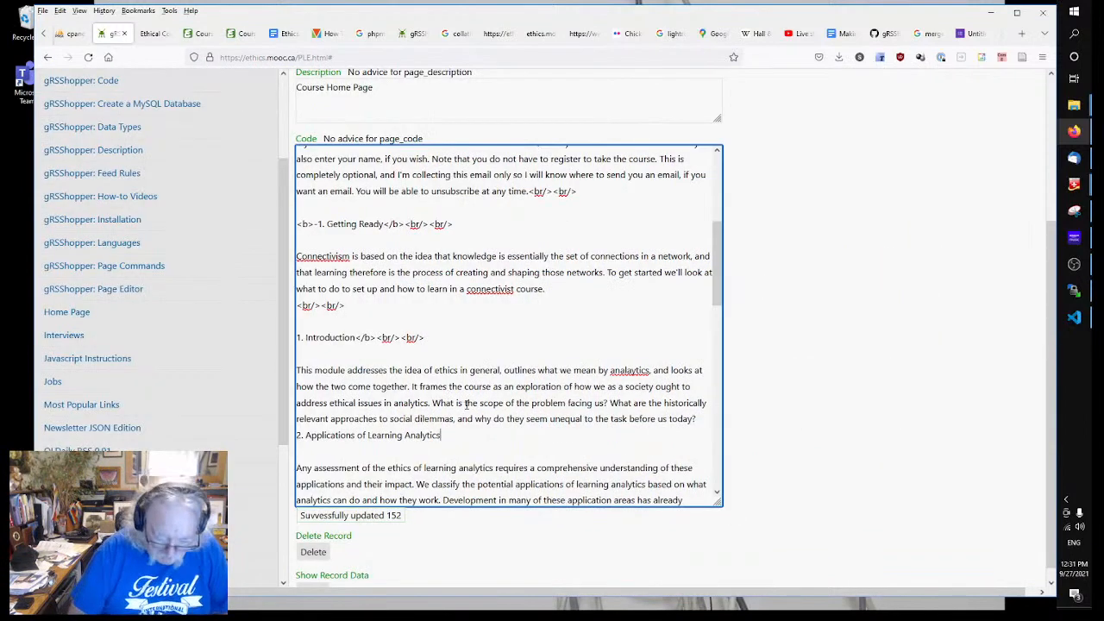
key("ctrl+v")
scroll(517, 403, "down", 4)
left_click(470, 338)
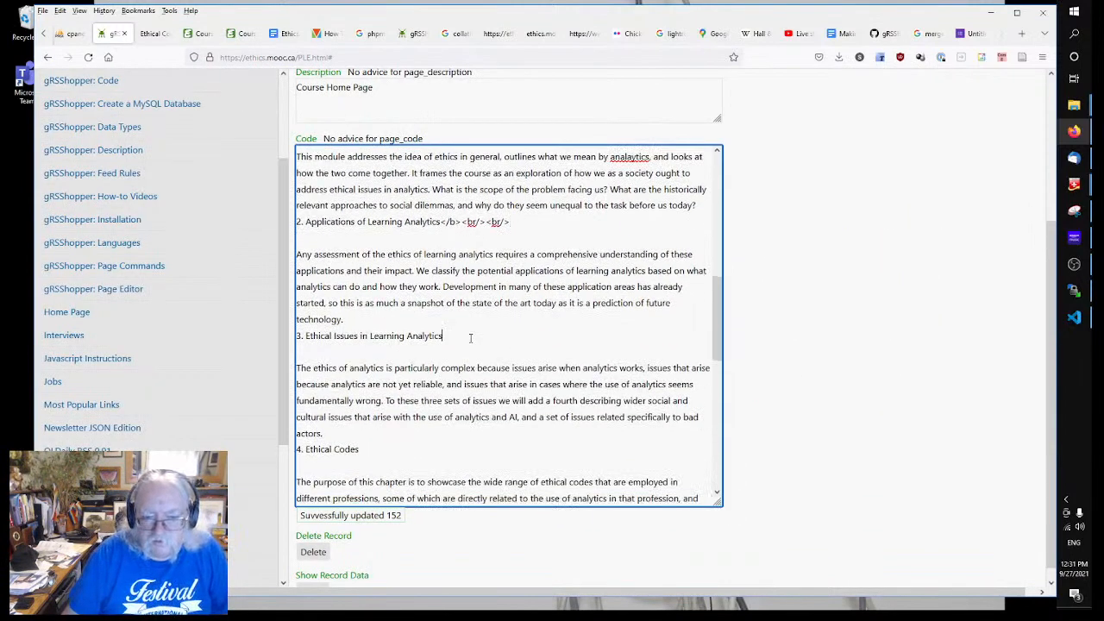
key("ctrl+v")
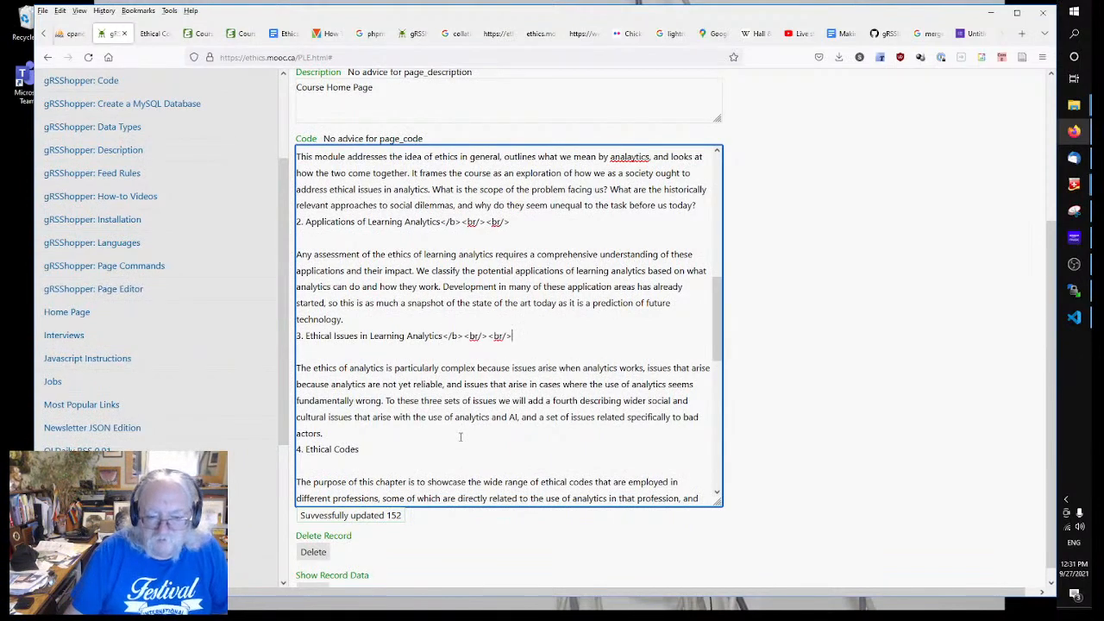
left_click(459, 449)
key("ctrl+v")
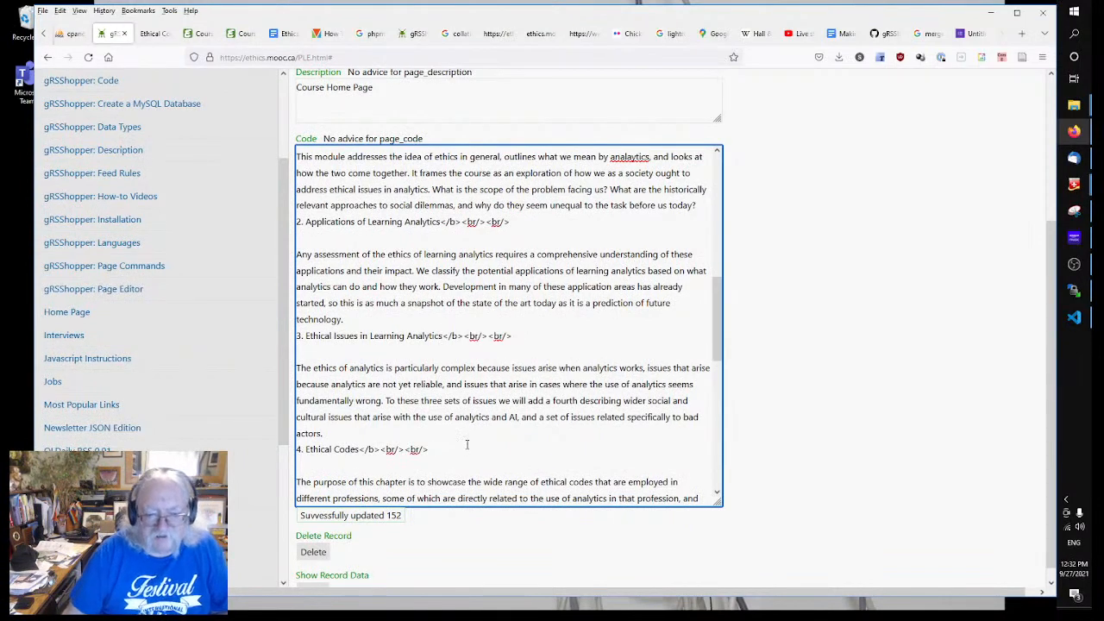
Step: Paste </b><br/><br/> after headings 5. Approaches to Ethics through 8. Ethical Practices
scroll(459, 448, "down", 6)
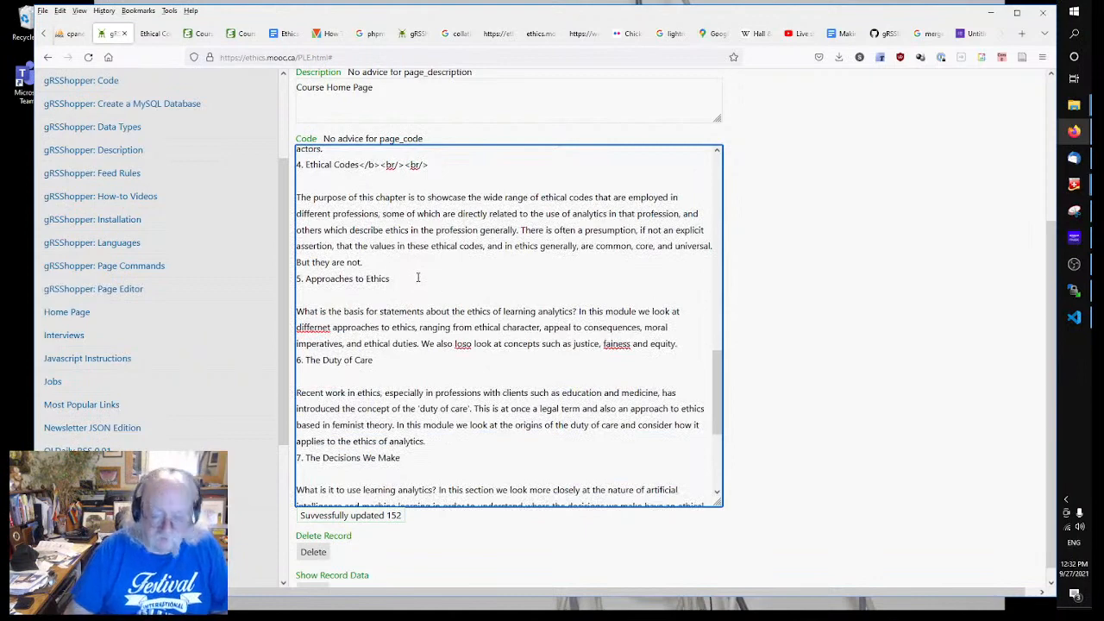
left_click(417, 278)
key("ctrl+v")
left_click(398, 363)
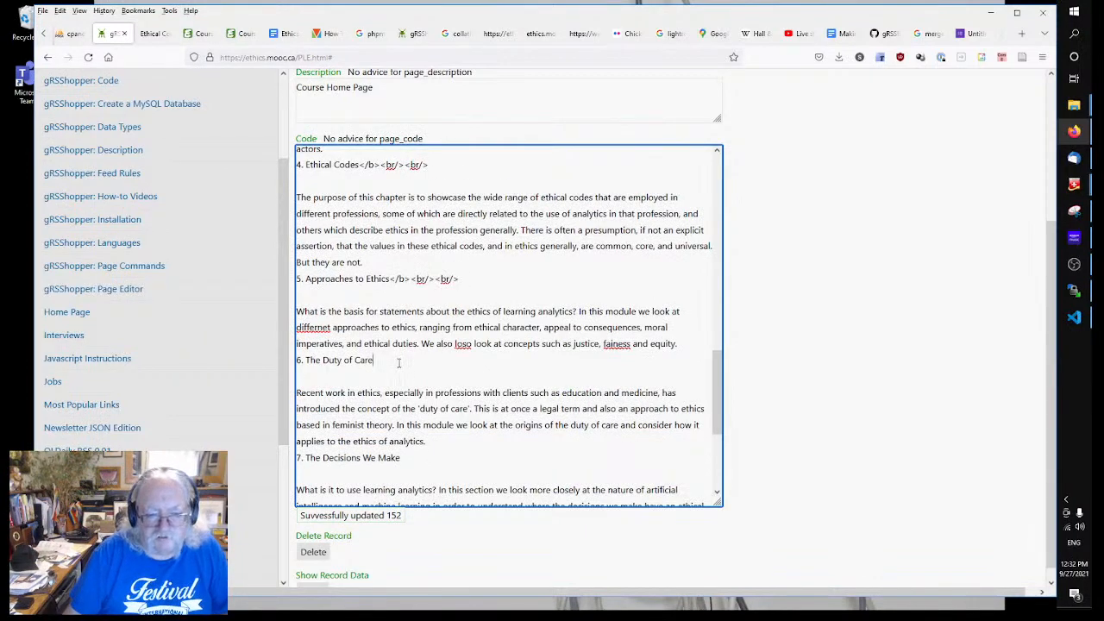
key("ctrl+v")
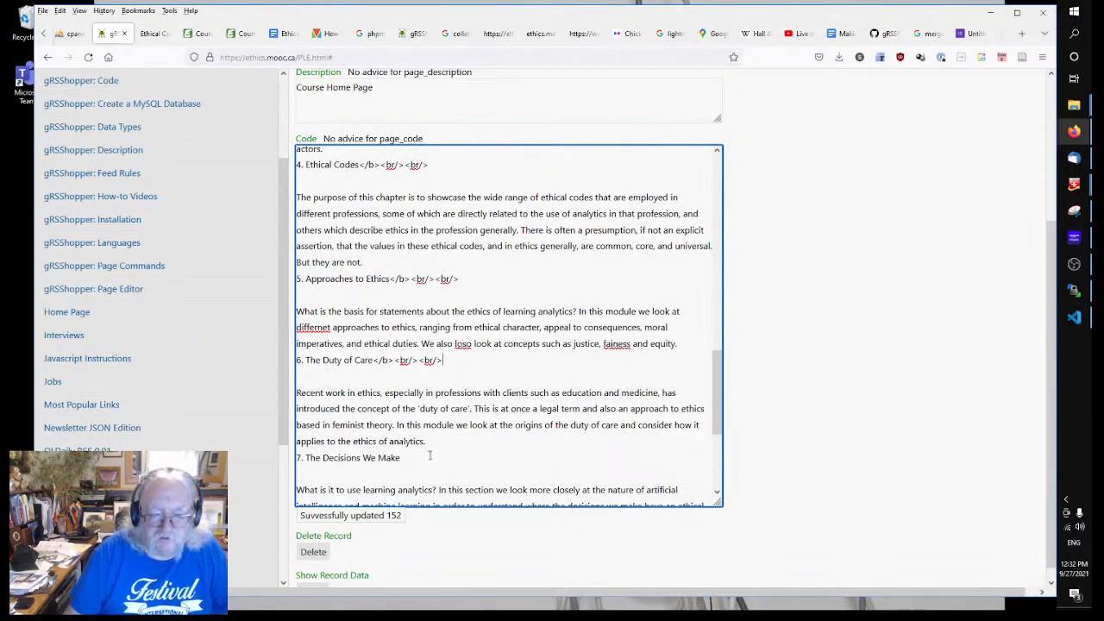
left_click(430, 457)
key("ctrl+v")
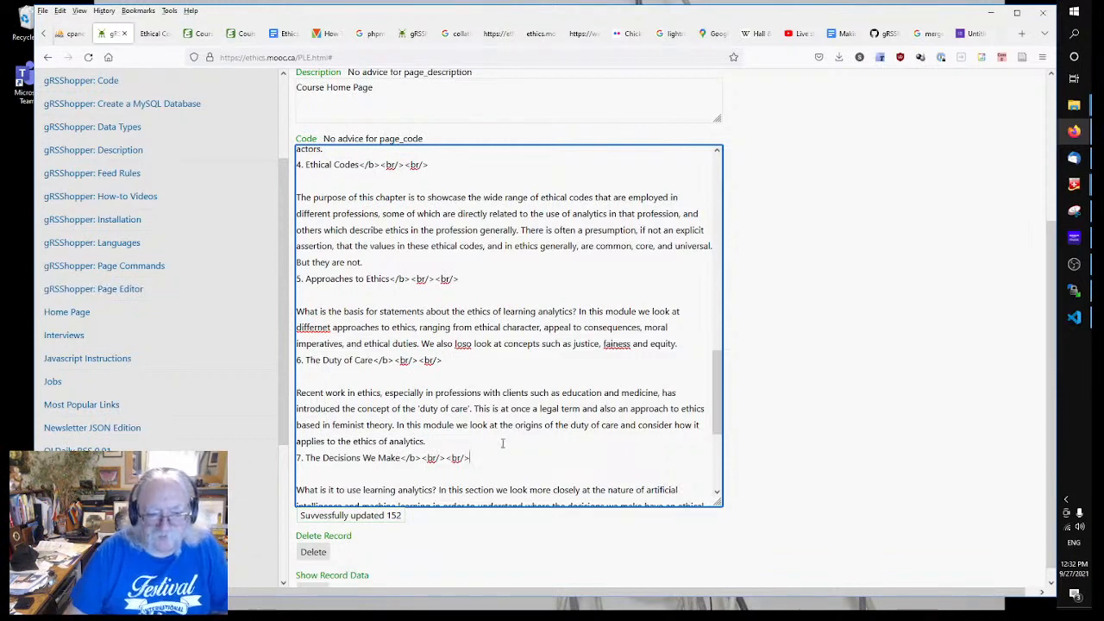
scroll(502, 443, "down", 3)
left_click(481, 415)
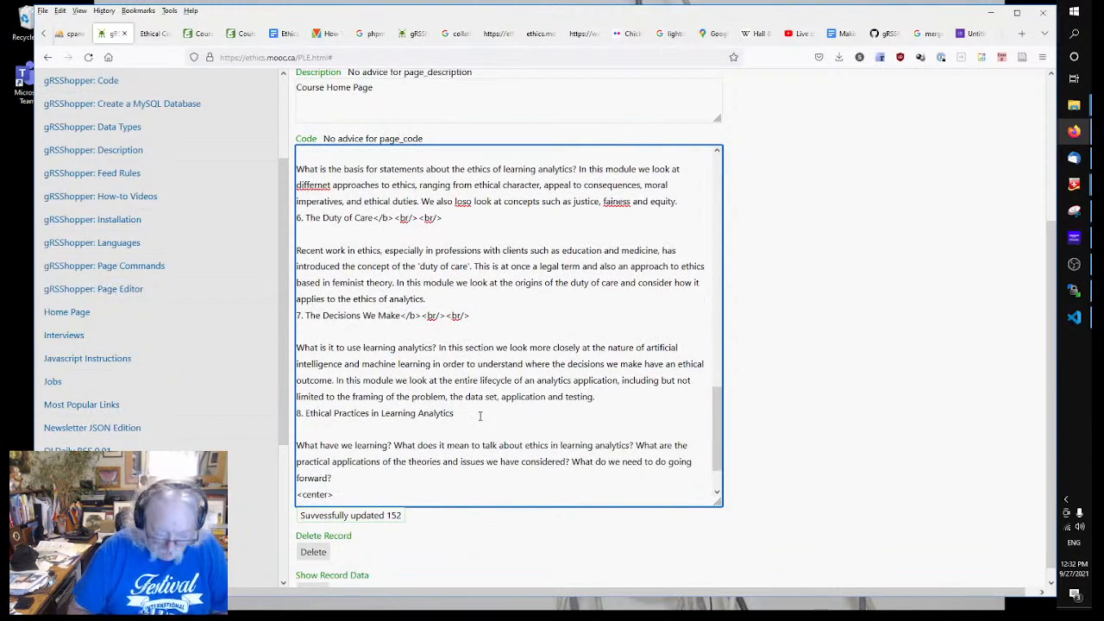
key("ctrl+v")
scroll(480, 414, "down", 2)
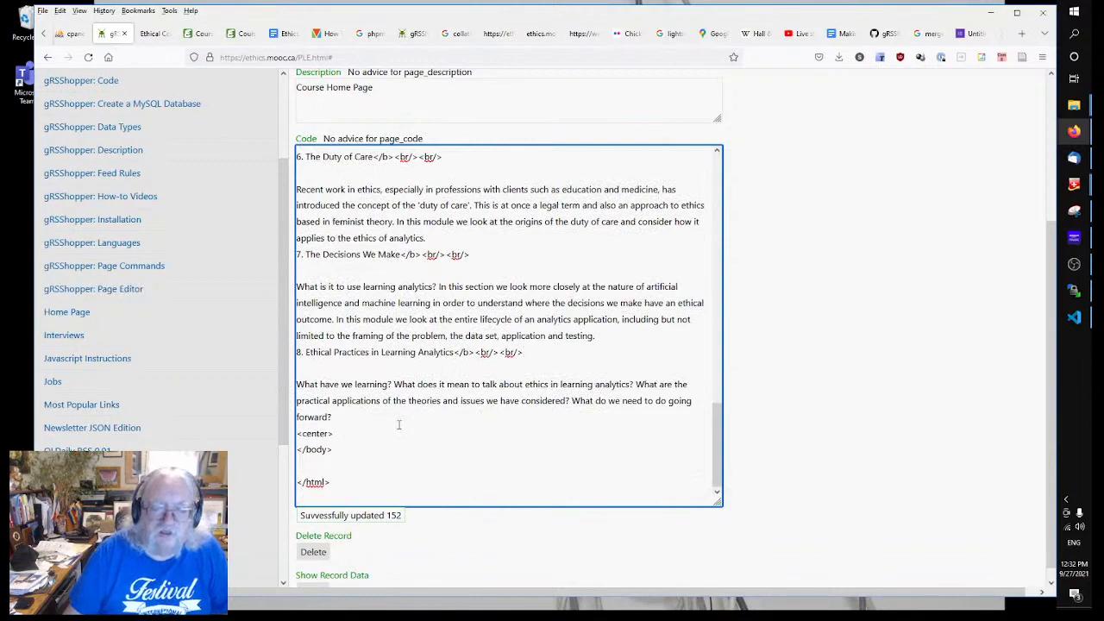
scroll(398, 425, "up", 7)
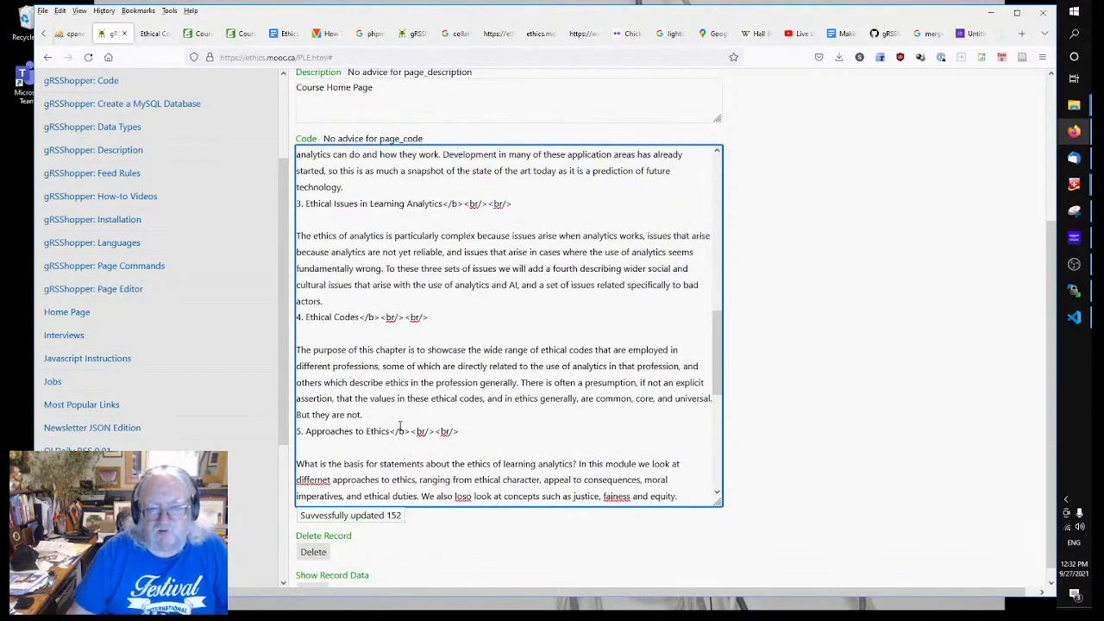
Step: Add <b> before 1. Introduction and copy it together with the <br/><br/> above
scroll(399, 427, "up", 3)
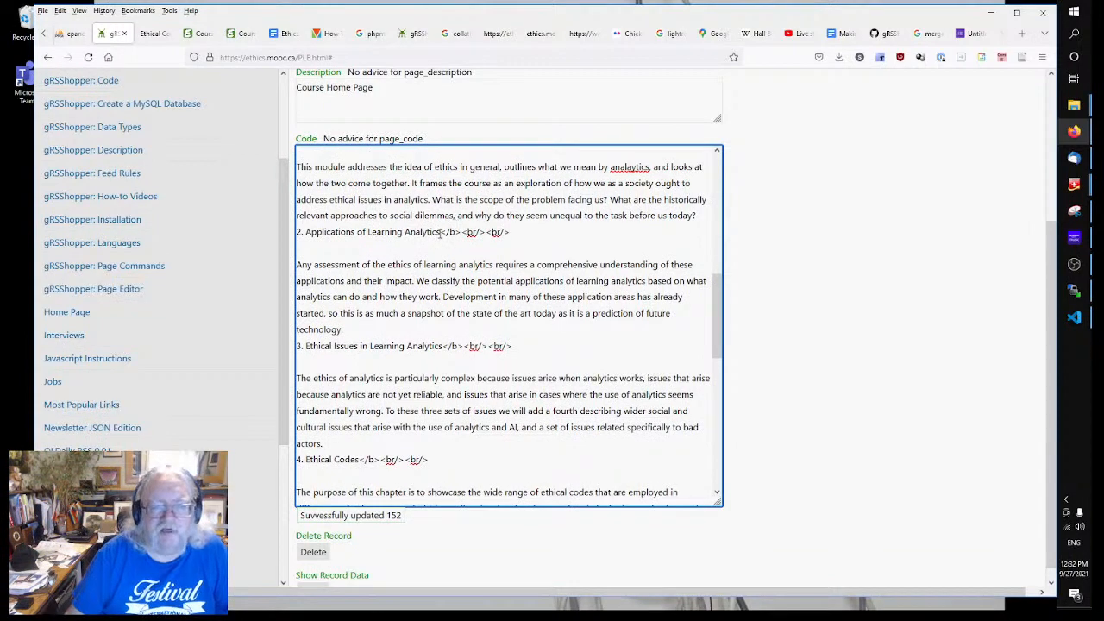
scroll(427, 253, "up", 3)
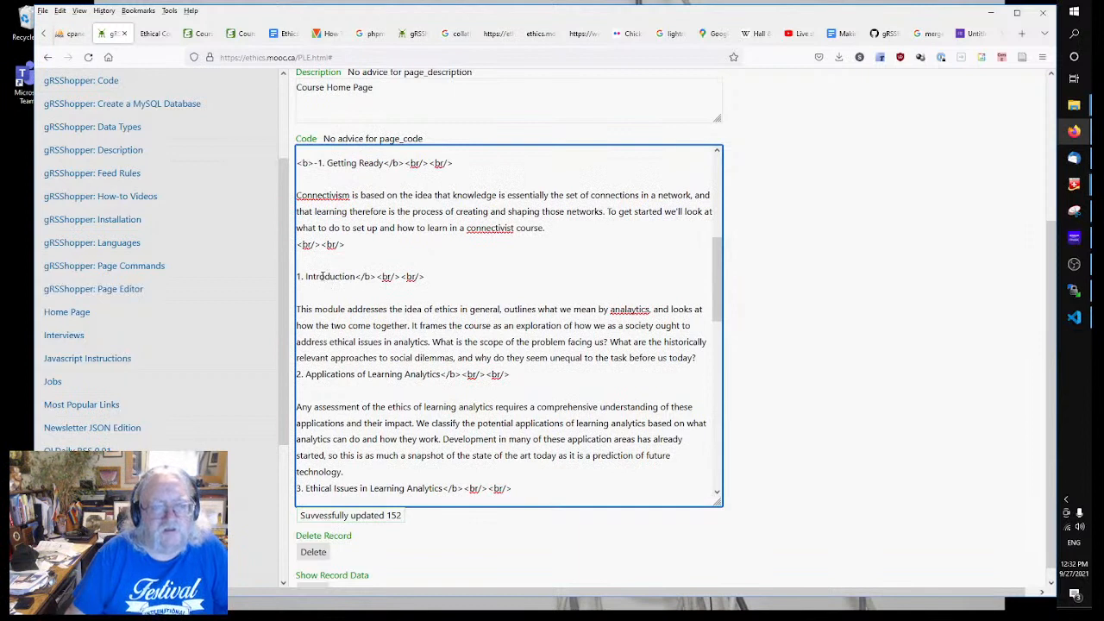
type("<b>")
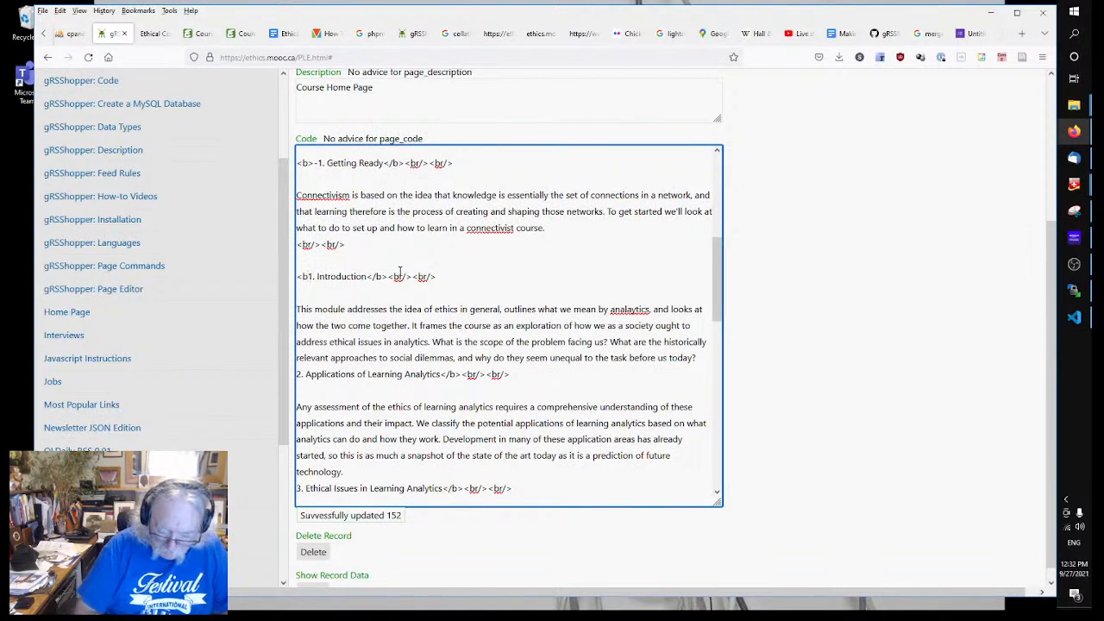
type(">")
key("shift+Left")
key("shift+Left")
key("shift+Left")
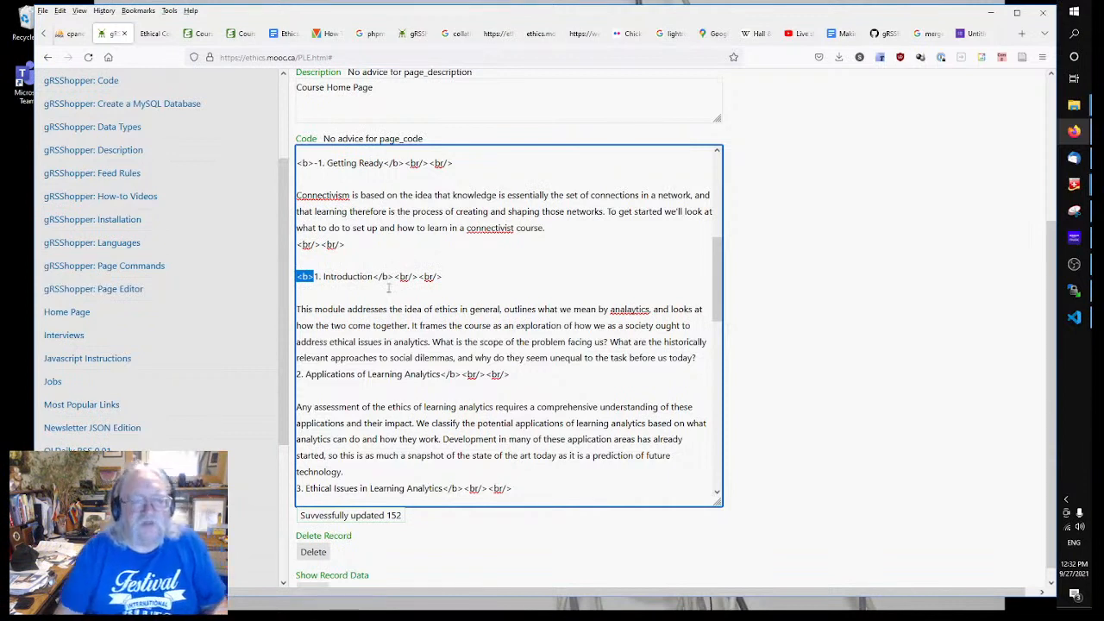
left_click(317, 251)
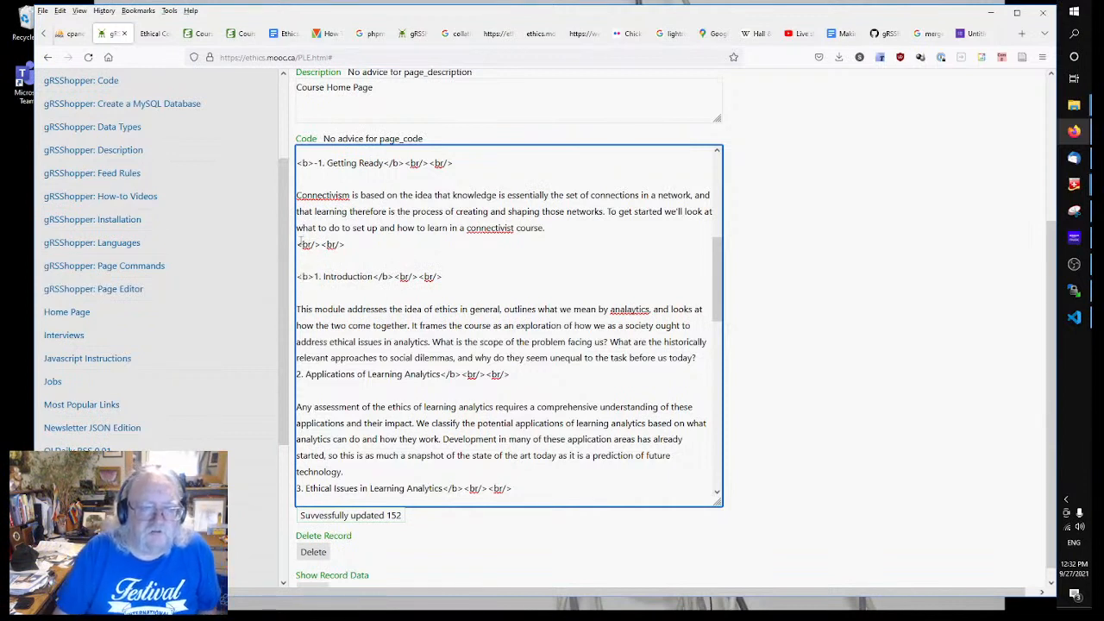
left_click_drag(299, 242, 315, 277)
key("ctrl+c")
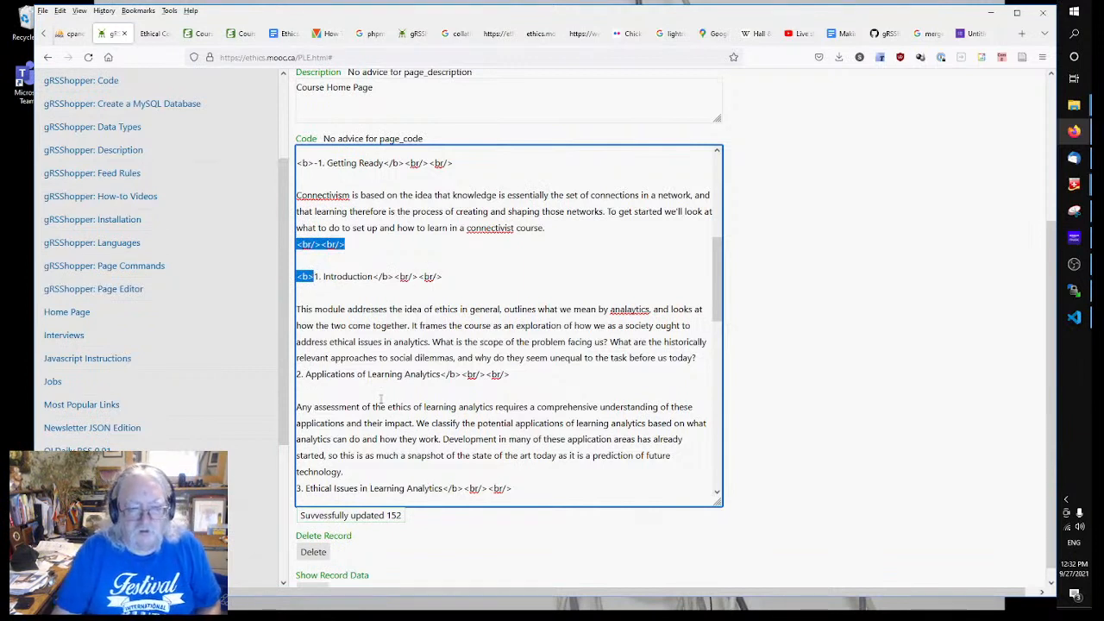
Step: Paste <br/><br/><b> before headings 2, 3 and 4, pasting twice at Ethical Codes
left_click(332, 373)
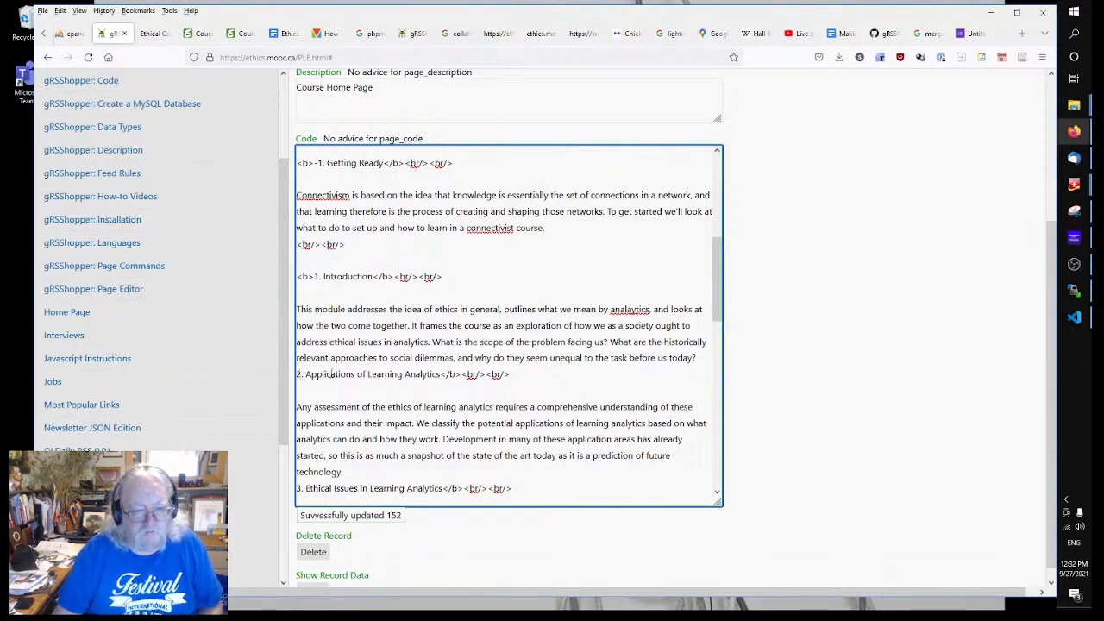
key("ctrl+v")
scroll(307, 378, "down", 3)
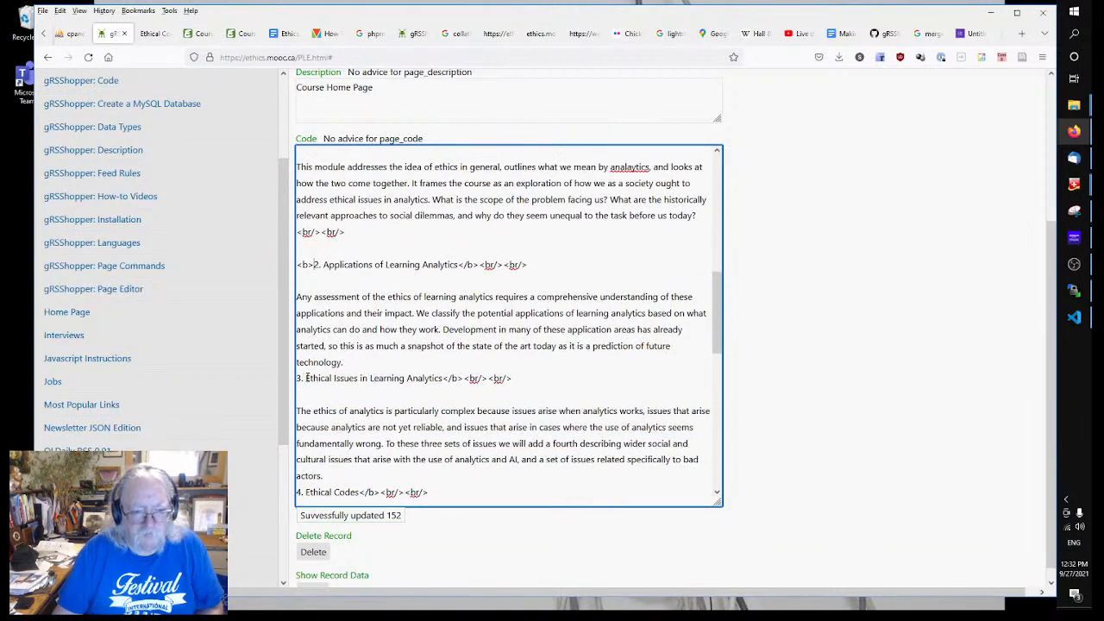
left_click(298, 379)
key("ctrl+v")
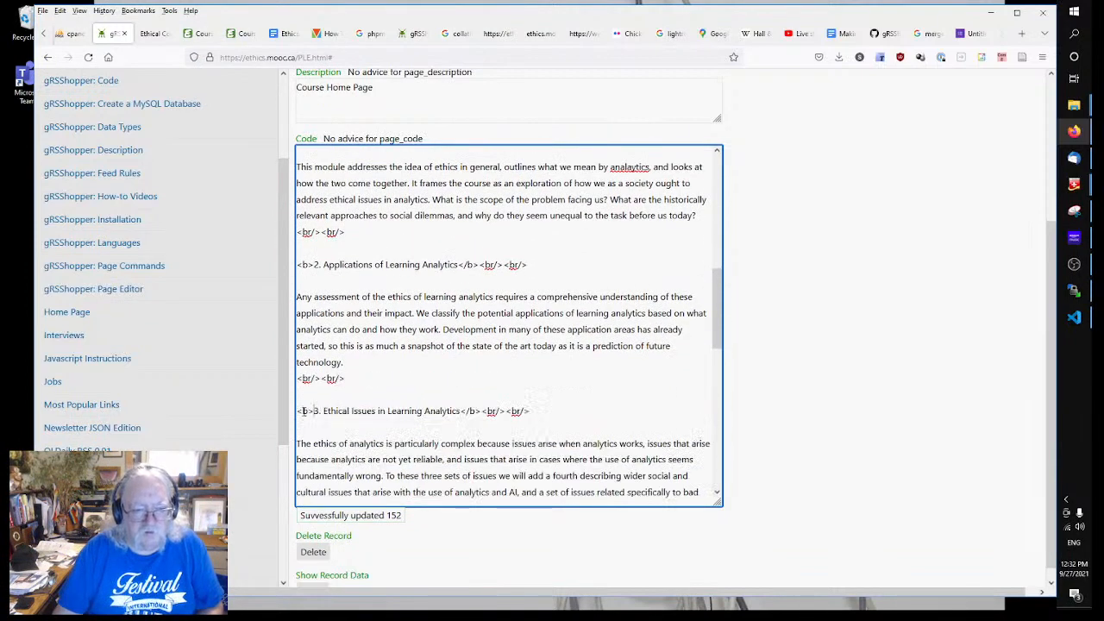
scroll(304, 406, "down", 3)
scroll(303, 412, "down", 1)
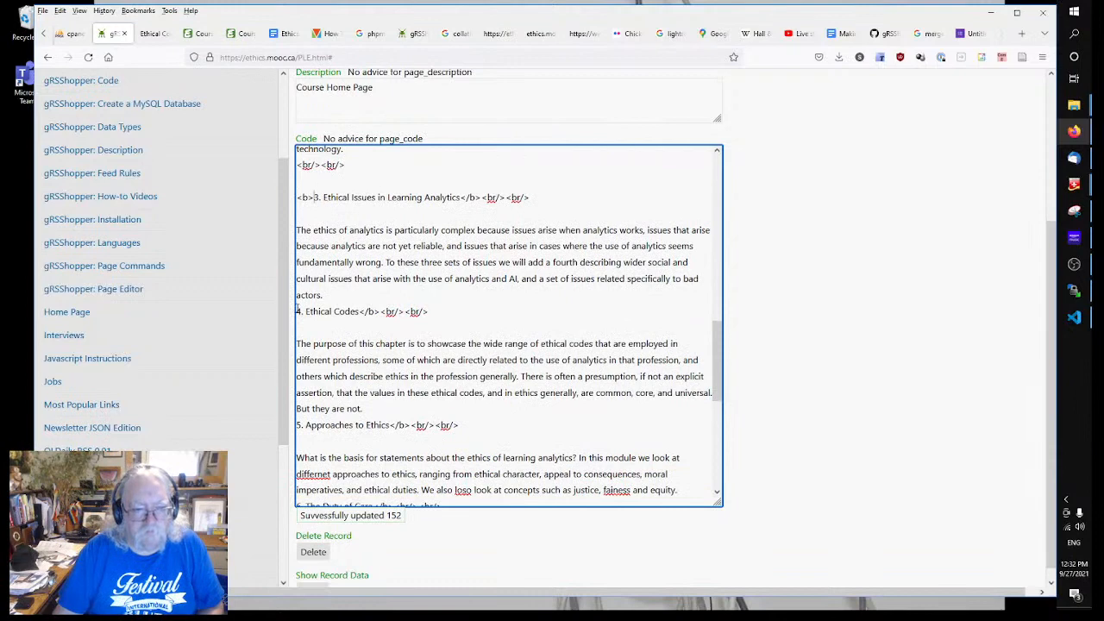
left_click(299, 312)
key("ctrl+v")
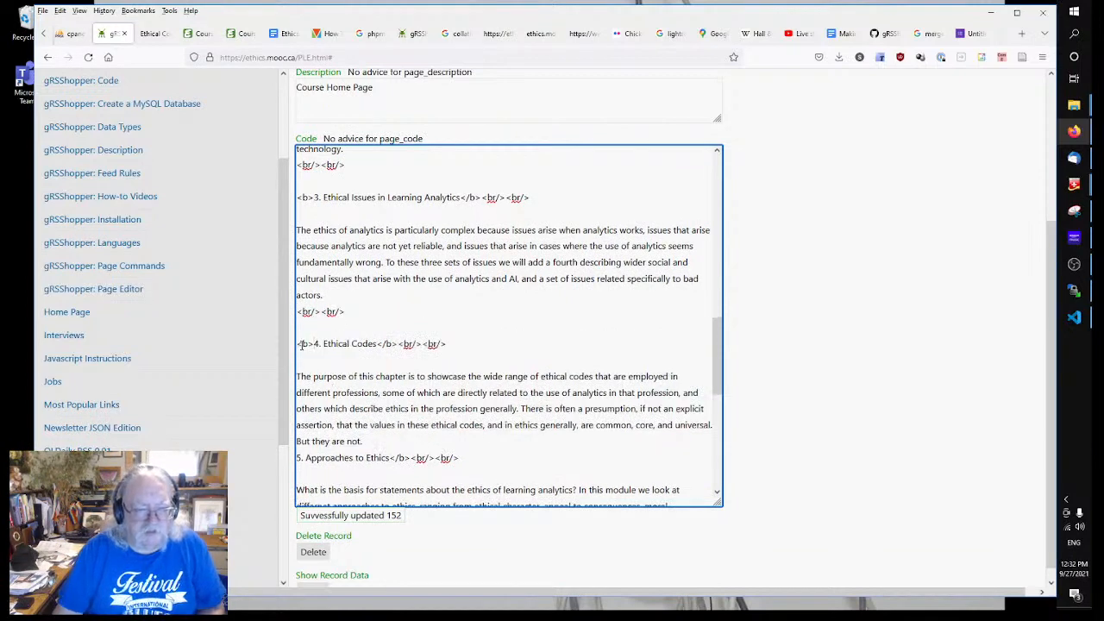
left_click(299, 343)
key("ctrl+v")
Step: Paste <br/><br/><b> before headings 5. Approaches to Ethics through 8. Ethical Practices
scroll(303, 315, "down", 3)
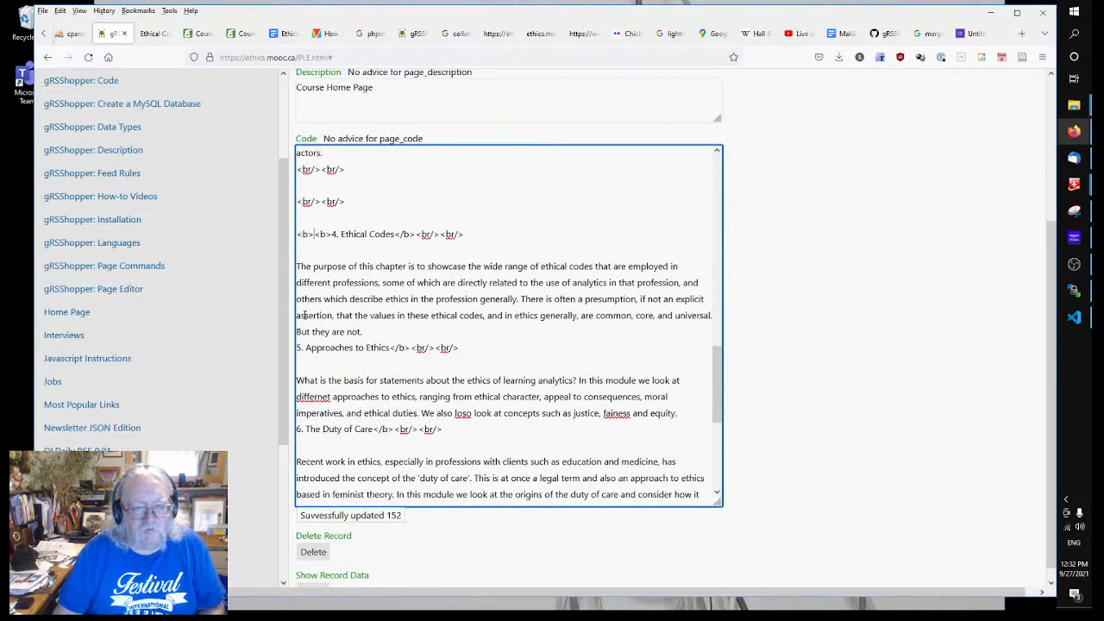
left_click(298, 348)
key("ctrl+v")
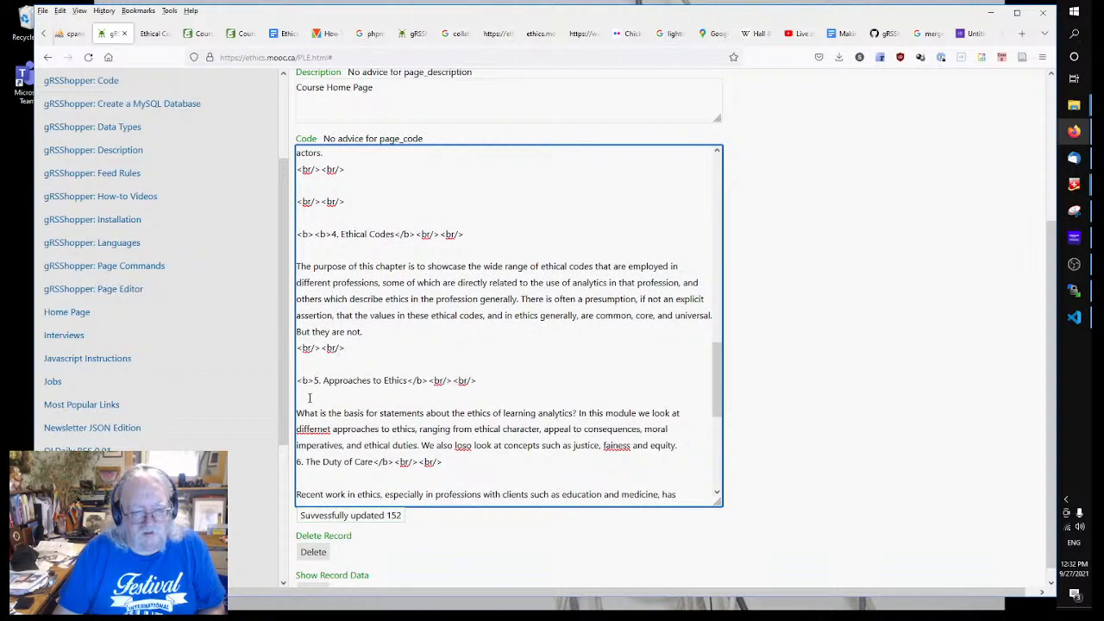
scroll(299, 348, "down", 3)
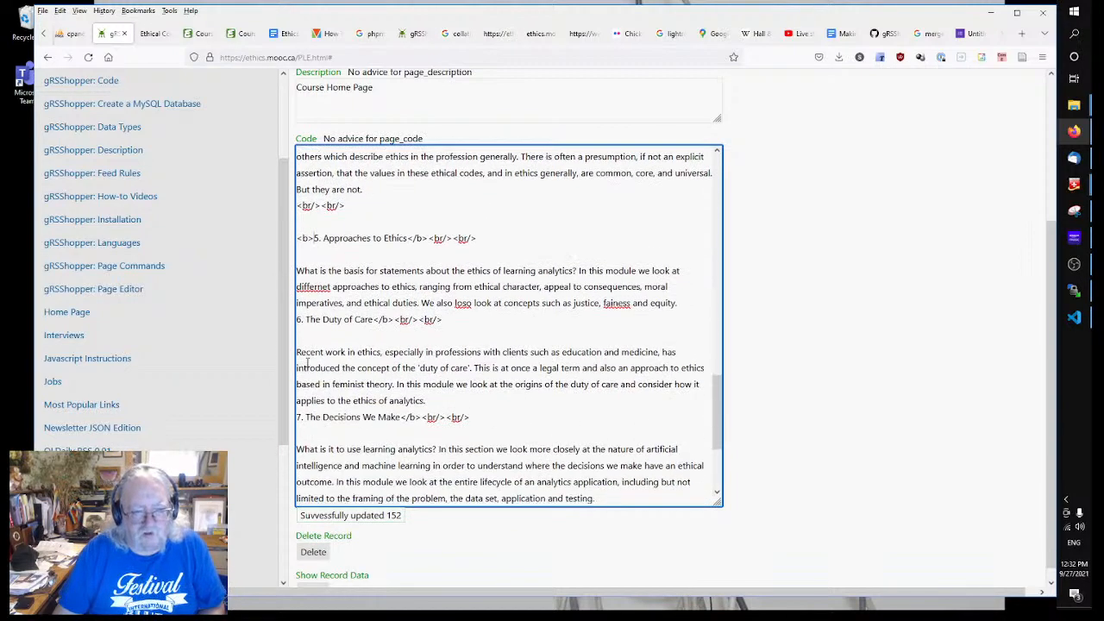
left_click(298, 321)
key("ctrl+v")
scroll(298, 321, "down", 3)
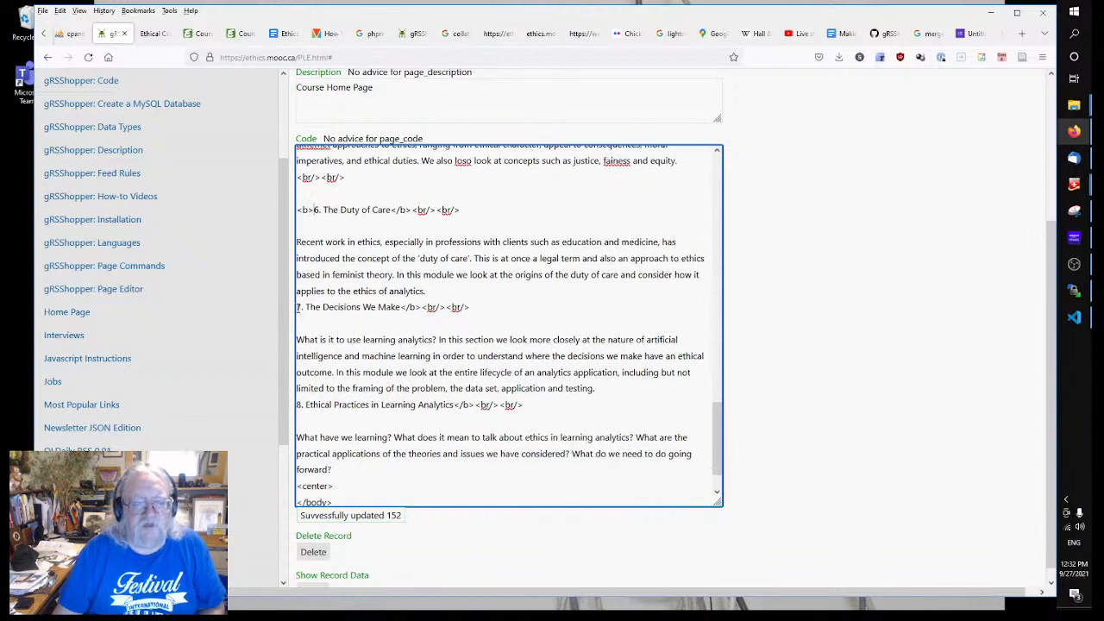
left_click(297, 307)
key("ctrl+v")
scroll(323, 331, "down", 3)
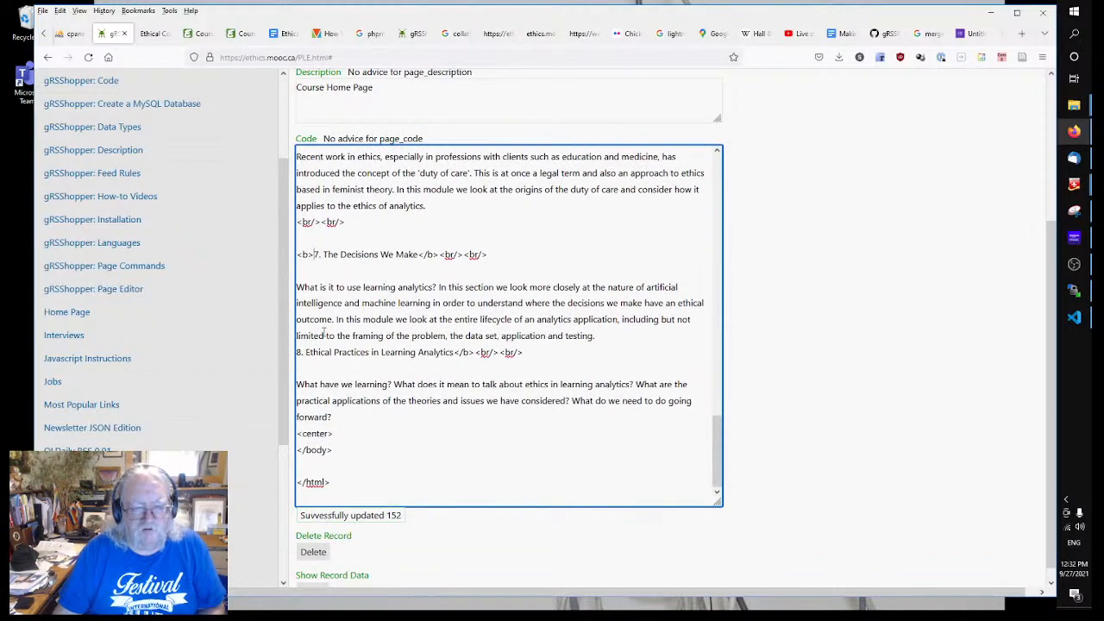
left_click(298, 352)
key("ctrl+v")
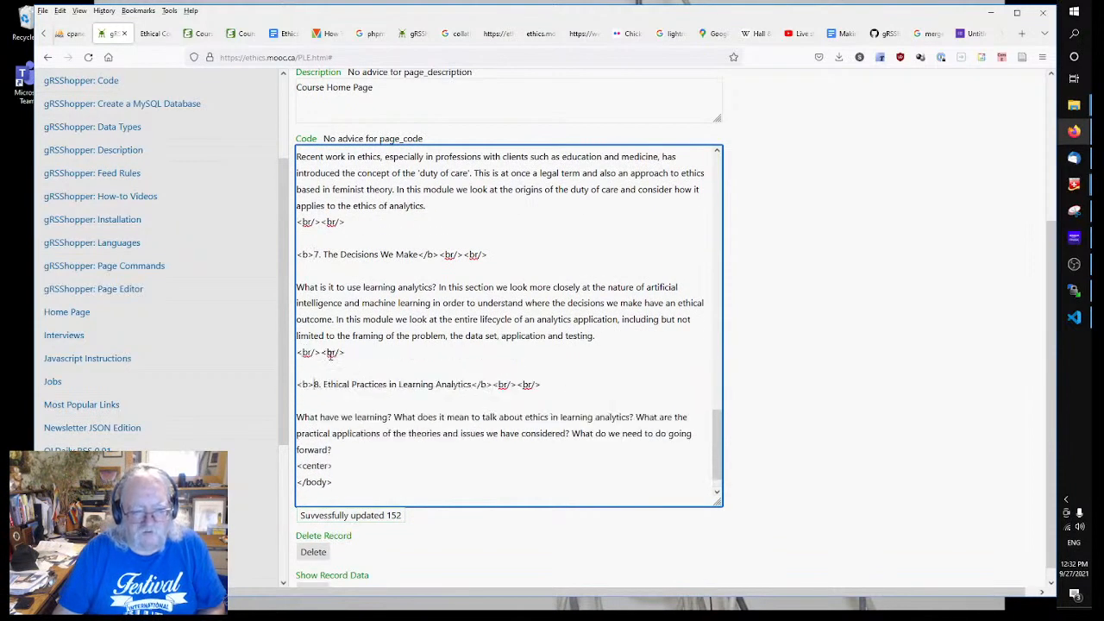
Step: Close the final 'forward?' paragraph with </p>
left_click(373, 442)
type("</p>")
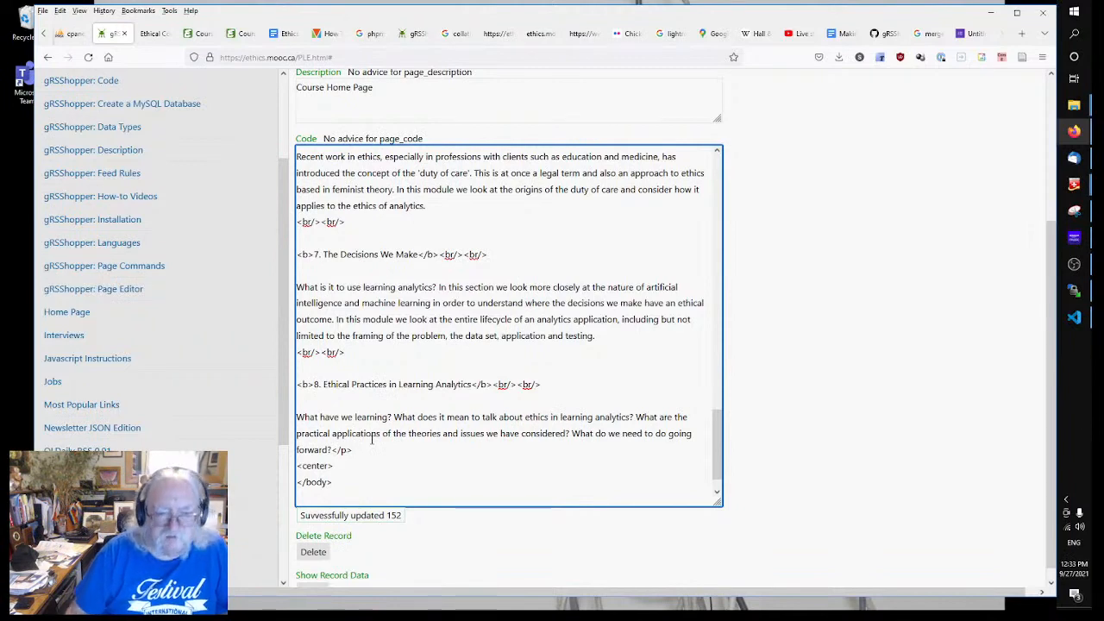
scroll(393, 422, "up", 5)
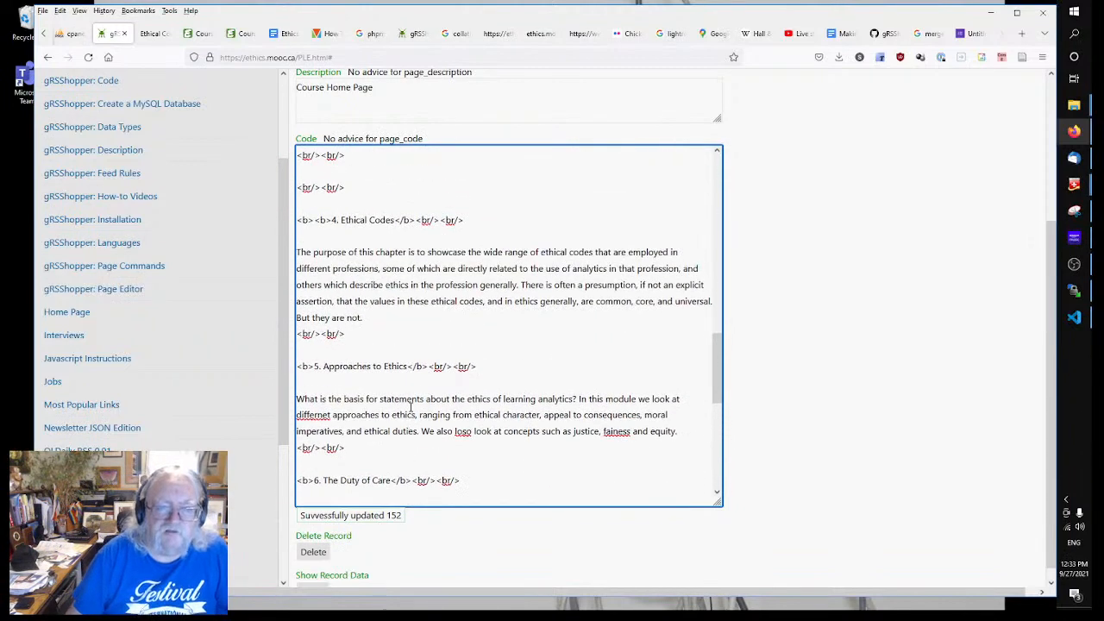
scroll(411, 406, "up", 10)
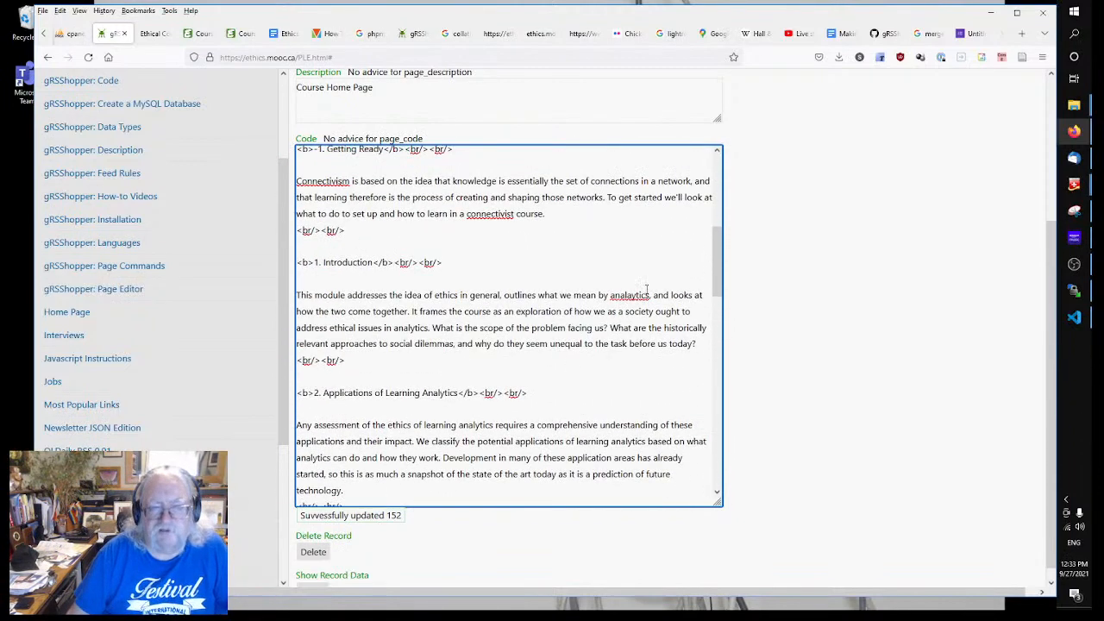
scroll(841, 338, "up", 3)
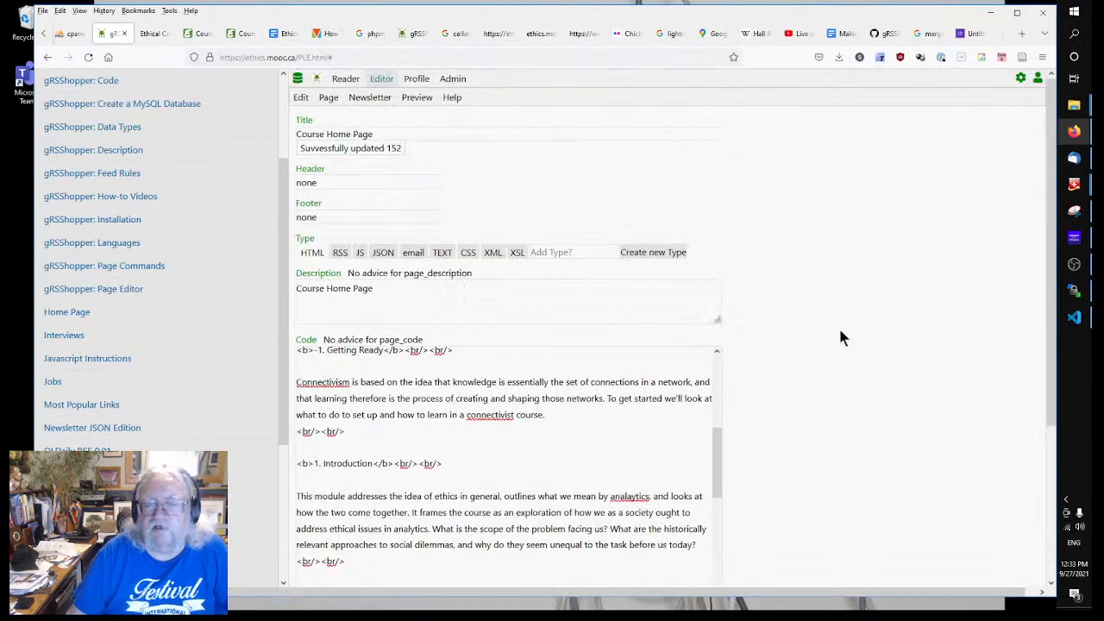
Step: Publish the Course Home Page to index.html and view the live page in a new tab
left_click(329, 99)
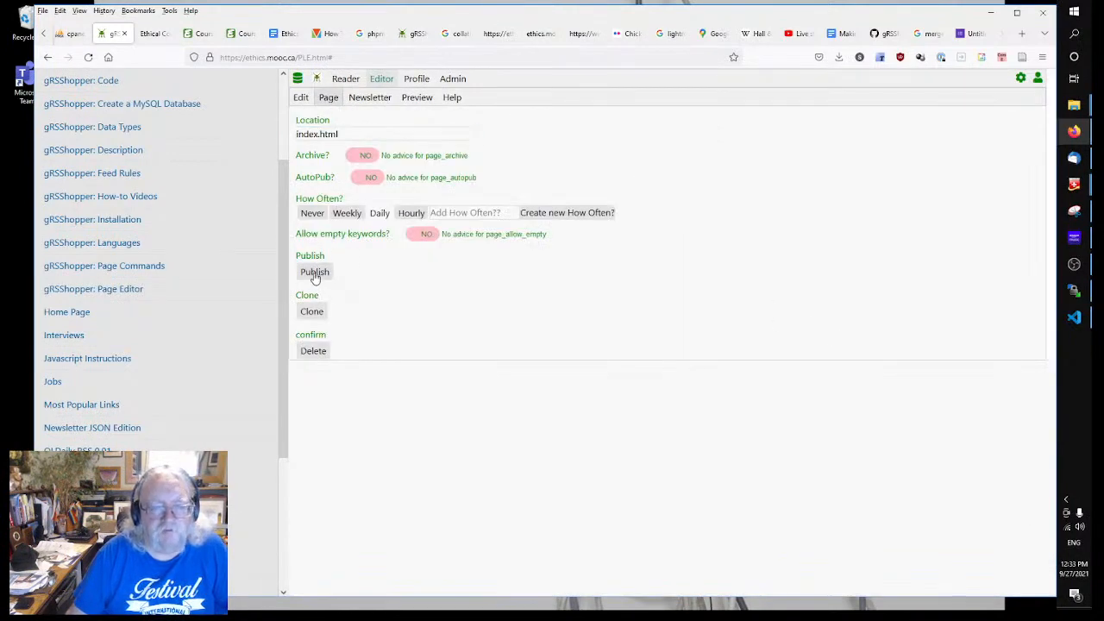
left_click(314, 273)
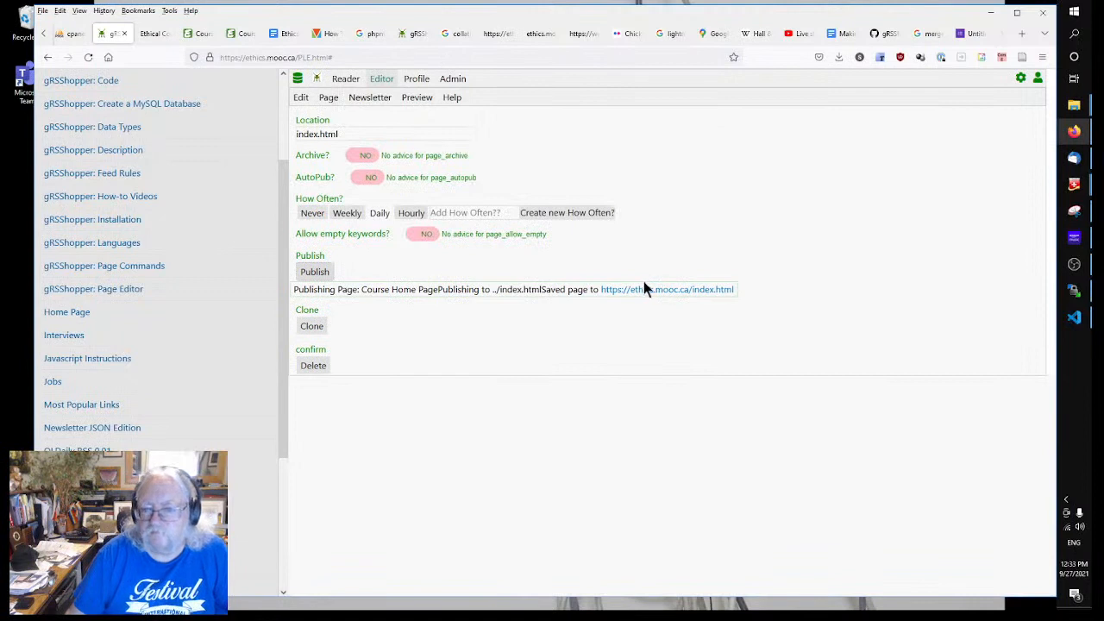
right_click(643, 290)
left_click(699, 300)
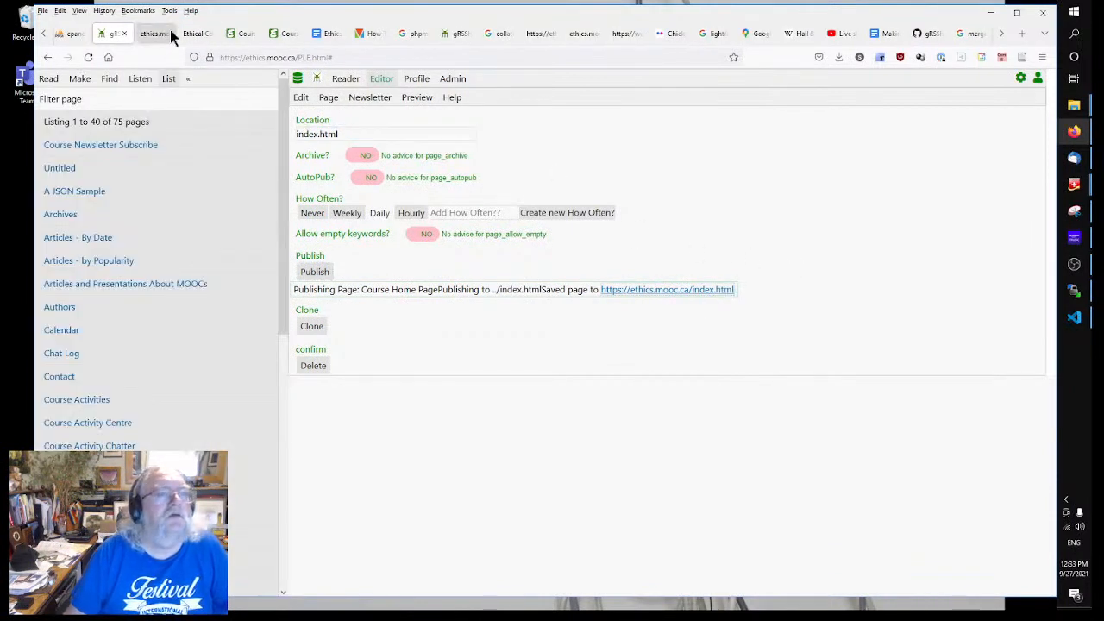
left_click(155, 34)
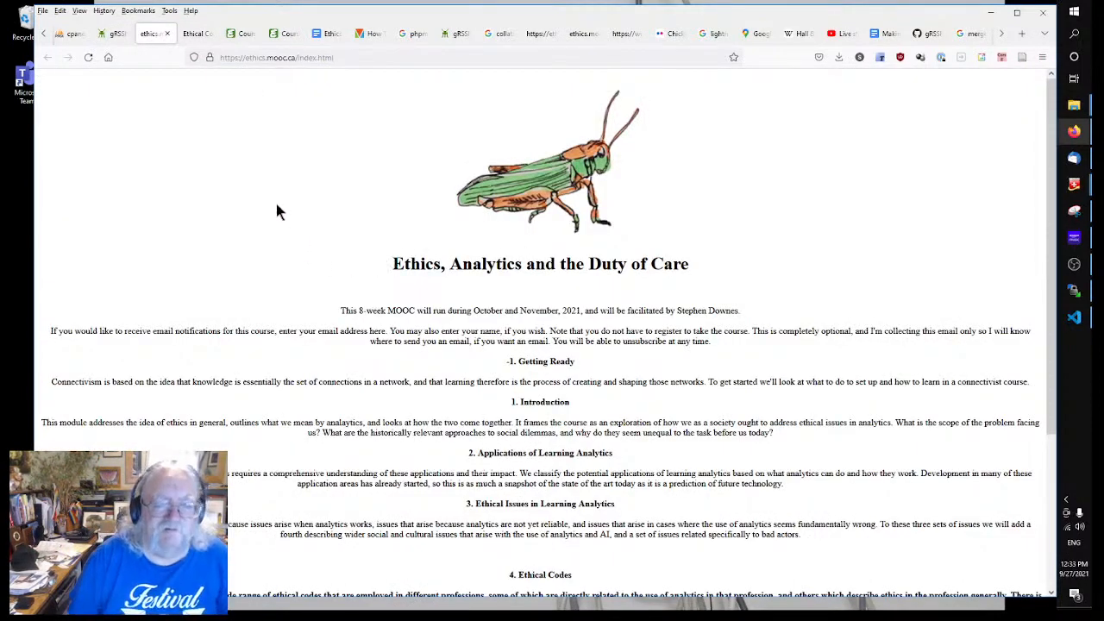
left_click(109, 33)
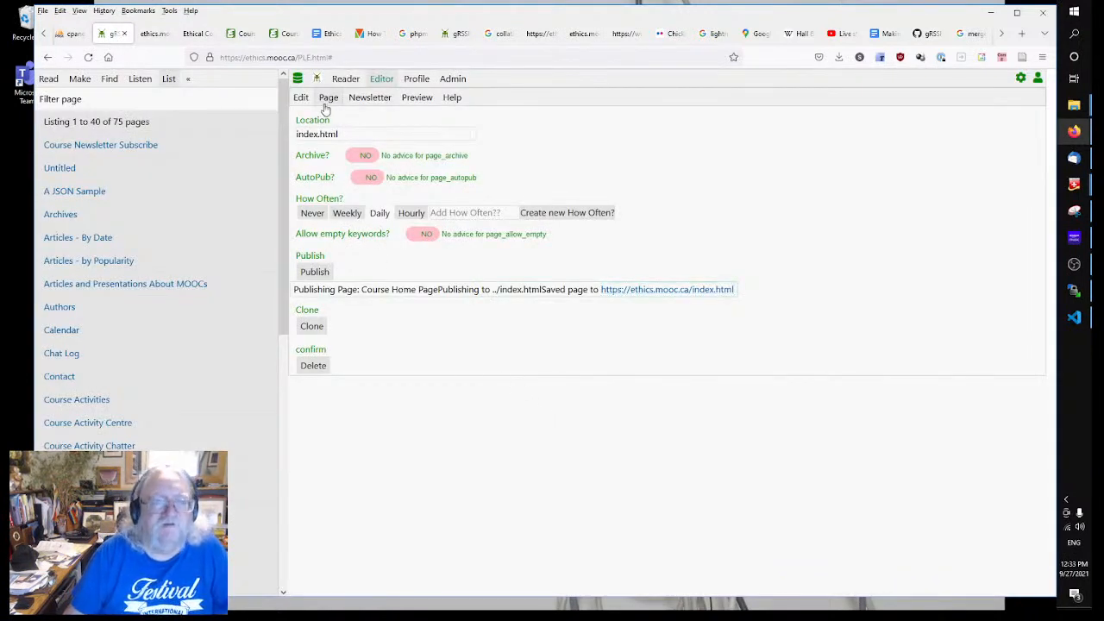
Step: Complete the </center> tag after the email sign-up paragraph's <br/><br/> and save the code
left_click(300, 97)
left_click(431, 426)
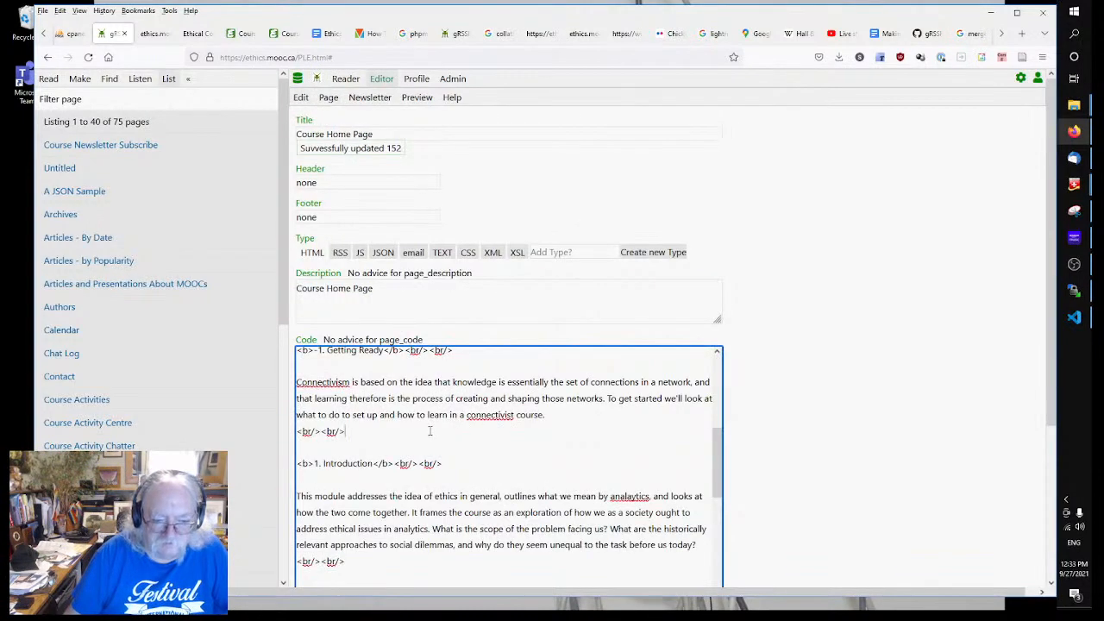
scroll(430, 429, "up", 5)
scroll(429, 428, "down", 3)
scroll(424, 432, "up", 2)
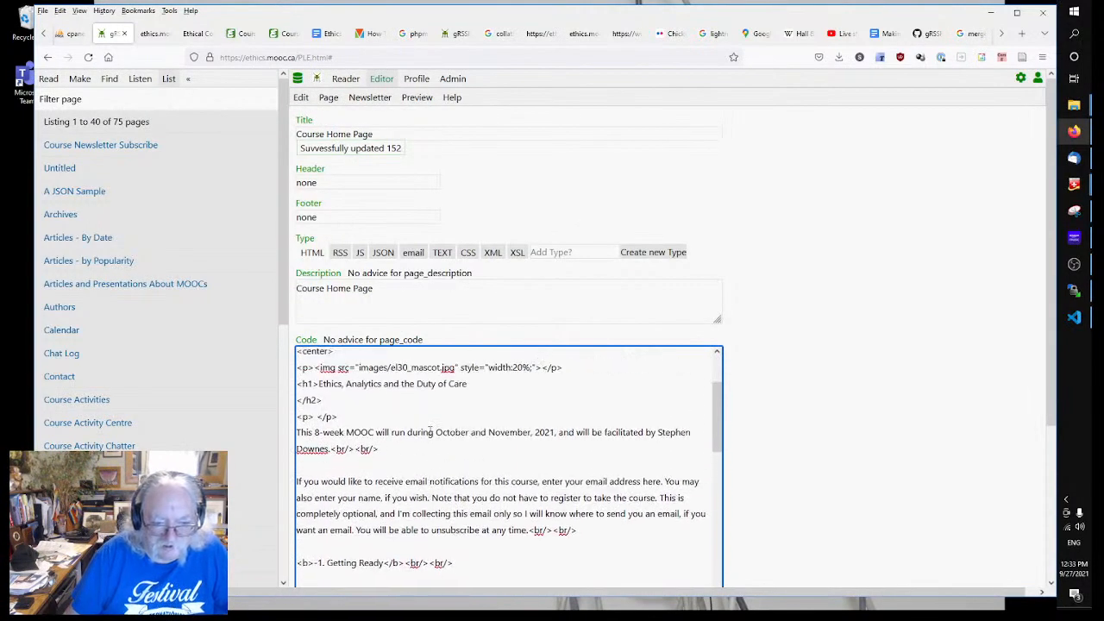
scroll(441, 470, "down", 2)
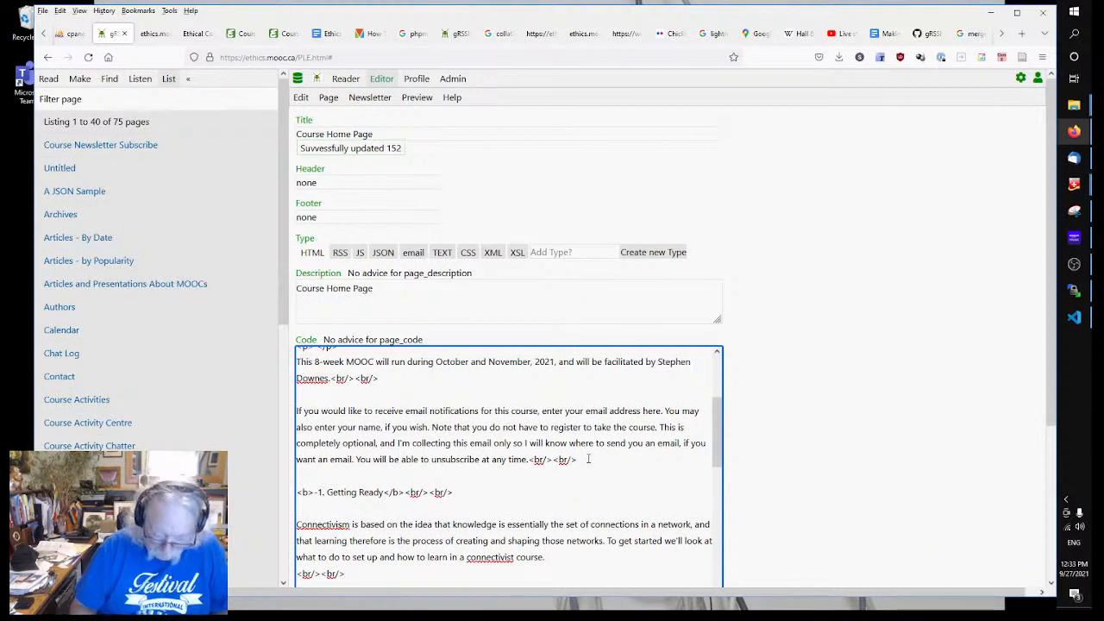
type("b")
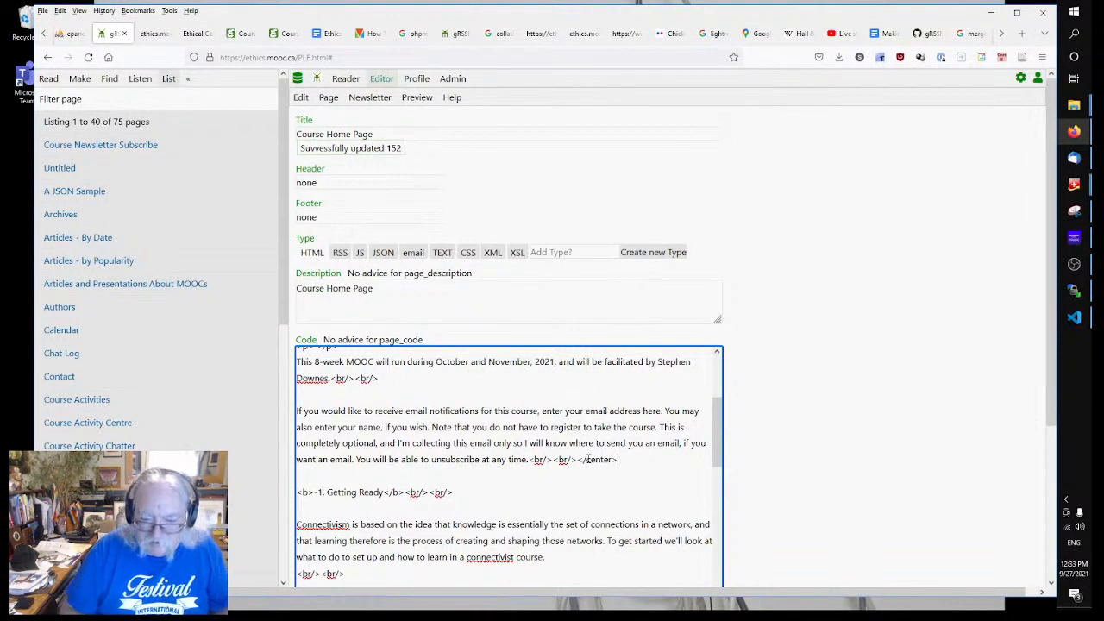
left_click(801, 426)
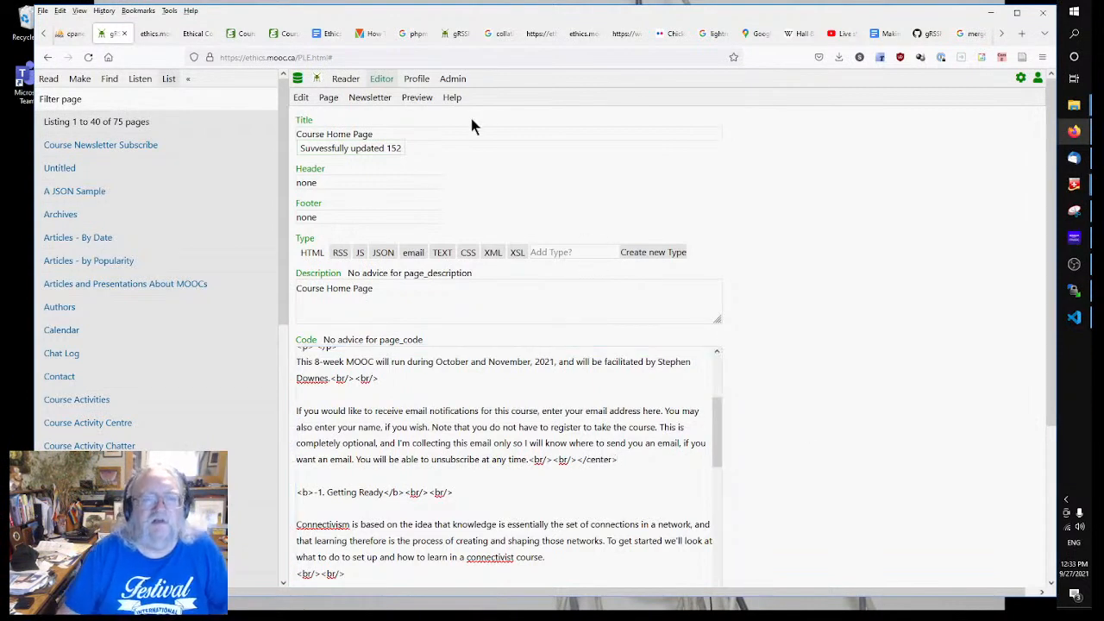
left_click(329, 98)
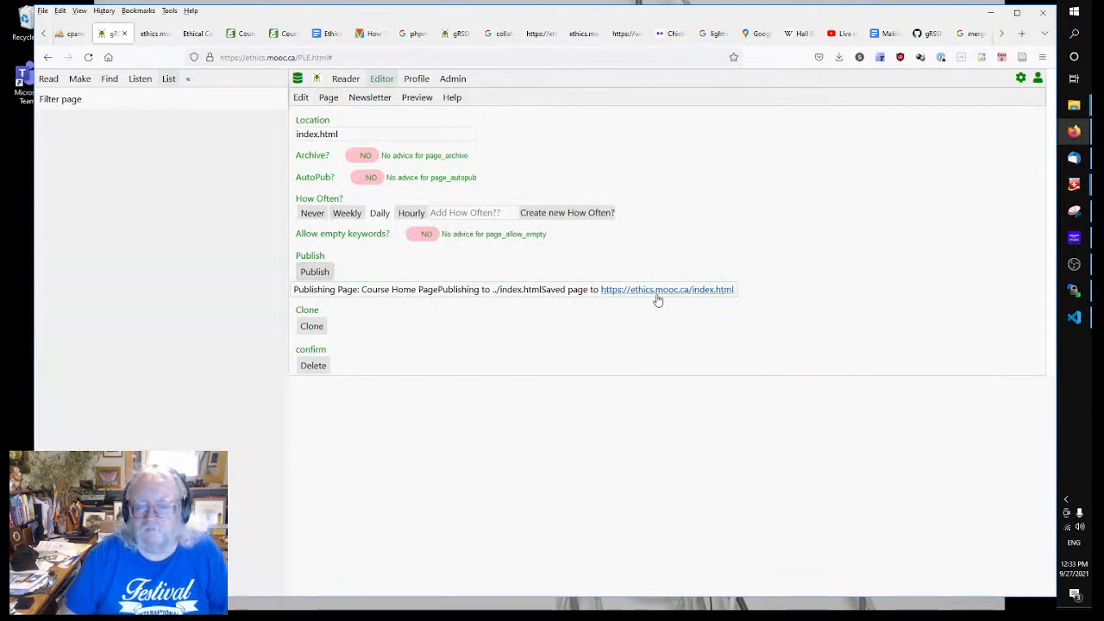
Step: Open the republished index.html in a new tab, reload it, and confirm chapters are left-aligned
right_click(658, 292)
left_click(712, 304)
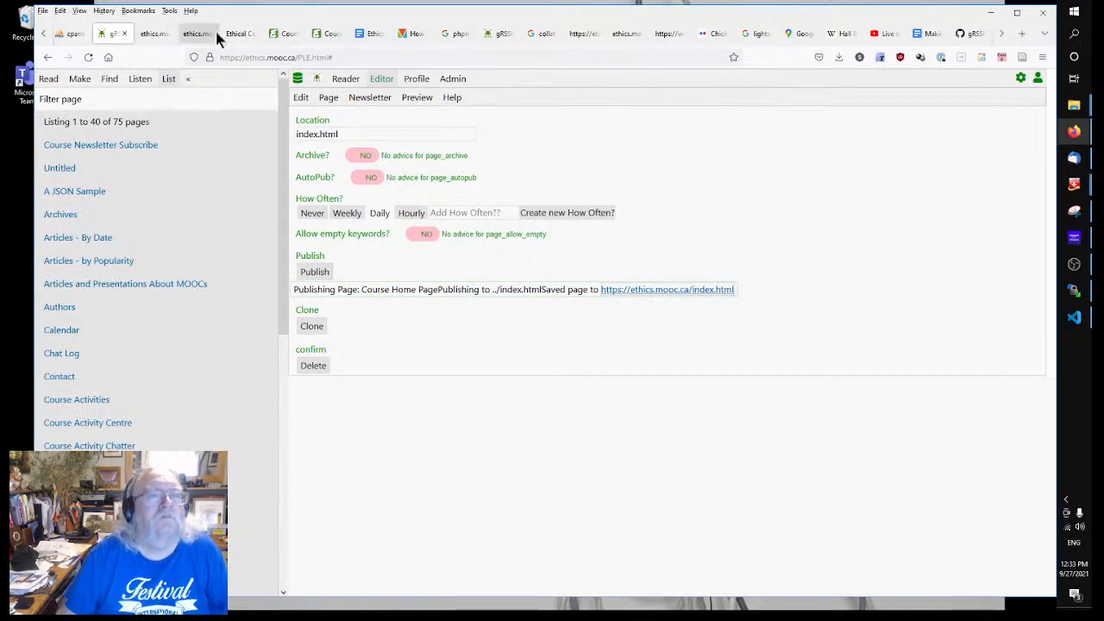
left_click(153, 34)
right_click(285, 205)
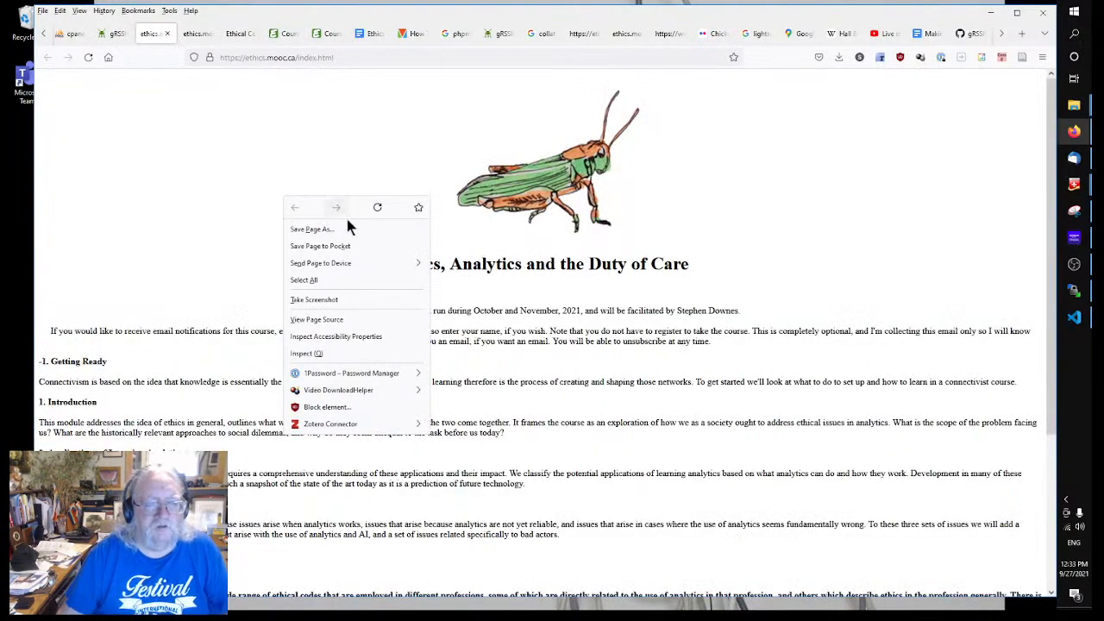
left_click(378, 210)
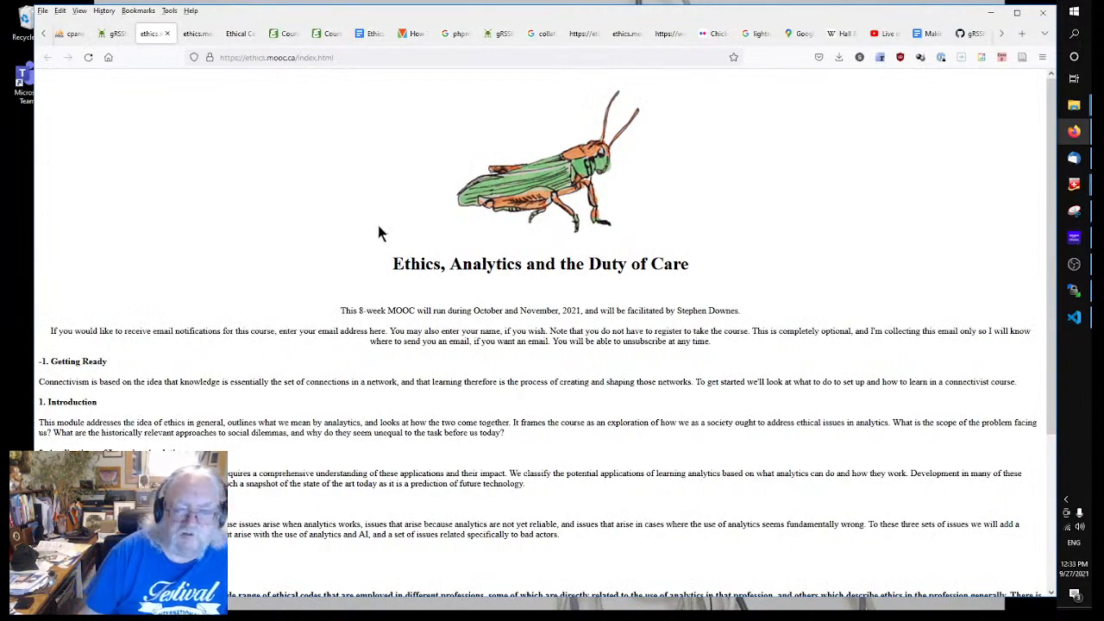
scroll(323, 234, "down", 5)
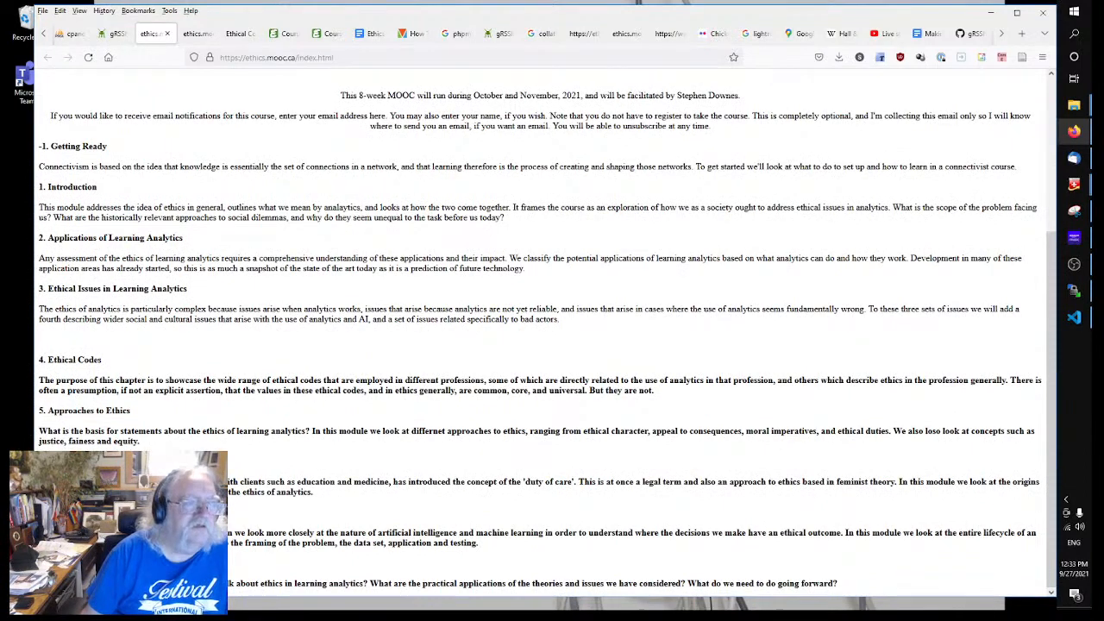
scroll(145, 94, "up", 5)
left_click(114, 36)
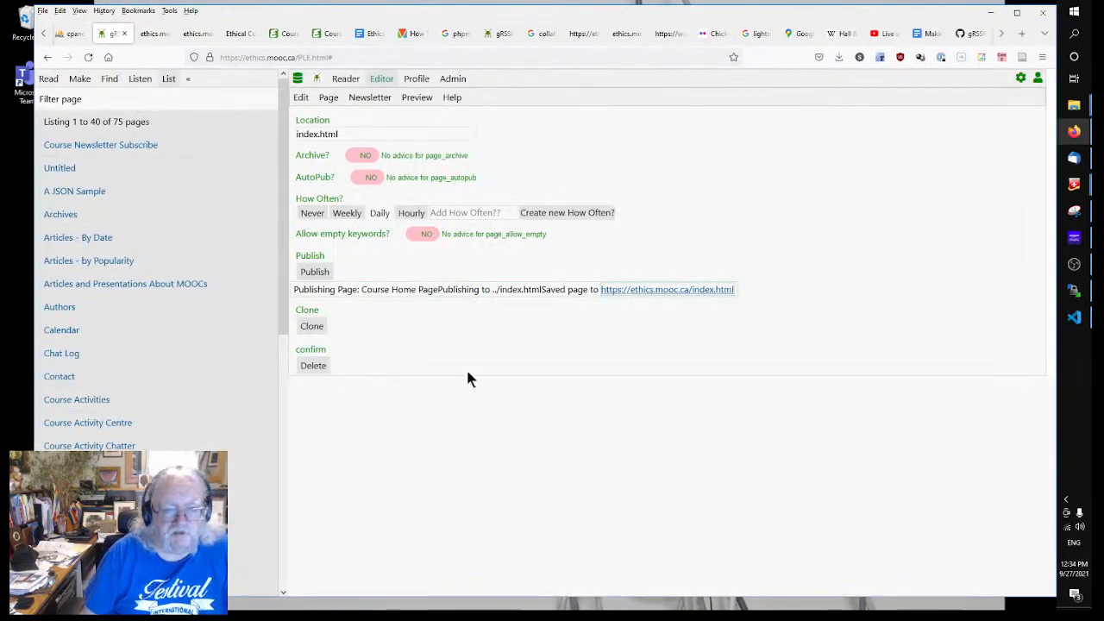
Step: Delete the extra <br/><br/> line above the 4. Ethical Codes heading
left_click(301, 97)
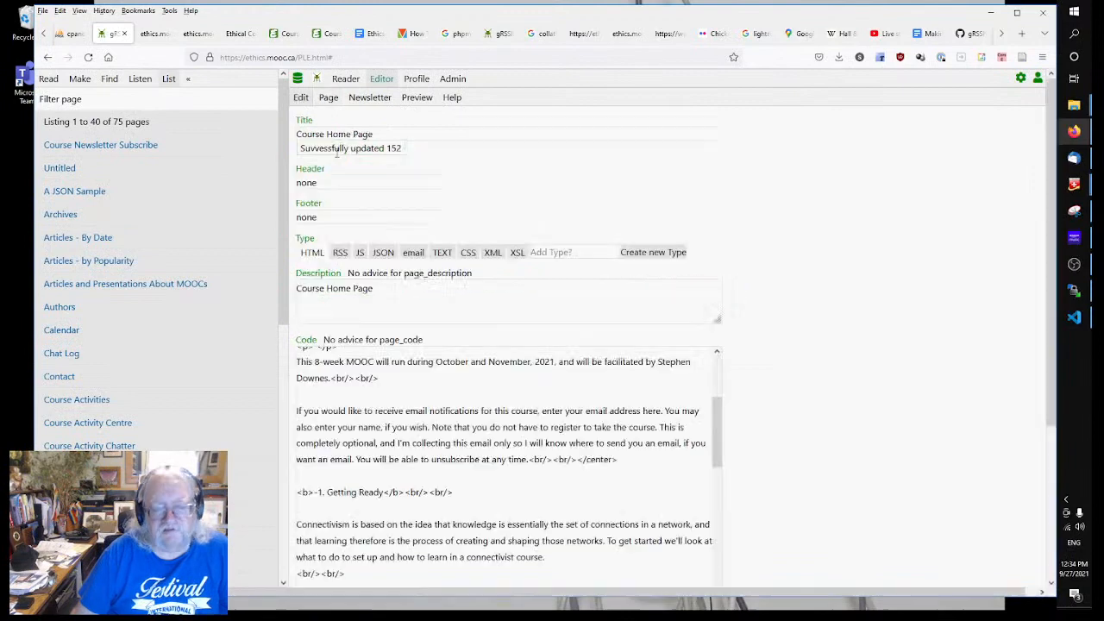
left_click(465, 443)
scroll(464, 444, "down", 6)
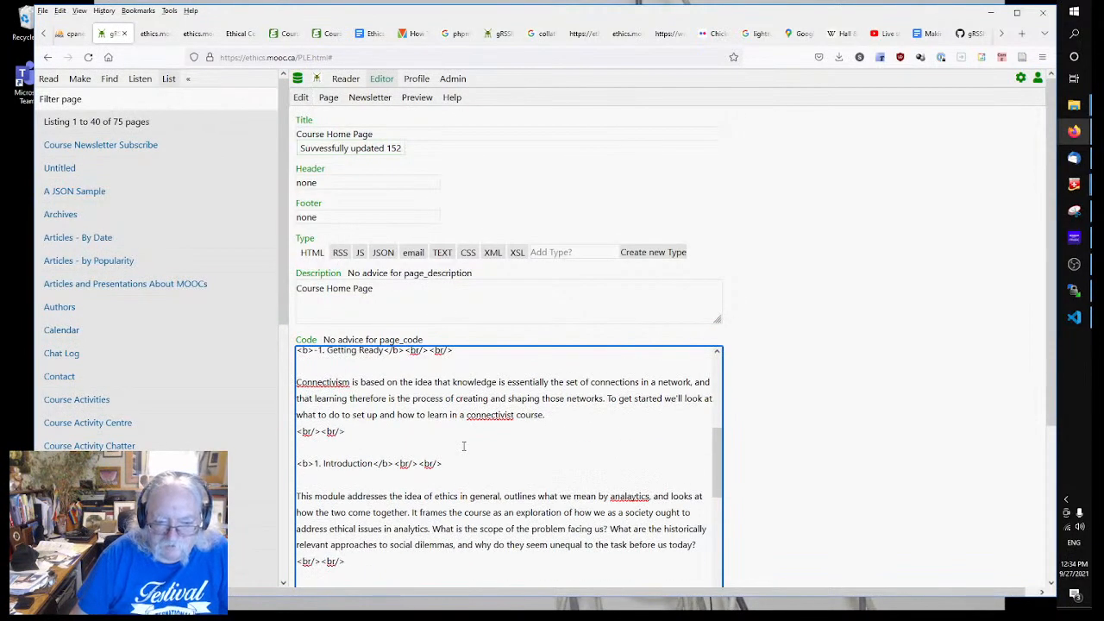
scroll(464, 446, "down", 3)
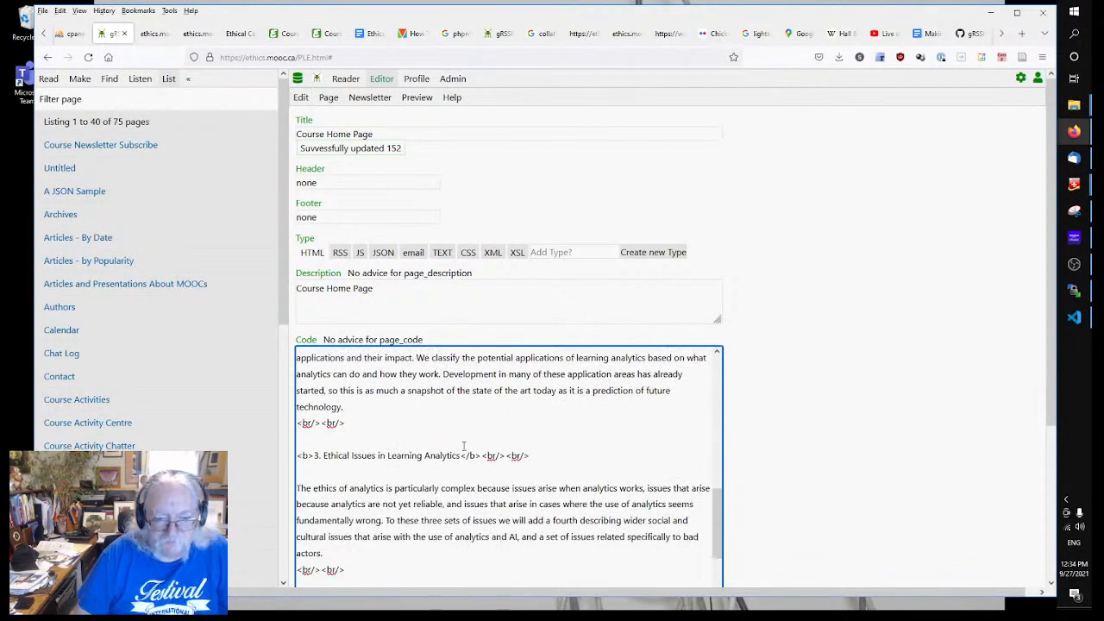
scroll(464, 445, "up", 2)
scroll(466, 445, "down", 4)
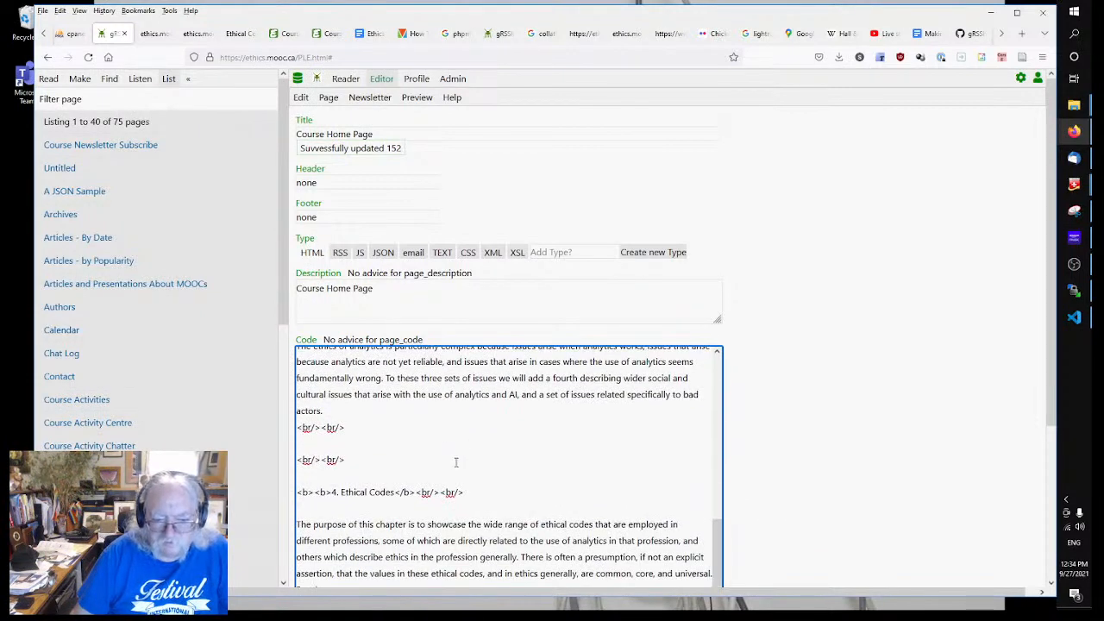
left_click_drag(346, 460, 293, 460)
key("Delete")
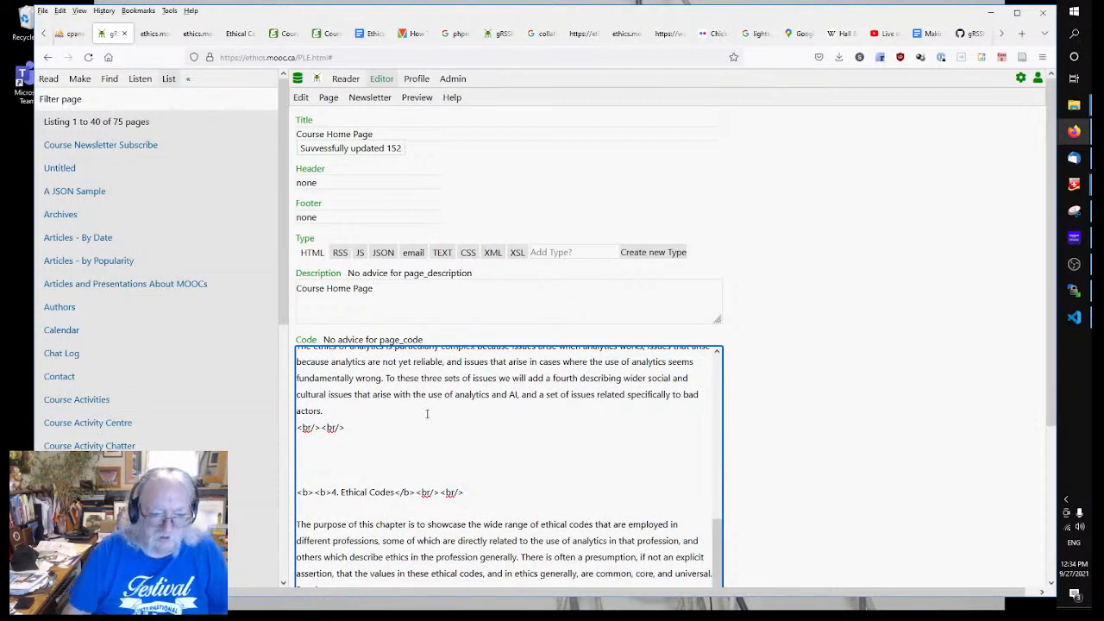
scroll(449, 420, "up", 4)
scroll(455, 421, "down", 8)
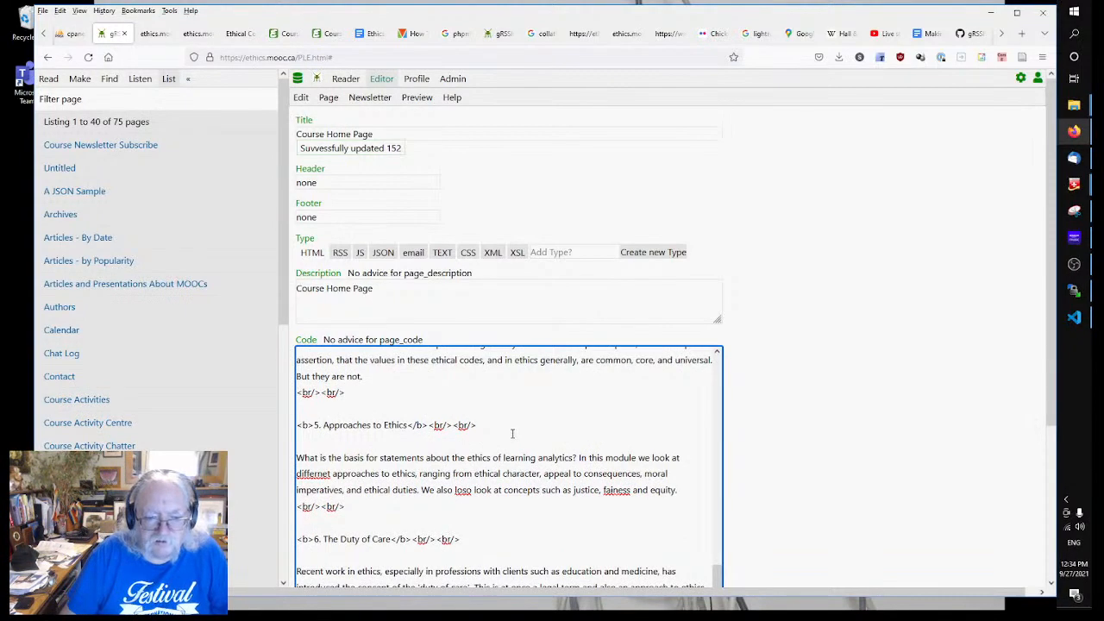
Step: Check the live page, then delete the duplicate <b> in the Ethical Codes heading
left_click(152, 35)
scroll(251, 393, "down", 3)
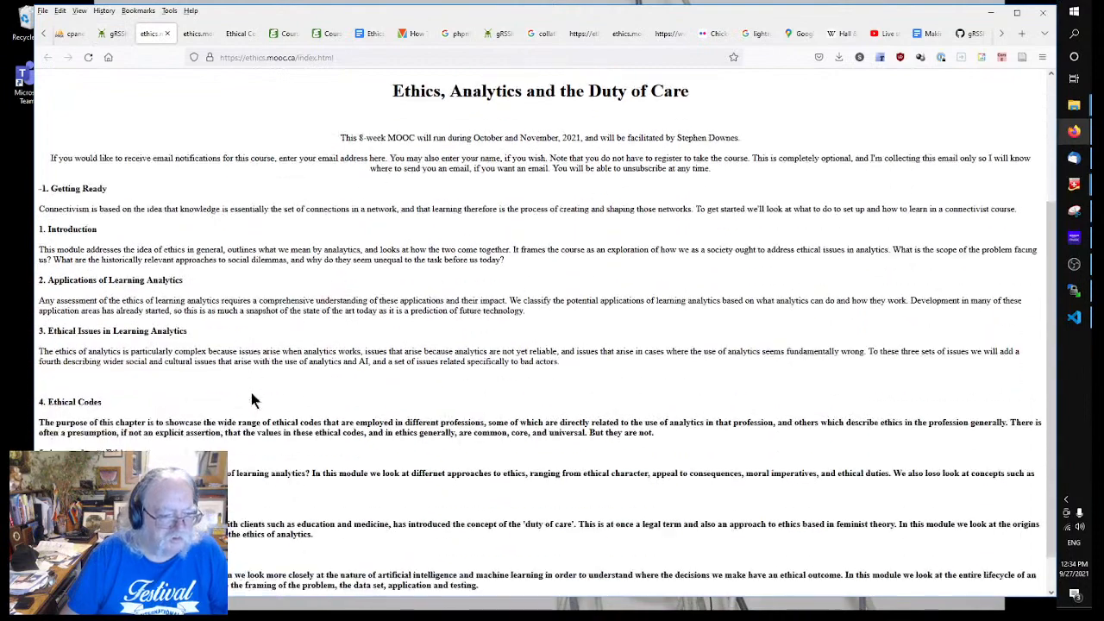
left_click(121, 33)
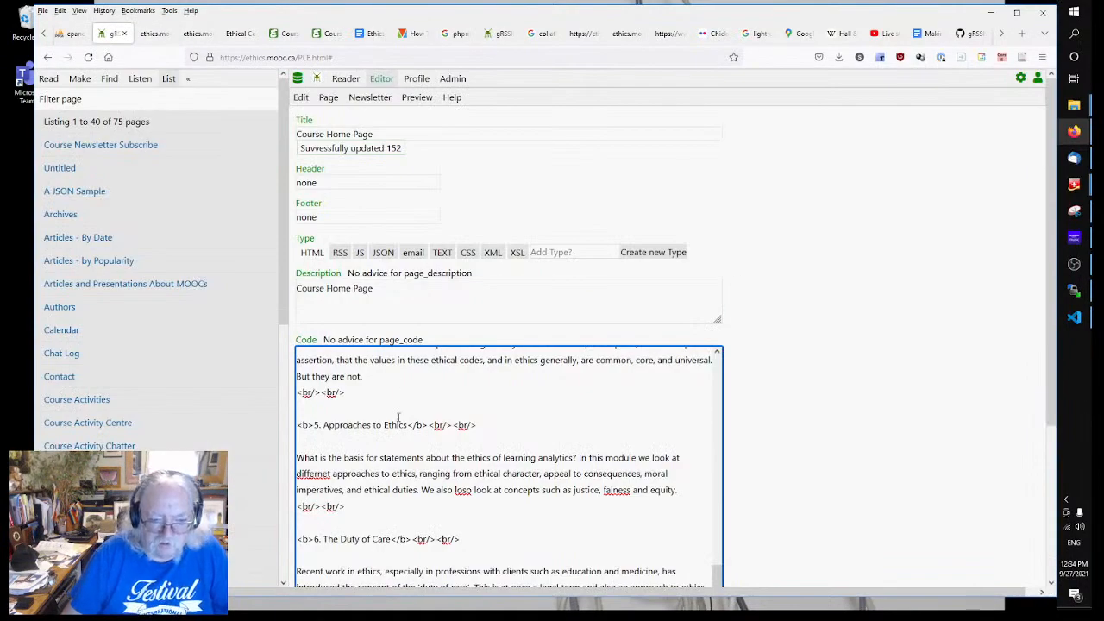
scroll(398, 417, "up", 3)
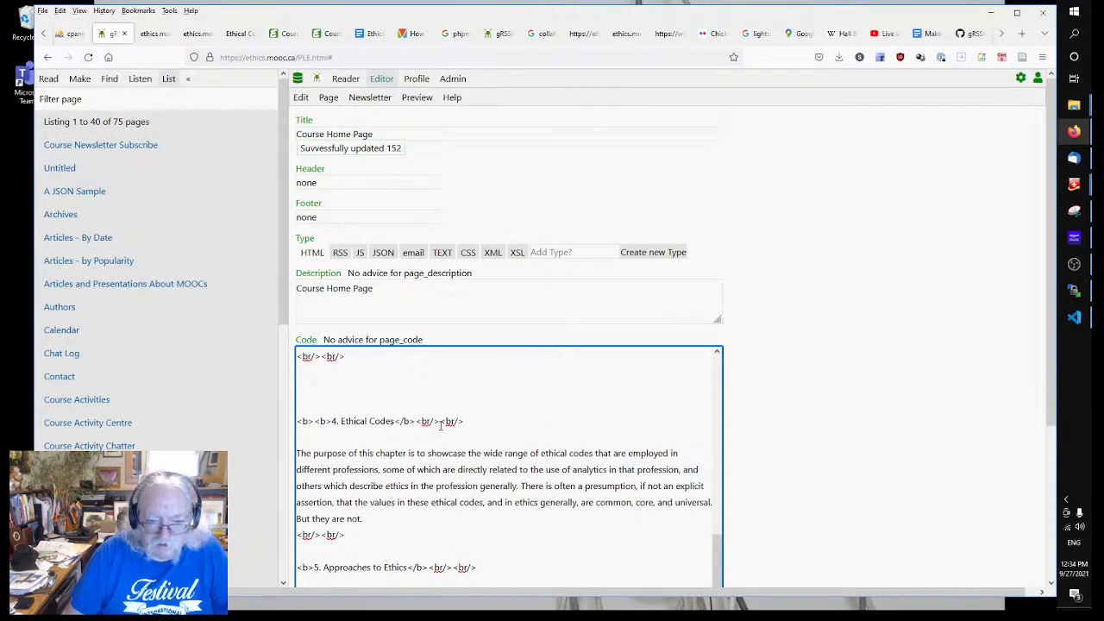
left_click(316, 421)
key("Delete")
key("Delete")
key("Delete")
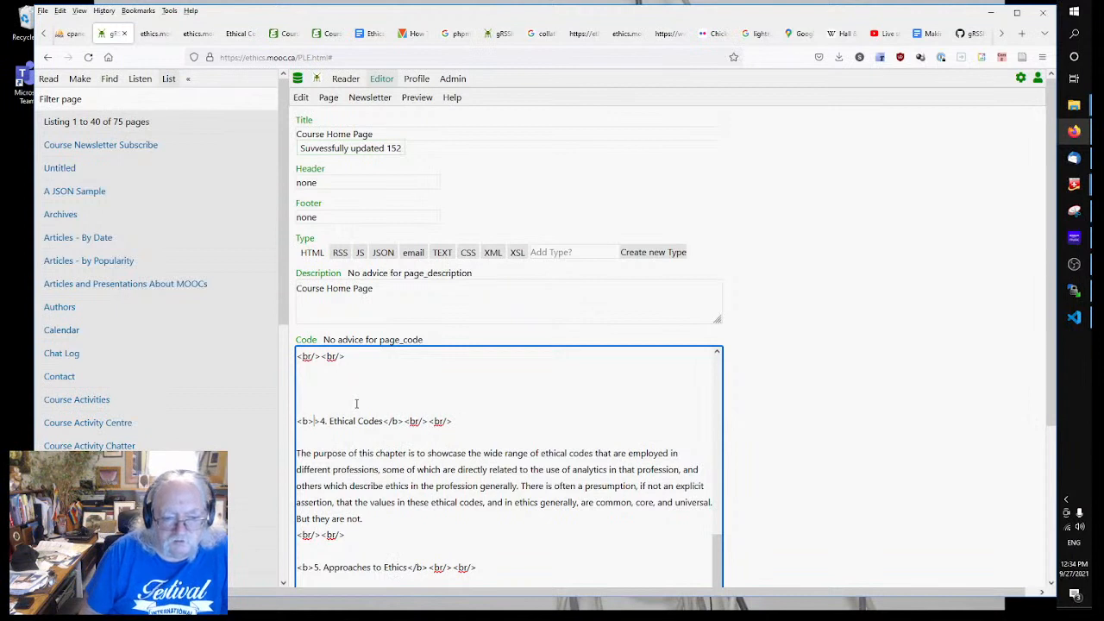
left_click(534, 441)
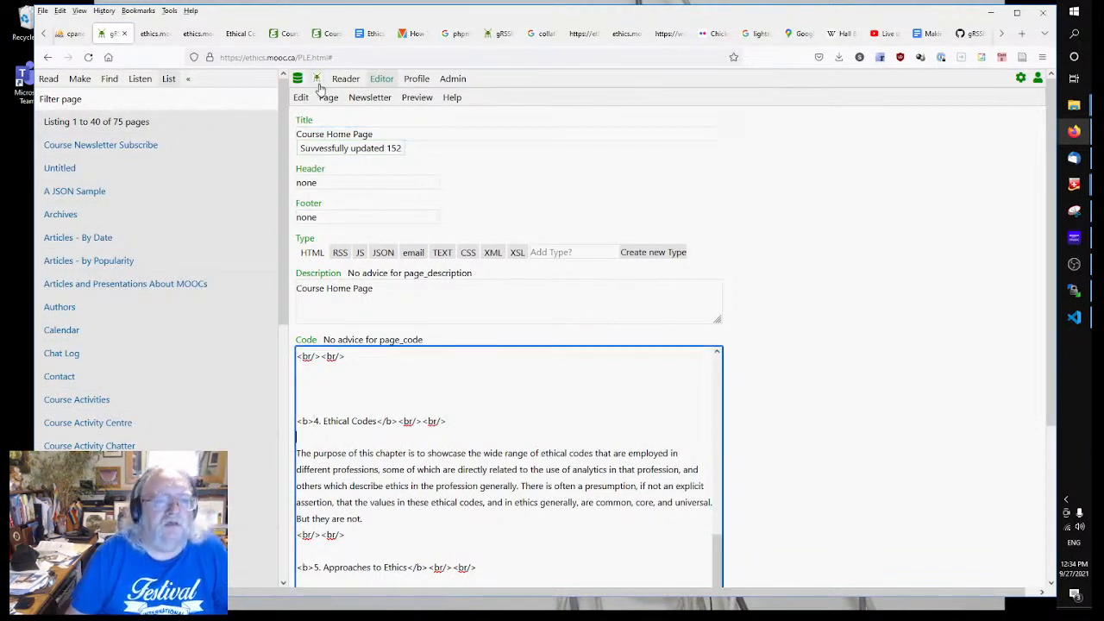
Step: Leave the Header setting as none and bring up the page's index.html publishing settings
left_click(298, 216)
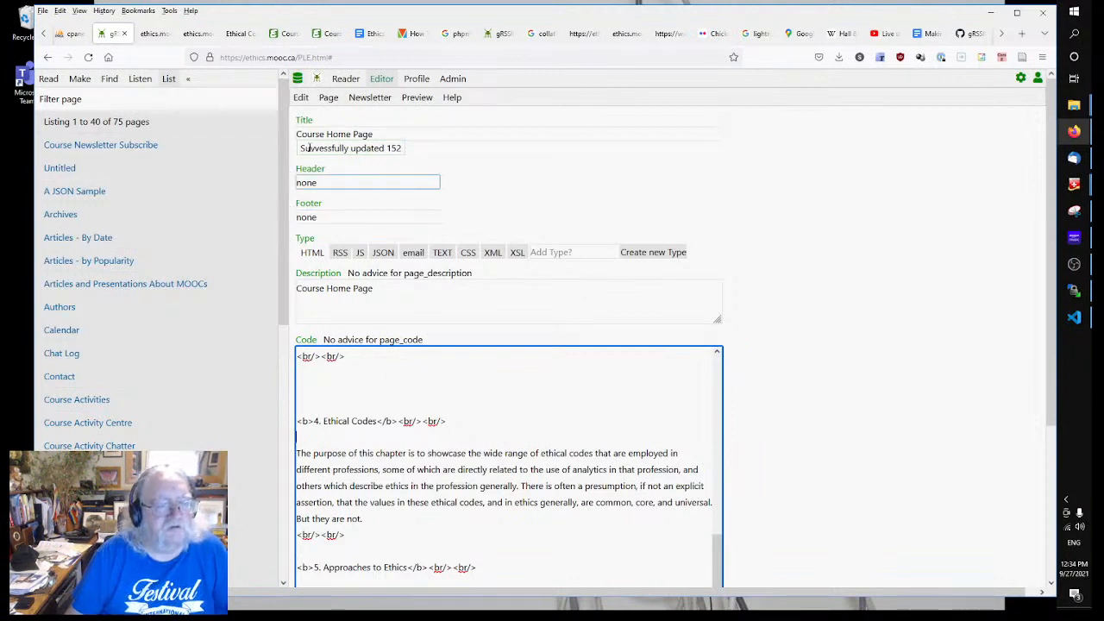
left_click(569, 196)
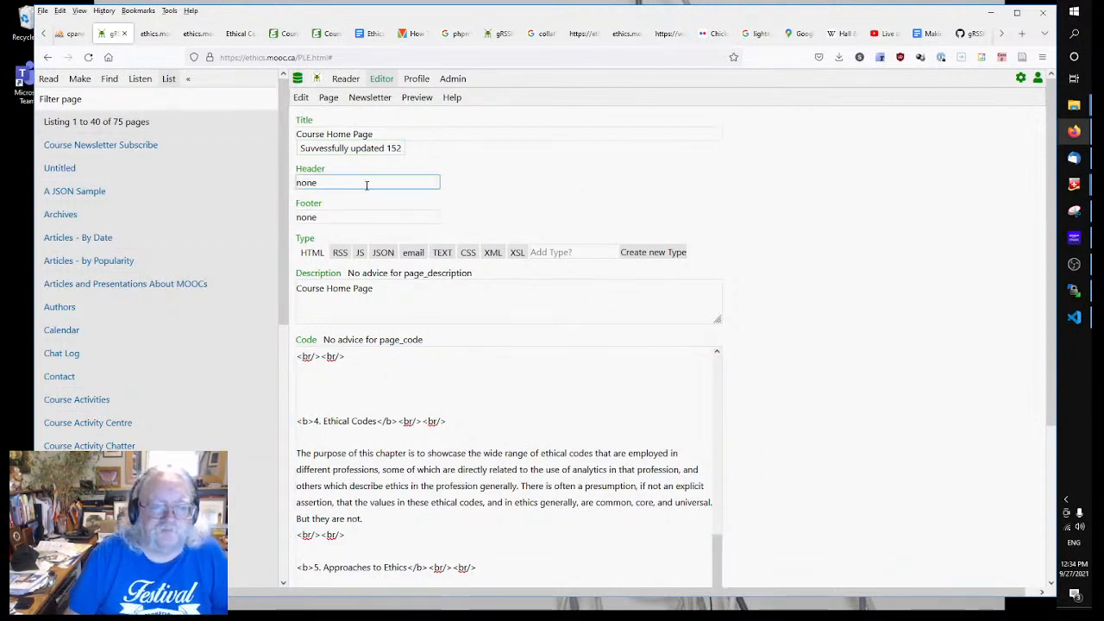
left_click(324, 183)
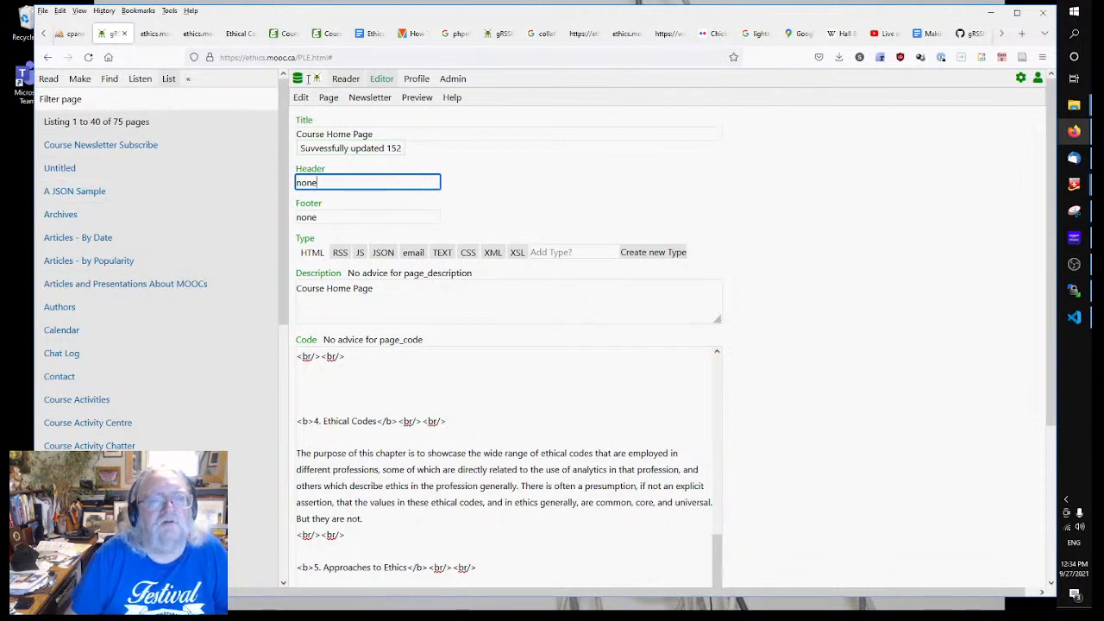
left_click(508, 169)
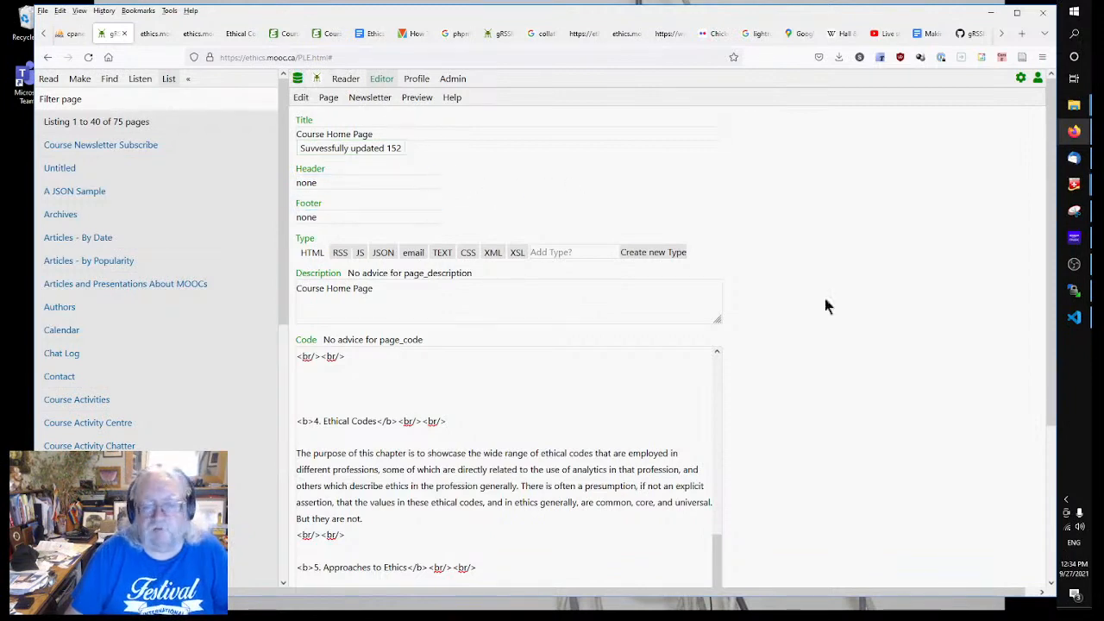
scroll(912, 352, "down", 5)
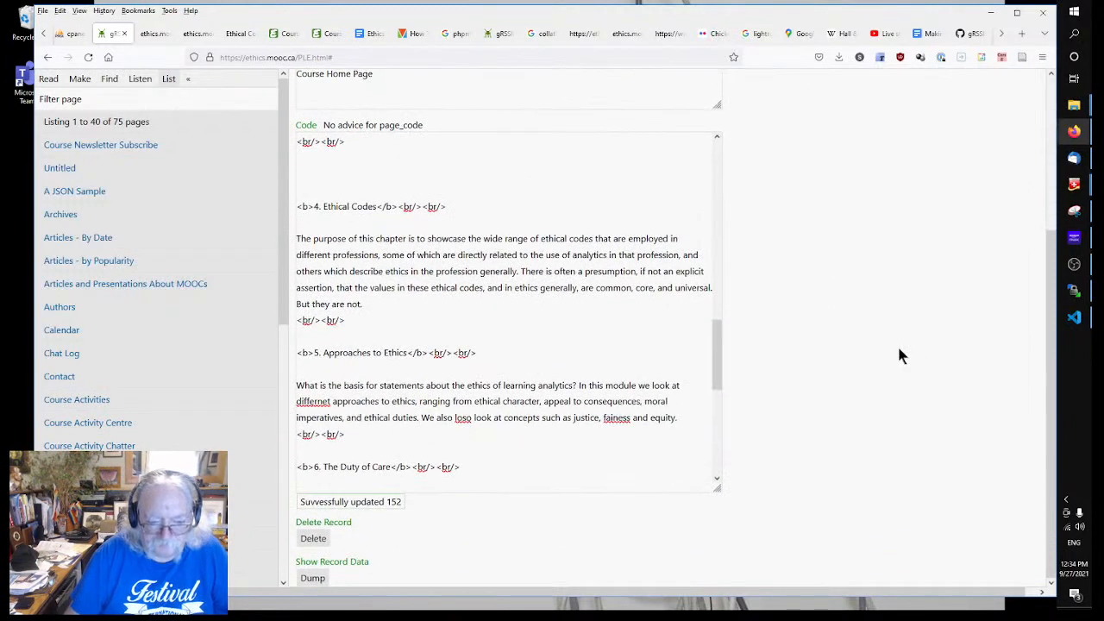
scroll(819, 345, "up", 5)
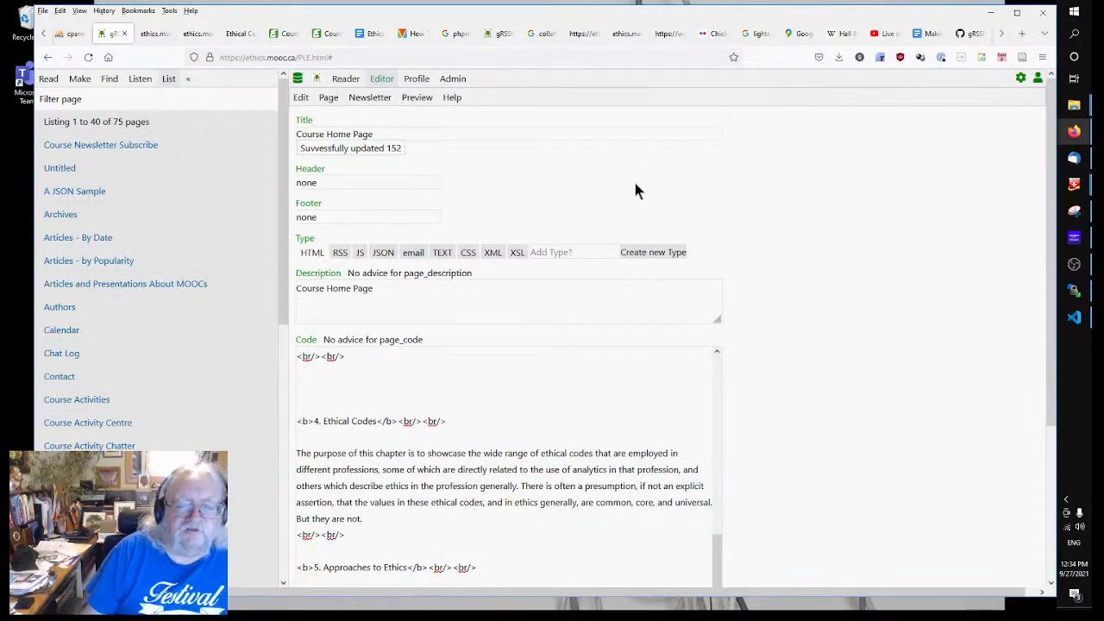
left_click(330, 101)
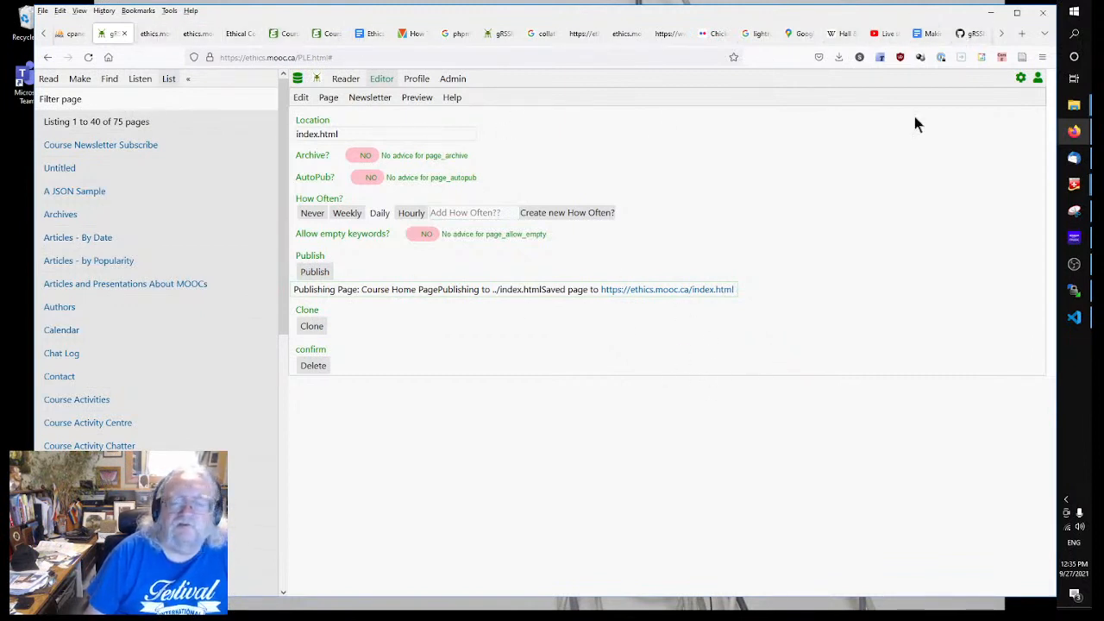
left_click(1001, 33)
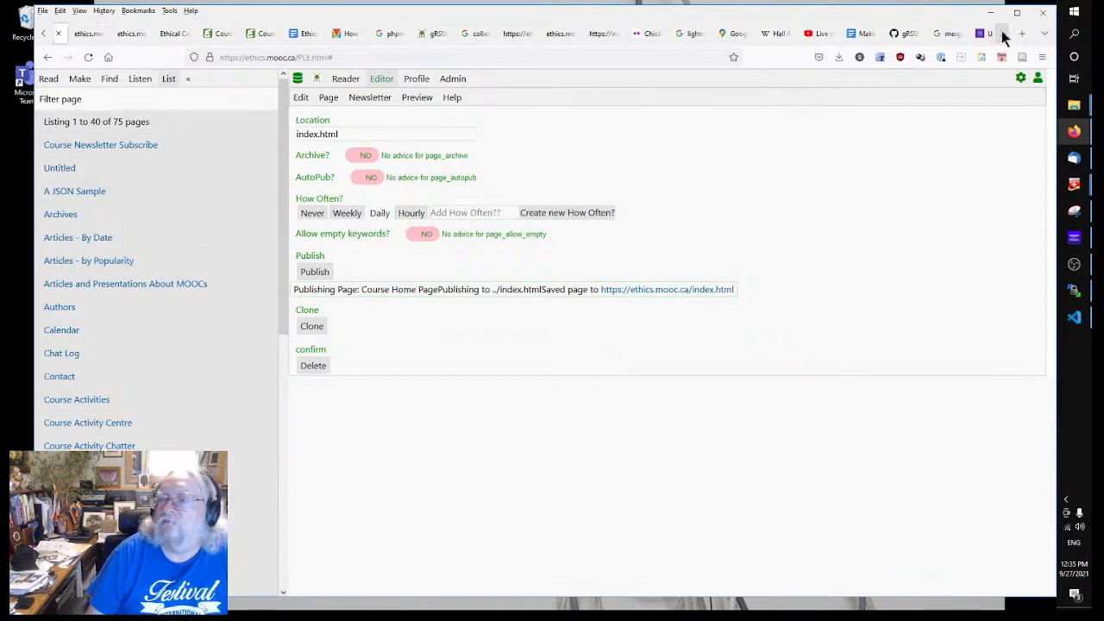
Step: Copy the Untitled sign-up form's shareable link via Send > Link, then return to Ethical Codes
left_click(979, 33)
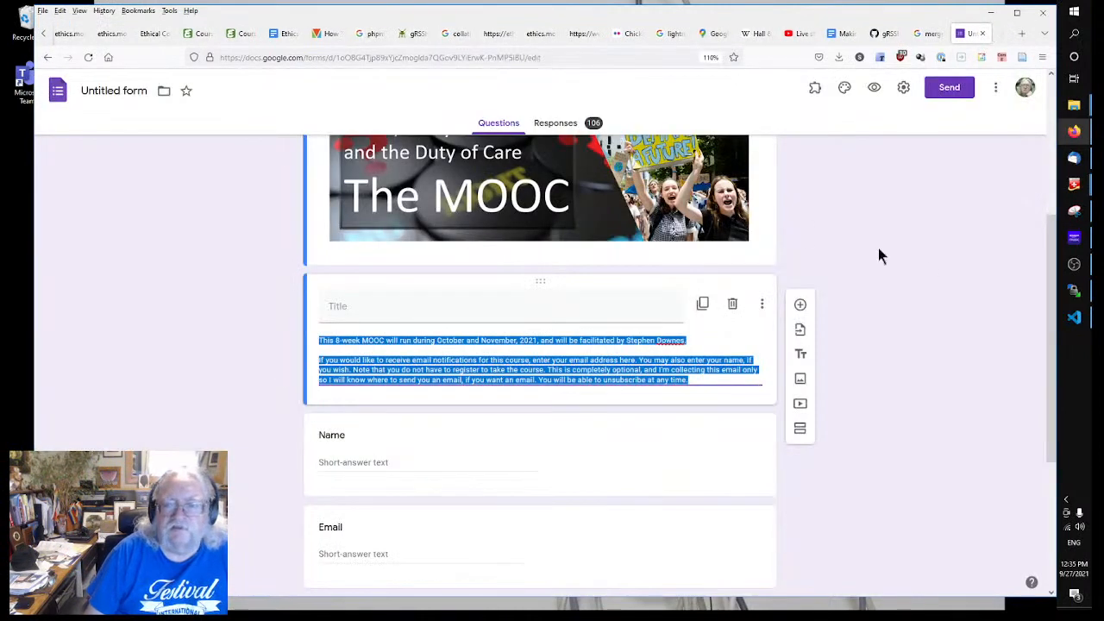
left_click(950, 90)
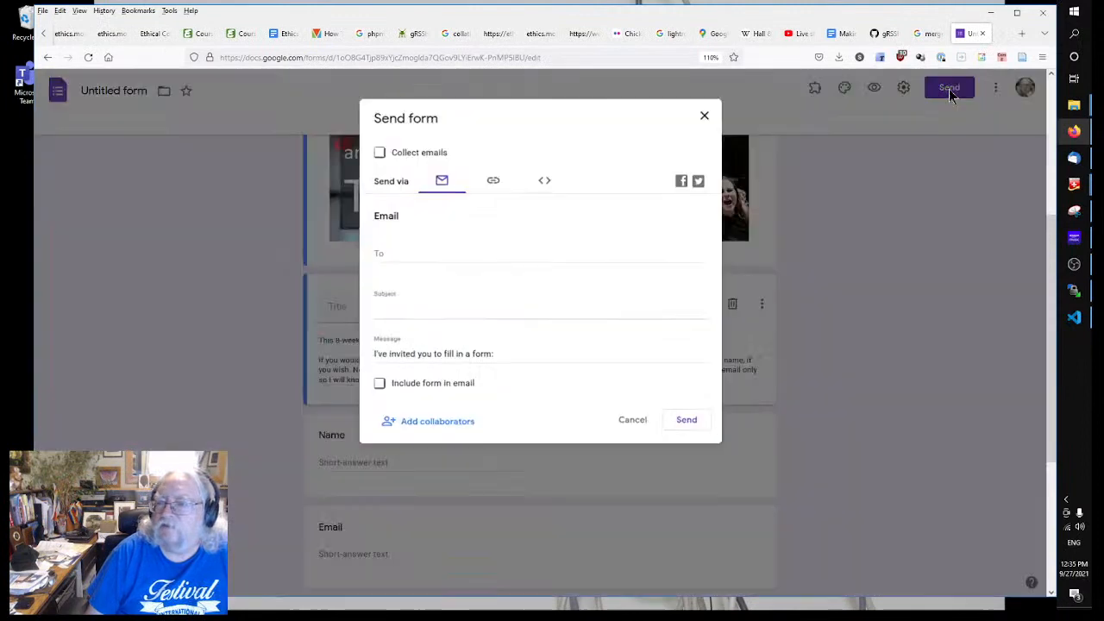
left_click(493, 180)
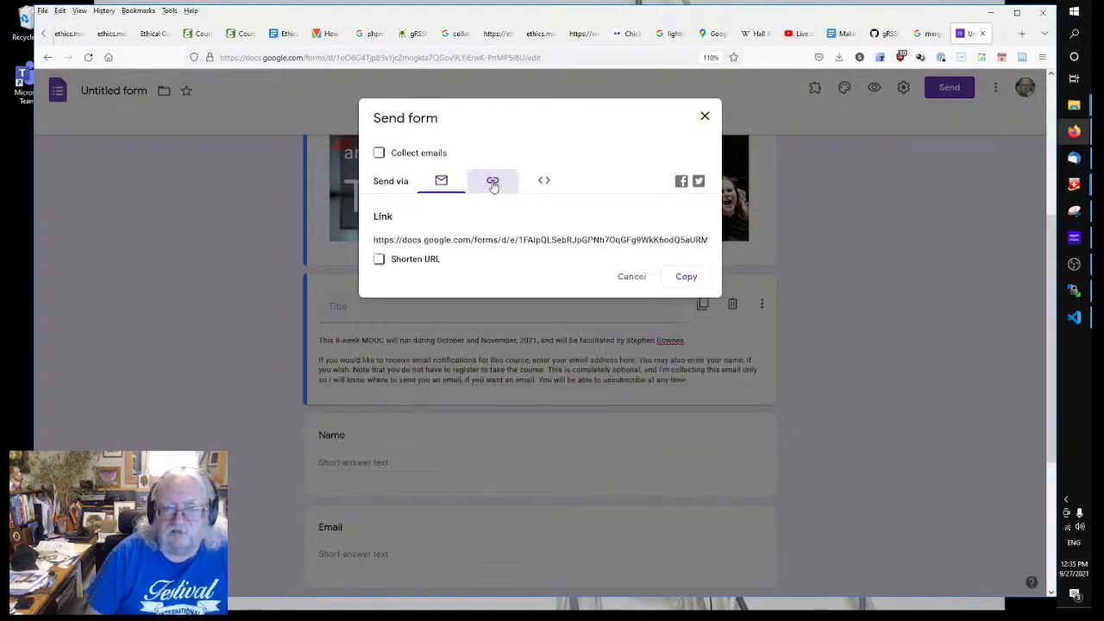
left_click(686, 276)
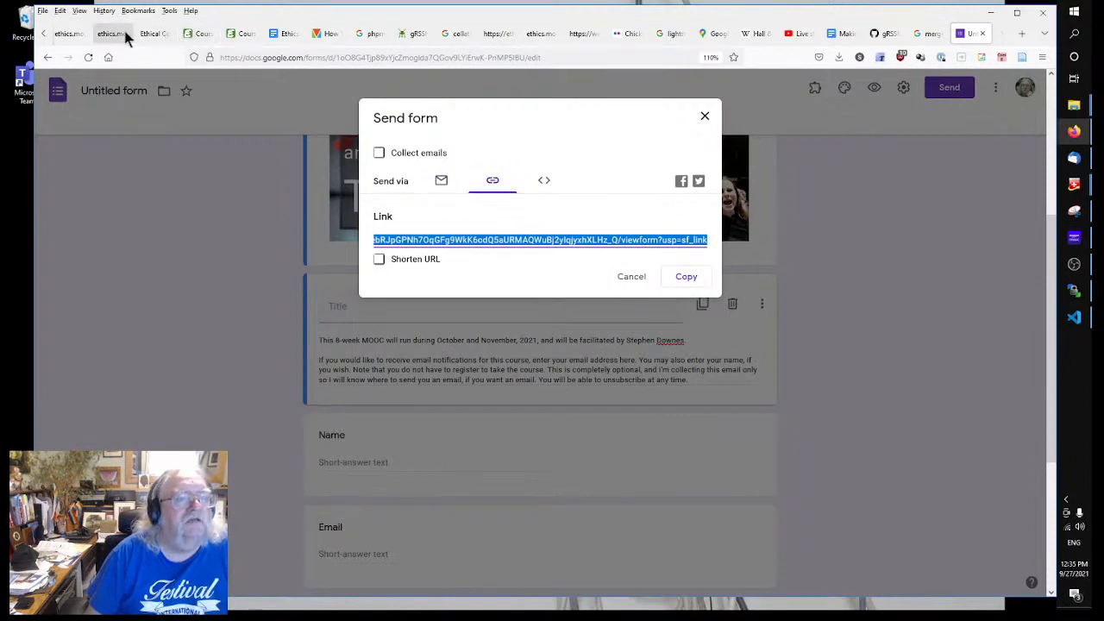
left_click(148, 35)
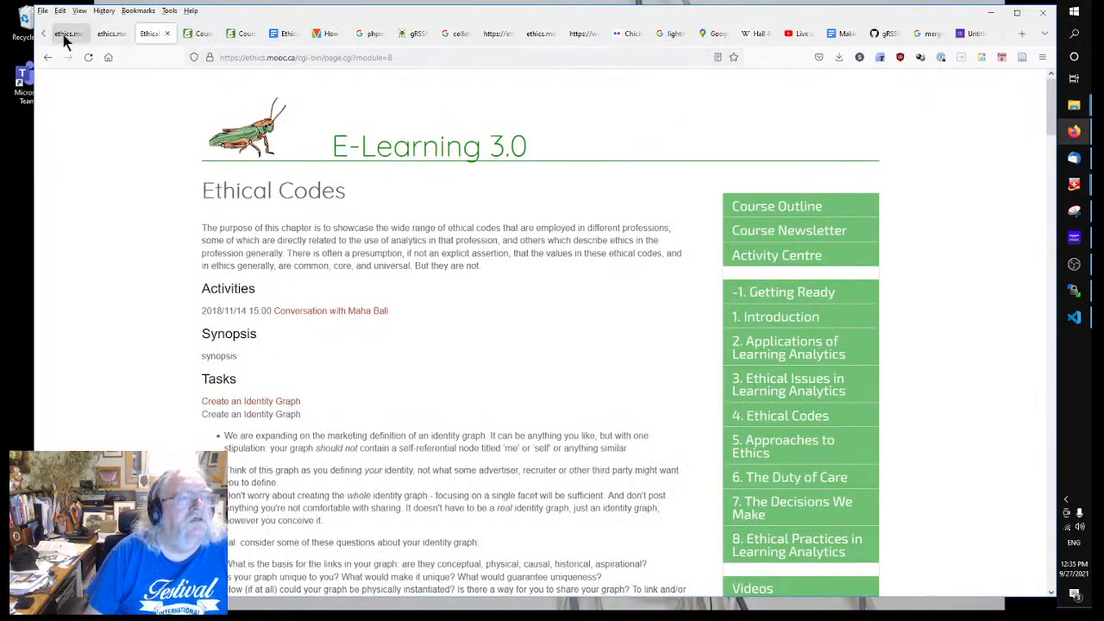
Step: Close the leftover ethics index and Ethical Codes preview tabs and go back to the gRSS editor
left_click(105, 35)
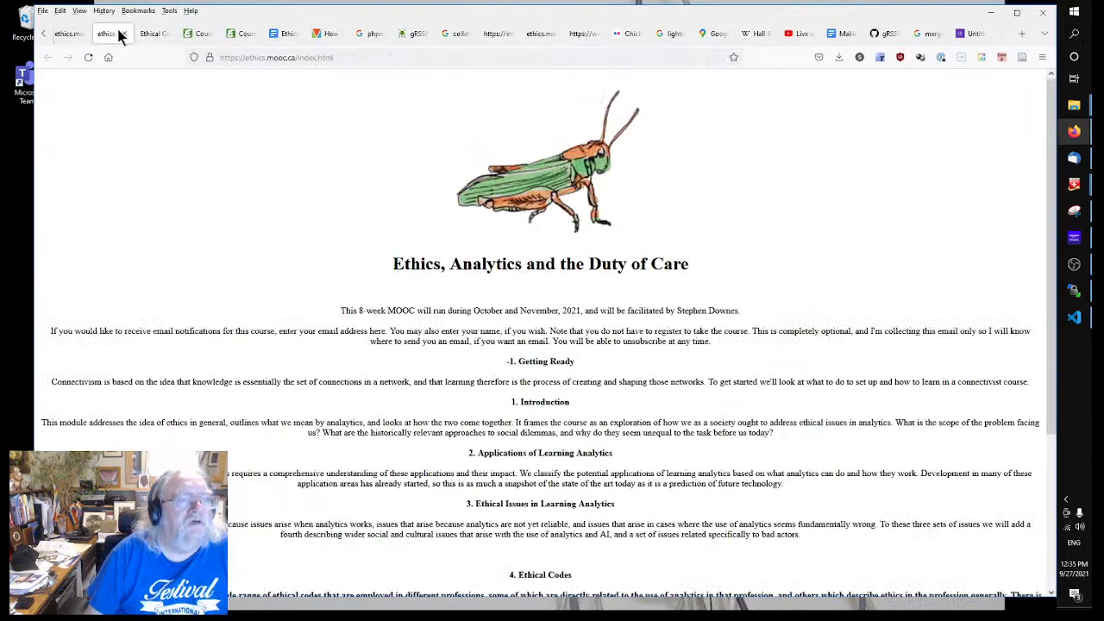
left_click(124, 33)
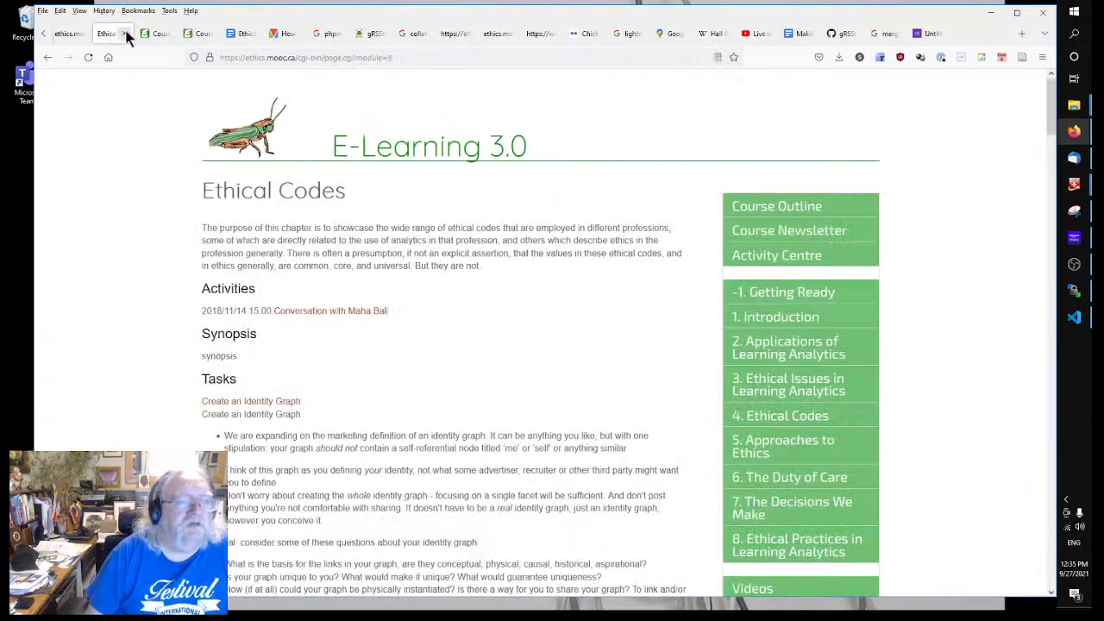
left_click(125, 35)
left_click(76, 35)
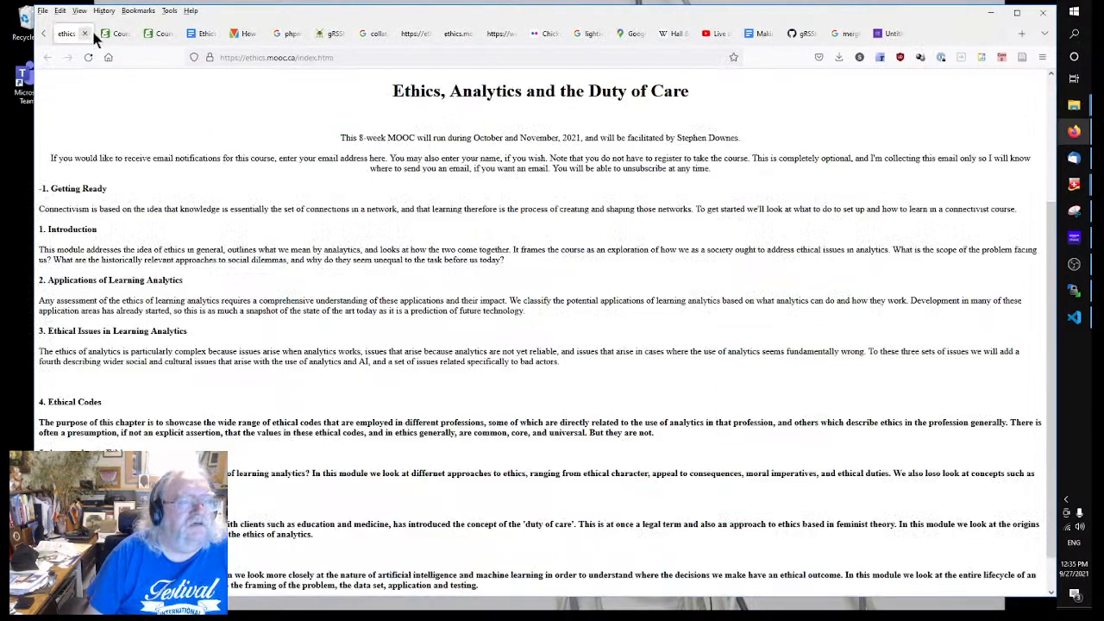
left_click(43, 34)
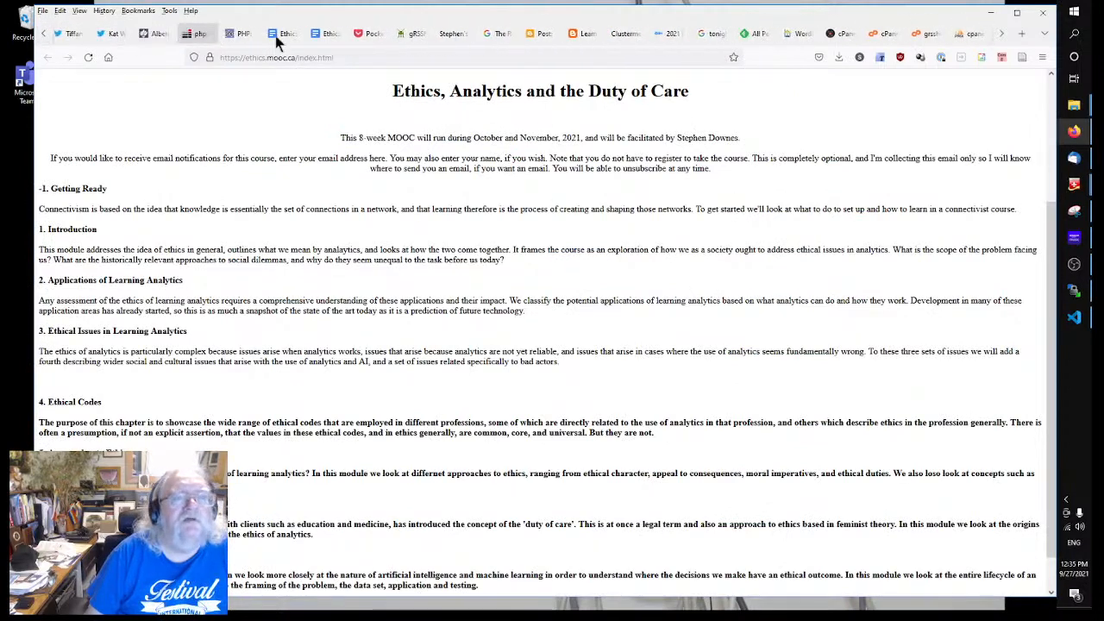
left_click(1004, 35)
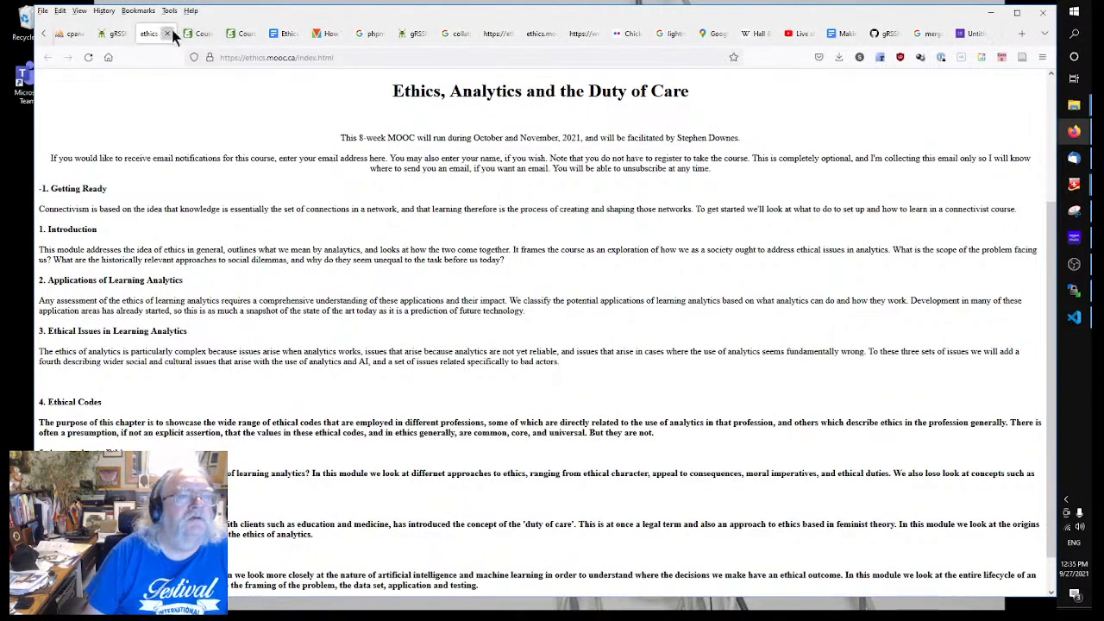
left_click(170, 32)
left_click(116, 34)
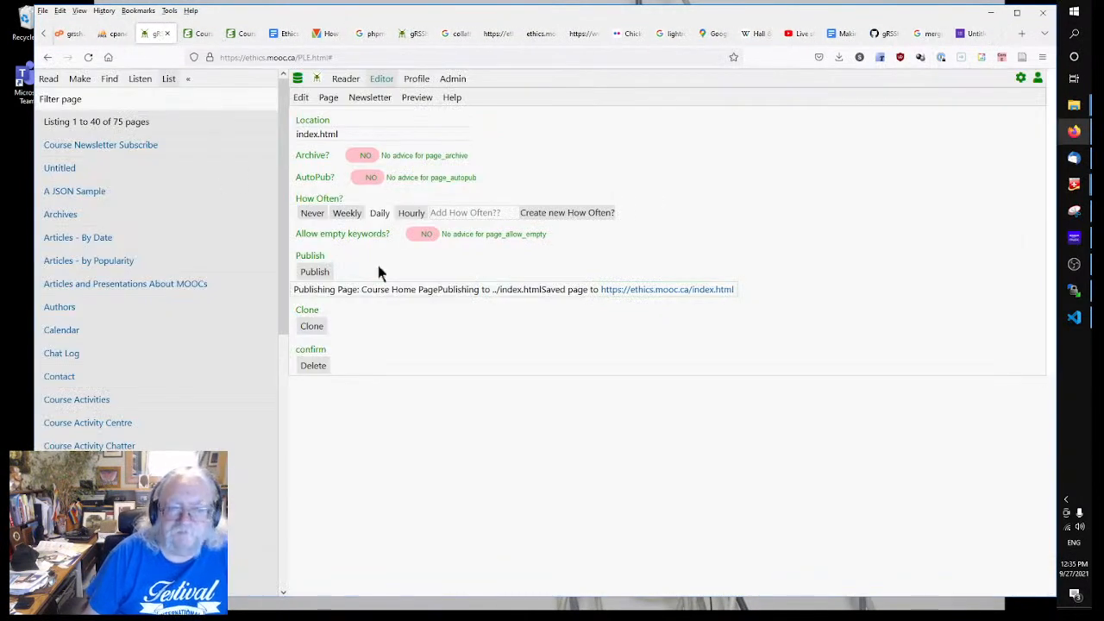
Step: Insert a 'Sign up for notifications' link to the pasted Google Form URL before </center>
left_click(301, 97)
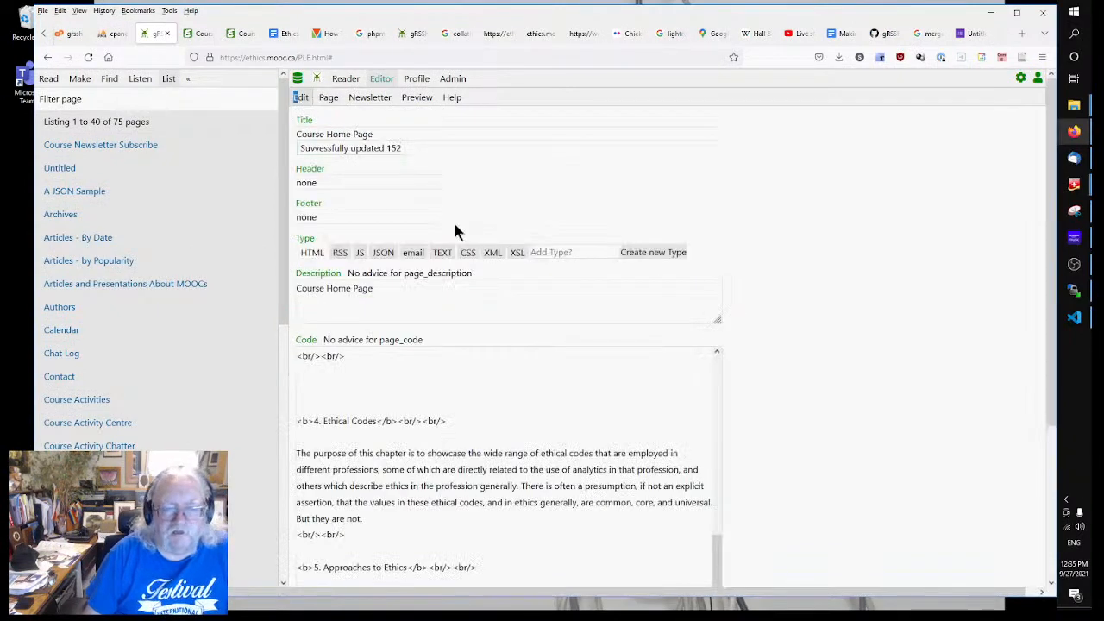
scroll(510, 387, "up", 10)
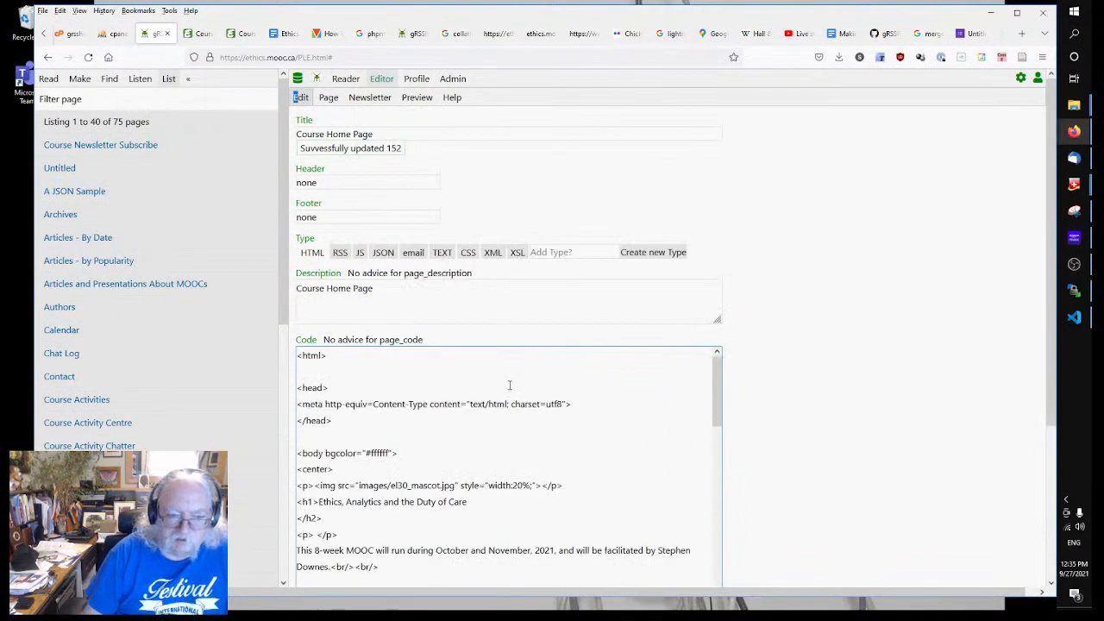
scroll(437, 437, "down", 5)
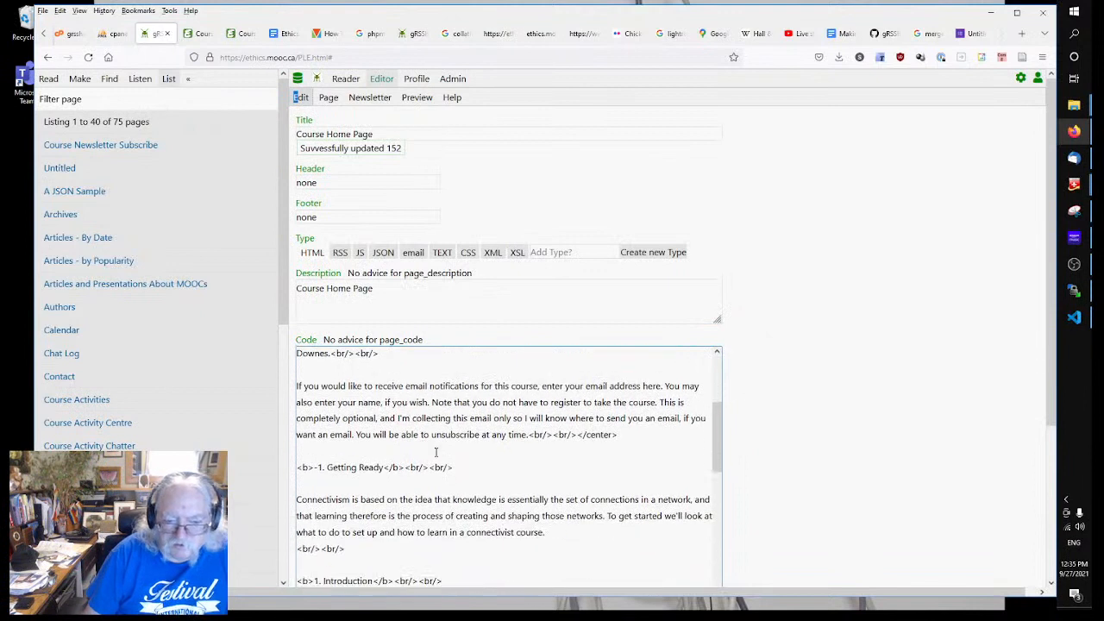
left_click(635, 442)
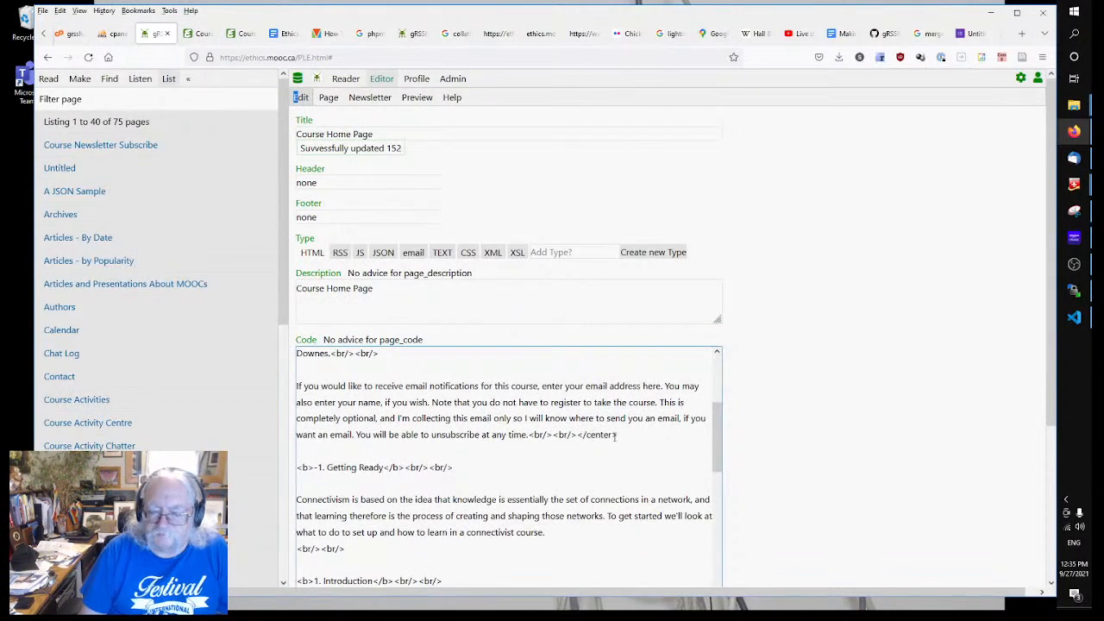
left_click(578, 435)
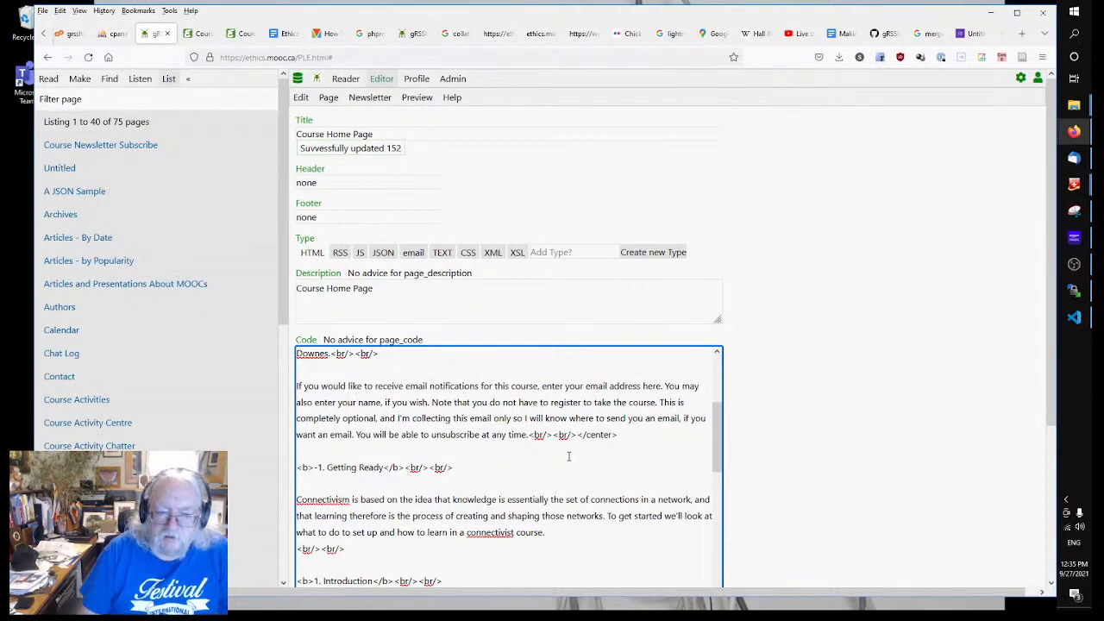
key("Return")
key("Return")
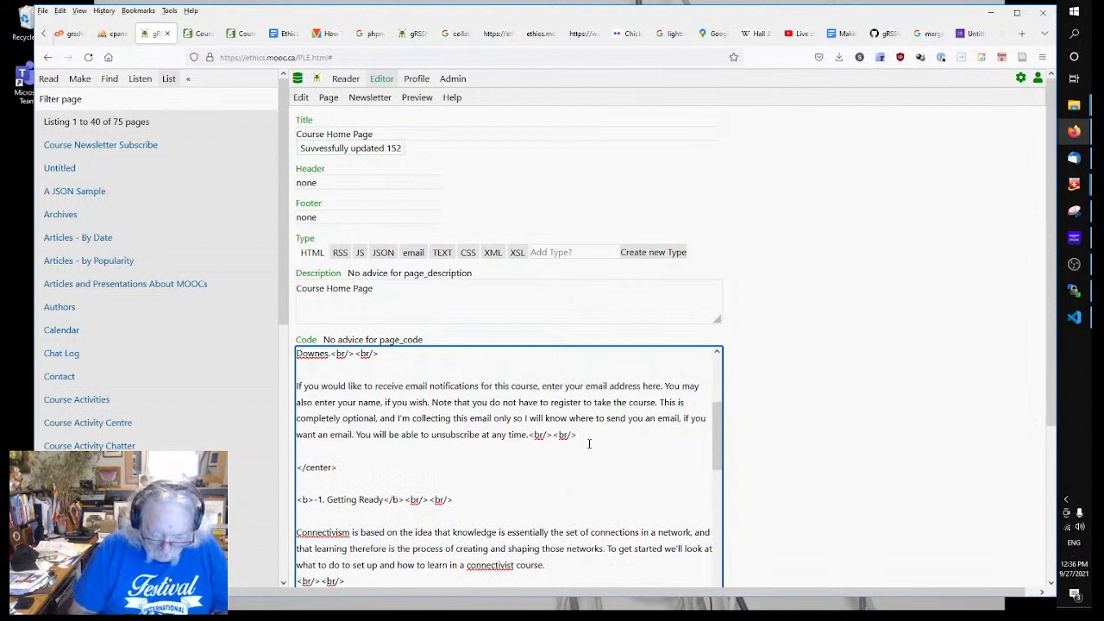
type("<a href=\"")
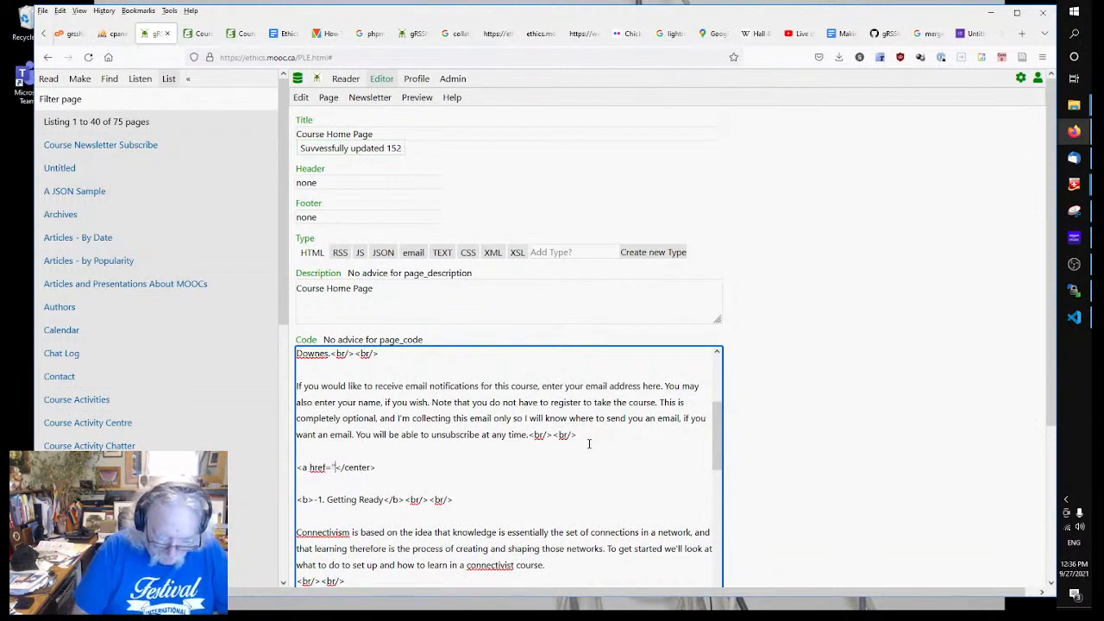
type("https://docs.google.com/forms/d/e/1FAIpQLSebRJpGPNh7OqGFg9WkK6odQ5aUMRAQWu8j2yIqjyxhXLHz_Q/viewform?usp=sf_link")
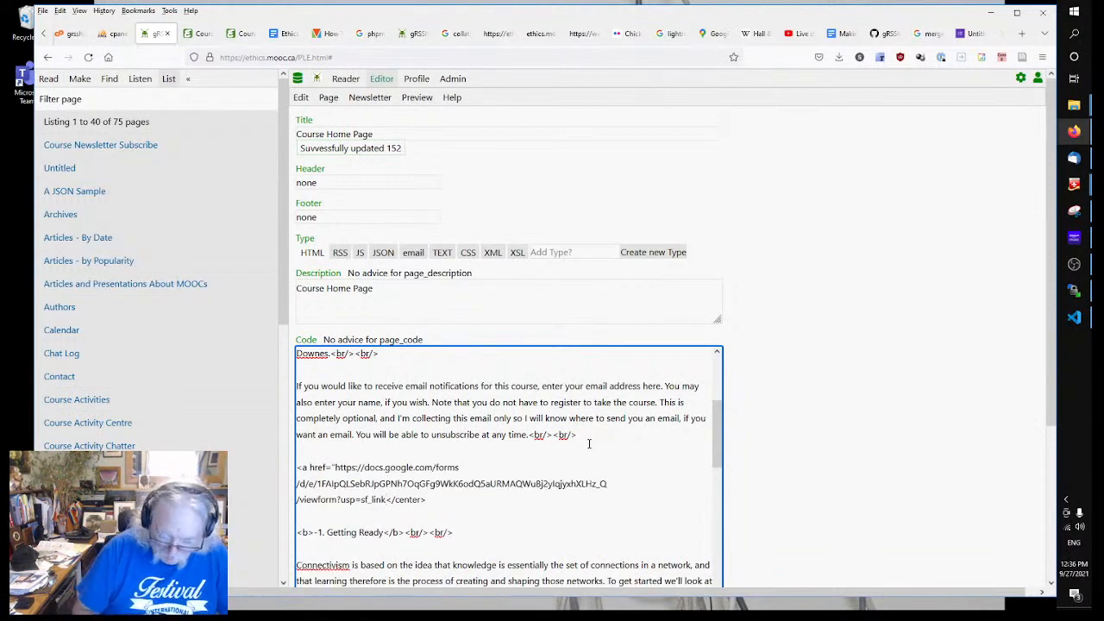
type("\">Sign ")
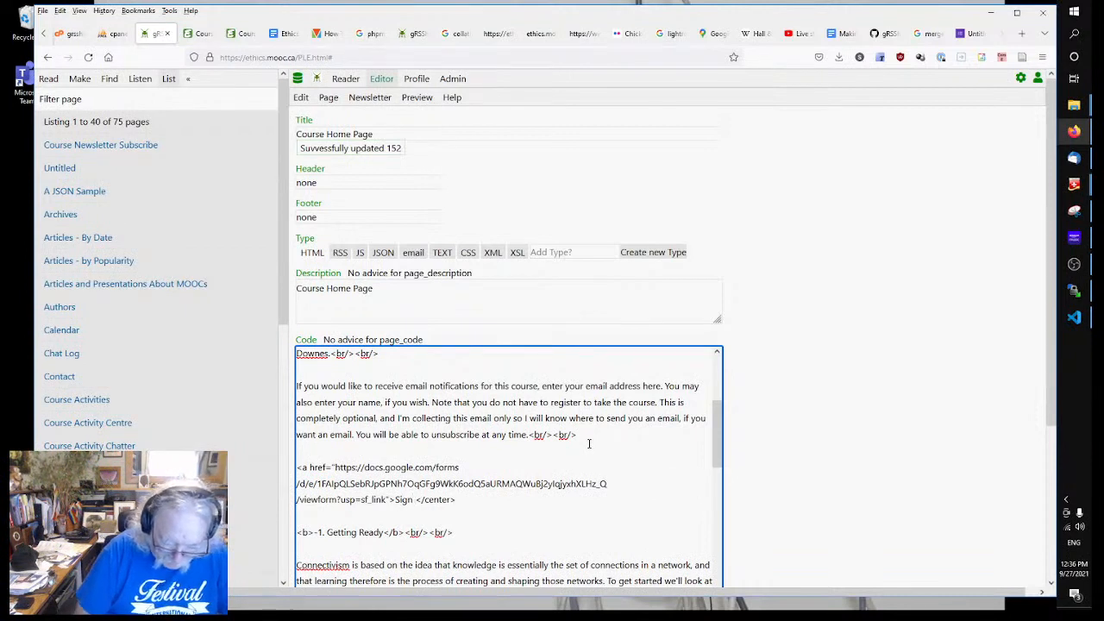
type("up for notif")
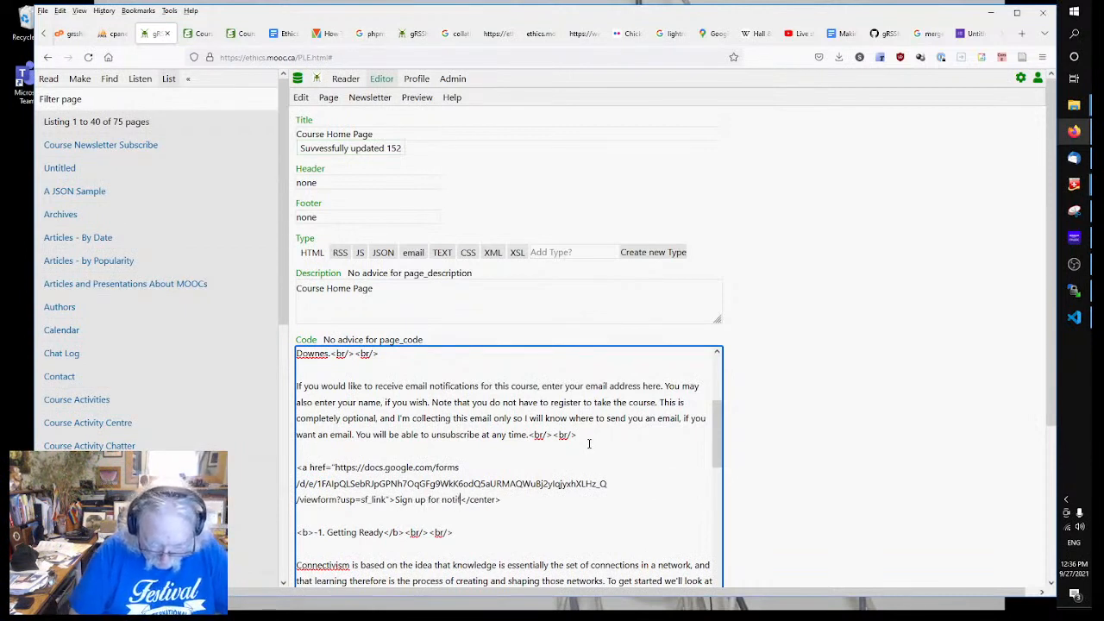
type("ictaions<")
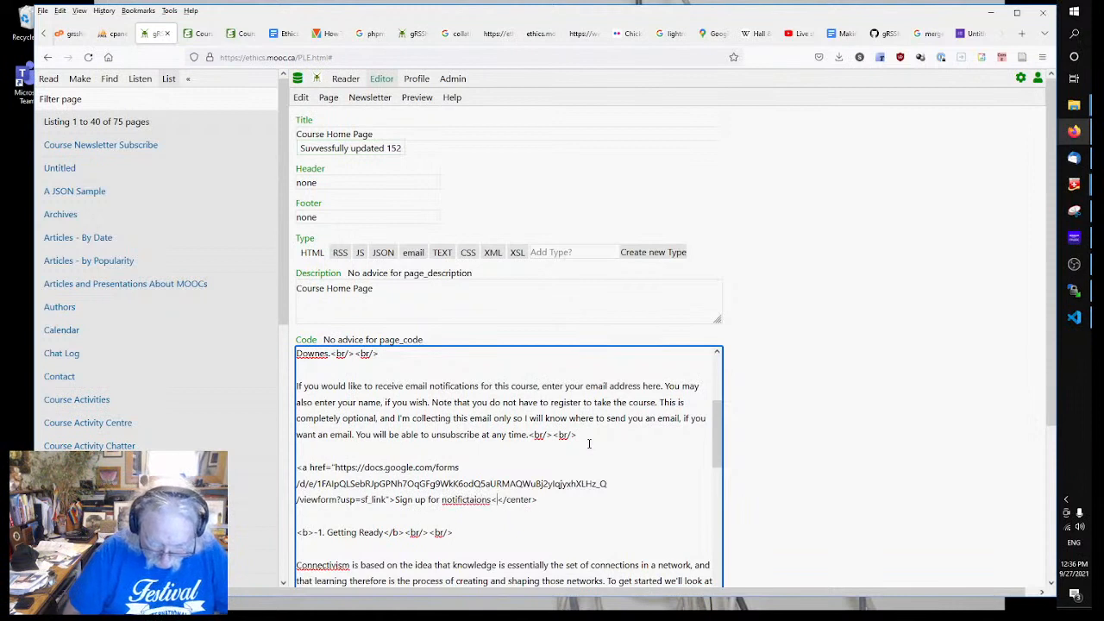
type("/a>")
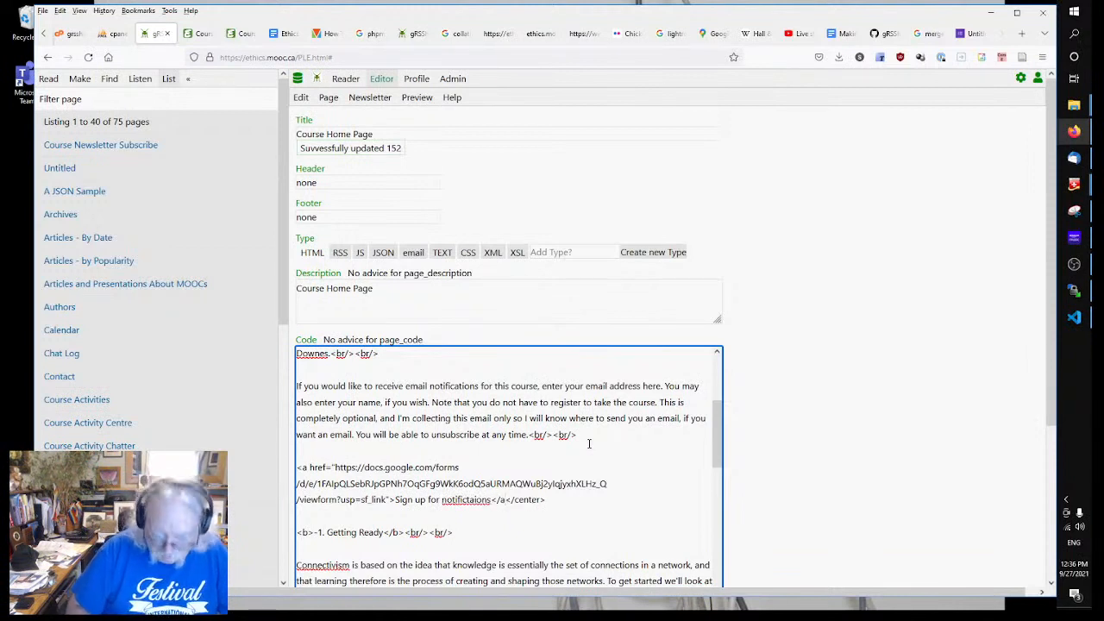
type(" </cen")
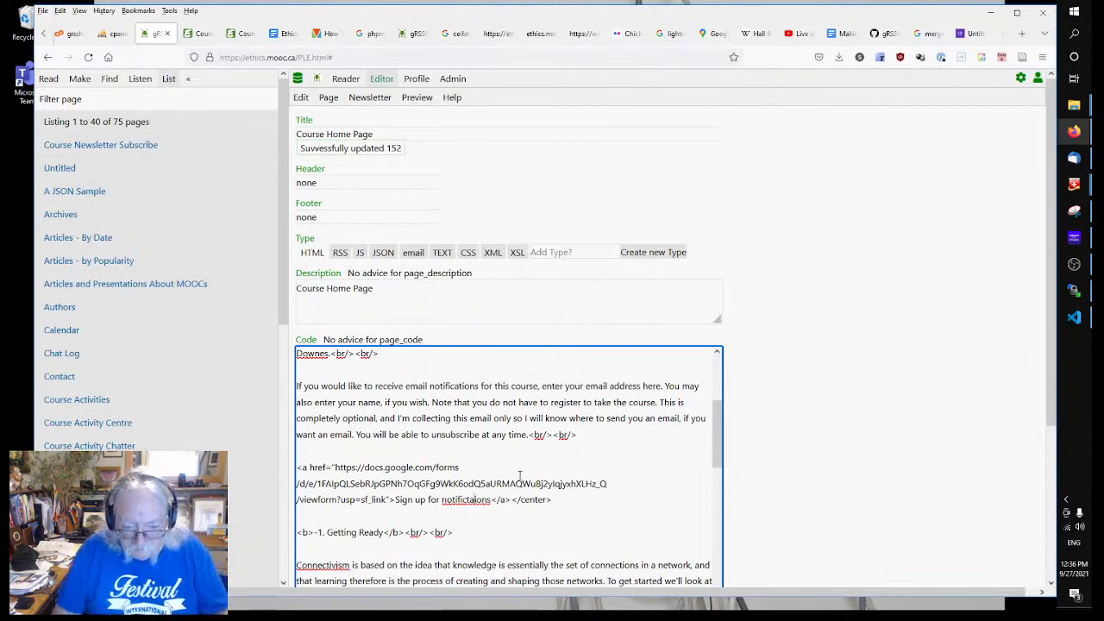
type("t")
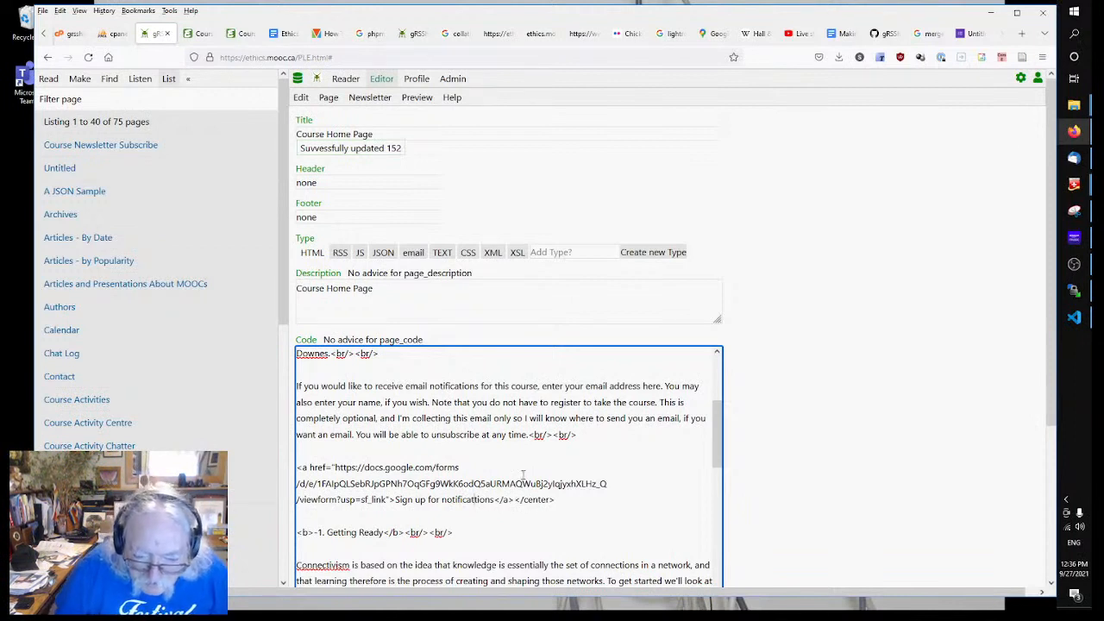
key("BackSpace")
left_click(519, 498)
Step: Leave the code box so the Course Home Page saves with the sign-up link
left_click(766, 482)
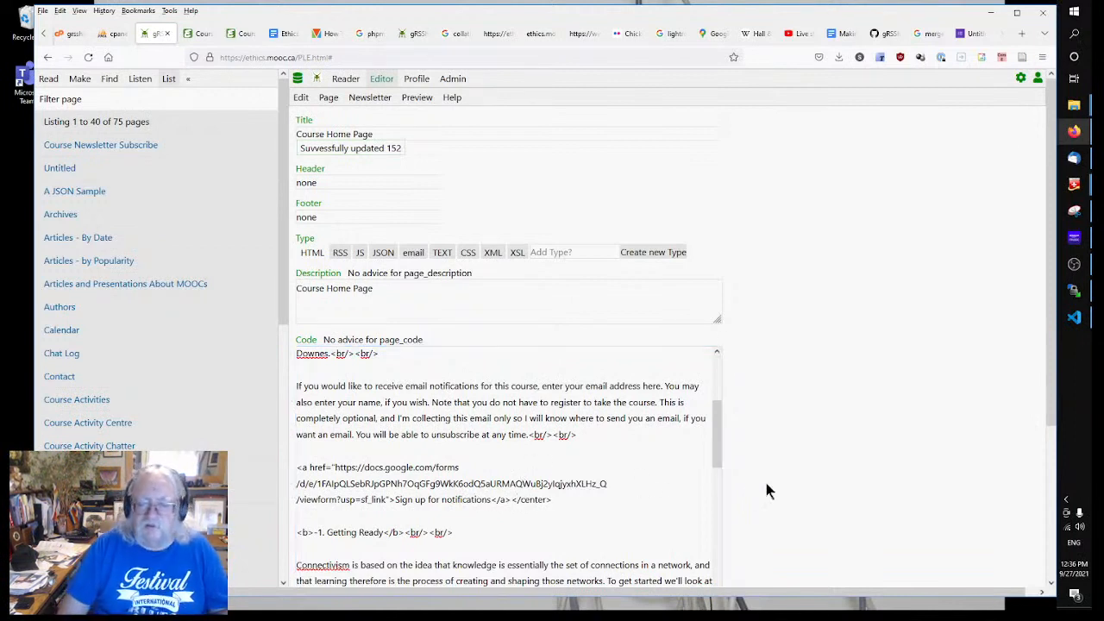
left_click(507, 438)
left_click(740, 419)
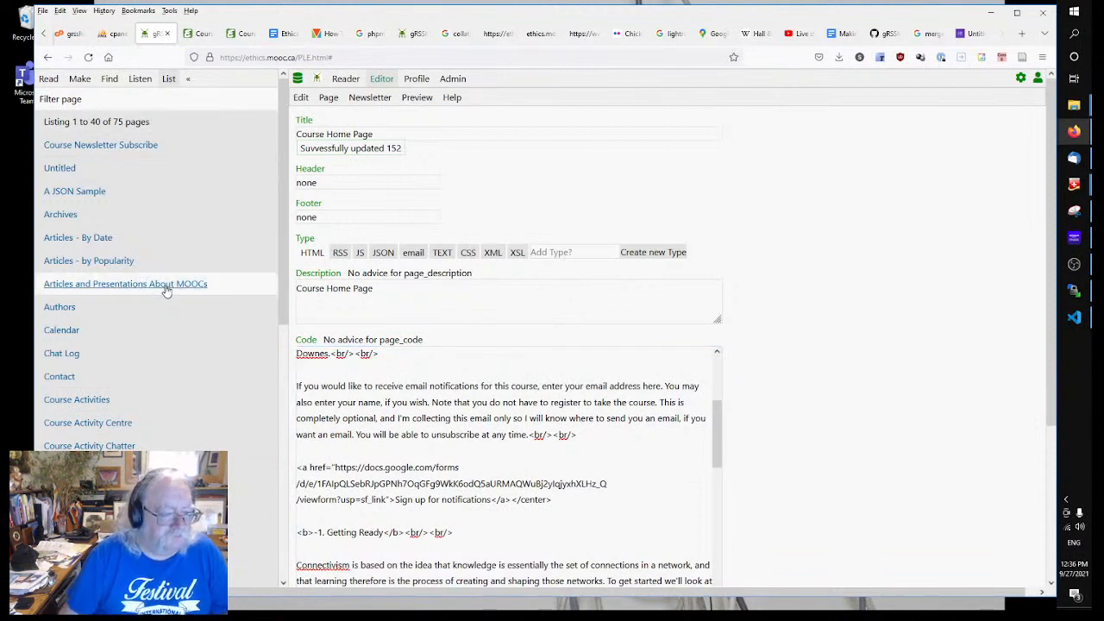
scroll(134, 245, "down", 6)
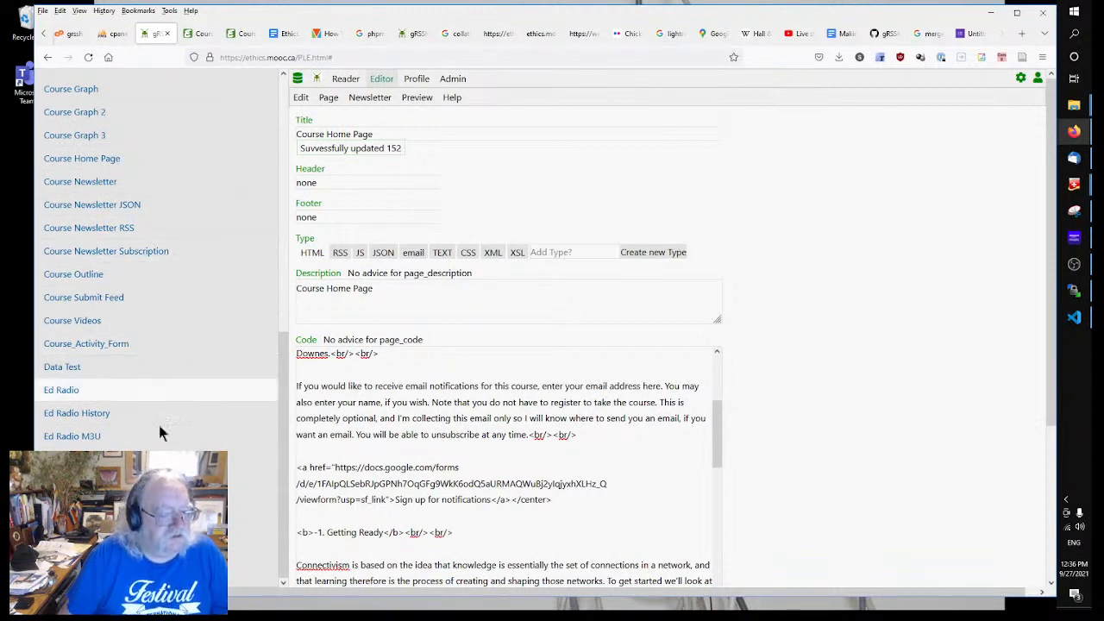
scroll(161, 427, "up", 6)
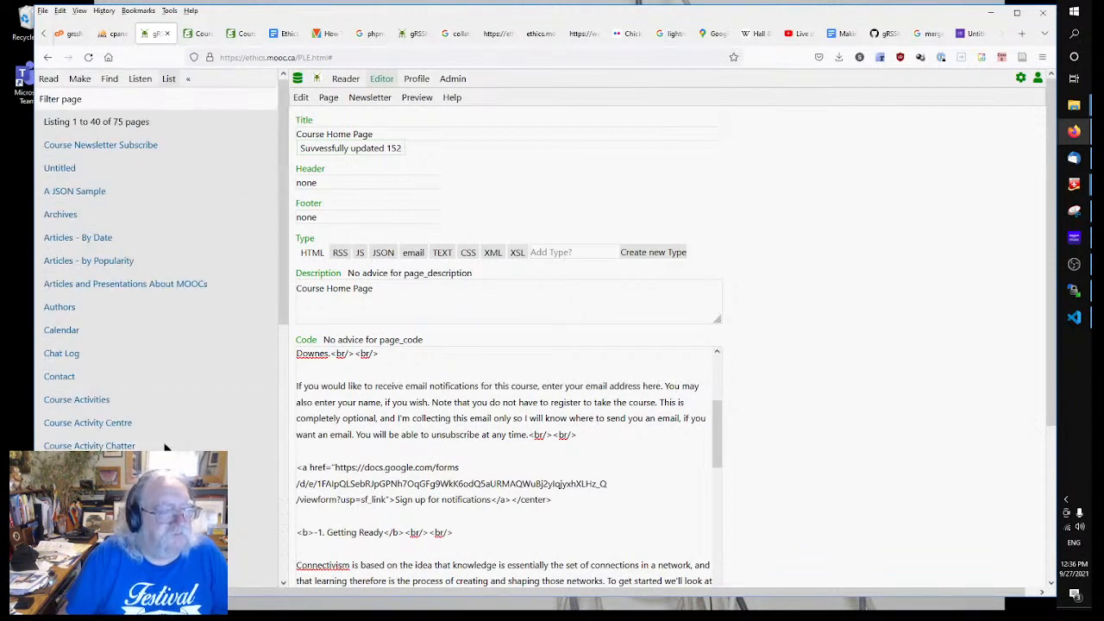
Step: List all 17 site templates from the Make panel
left_click(78, 79)
scroll(141, 380, "down", 6)
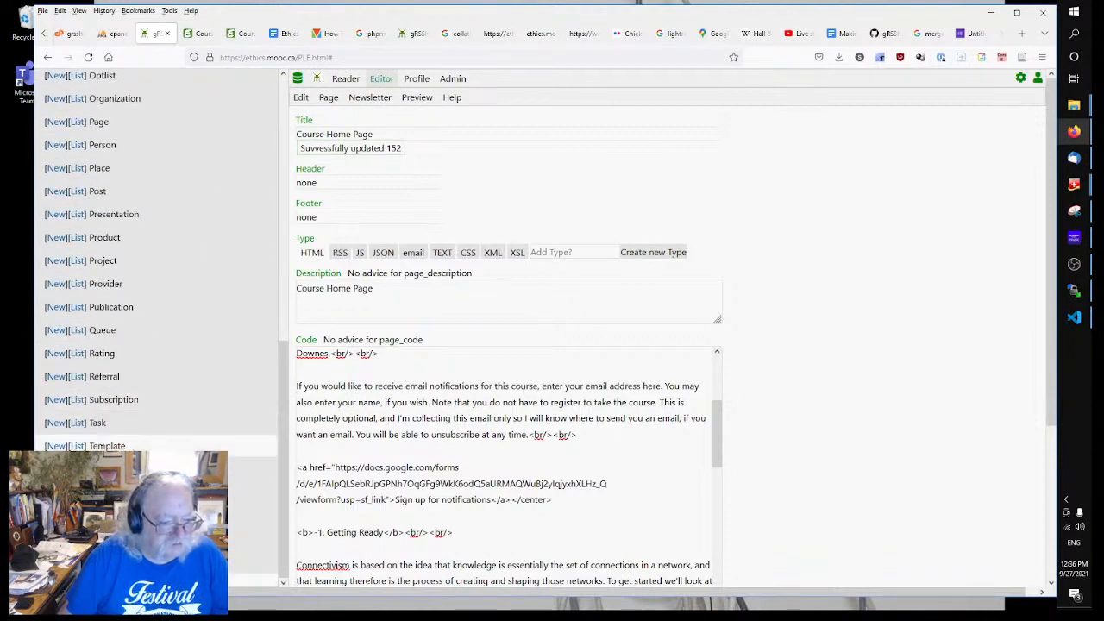
left_click(76, 446)
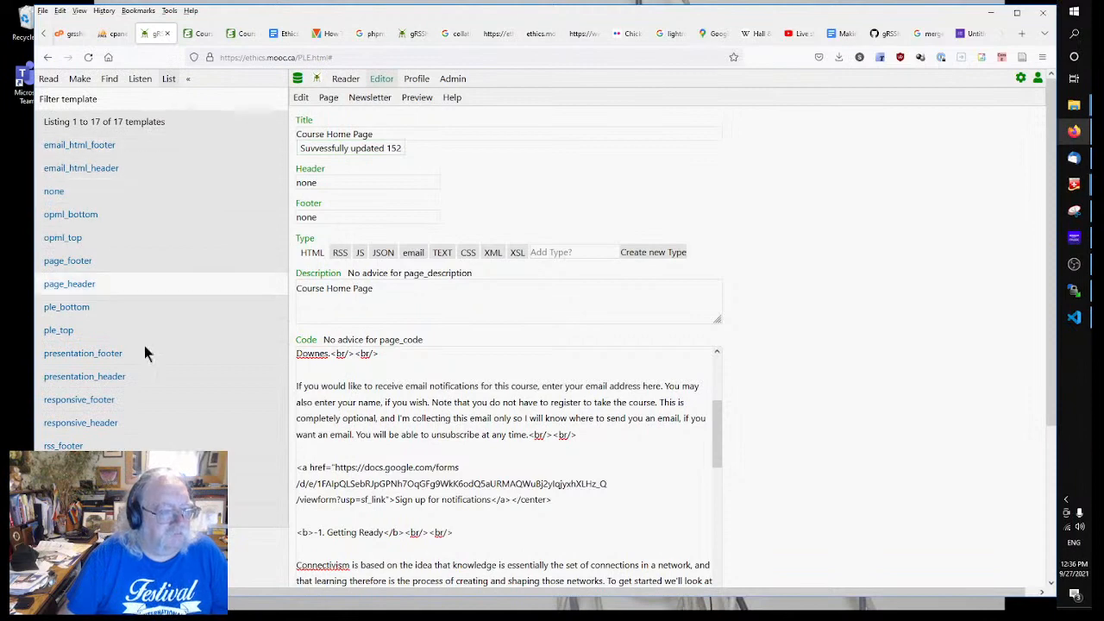
Step: Open the page_header template and copy its entire code
left_click(69, 284)
scroll(470, 406, "down", 15)
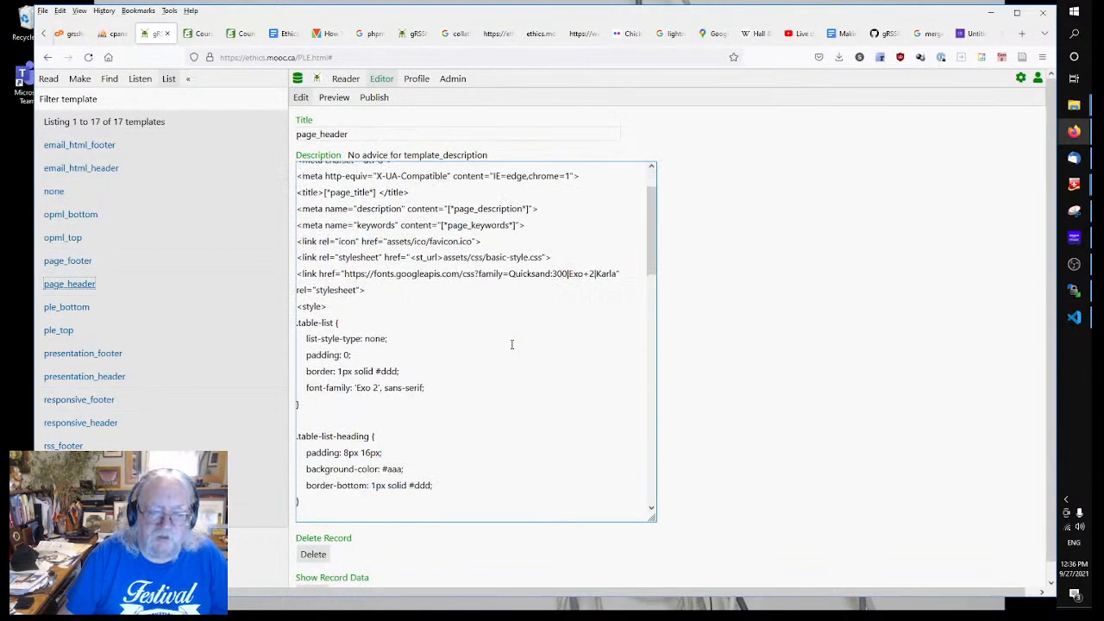
scroll(470, 406, "down", 2)
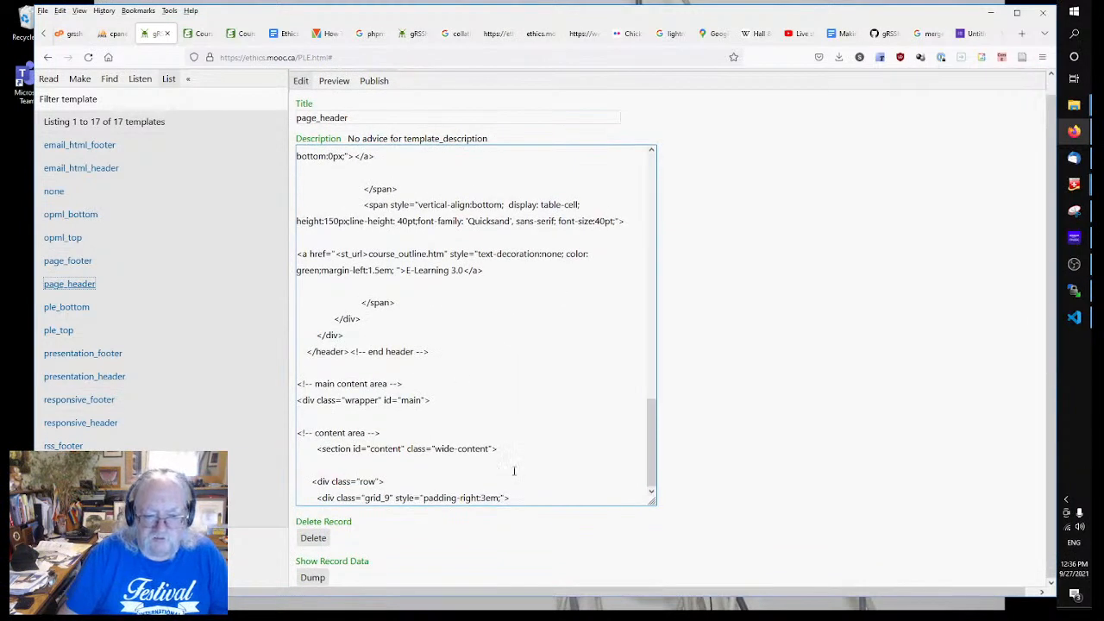
left_click(534, 500)
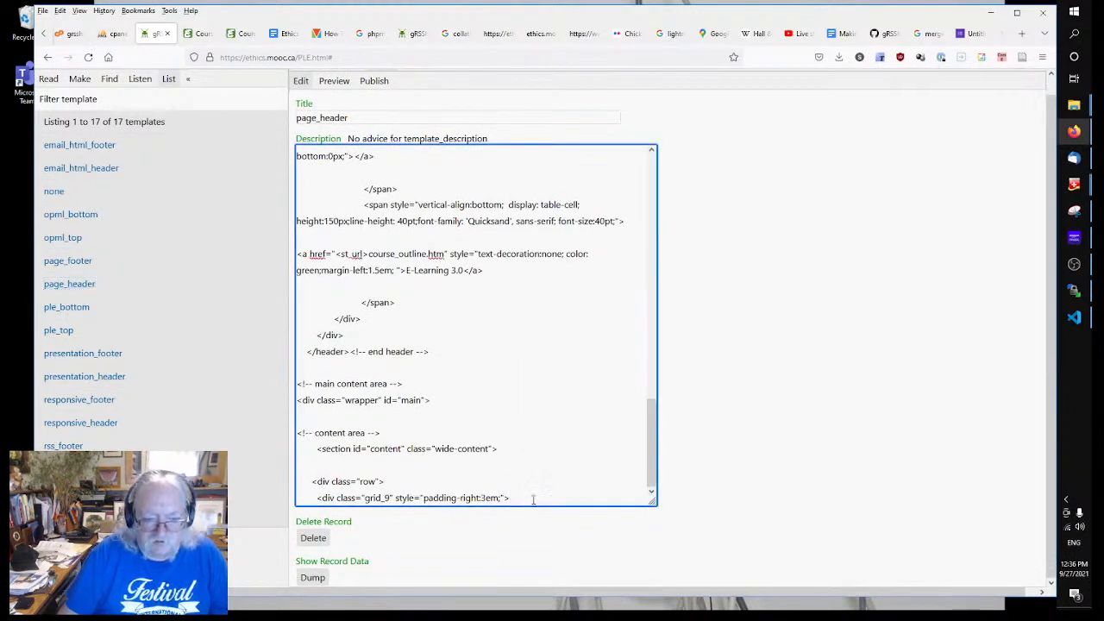
key("shift+Home")
key("ctrl+shift+Home")
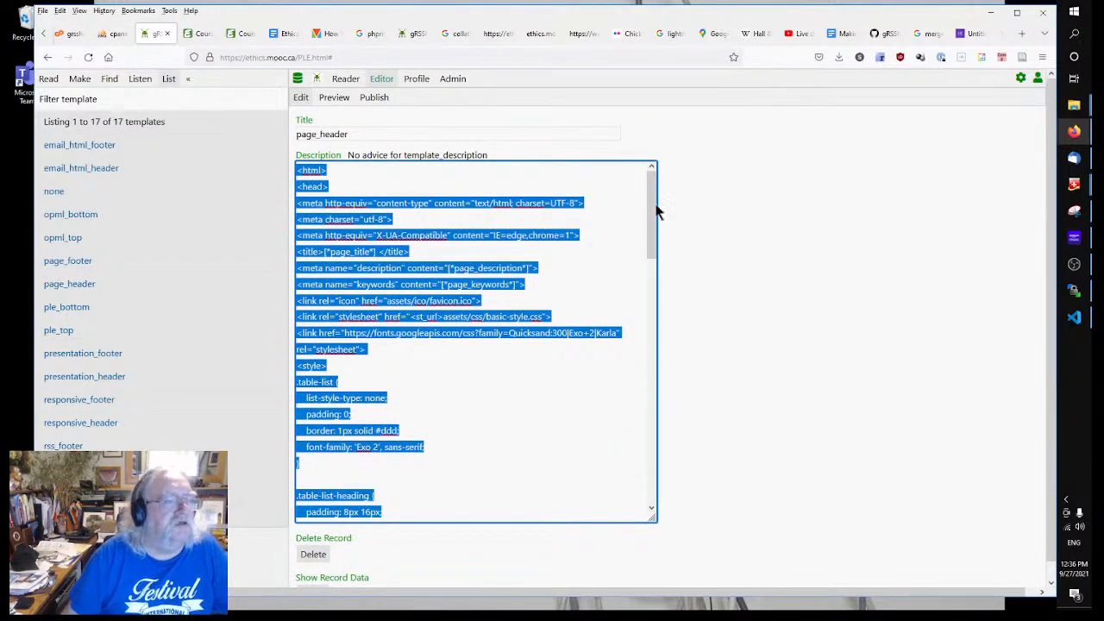
left_click(79, 79)
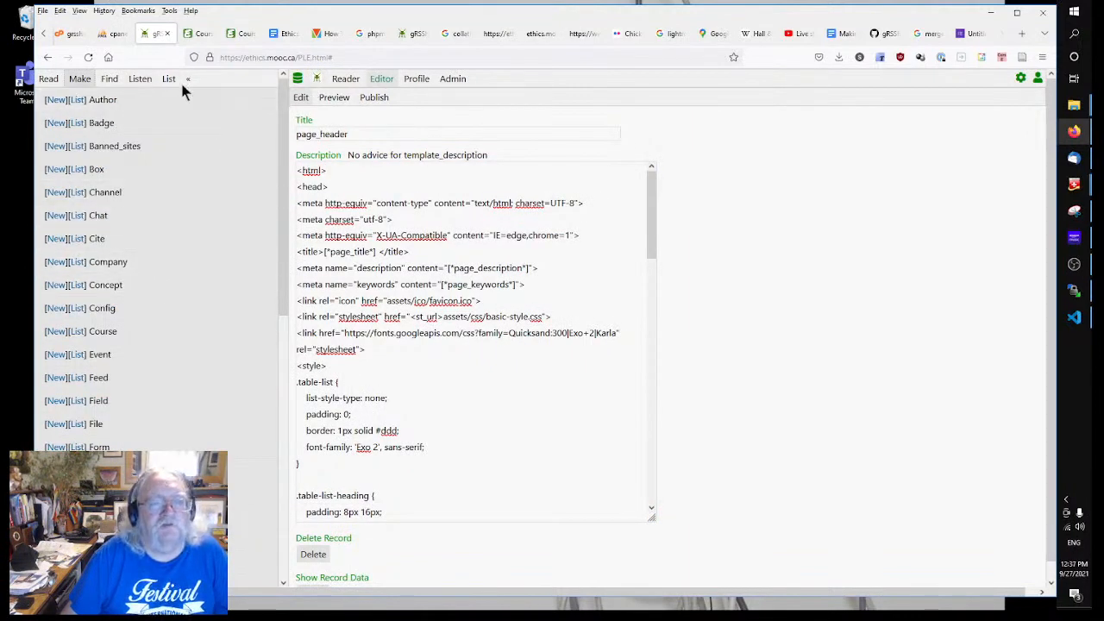
left_click(490, 315)
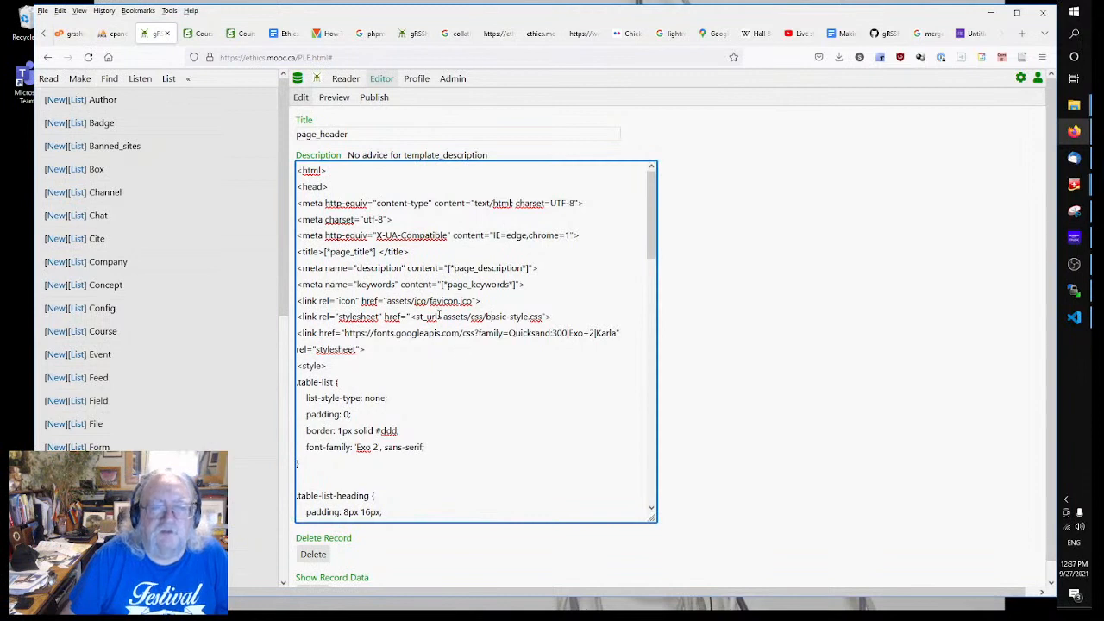
scroll(160, 233, "down", 4)
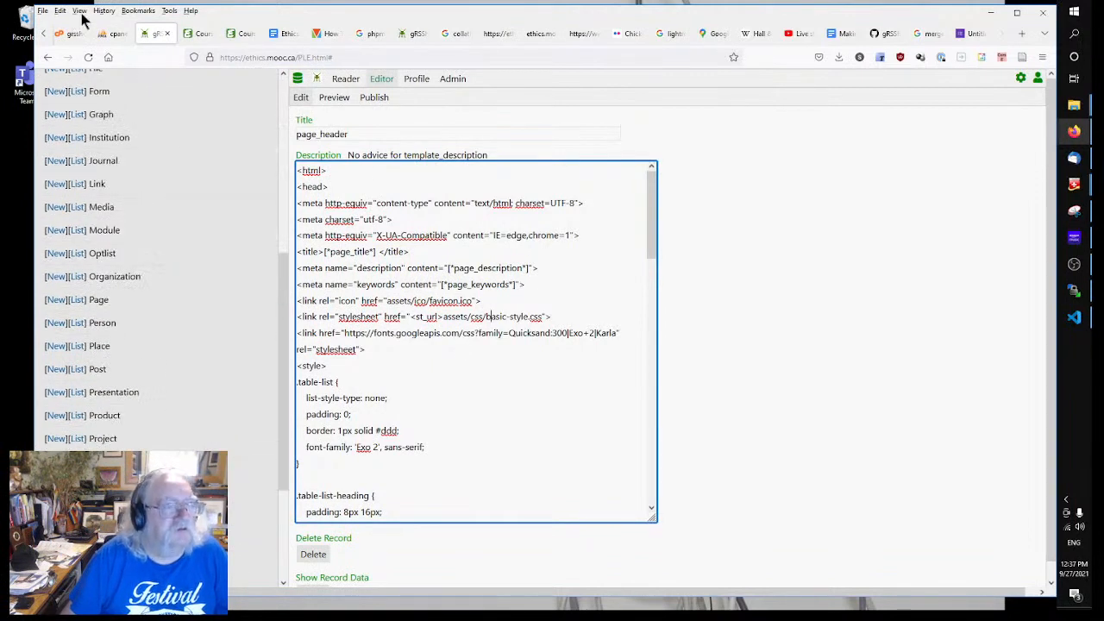
scroll(156, 243, "up", 5)
Step: List the site pages and reopen the Course Home Page for editing
left_click(80, 78)
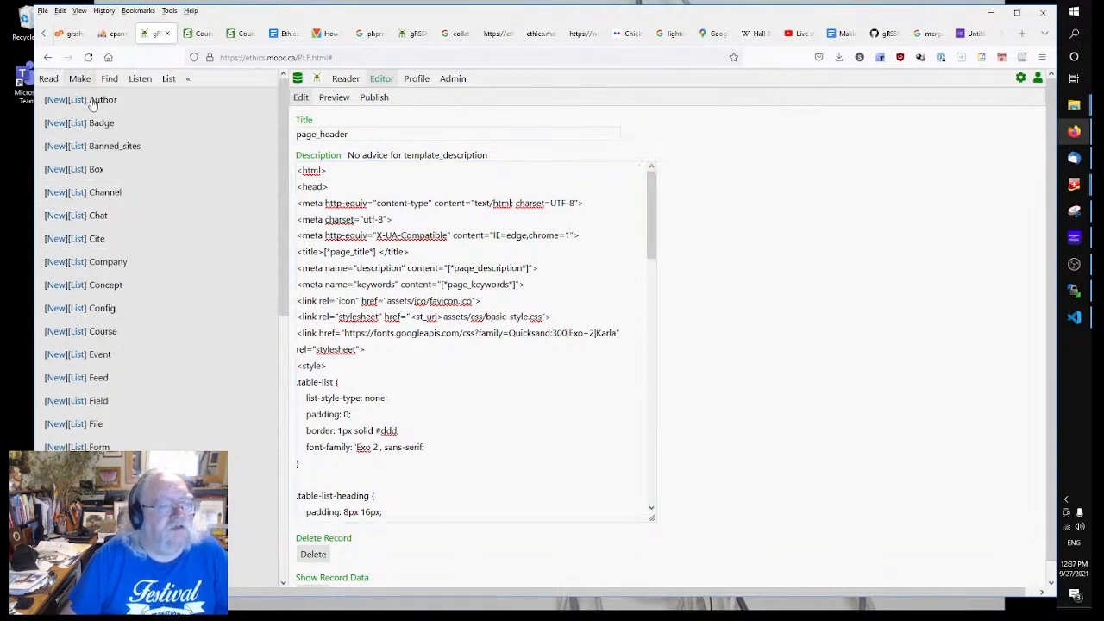
scroll(104, 300, "down", 3)
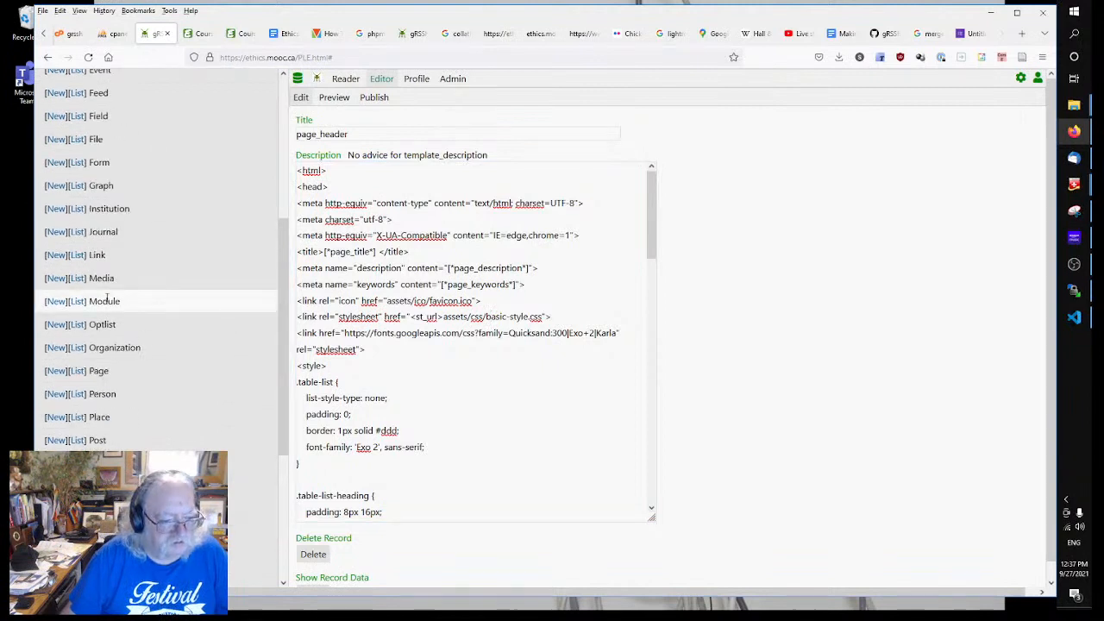
left_click(79, 370)
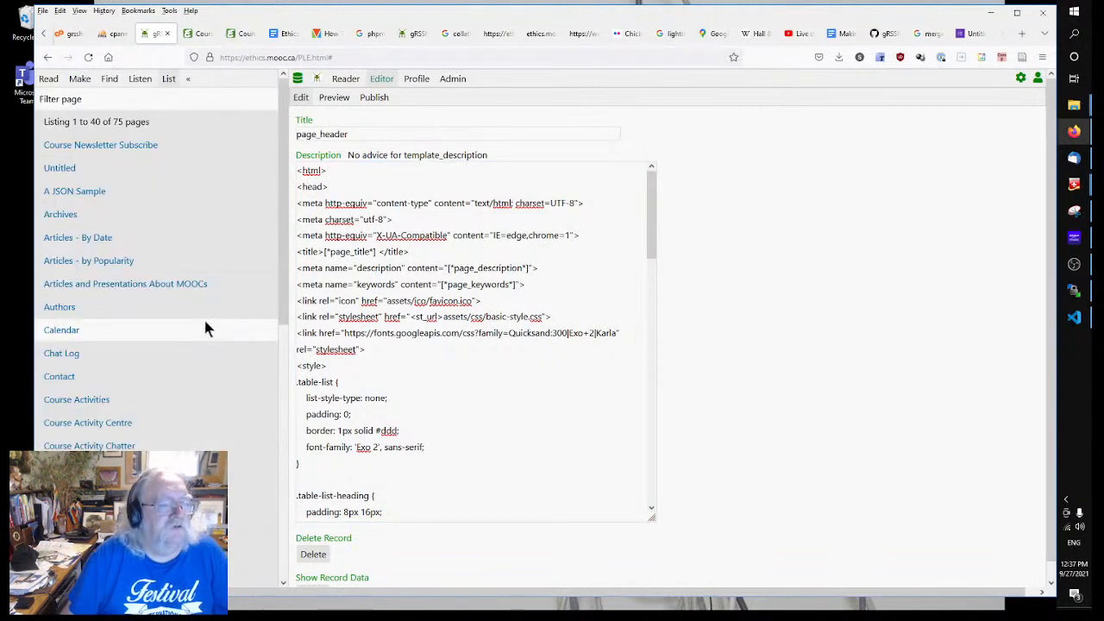
scroll(203, 319, "down", 2)
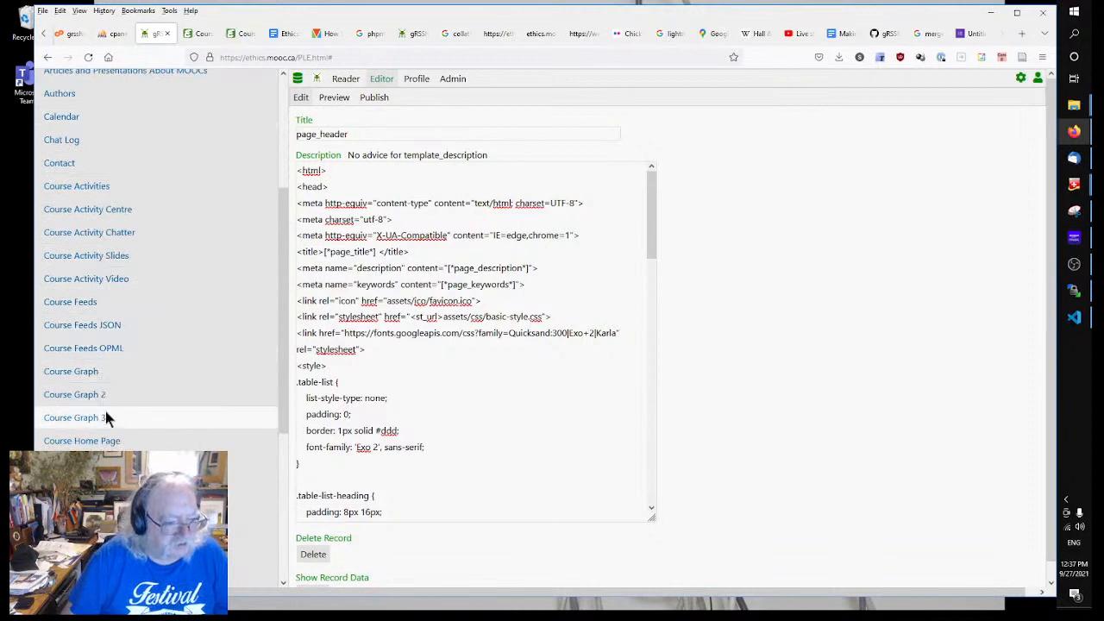
scroll(105, 414, "down", 1)
scroll(107, 418, "down", 1)
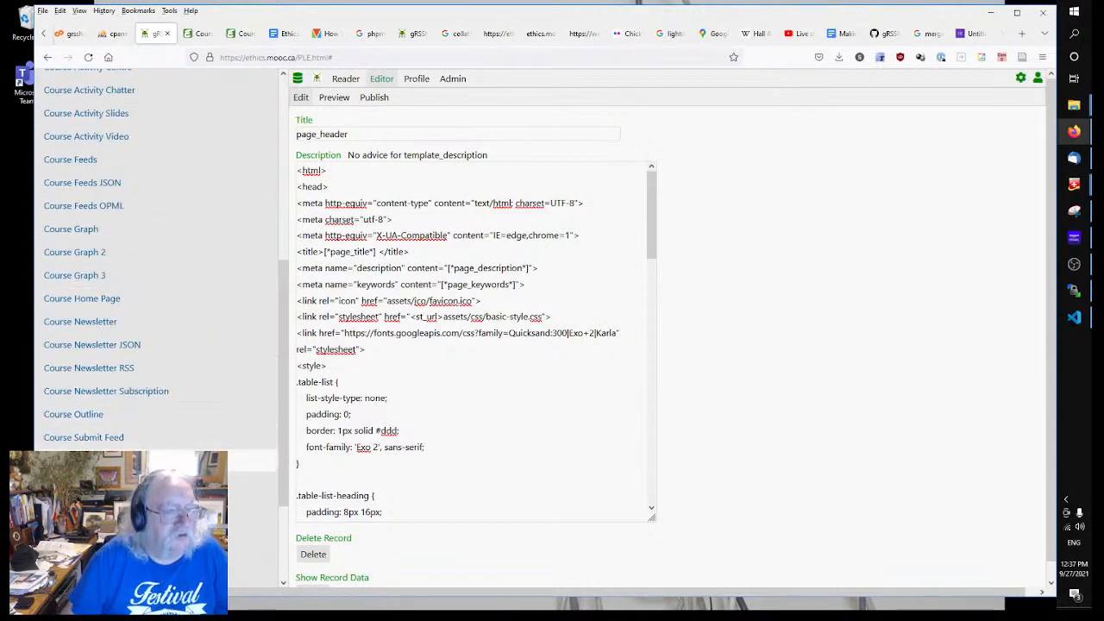
scroll(137, 418, "down", 3)
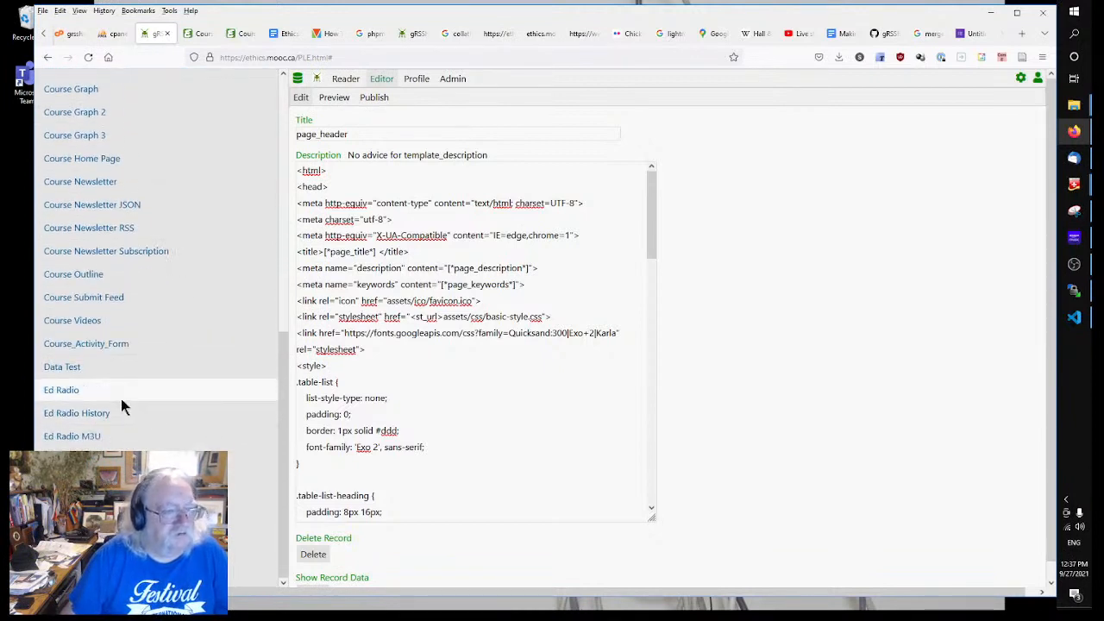
scroll(98, 367, "up", 3)
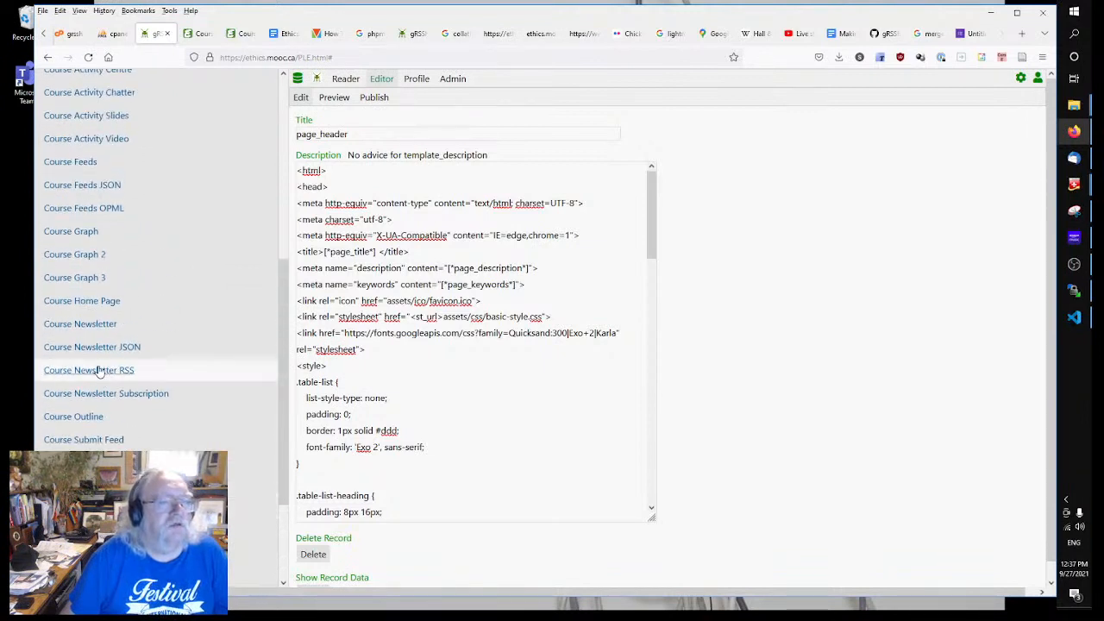
left_click(85, 302)
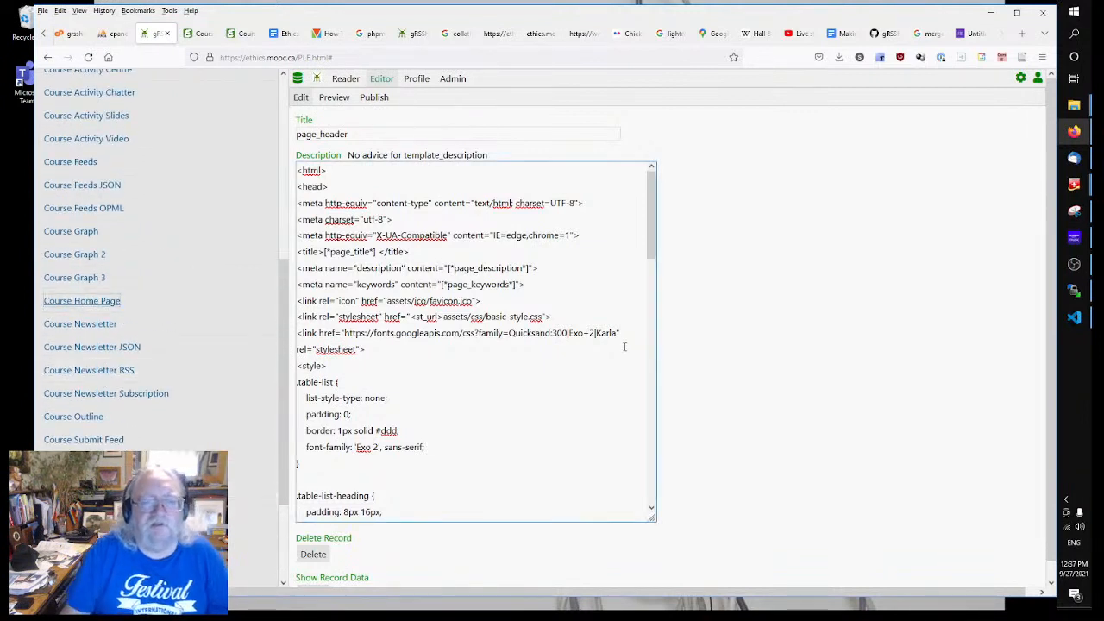
Step: Replace the old <html>…</head> block with the pasted page_header code
left_click(327, 356)
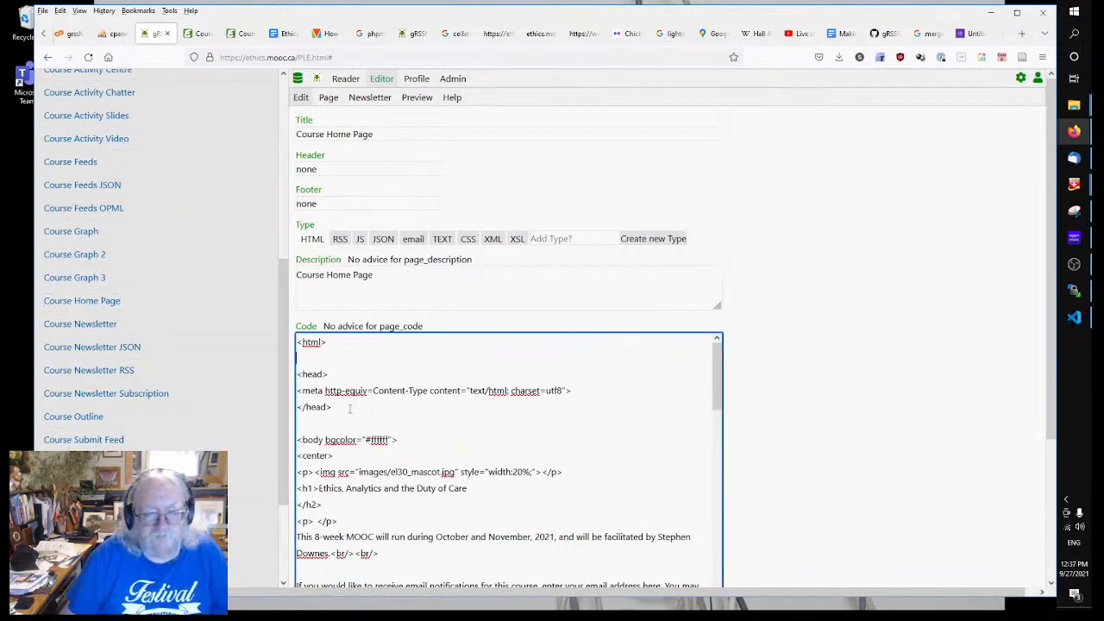
left_click_drag(350, 408, 264, 334)
key("ctrl+v")
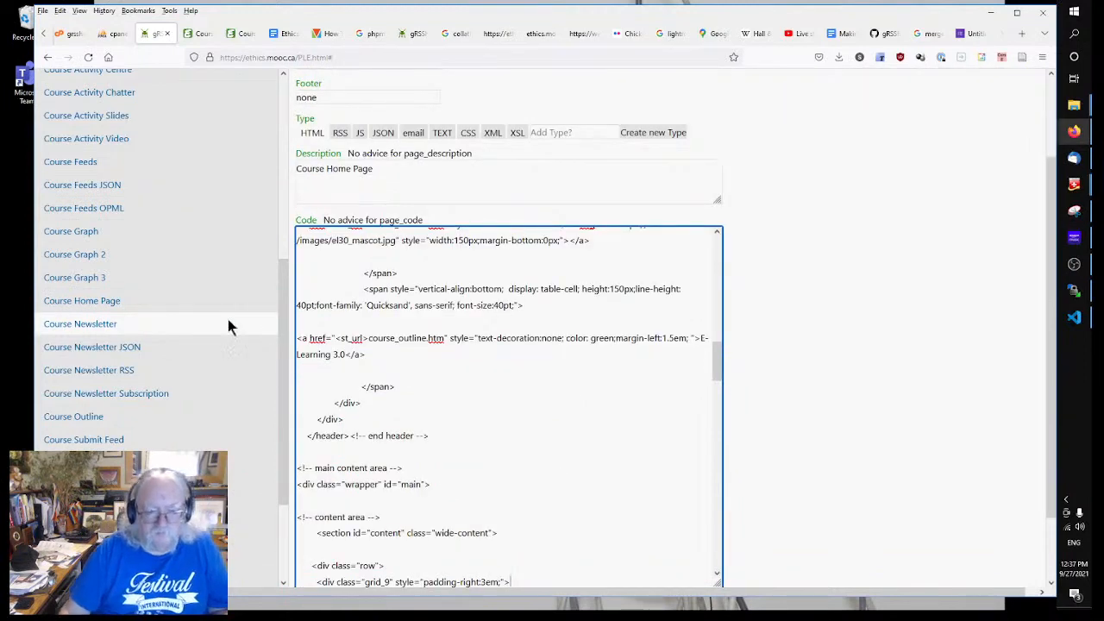
scroll(511, 484, "down", 5)
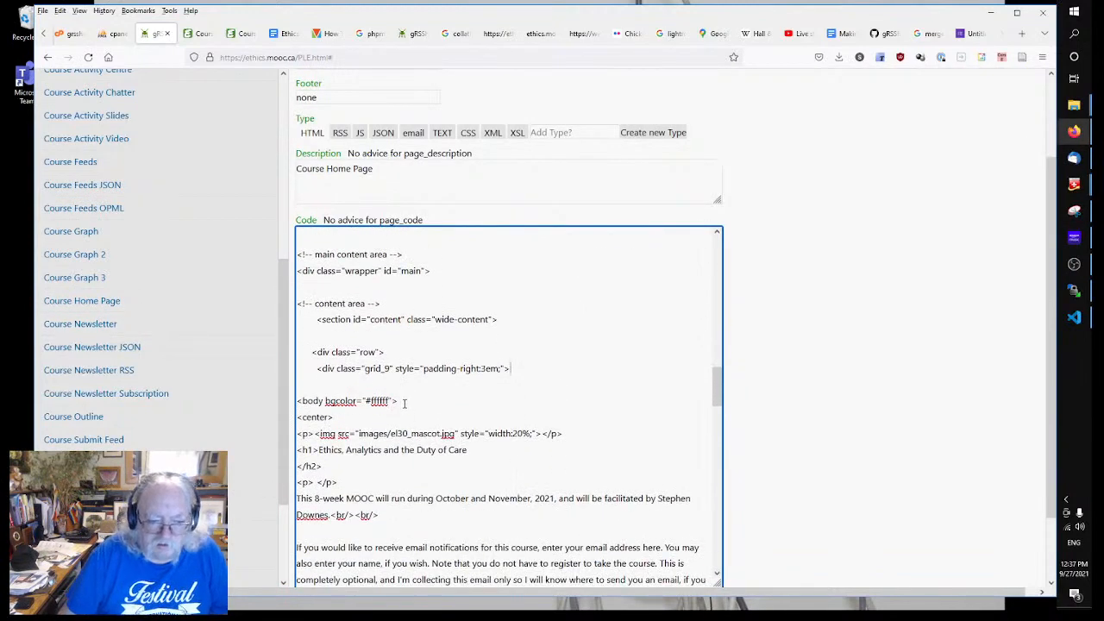
Step: Delete the old <body bgcolor> line and save the page code
left_click_drag(399, 405, 296, 402)
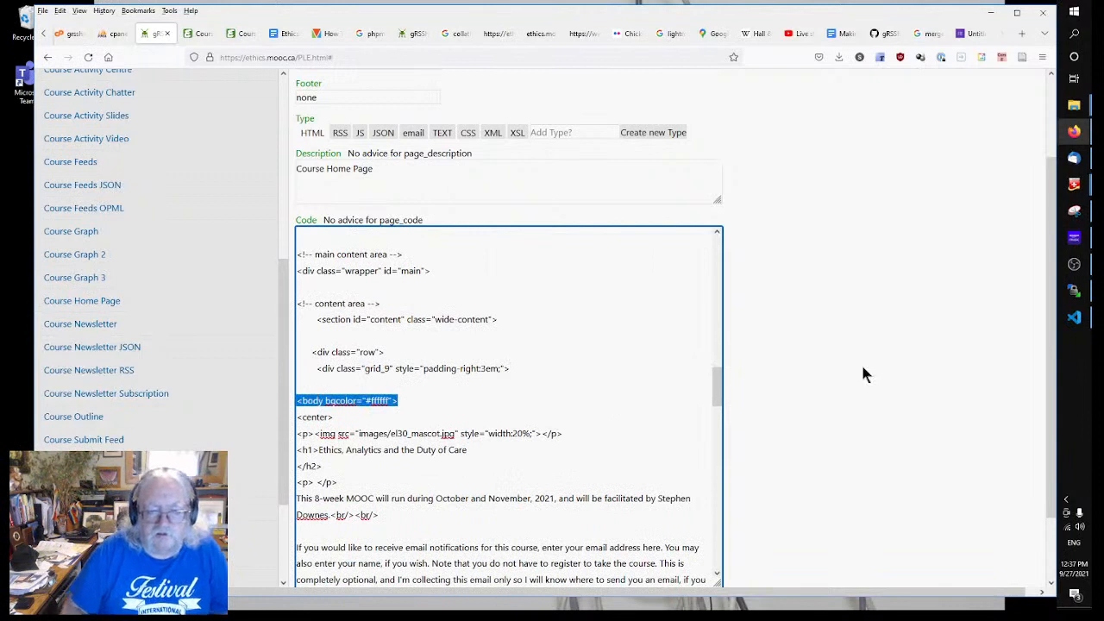
key("Delete")
key("Delete")
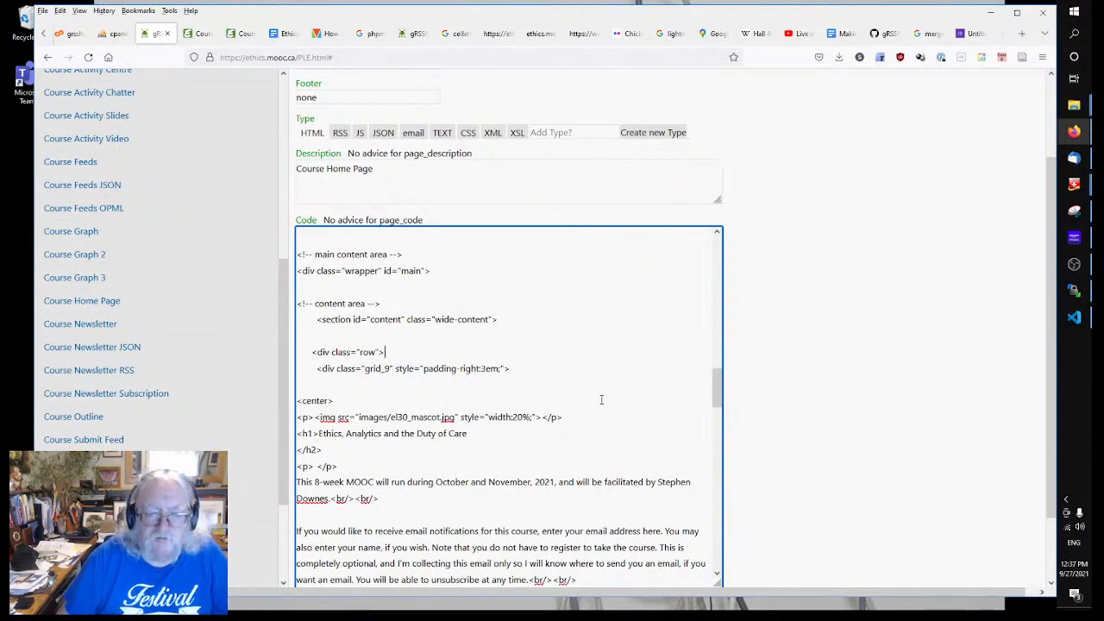
left_click(791, 367)
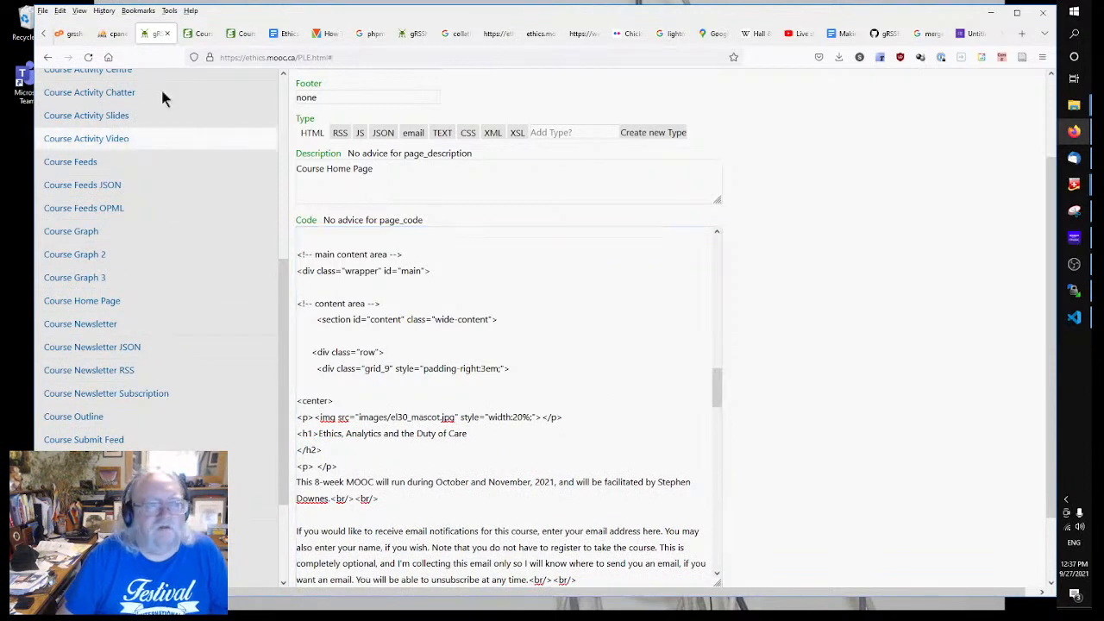
scroll(146, 205, "up", 5)
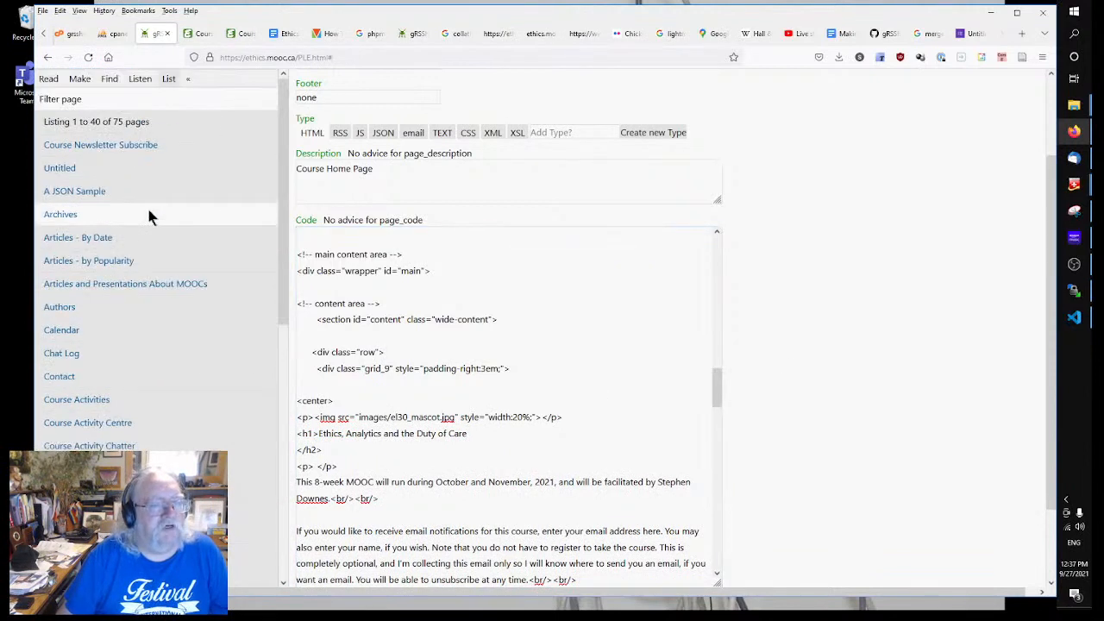
left_click(79, 78)
scroll(145, 330, "down", 6)
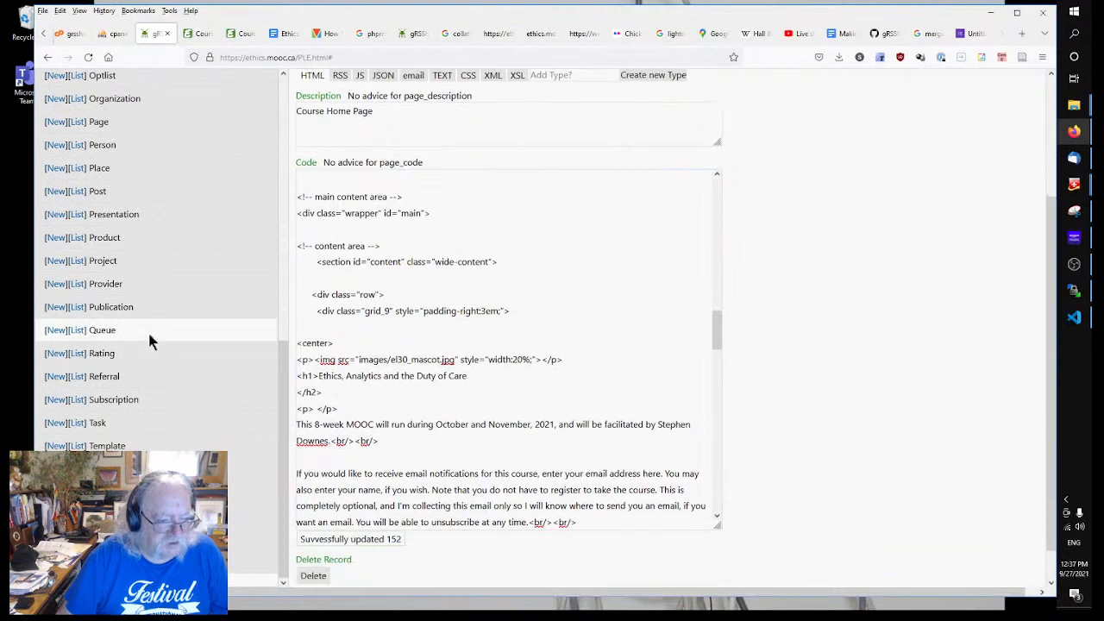
Step: Open the page_footer template and select all of its code
left_click(79, 446)
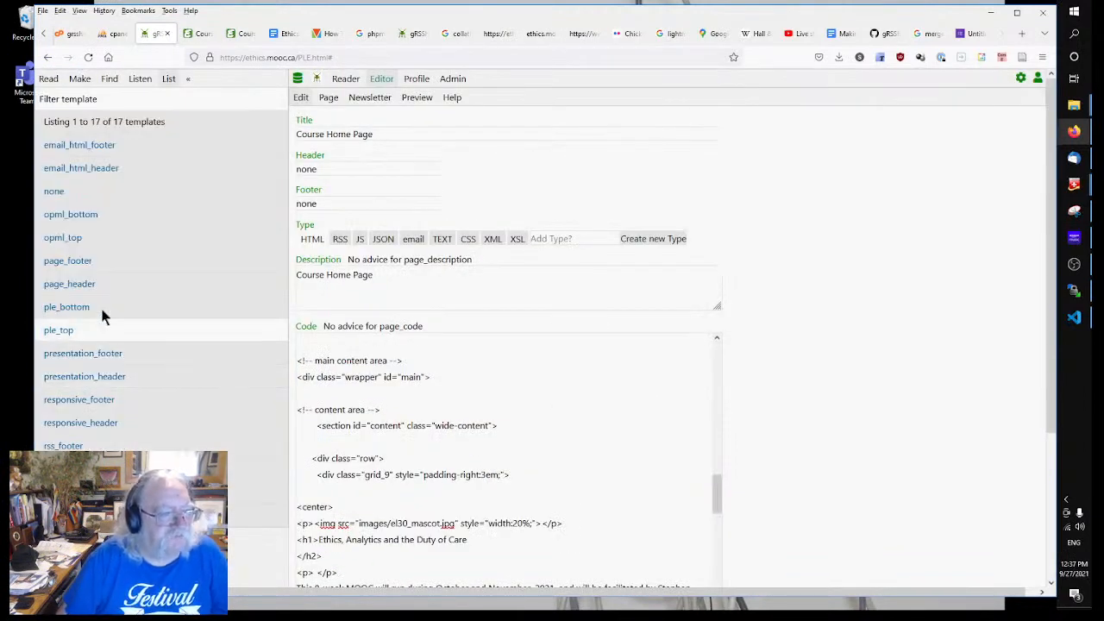
left_click(126, 262)
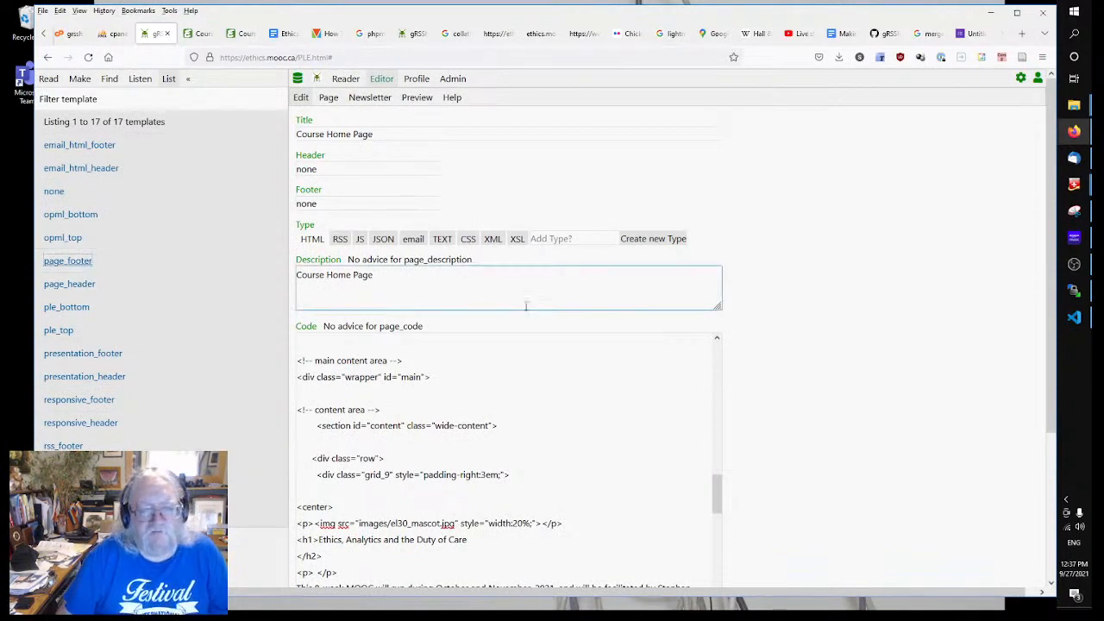
scroll(507, 369, "down", 5)
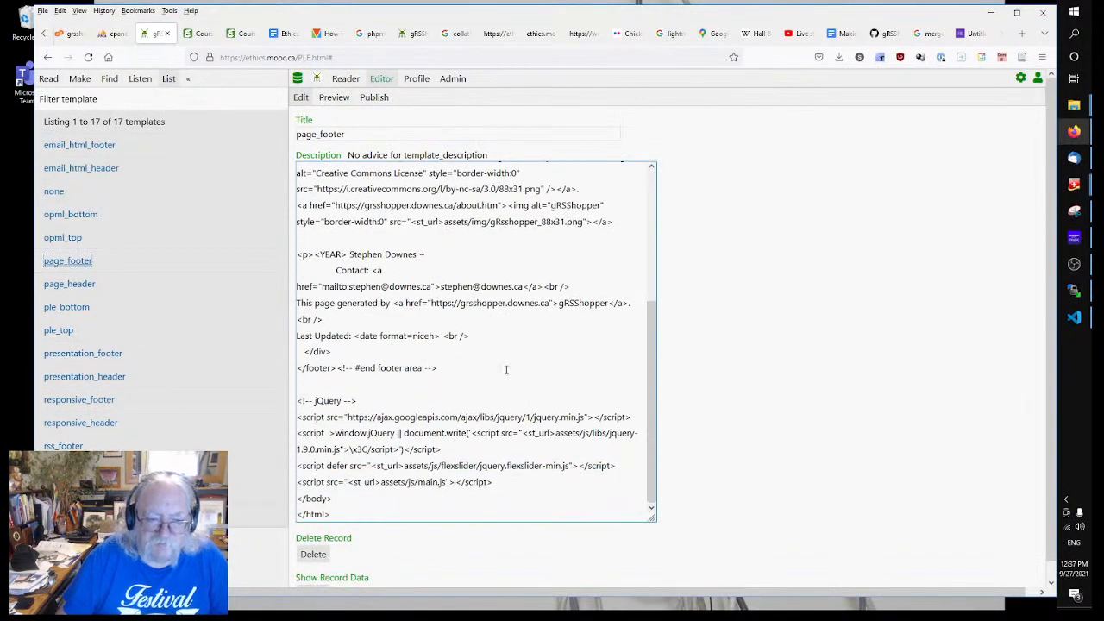
scroll(444, 369, "up", 4)
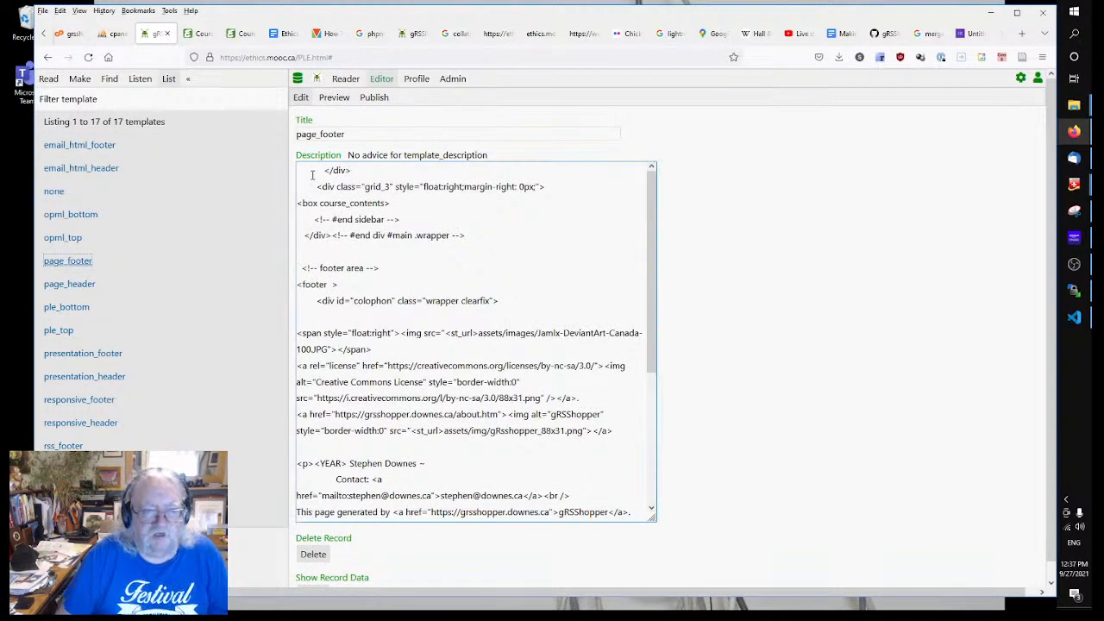
left_click_drag(301, 172, 460, 601)
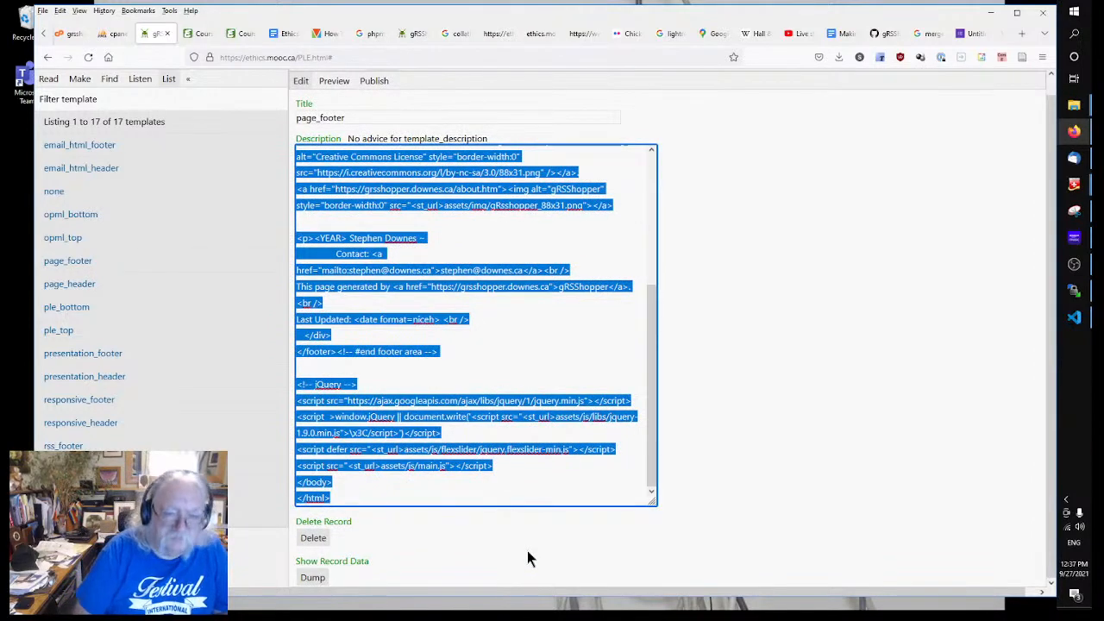
Step: List the site's 75 pages to locate the Course Home Page
left_click(79, 80)
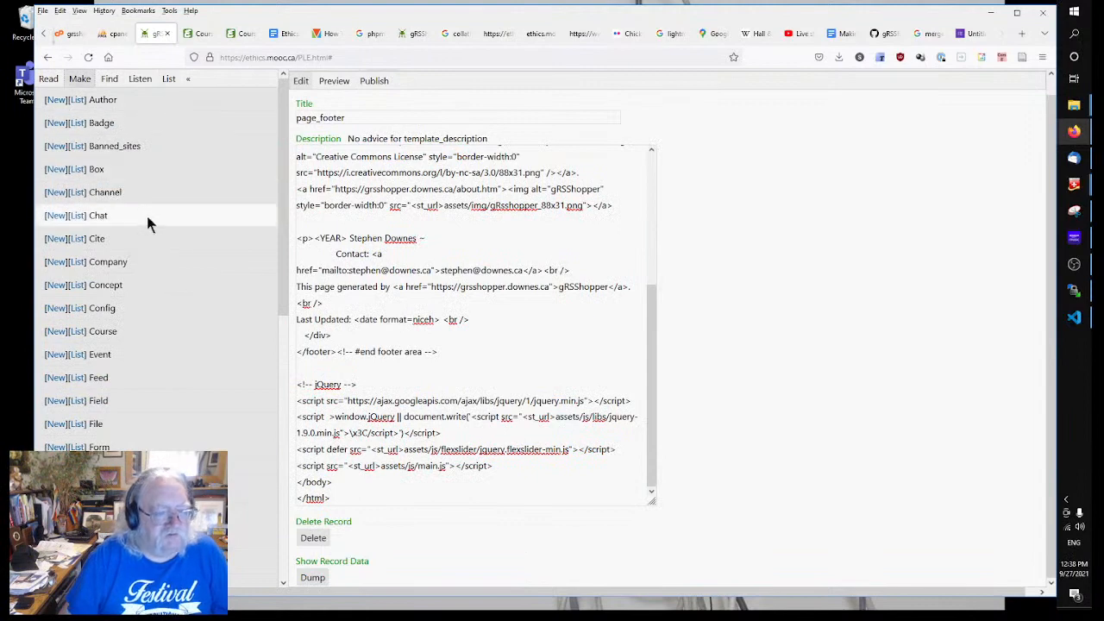
scroll(128, 310, "down", 3)
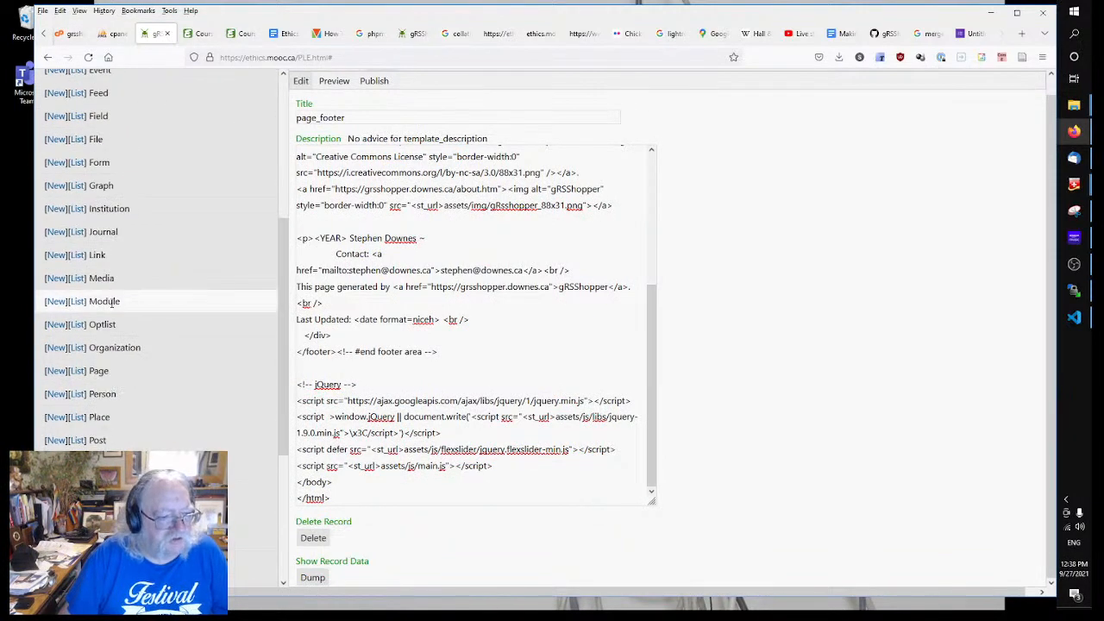
left_click(77, 373)
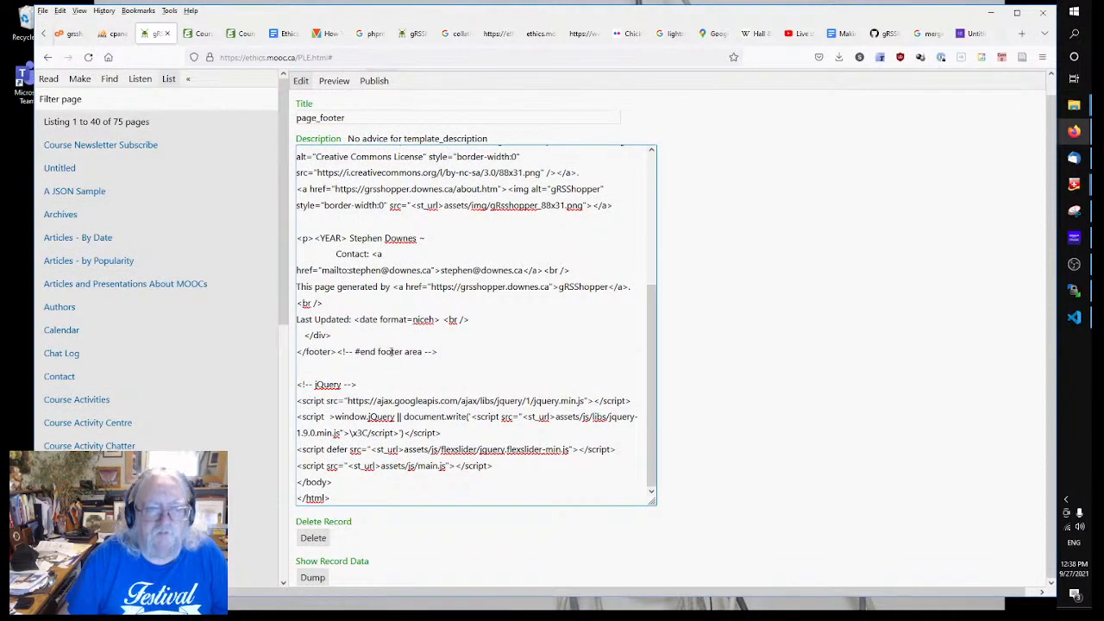
scroll(392, 350, "up", 1)
scroll(128, 324, "down", 4)
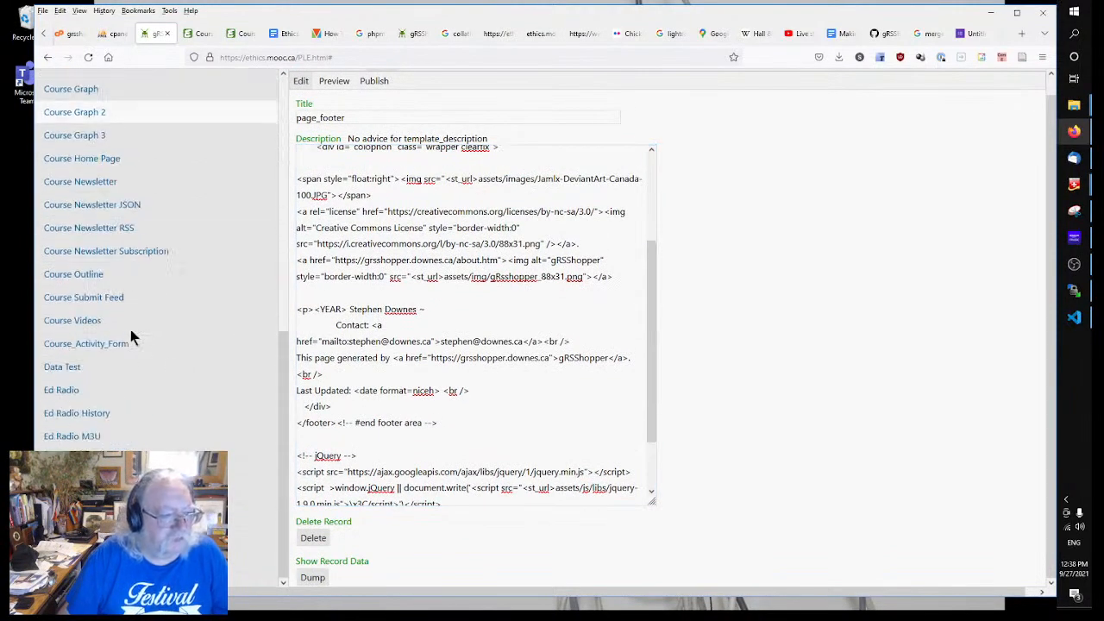
Step: Open the Course Home Page and paste the footer code over </body></html>
left_click(86, 158)
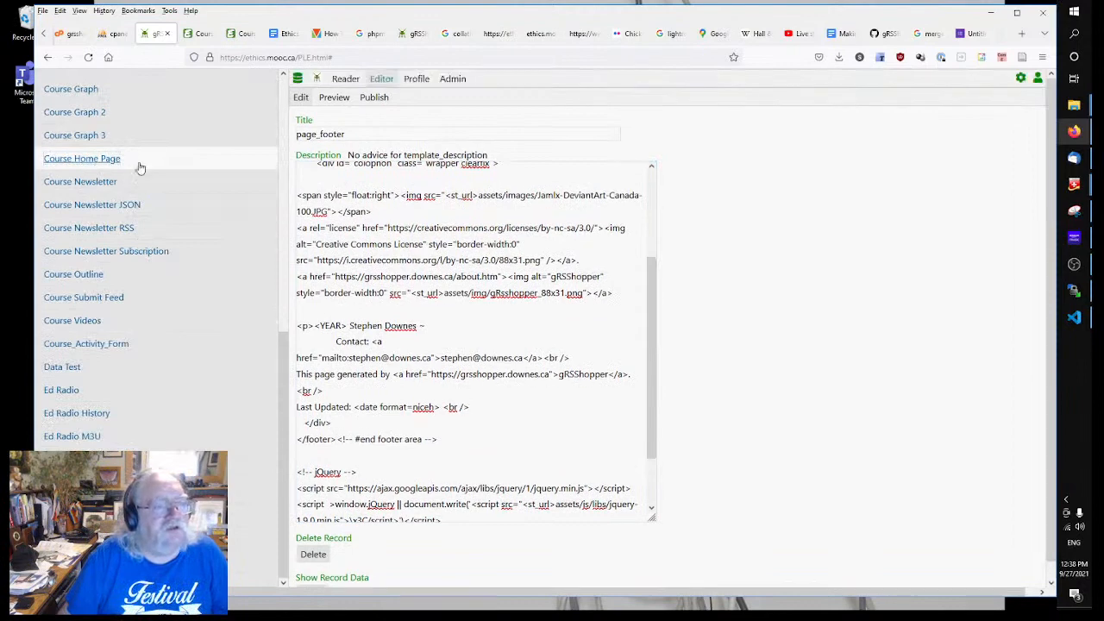
scroll(581, 397, "down", 20)
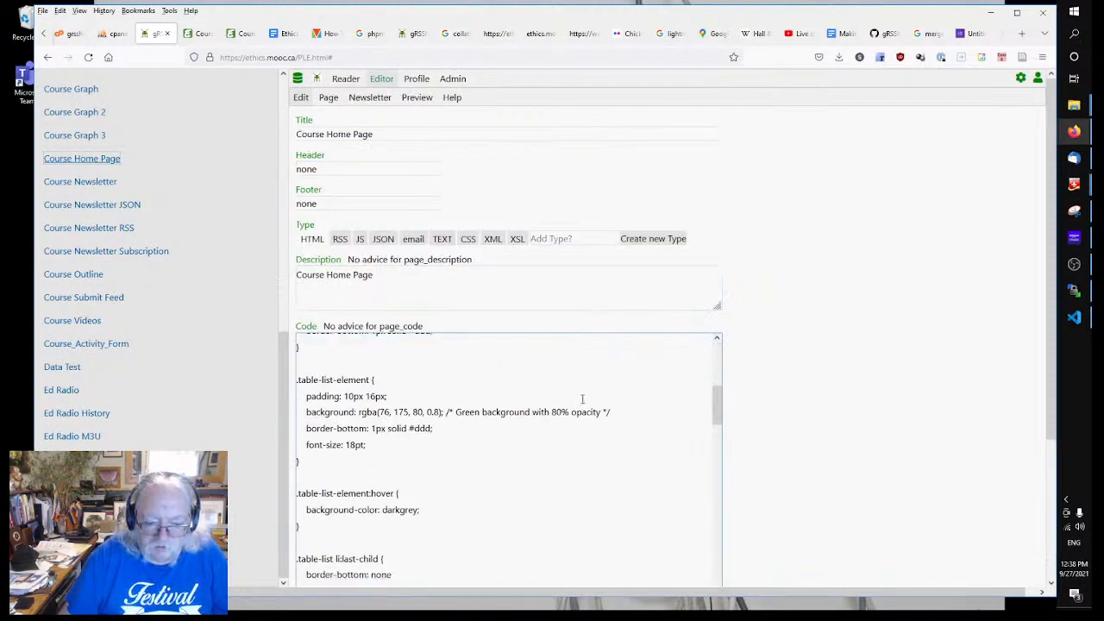
scroll(867, 427, "down", 2)
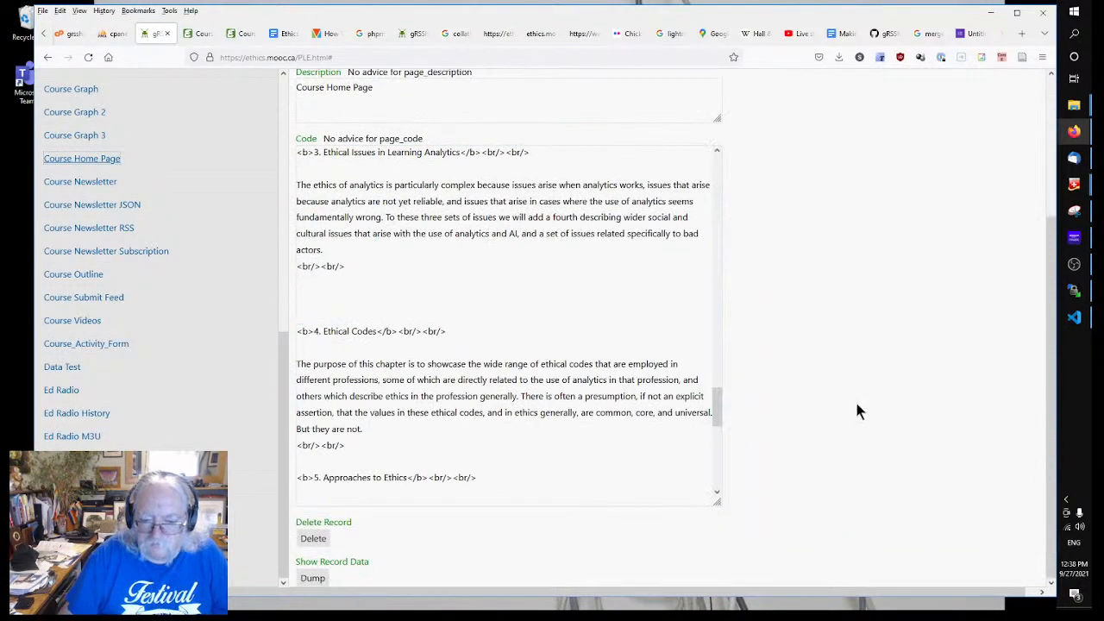
scroll(717, 449, "down", 1)
scroll(716, 470, "down", 5)
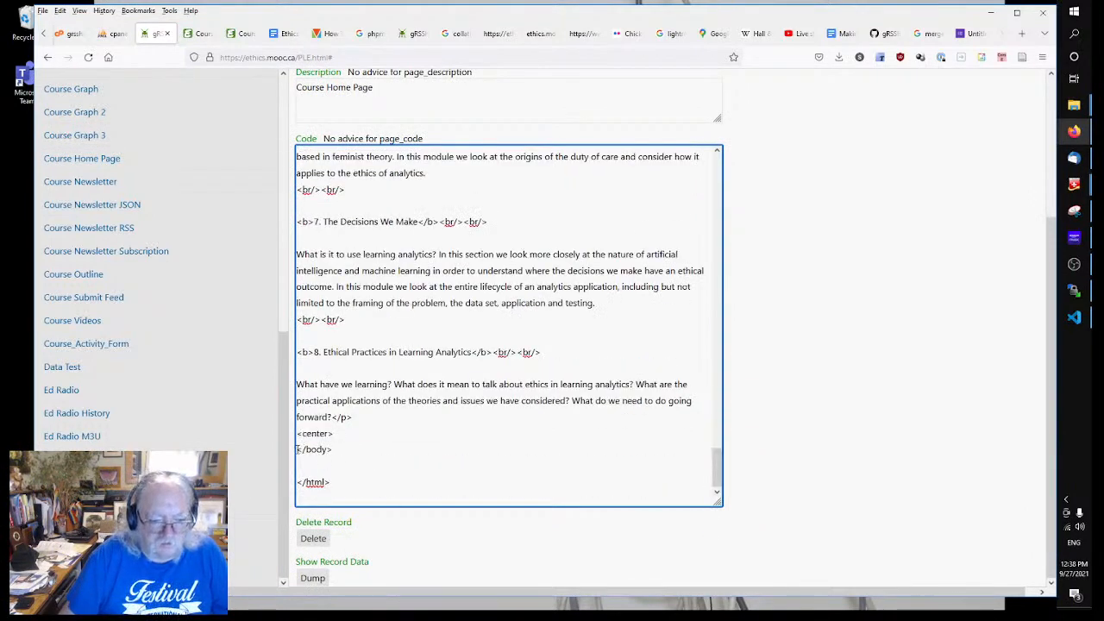
left_click_drag(297, 449, 330, 482)
key("ctrl+v")
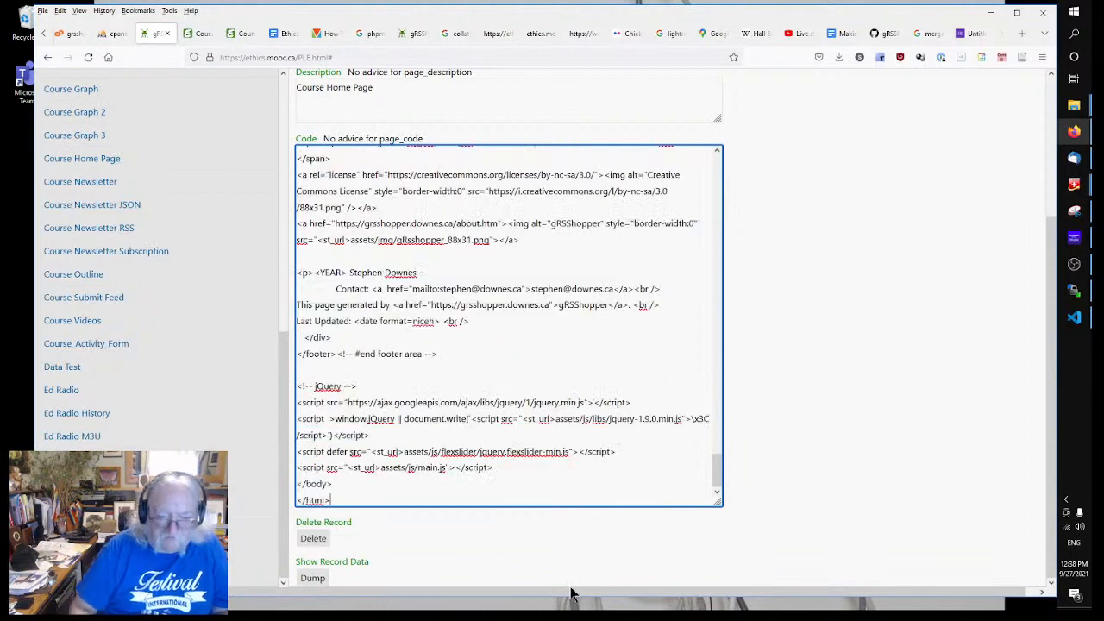
Step: Delete the <box course_contents> line and save the updated page code
scroll(426, 317, "up", 2)
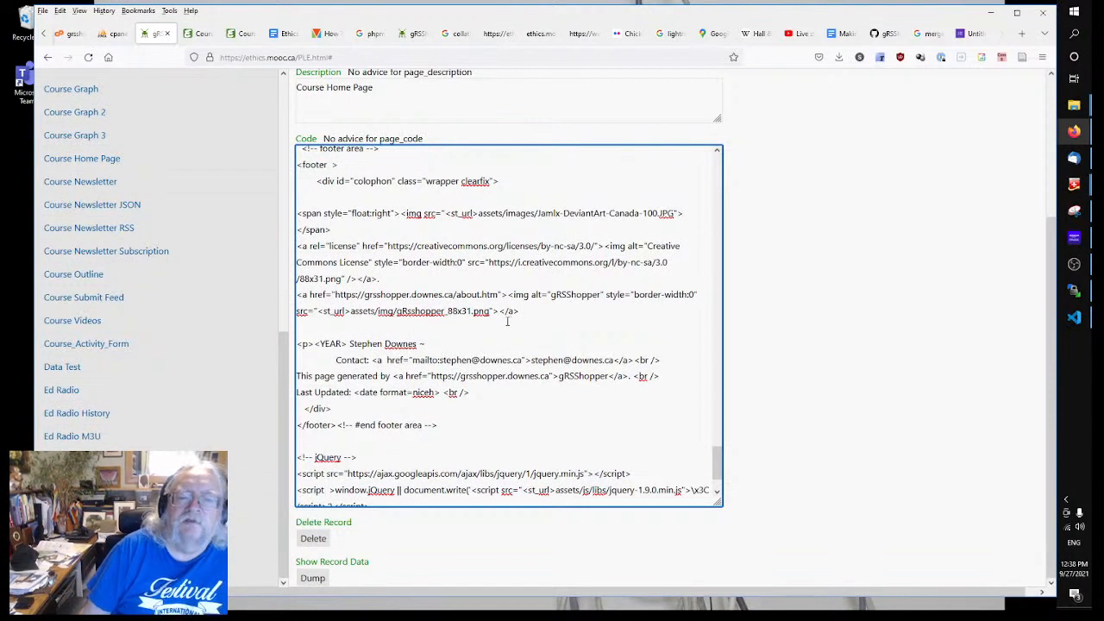
scroll(490, 332, "up", 2)
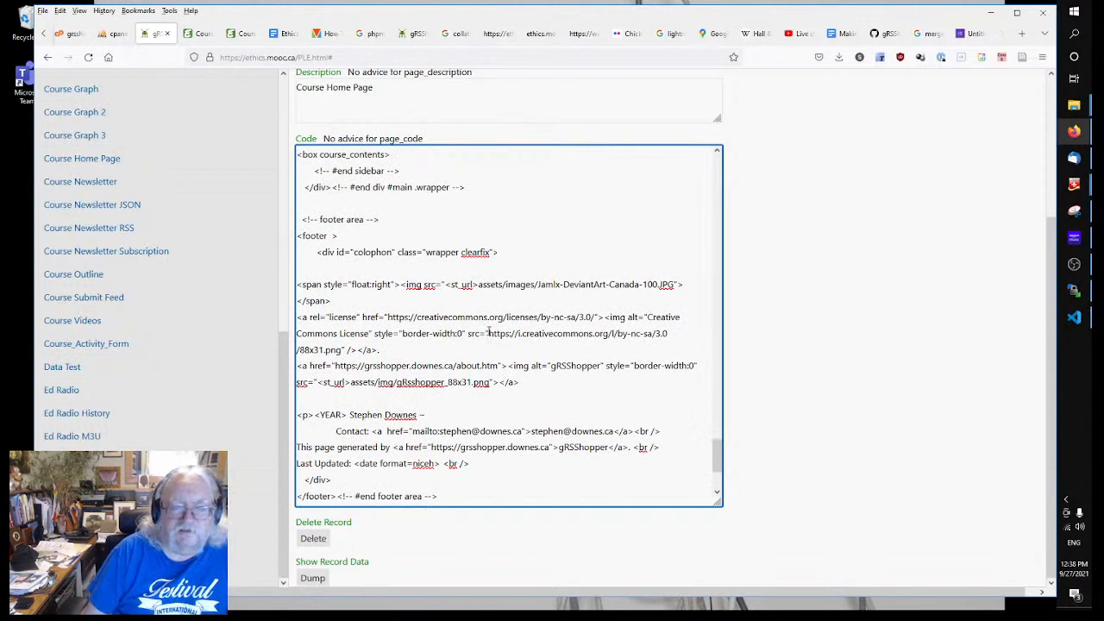
scroll(489, 332, "up", 6)
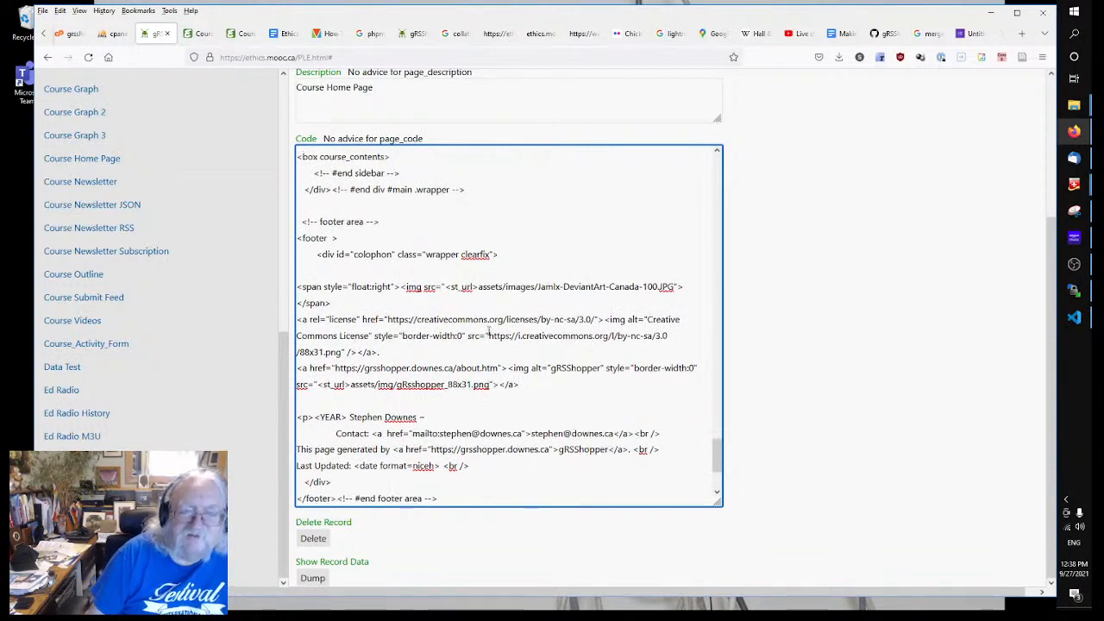
scroll(488, 331, "down", 10)
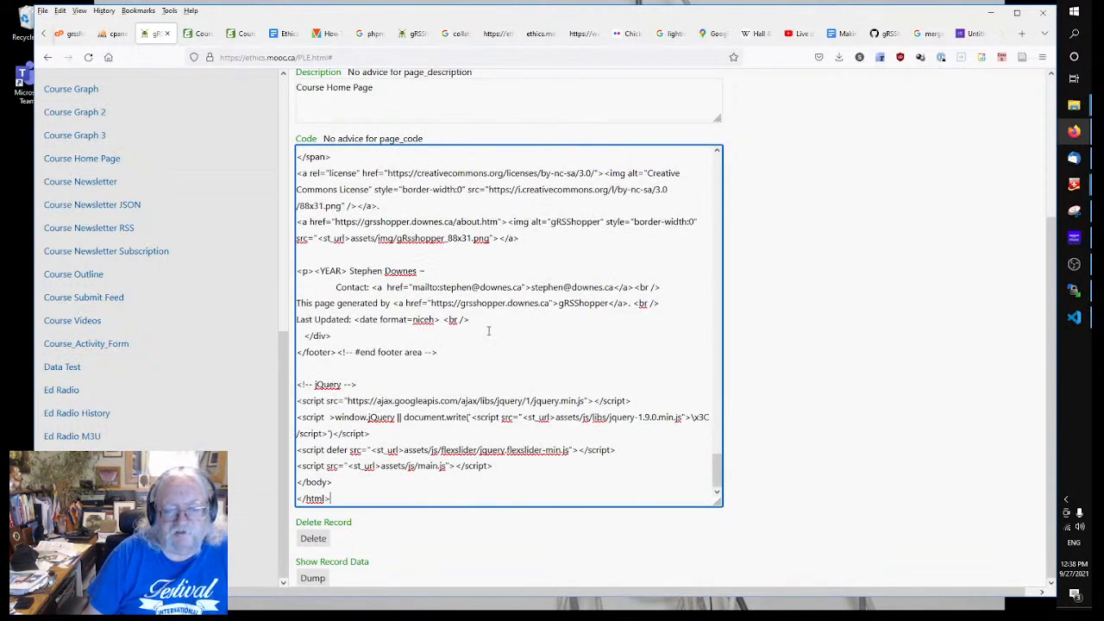
scroll(472, 337, "up", 10)
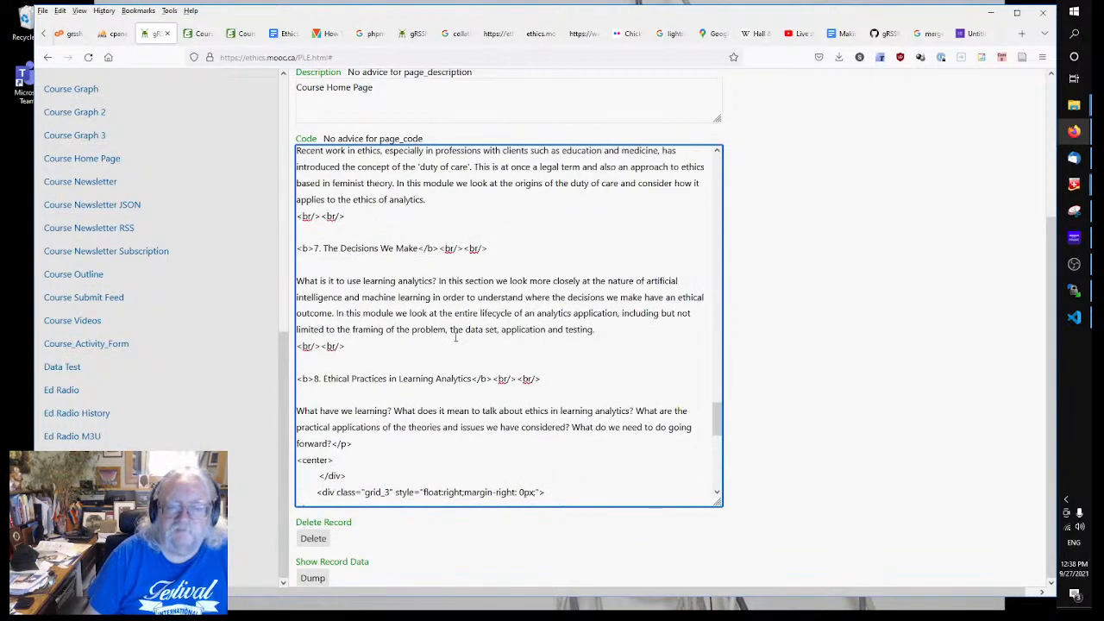
scroll(455, 338, "down", 4)
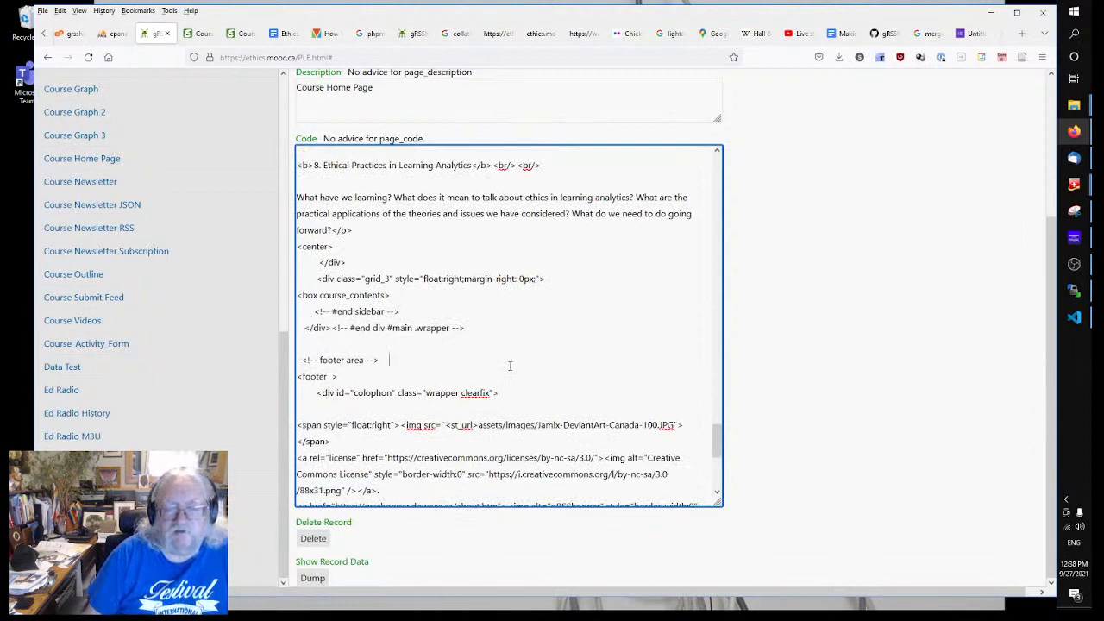
scroll(510, 368, "down", 2)
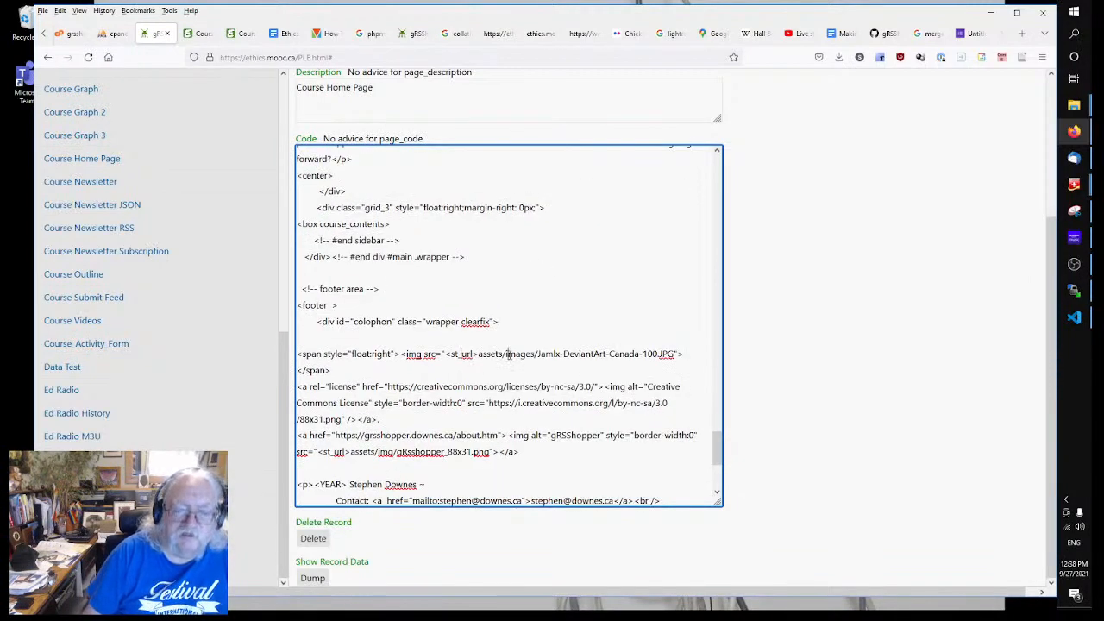
scroll(509, 353, "down", 5)
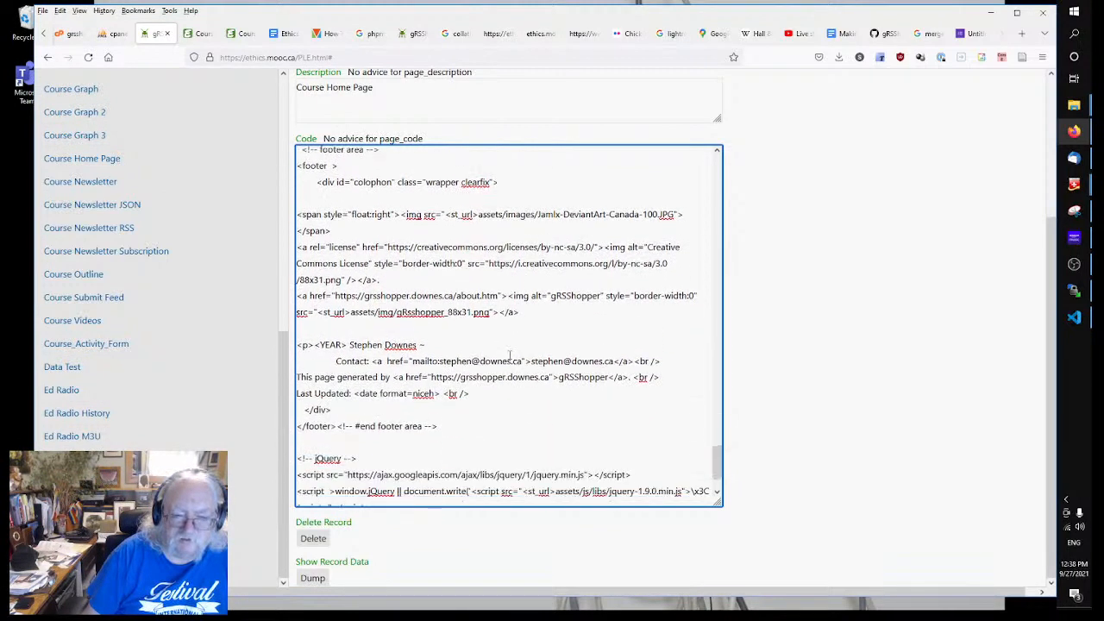
scroll(442, 372, "up", 5)
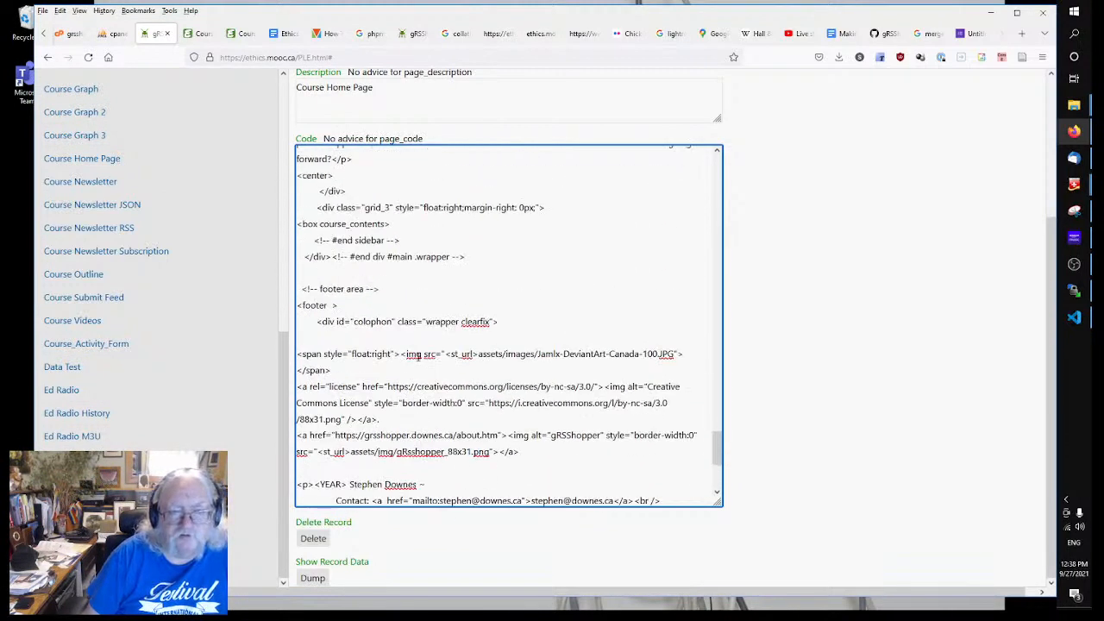
left_click_drag(408, 226, 270, 226)
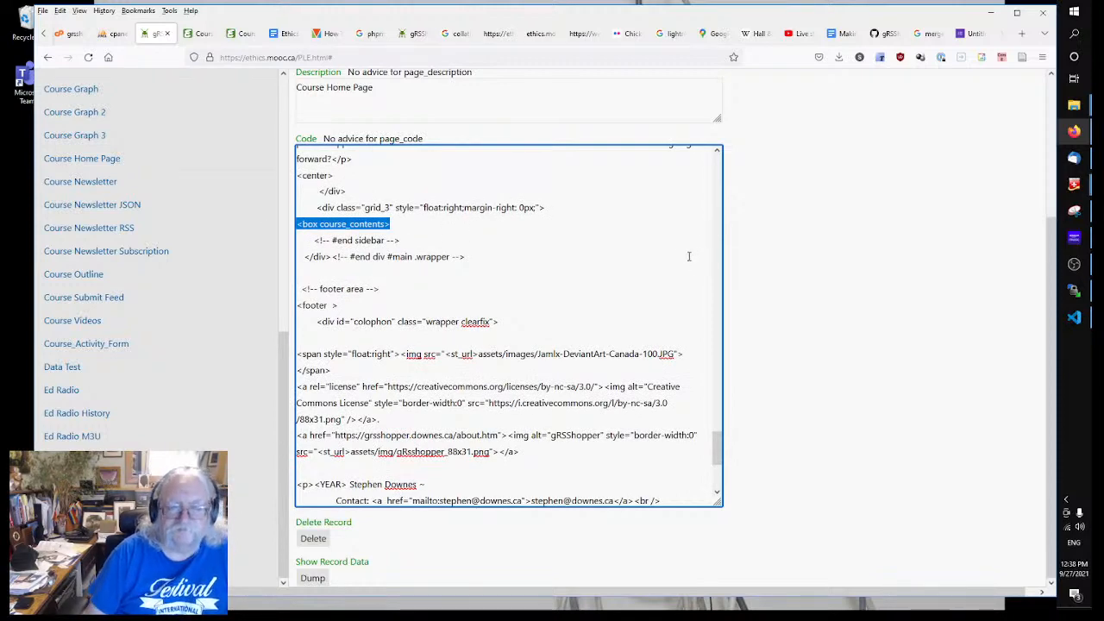
scroll(667, 255, "up", 3)
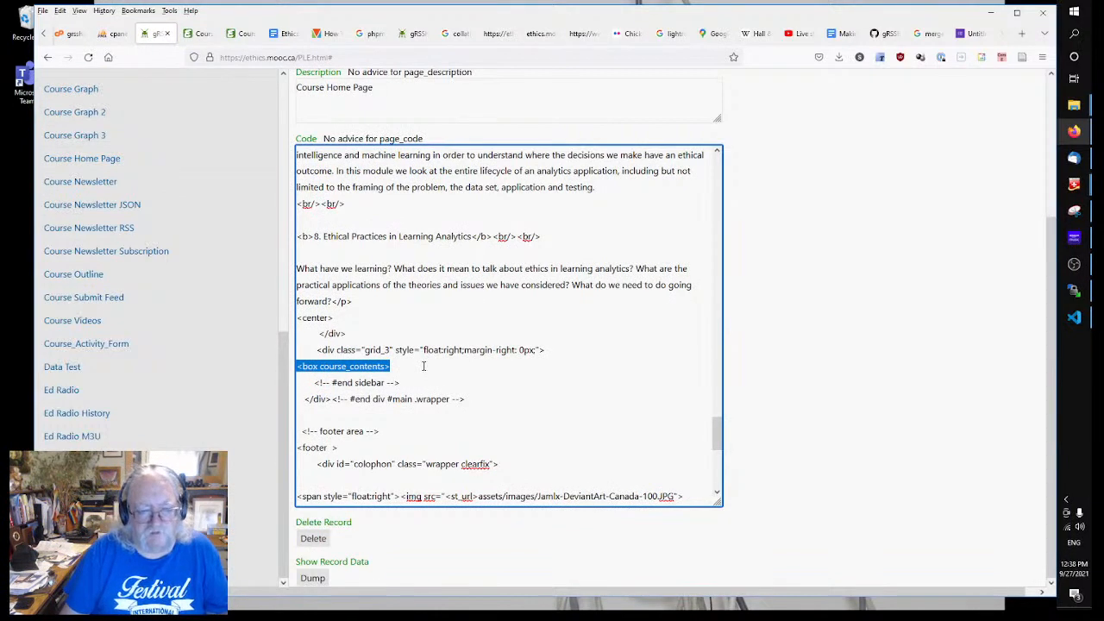
key("Delete")
left_click(806, 333)
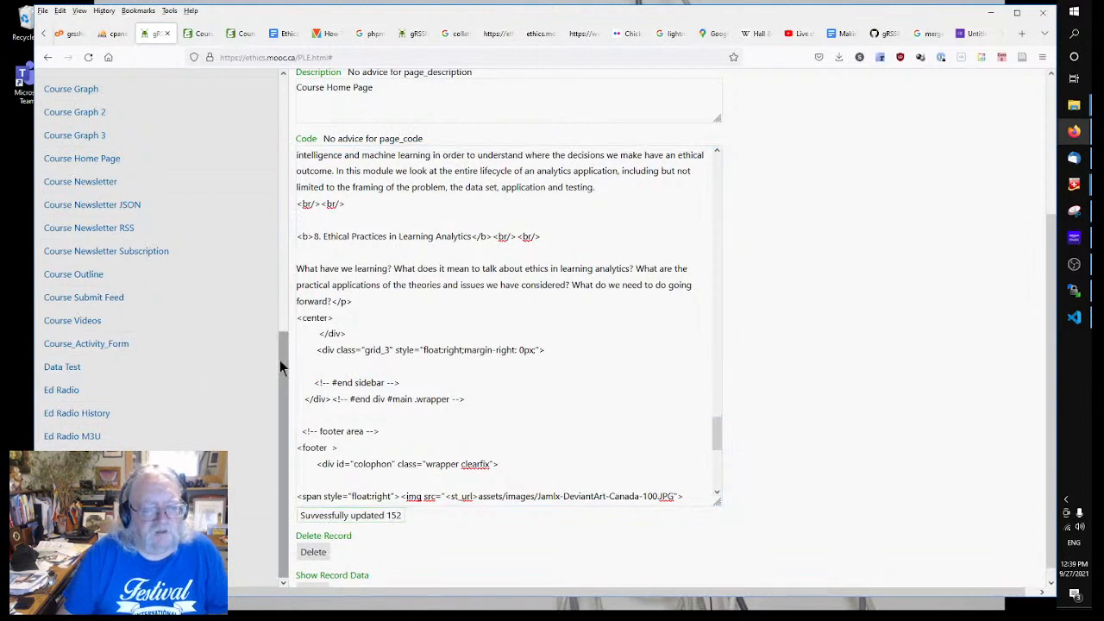
scroll(287, 368, "up", 2)
left_click_drag(296, 271, 275, 24)
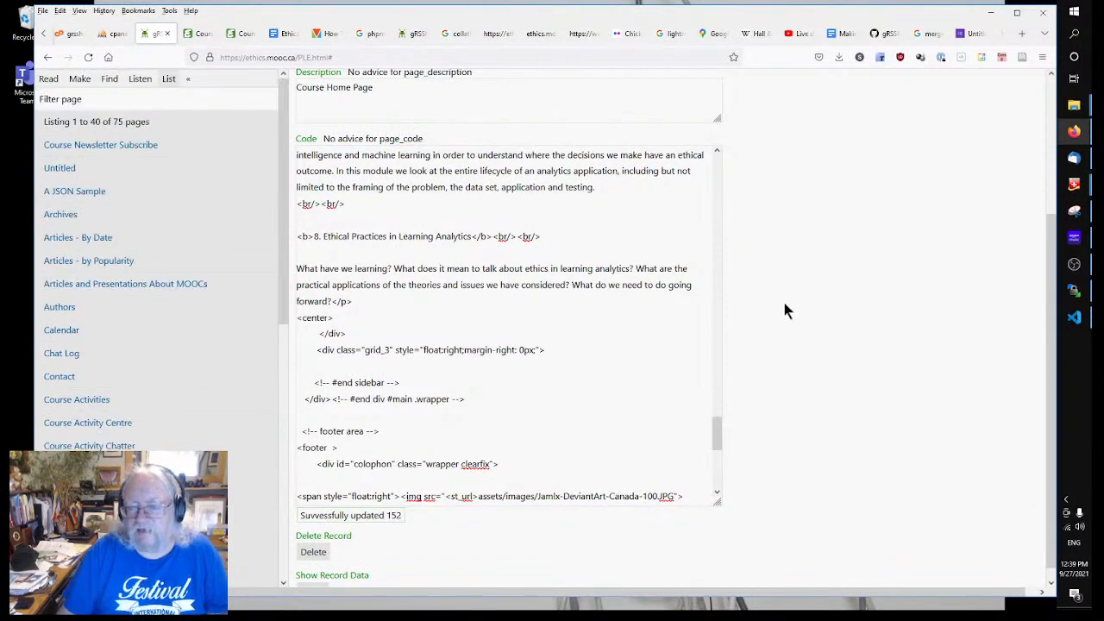
Step: Cut the block from the <center> line through </html> out of the Course Home Page code
left_click(683, 438)
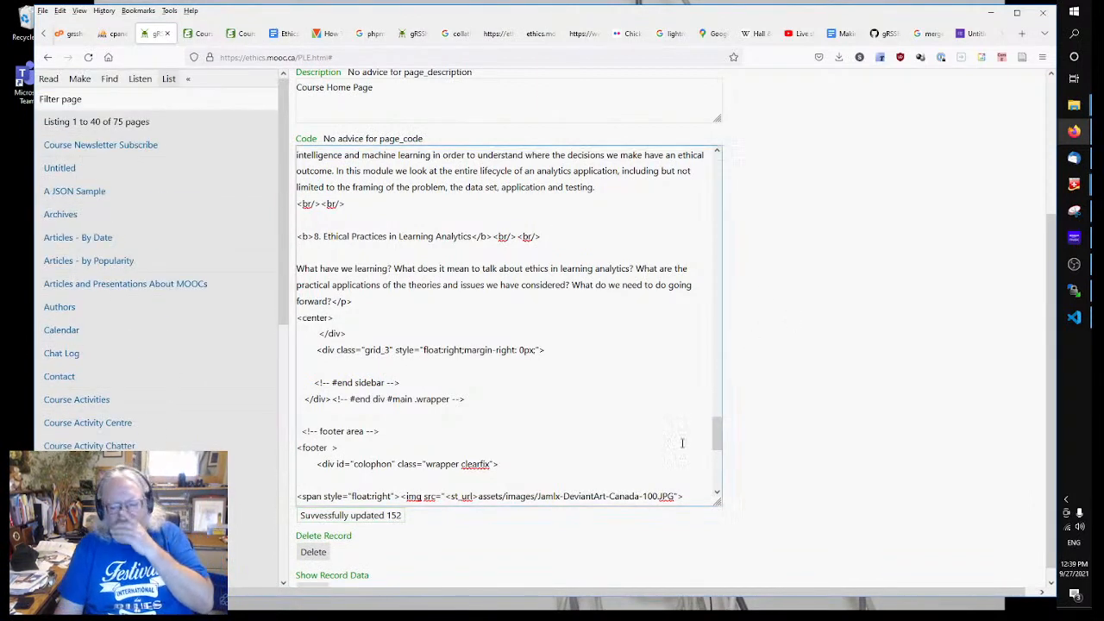
left_click(717, 436)
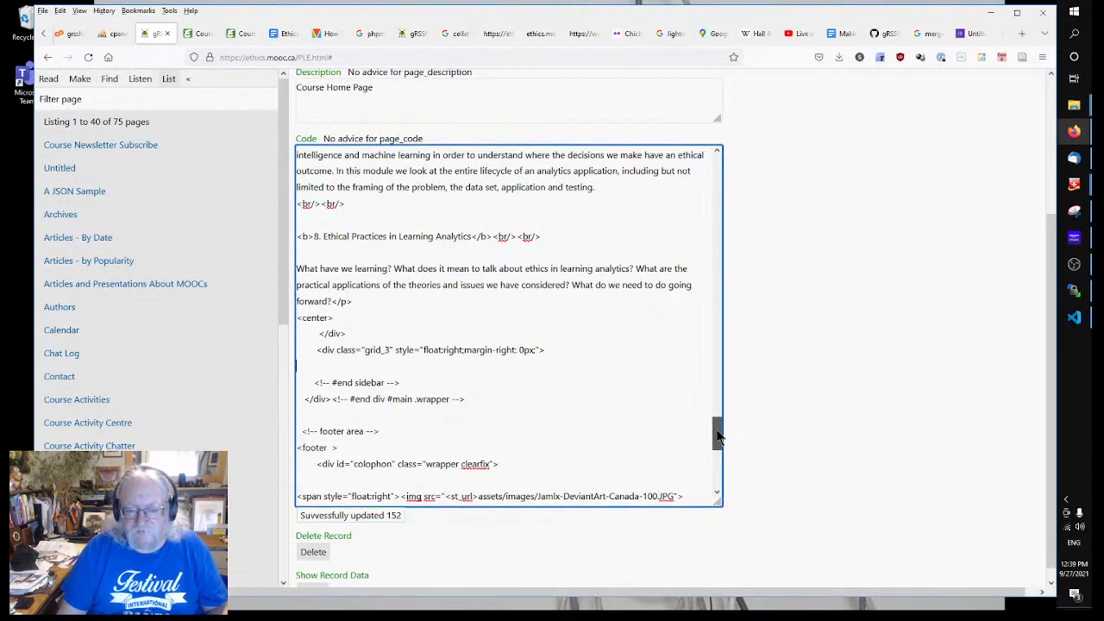
scroll(718, 435, "down", 5)
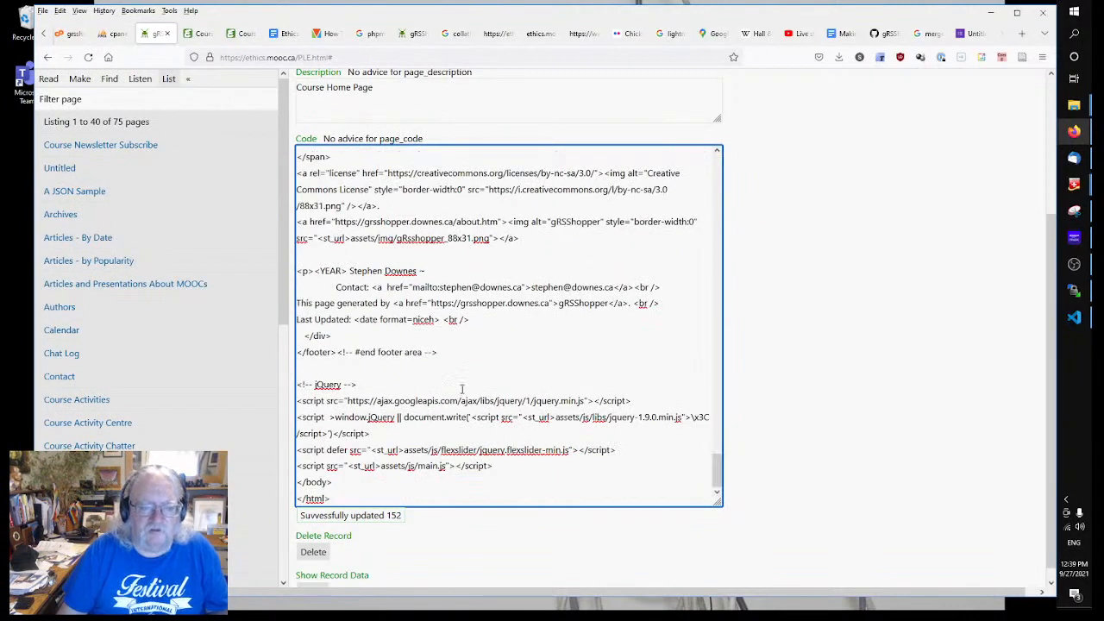
scroll(461, 389, "up", 6)
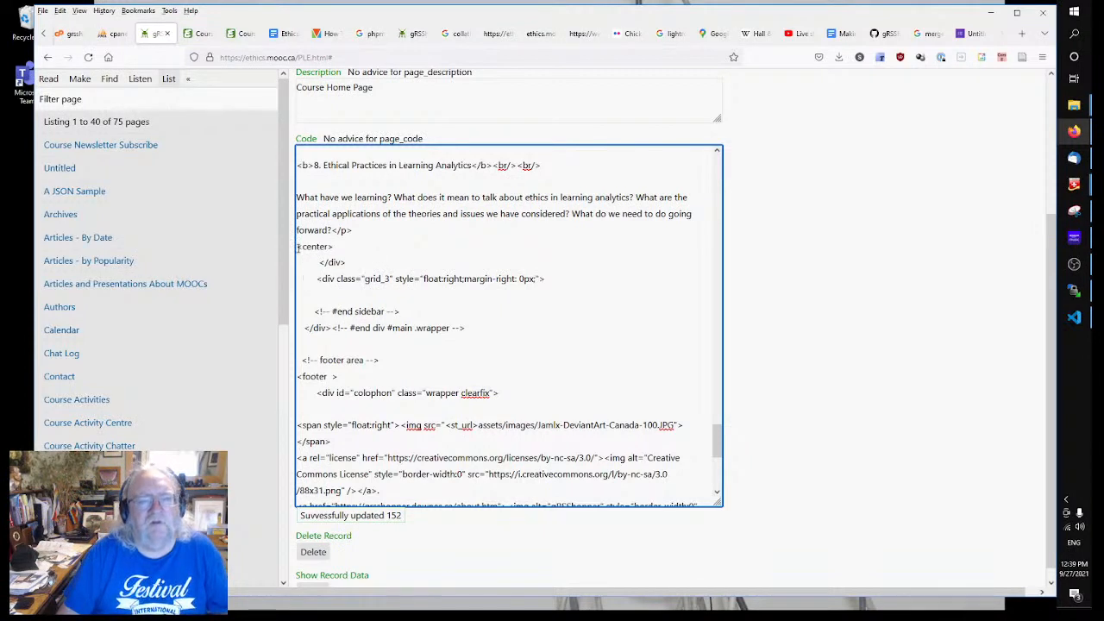
left_click_drag(298, 250, 627, 611)
key("ctrl+v")
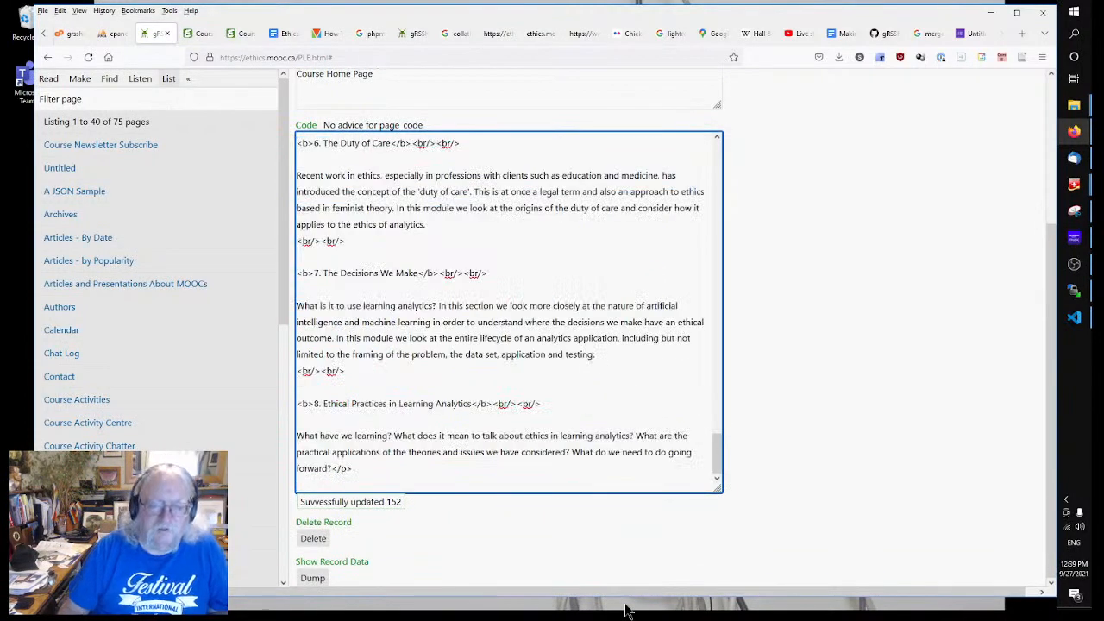
left_click_drag(720, 449, 719, 86)
scroll(509, 329, "down", 5)
scroll(509, 329, "down", 10)
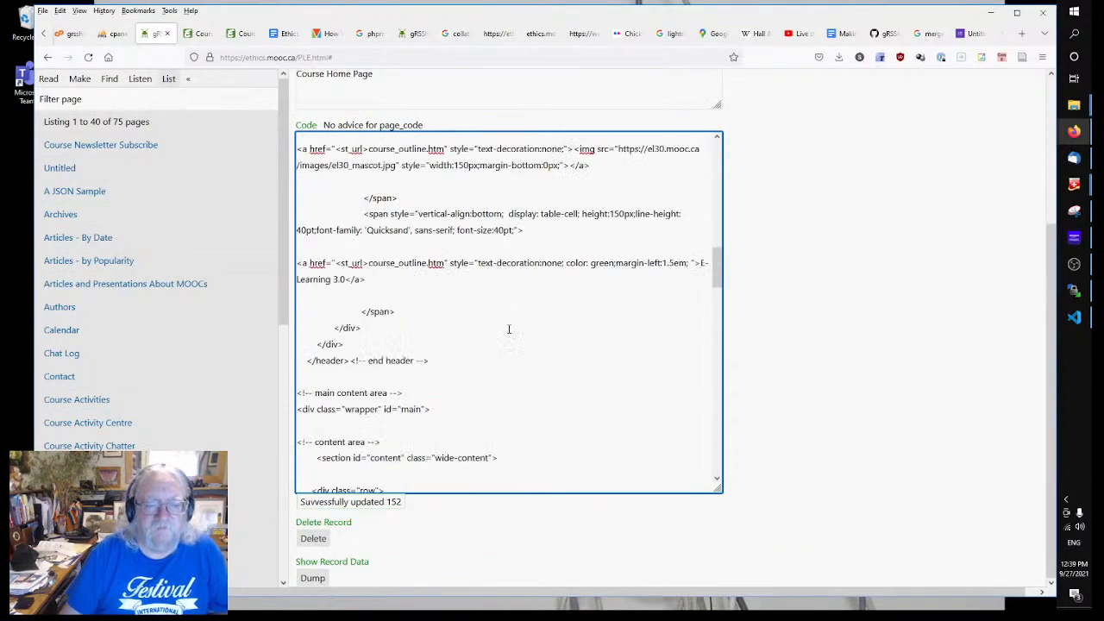
scroll(509, 329, "down", 3)
scroll(503, 333, "down", 3)
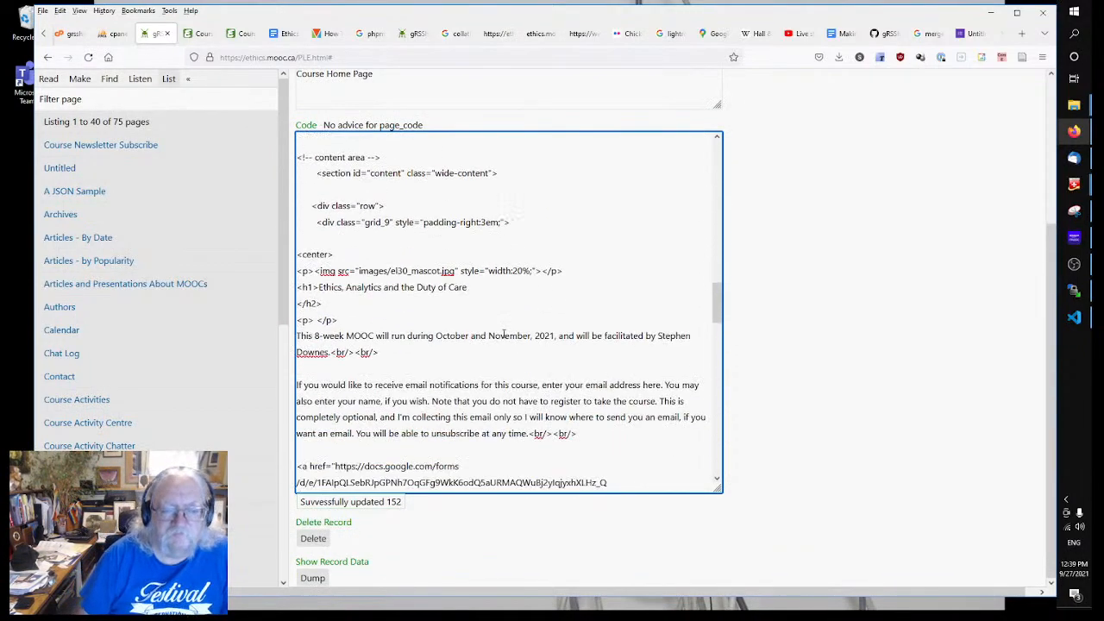
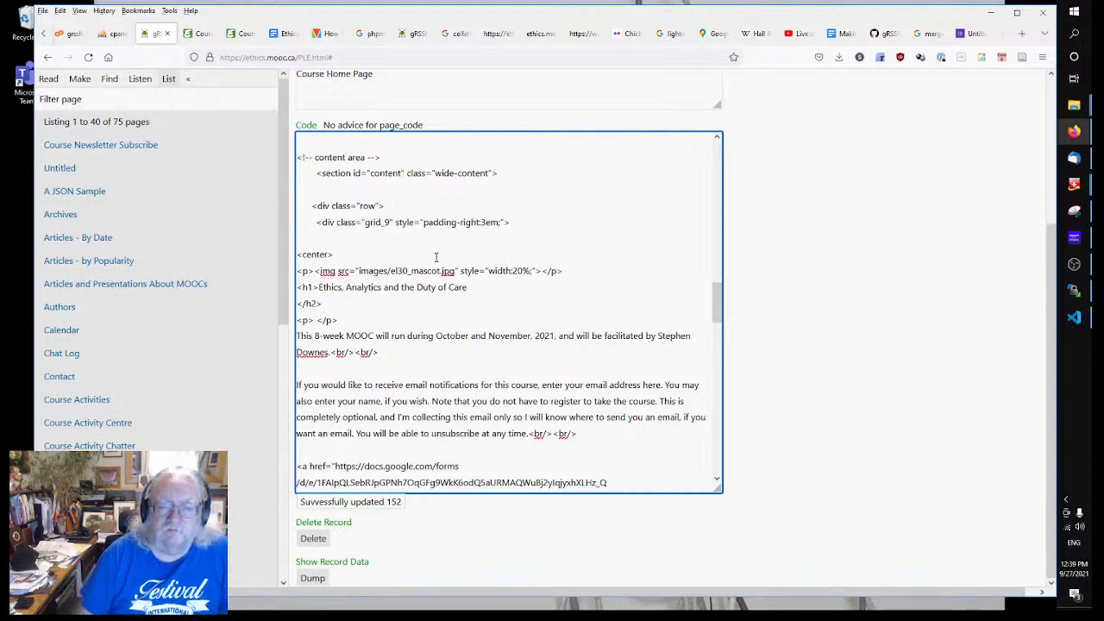
Step: Replace the Course Home Page code with the pasted content and set its header to page_header
key("ctrl+a")
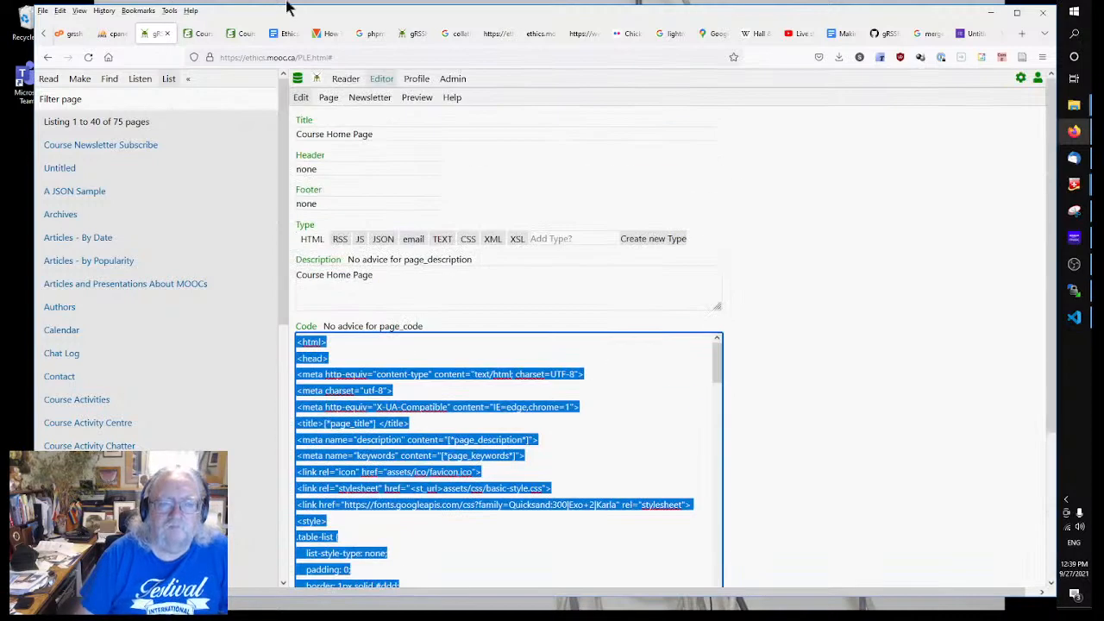
key("ctrl+v")
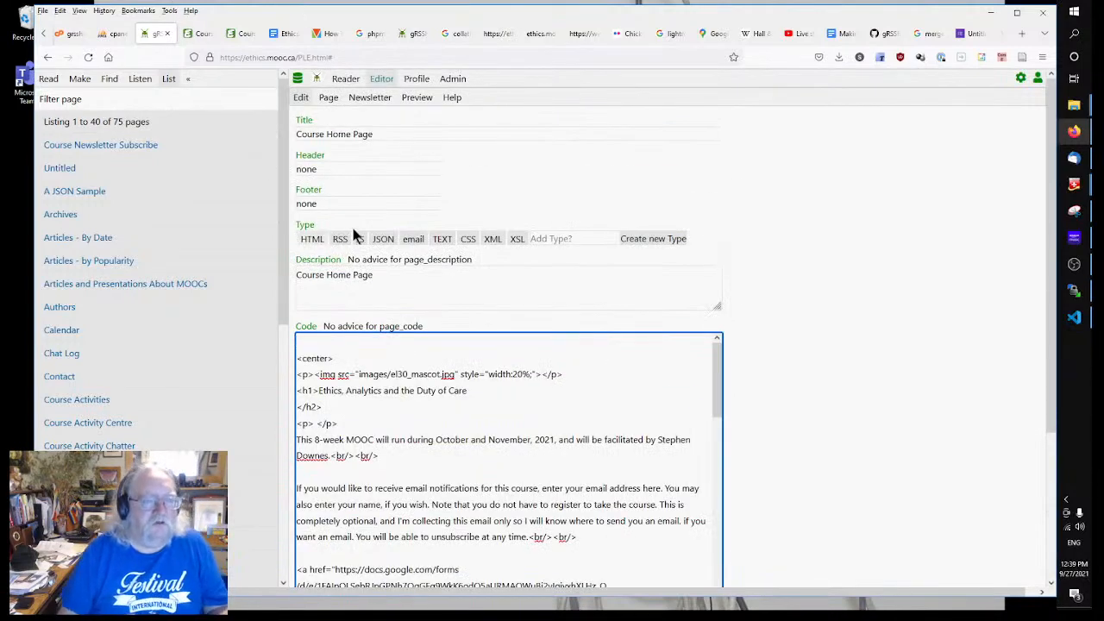
left_click(371, 170)
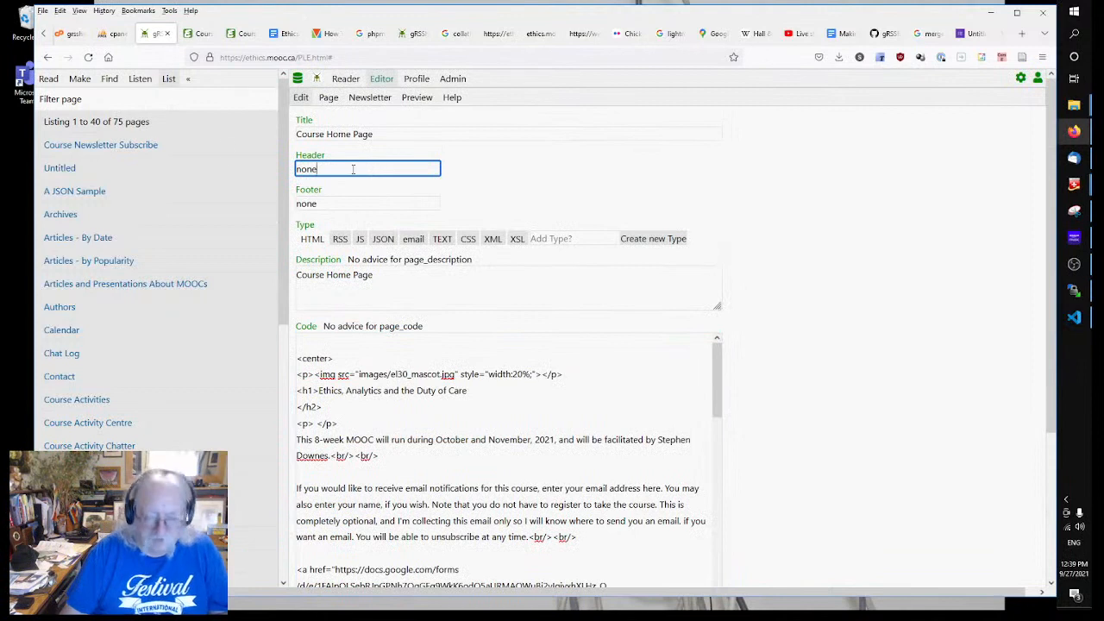
double_click(353, 169)
type("pa")
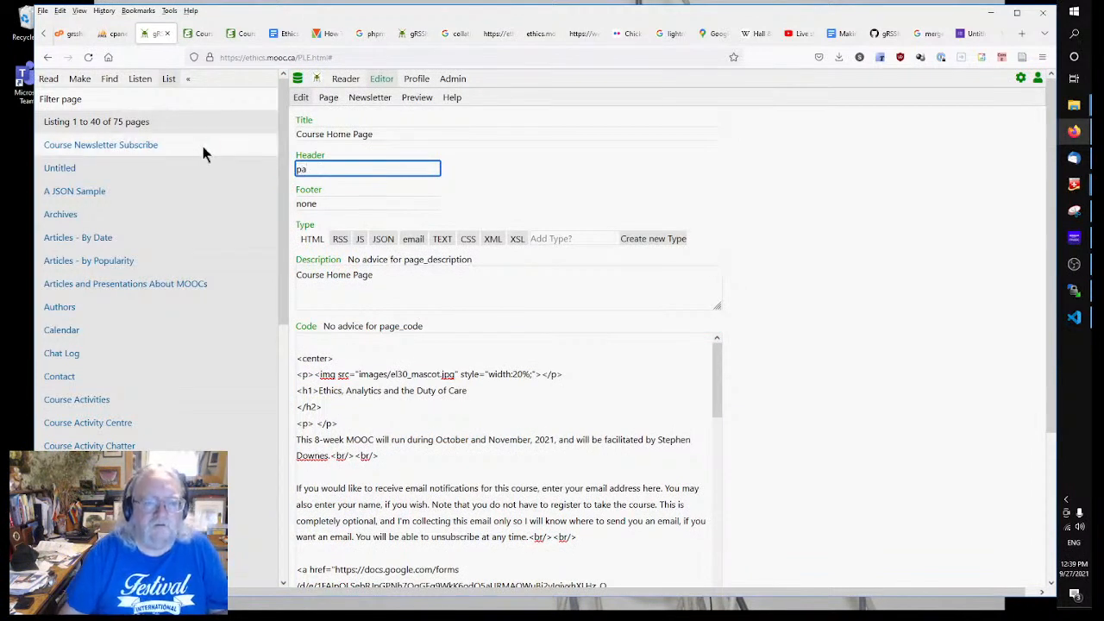
type("ge_header")
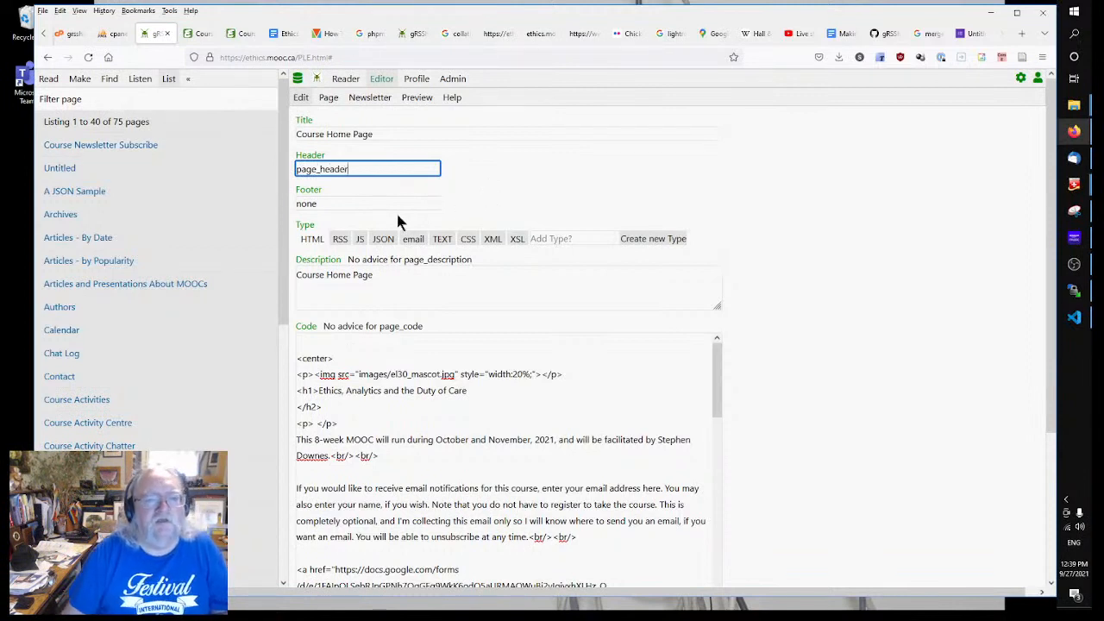
Step: Set the footer to page_footer and publish the Course Home Page
left_click(395, 204)
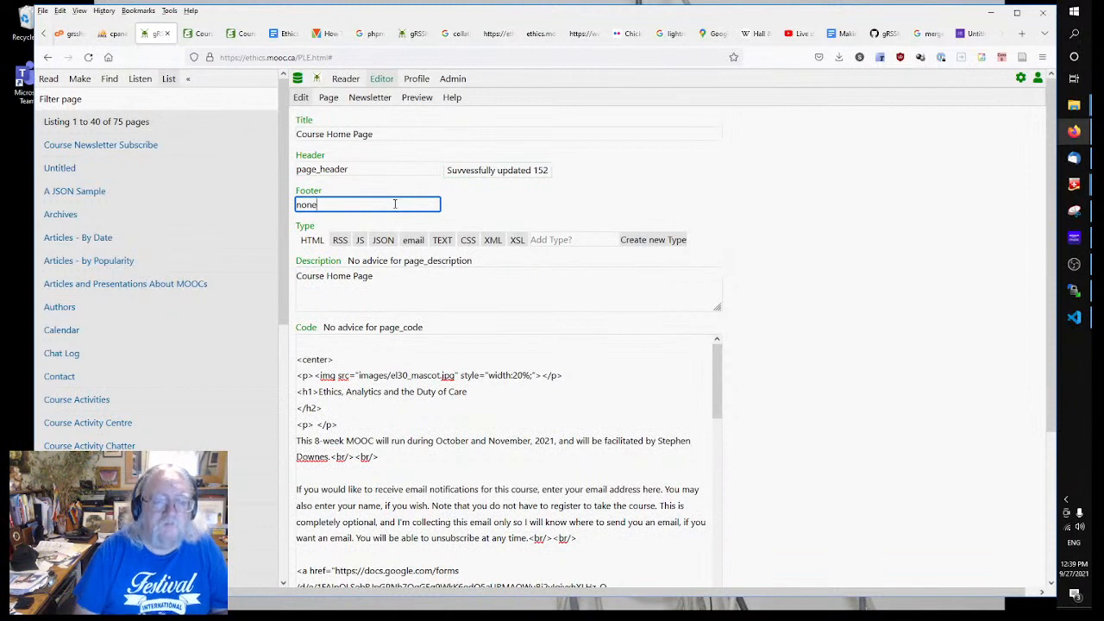
key("BackSpace")
key("BackSpace")
key("BackSpace")
key("BackSpace")
type("page")
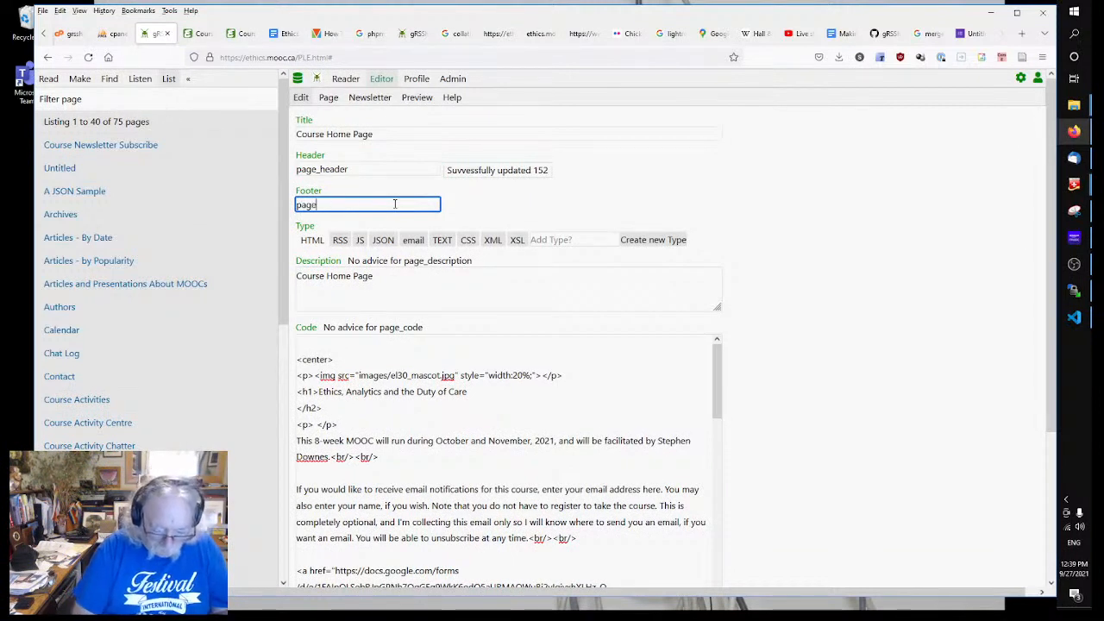
type("_footer")
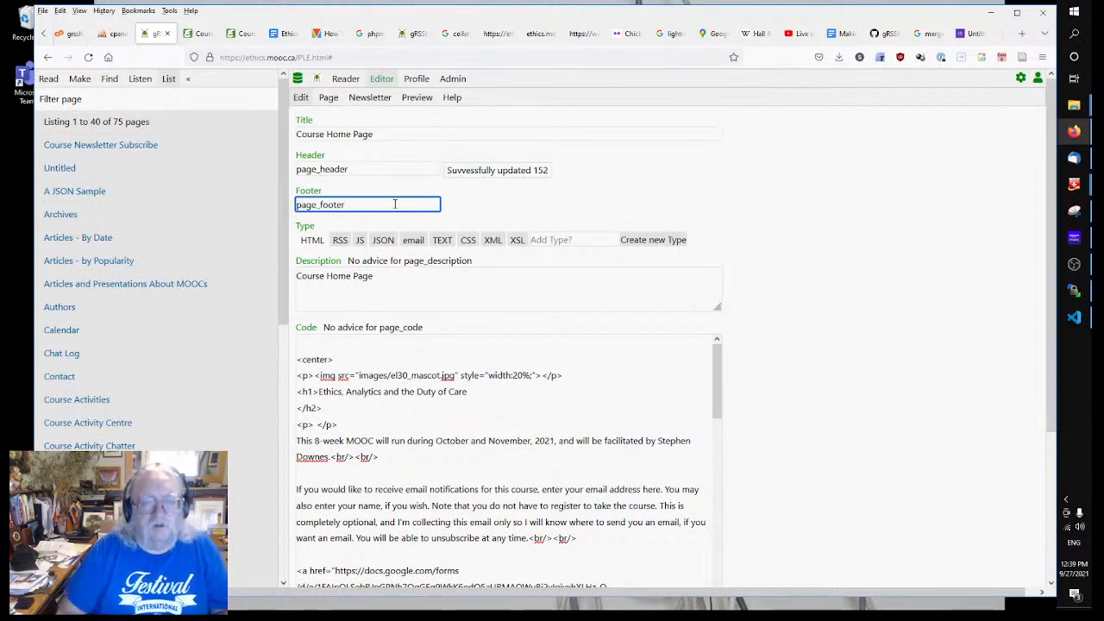
left_click(893, 355)
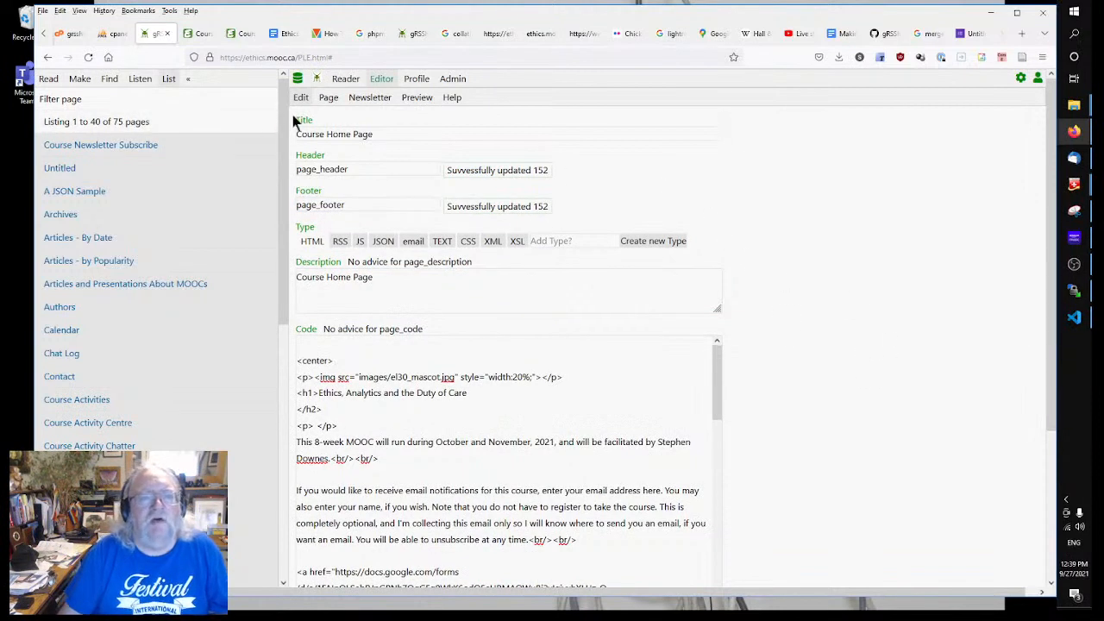
left_click(328, 97)
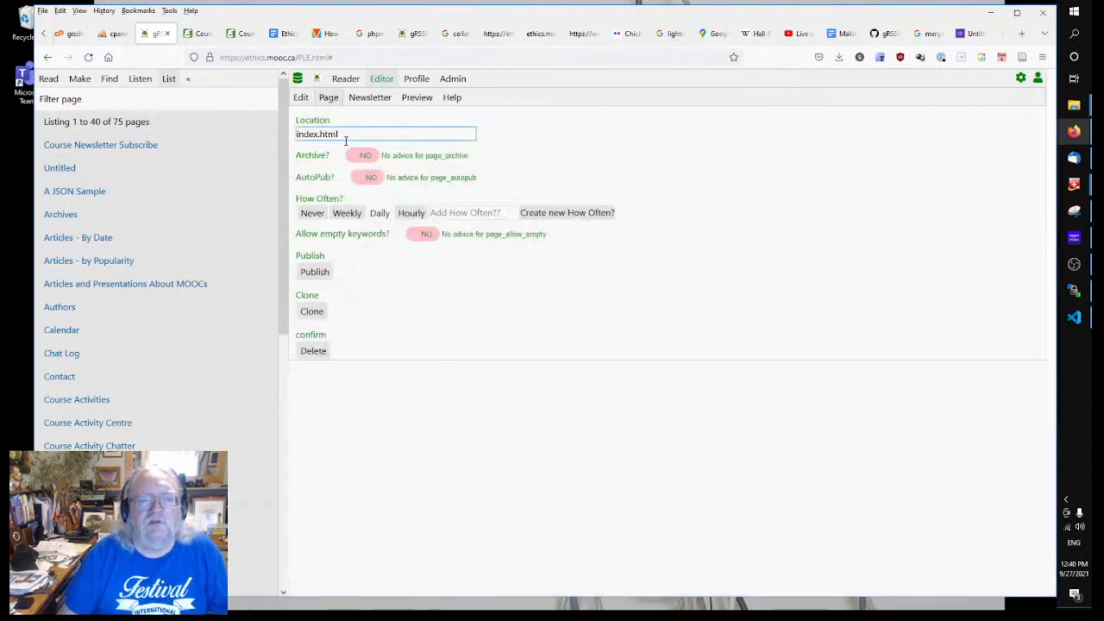
left_click(315, 272)
Step: Reload the published course outline page in Firefox
left_click(199, 34)
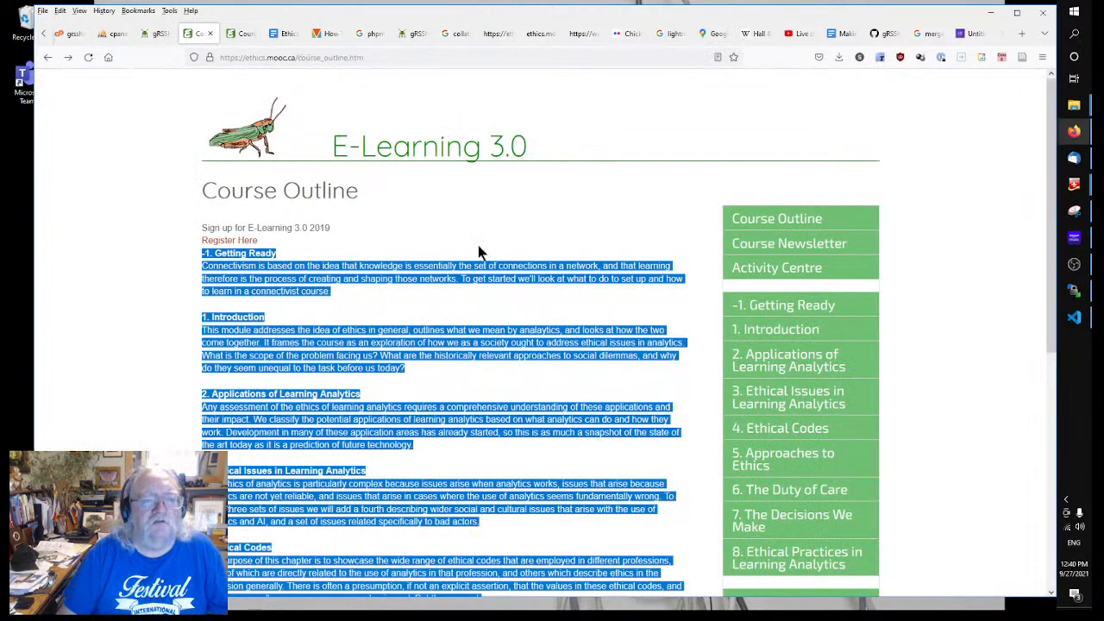
right_click(438, 199)
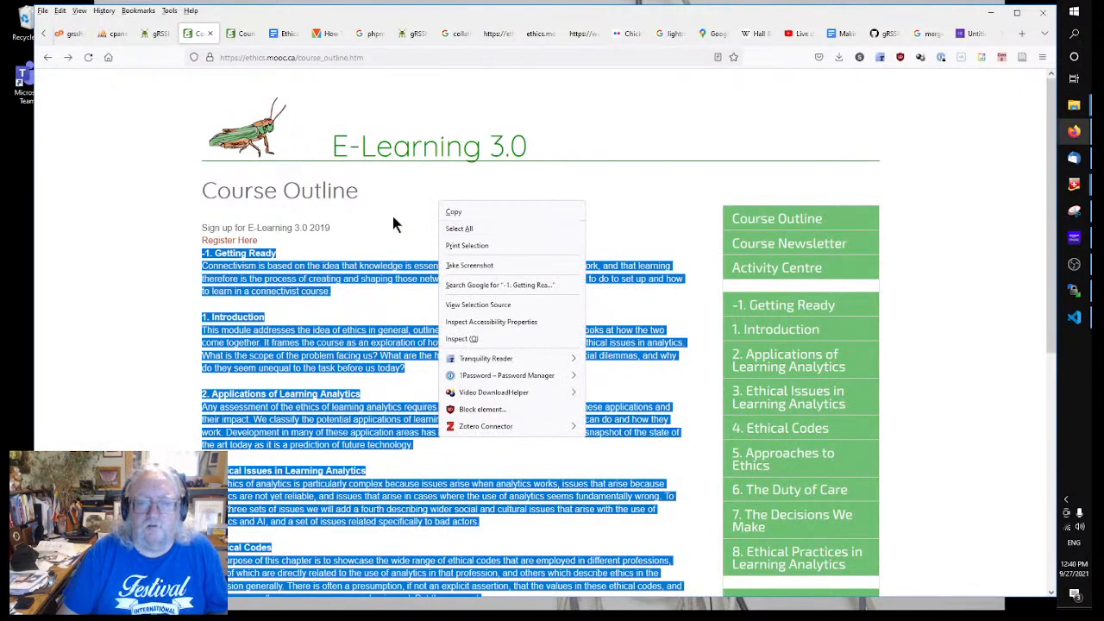
left_click(407, 219)
right_click(407, 216)
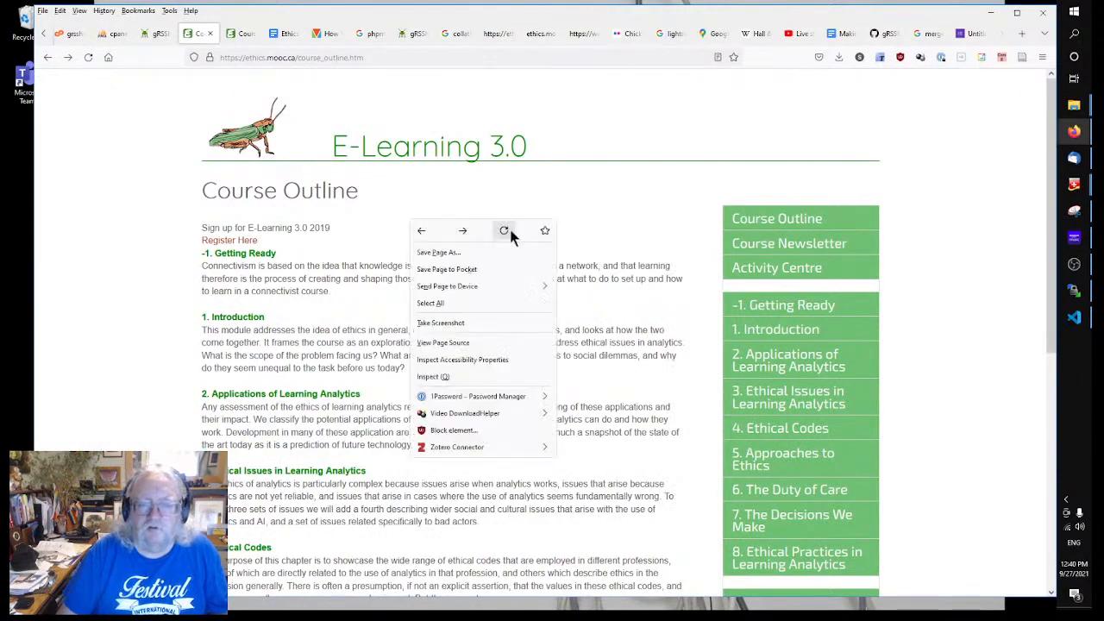
left_click(507, 227)
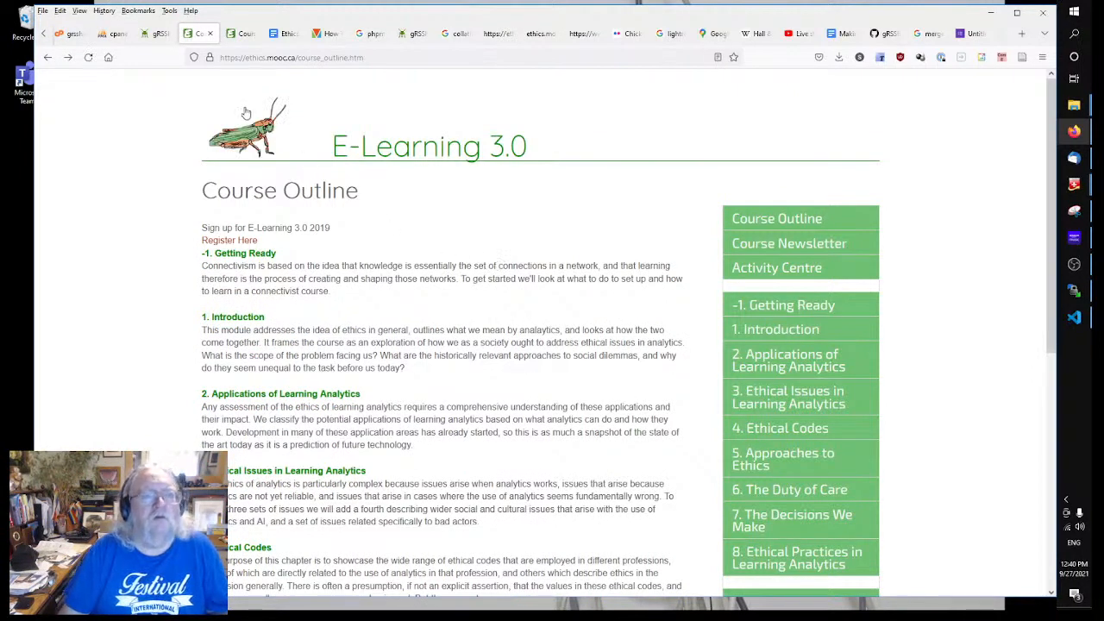
Step: Drop course_outline.htm from the address to load the ethics.mooc.ca home page, then reload it
left_click(297, 57)
left_click_drag(296, 57, 364, 57)
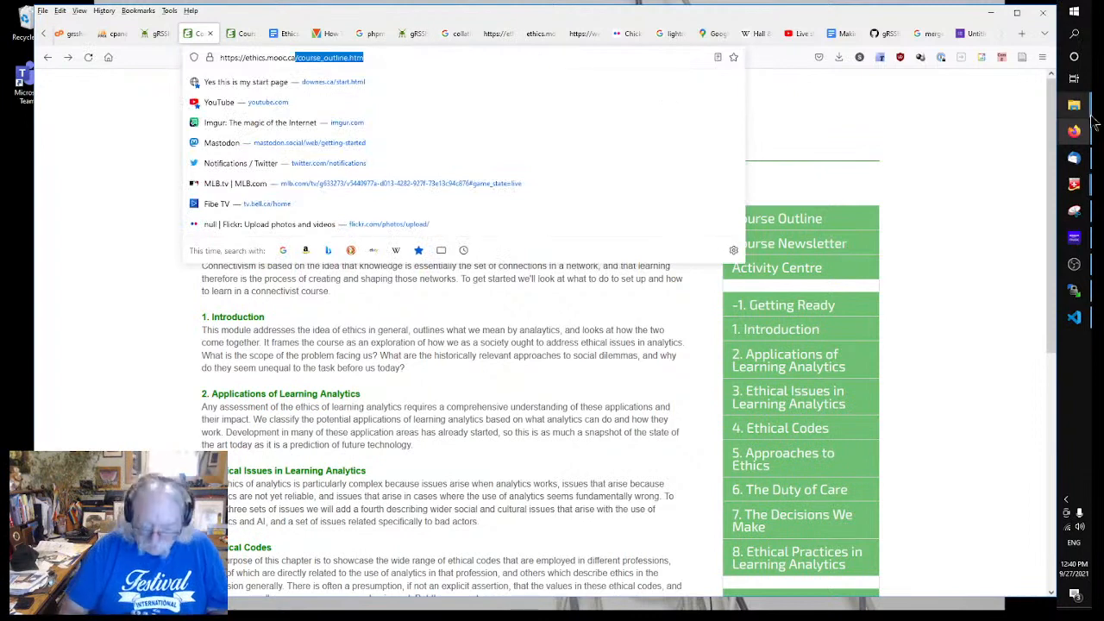
mouse_move(1092, 121)
key("BackSpace")
key("Return")
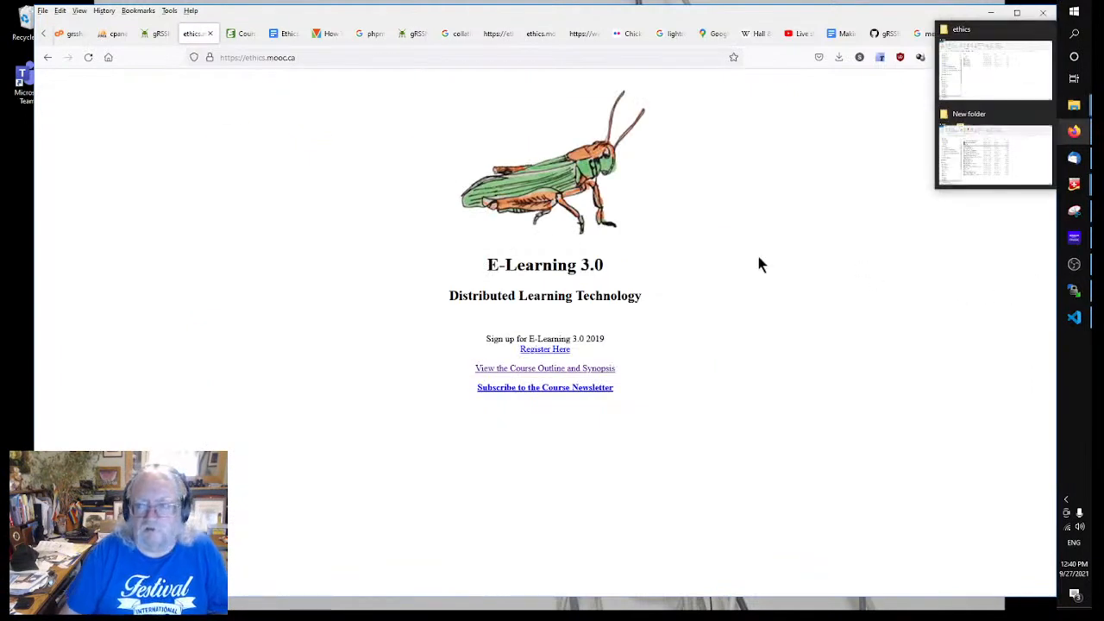
right_click(326, 210)
left_click(419, 218)
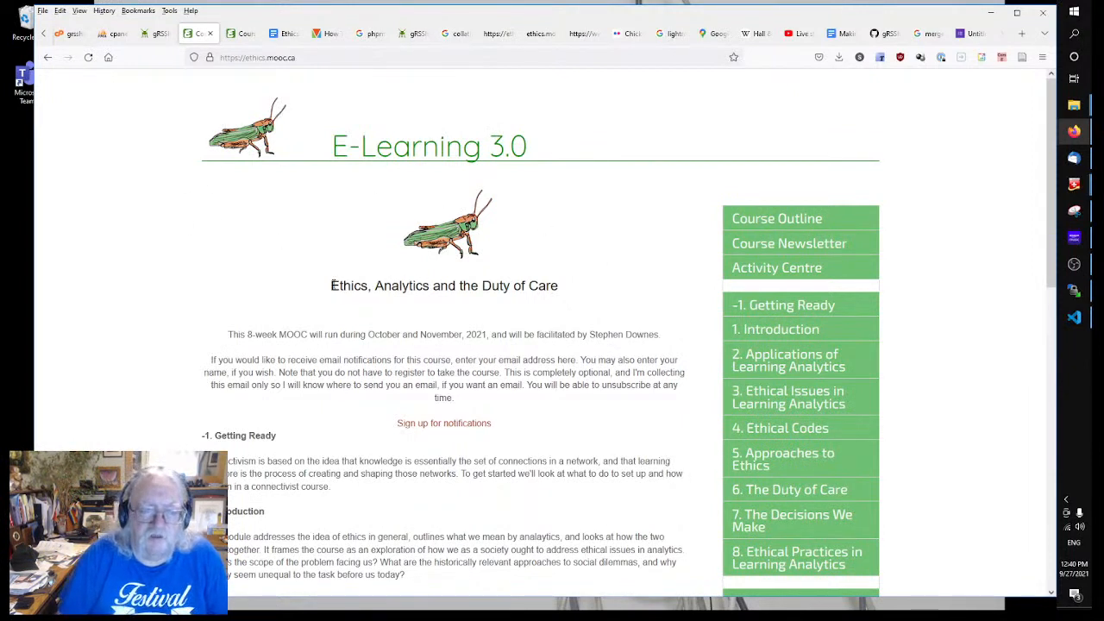
Step: Check the course title 'Ethics, Analytics and the Duty of Care' on the home page, then return to gRSShopper
left_click_drag(330, 286, 558, 287)
right_click(525, 286)
left_click(535, 301)
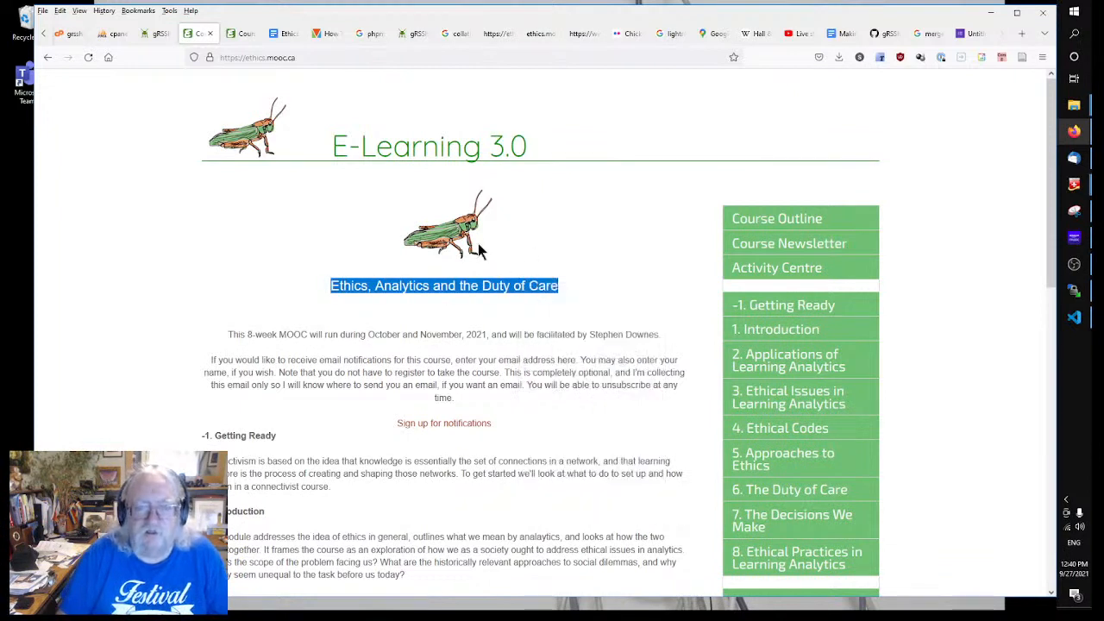
left_click(210, 227)
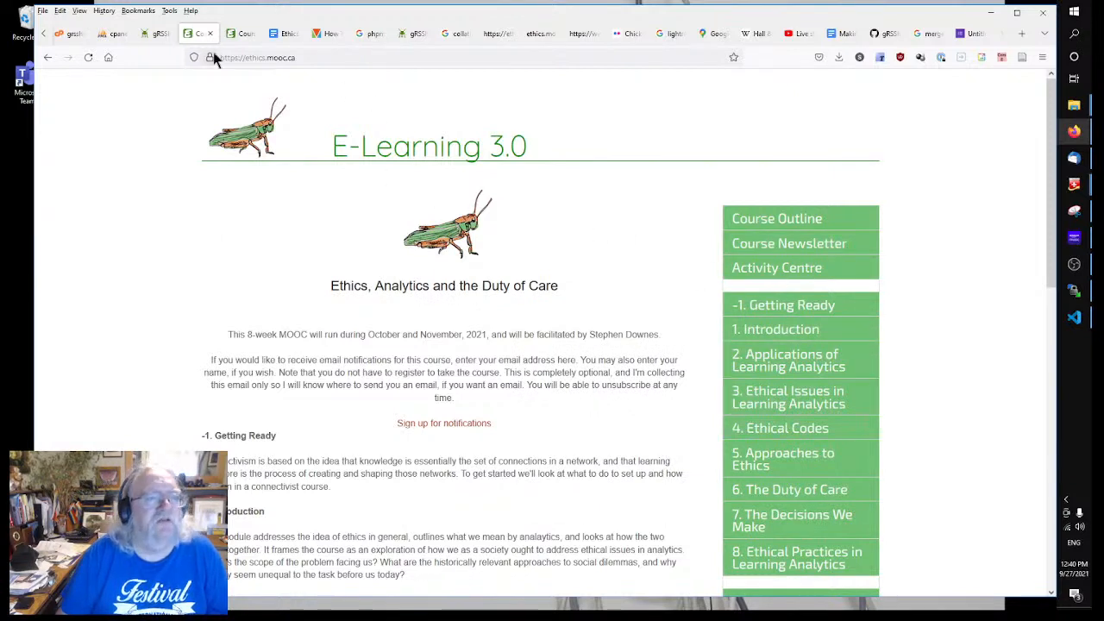
left_click(155, 35)
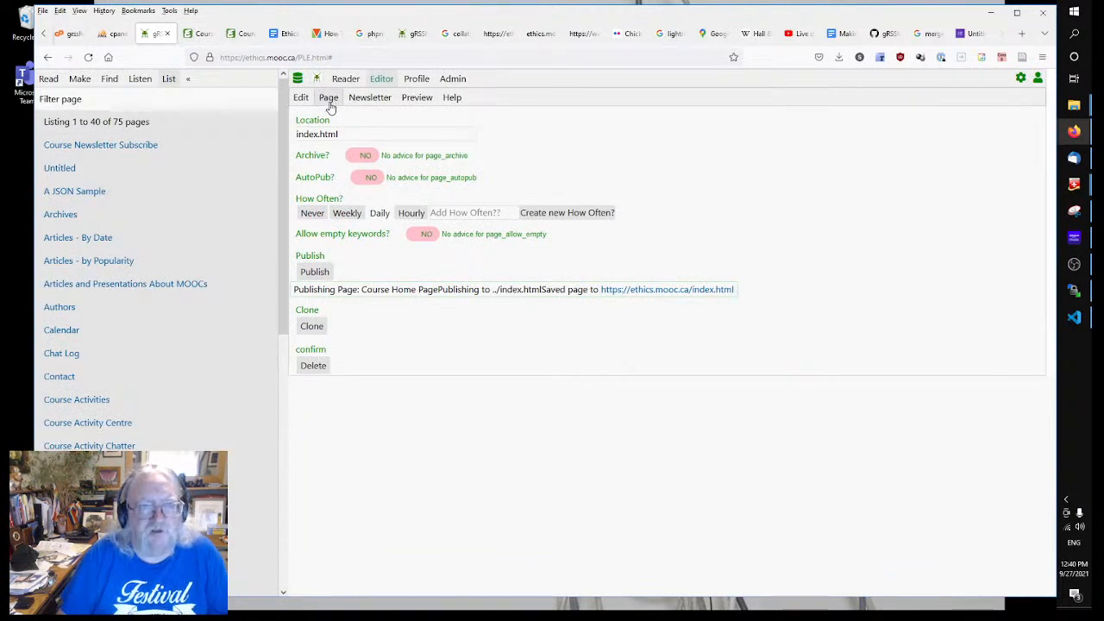
Step: Delete the <center> through <p> </p> mascot and title lines from the page code and save
left_click(295, 99)
left_click(381, 394)
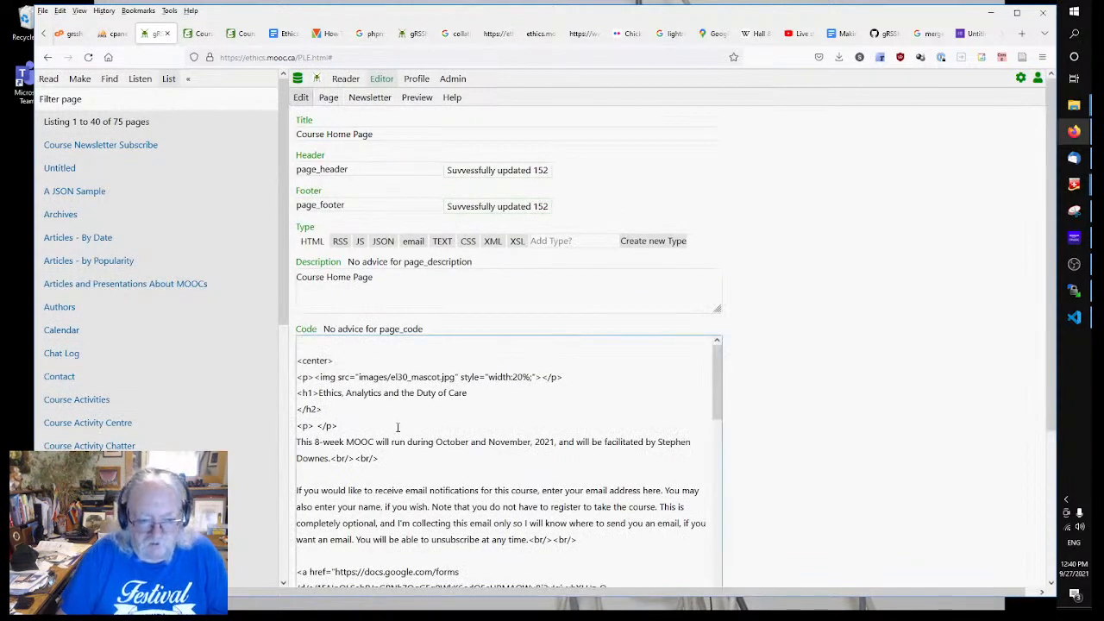
left_click(398, 427)
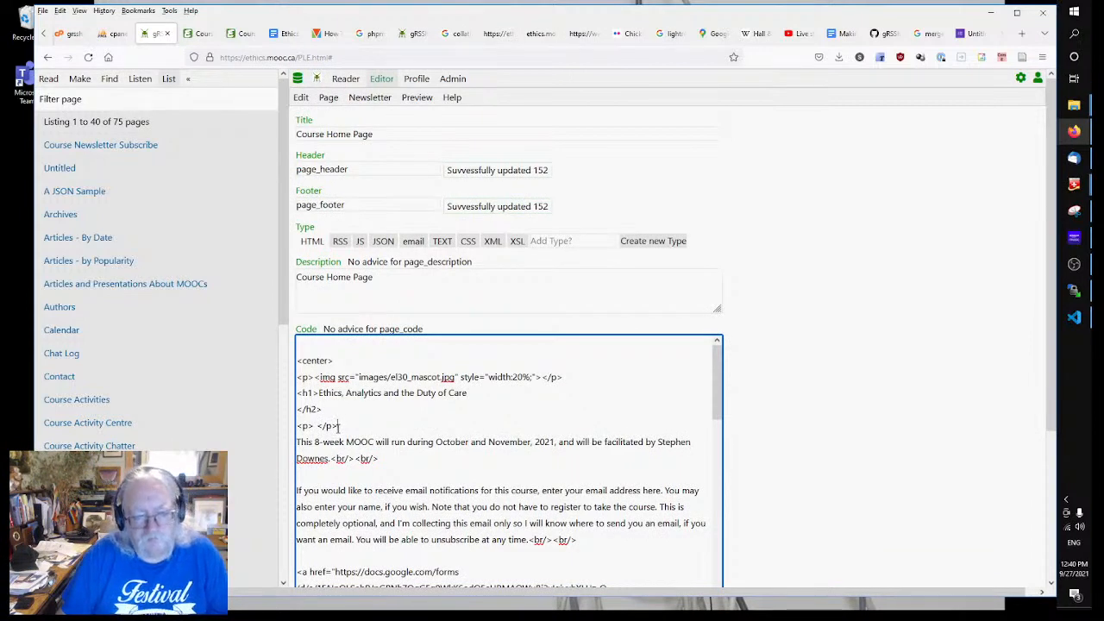
left_click_drag(339, 428, 274, 321)
key("Delete")
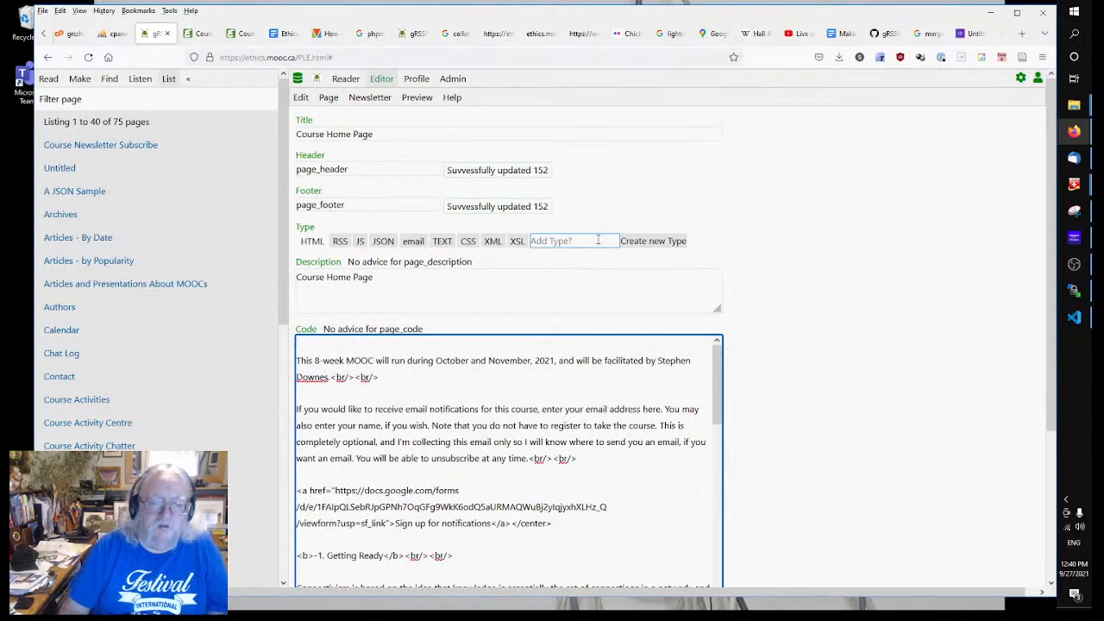
key("Delete")
left_click(934, 405)
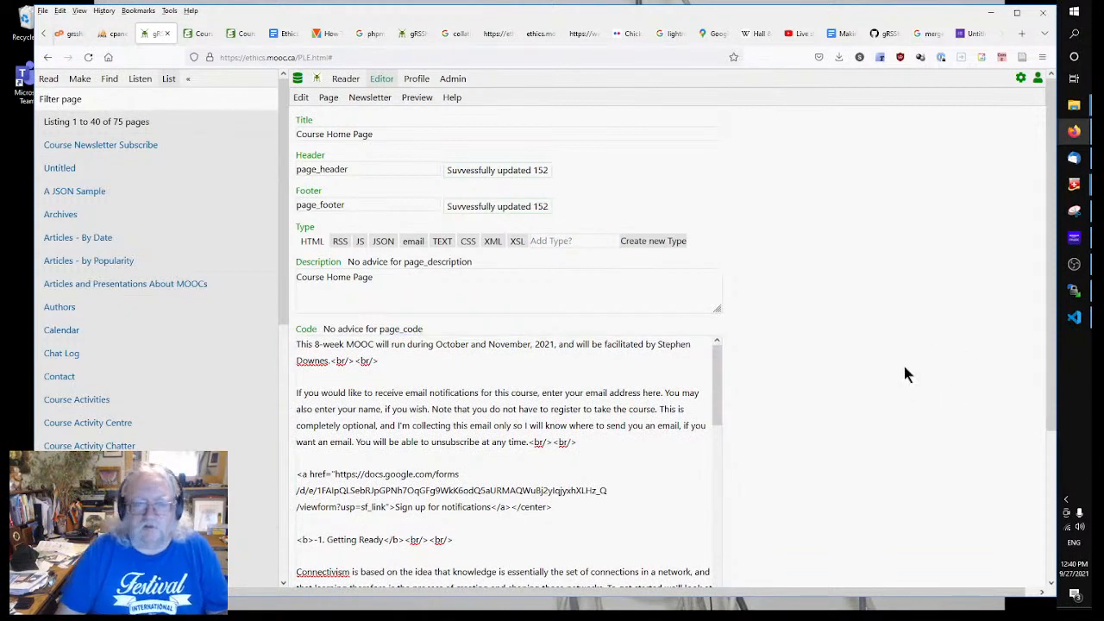
Step: Show the list of all templates from the Make menu
left_click(80, 79)
scroll(157, 377, "down", 3)
scroll(157, 385, "down", 3)
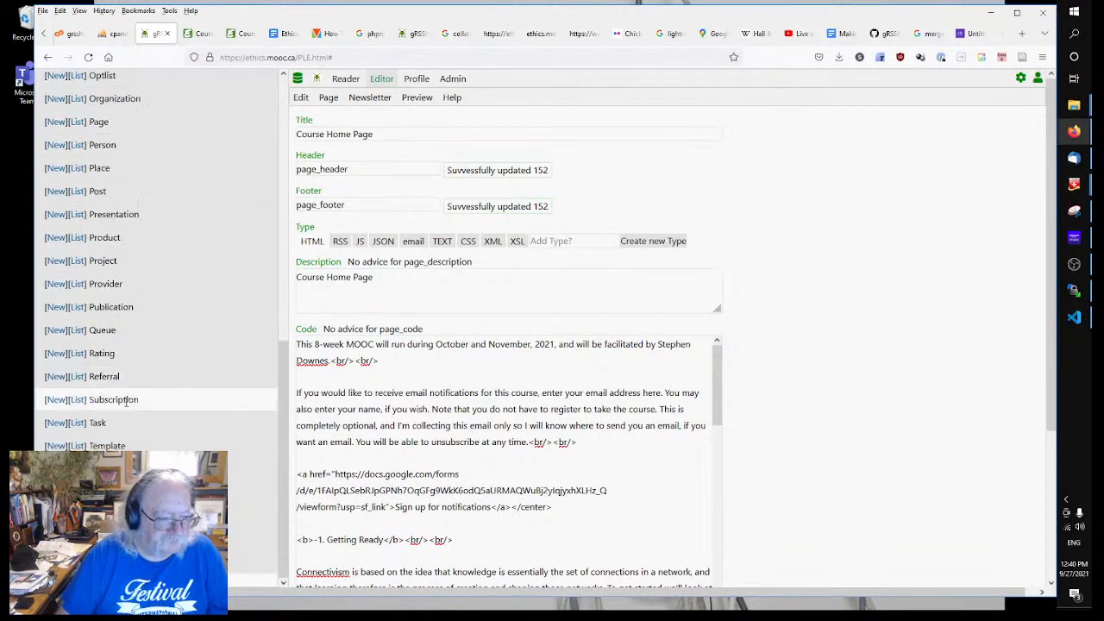
left_click(78, 446)
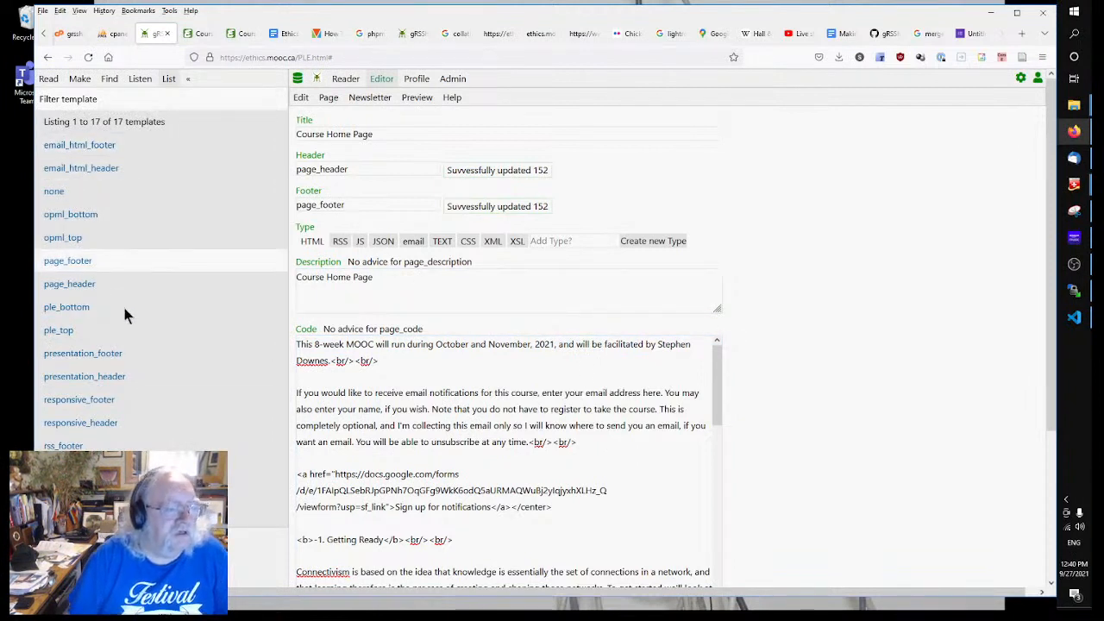
Step: Open the page_header template and scroll through its HTML
left_click(73, 288)
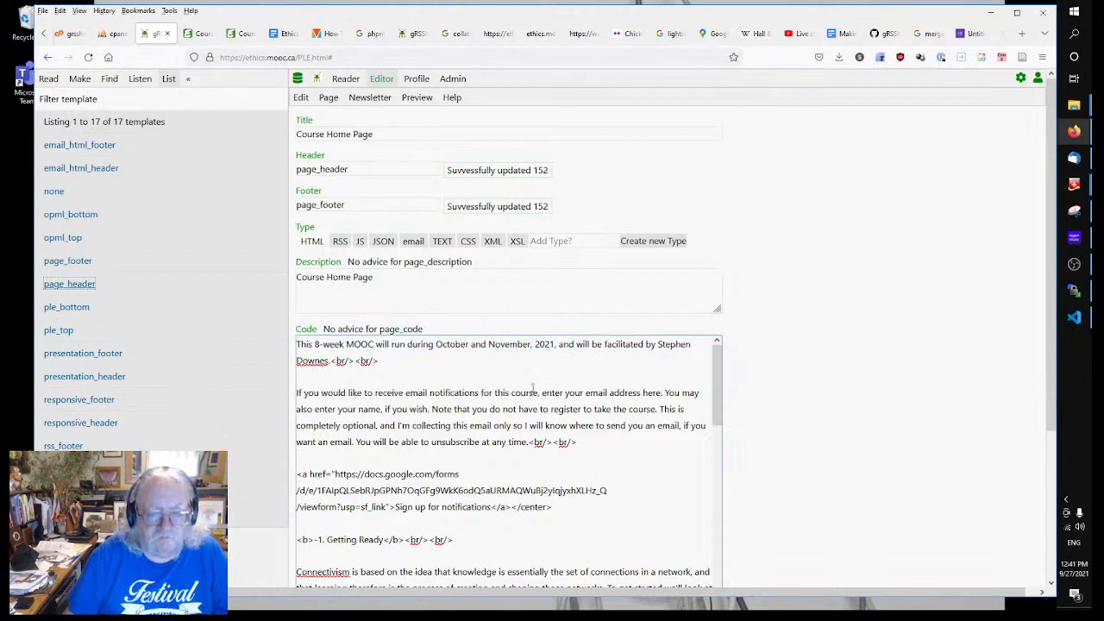
scroll(486, 353, "down", 5)
scroll(486, 343, "down", 10)
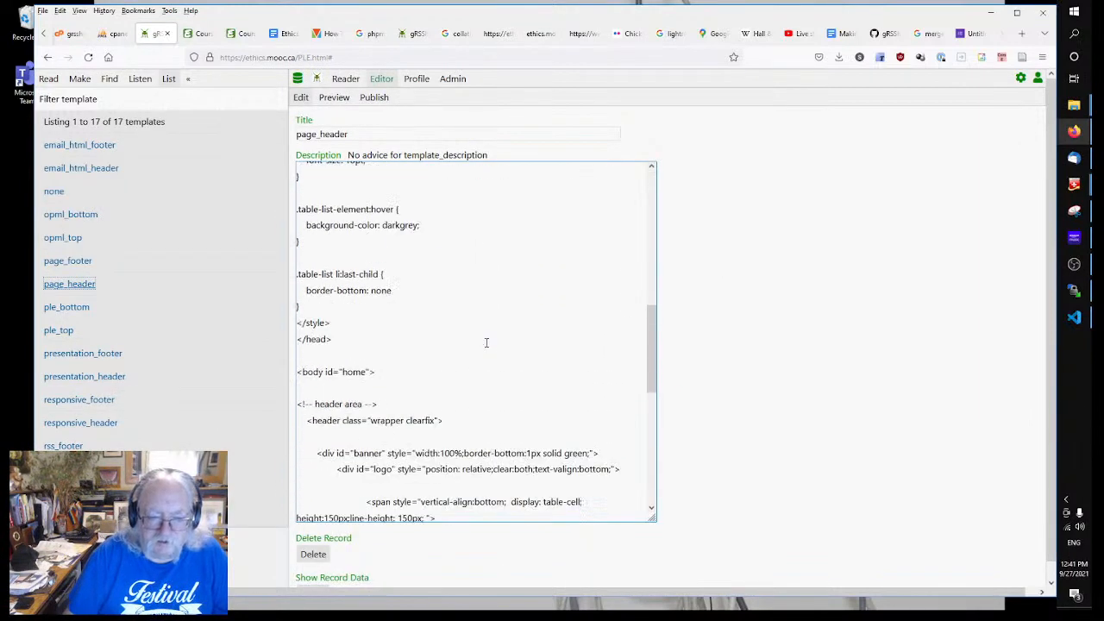
scroll(498, 366, "down", 1)
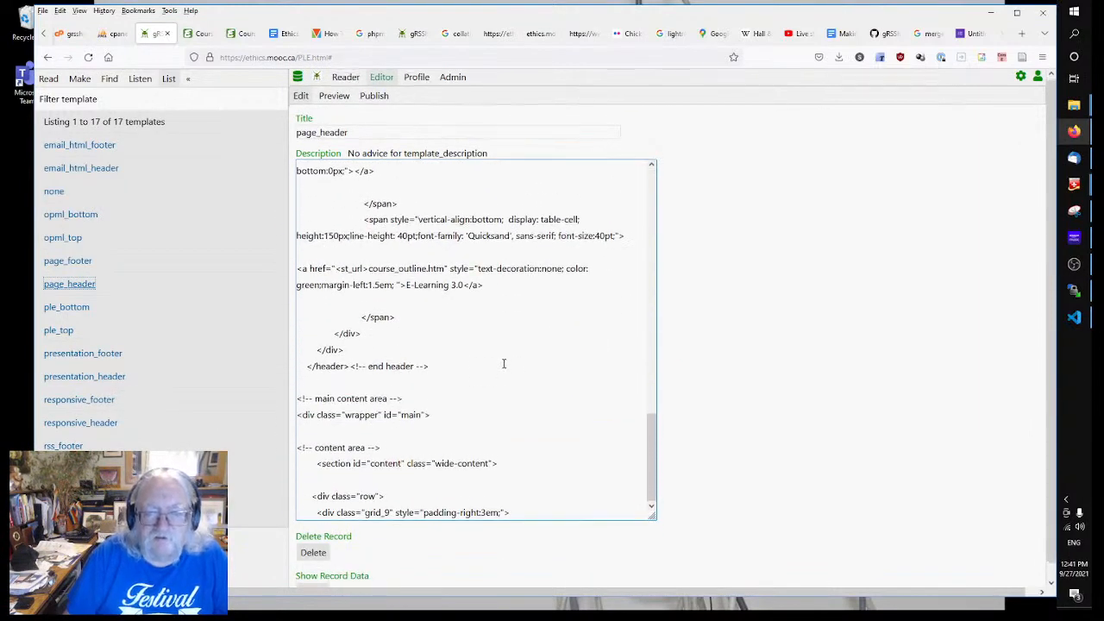
scroll(505, 347, "up", 7)
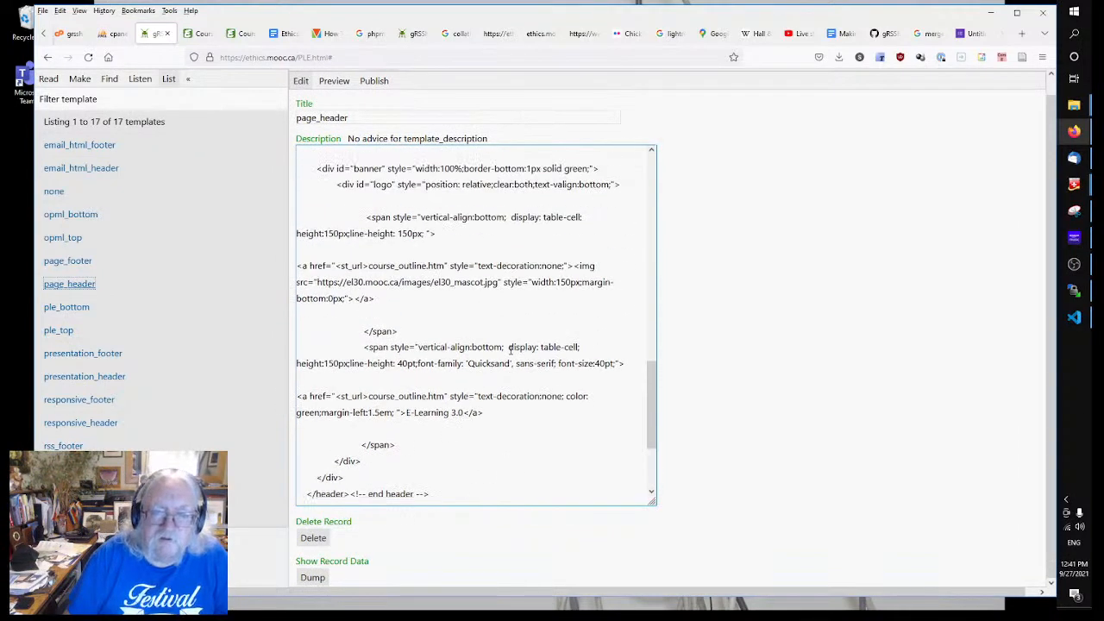
scroll(498, 342, "up", 8)
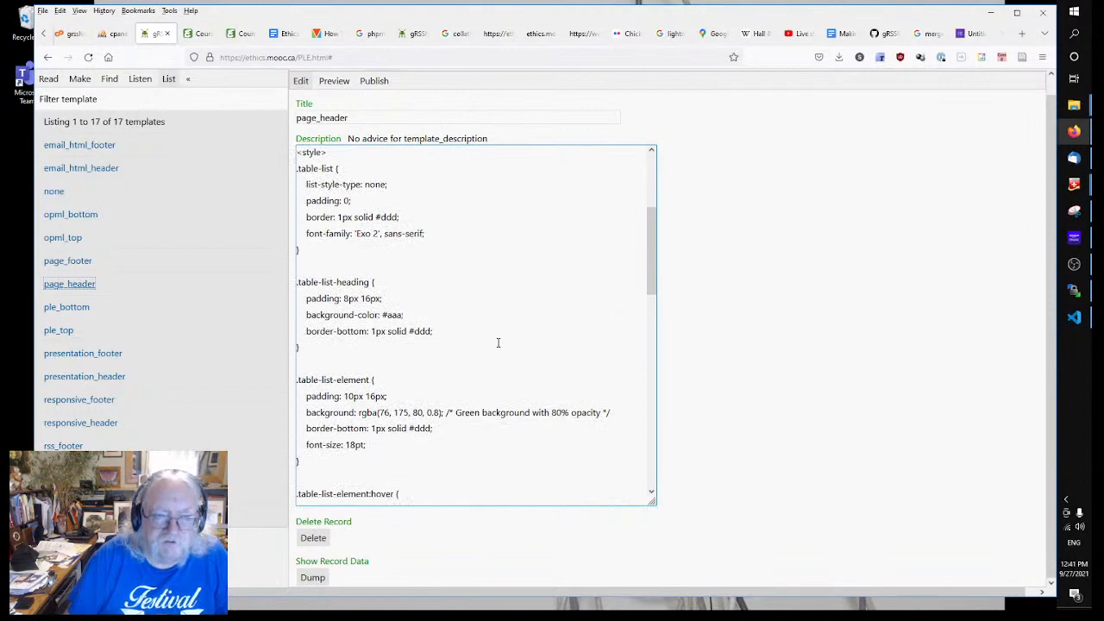
scroll(497, 343, "up", 5)
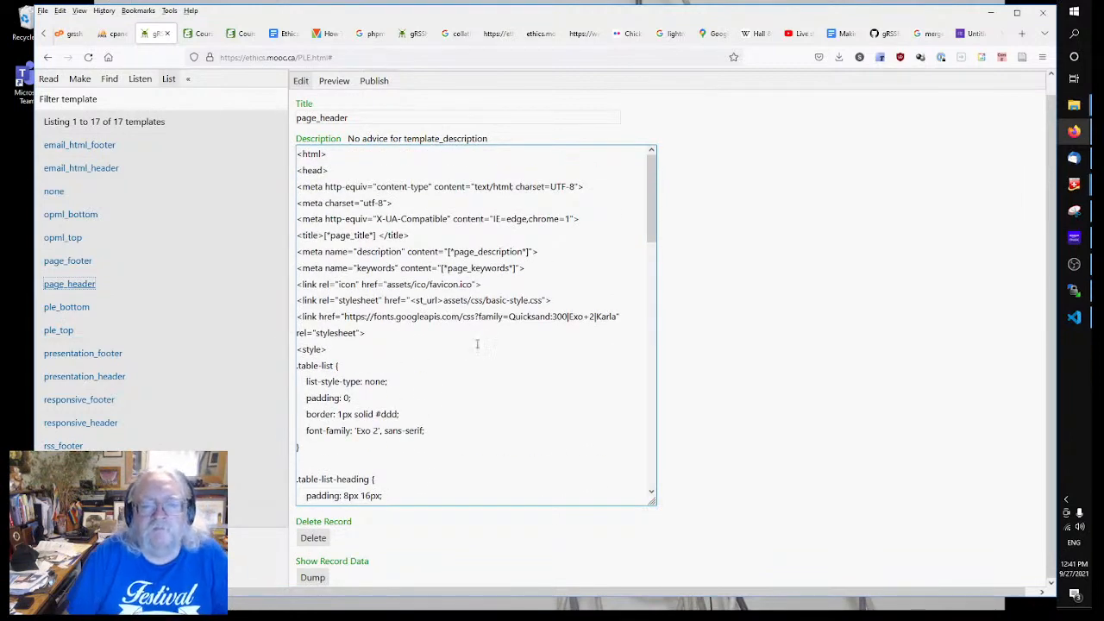
Step: Review the header markup around the logo span line, then bring up the Google Forms sign-up form
left_click(469, 347)
scroll(469, 346, "down", 12)
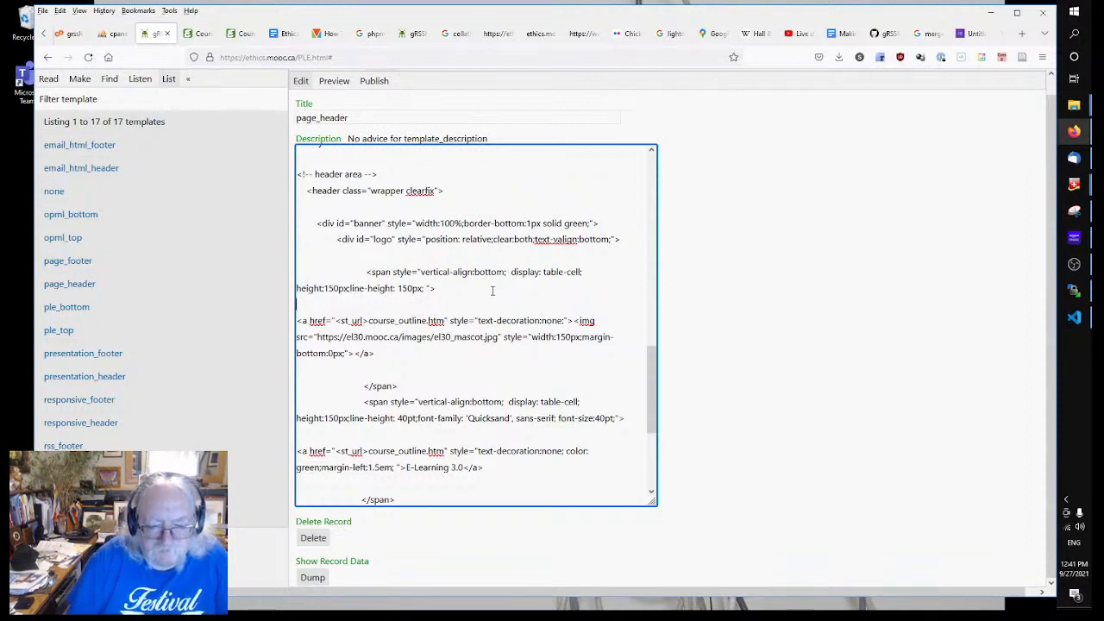
scroll(493, 291, "down", 3)
scroll(493, 291, "down", 1)
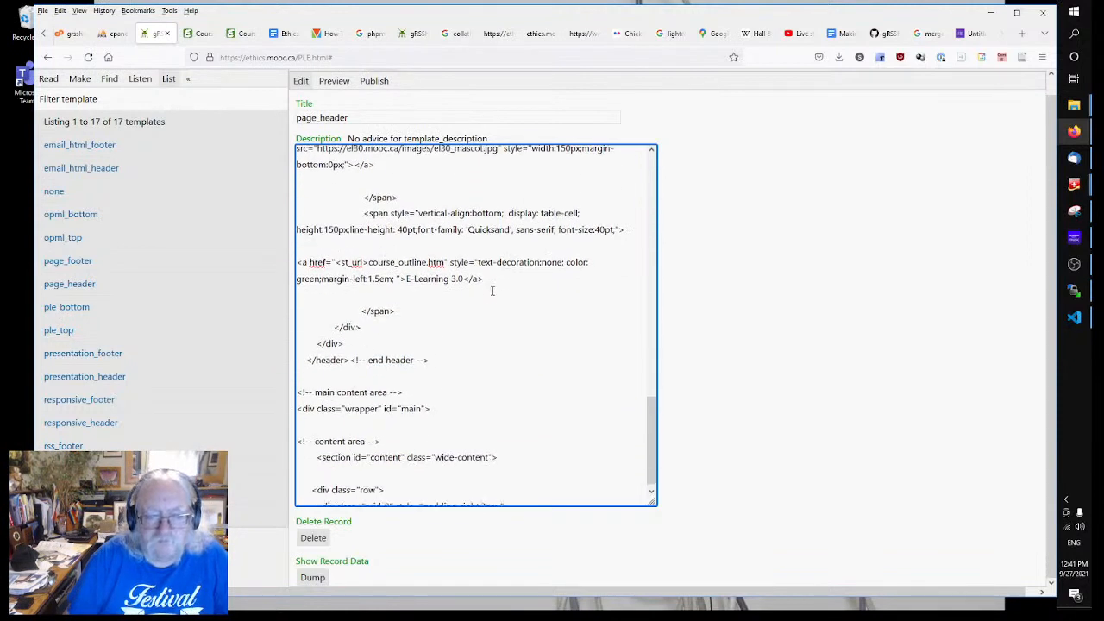
scroll(520, 299, "up", 3)
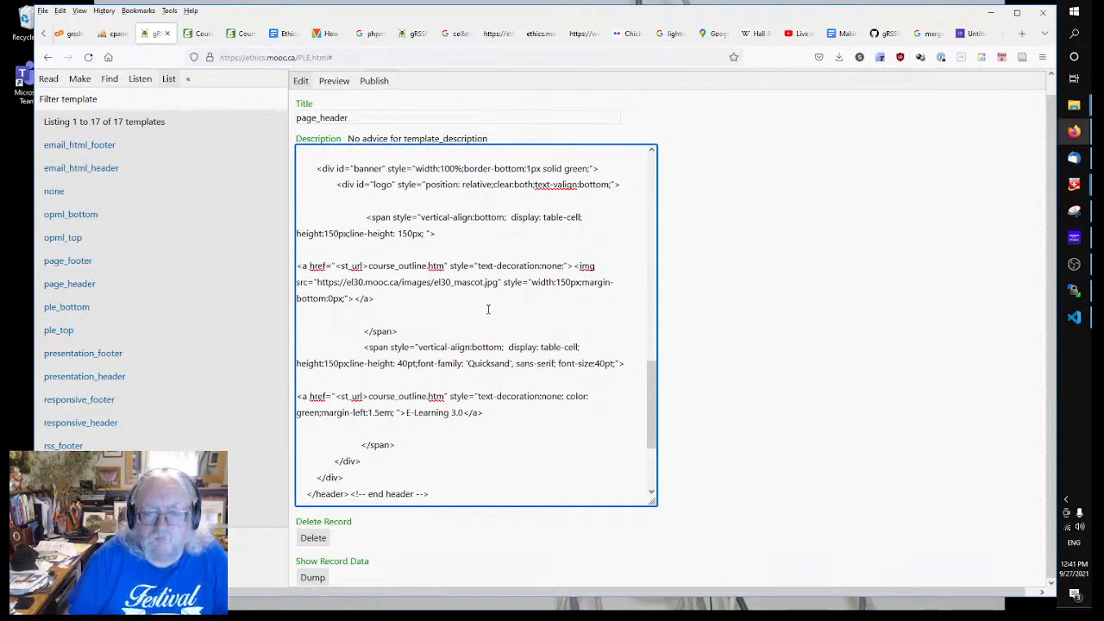
scroll(484, 308, "down", 3)
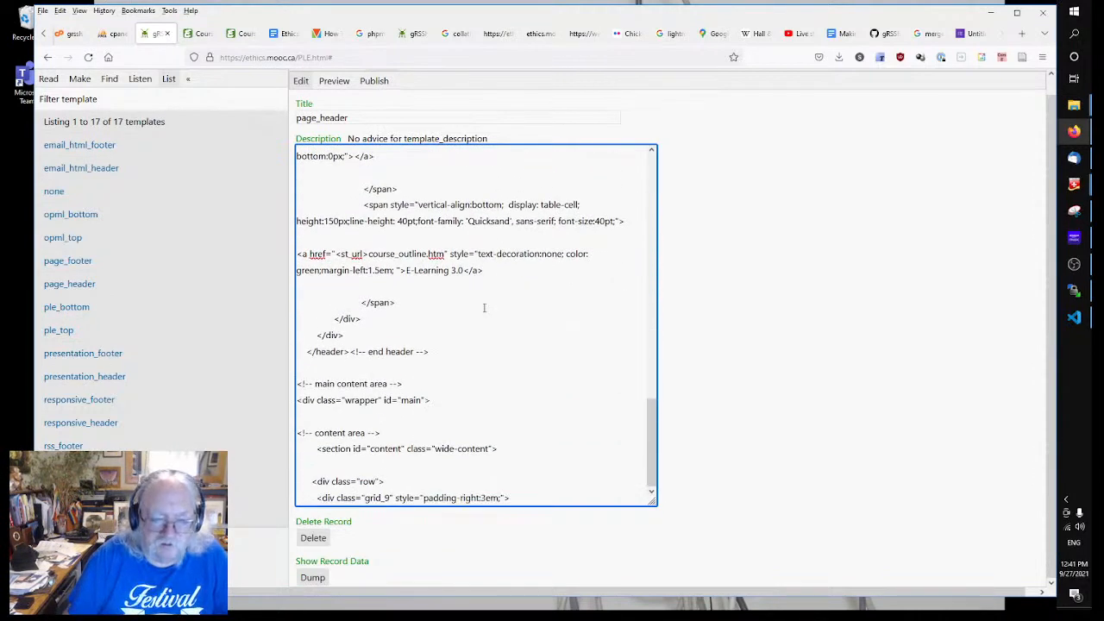
scroll(470, 371, "up", 5)
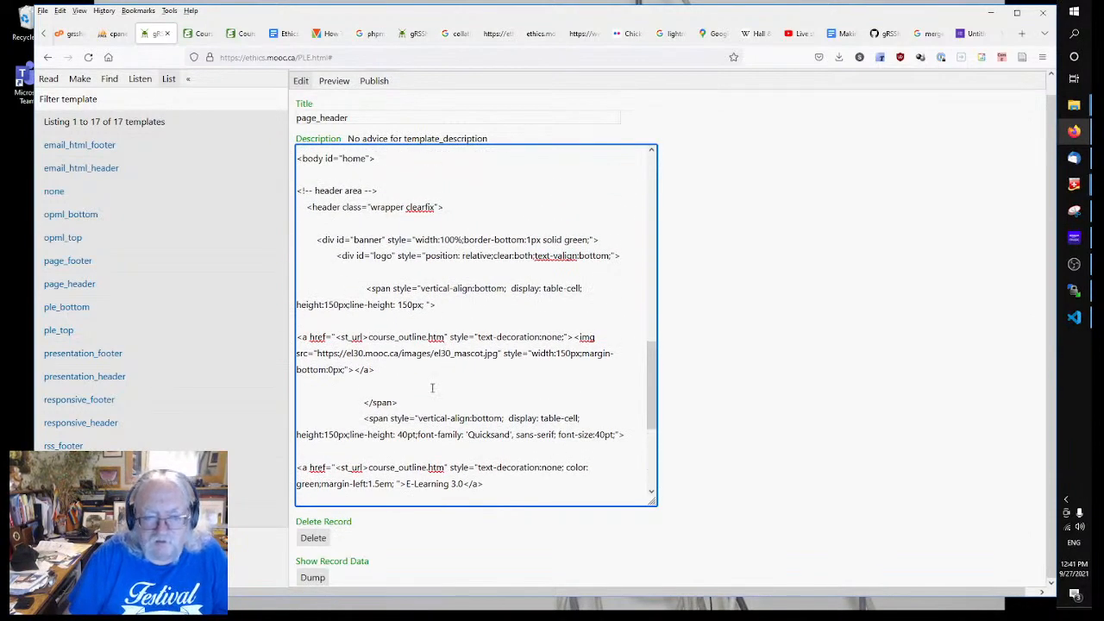
scroll(432, 389, "up", 2)
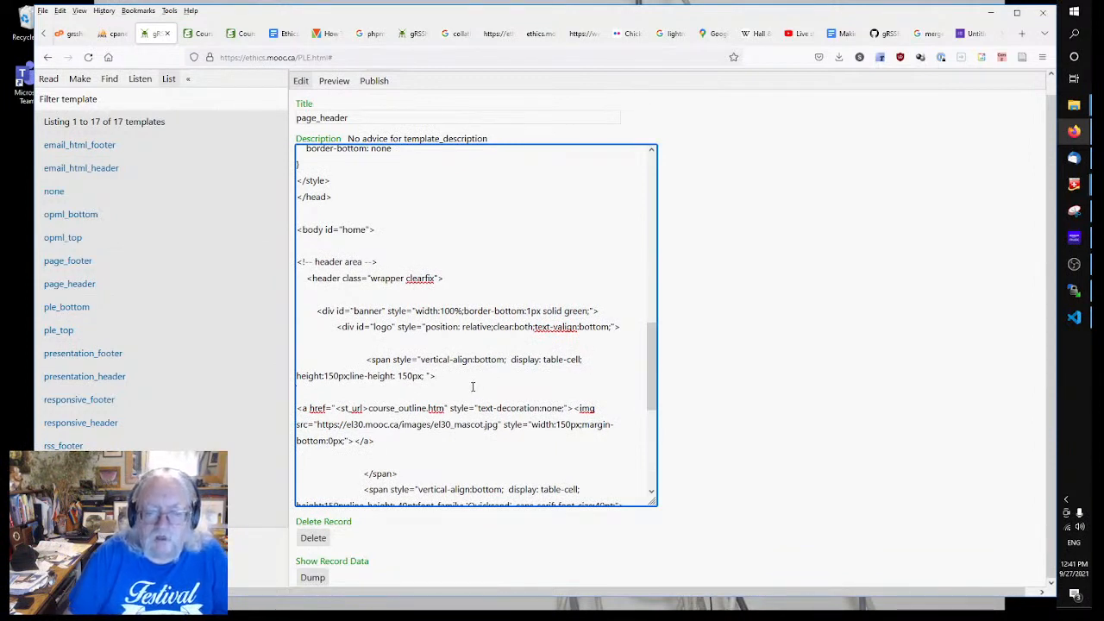
scroll(473, 386, "down", 7)
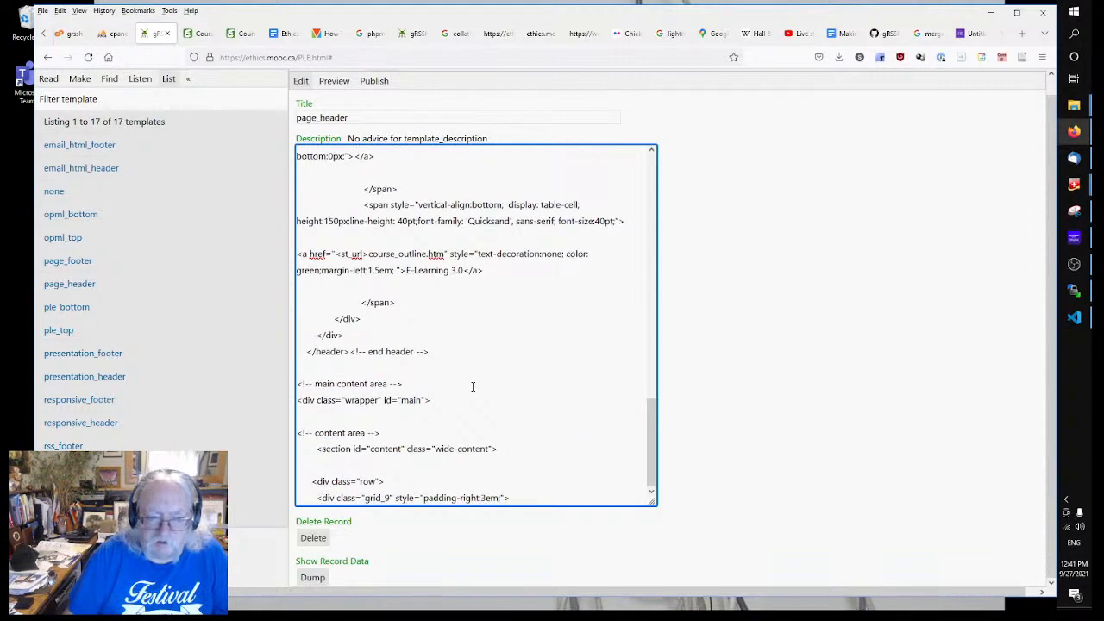
scroll(473, 387, "up", 5)
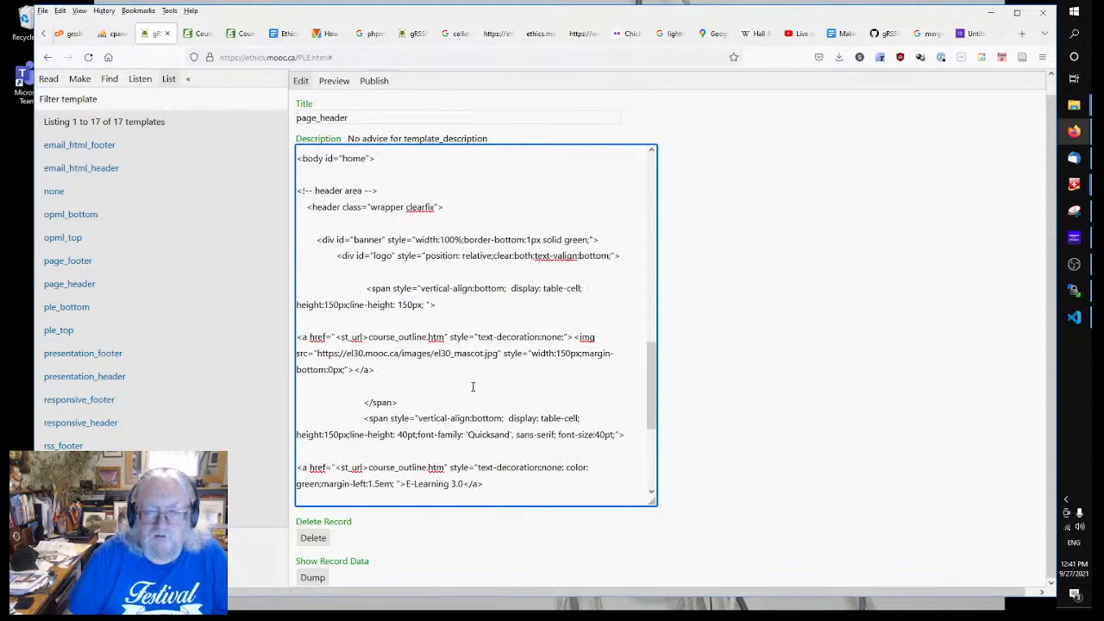
scroll(473, 386, "up", 18)
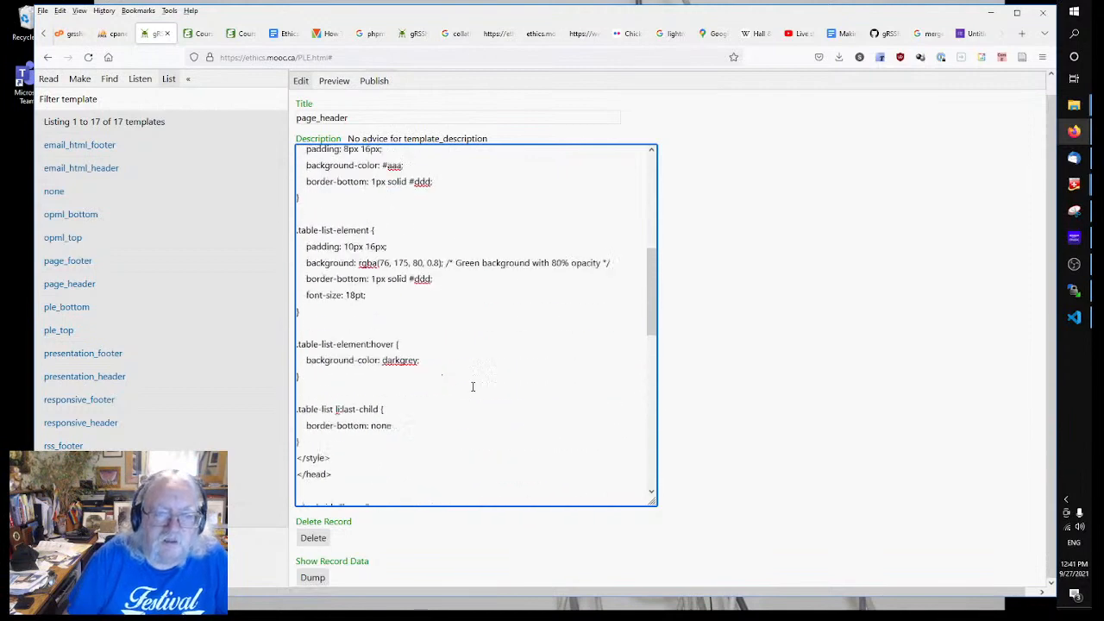
scroll(468, 382, "down", 12)
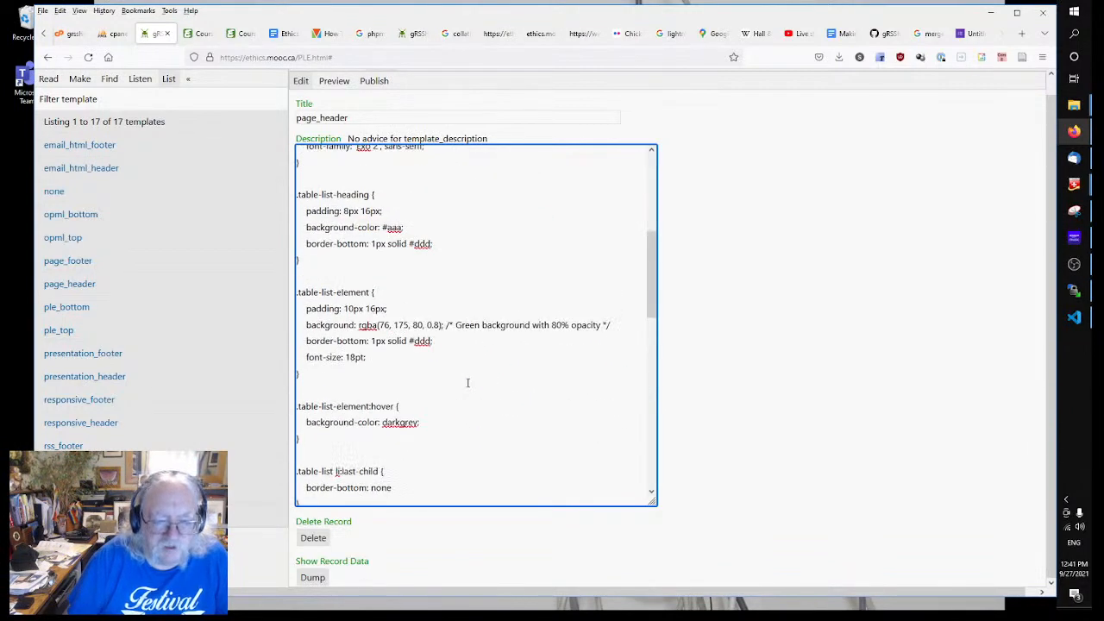
scroll(456, 361, "down", 3)
left_click(453, 352)
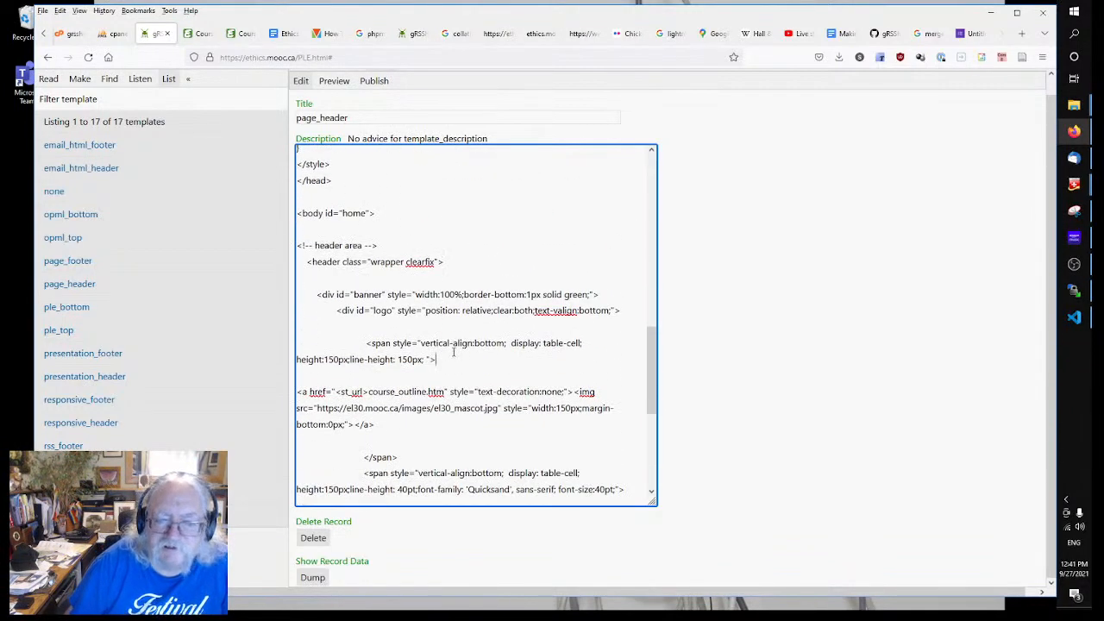
scroll(453, 352, "down", 3)
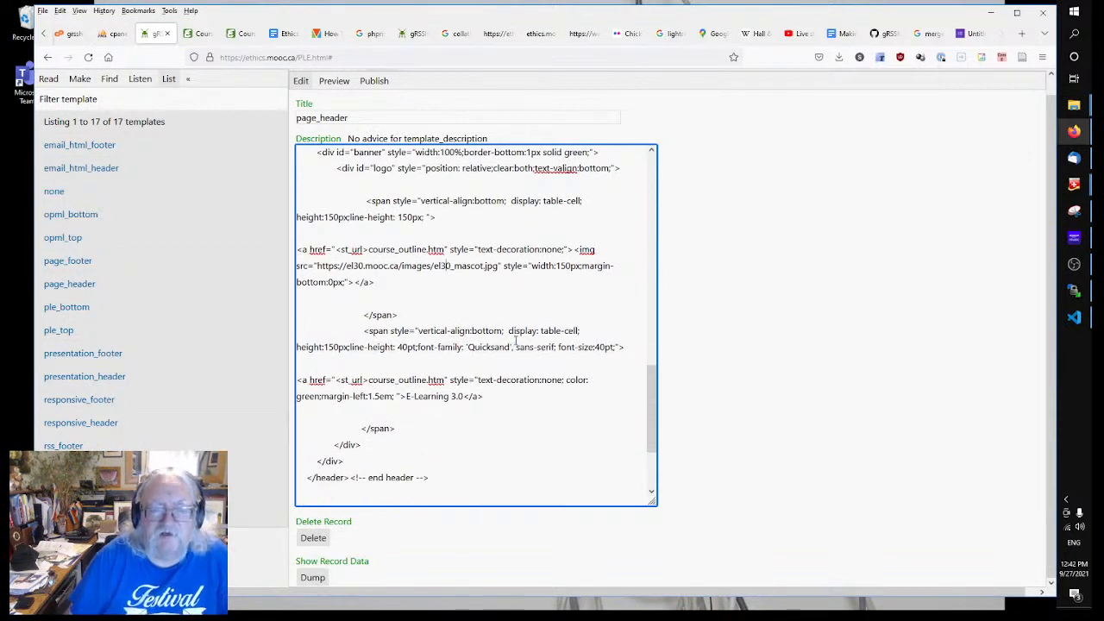
left_click(970, 34)
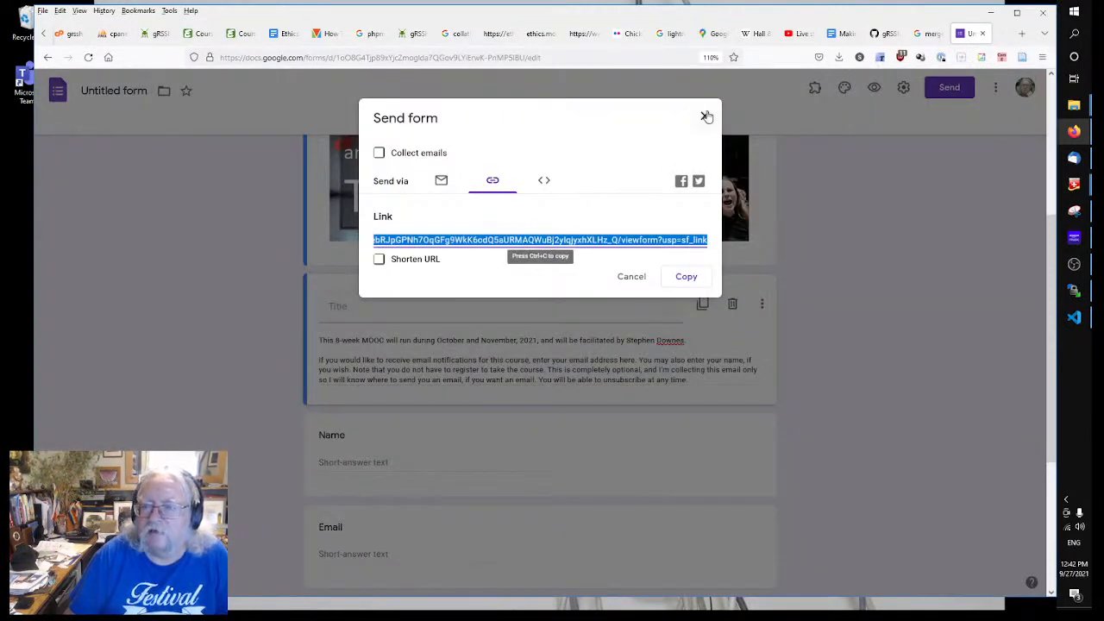
Step: Close the Send form dialog and inspect the form's 'The MOOC' header banner image
left_click(705, 115)
right_click(545, 207)
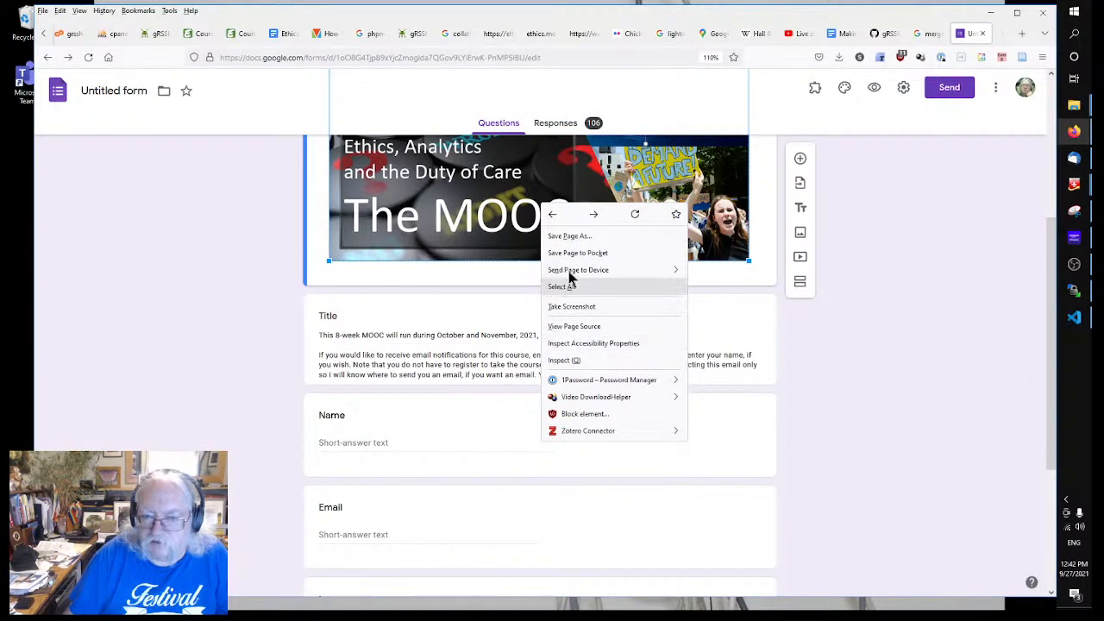
left_click(858, 326)
right_click(457, 176)
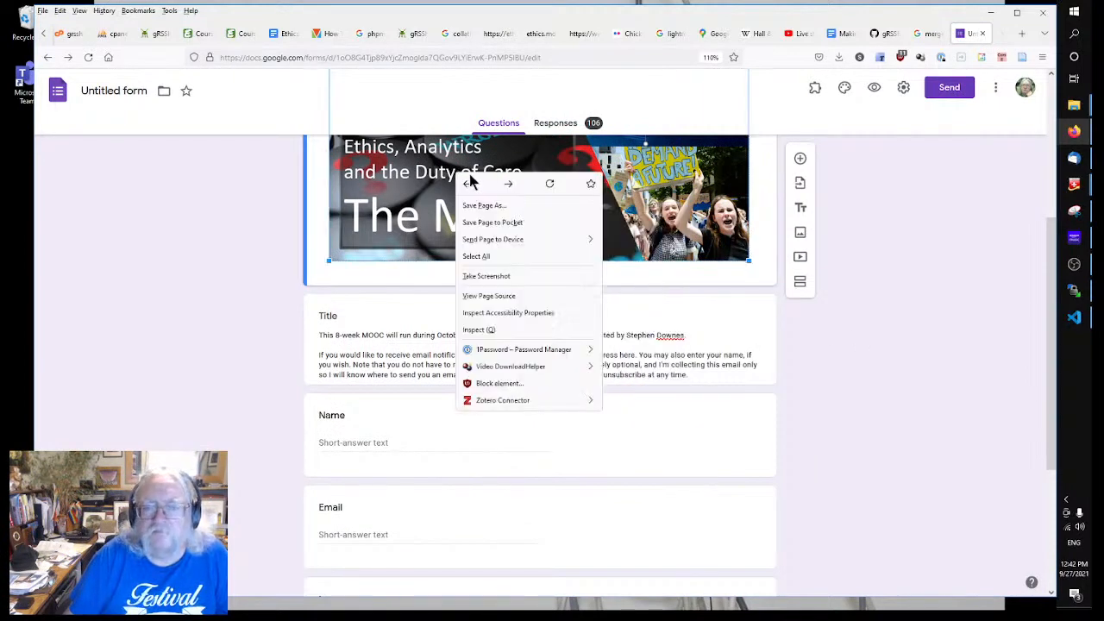
left_click(217, 308)
scroll(222, 280, "up", 3)
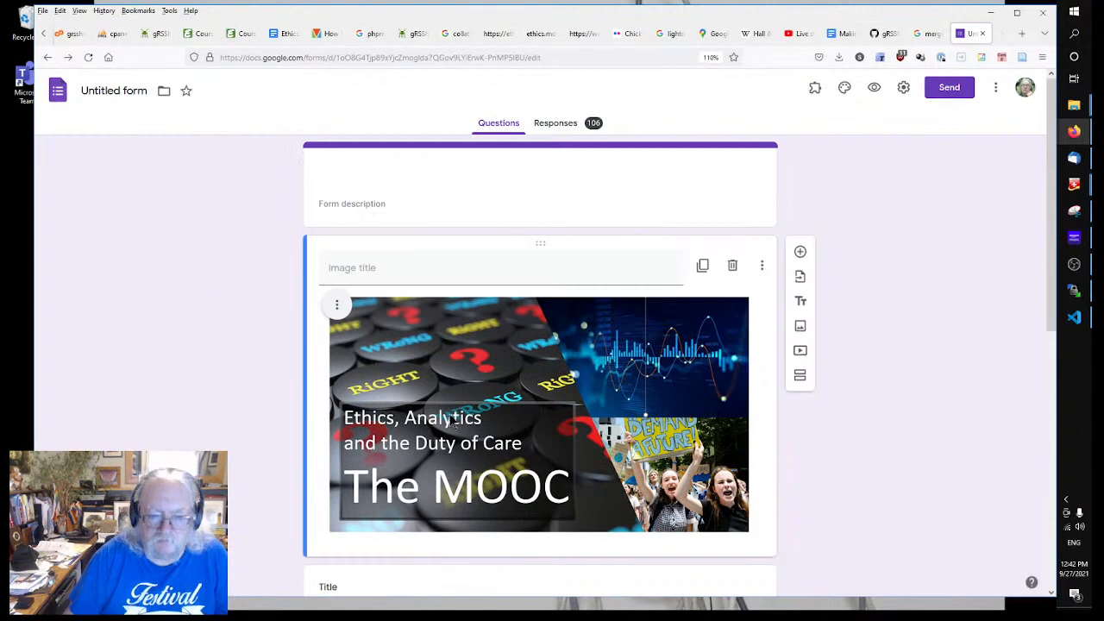
right_click(449, 369)
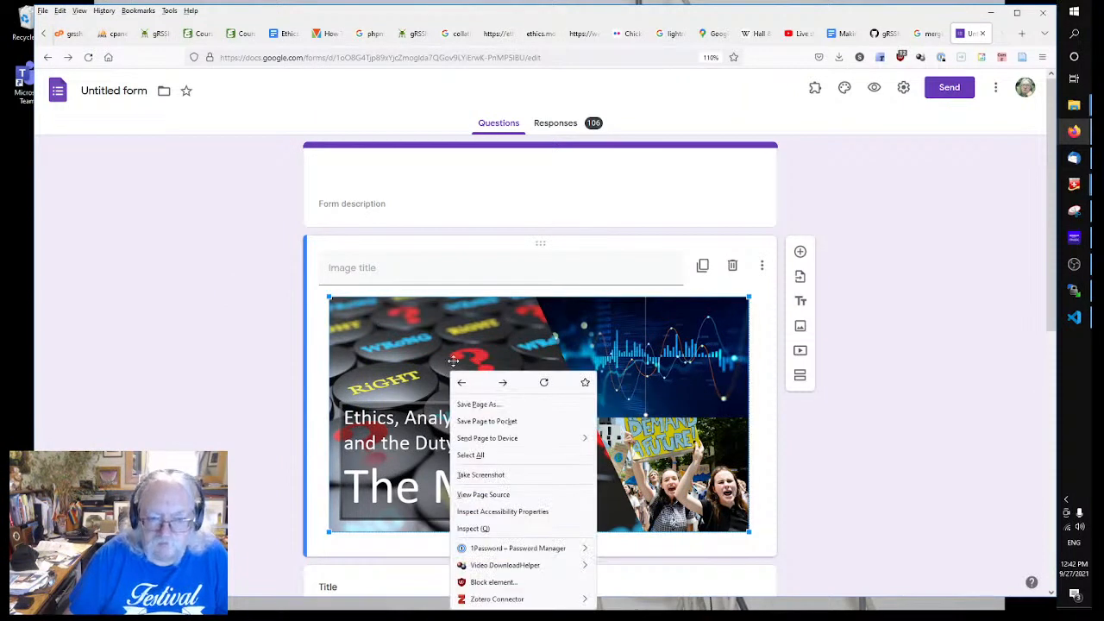
left_click(978, 466)
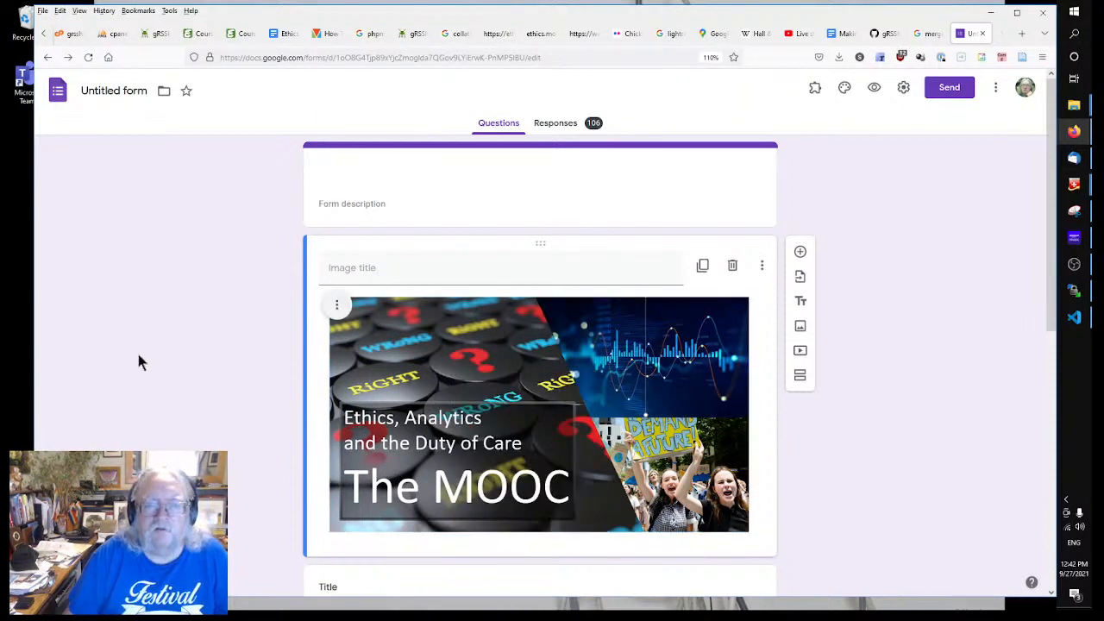
left_click(489, 444)
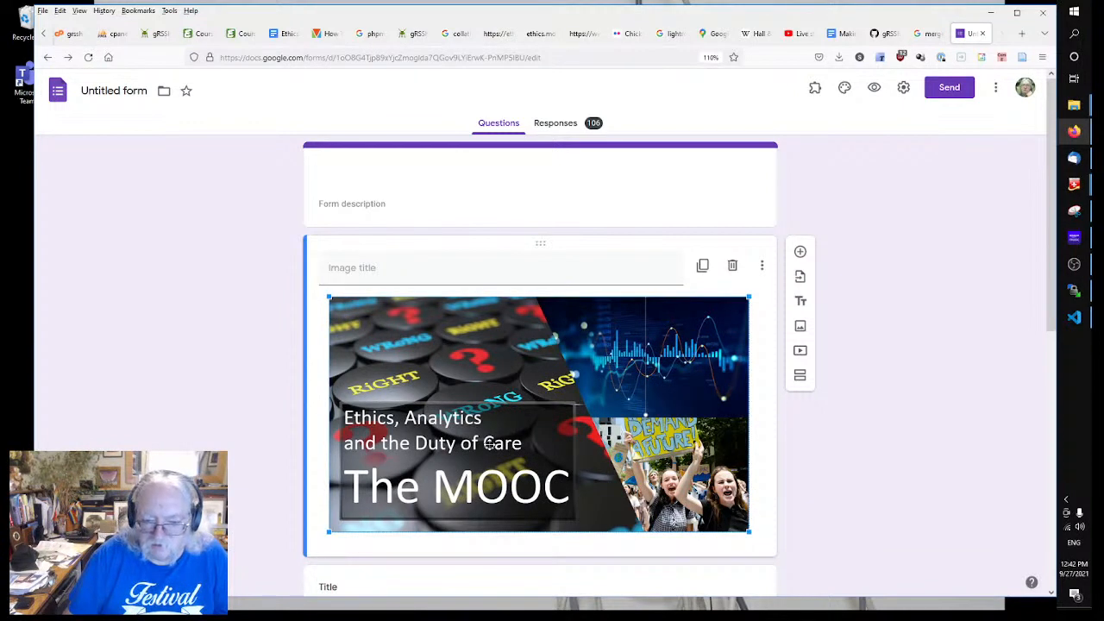
right_click(489, 444)
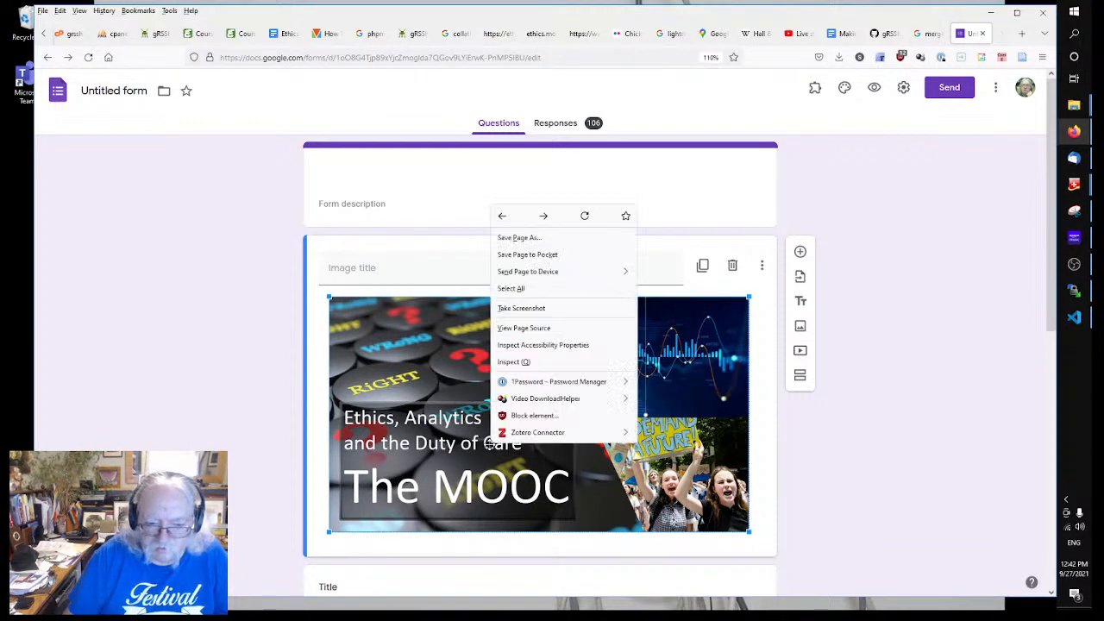
left_click(262, 369)
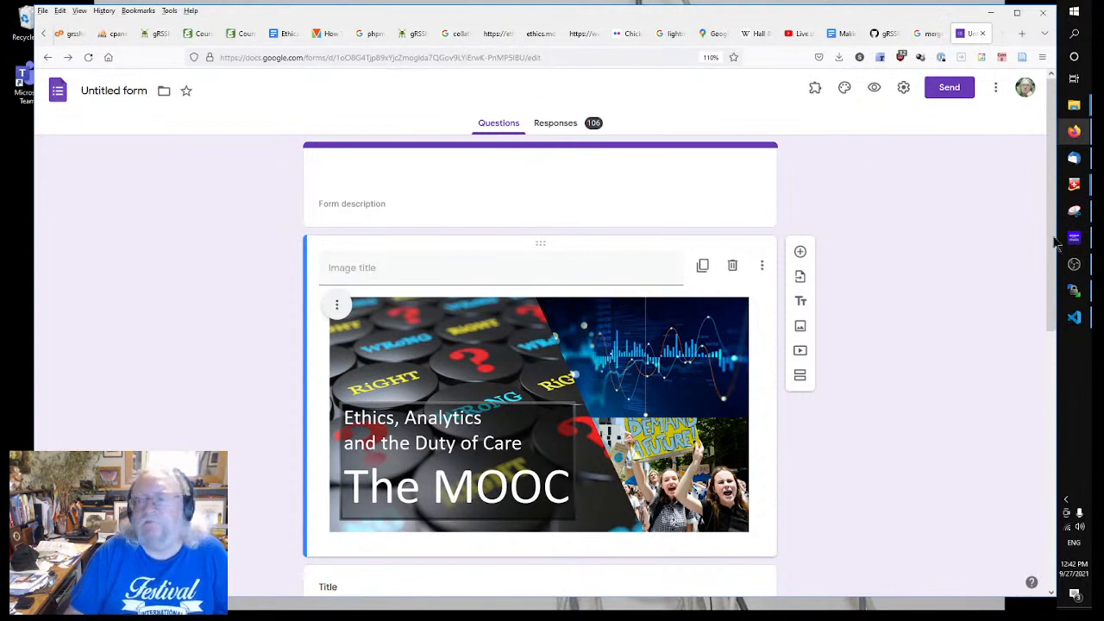
Step: In WinSCP, move the remote pane up from cgi-bin/editor into the site's images folder
mouse_move(1075, 297)
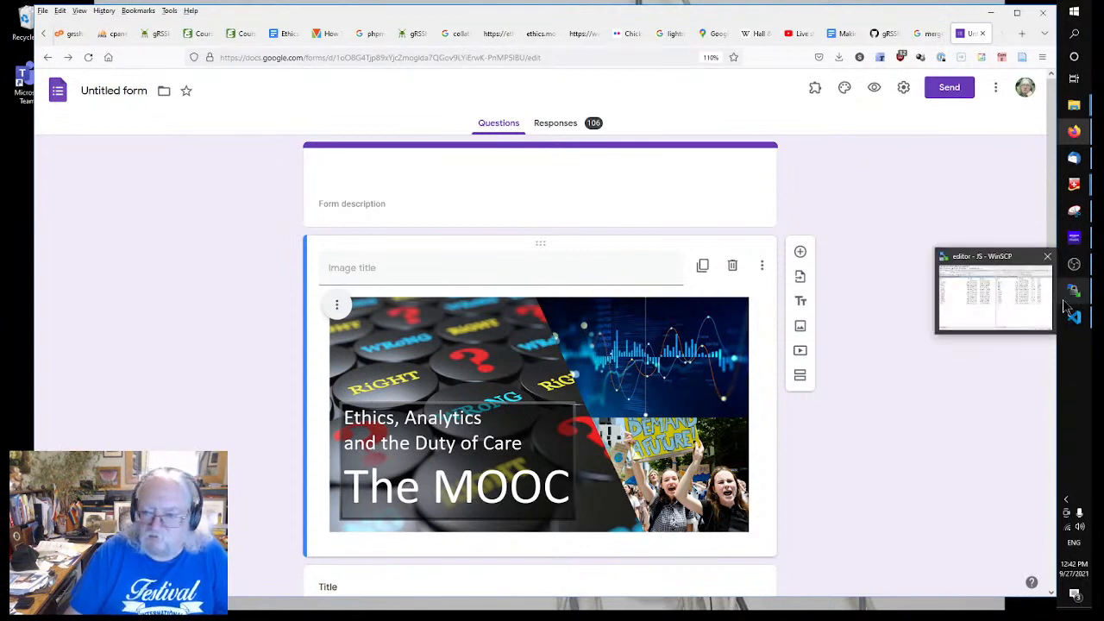
left_click(1075, 298)
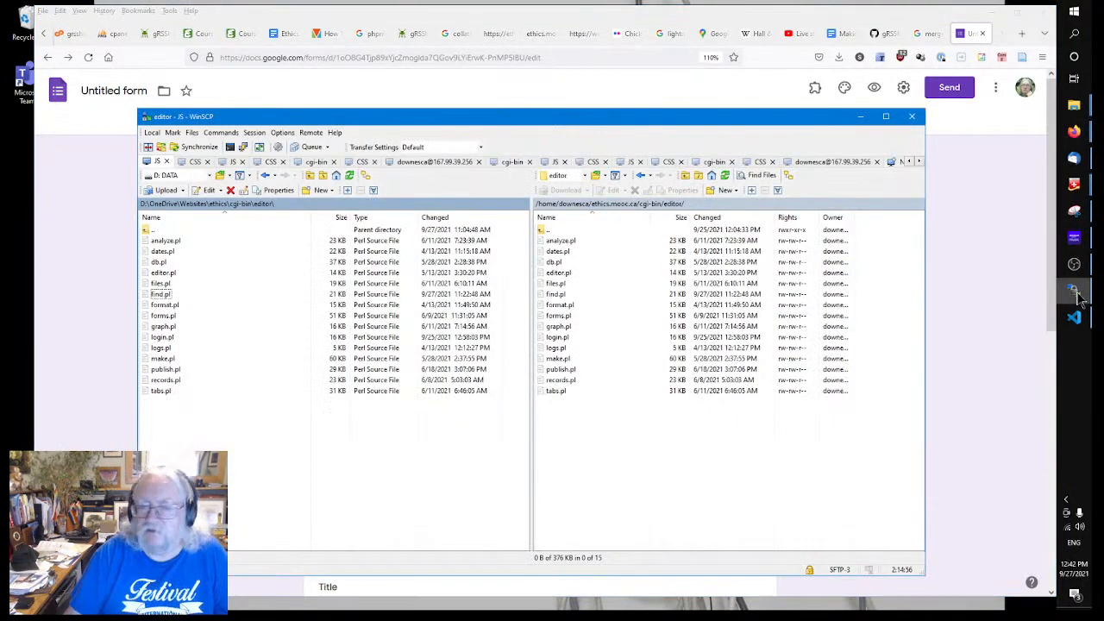
double_click(557, 232)
double_click(556, 234)
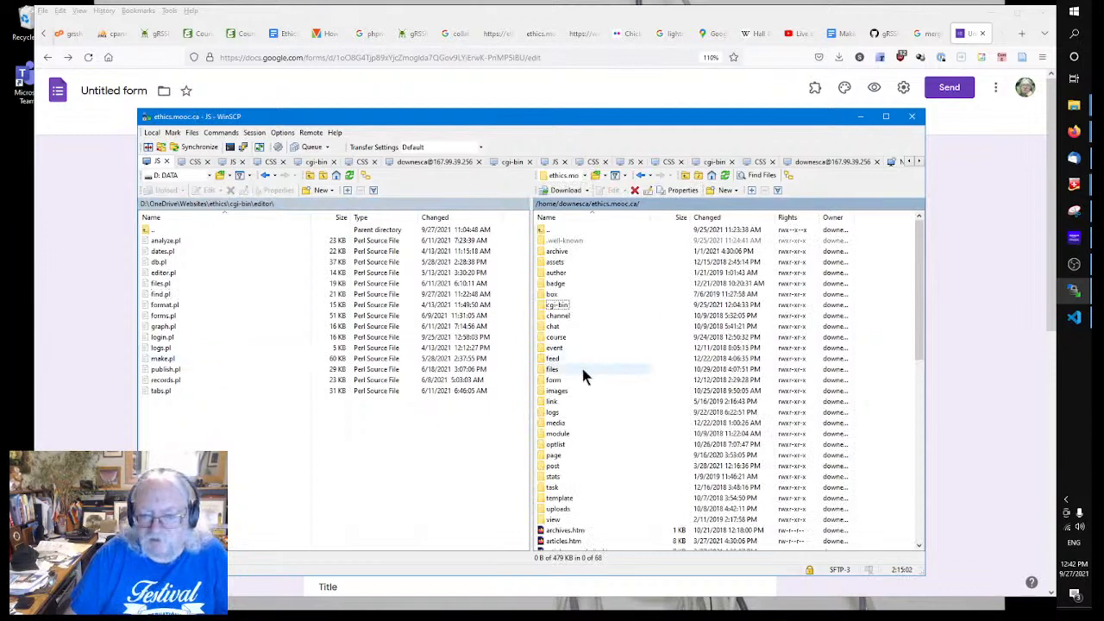
left_click(369, 492)
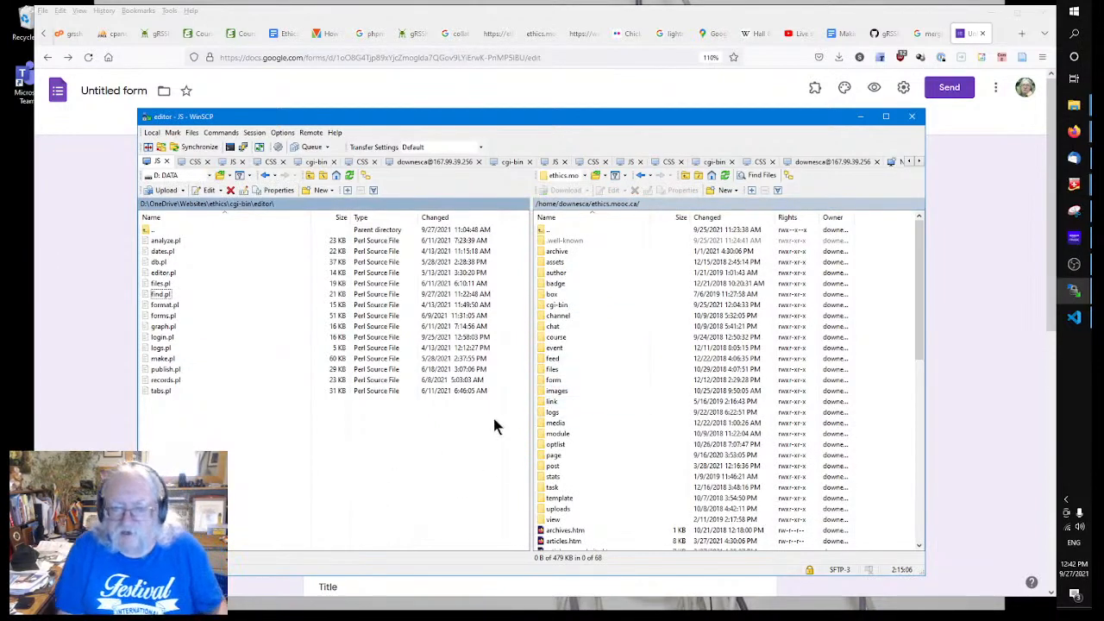
double_click(552, 391)
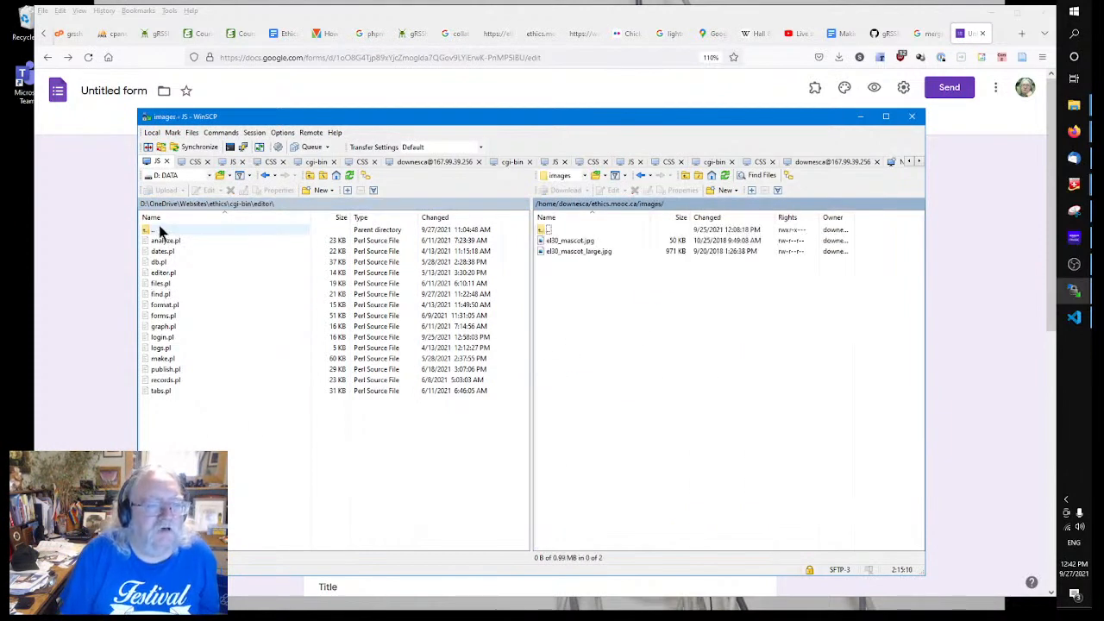
Step: Browse the local pane to the Images folder on the SSD (E:) drive
left_click(182, 205)
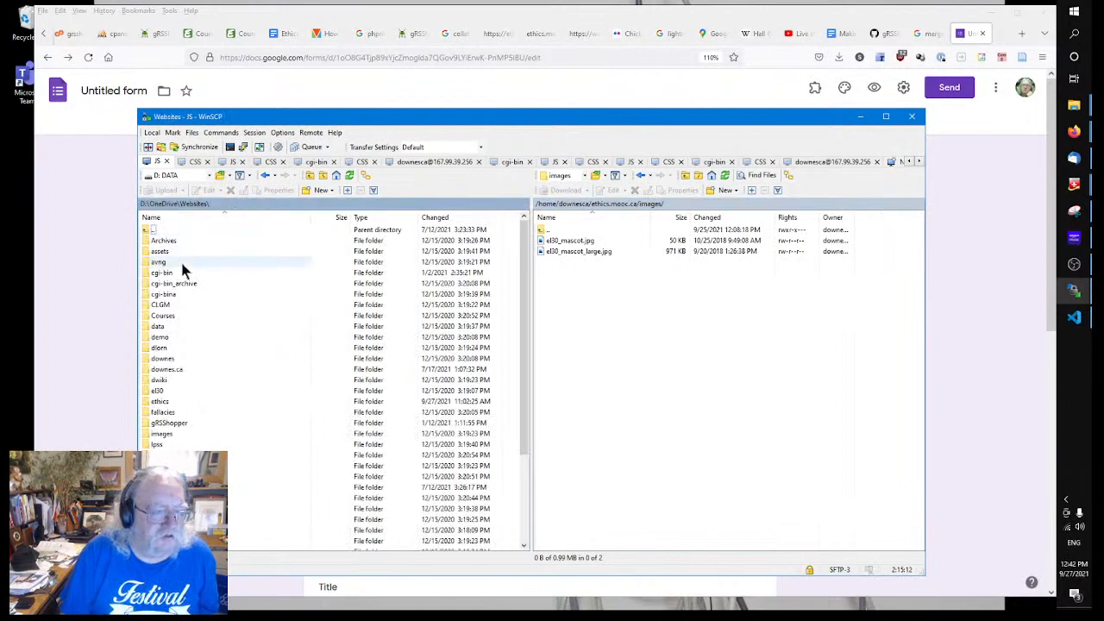
left_click(164, 204)
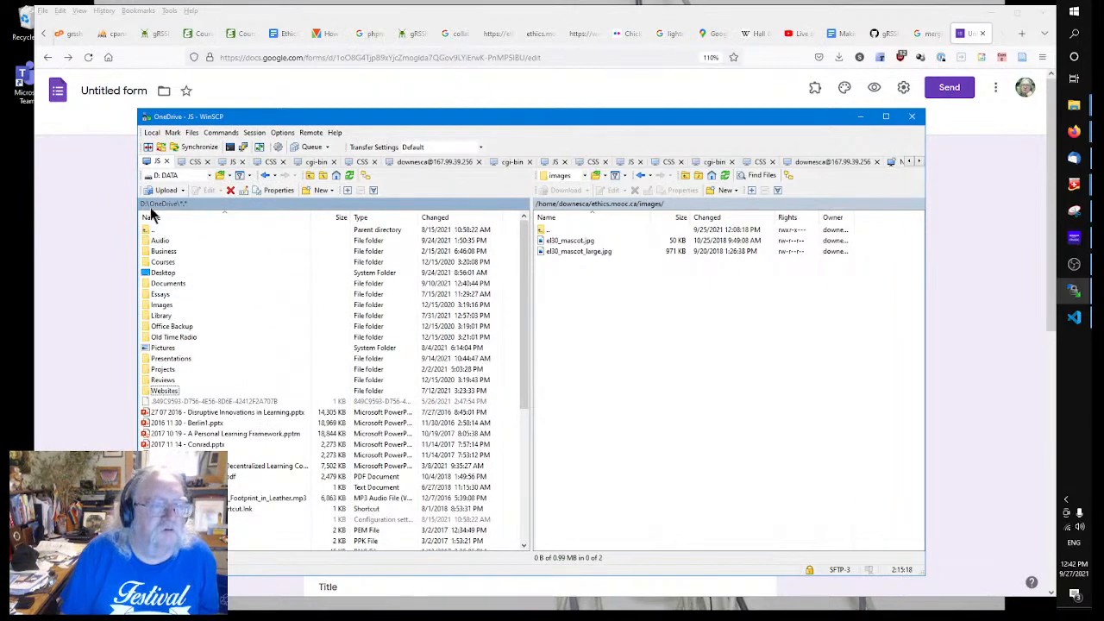
left_click(145, 205)
double_click(145, 206)
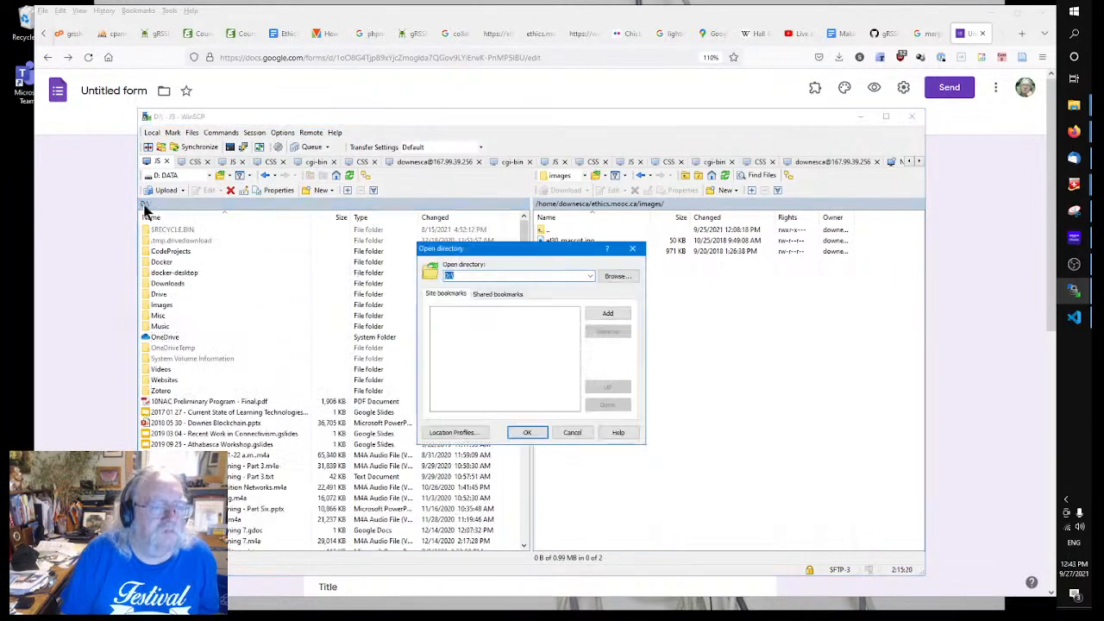
left_click(618, 276)
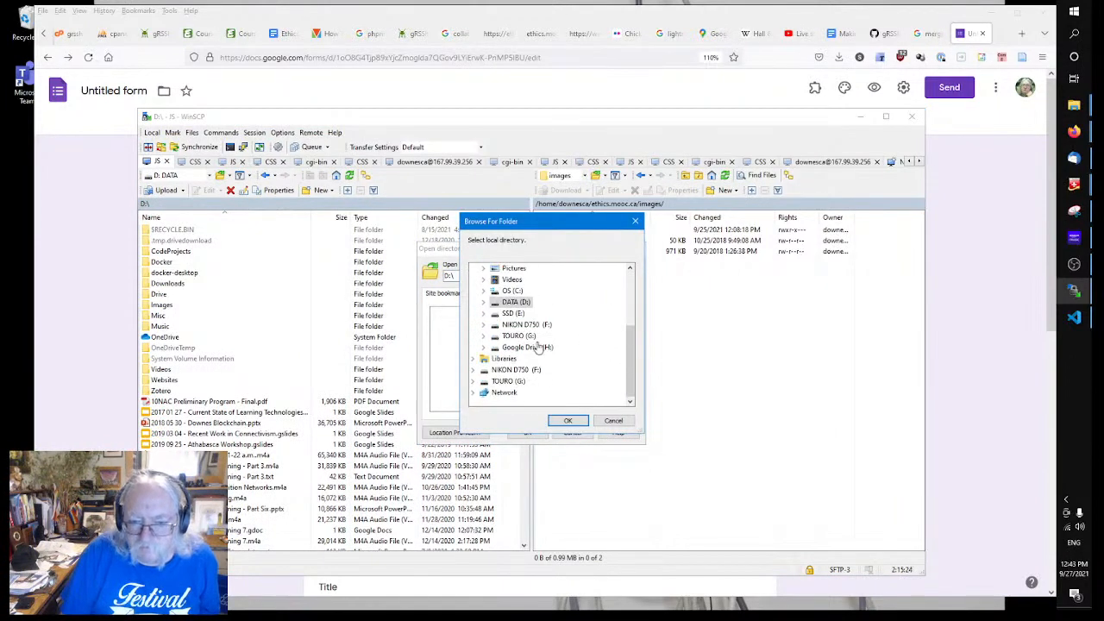
left_click(505, 314)
scroll(539, 323, "down", 2)
scroll(538, 328, "up", 1)
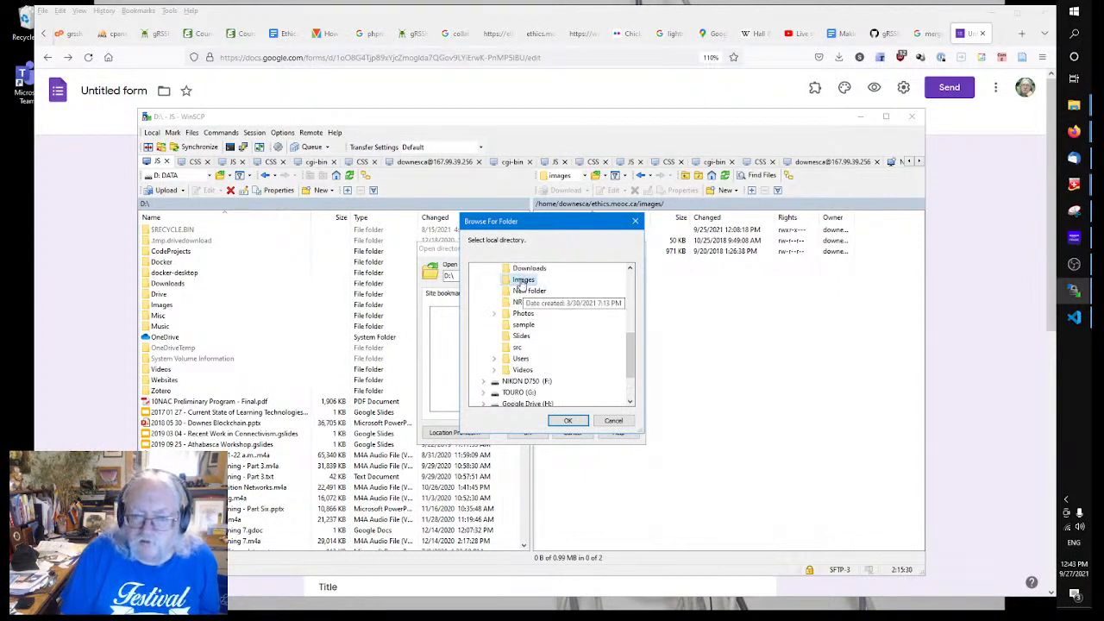
scroll(556, 319, "up", 1)
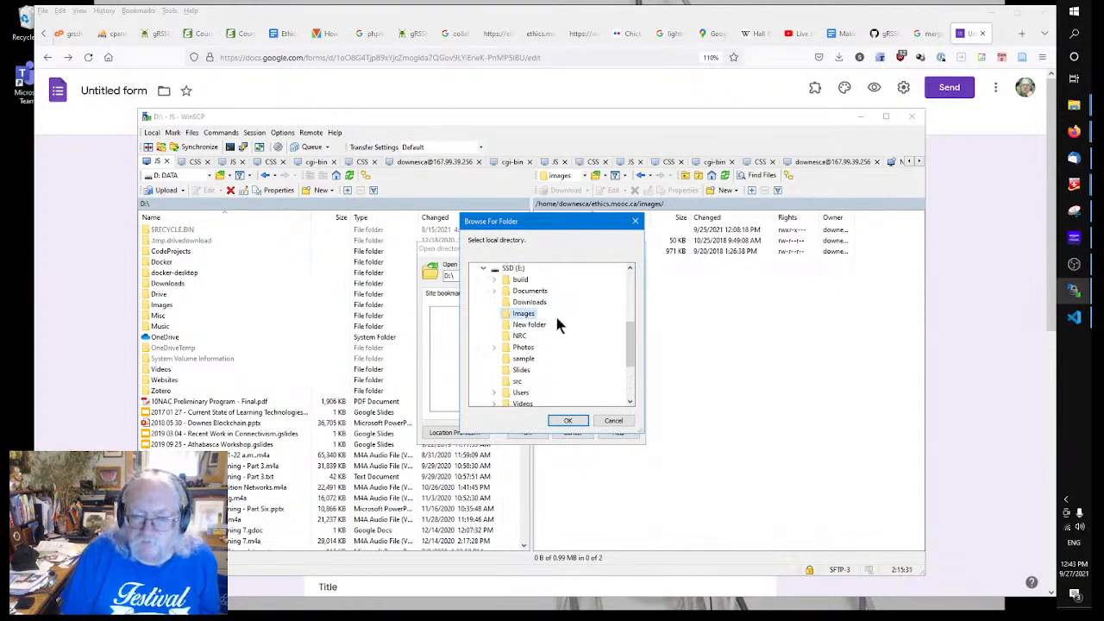
left_click(507, 316)
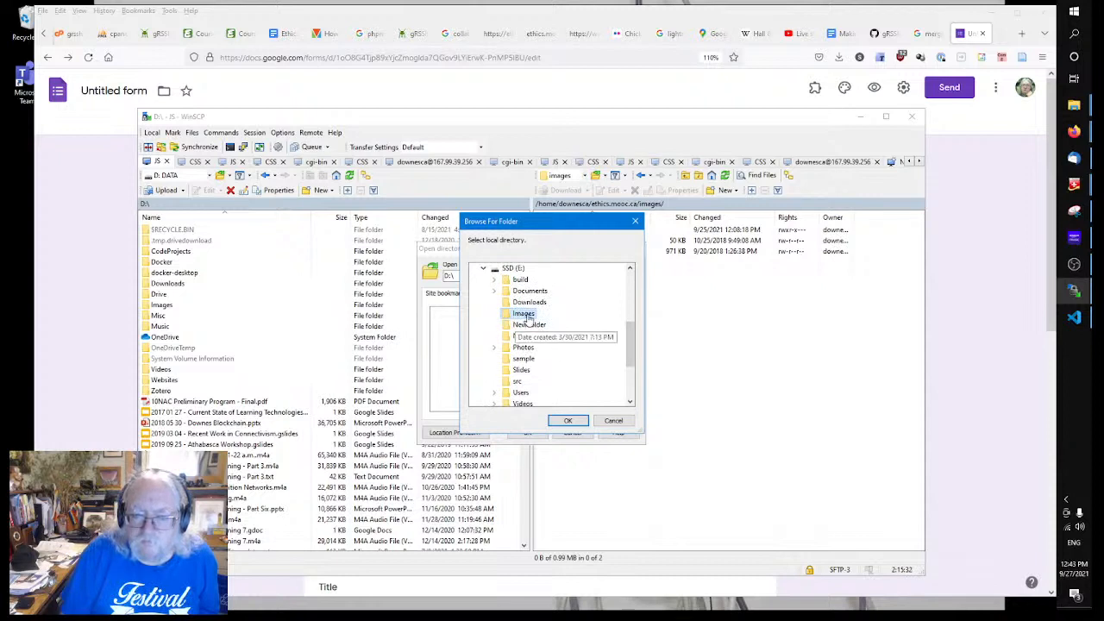
left_click(571, 421)
Step: Drag eadcm.PNG (1,007 KB) from local E:\images into the remote images folder, then switch to Firefox
left_click(523, 432)
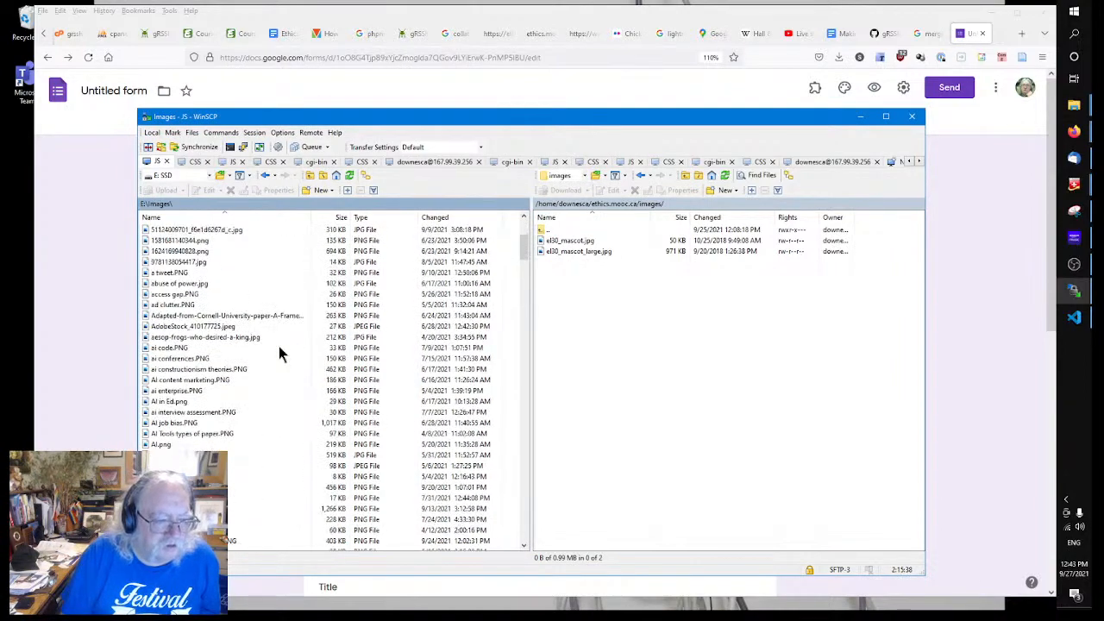
scroll(281, 354, "down", 15)
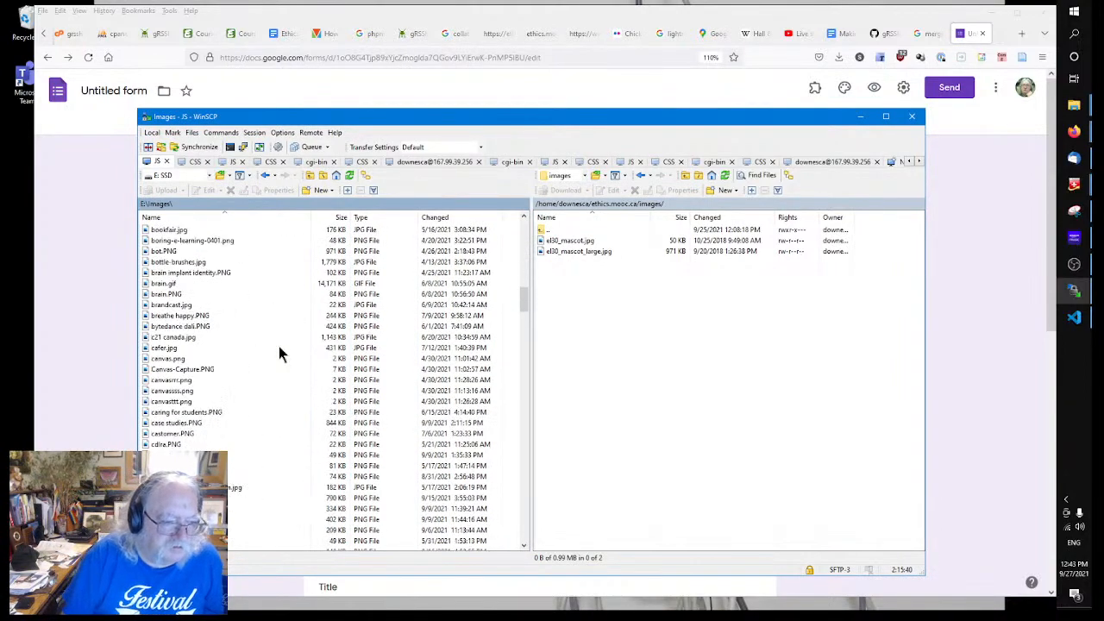
scroll(280, 353, "down", 10)
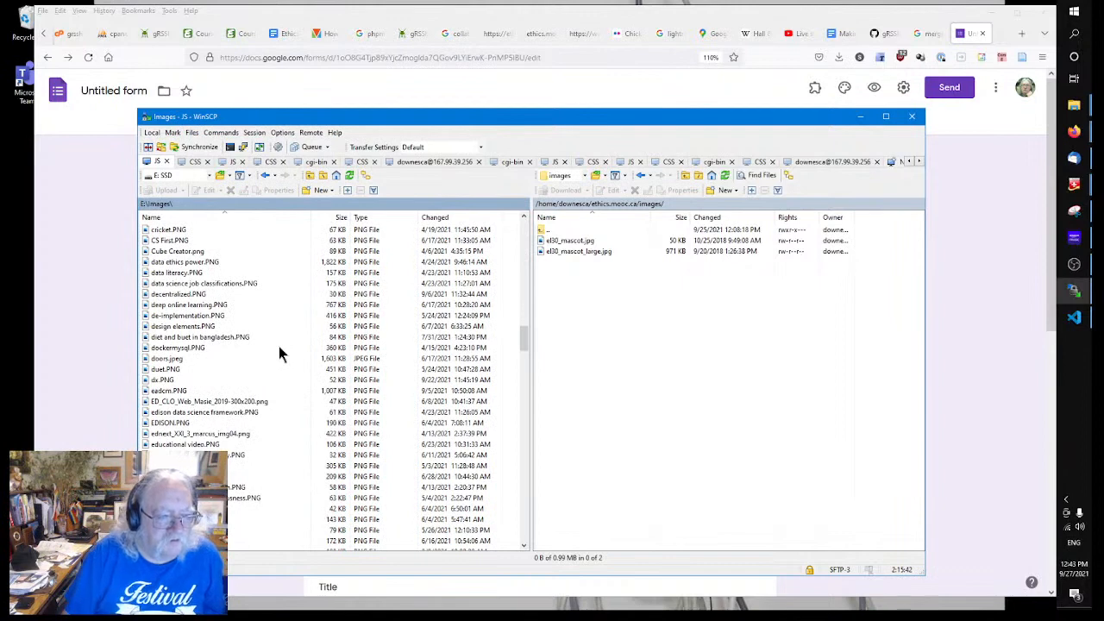
scroll(281, 354, "down", 2)
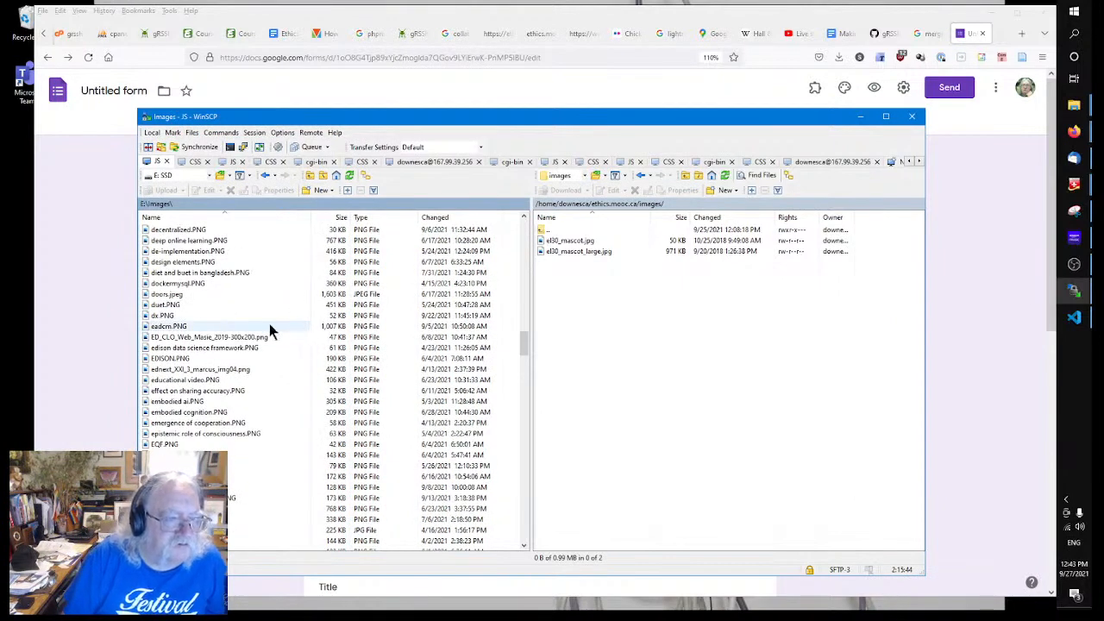
left_click(184, 326)
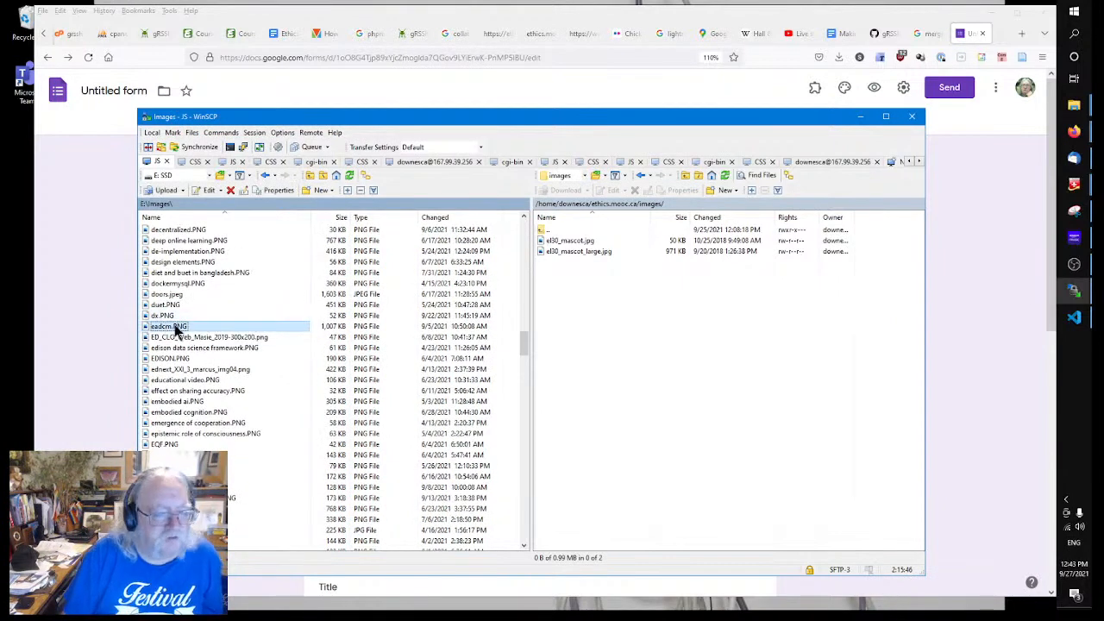
left_click_drag(167, 324, 651, 393)
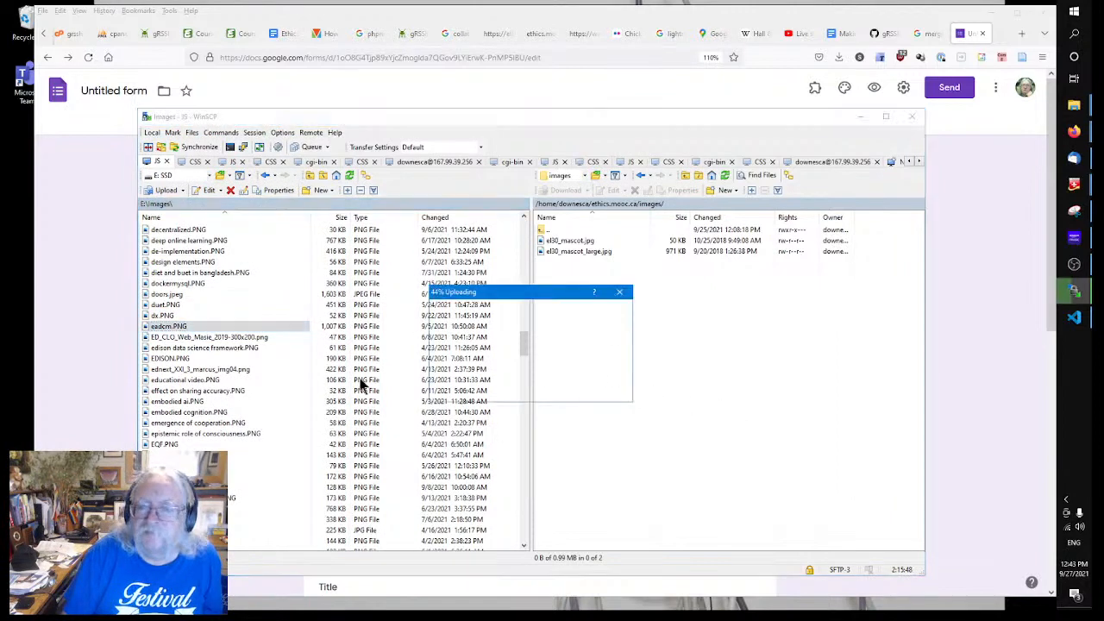
left_click(185, 326)
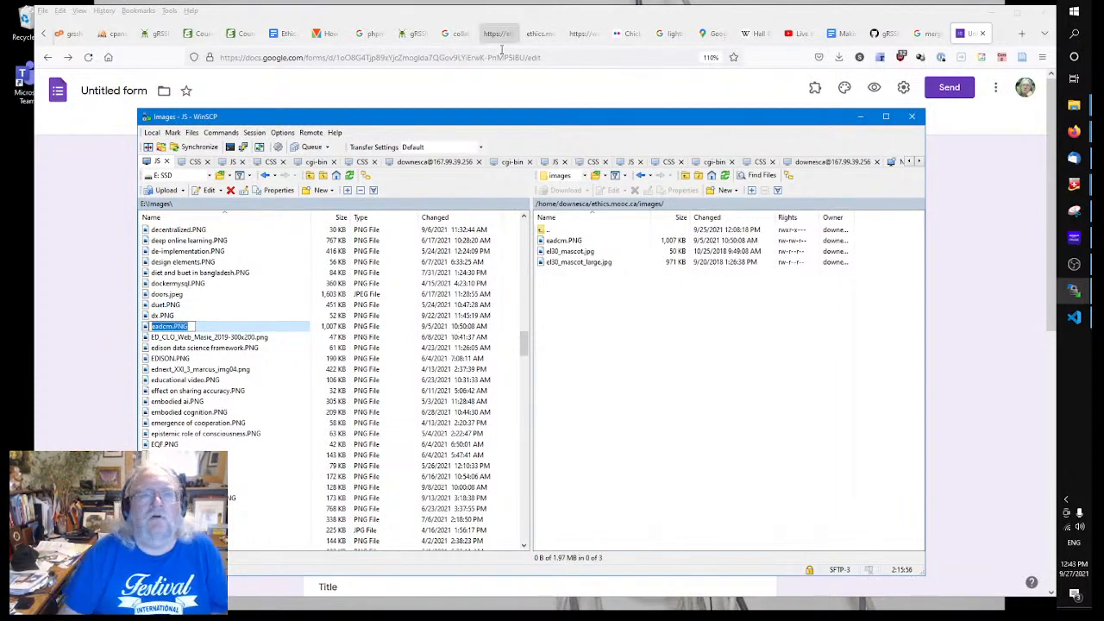
left_click(406, 34)
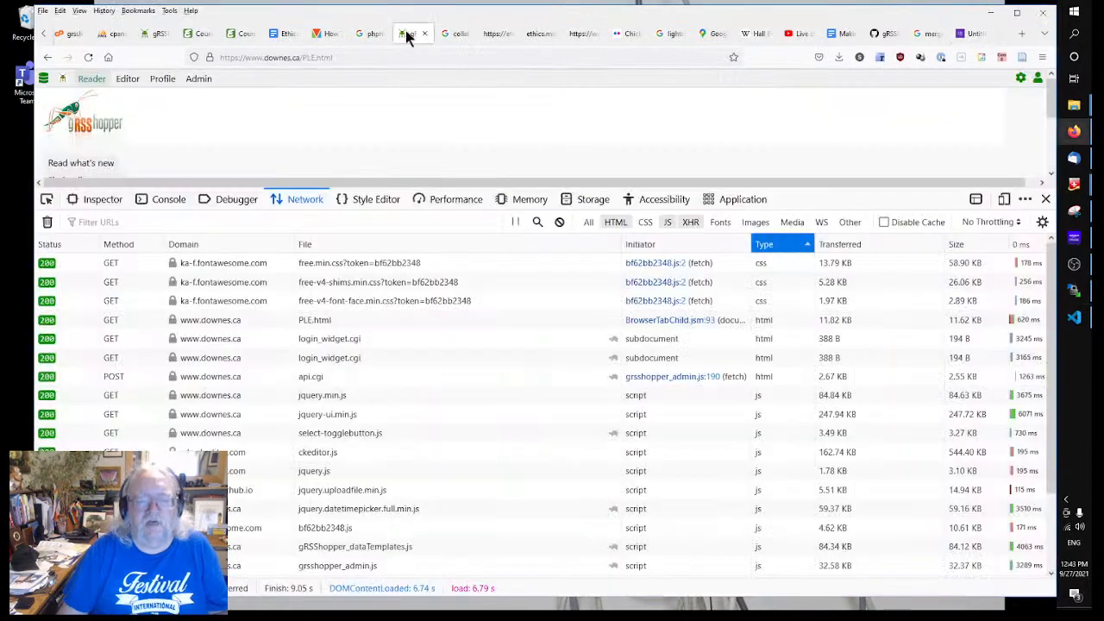
Step: In page_header, swap the mascot file name for eadcm.PNG, change el30 to ethics, and copy <st_url>
left_click(148, 32)
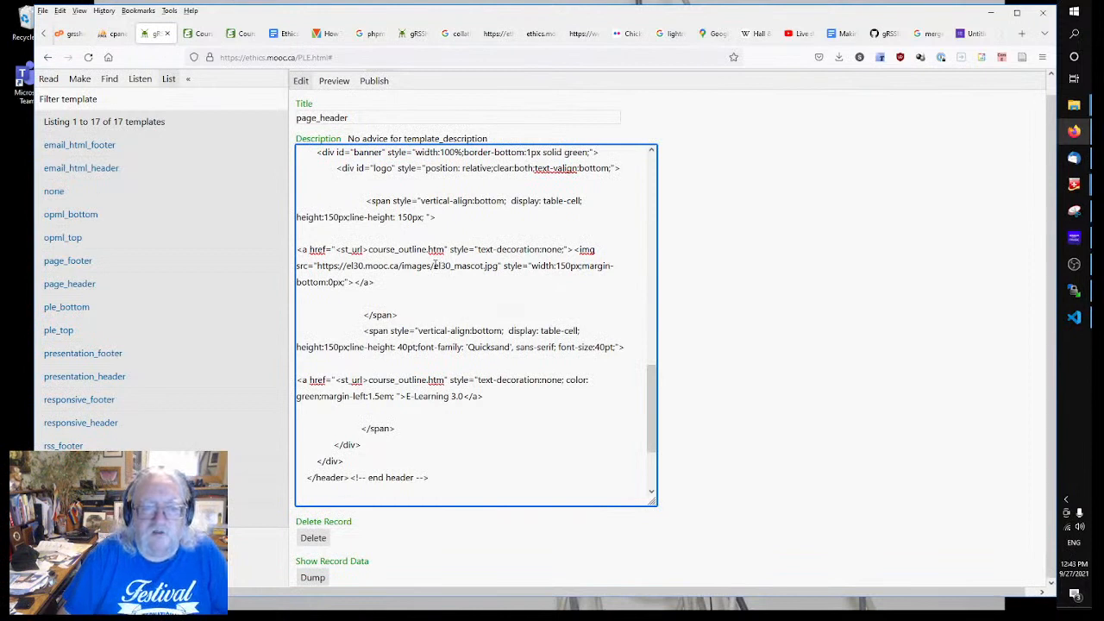
left_click_drag(433, 266, 495, 268)
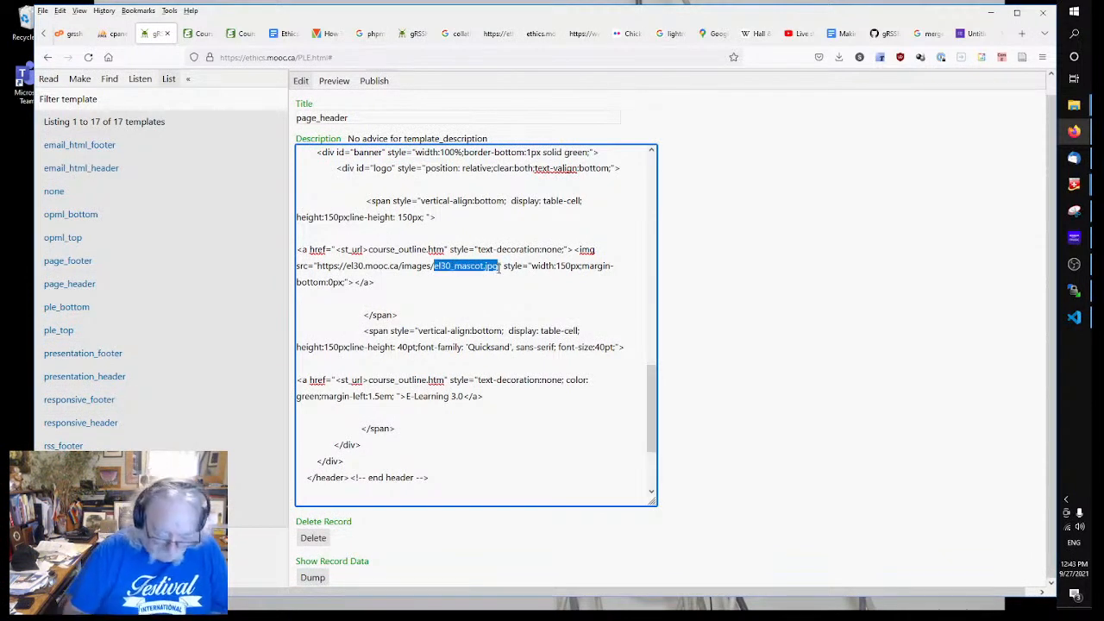
type("eadcm.PNG")
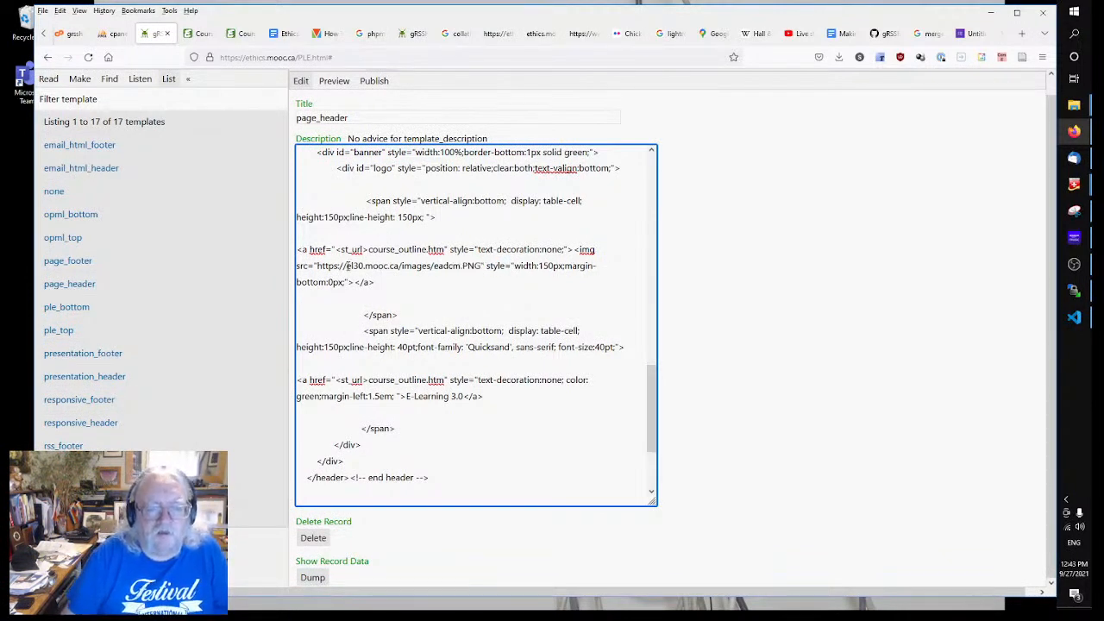
left_click_drag(348, 266, 364, 267)
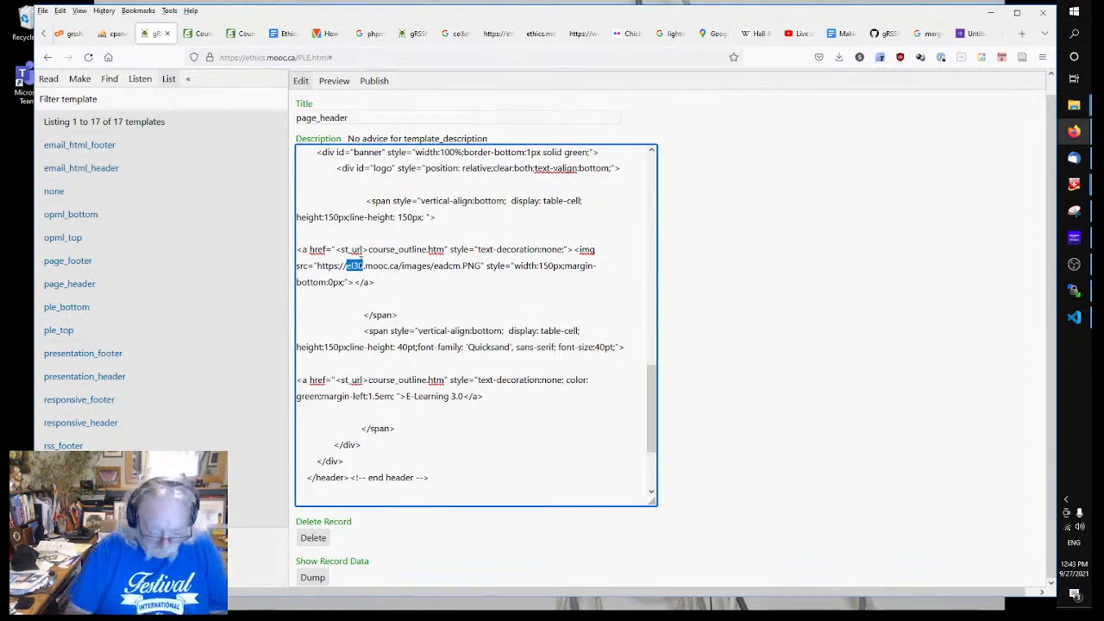
type("ethics")
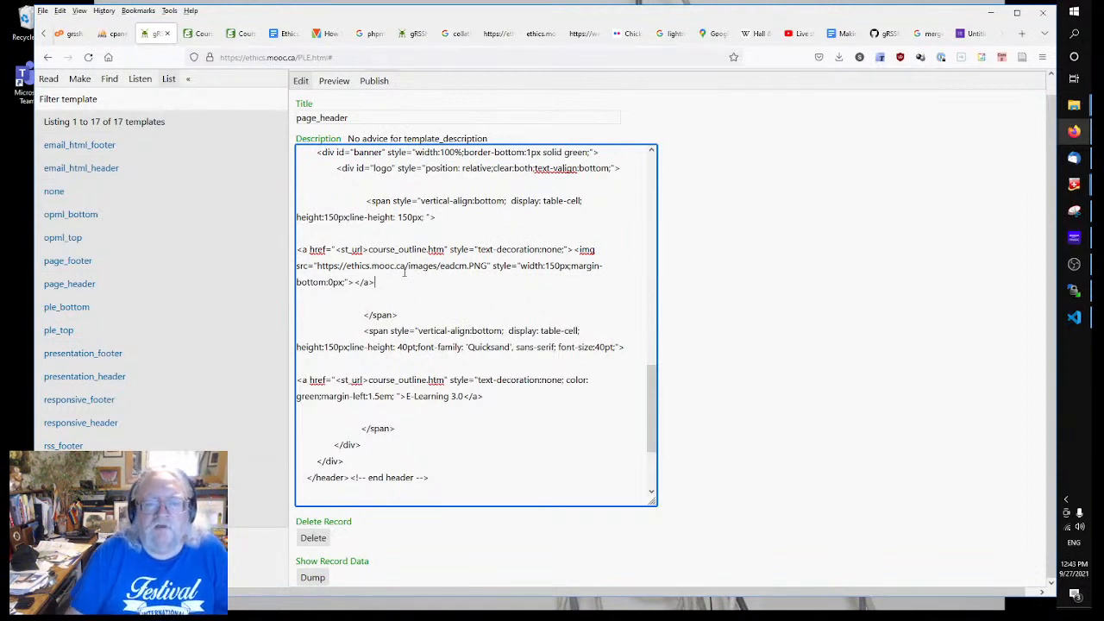
left_click_drag(336, 249, 369, 249)
key("ctrl+c")
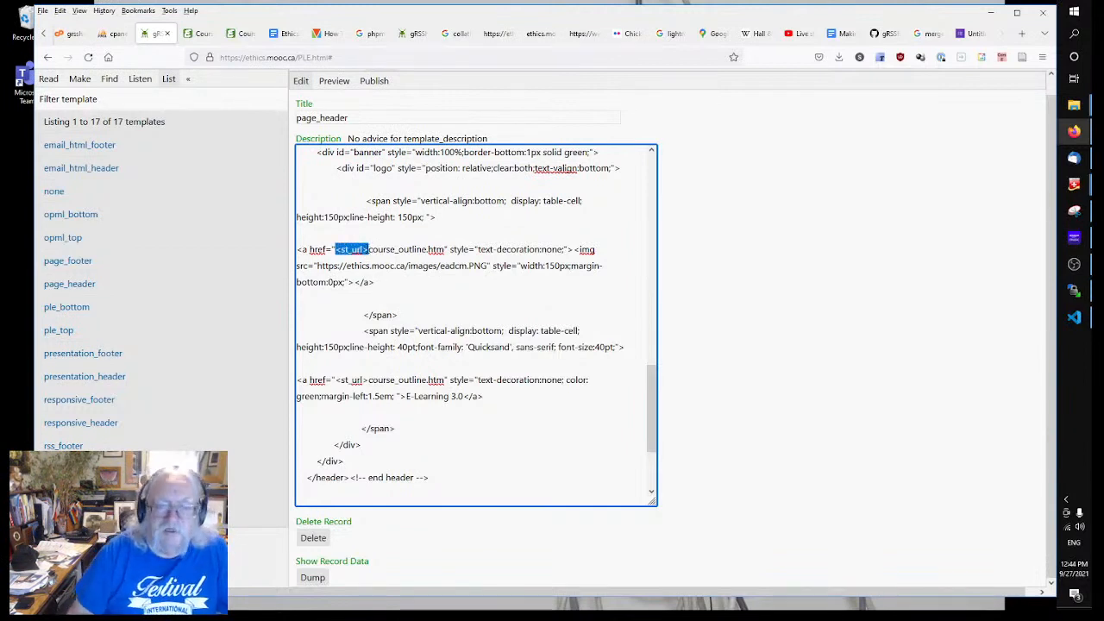
left_click(414, 304)
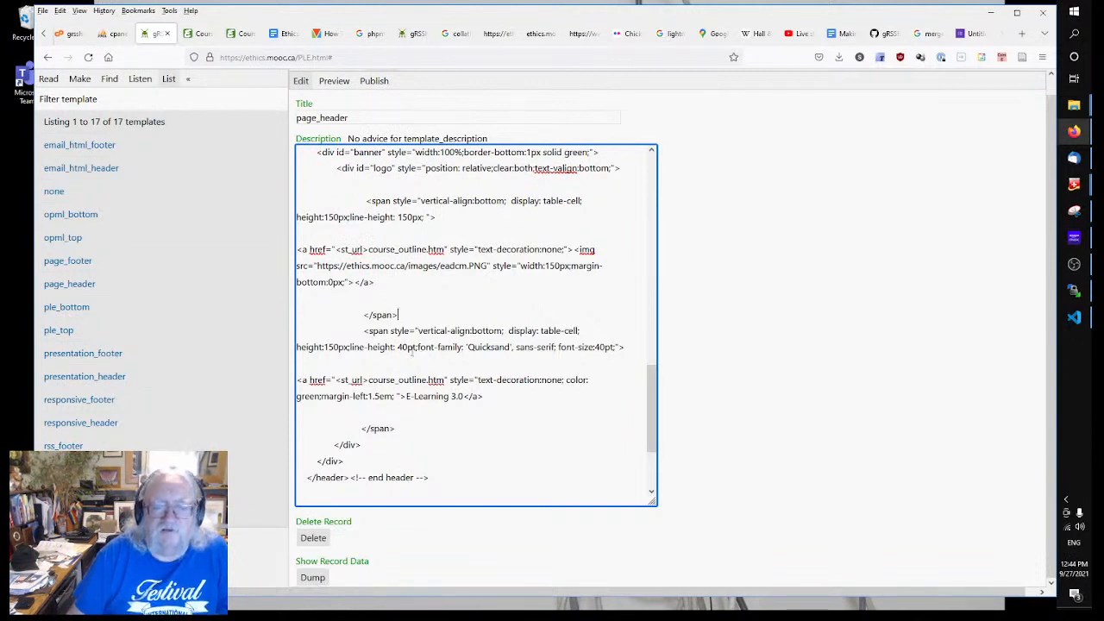
Step: Replace the image's site address with <st_url> so it reads <st_url>images/eadcm.PNG, and save
left_click(401, 287)
scroll(400, 288, "up", 3)
scroll(401, 287, "down", 3)
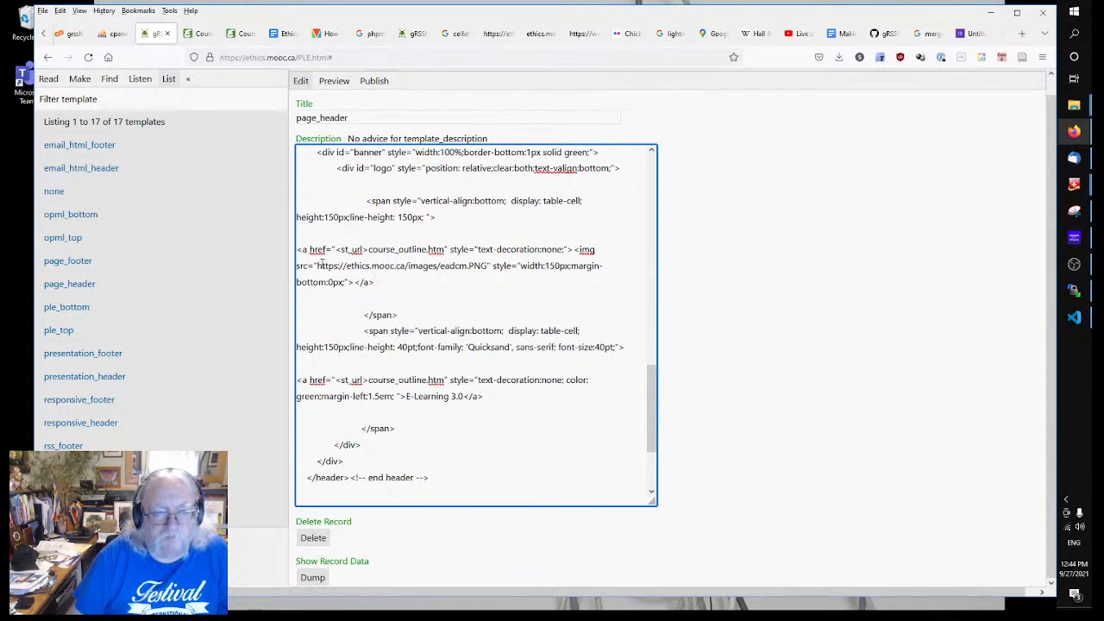
left_click_drag(317, 266, 413, 265)
key("ctrl+v")
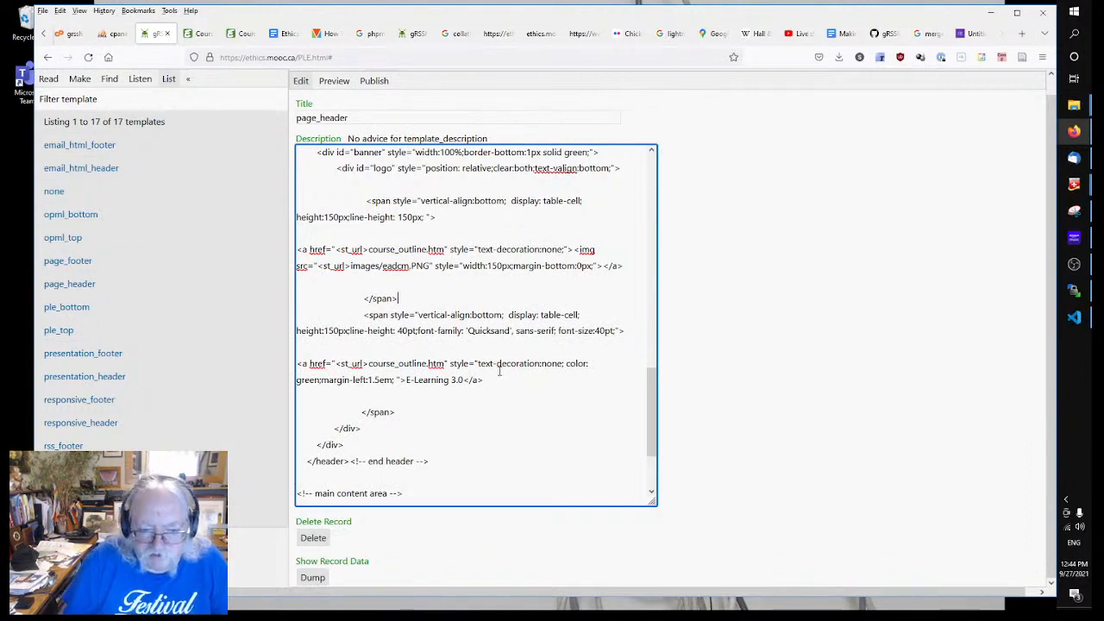
scroll(466, 389, "down", 2)
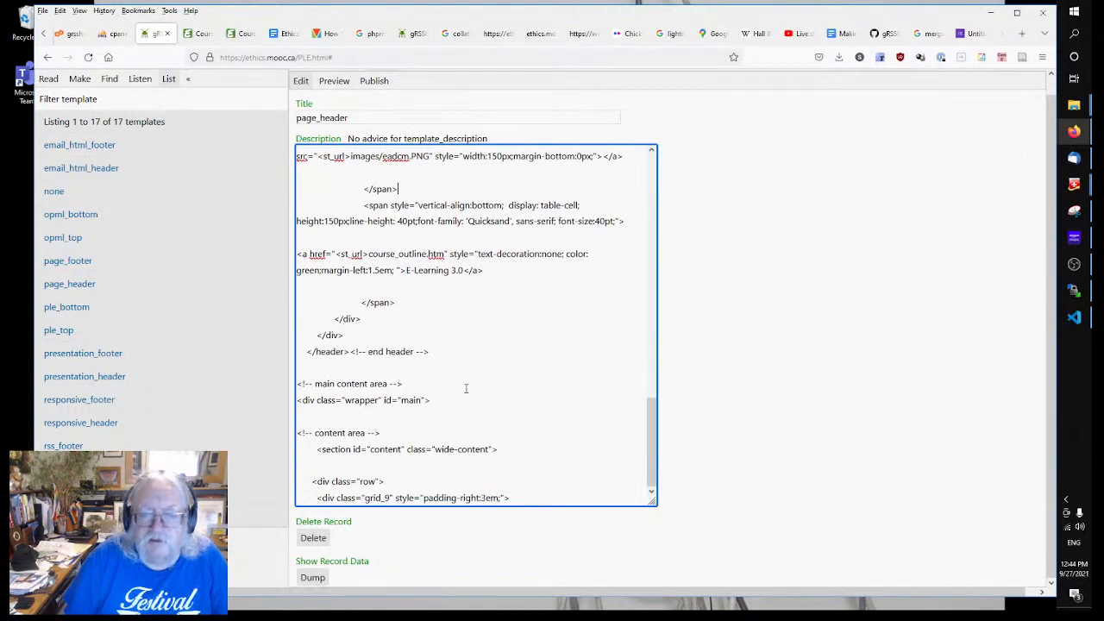
scroll(466, 389, "up", 5)
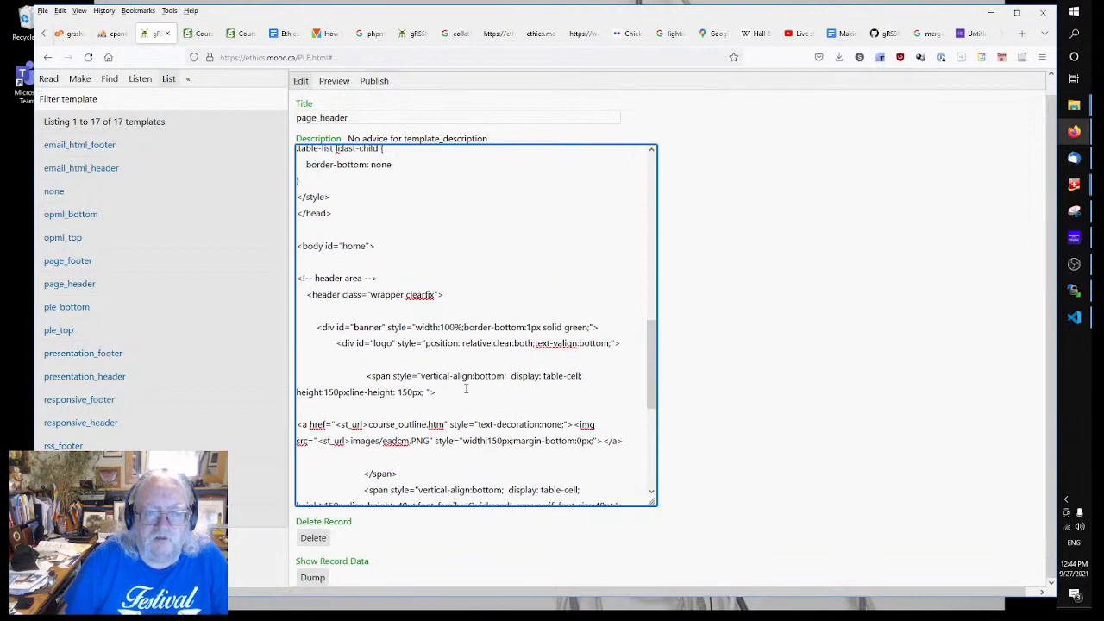
scroll(466, 389, "up", 1)
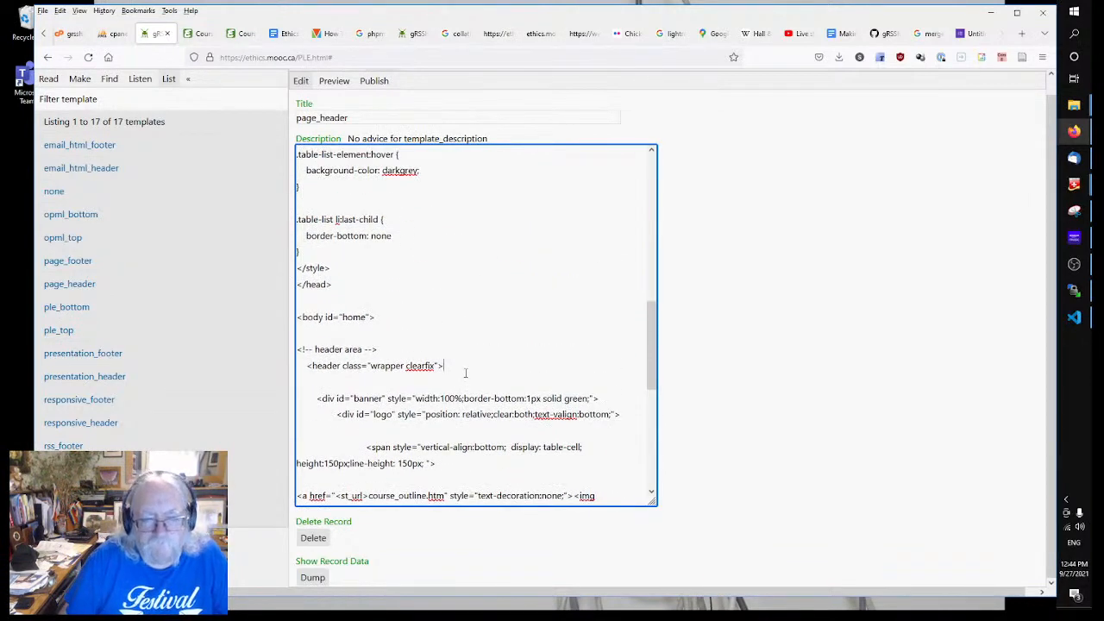
scroll(465, 373, "down", 6)
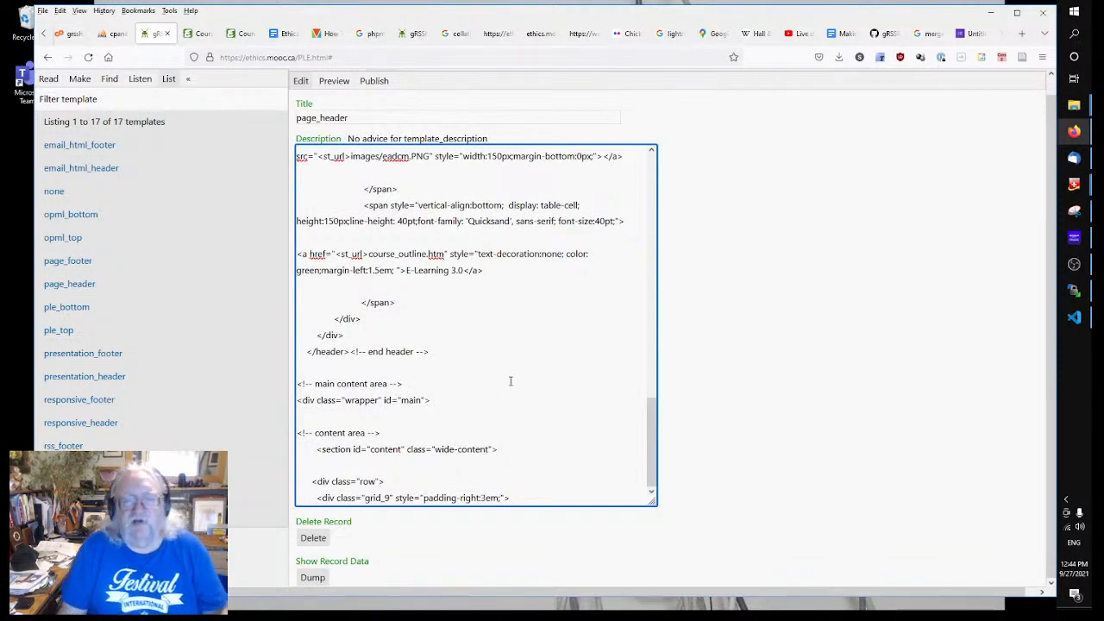
left_click(792, 400)
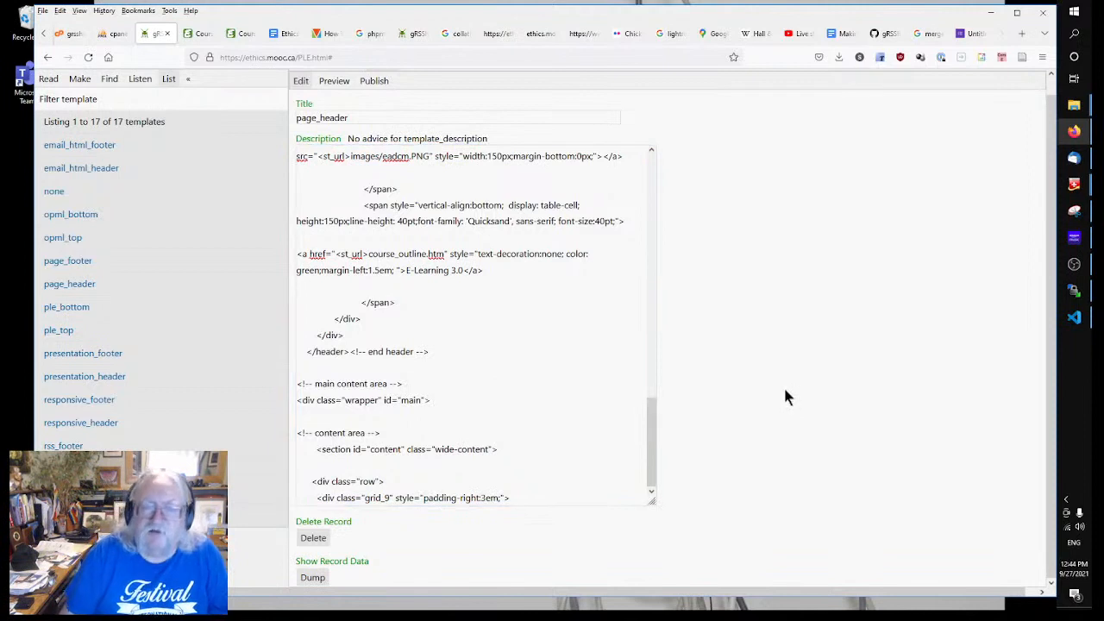
left_click(437, 270)
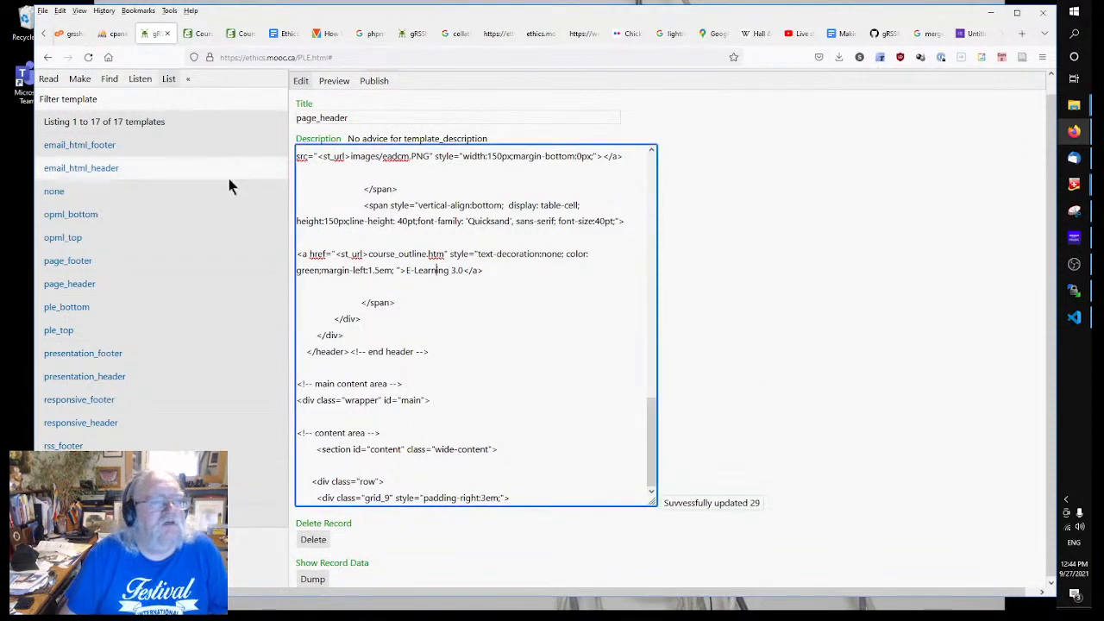
Step: Change <box course_contents> to <!-- box course_contents --> in page_footer and save the template
left_click(67, 262)
left_click(462, 308)
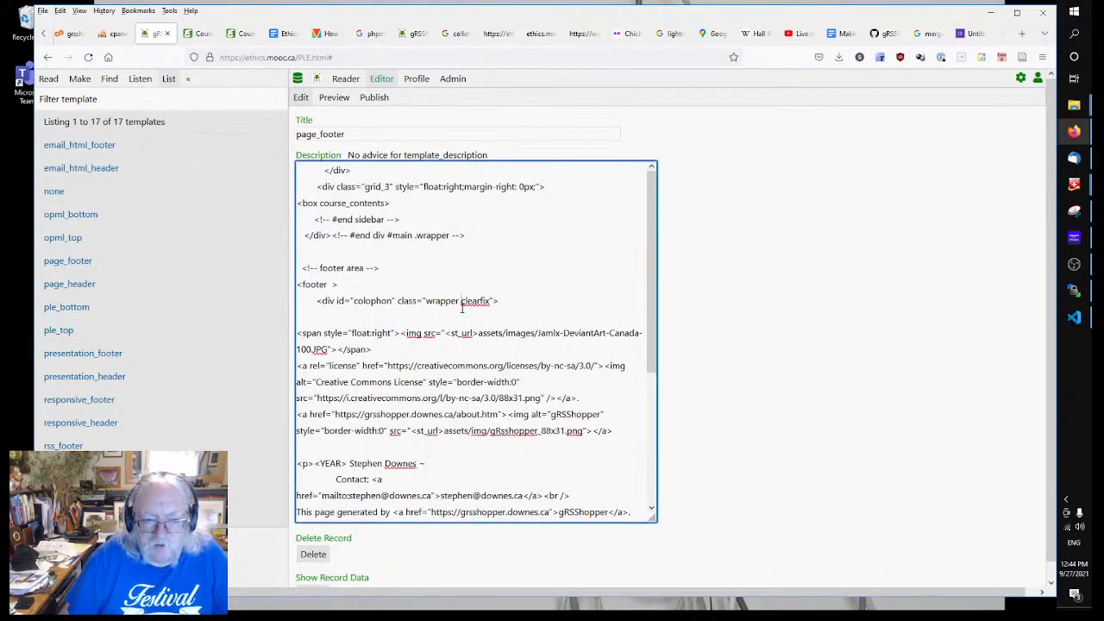
scroll(462, 308, "down", 5)
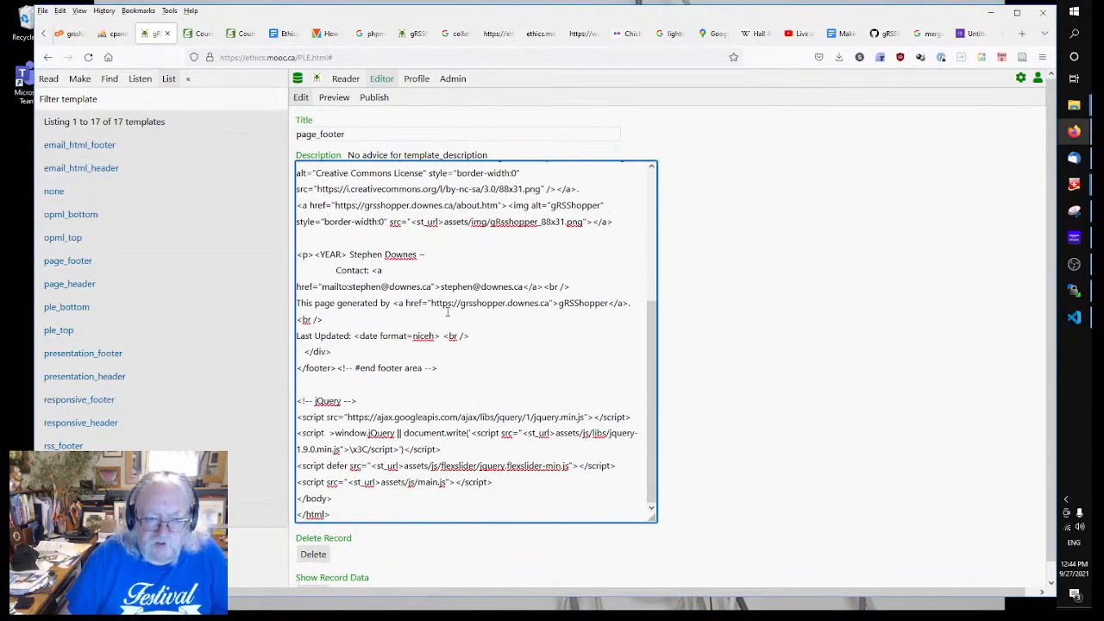
scroll(448, 313, "up", 5)
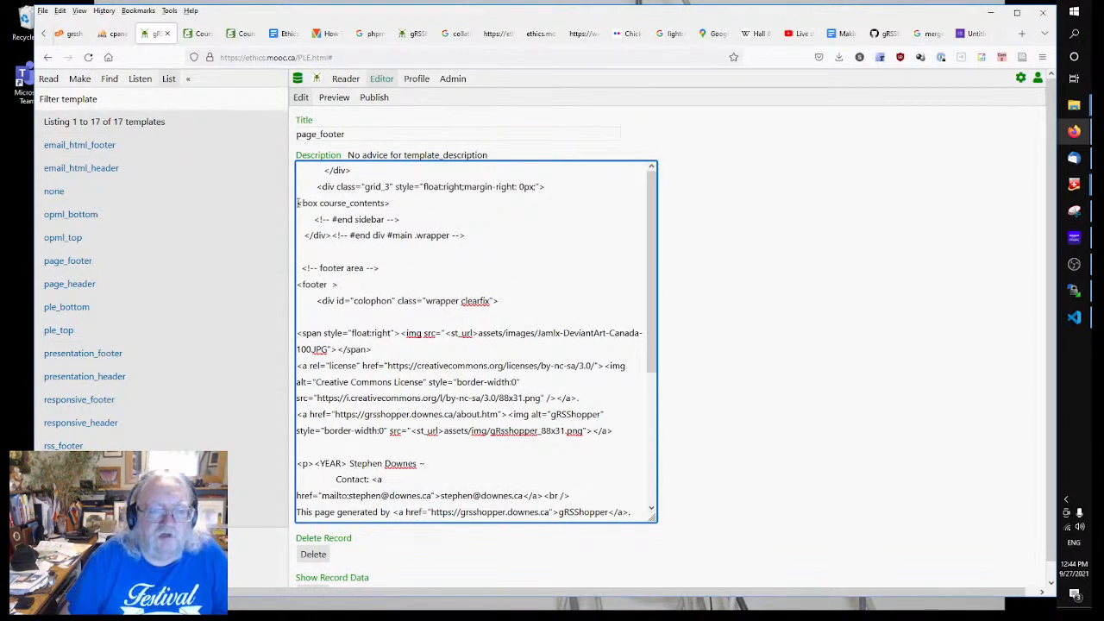
type("!")
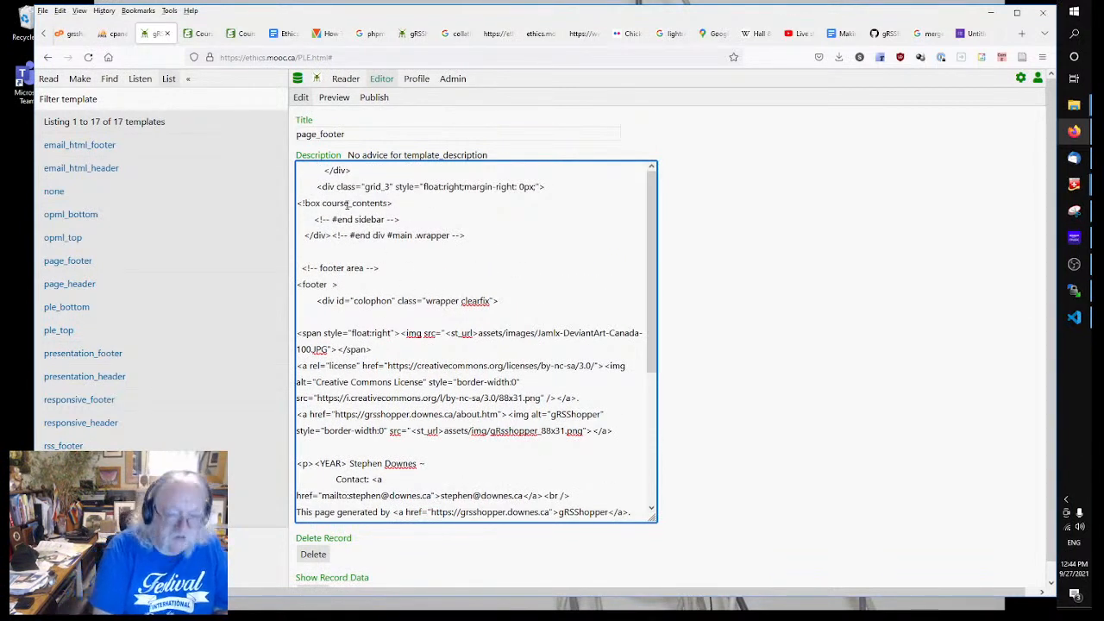
type("-- ")
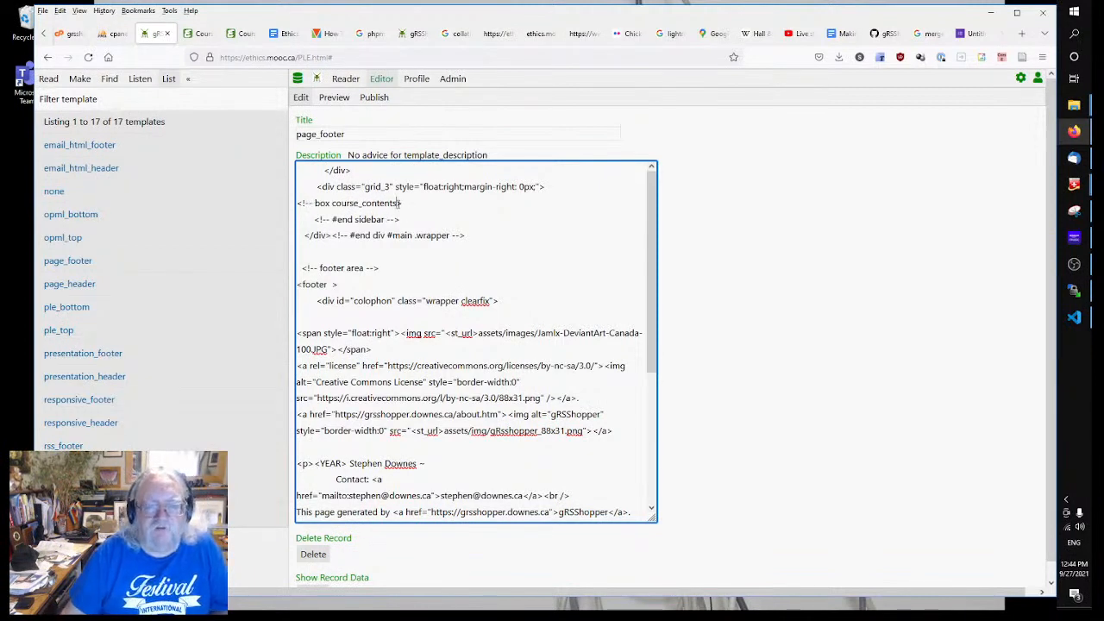
type(" -->")
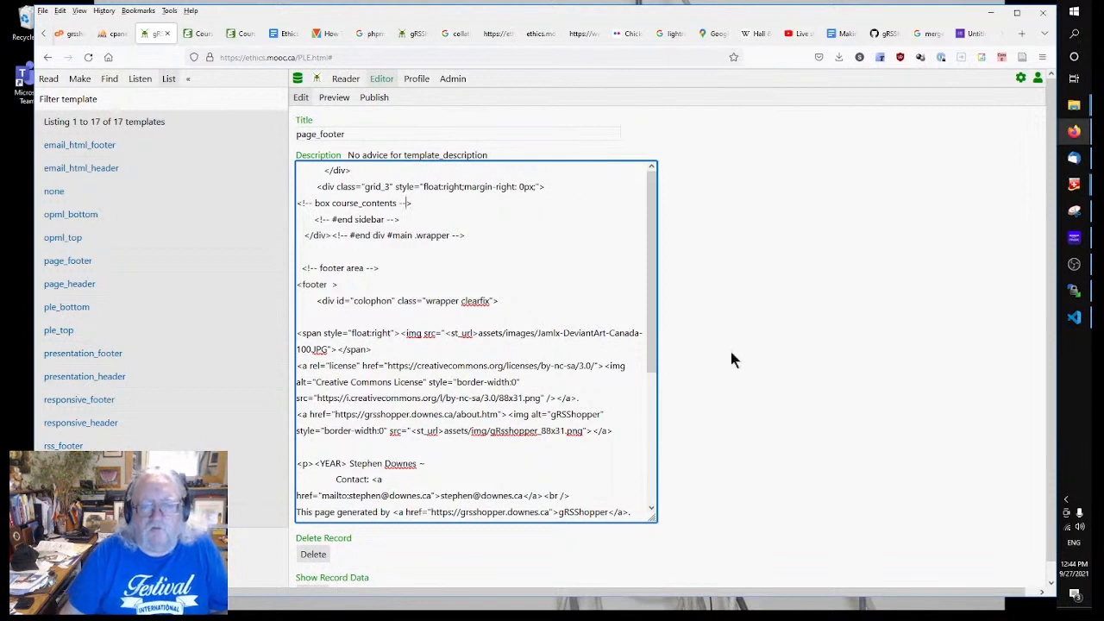
left_click(779, 367)
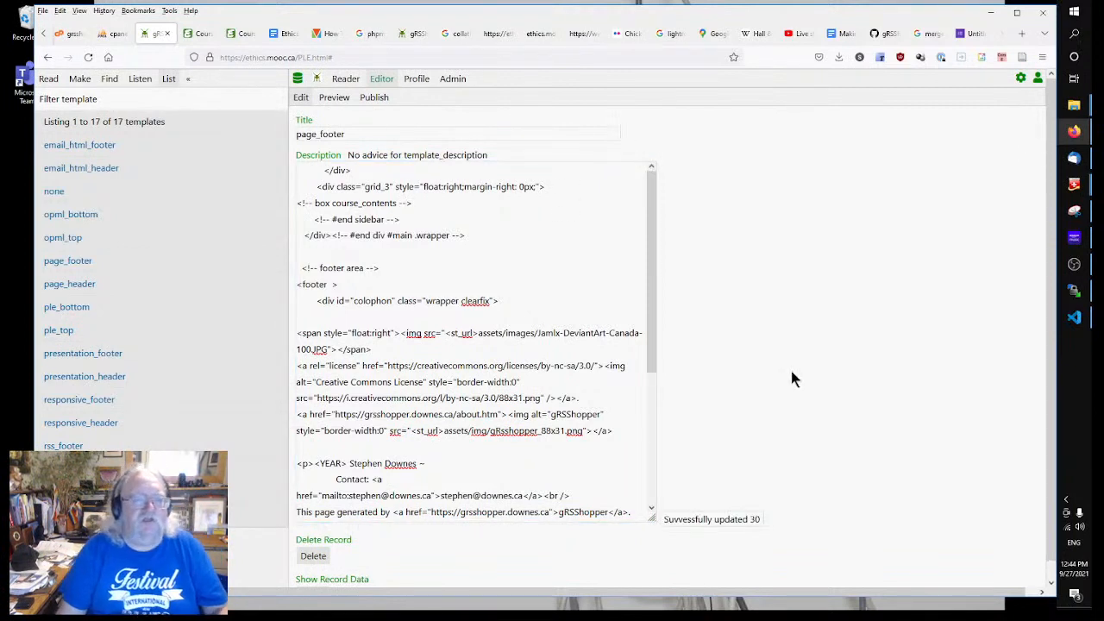
Step: Open Course Home Page from the [List] Page records and republish it to ethics.mooc.ca/index.html
left_click(80, 79)
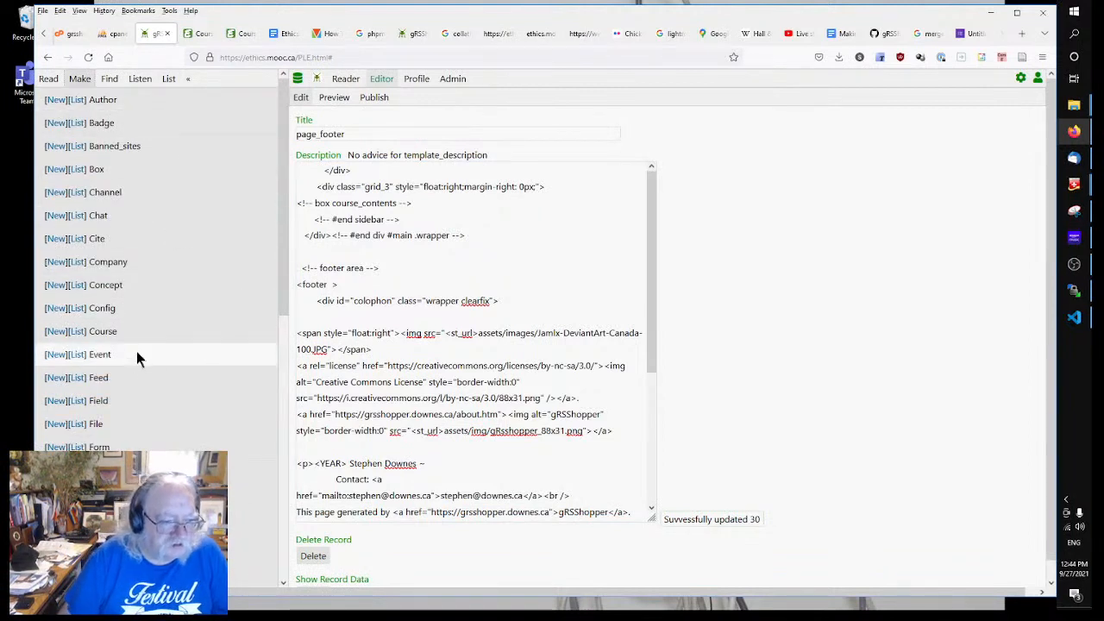
scroll(86, 406, "down", 5)
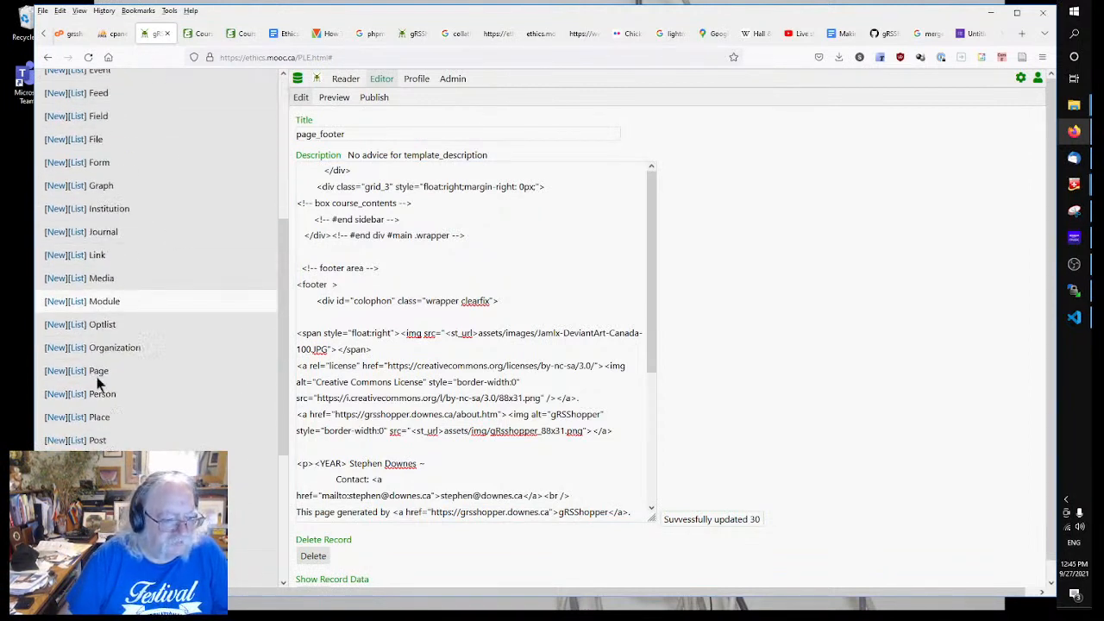
left_click(78, 371)
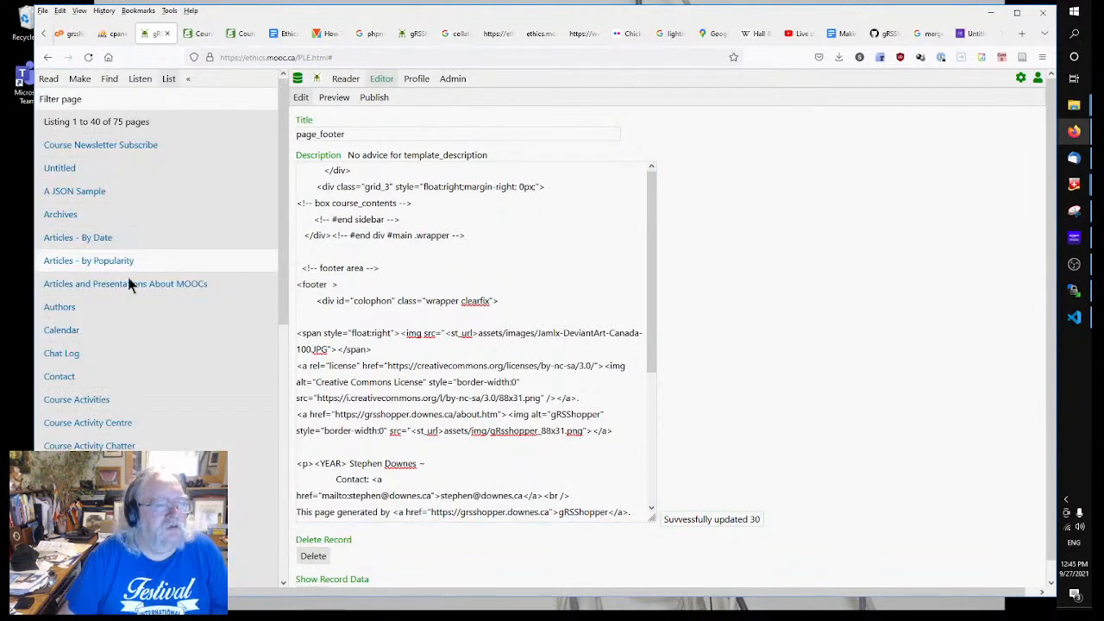
scroll(128, 287, "down", 2)
scroll(142, 337, "down", 3)
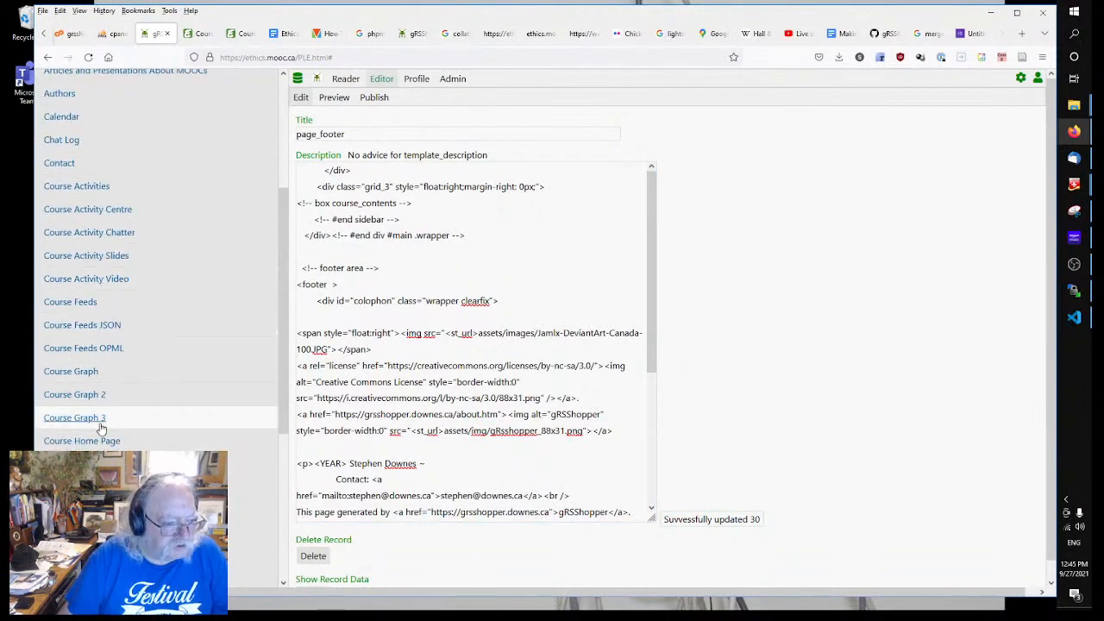
scroll(96, 427, "down", 1)
scroll(94, 430, "down", 2)
left_click(82, 301)
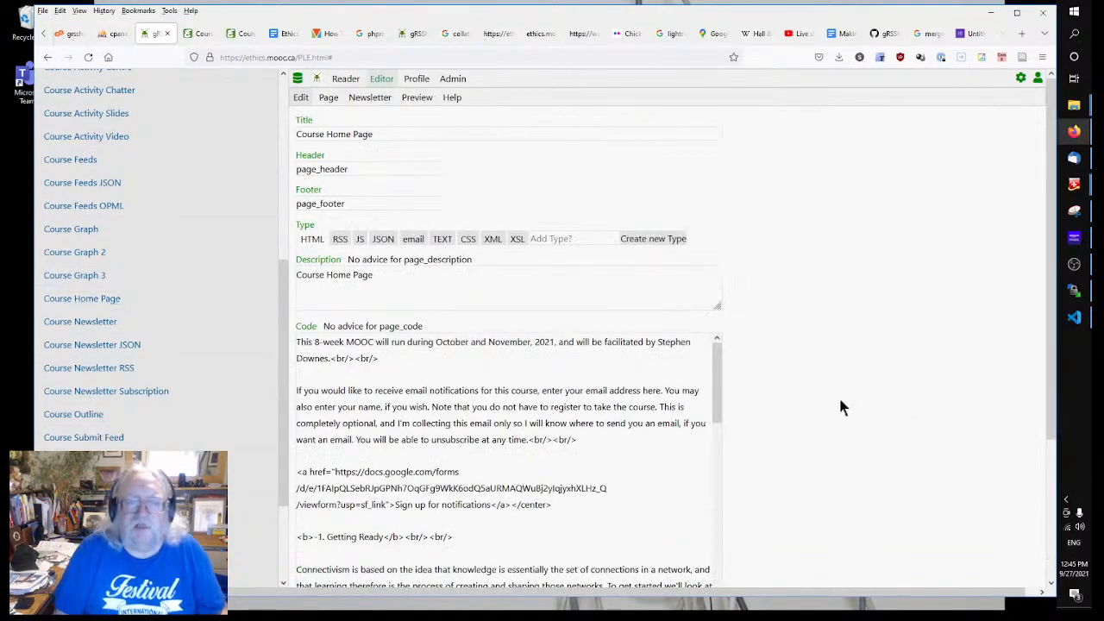
left_click(328, 97)
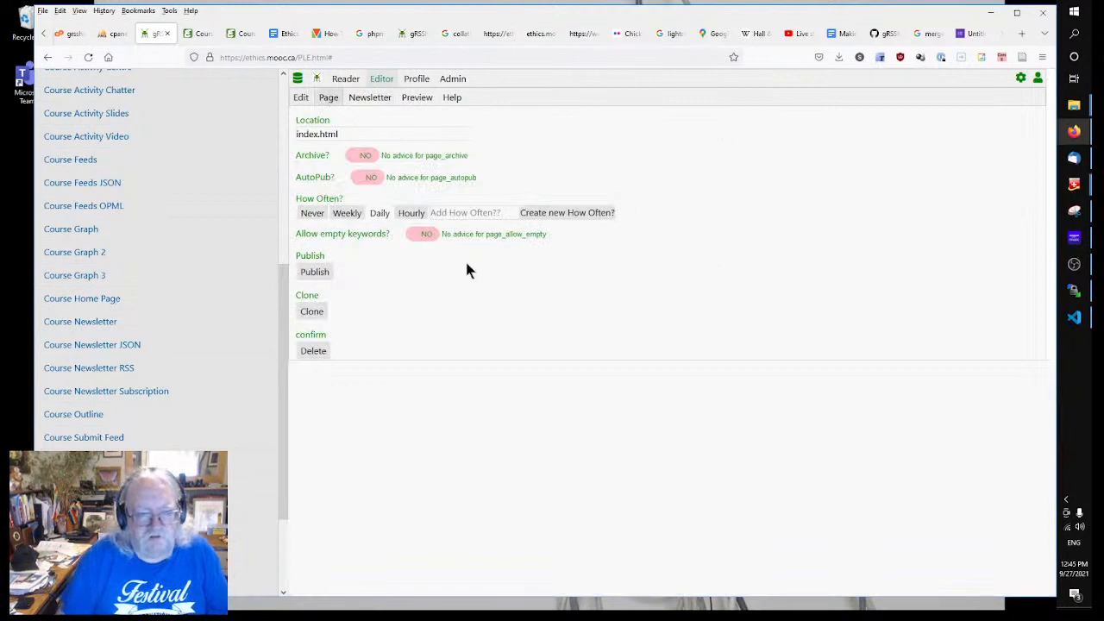
left_click(312, 272)
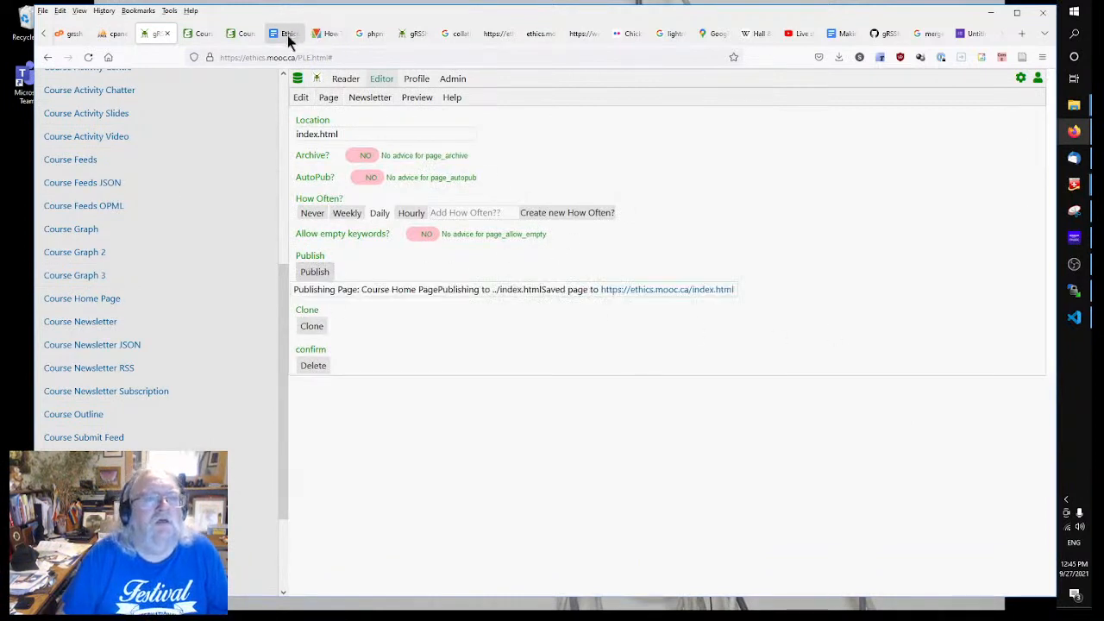
Step: Reload the ethics.mooc.ca home page to show the new 'The MOOC' logo, checking the Course Outline page
left_click(197, 35)
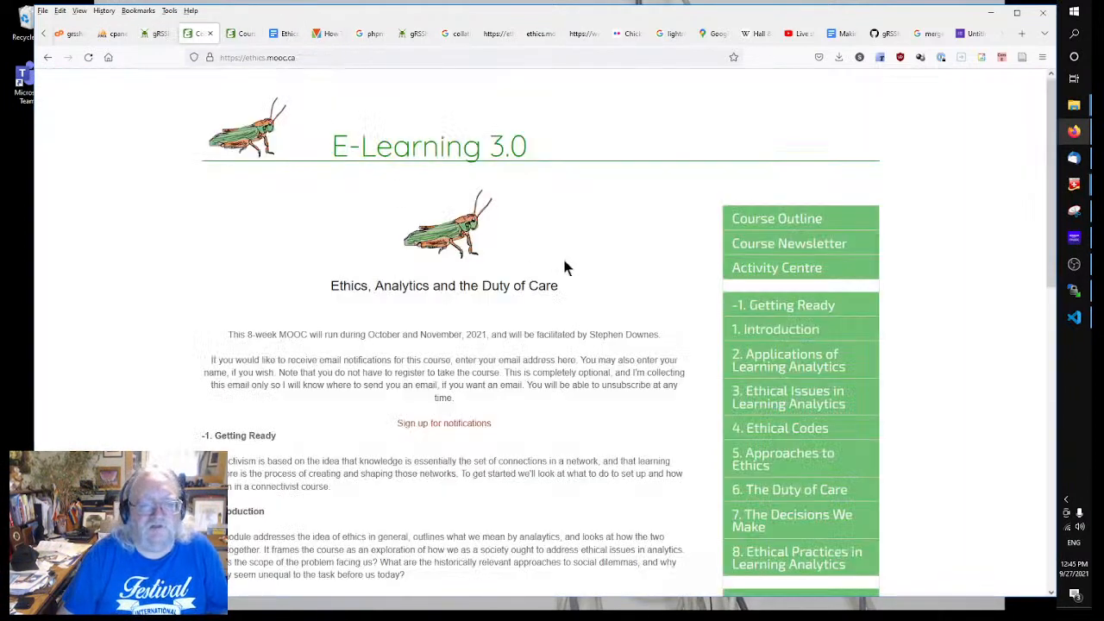
right_click(197, 214)
left_click(291, 225)
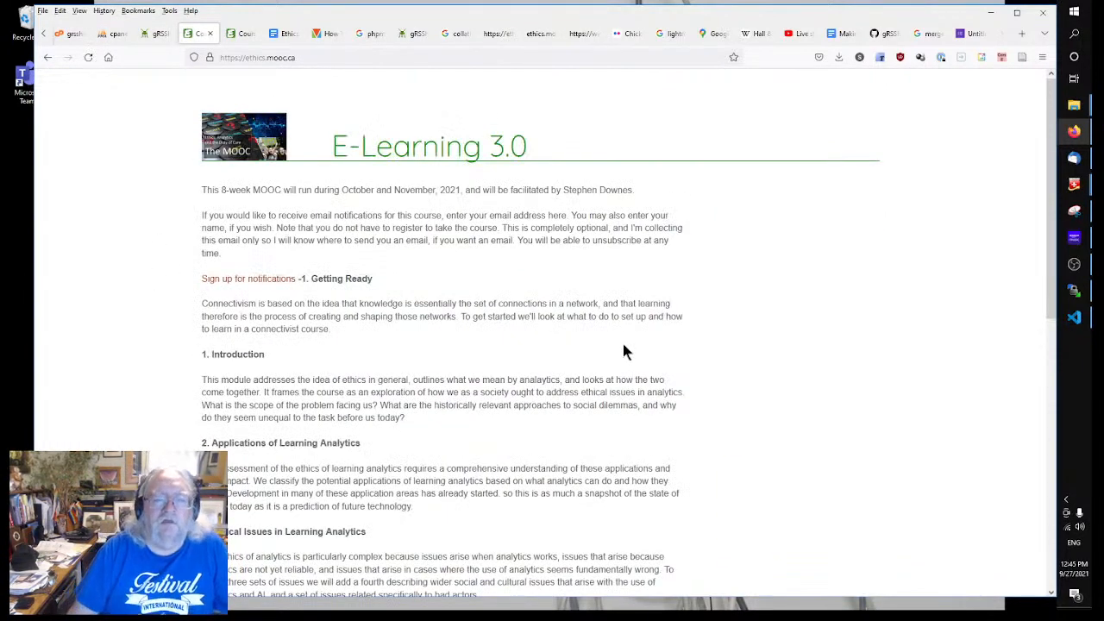
left_click(442, 140)
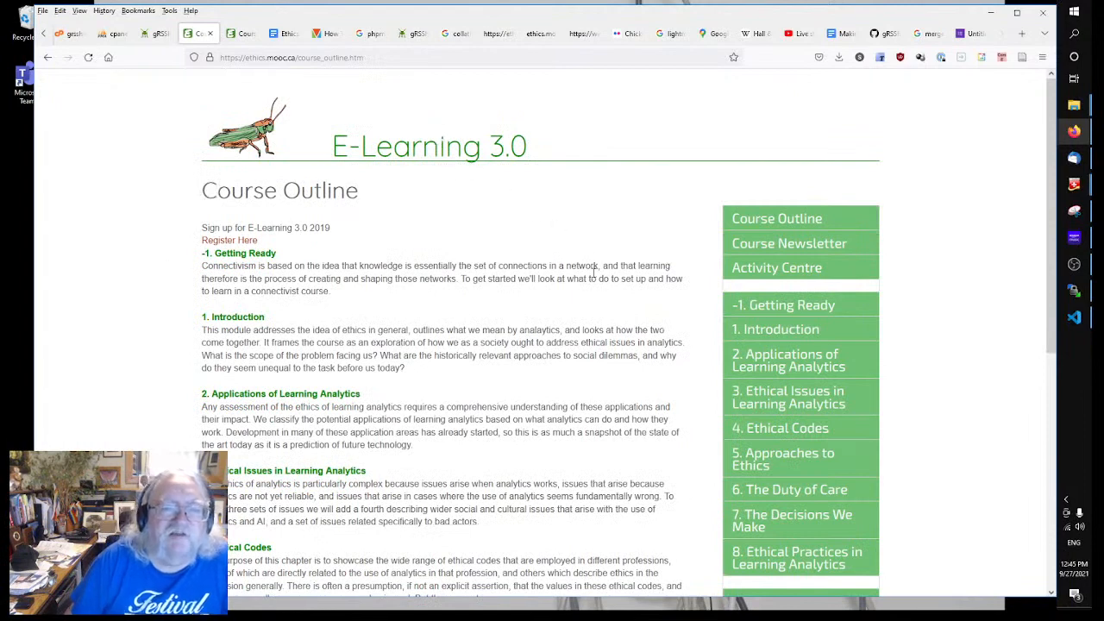
left_click(47, 57)
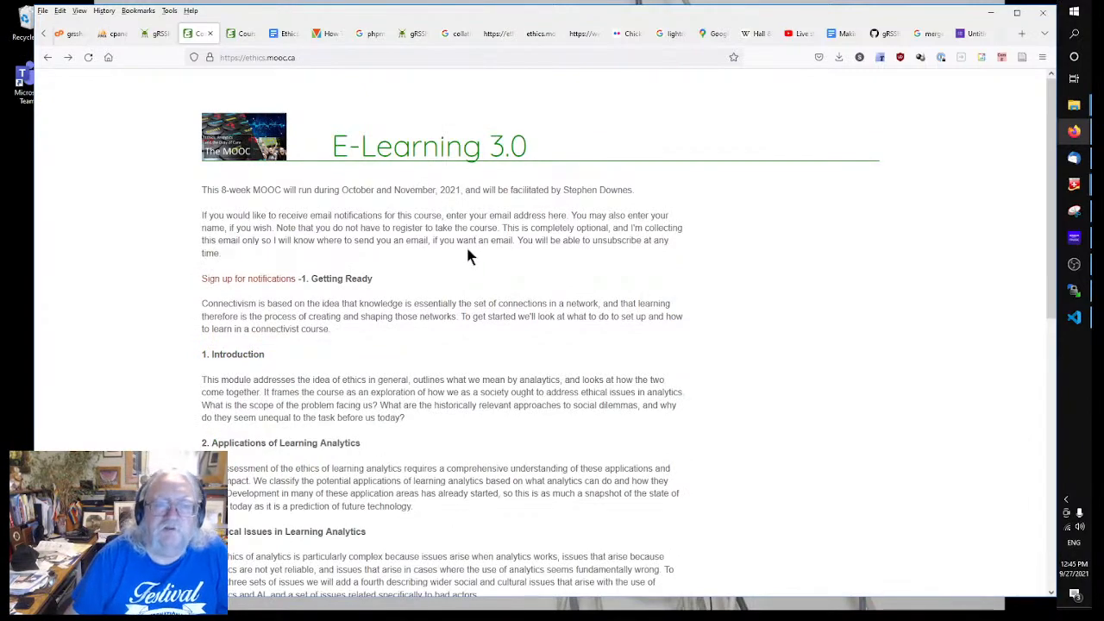
scroll(475, 243, "down", 3)
scroll(474, 243, "up", 3)
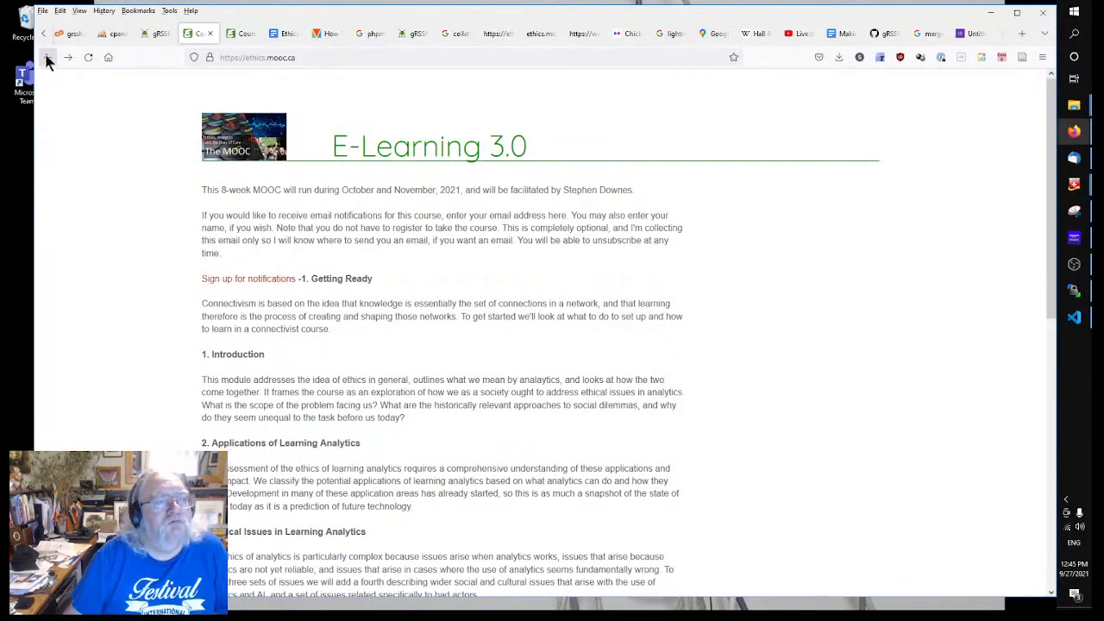
Step: Return to gRSShopper and look over the page's edit form fields
left_click(151, 36)
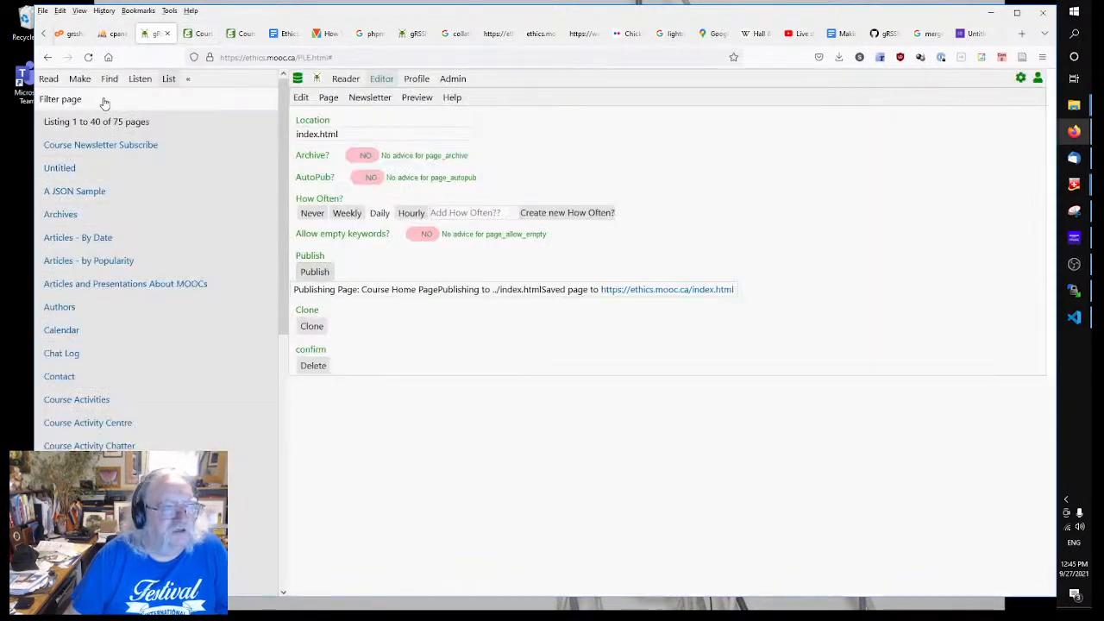
left_click(80, 78)
scroll(173, 319, "down", 6)
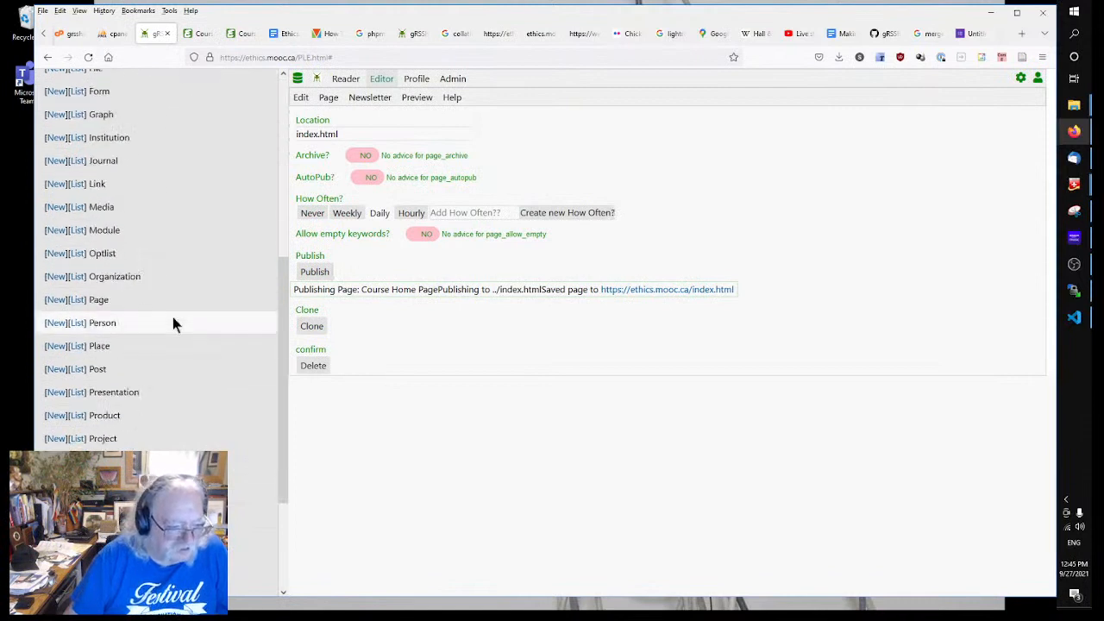
scroll(172, 317, "up", 3)
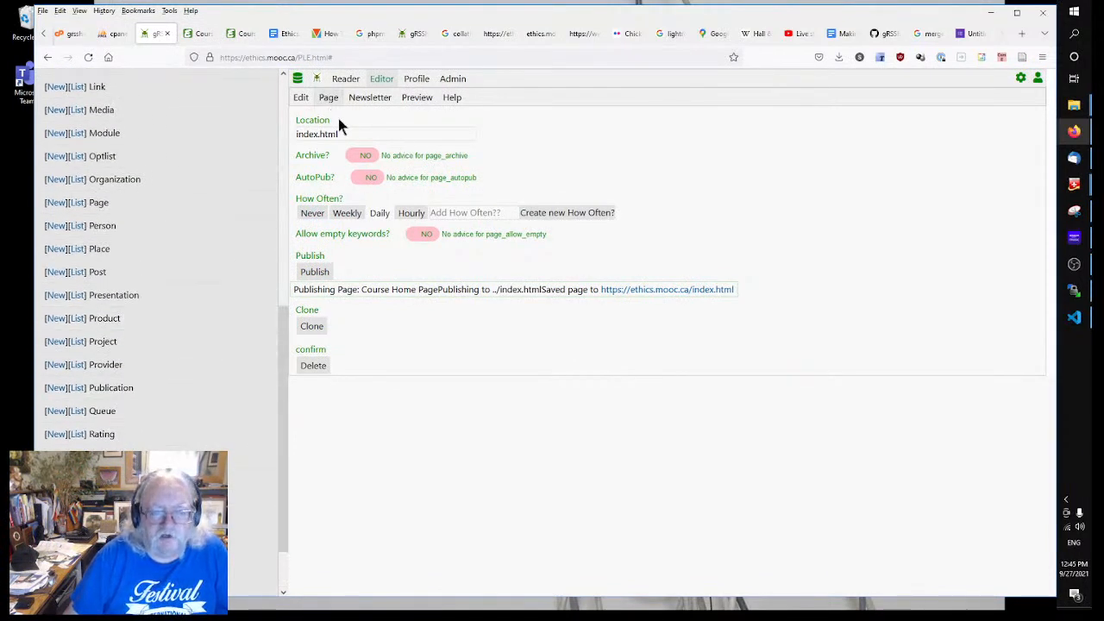
left_click(300, 97)
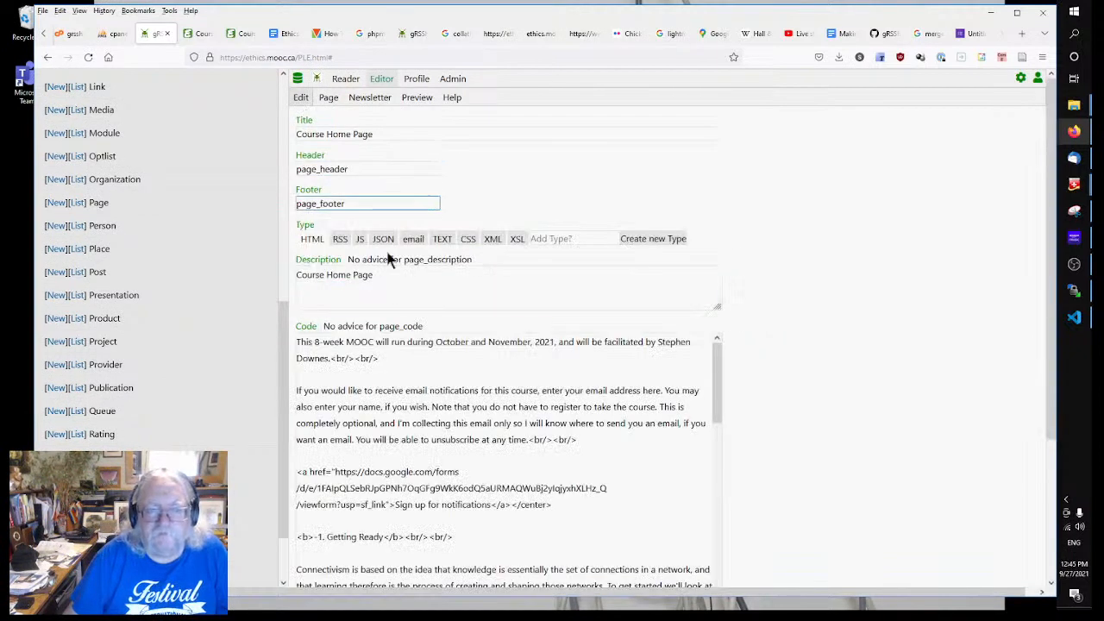
left_click(354, 169)
left_click(469, 167)
left_click_drag(469, 166, 636, 183)
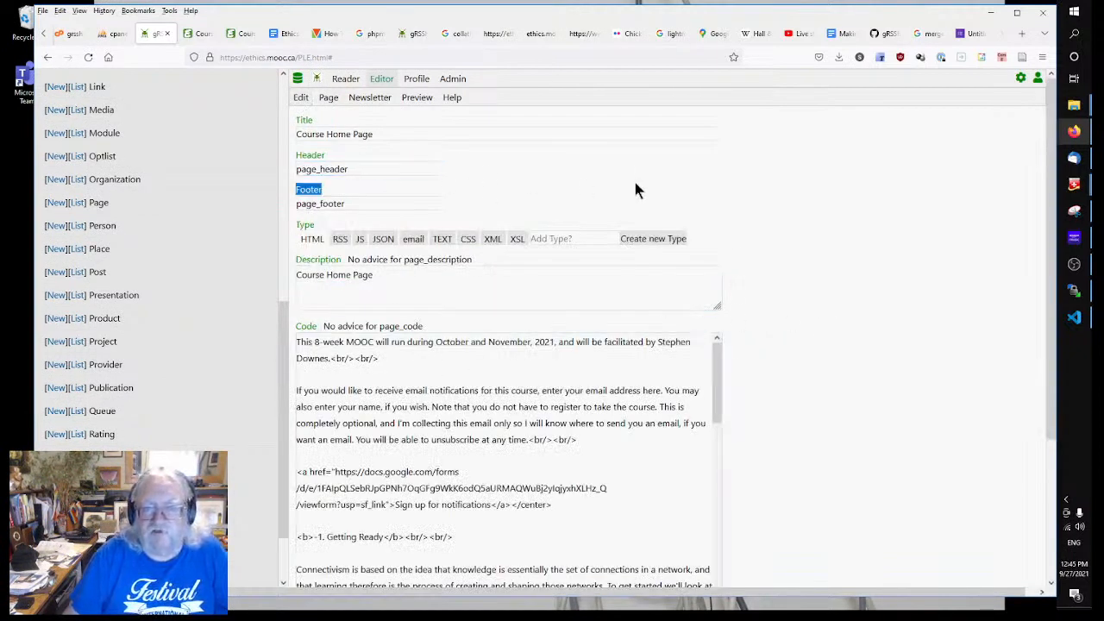
left_click(488, 187)
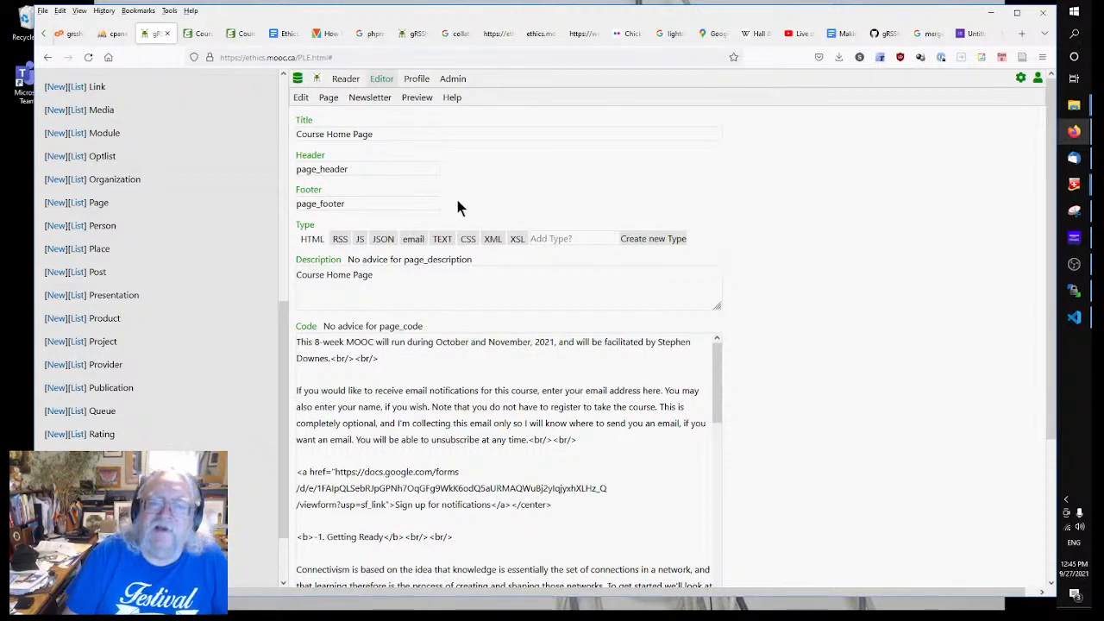
left_click_drag(457, 207, 676, 217)
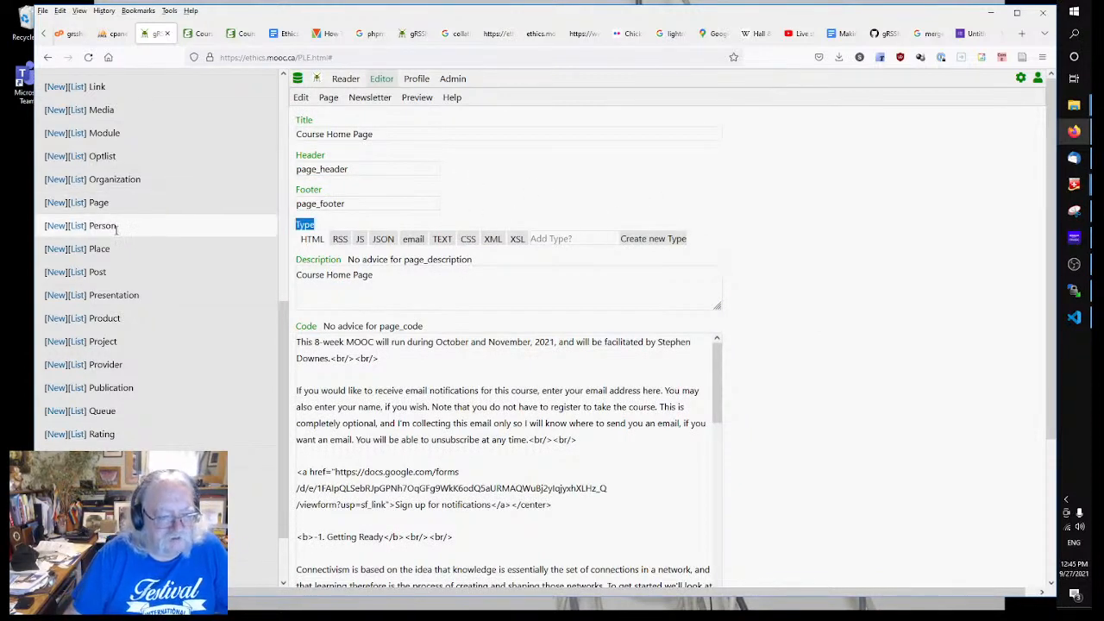
scroll(117, 288, "down", 1)
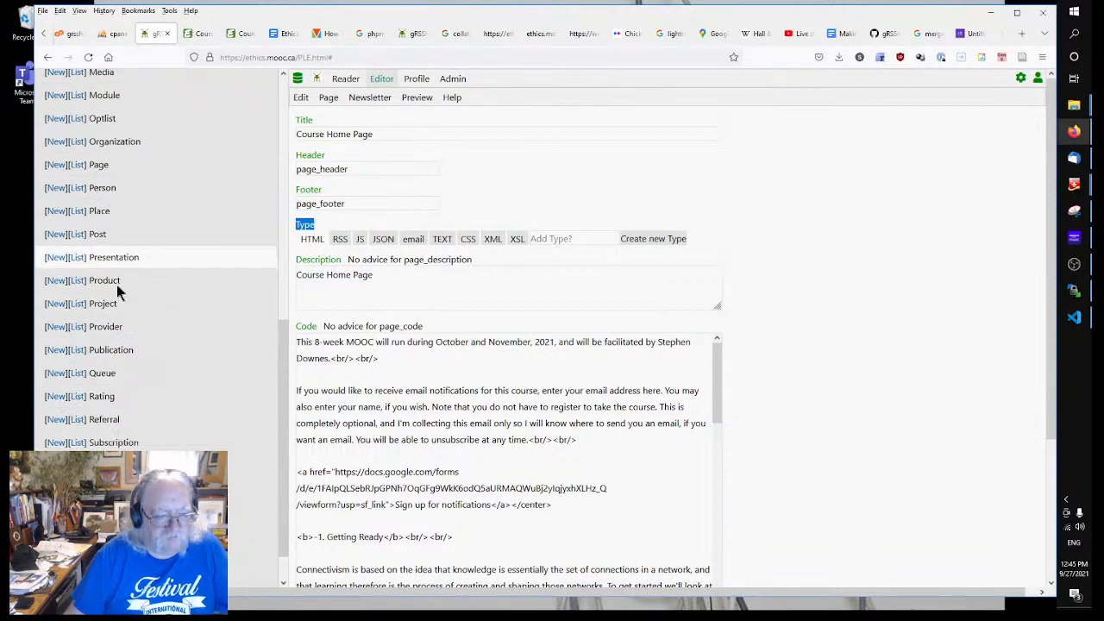
scroll(118, 288, "down", 1)
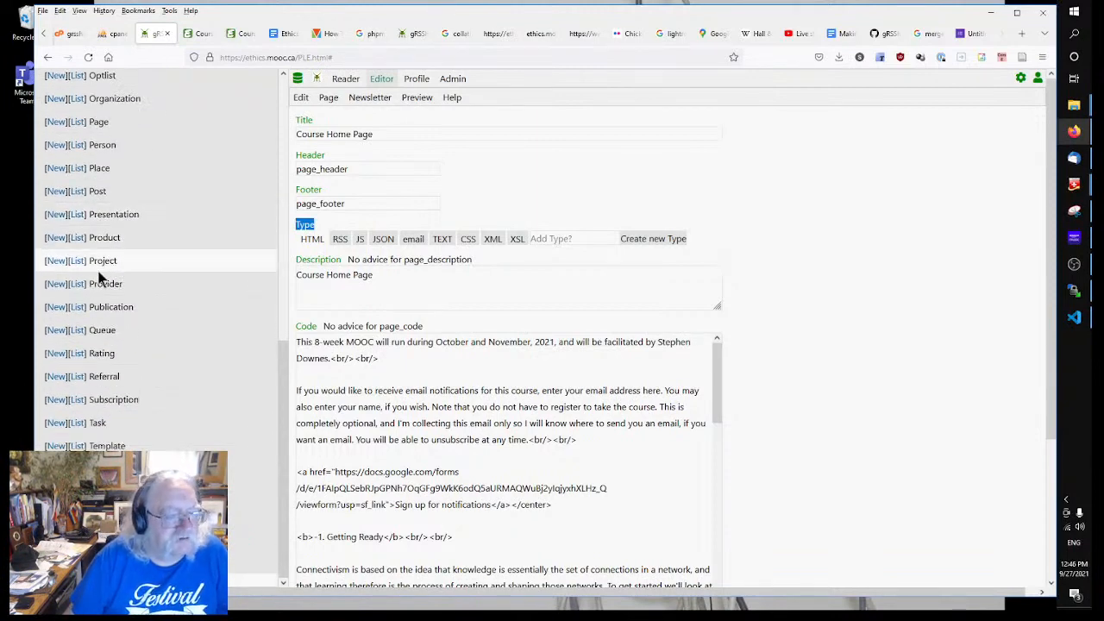
scroll(91, 281, "down", 3)
Step: Open the page_header template's code from the template list for editing
left_click(76, 446)
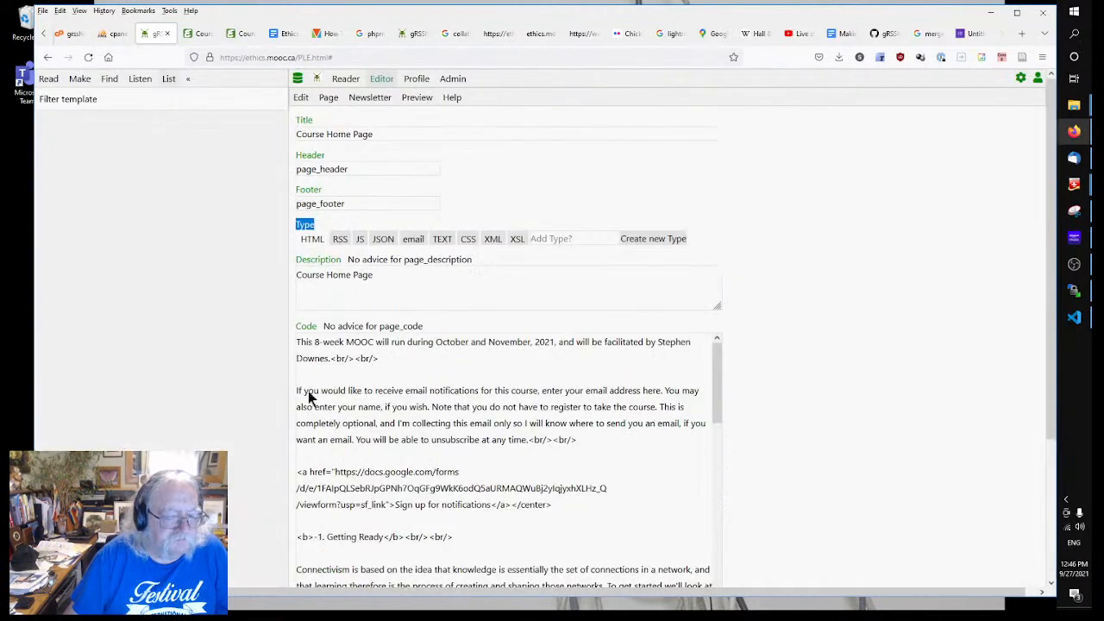
scroll(166, 259, "down", 1)
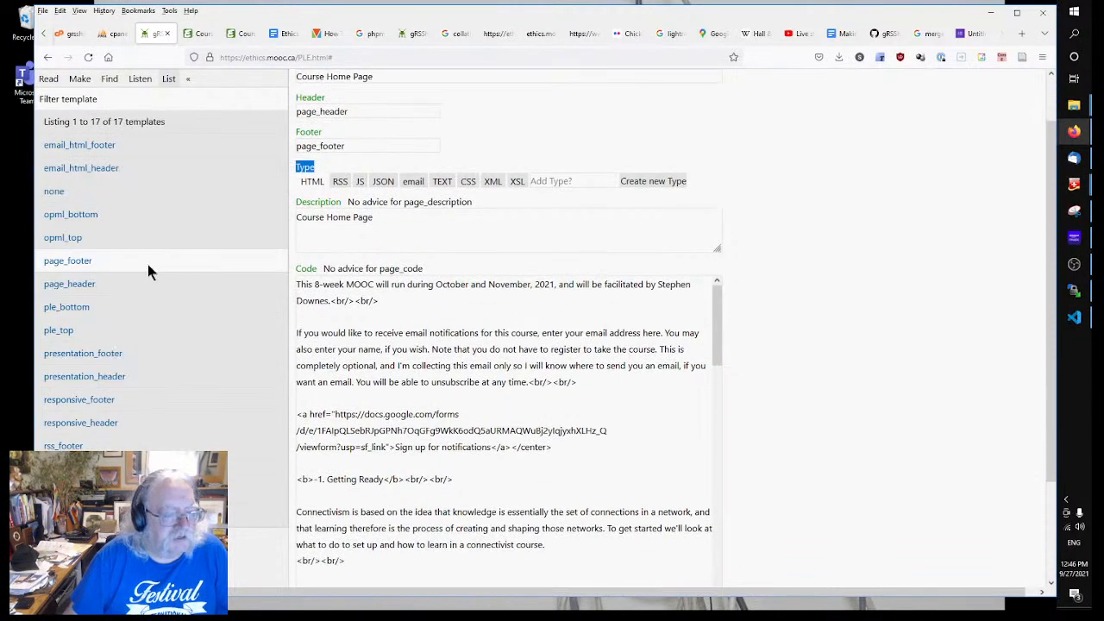
left_click(69, 284)
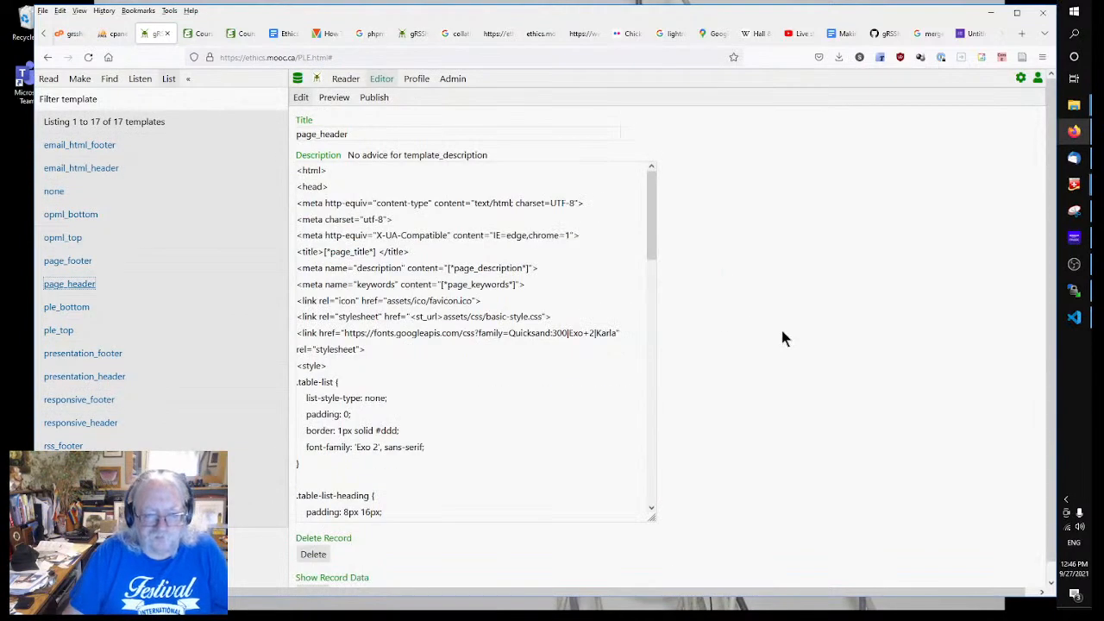
left_click(479, 301)
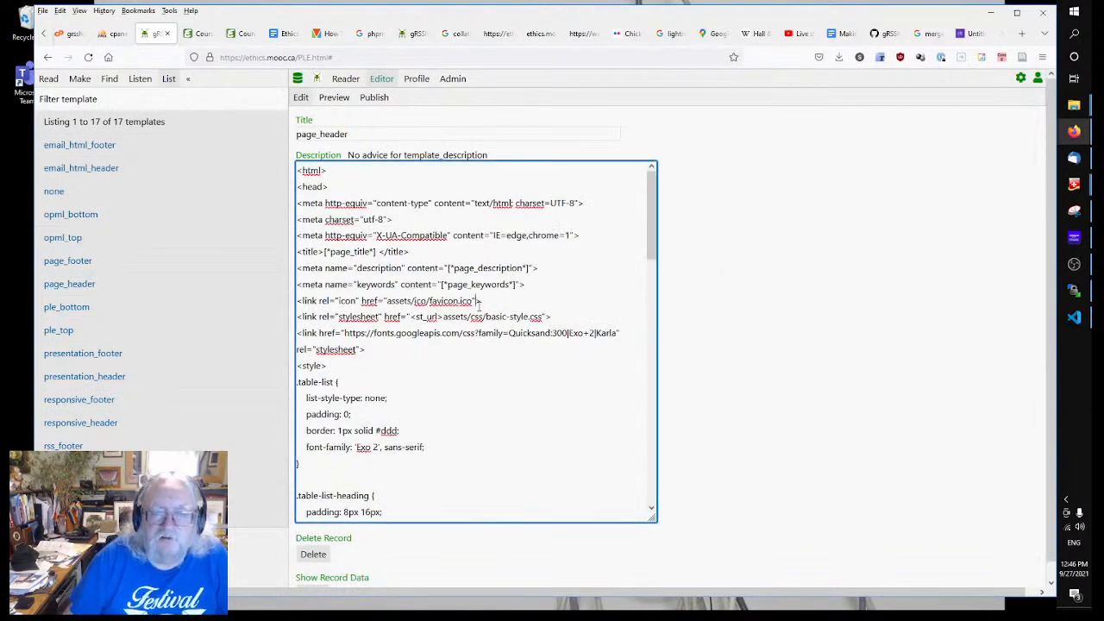
scroll(471, 322, "down", 10)
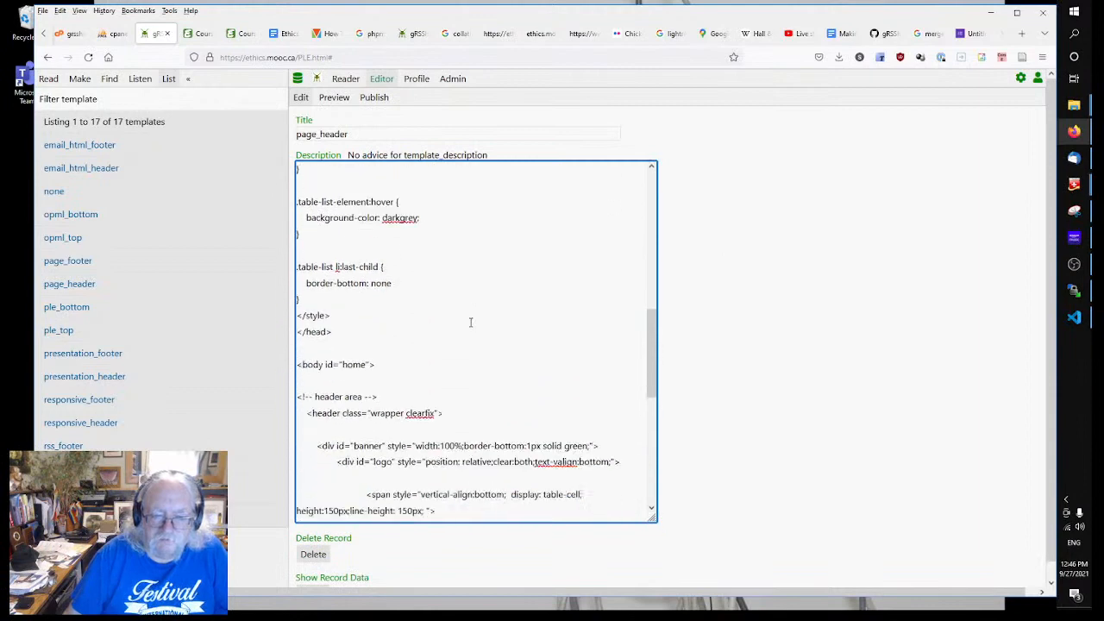
scroll(471, 322, "down", 5)
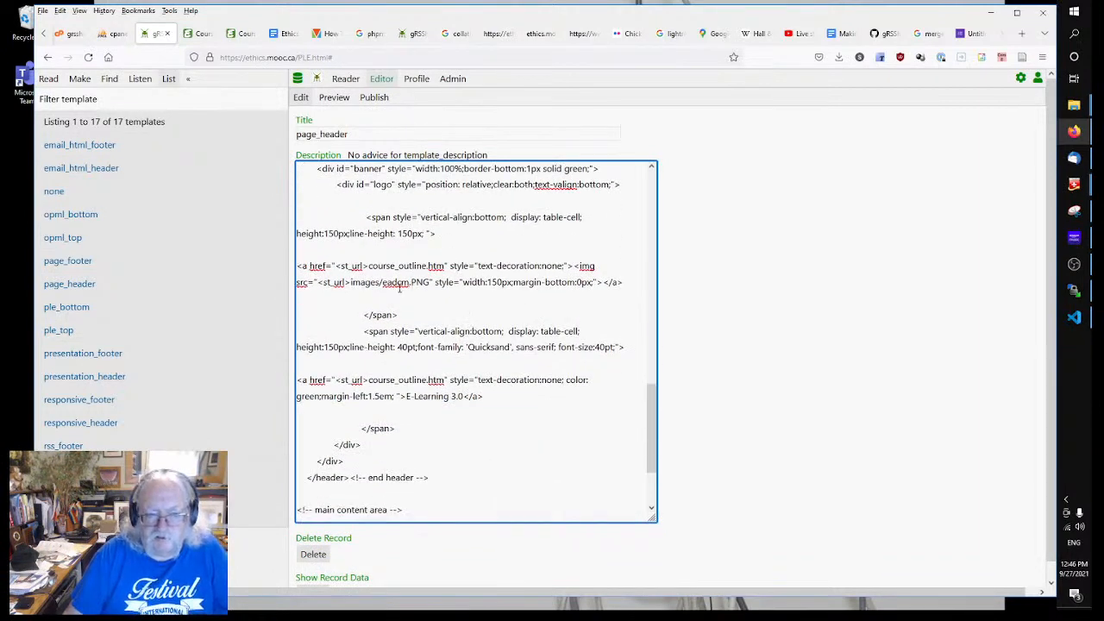
Step: Replace 'E-Learning 3.0' with 'Ethics, Analytics and the Duty of Care', fix the typo, and save
left_click(435, 284)
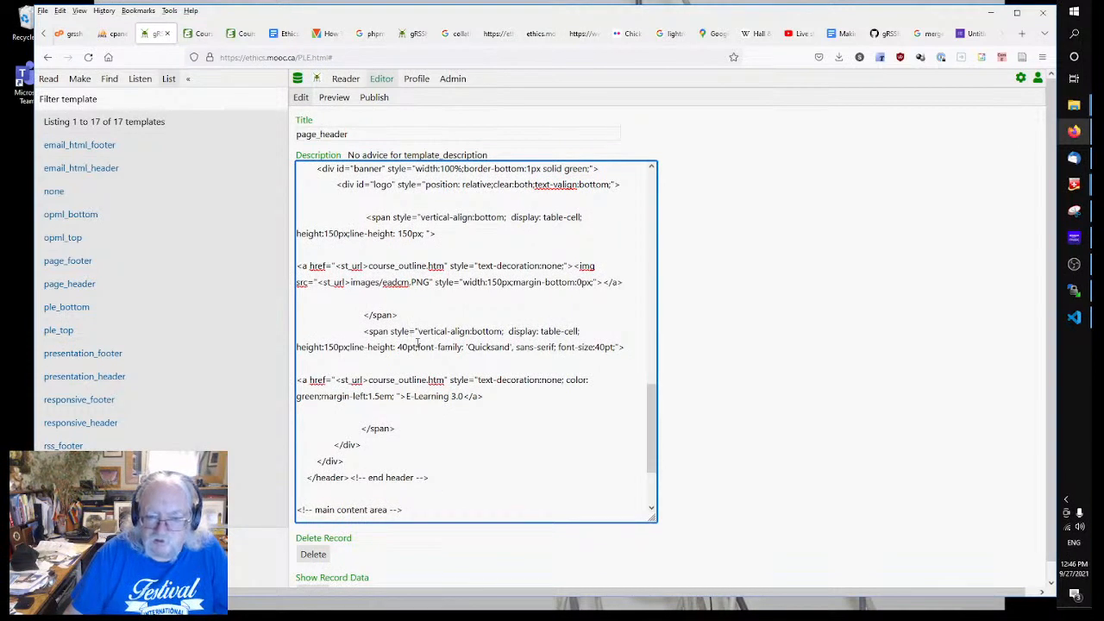
left_click(423, 381)
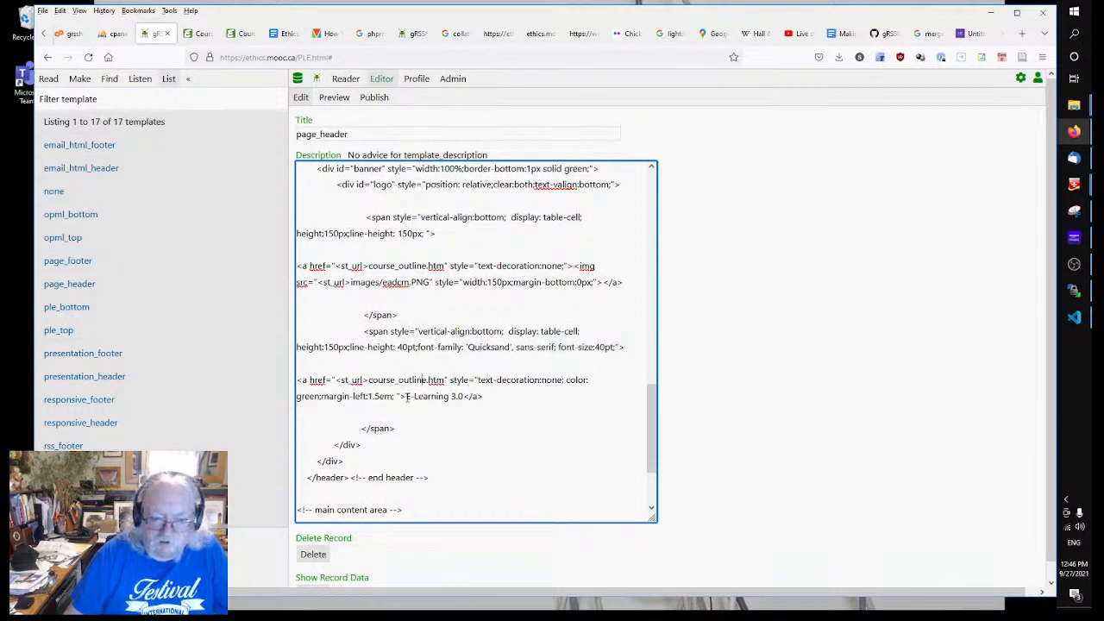
left_click_drag(407, 396, 464, 396)
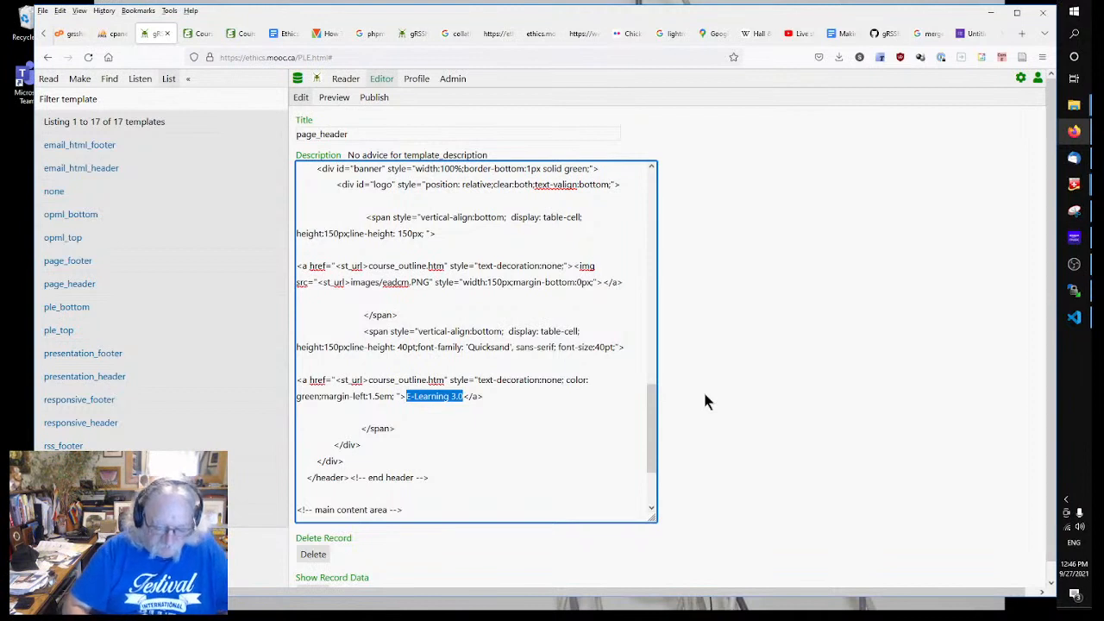
type("Ethics")
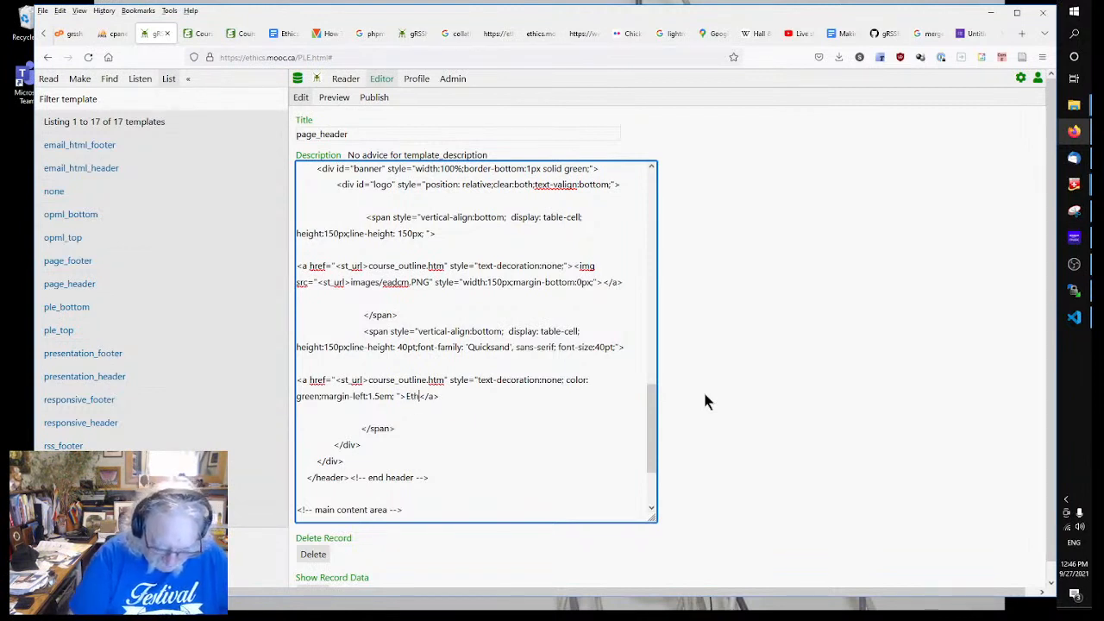
type(", Analaytic")
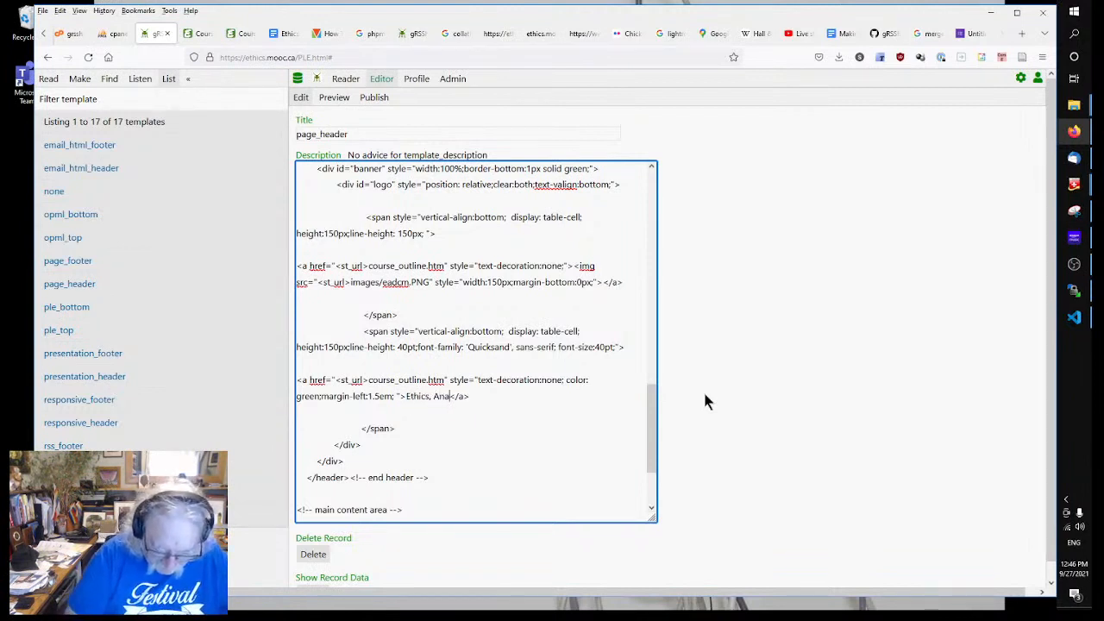
type("s and the Dut")
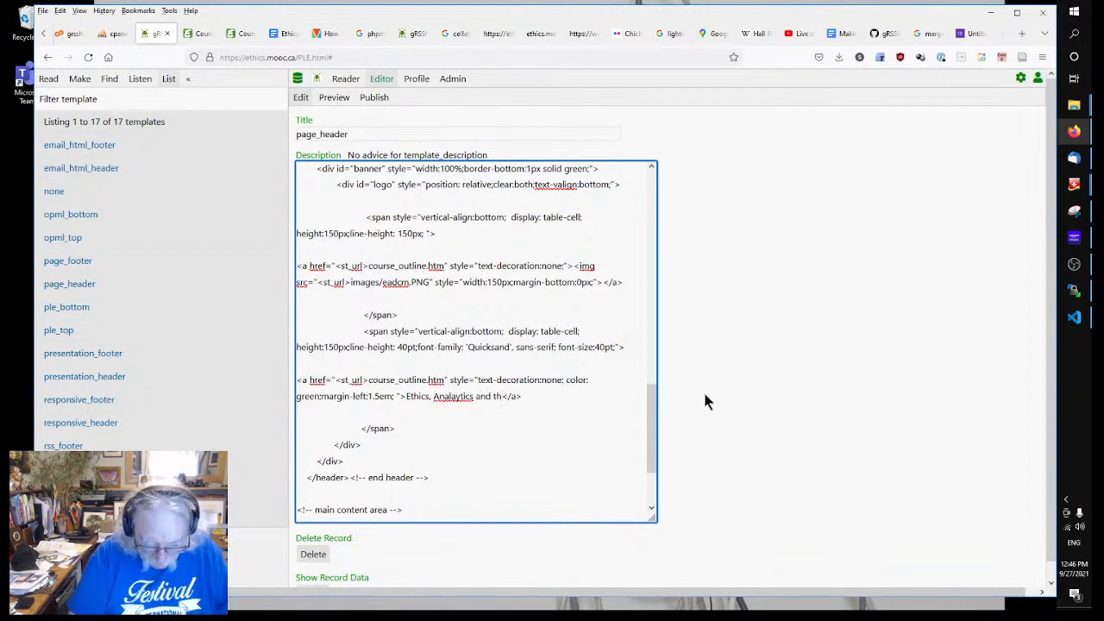
type("y of Care")
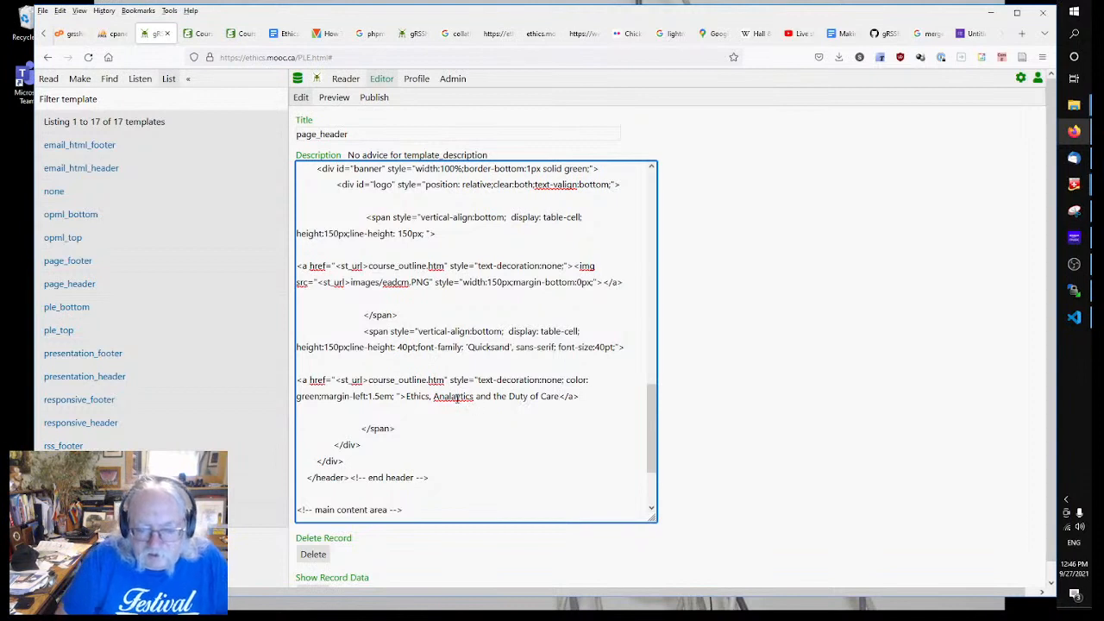
left_click(457, 396)
key("BackSpace")
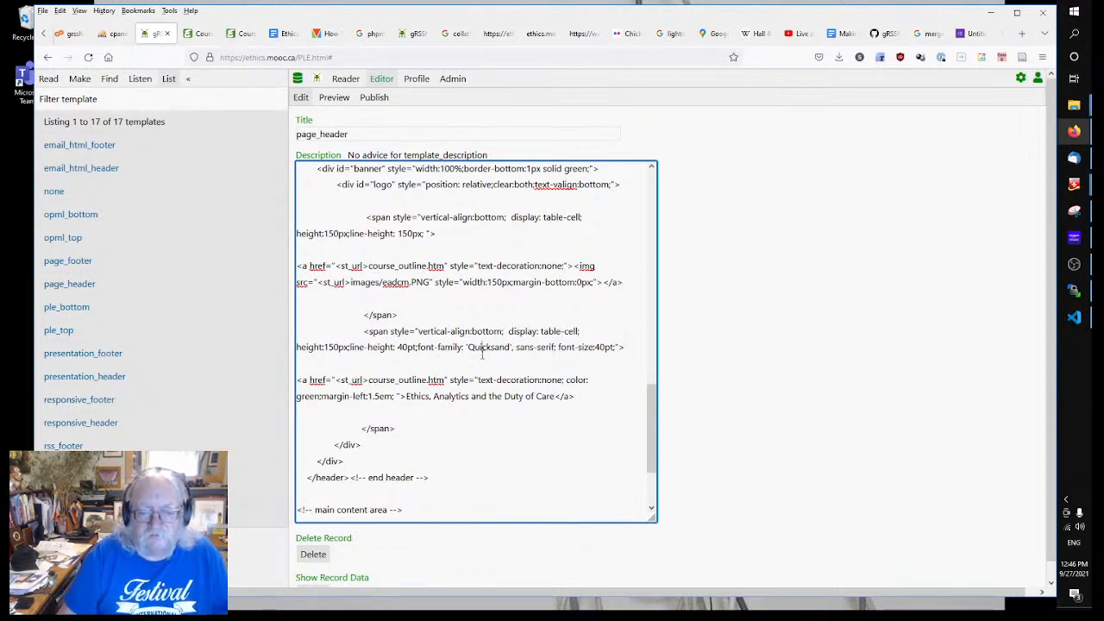
left_click(743, 388)
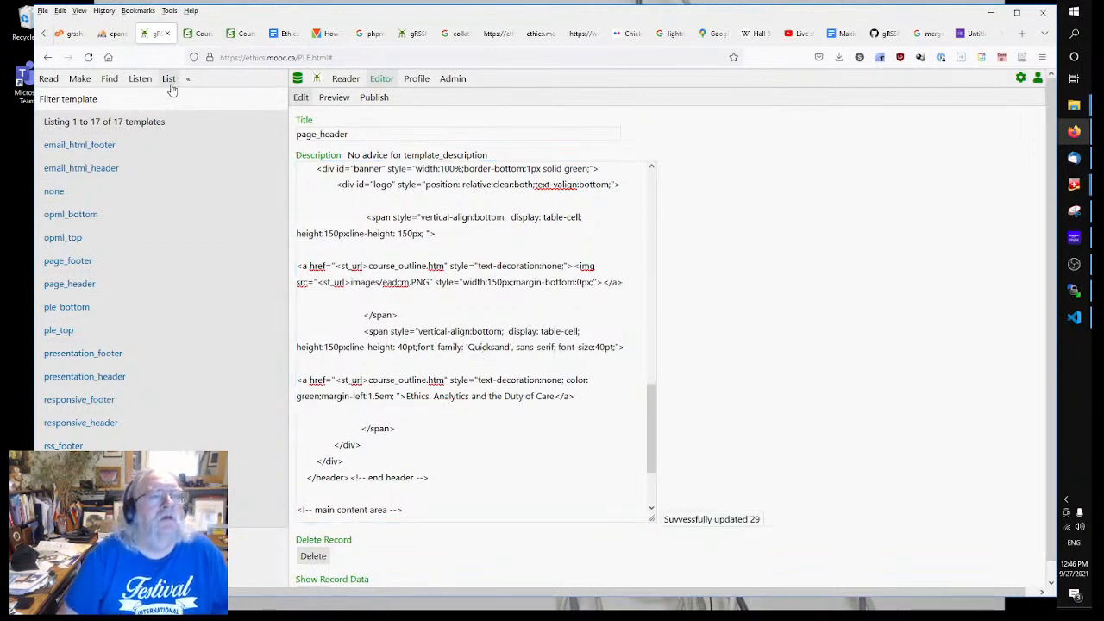
Step: Open the Course Home Page record from the Page list and show its publishing settings (index.html)
left_click(78, 79)
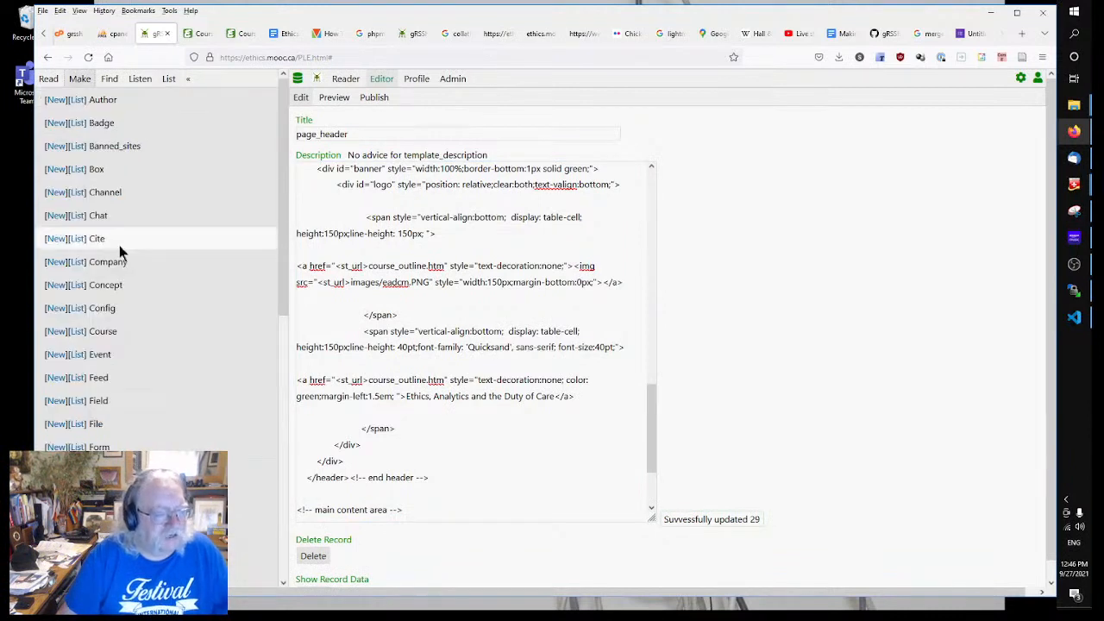
scroll(119, 245, "down", 5)
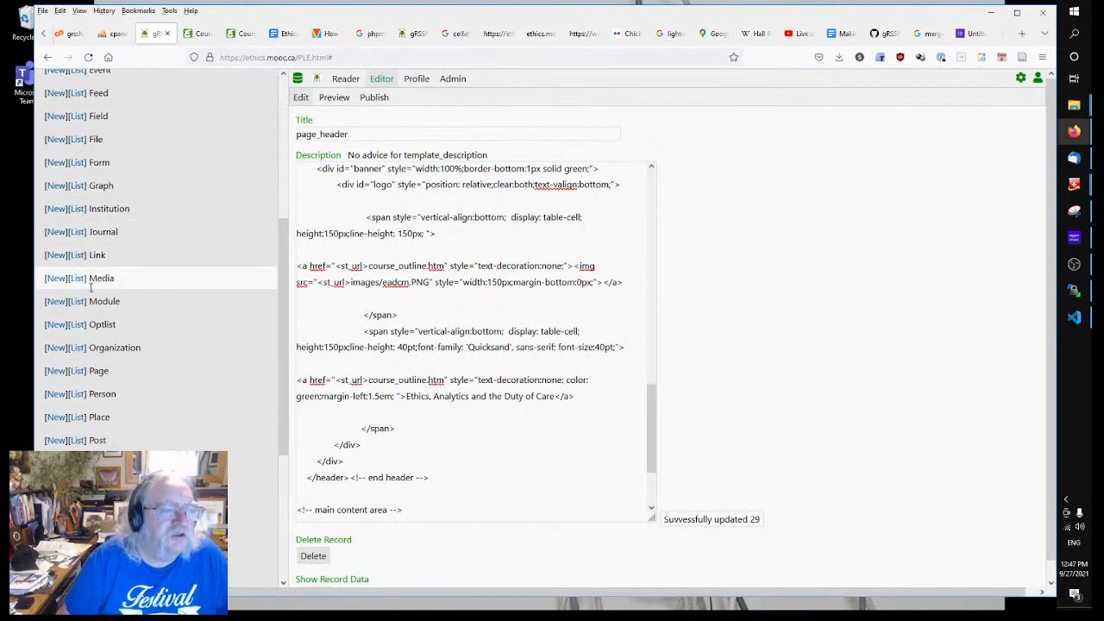
left_click(76, 371)
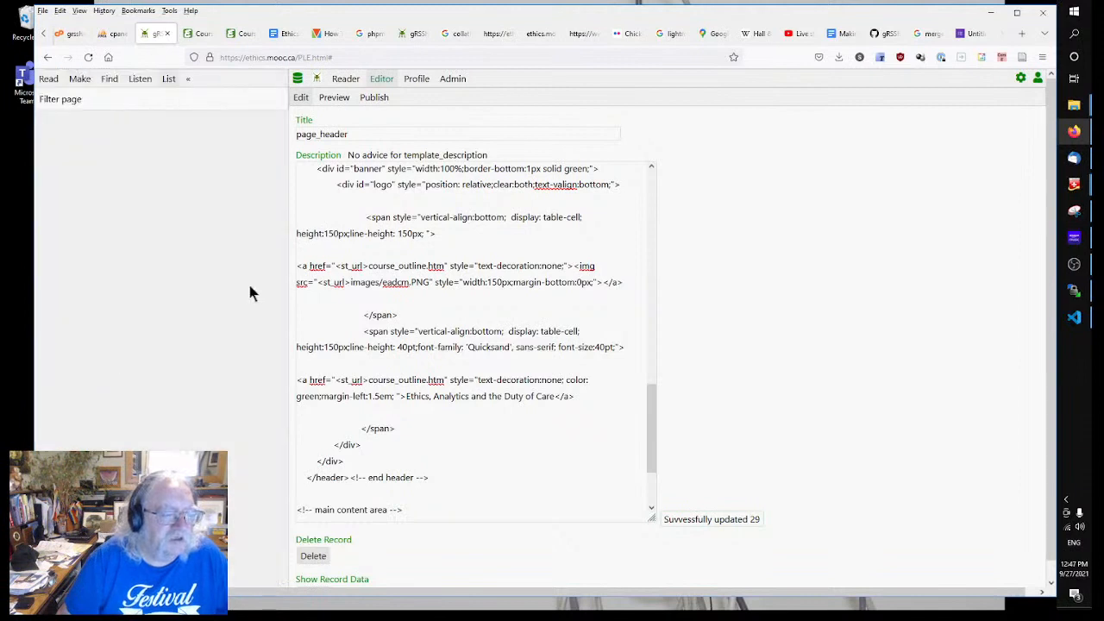
scroll(153, 291, "down", 3)
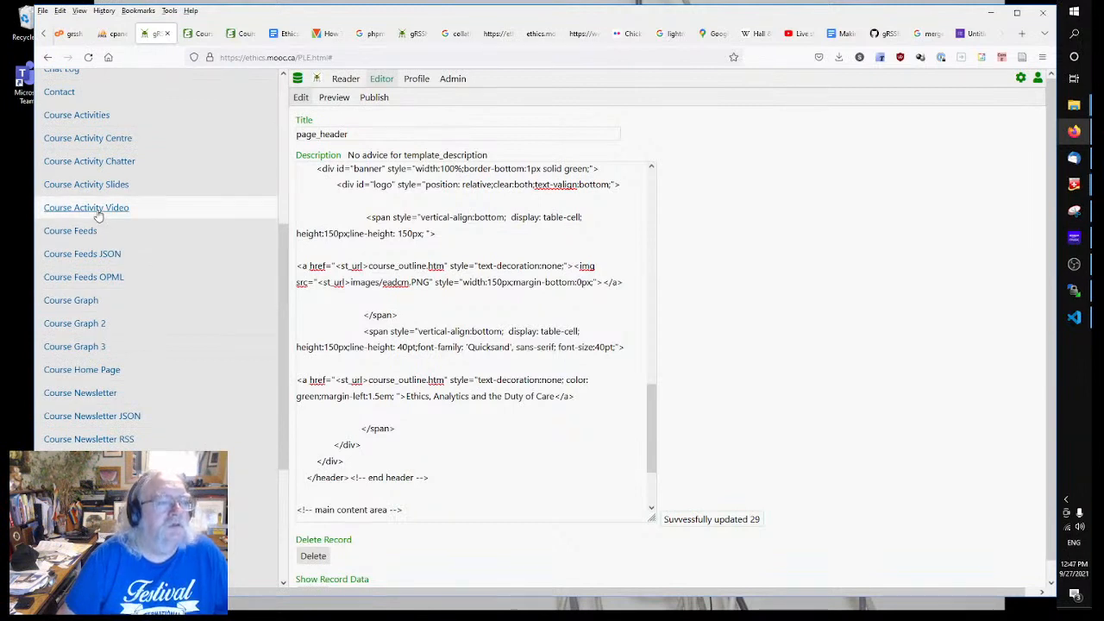
left_click(82, 370)
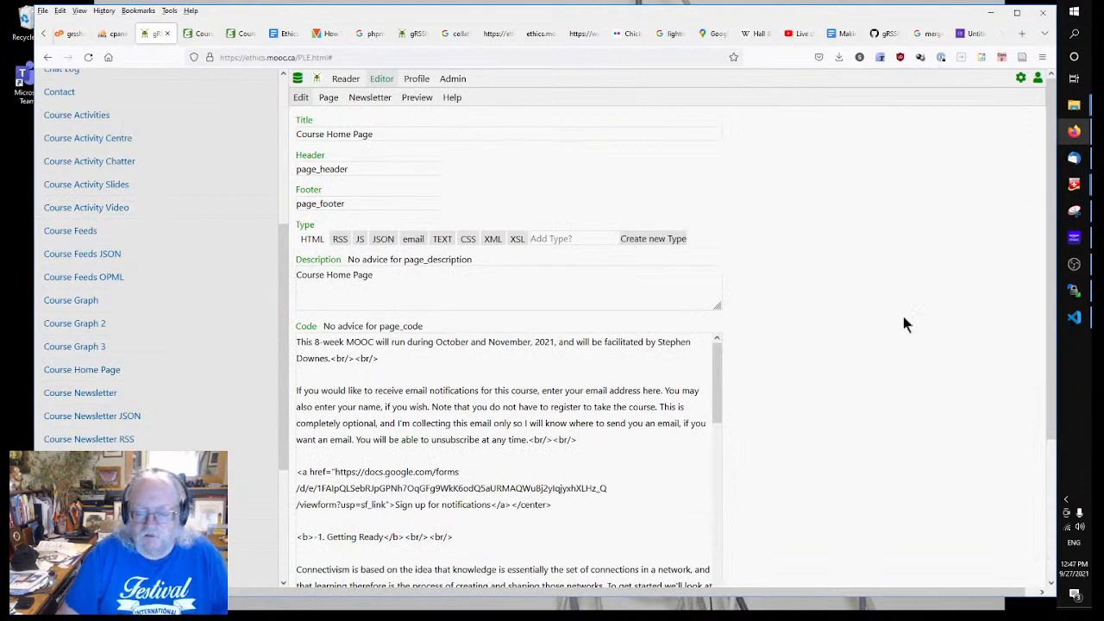
left_click(330, 98)
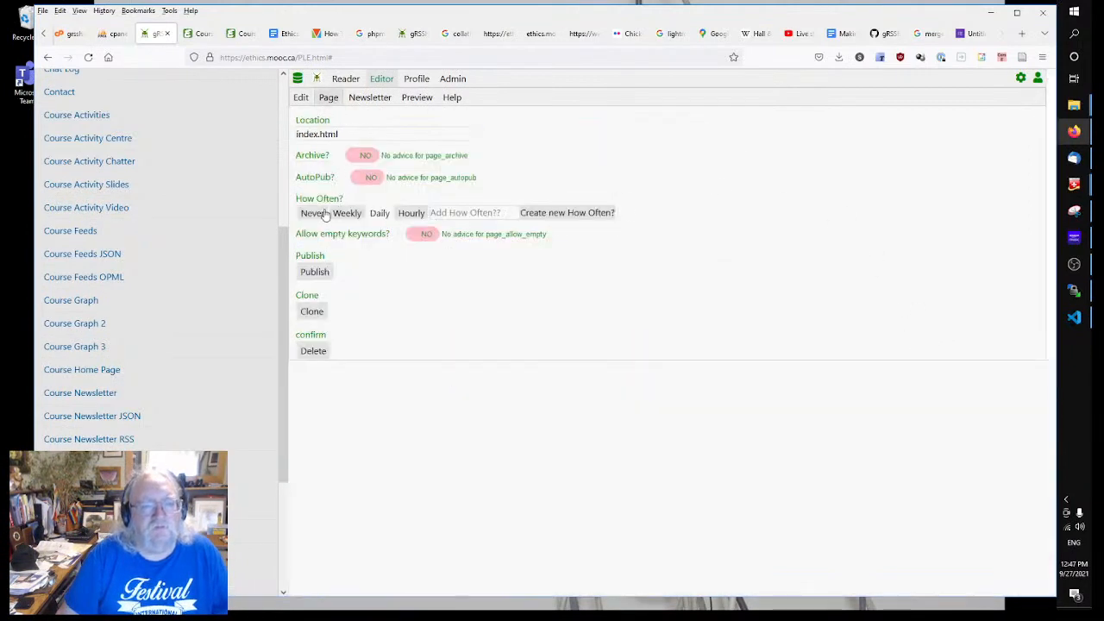
Step: Republish the Course Home Page and confirm the live header reads 'Ethics, Analytics and the Duty of Care'
left_click(204, 35)
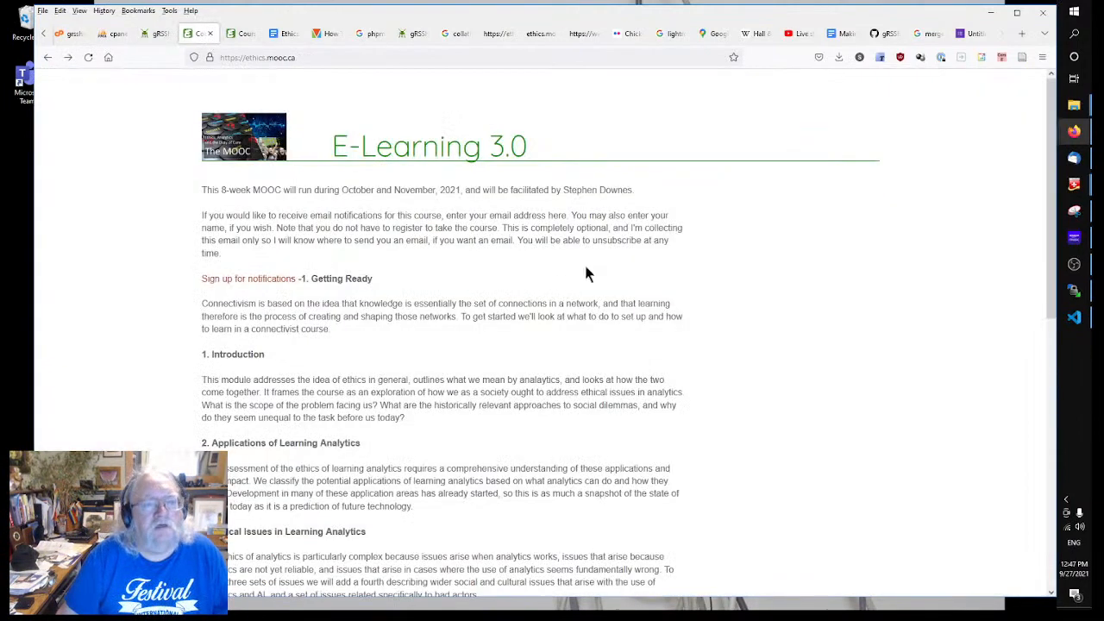
right_click(542, 261)
left_click(633, 264)
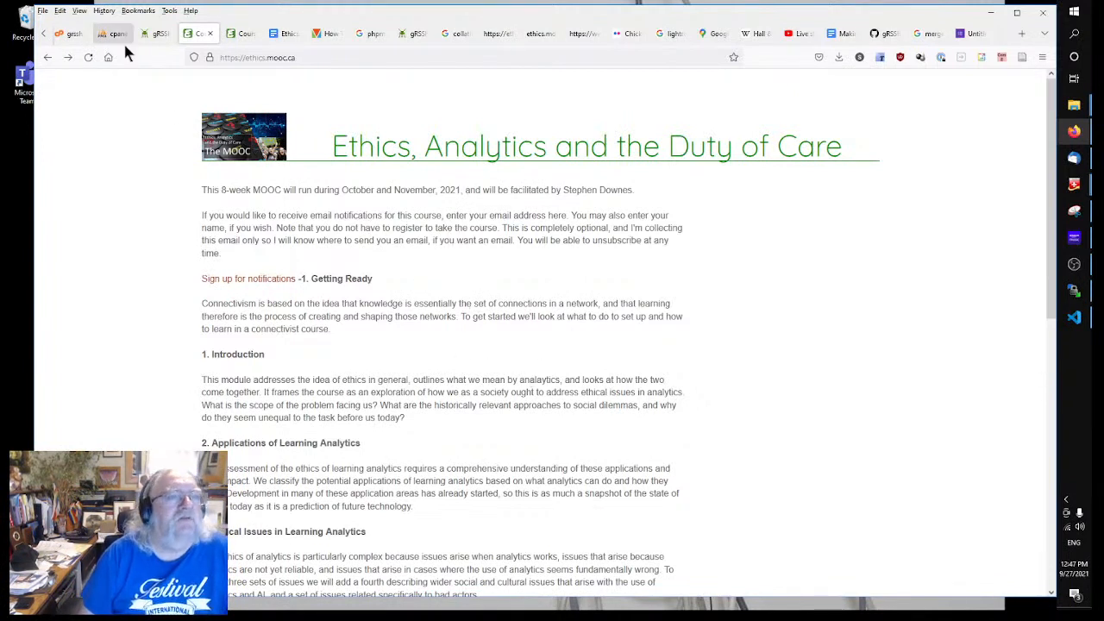
left_click(153, 34)
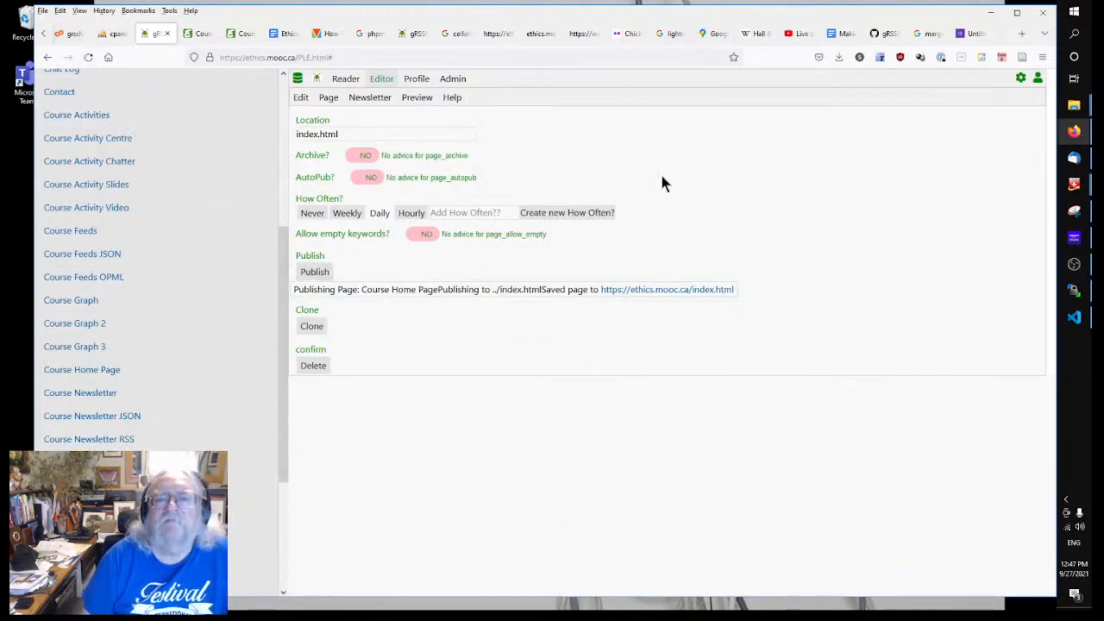
left_click(202, 34)
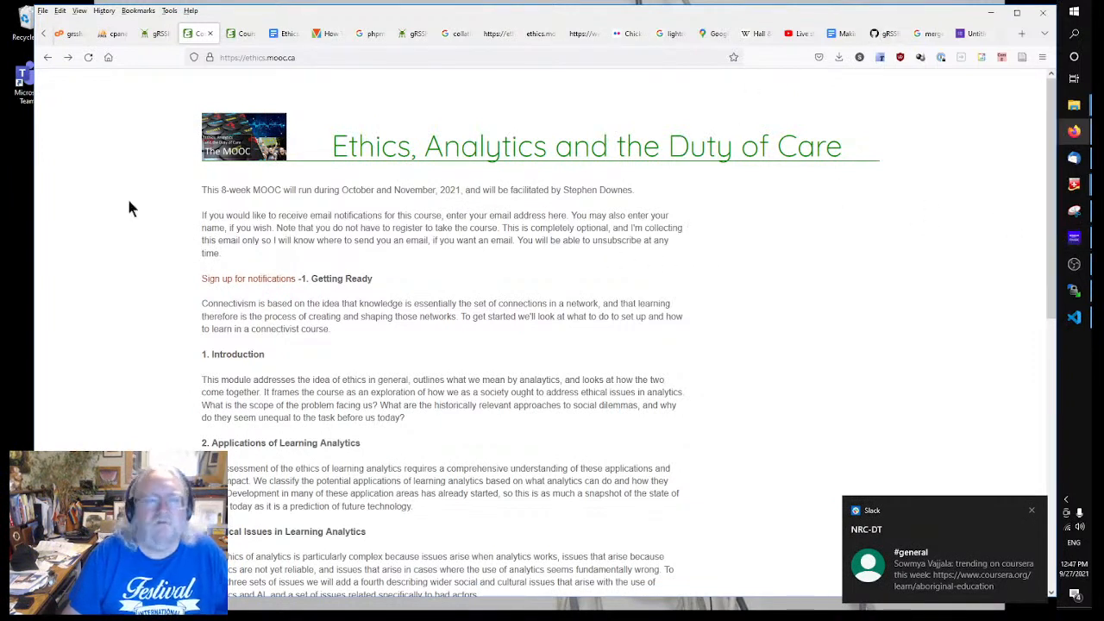
left_click_drag(32, 223, 90, 264)
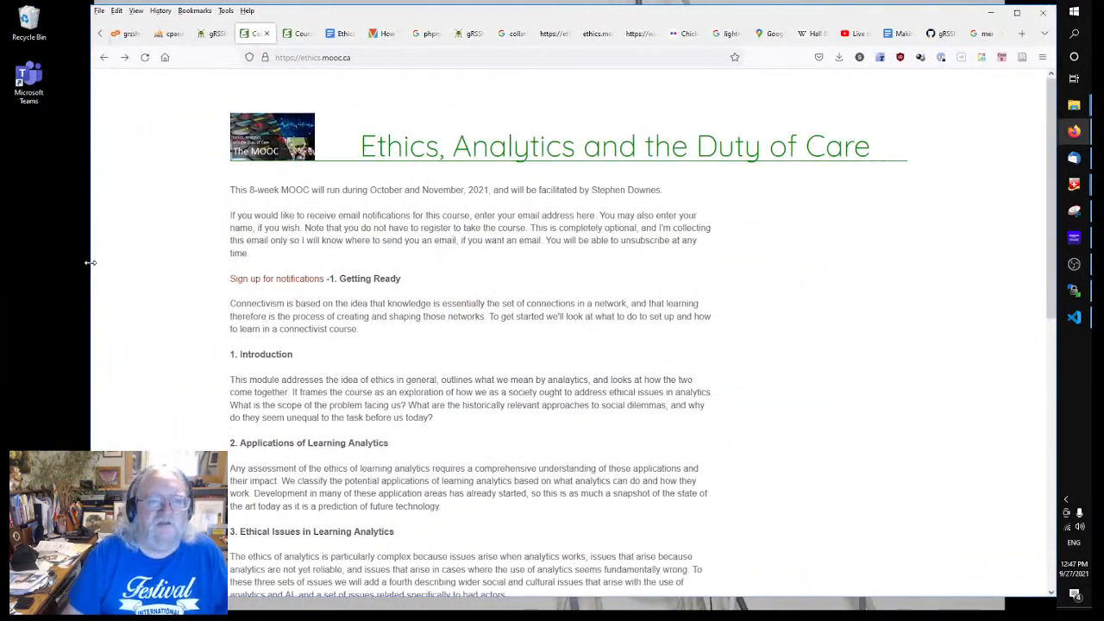
Step: Load the gRSShopper editor address in the course outline tab and move that tab third
left_click(204, 35)
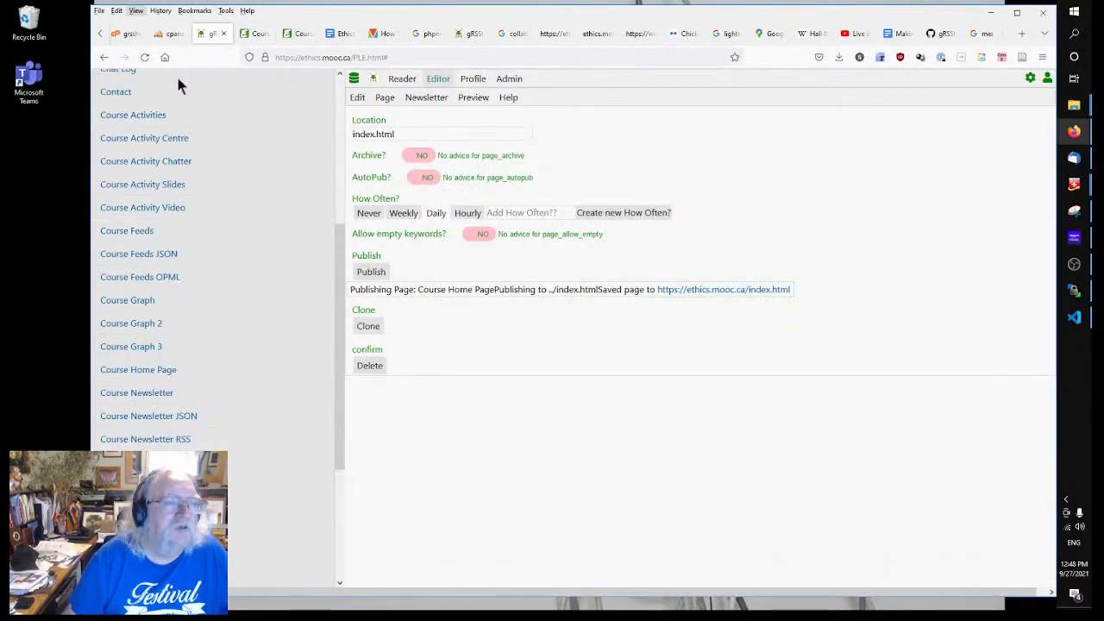
scroll(264, 276, "up", 5)
left_click(137, 79)
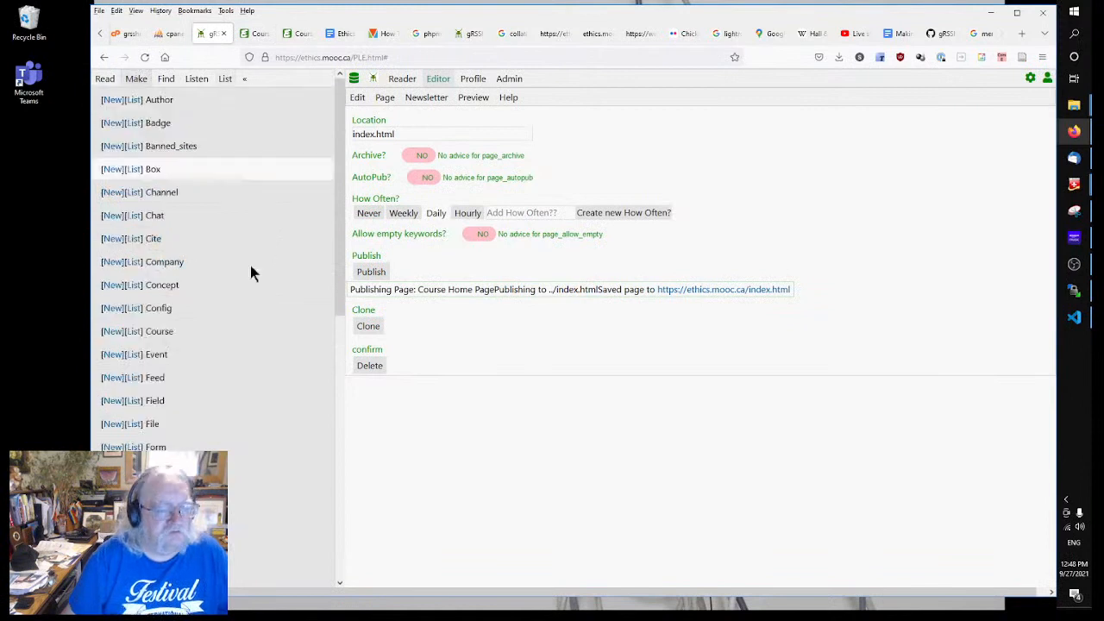
scroll(239, 448, "down", 5)
scroll(226, 431, "up", 5)
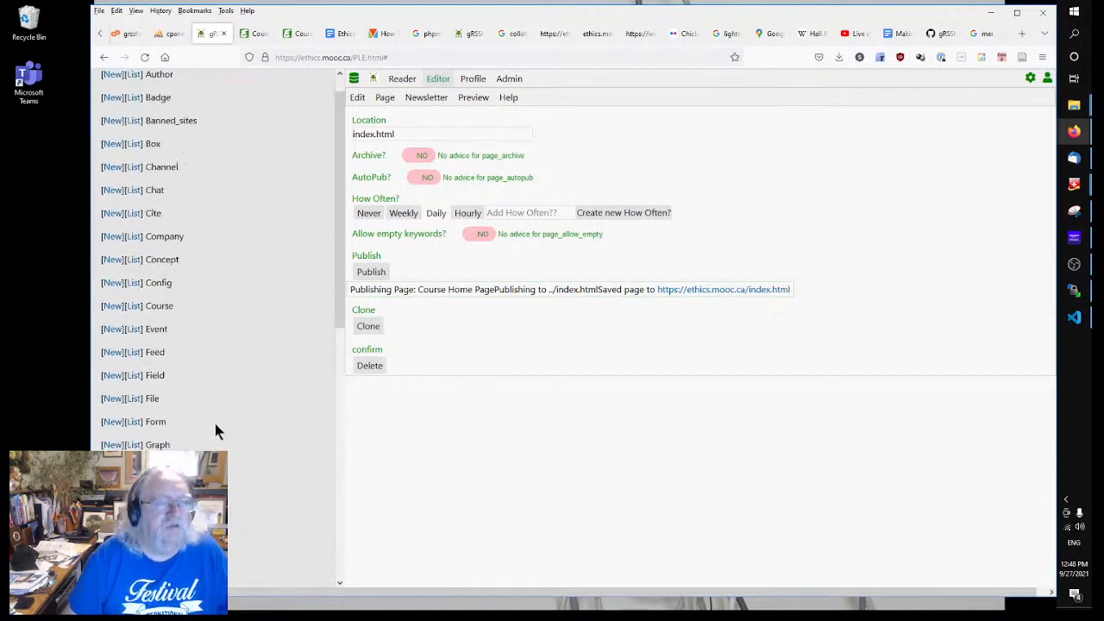
left_click(354, 57)
key("ctrl+c")
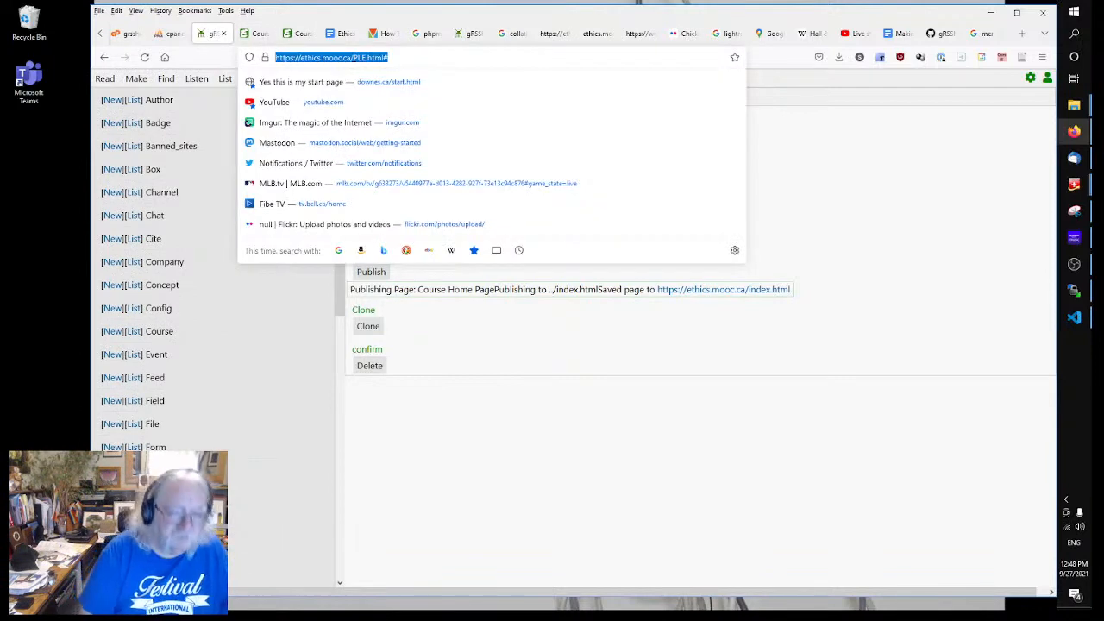
left_click(298, 33)
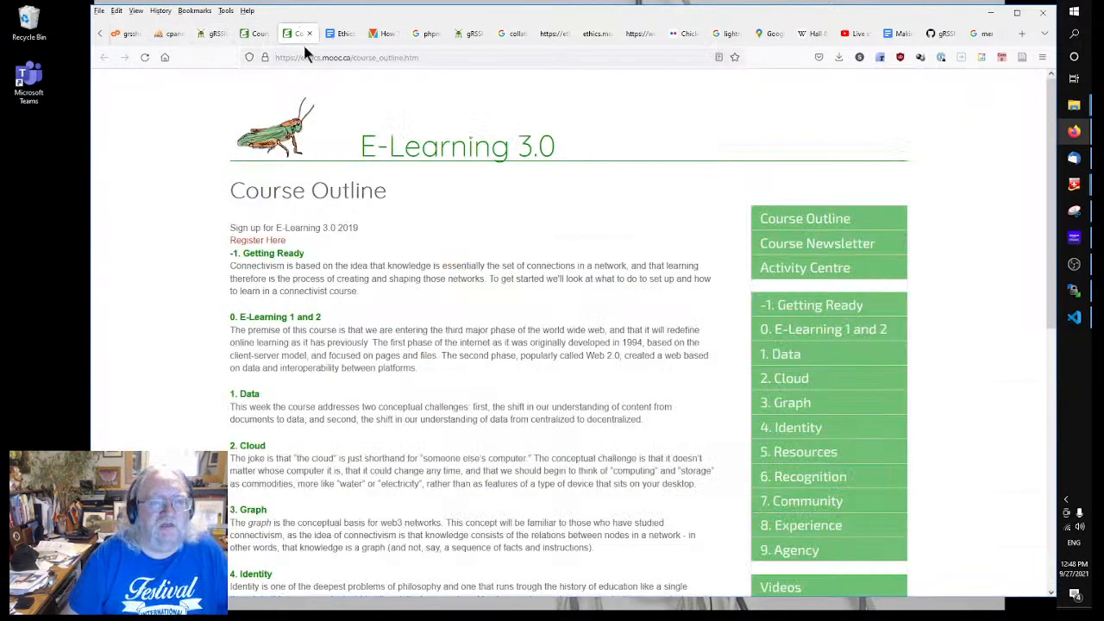
left_click(335, 57)
key("ctrl+v")
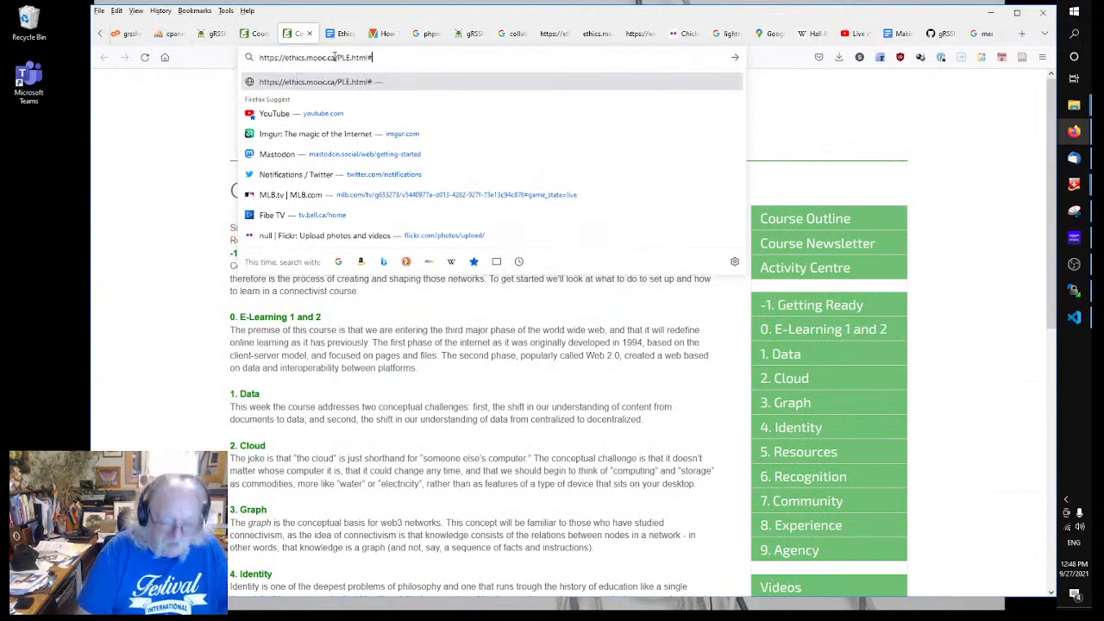
key("Return")
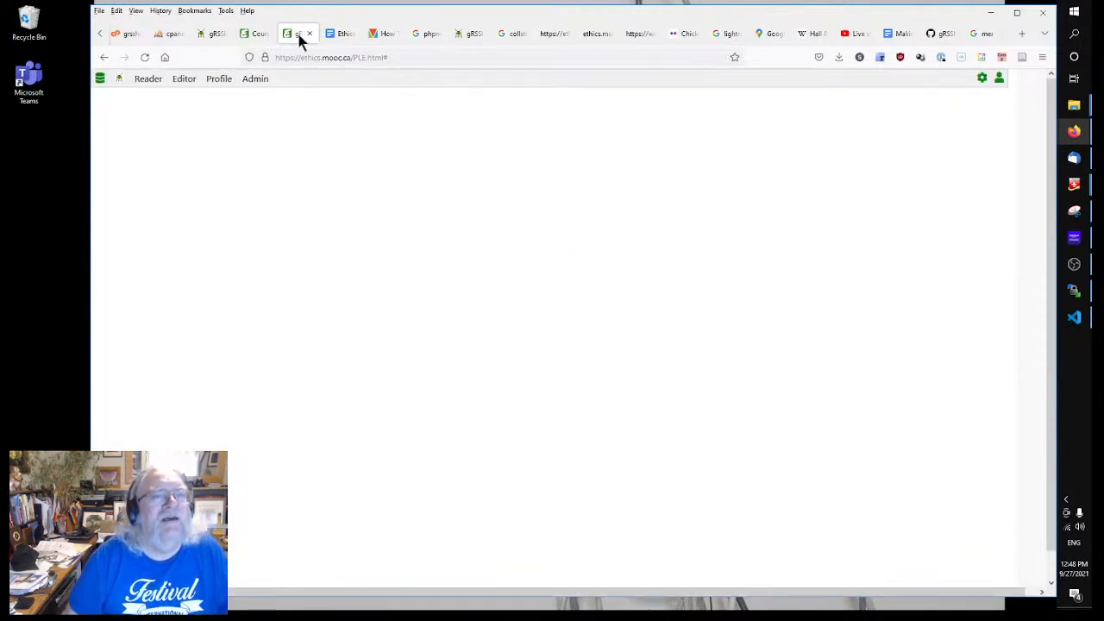
left_click_drag(299, 35, 209, 42)
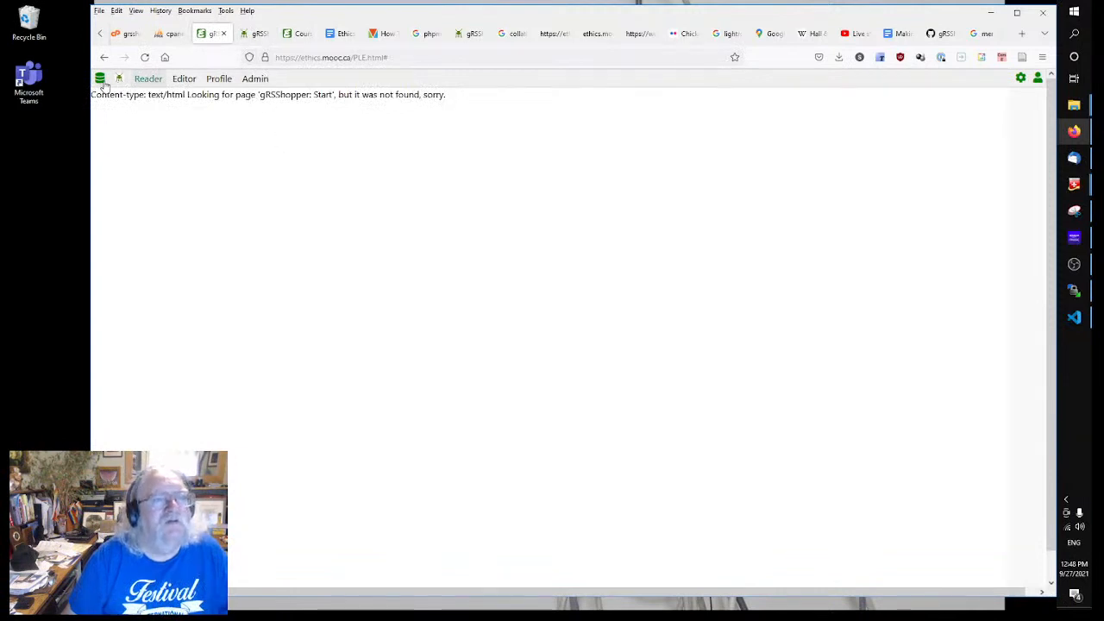
Step: In the gRSShopper reader tab, list all 17 site templates from the Make panel
left_click(267, 37)
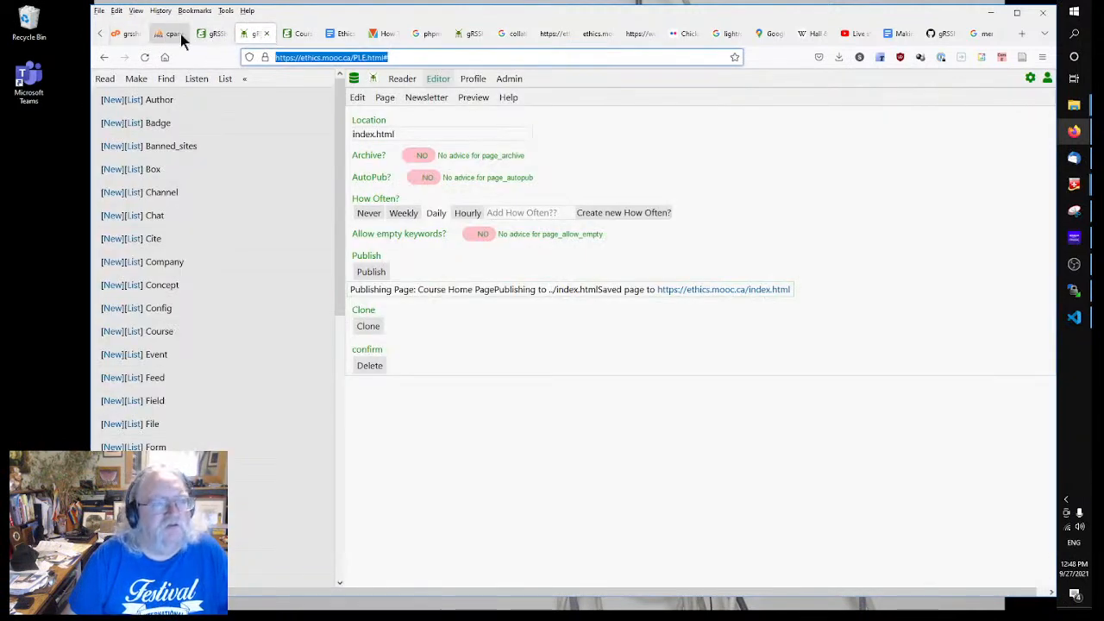
left_click(215, 38)
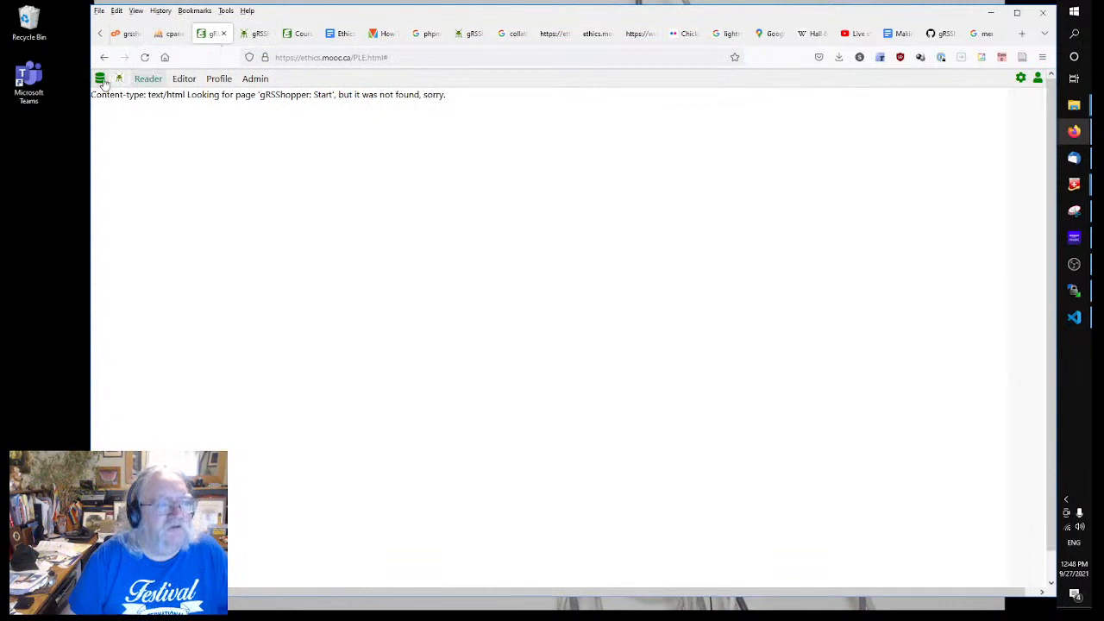
left_click(138, 79)
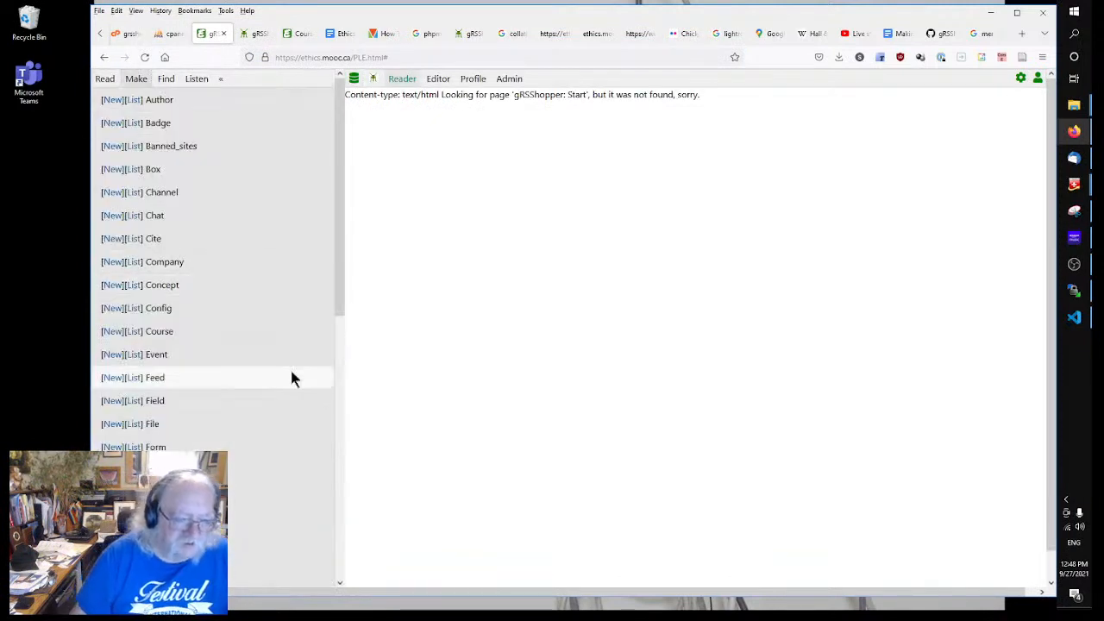
scroll(208, 357, "down", 6)
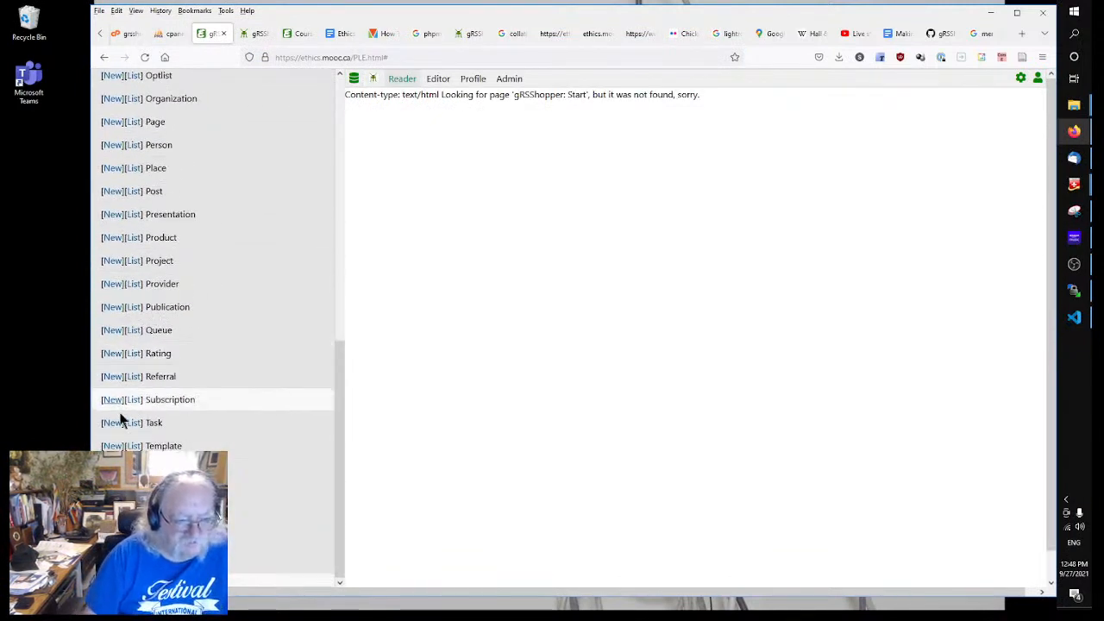
left_click(133, 446)
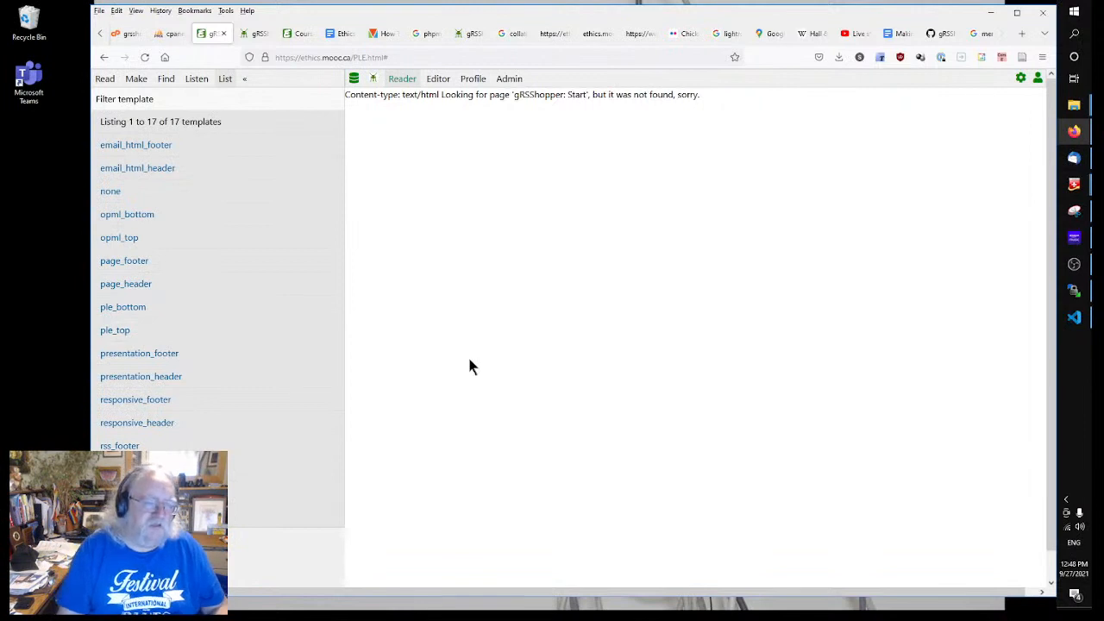
Step: In page_header, delete the title's margin-left:1.5em; and add <br/> after the font-size:40pt line
left_click(125, 285)
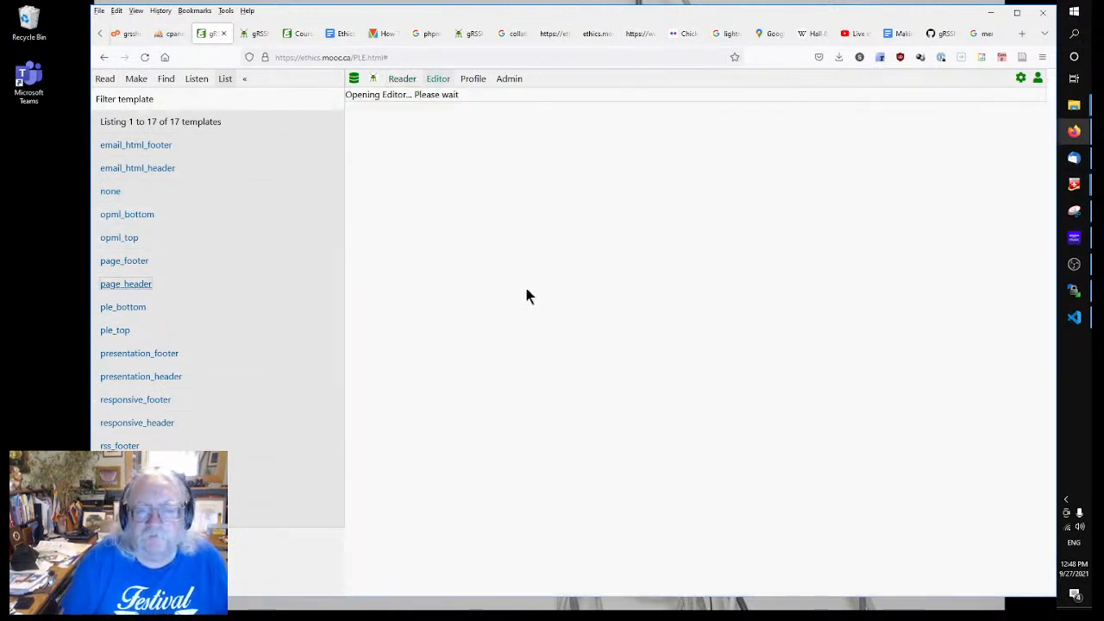
scroll(486, 298, "down", 20)
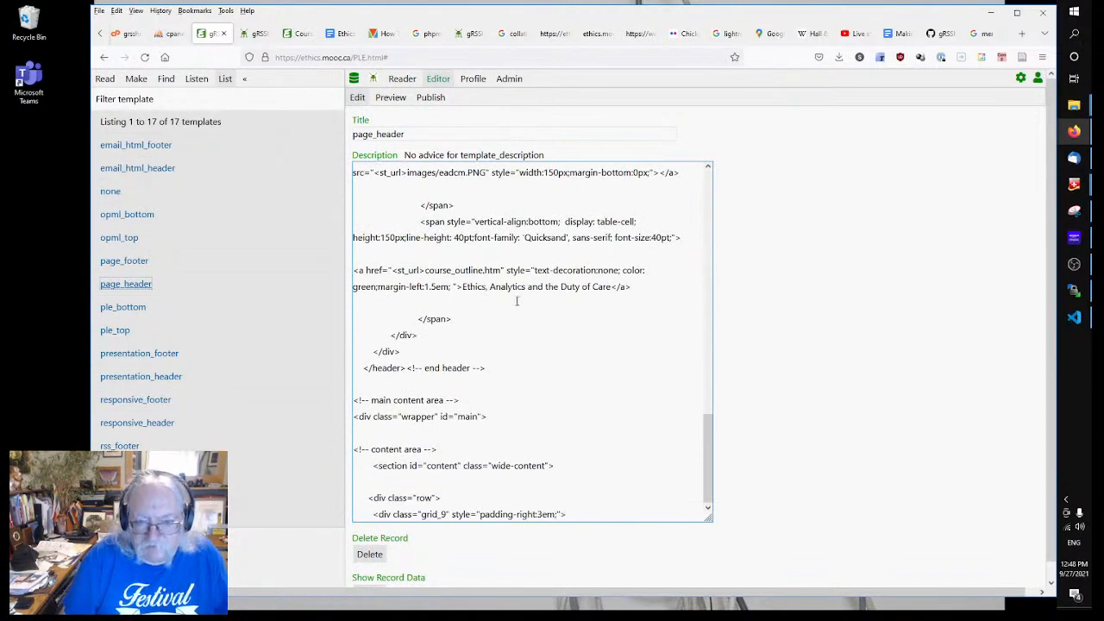
left_click(507, 302)
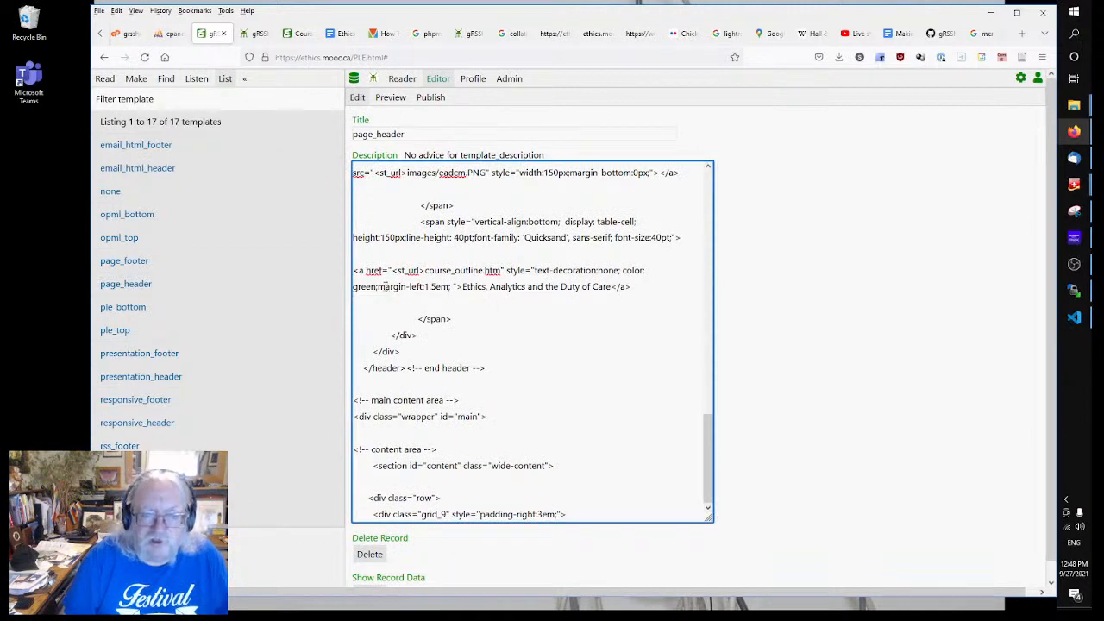
left_click_drag(376, 286, 453, 288)
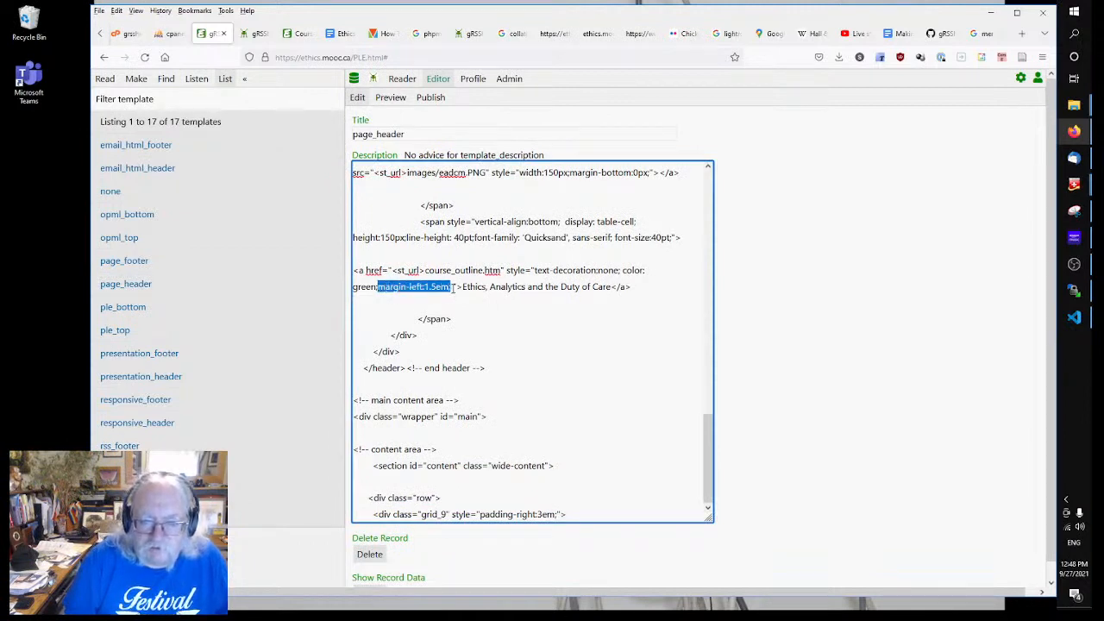
key("Delete")
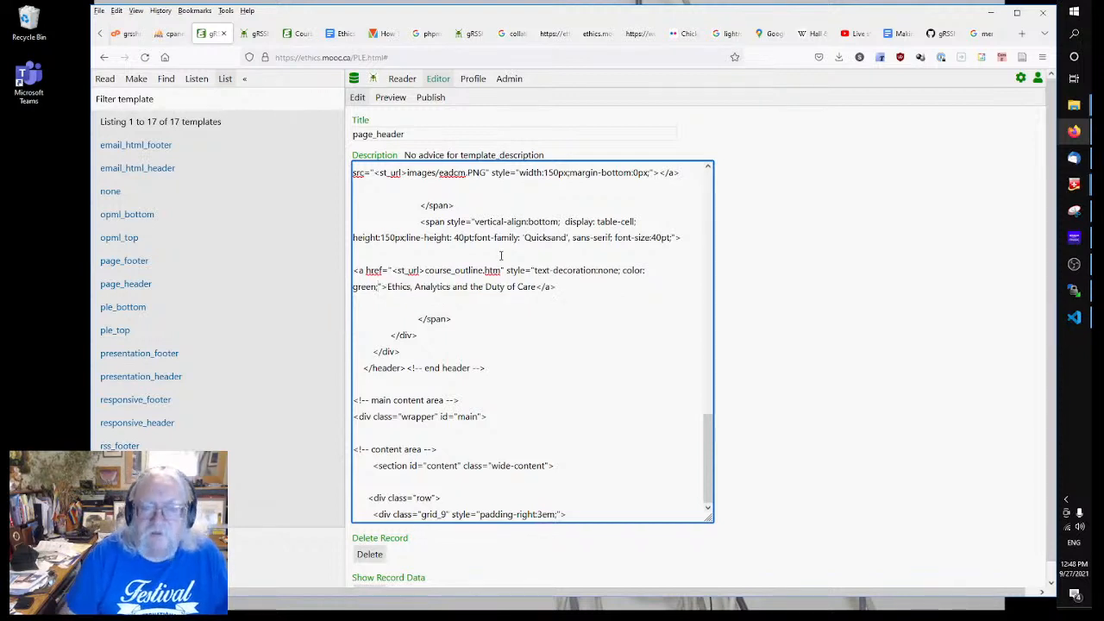
left_click(697, 236)
type("<br")
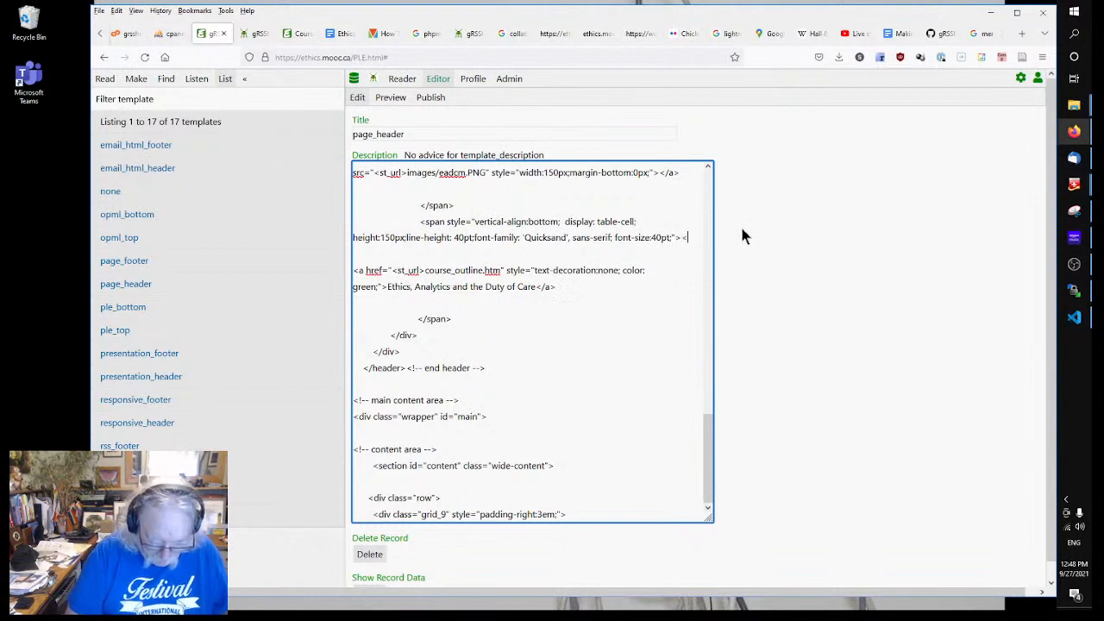
type("/>")
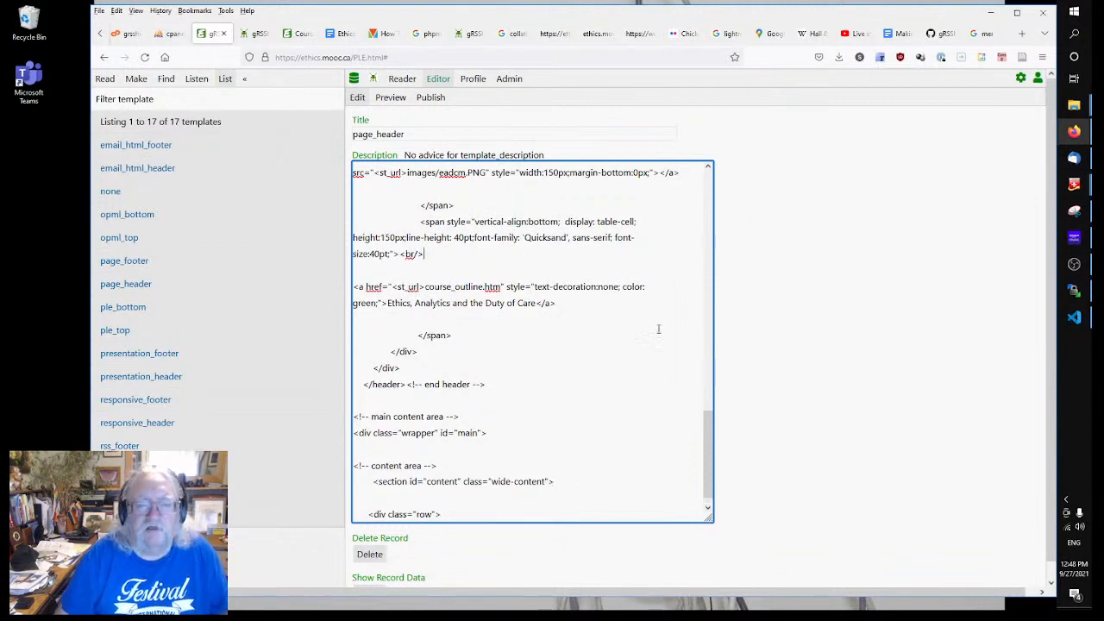
left_click(781, 348)
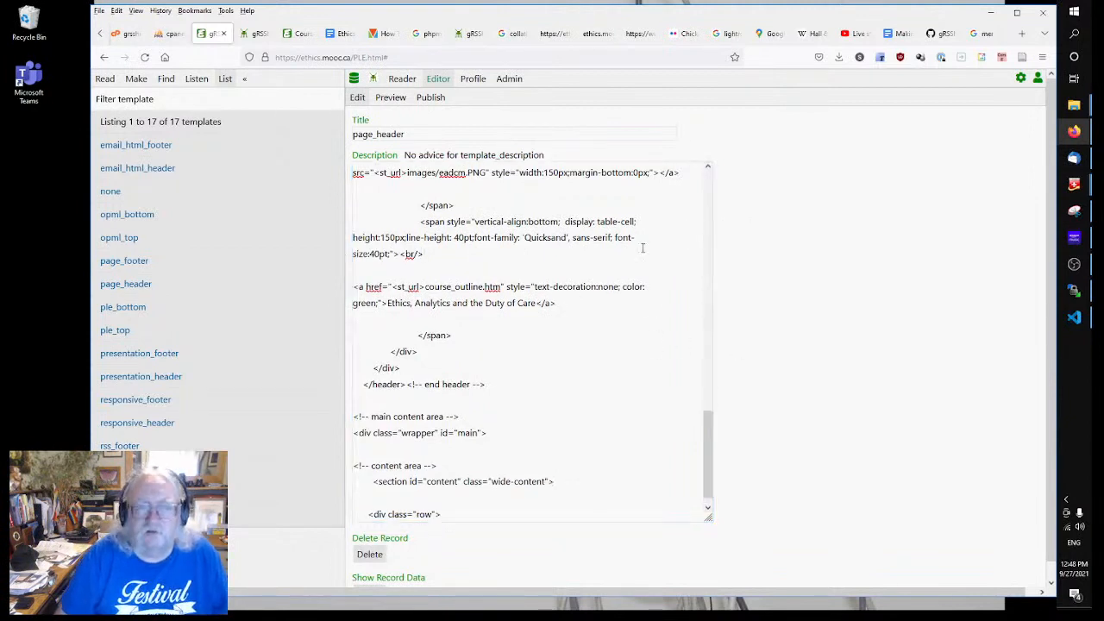
Step: Republish the Course Home Page and reload ethics.mooc.ca to see the title beside the logo
left_click(265, 37)
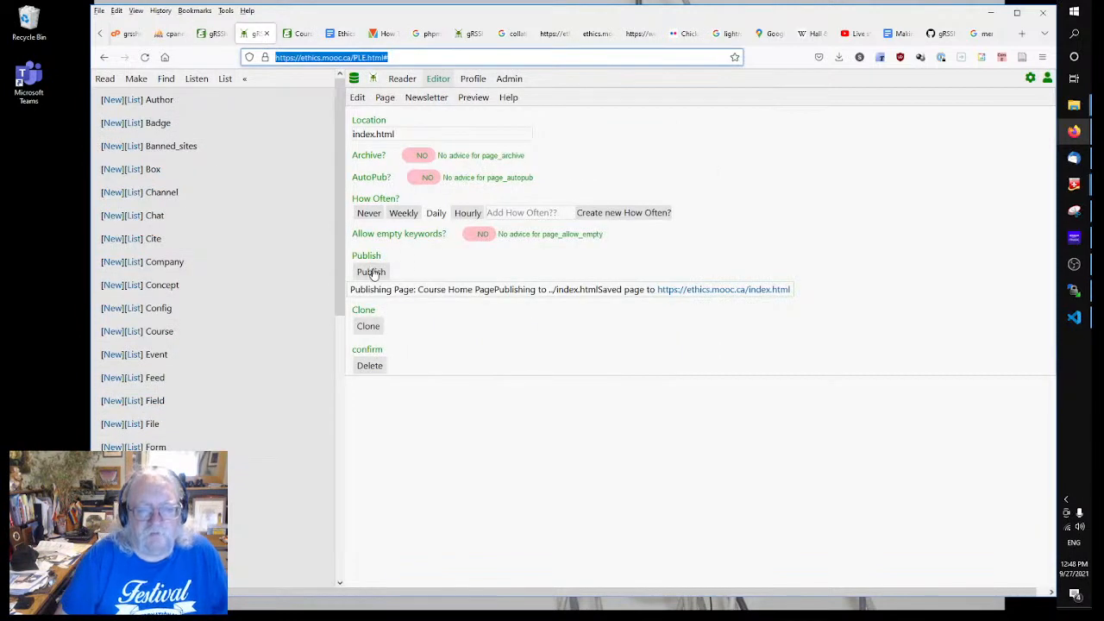
left_click(371, 272)
left_click(299, 34)
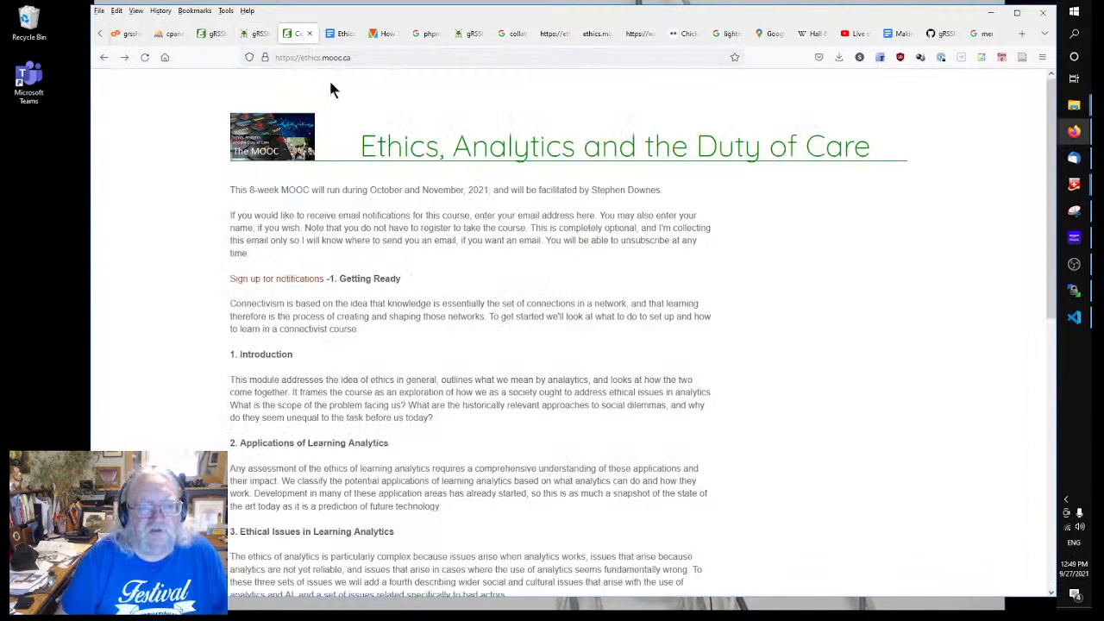
right_click(453, 229)
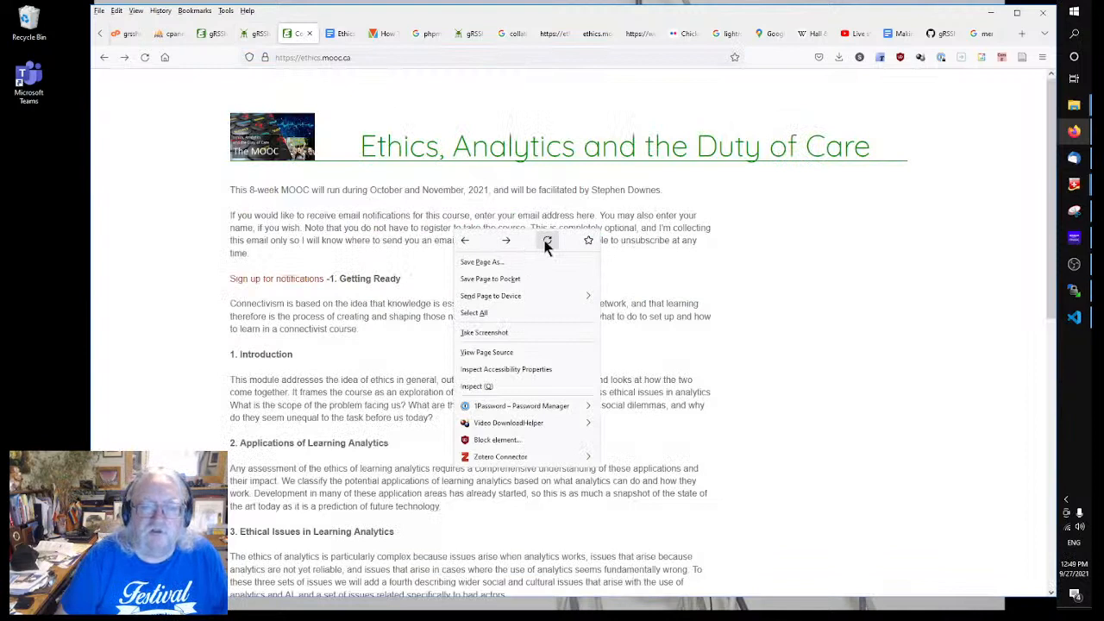
left_click(547, 241)
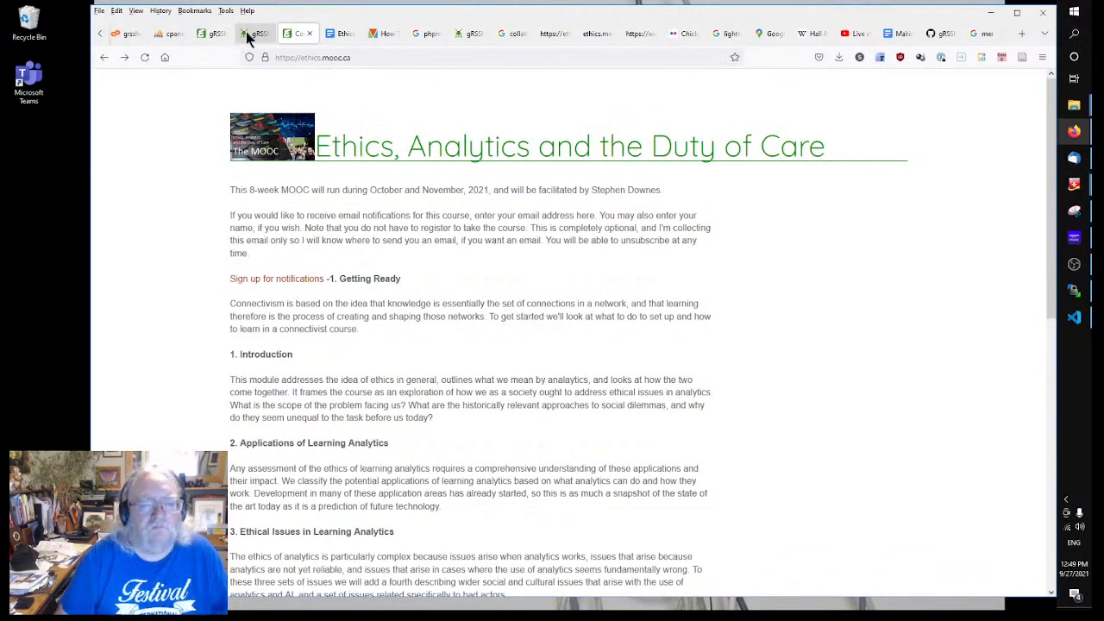
Step: Add a second <br/> and move both line breaks to just after the logo's closing span
left_click(220, 34)
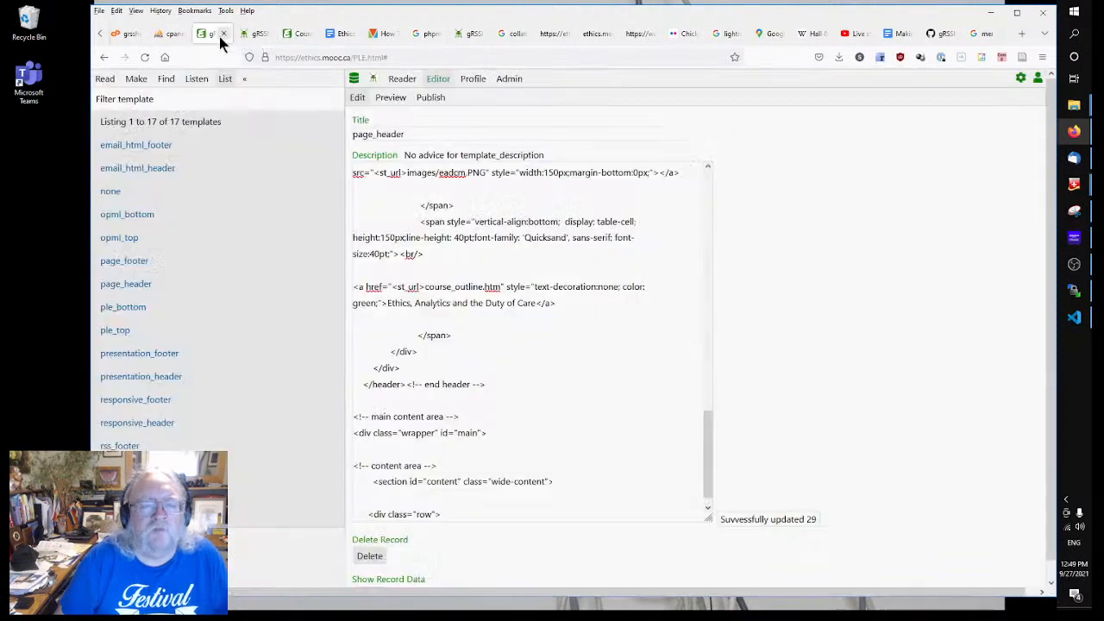
left_click(429, 253)
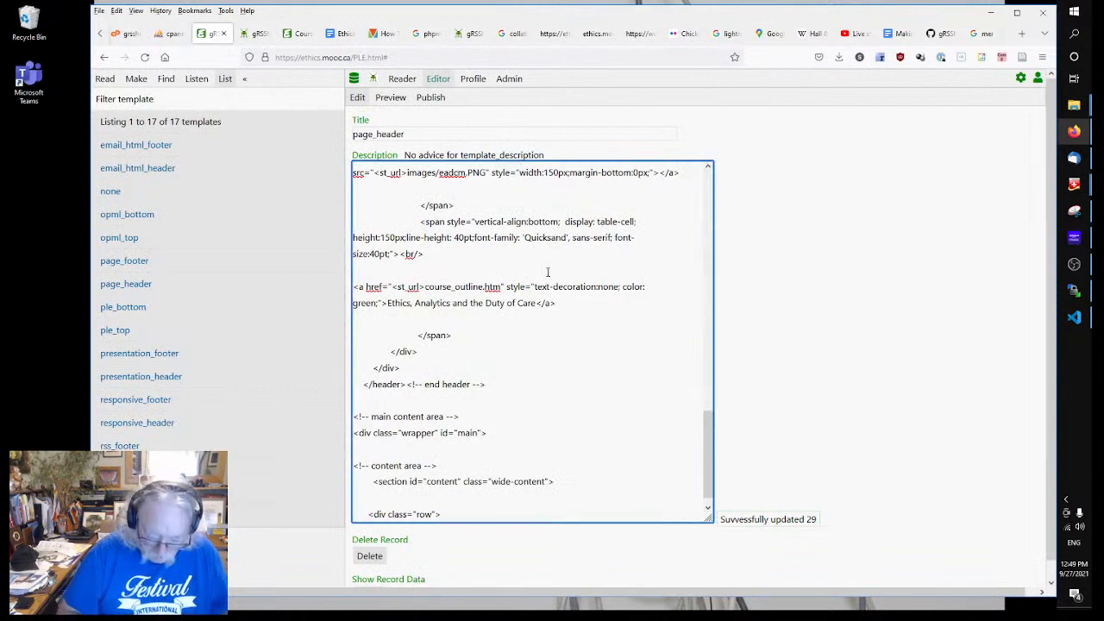
type("<br/>")
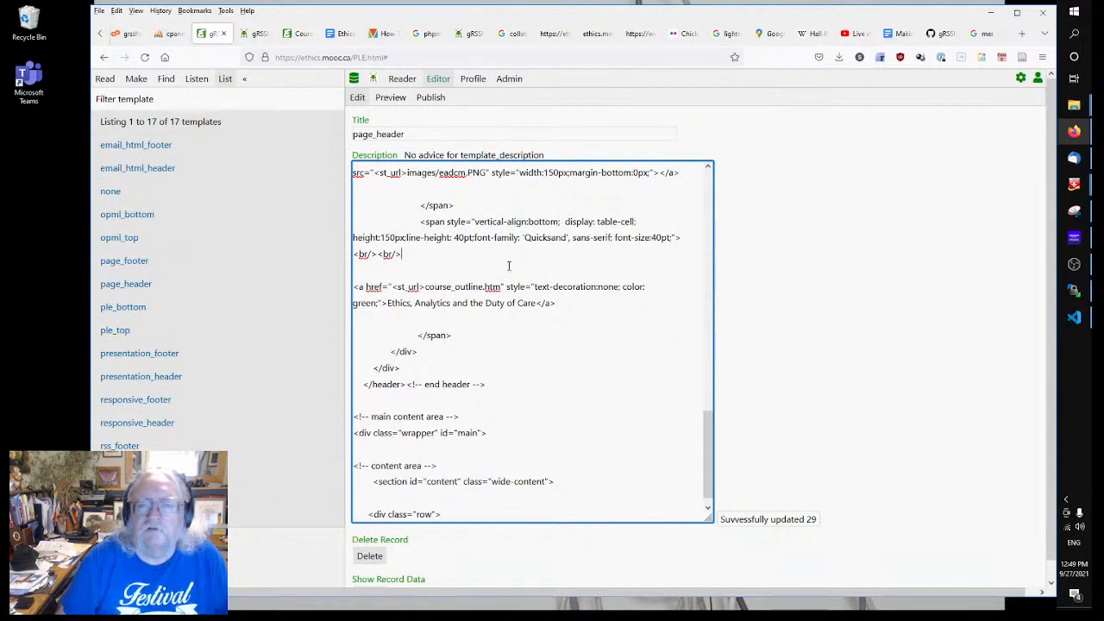
scroll(509, 266, "up", 2)
left_click(484, 261)
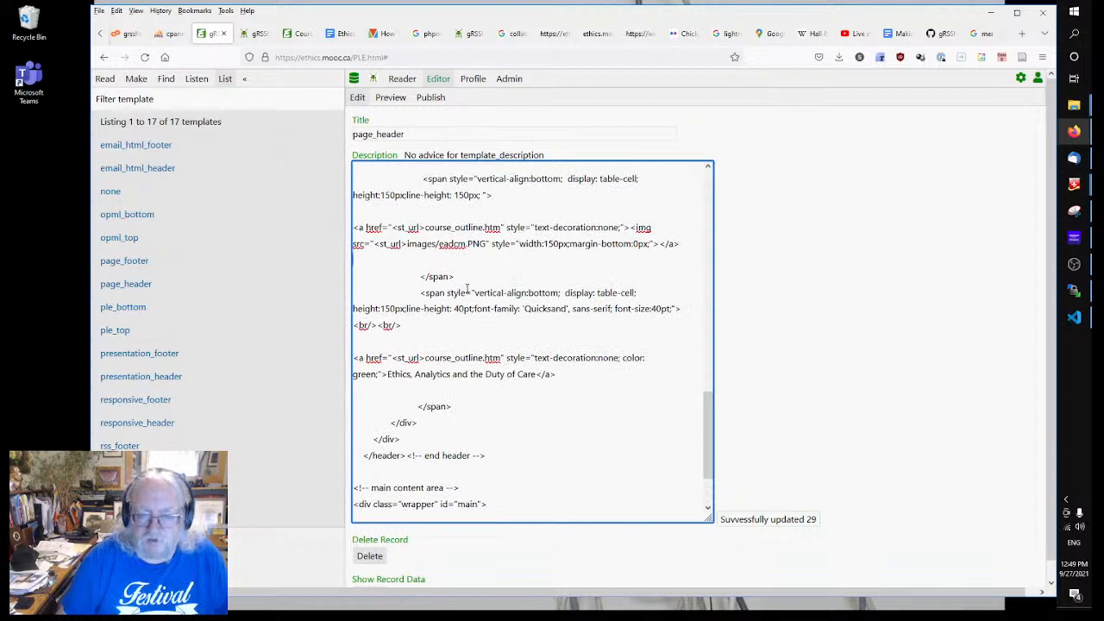
left_click_drag(410, 326, 351, 325)
key("ctrl+c")
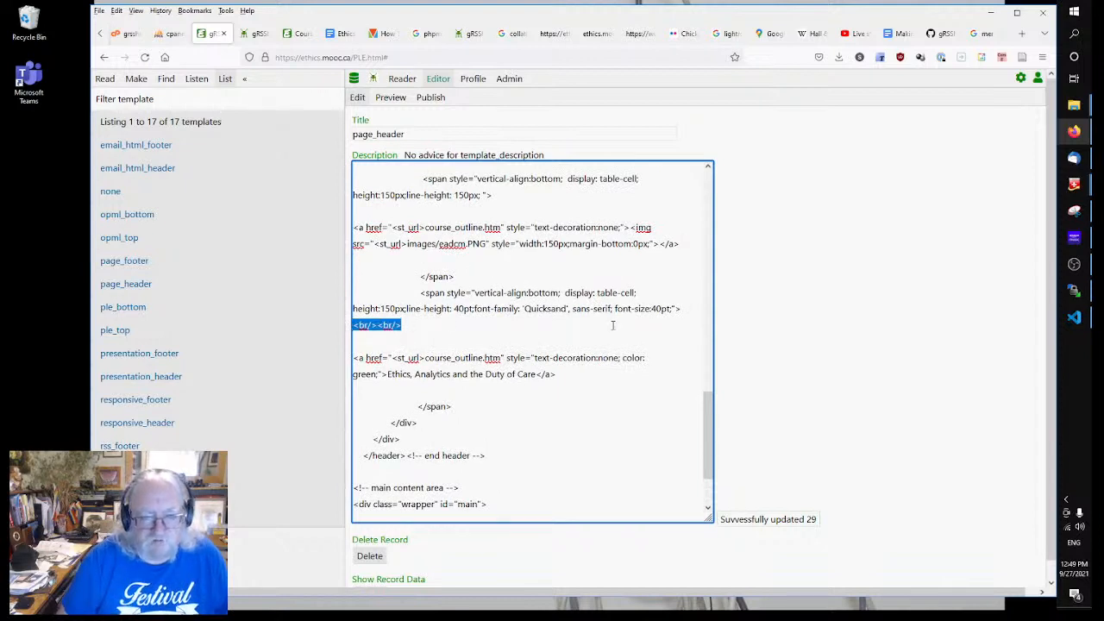
key("Delete")
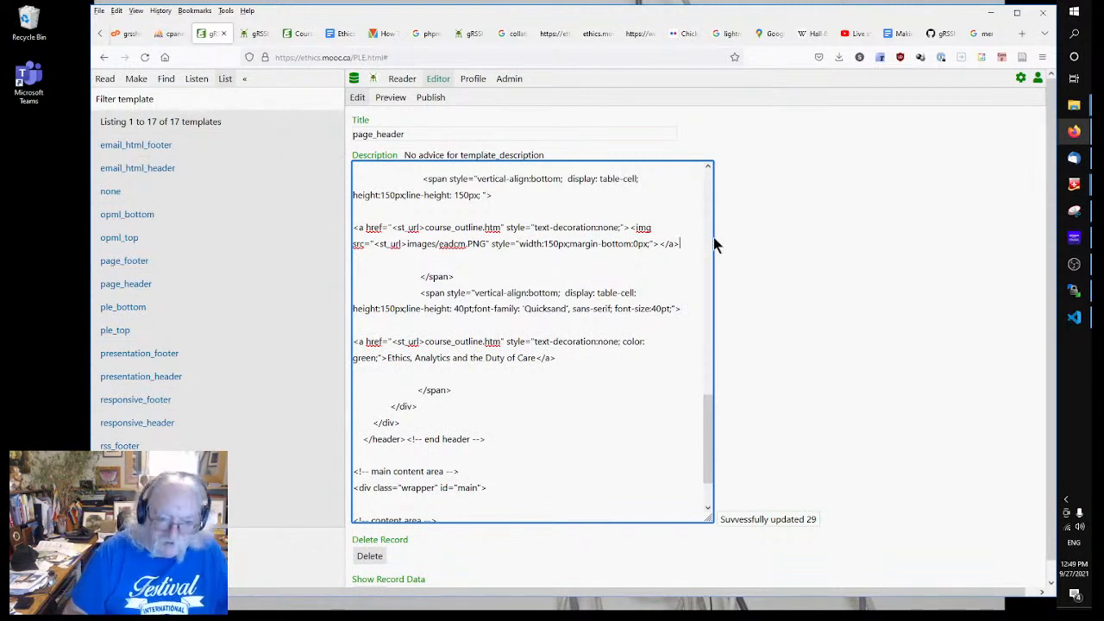
left_click(621, 281)
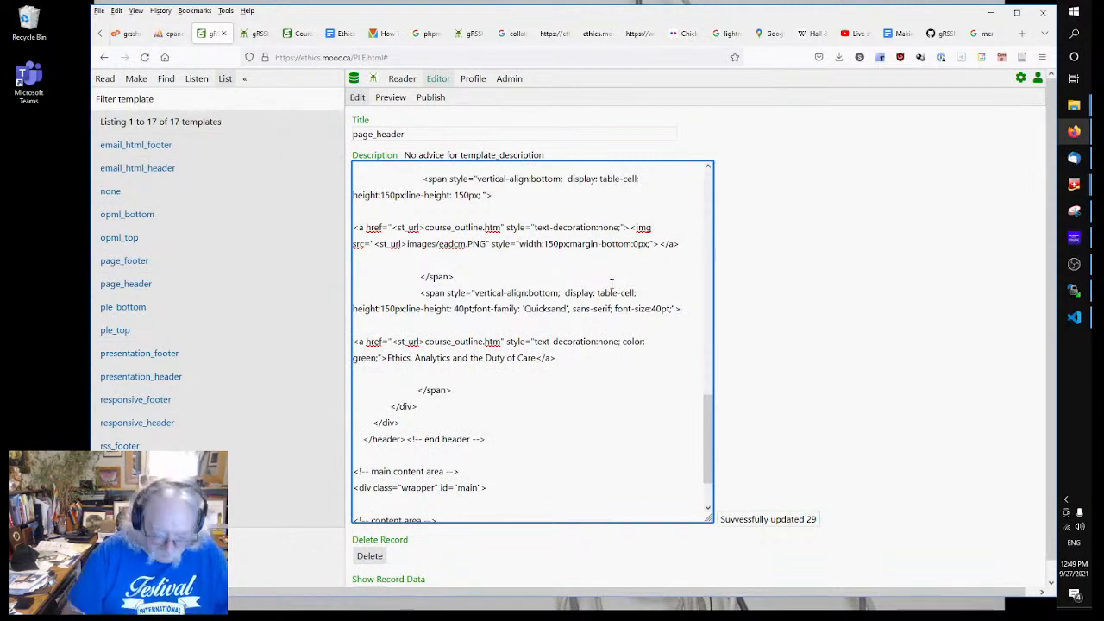
key("ctrl+v")
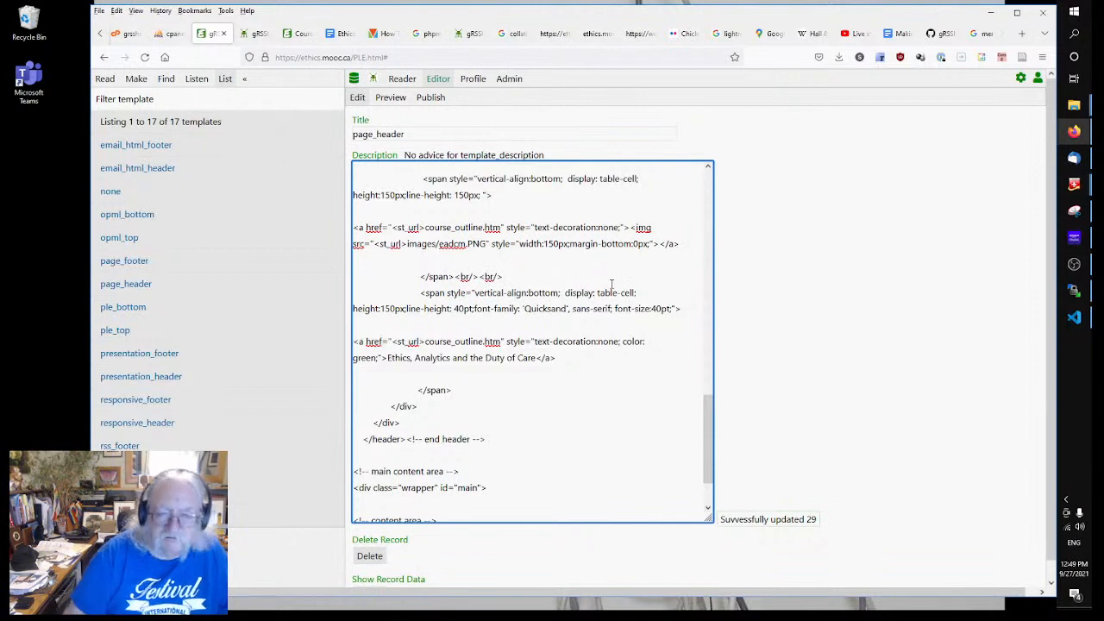
left_click(998, 288)
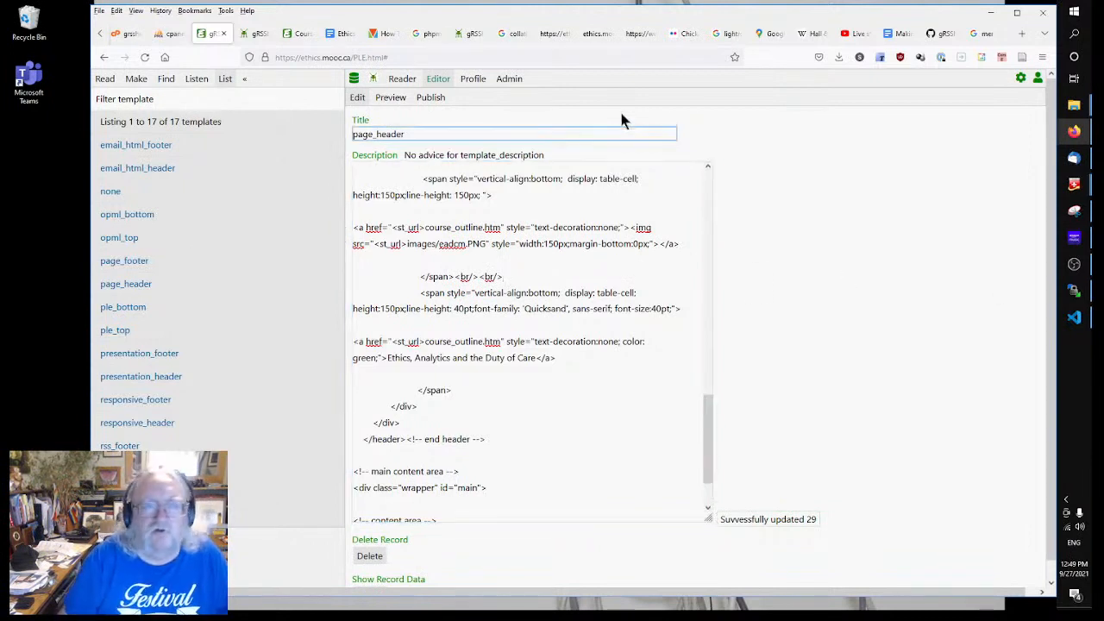
Step: Reload the live course home page to check the title now sits beneath the logo
left_click(257, 34)
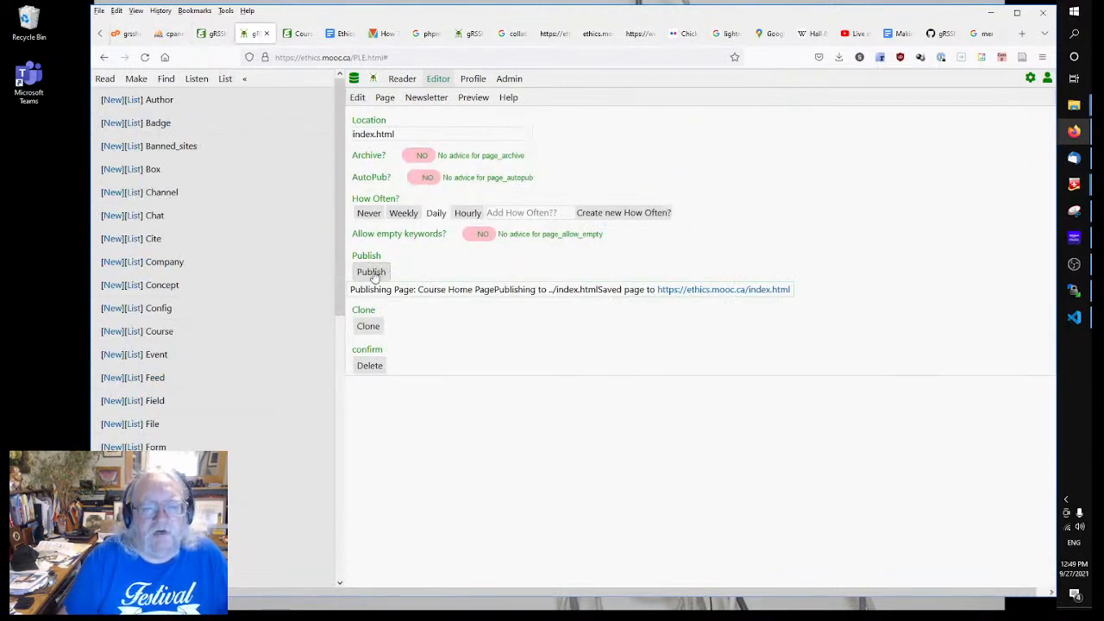
left_click(295, 33)
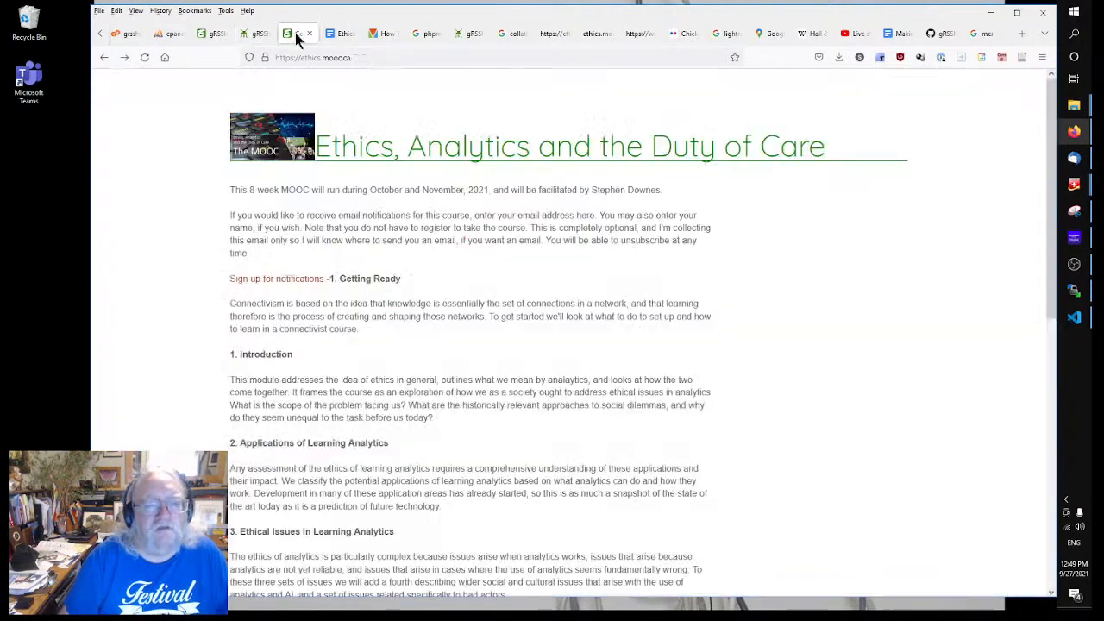
right_click(456, 230)
left_click(545, 244)
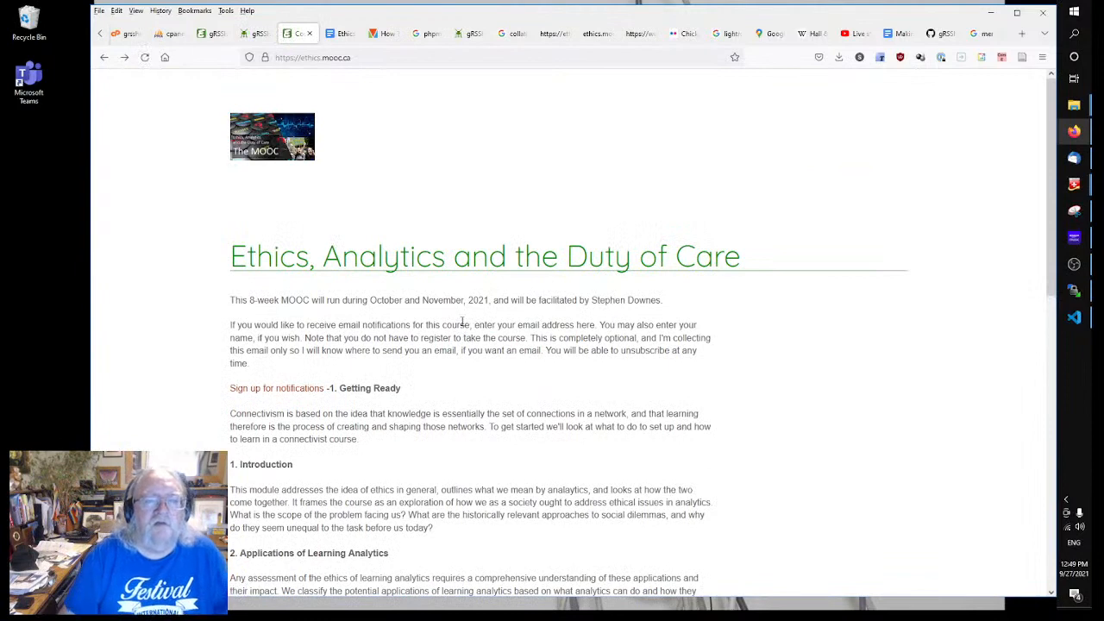
left_click_drag(251, 185, 254, 214)
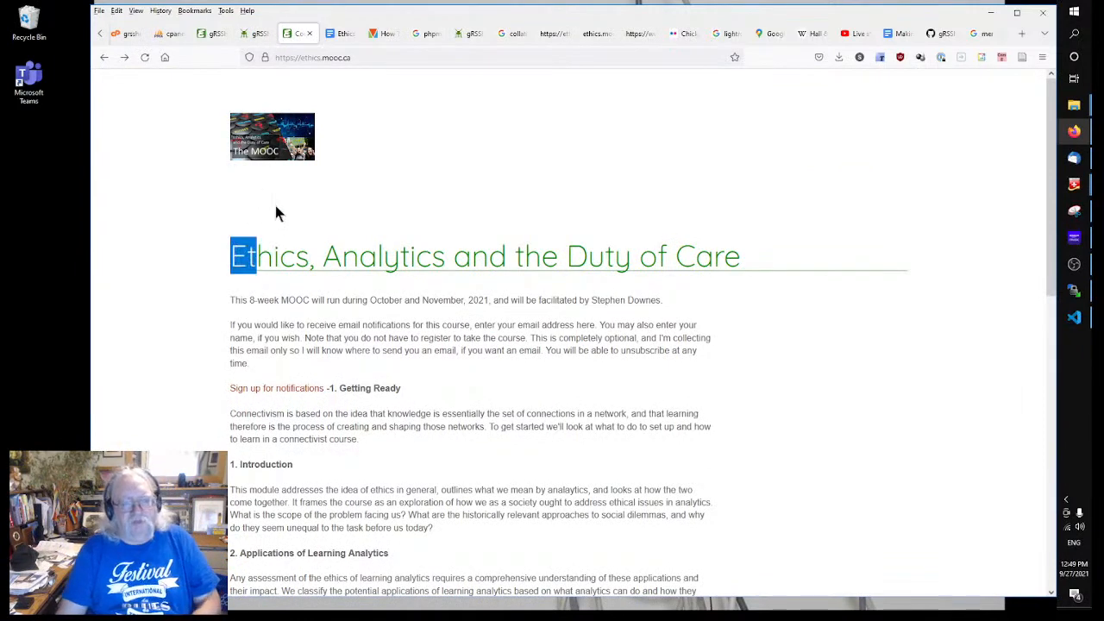
left_click(275, 214)
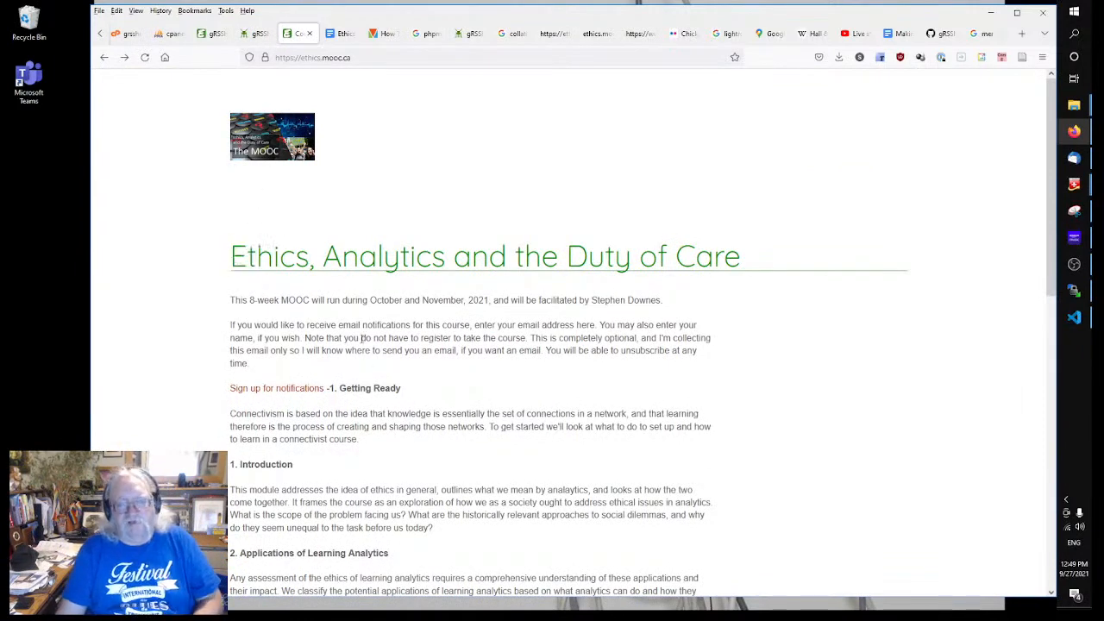
left_click(252, 36)
Step: Change the page_header logo style from width to height 150px
left_click(220, 33)
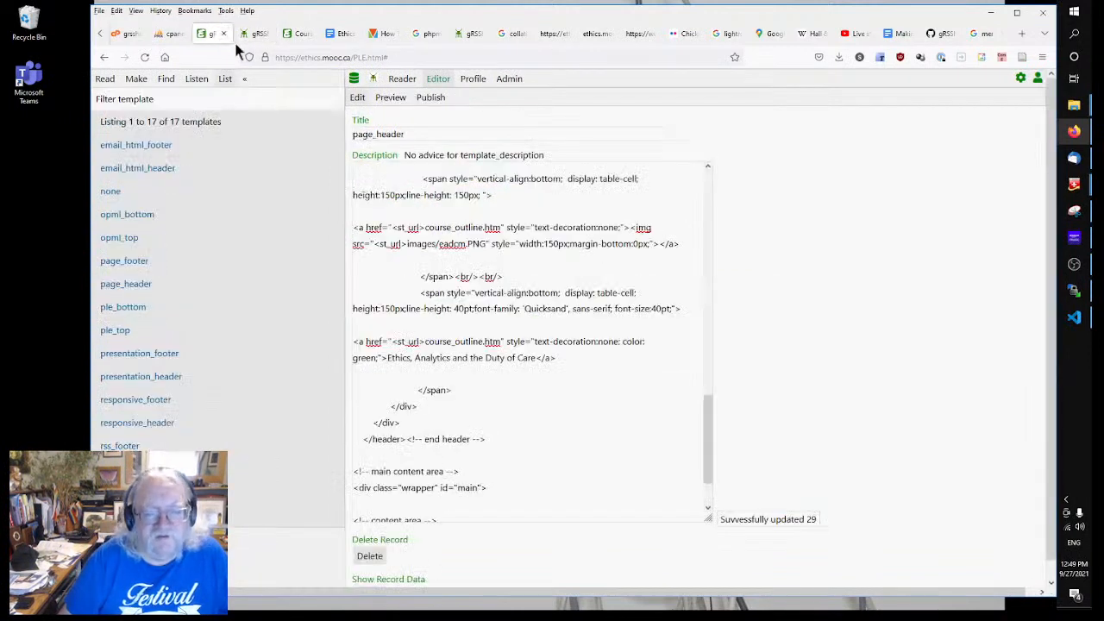
left_click(570, 434)
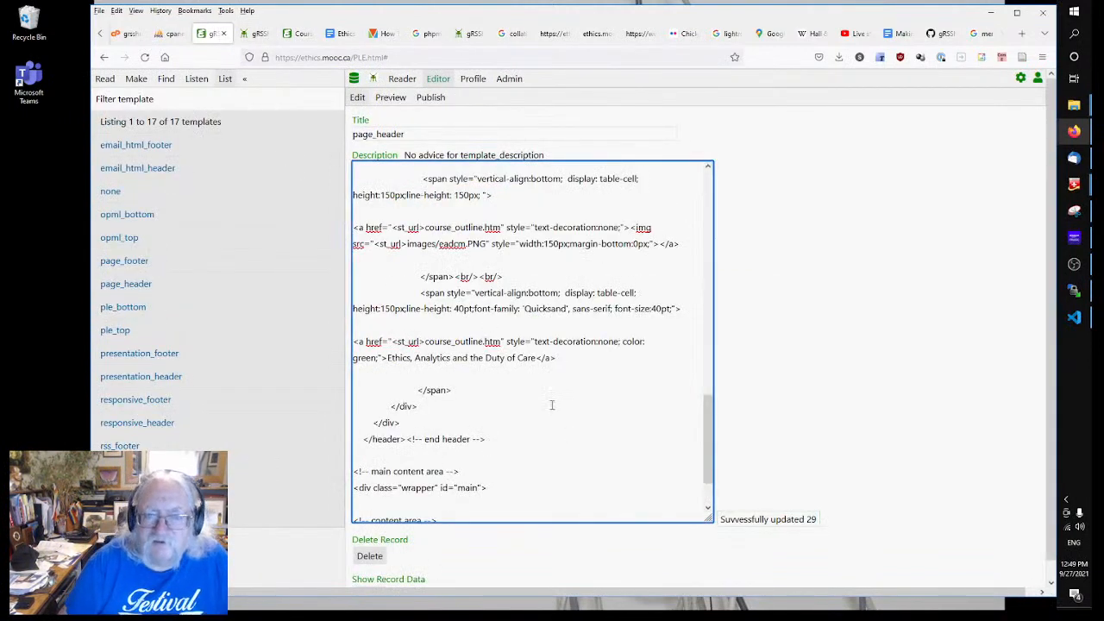
scroll(509, 293, "up", 3)
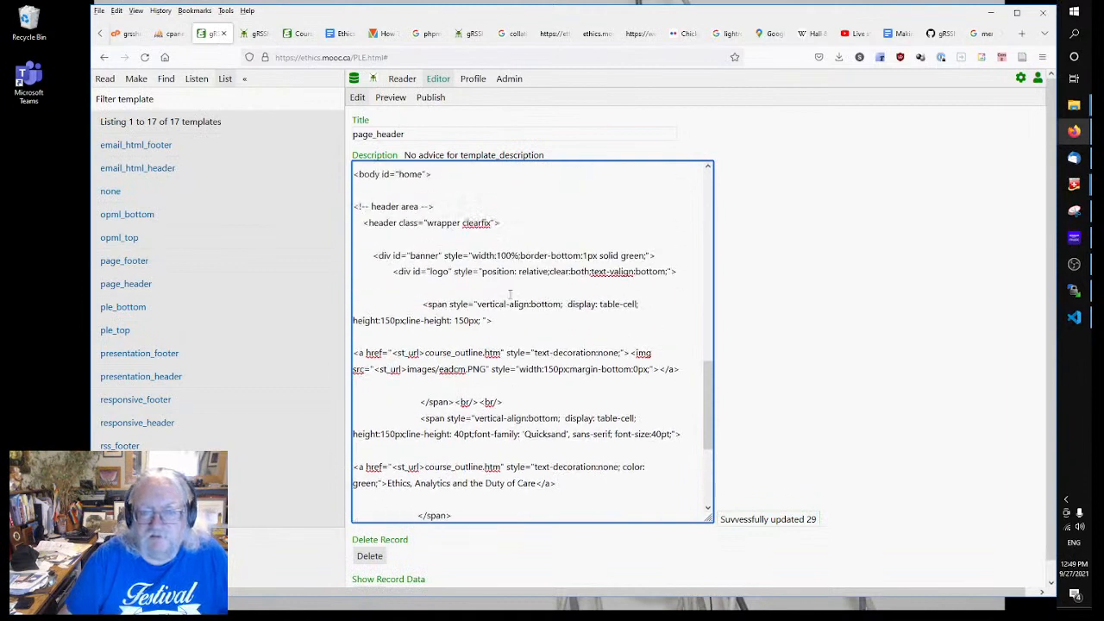
scroll(511, 295, "down", 4)
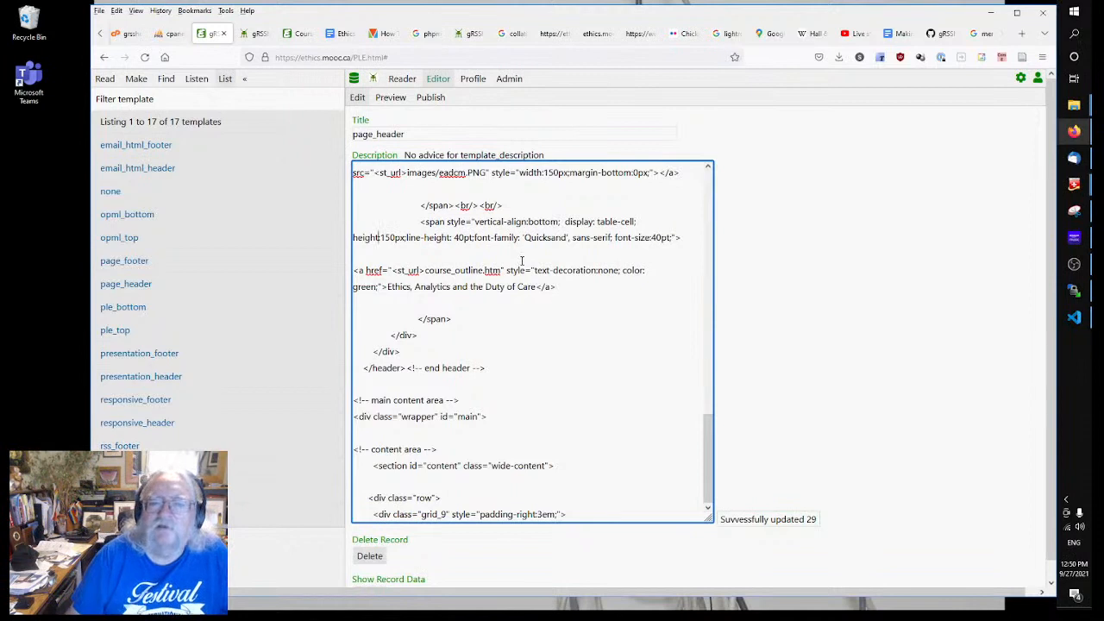
scroll(543, 304, "up", 2)
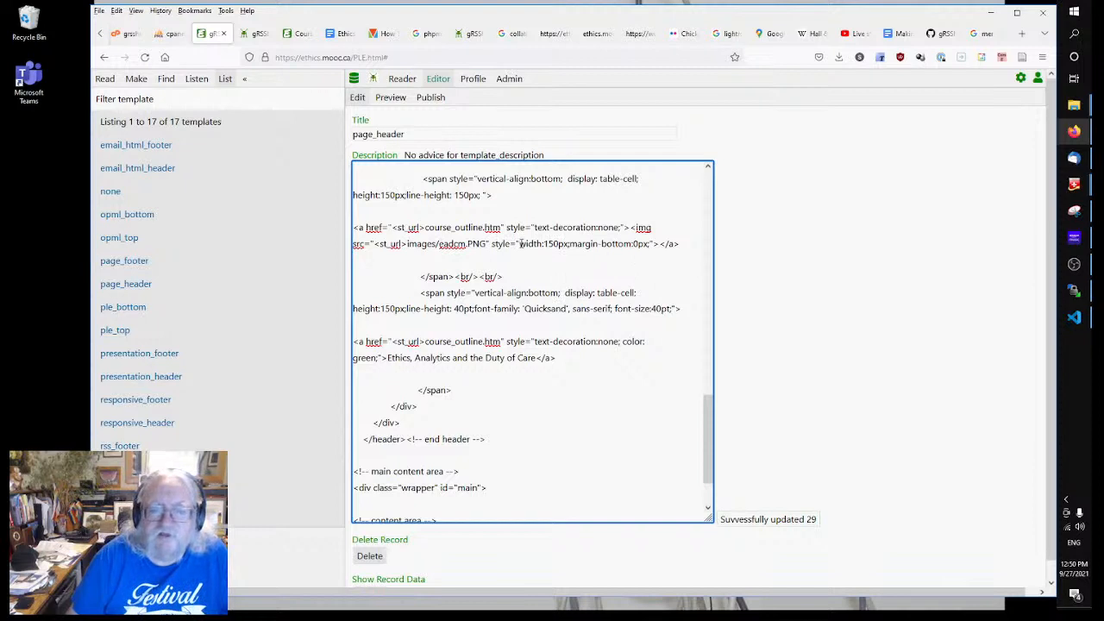
left_click_drag(520, 244, 543, 244)
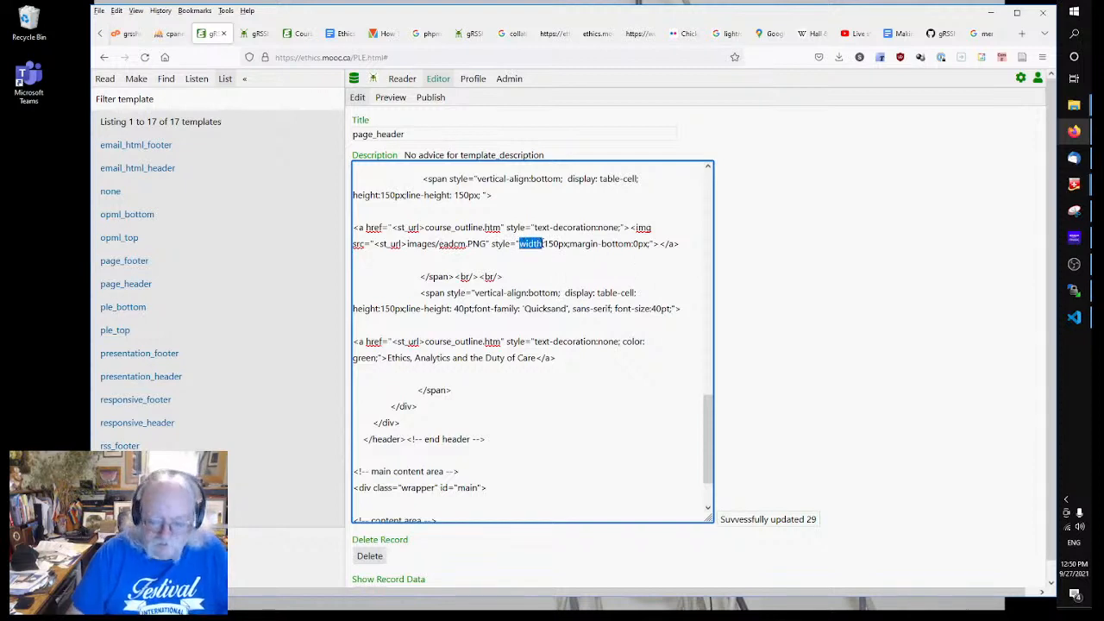
type("height")
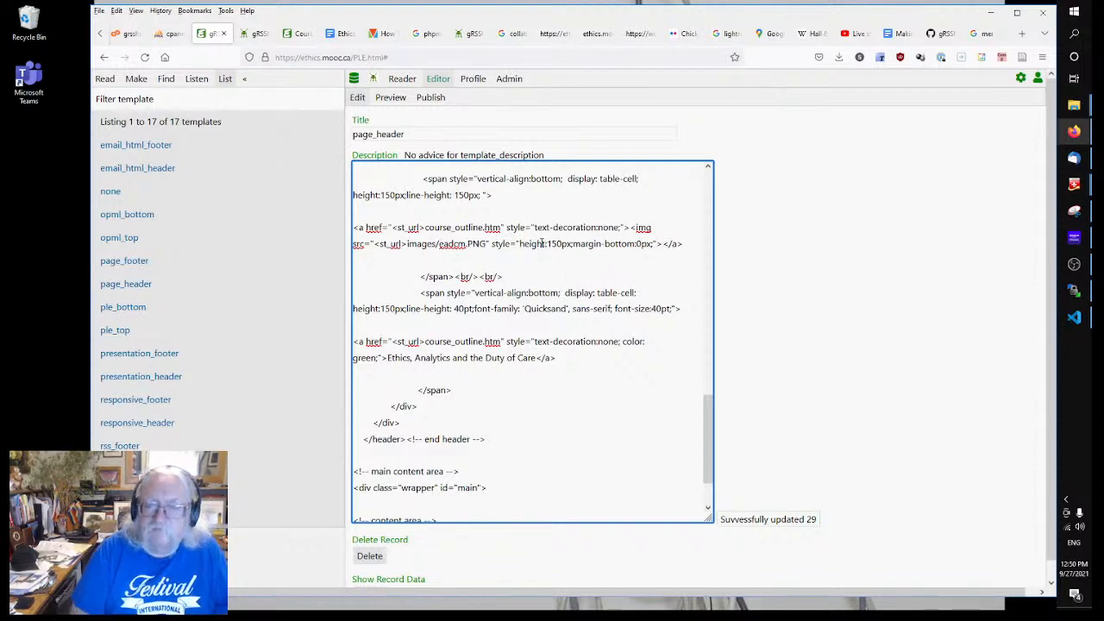
left_click(863, 251)
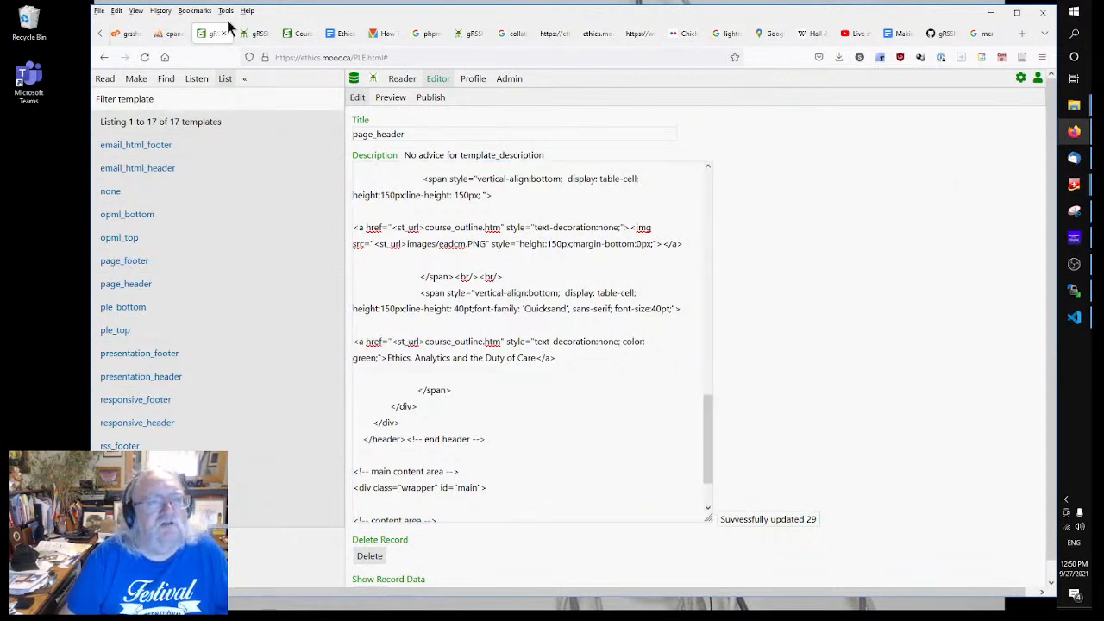
Step: Reload the live course home page to see the larger logo
left_click(252, 34)
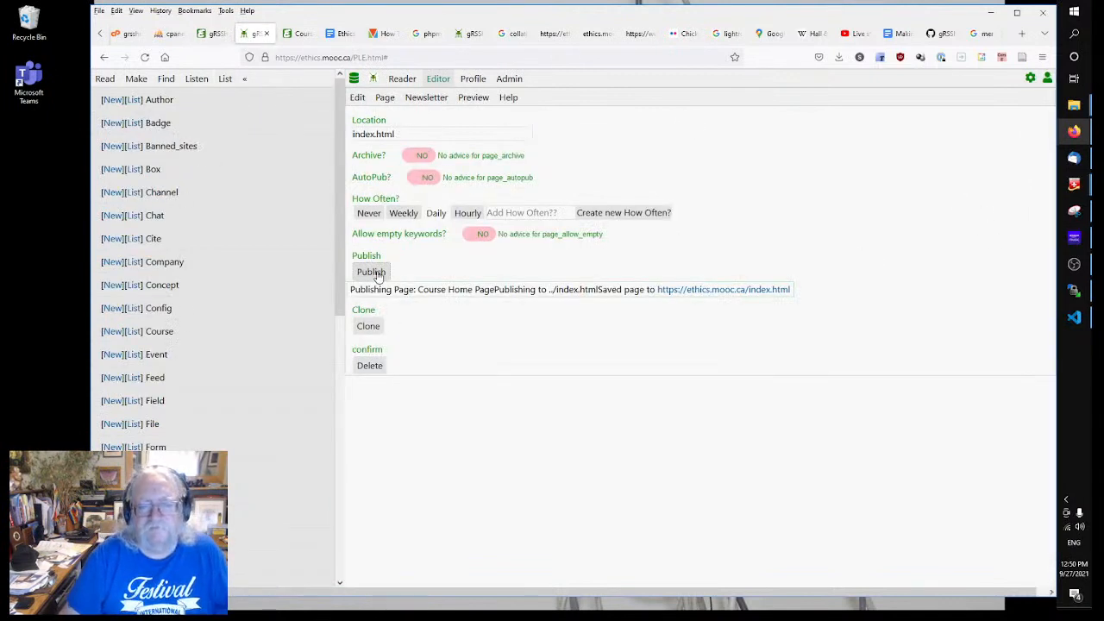
left_click(295, 34)
right_click(524, 159)
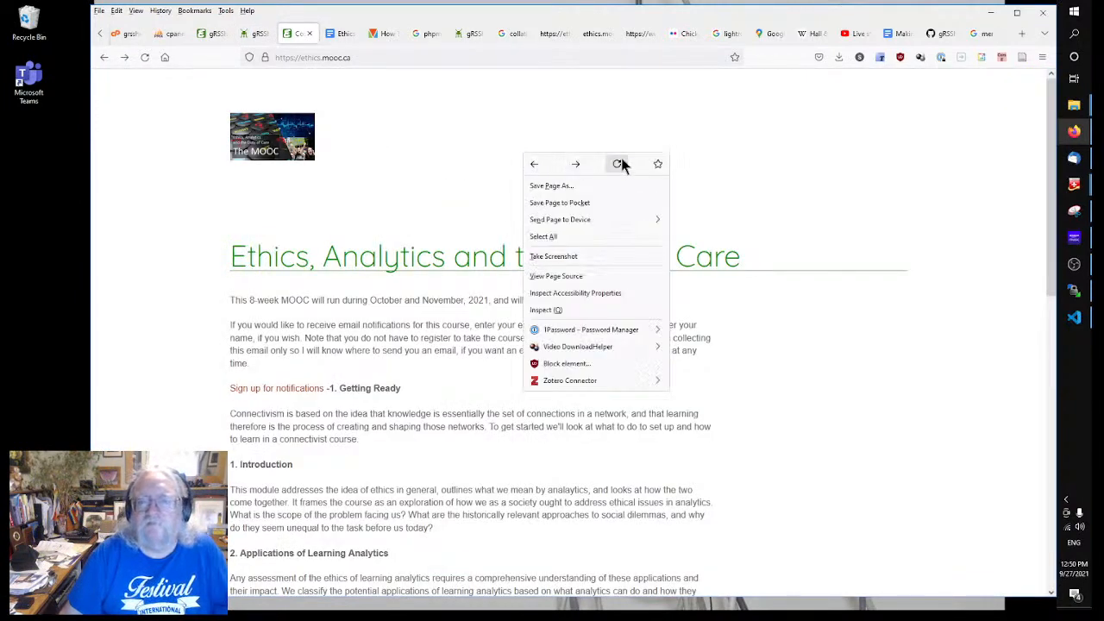
left_click(619, 164)
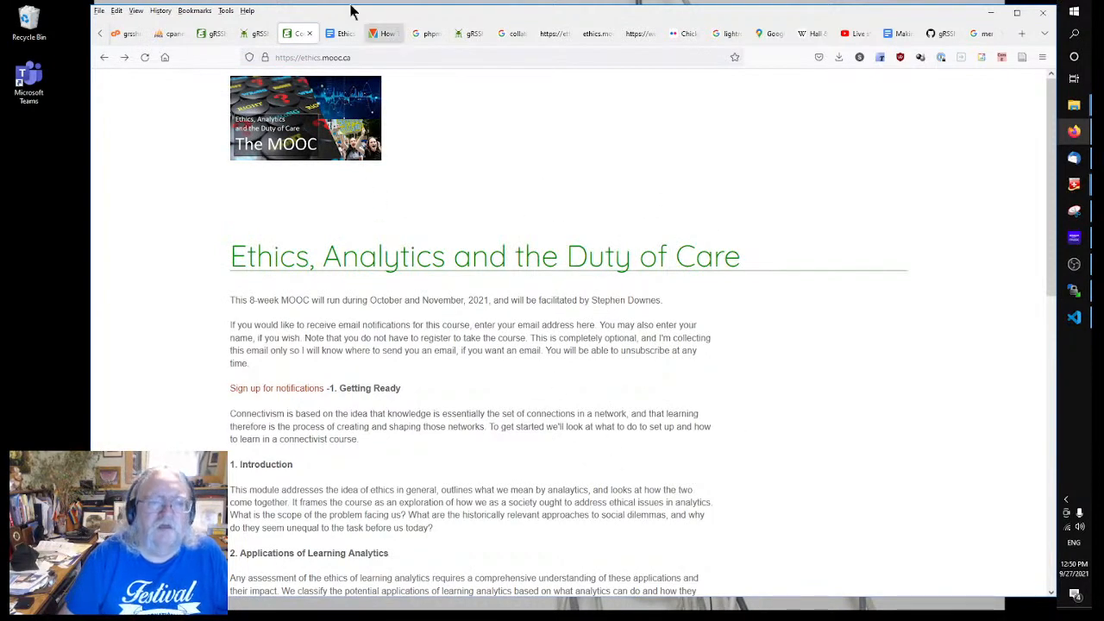
left_click(255, 34)
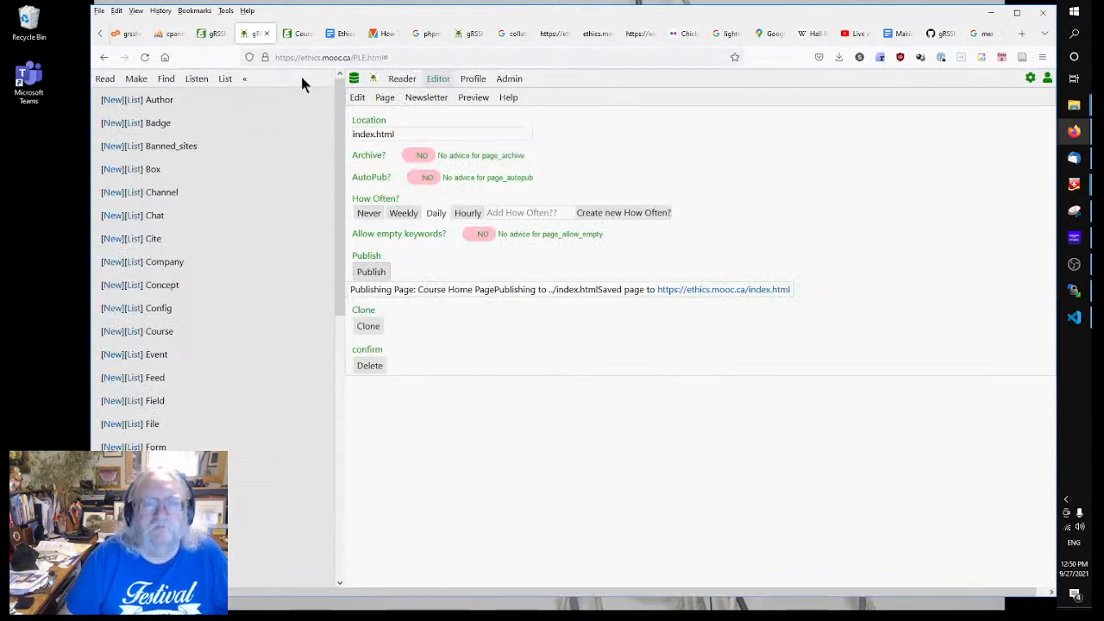
Step: Delete the second <br/> after the logo's closing span in page_header
left_click(214, 34)
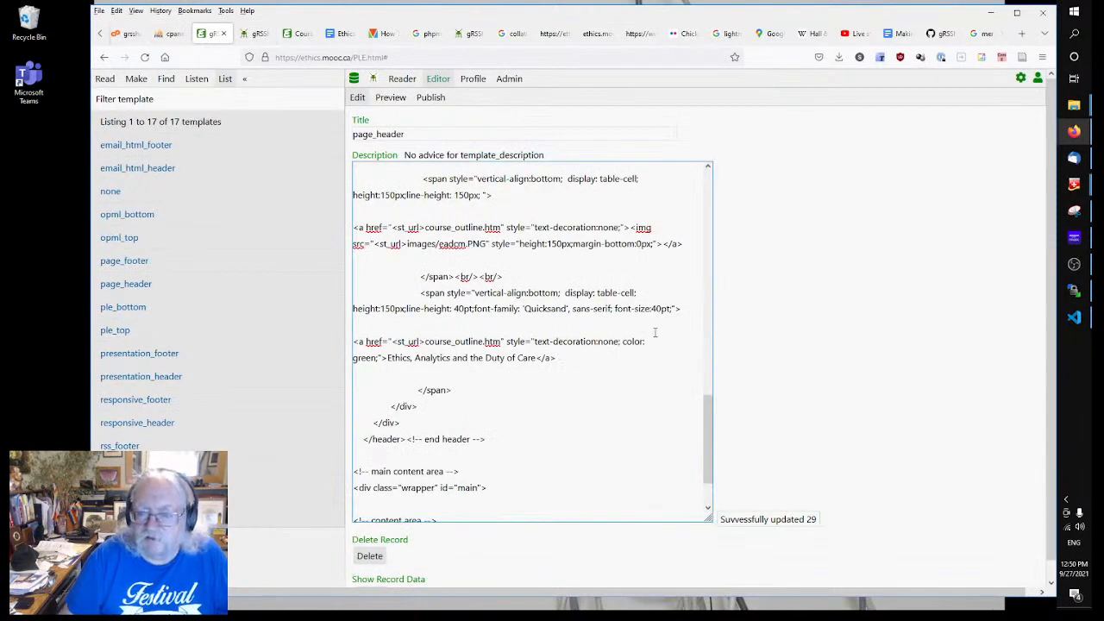
left_click(621, 355)
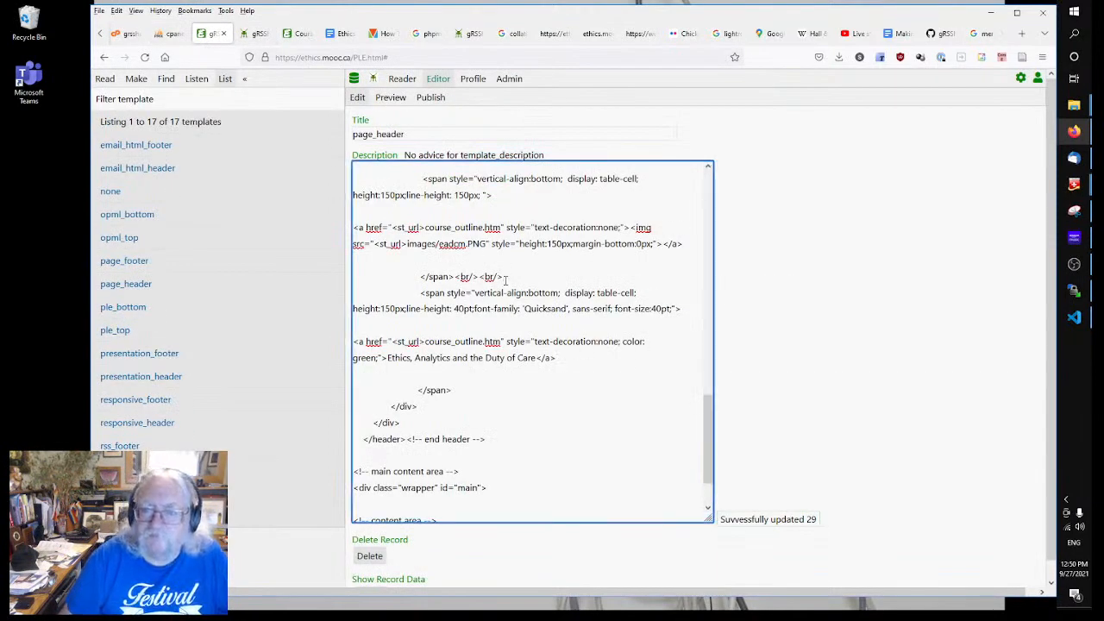
key("BackSpace")
key("BackSpace")
key("BackSpace")
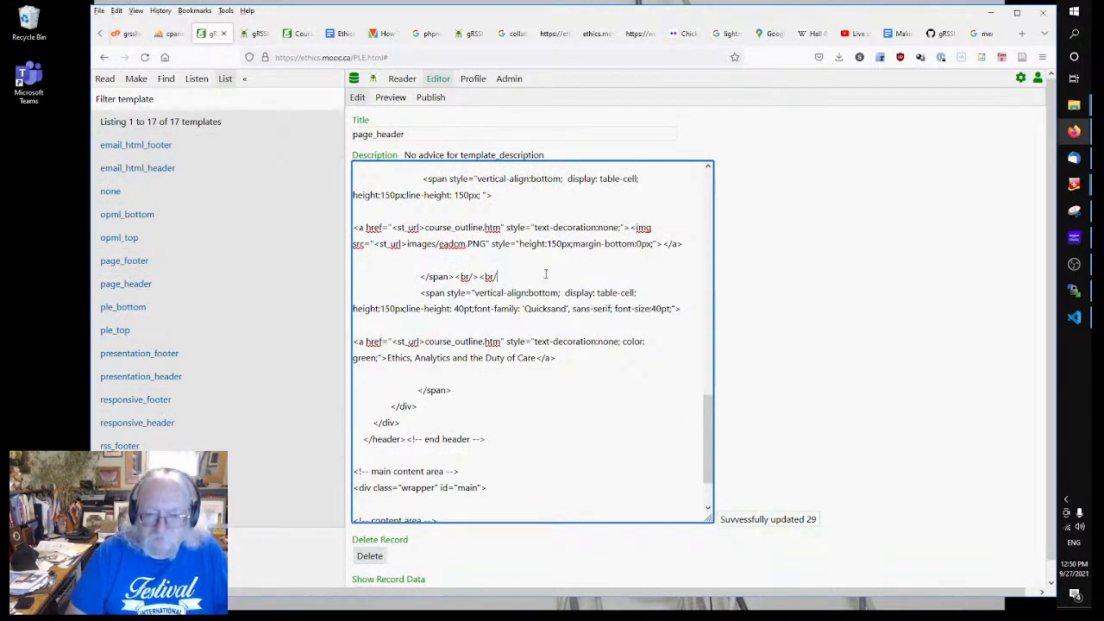
key("BackSpace")
key("BackSpace")
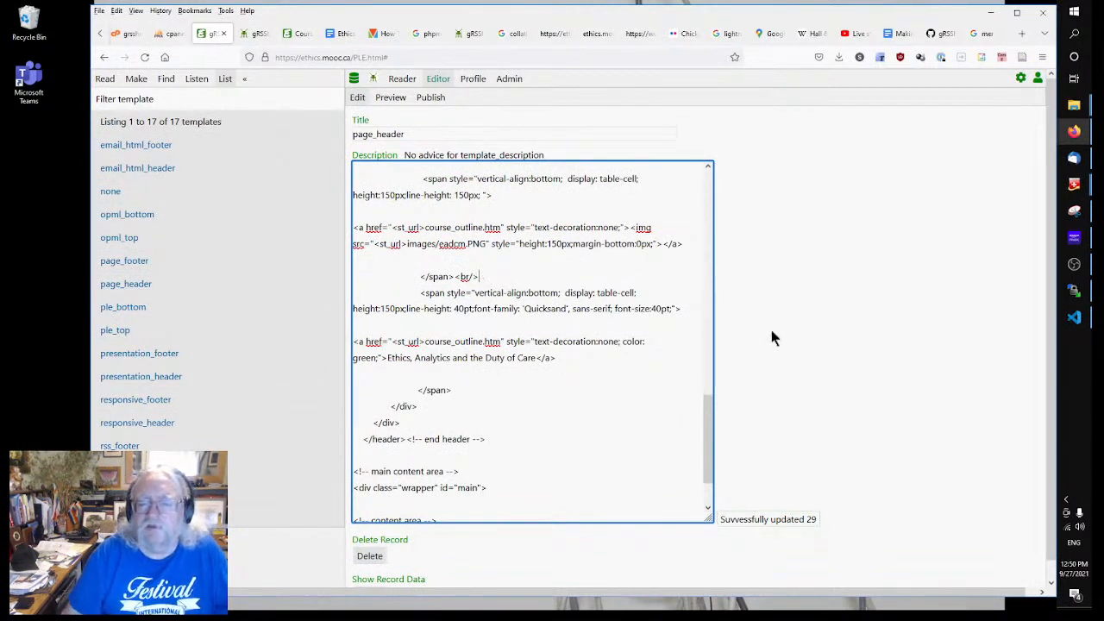
left_click(789, 344)
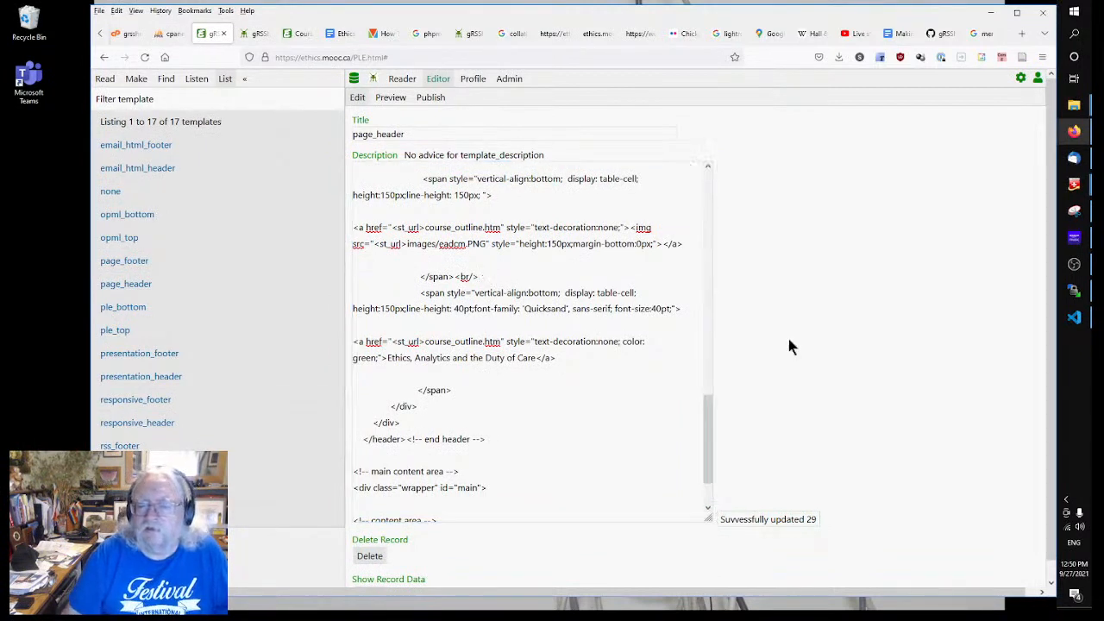
Step: Reload the live home page and inspect the header title's markup
left_click(256, 32)
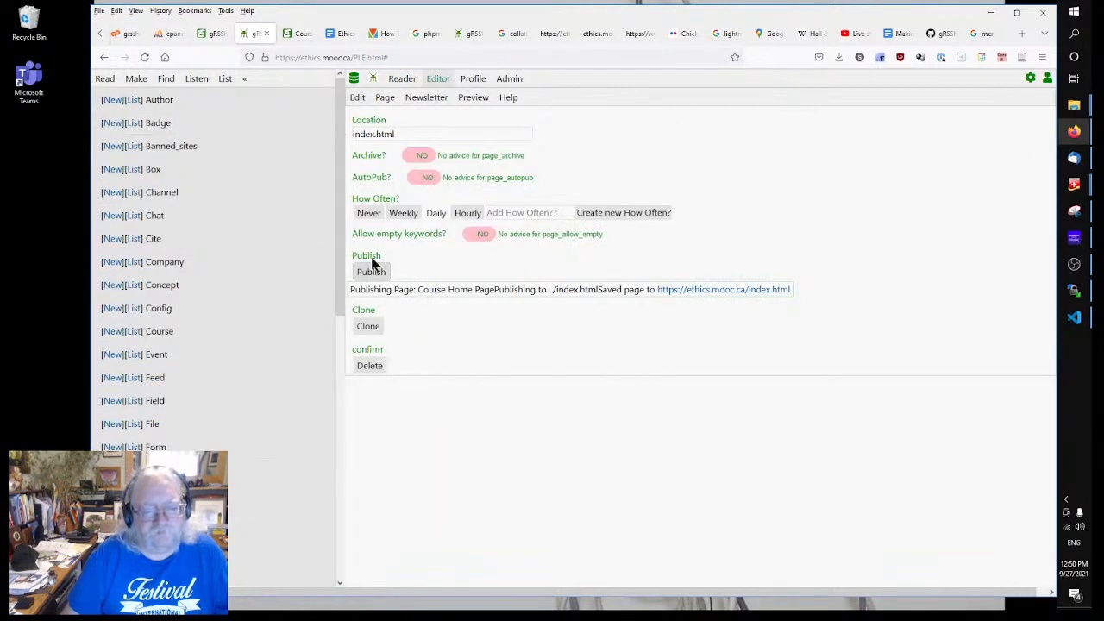
left_click(298, 35)
right_click(491, 178)
left_click(581, 192)
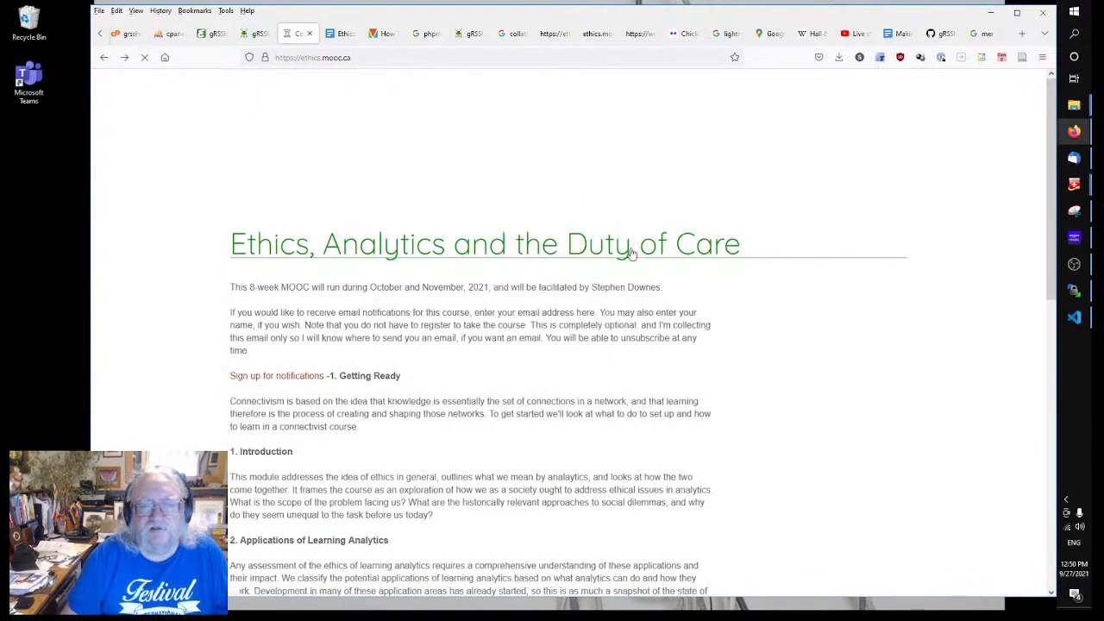
right_click(359, 181)
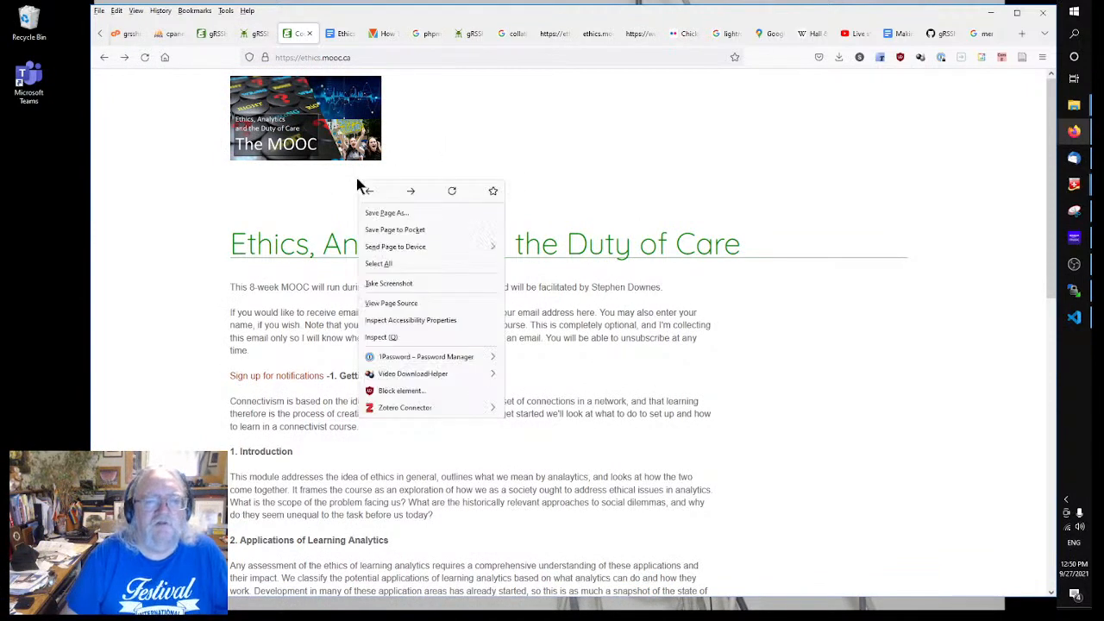
left_click(406, 336)
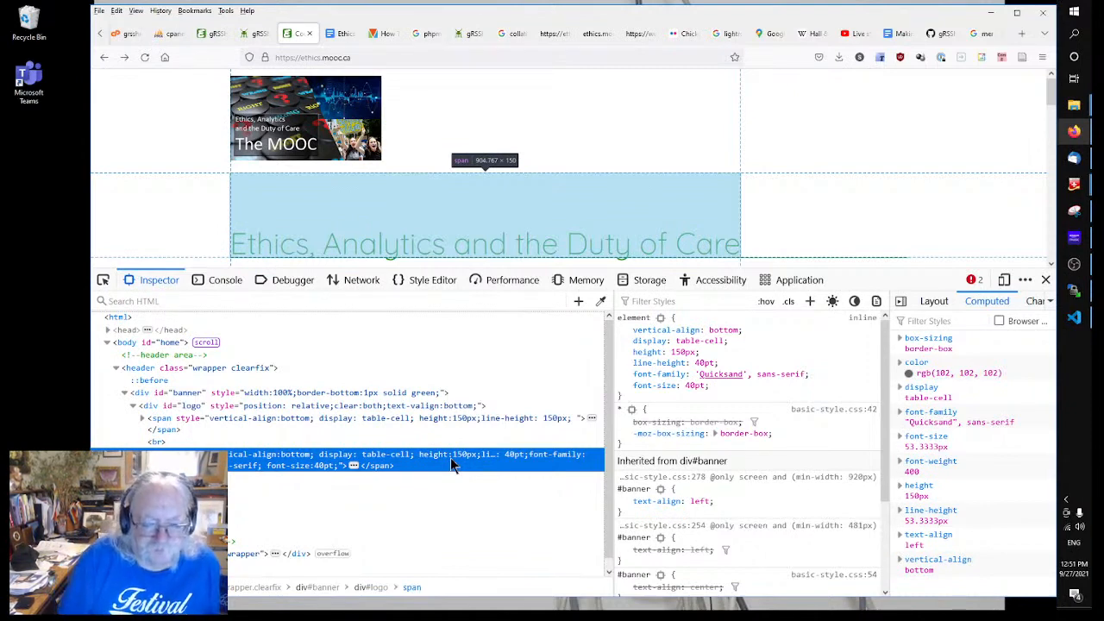
left_click(212, 33)
Step: Remove height:150px; from the title span's style in page_header
left_click(548, 390)
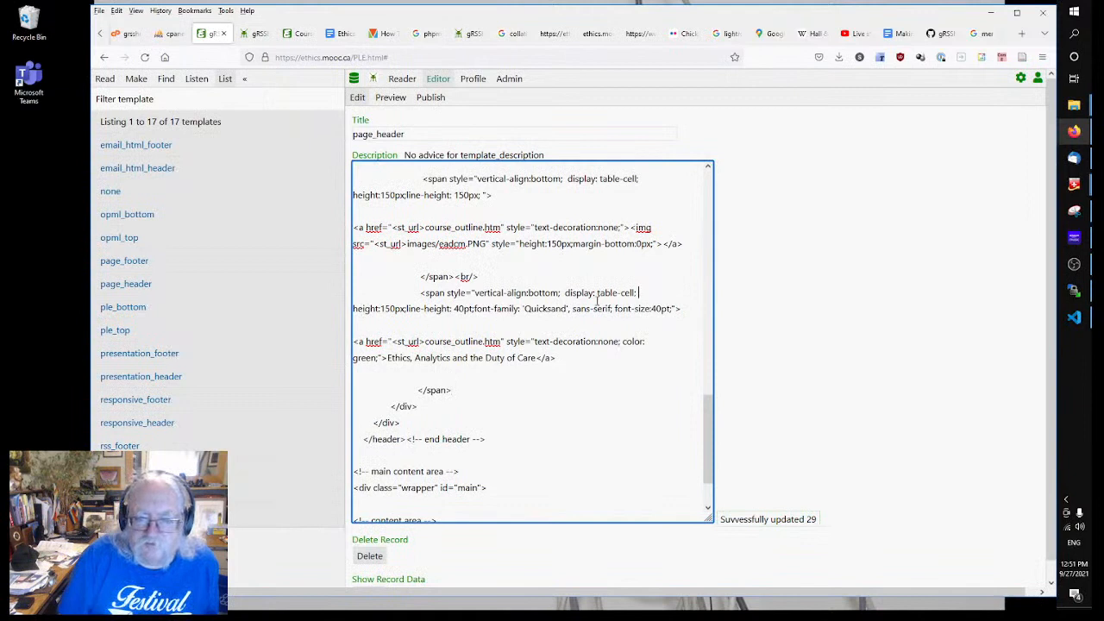
left_click_drag(353, 308, 405, 307)
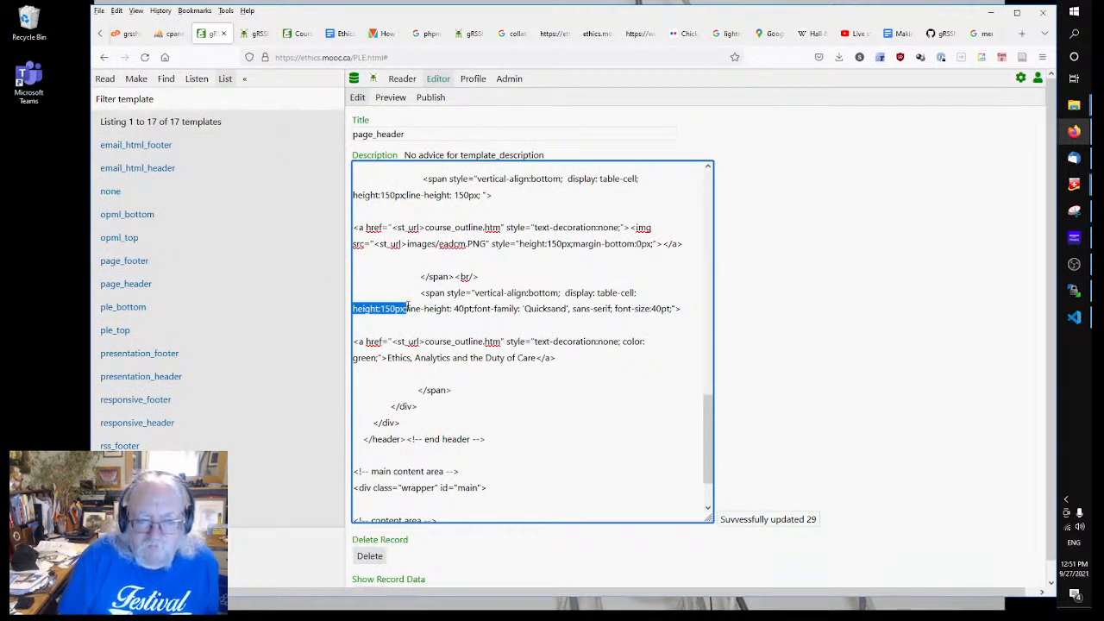
key("BackSpace")
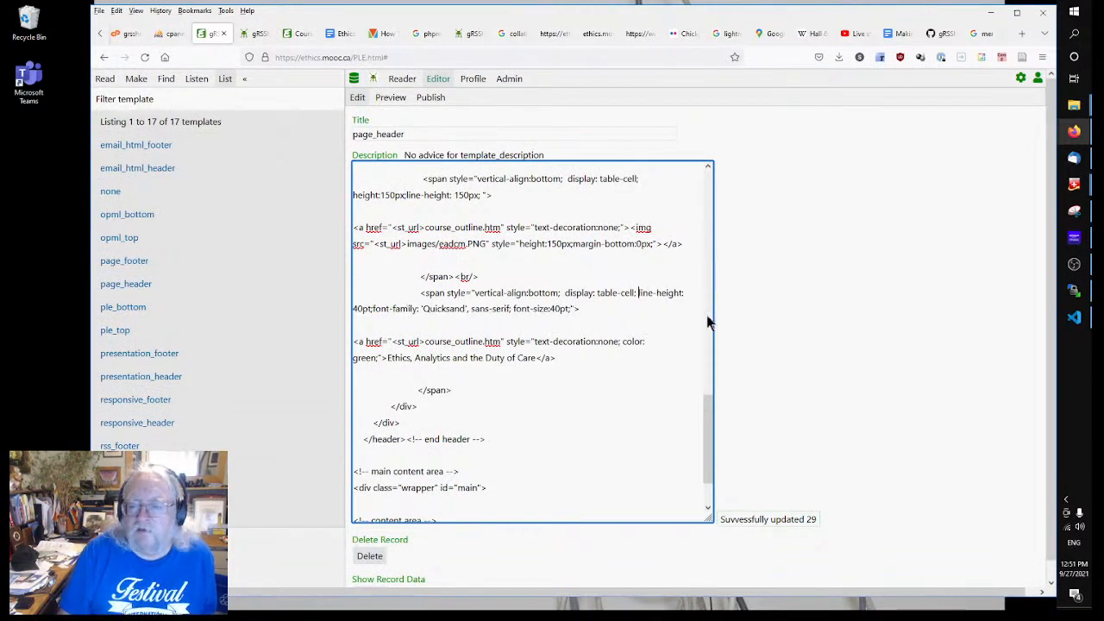
Step: Republish and reload the course home page, close the inspector, and scroll through the modules
left_click(256, 33)
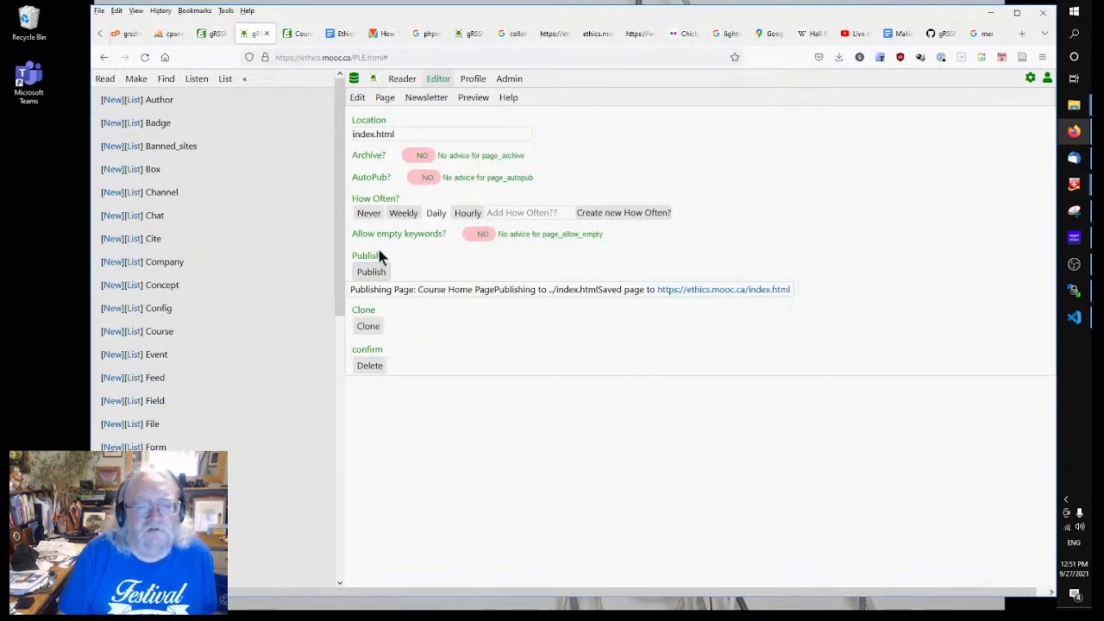
left_click(371, 272)
left_click(295, 33)
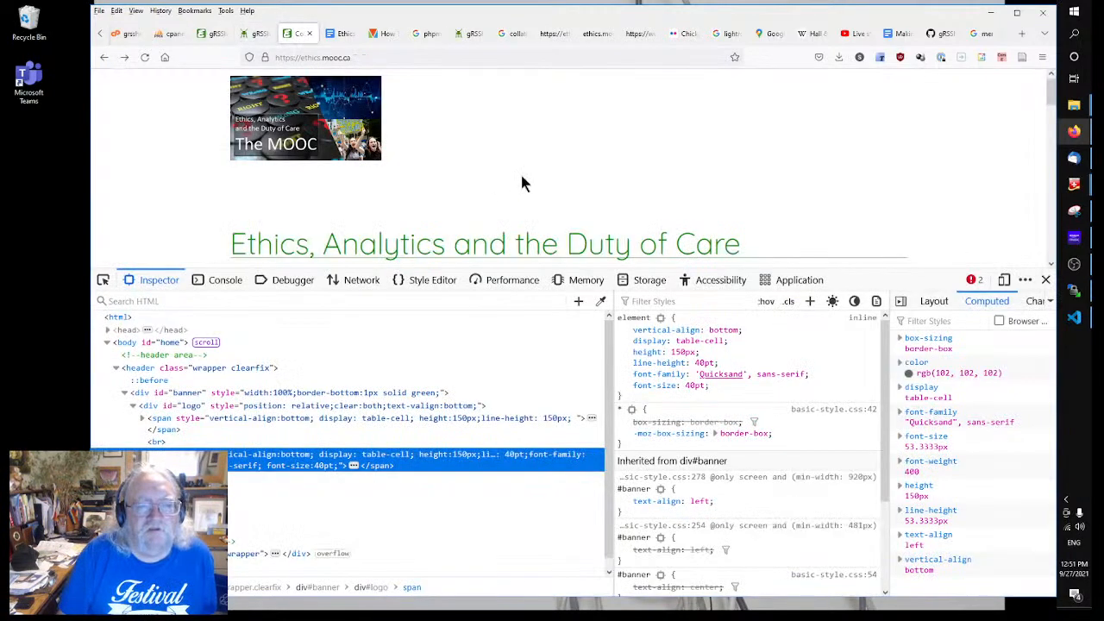
right_click(522, 163)
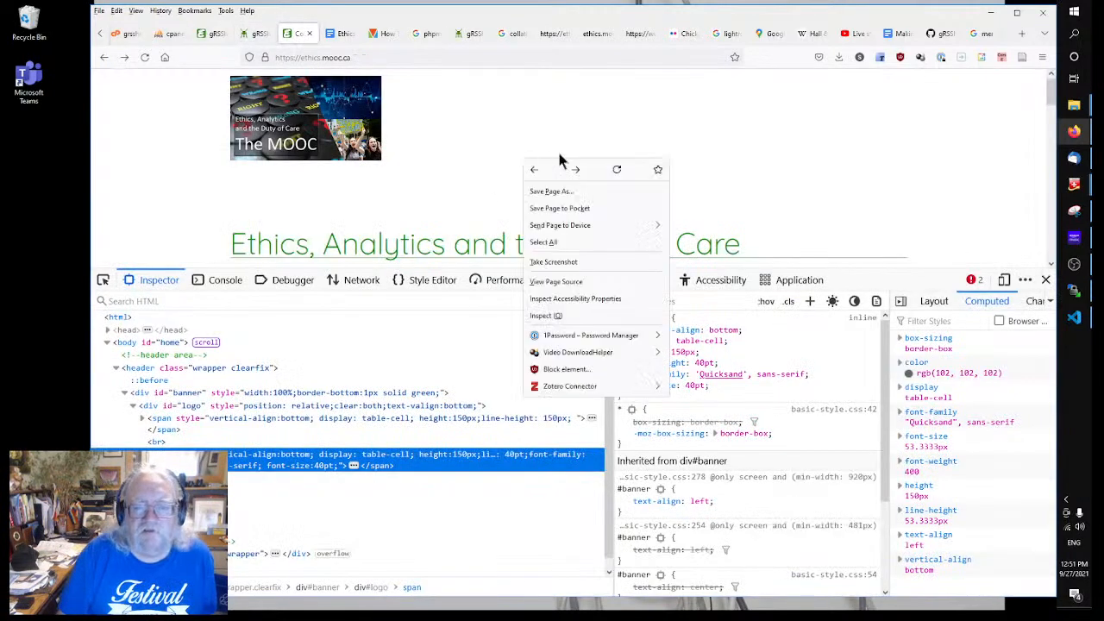
left_click(612, 169)
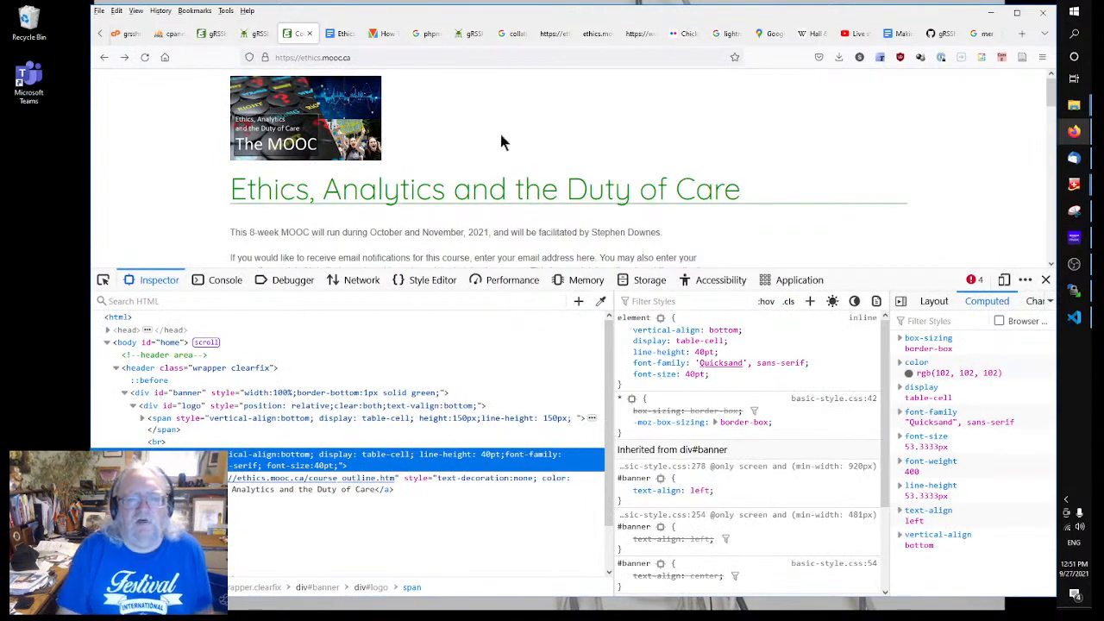
left_click(1045, 281)
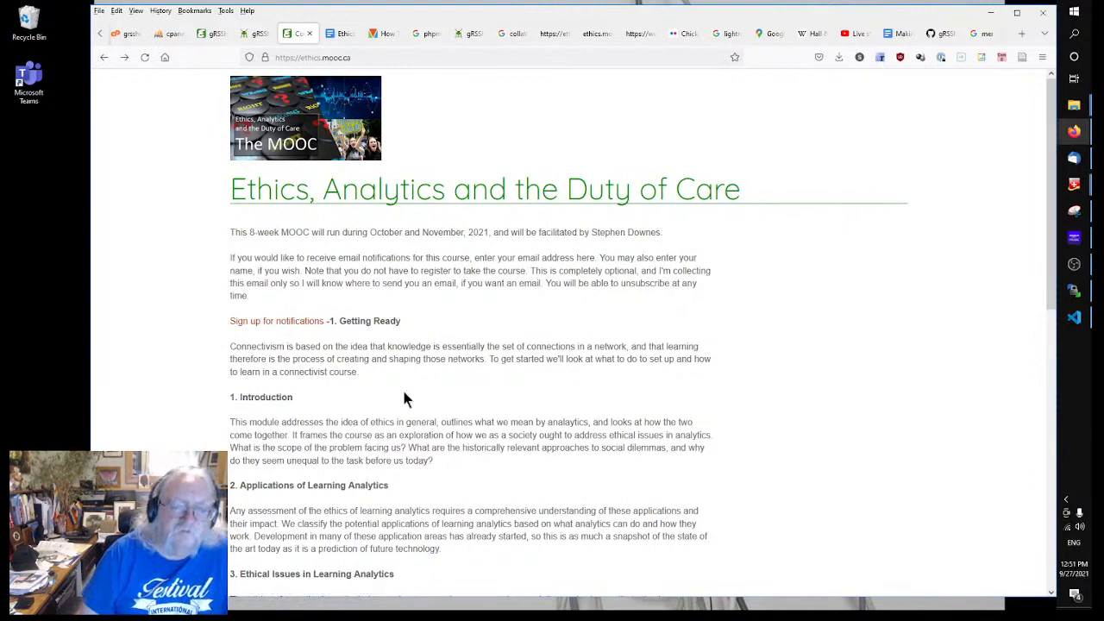
scroll(507, 404, "down", 3)
scroll(483, 380, "up", 3)
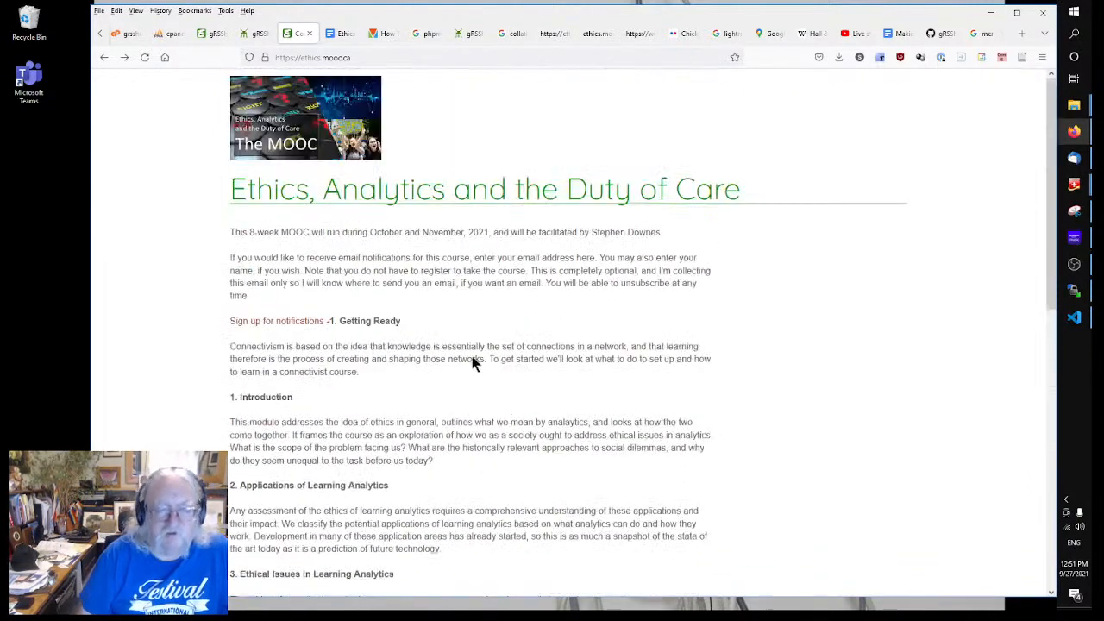
Step: In the Course Home Page code, add a '<h2>Course Outline' heading below the sign-up link's </center> line
left_click(257, 33)
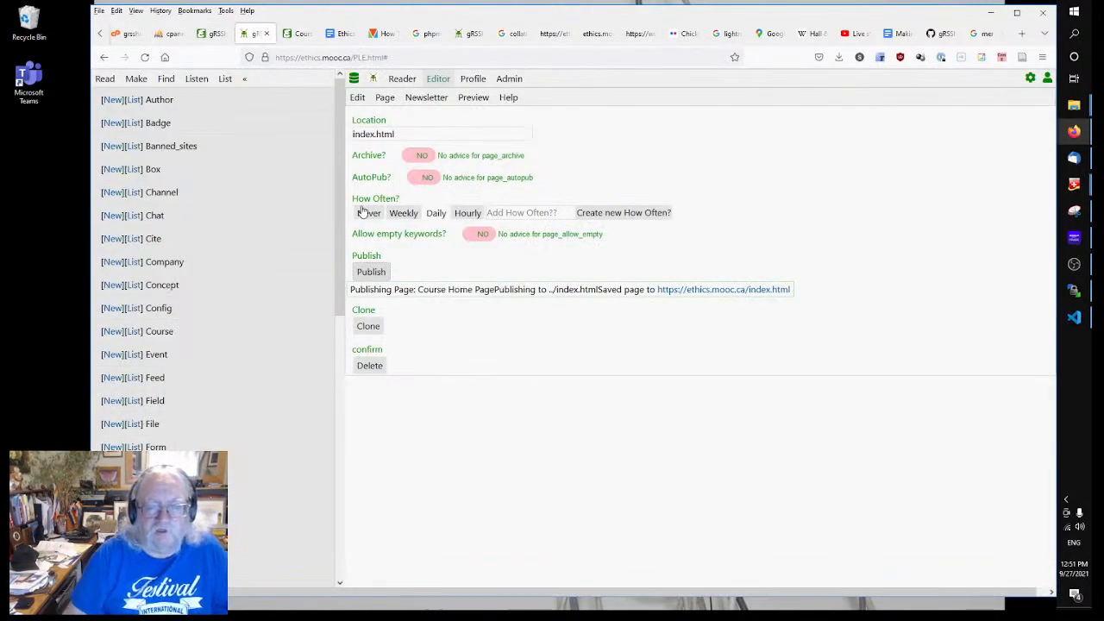
left_click(357, 98)
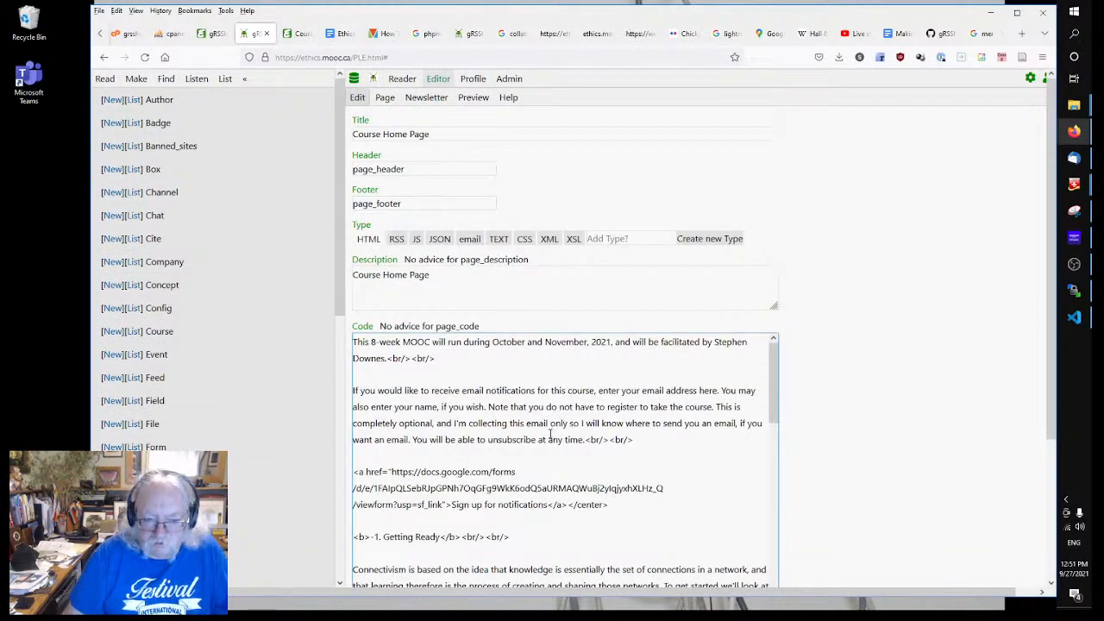
scroll(569, 488, "down", 2)
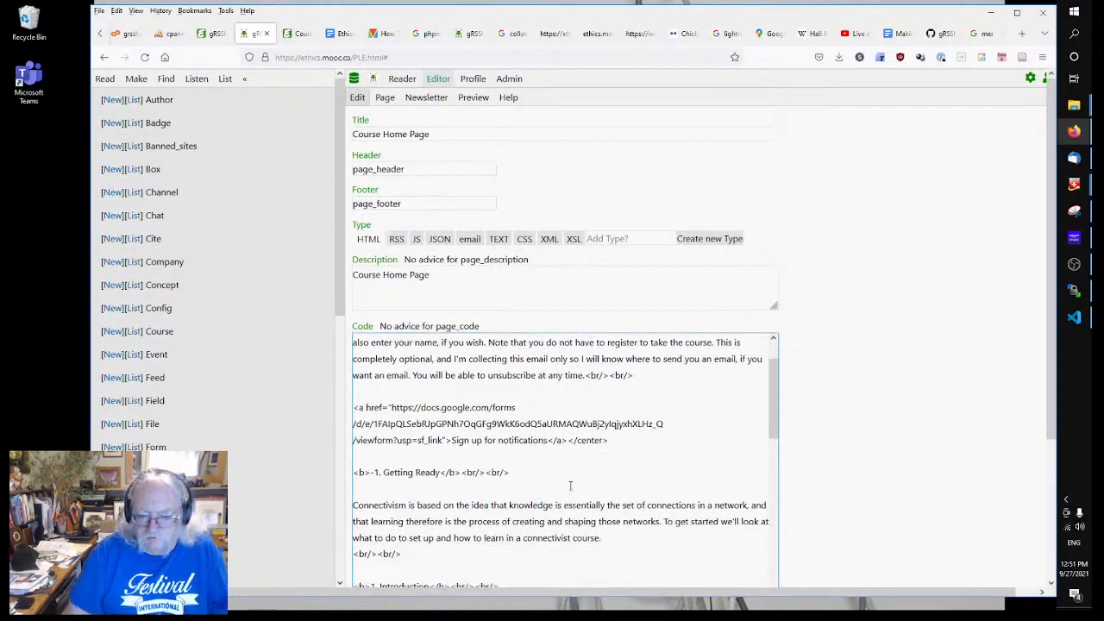
left_click(627, 434)
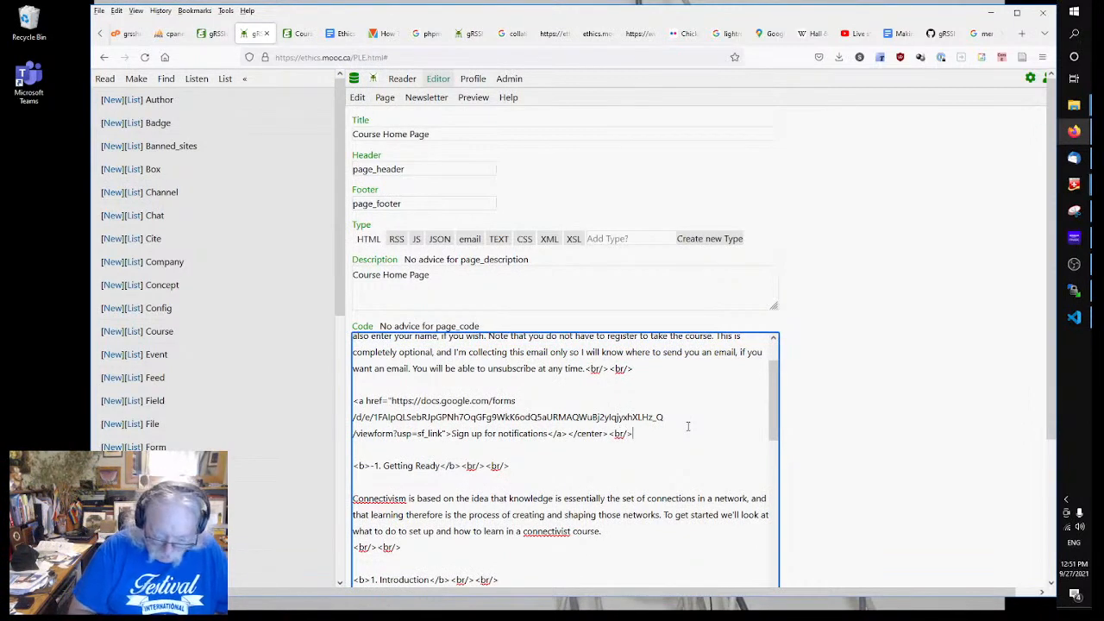
key("Return")
key("Return")
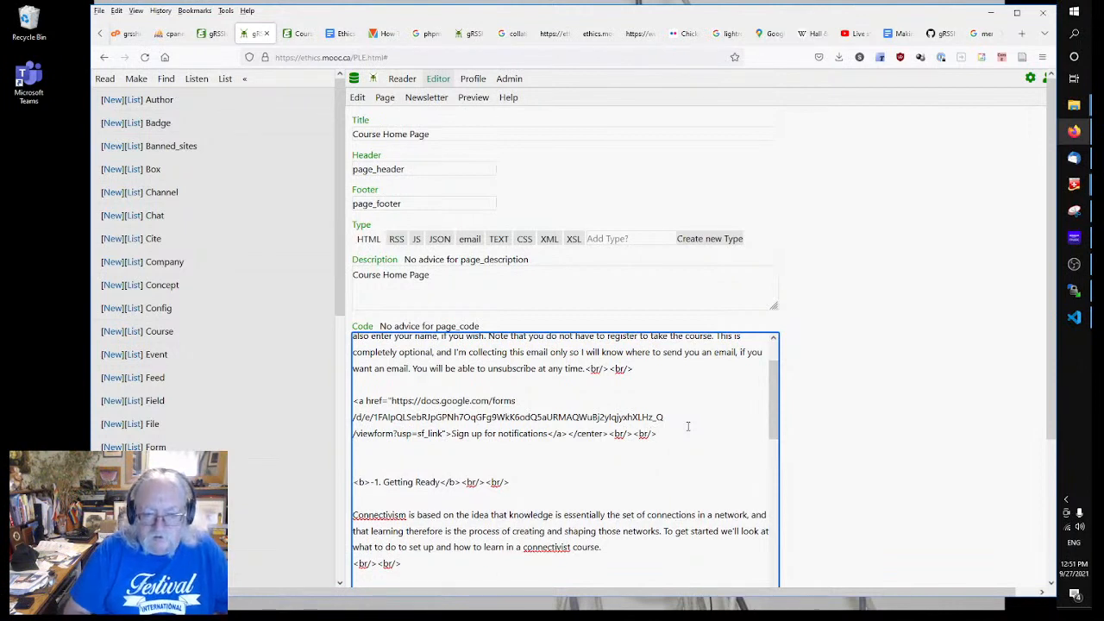
type("<h2")
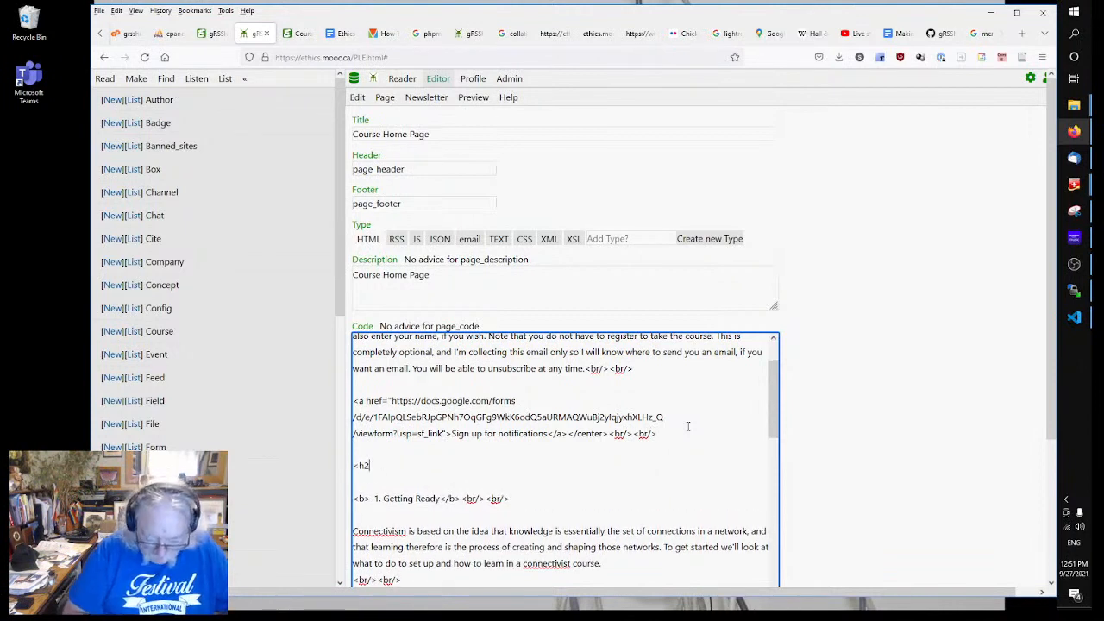
type(">Course O")
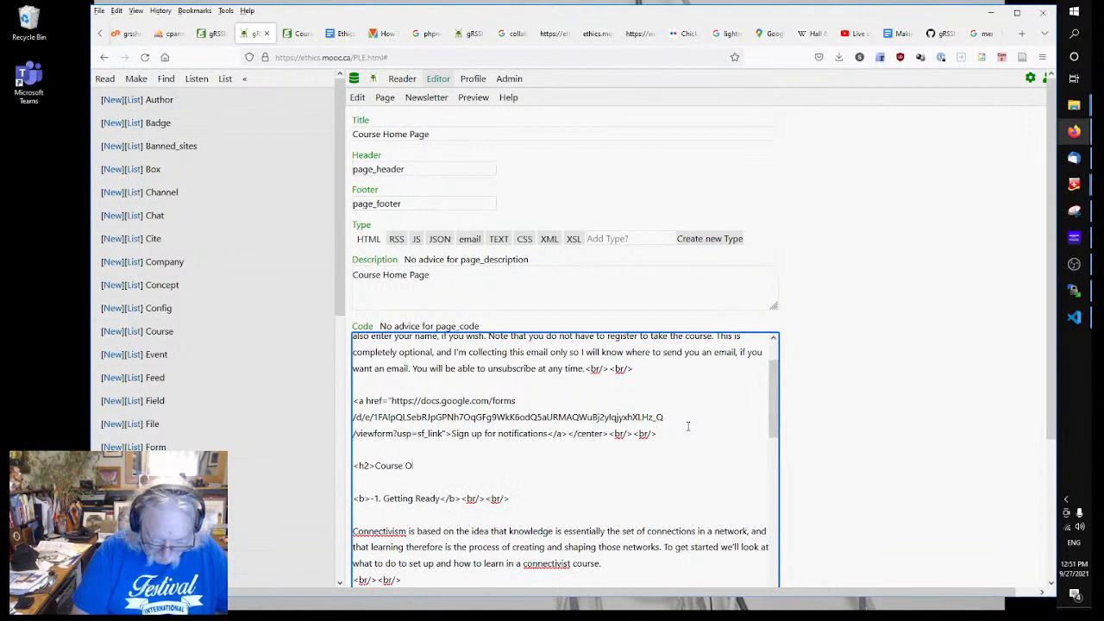
type("utline</a")
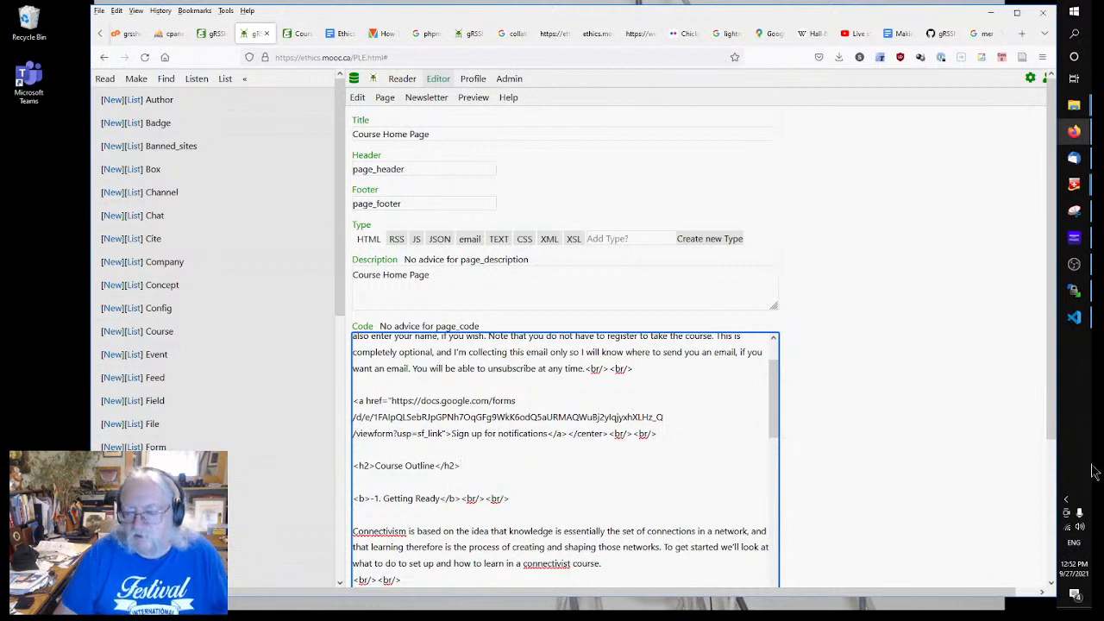
Step: Check the taskbar calendar that October 4, 2021 is a Monday, then go back to the code
left_click(1076, 568)
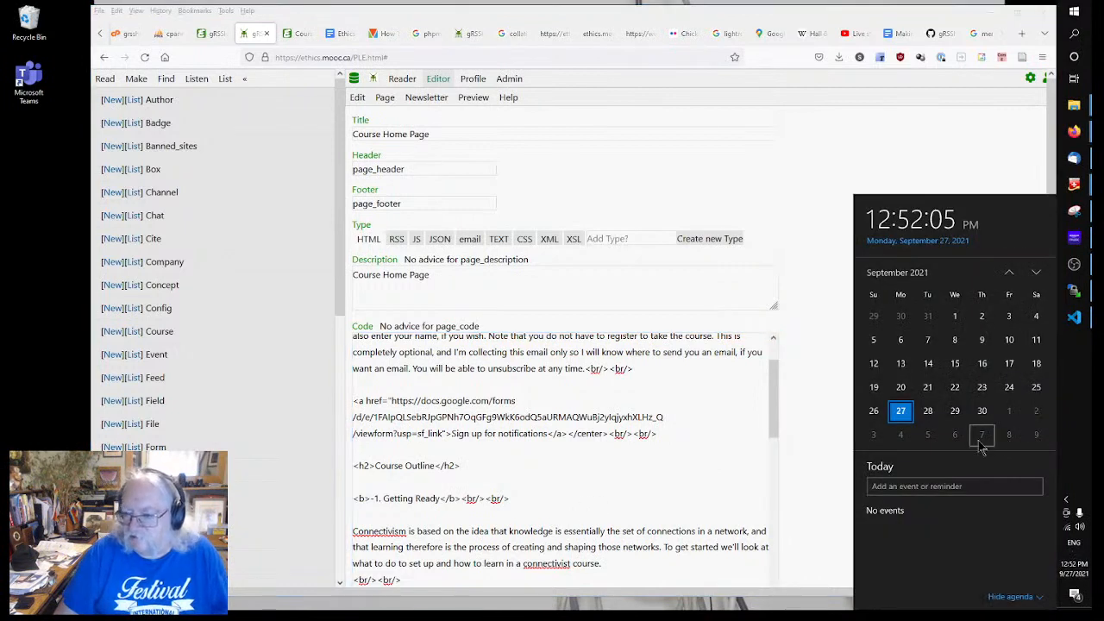
left_click(899, 436)
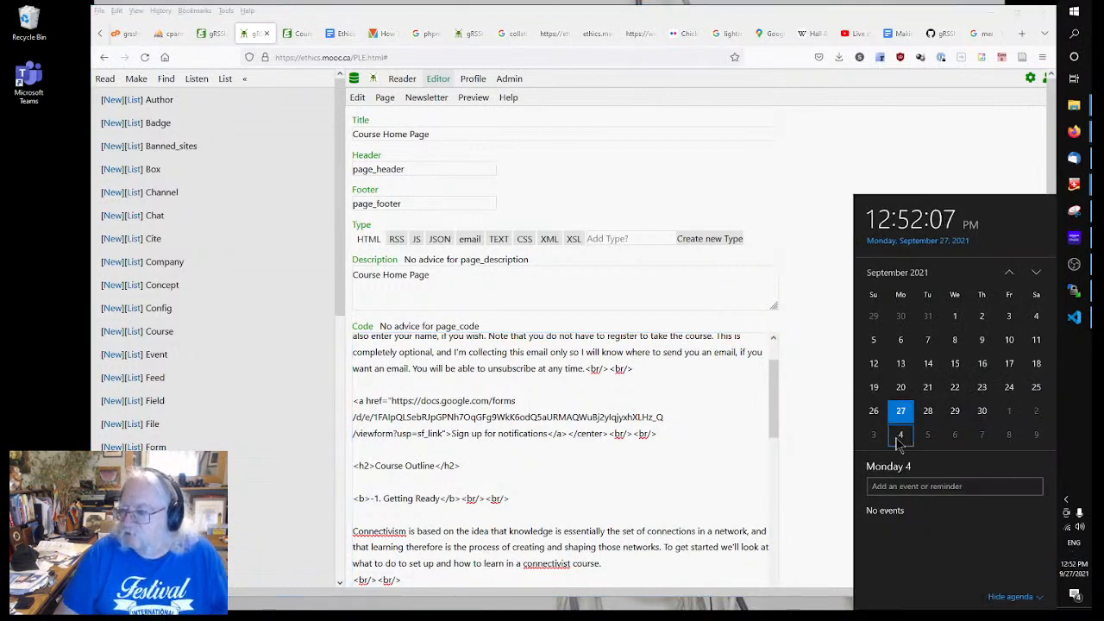
left_click(1038, 272)
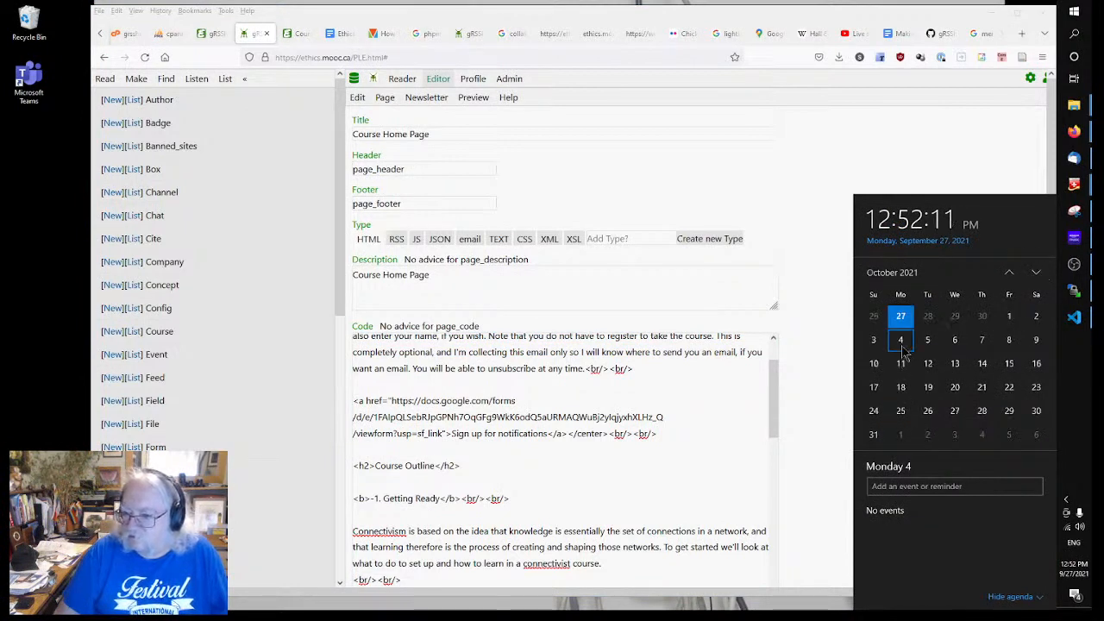
left_click(501, 531)
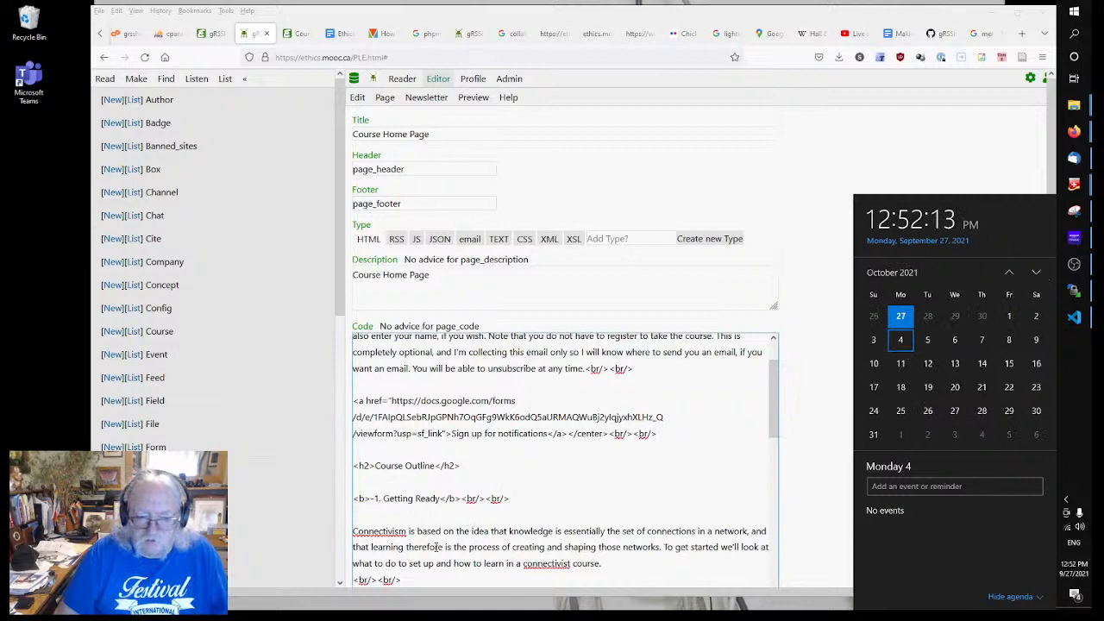
left_click(354, 530)
Step: Start the Getting Ready description with 'Week starting October 4.' wrapped in </i> tags
scroll(564, 519, "down", 1)
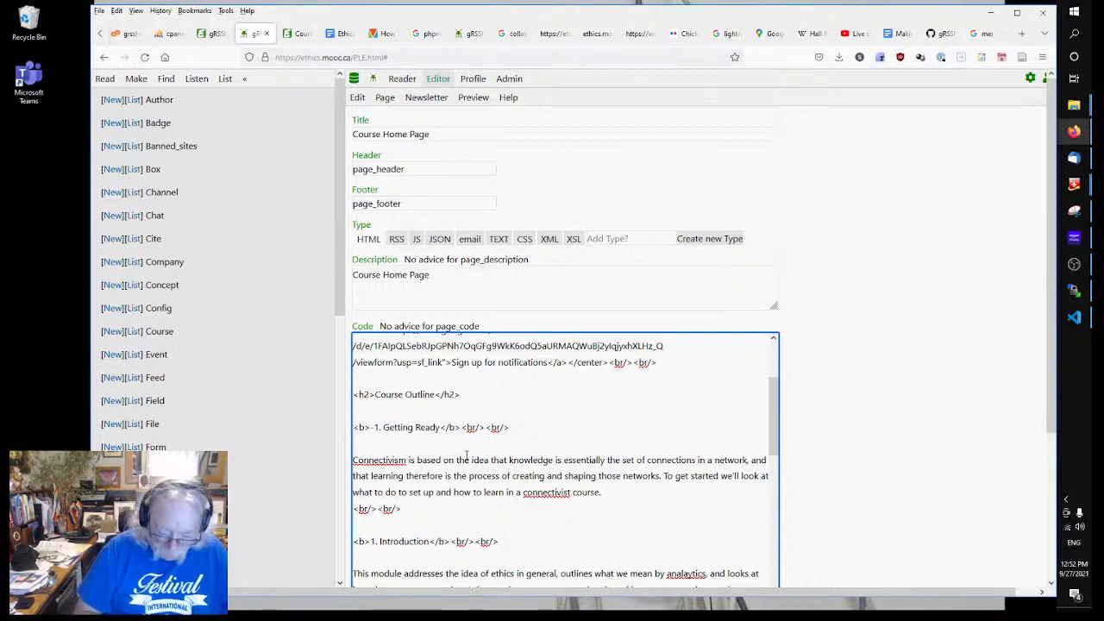
type("october")
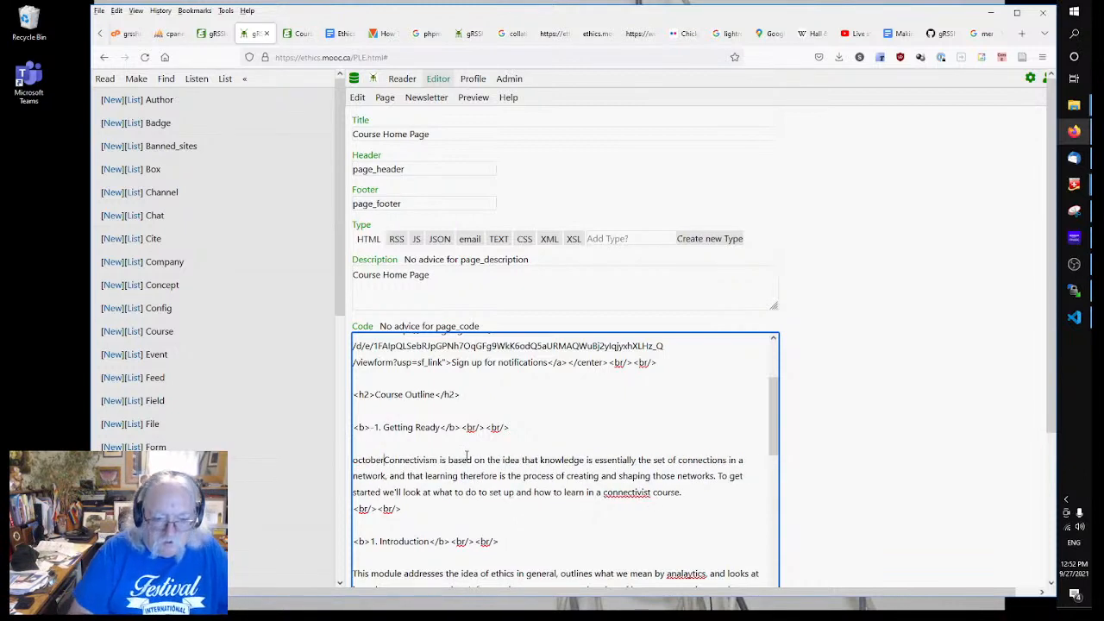
key("BackSpace")
key("BackSpace")
key("BackSpace")
key("BackSpace")
key("BackSpace")
key("BackSpace")
key("BackSpace")
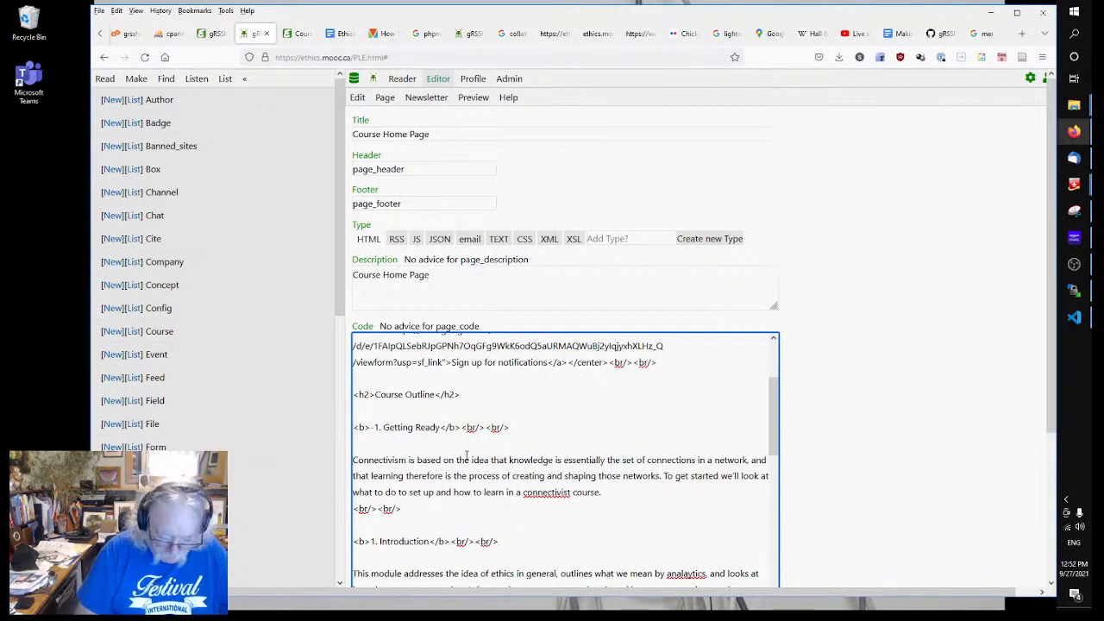
type("October ")
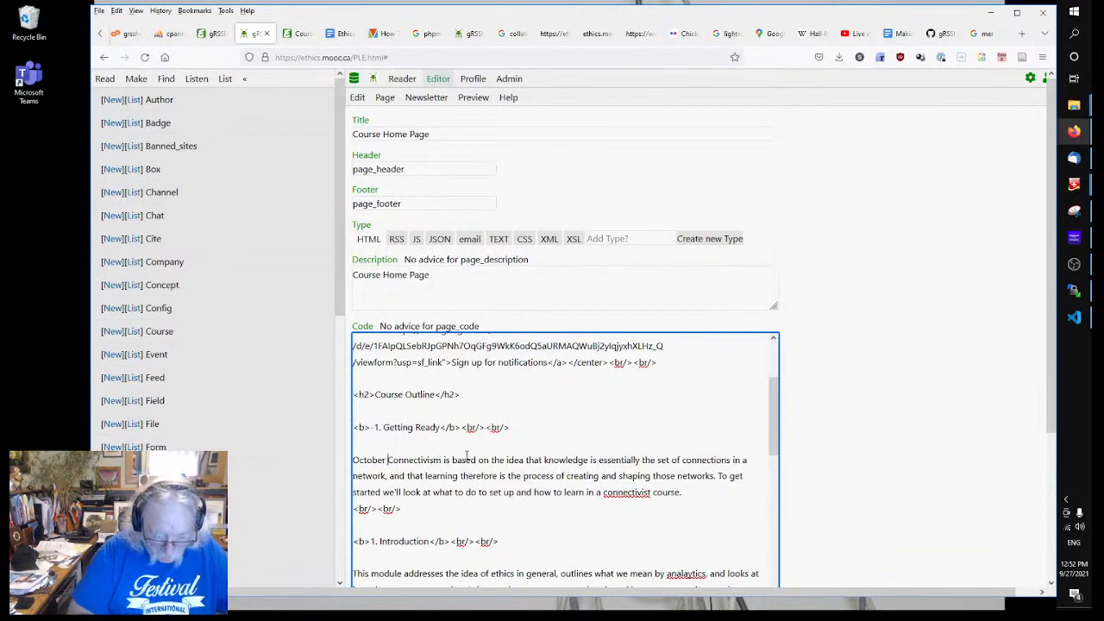
type("4. ")
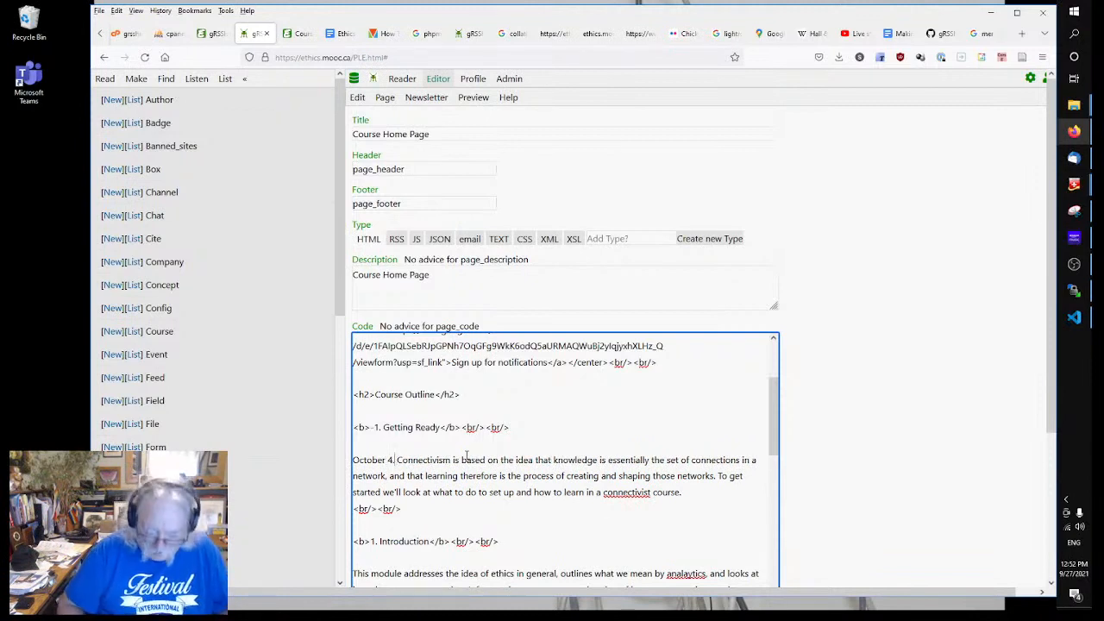
type("</i>")
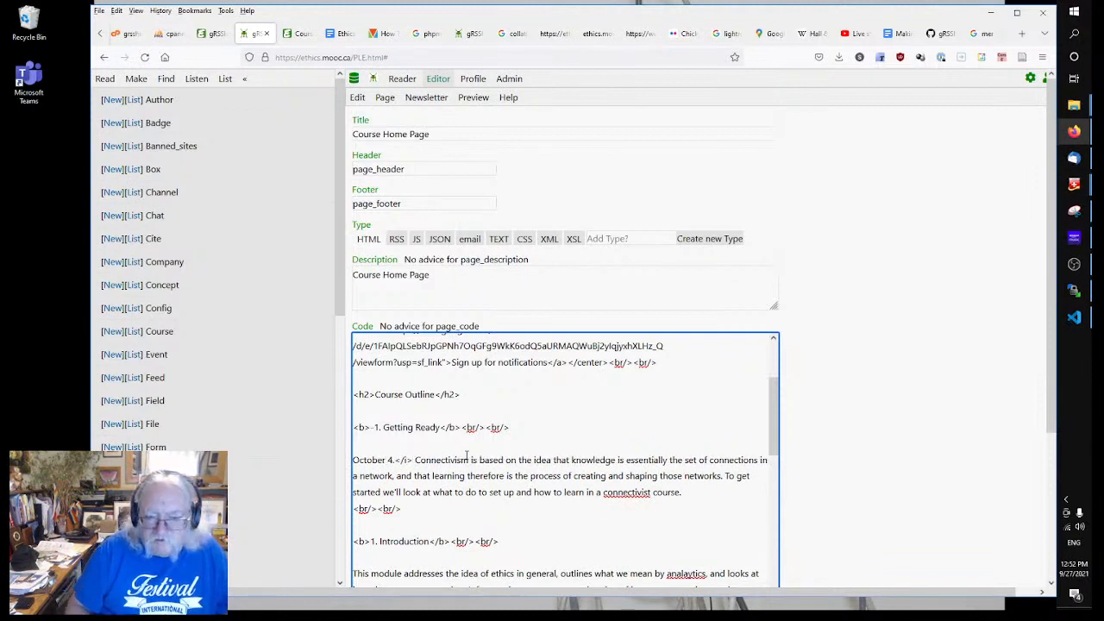
key("Delete")
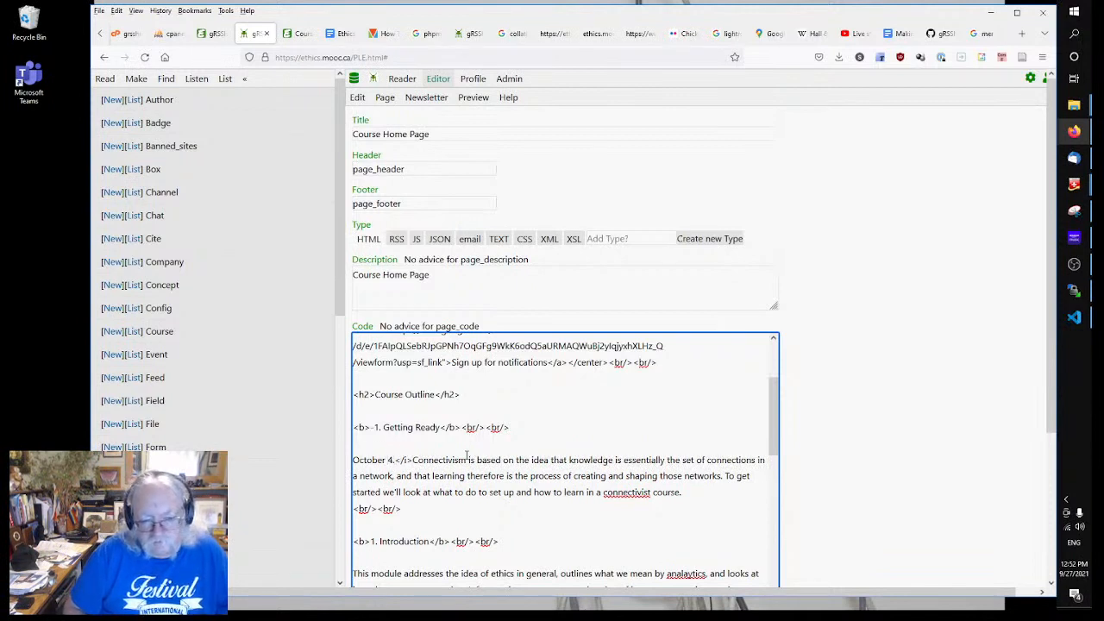
key("Home")
type("Week star")
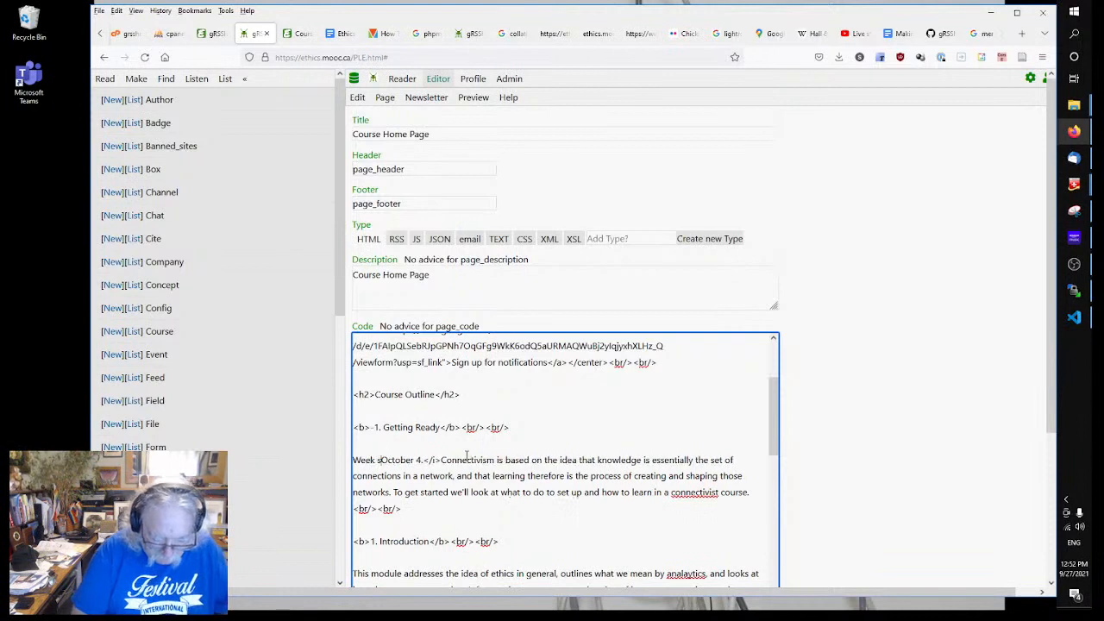
type("ting")
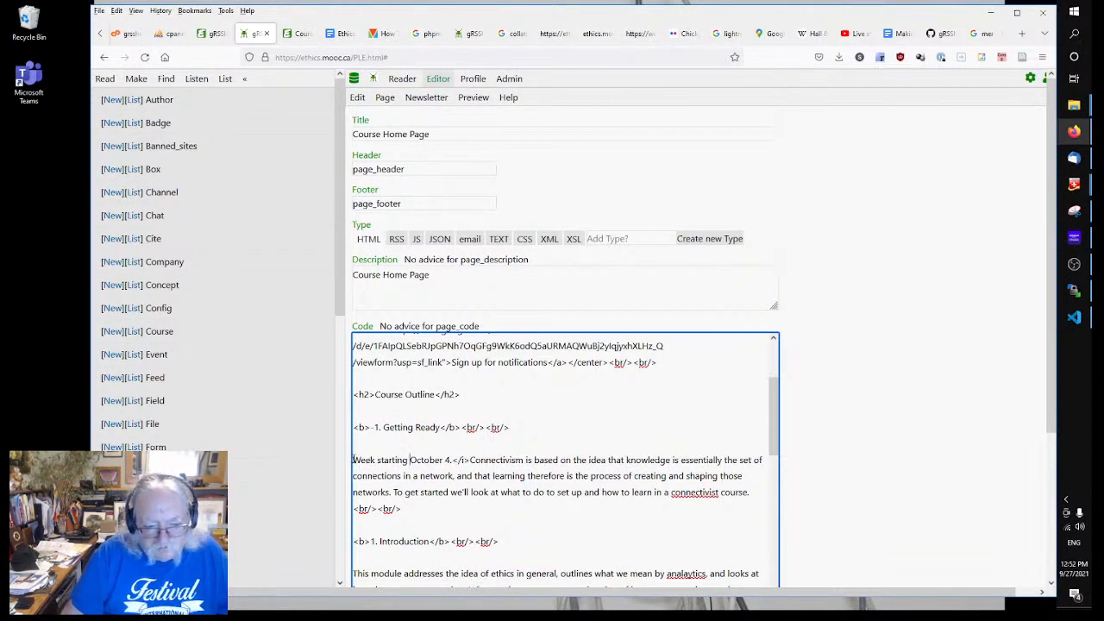
key("Home")
type("</i>")
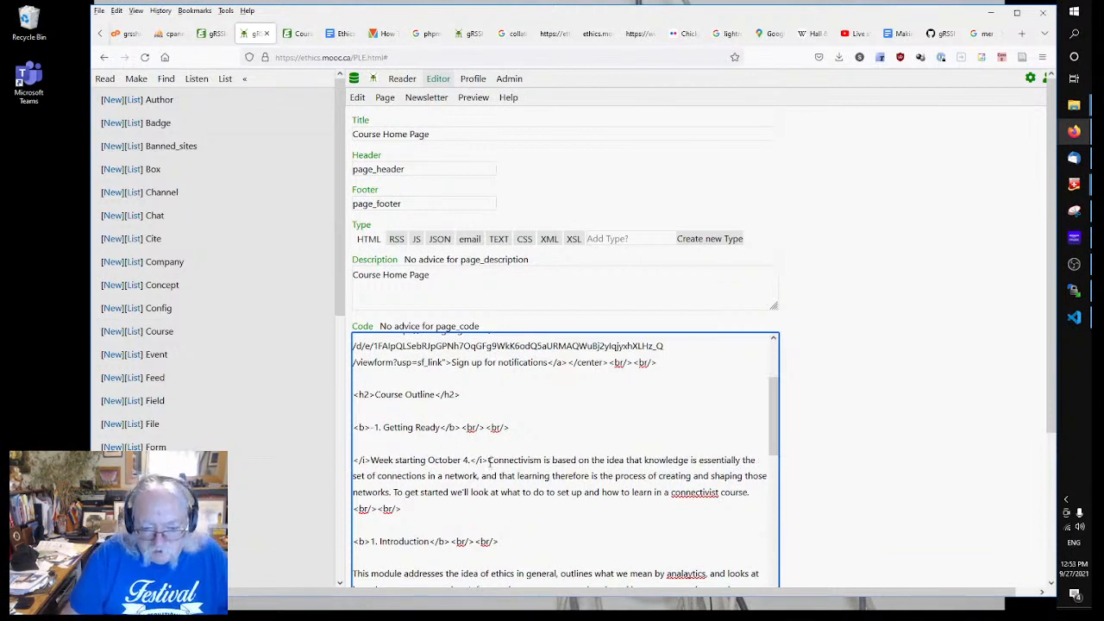
Step: Copy the 'Week starting October 4.' note and paste it before module 1, dated October 11
left_click_drag(489, 460, 344, 453)
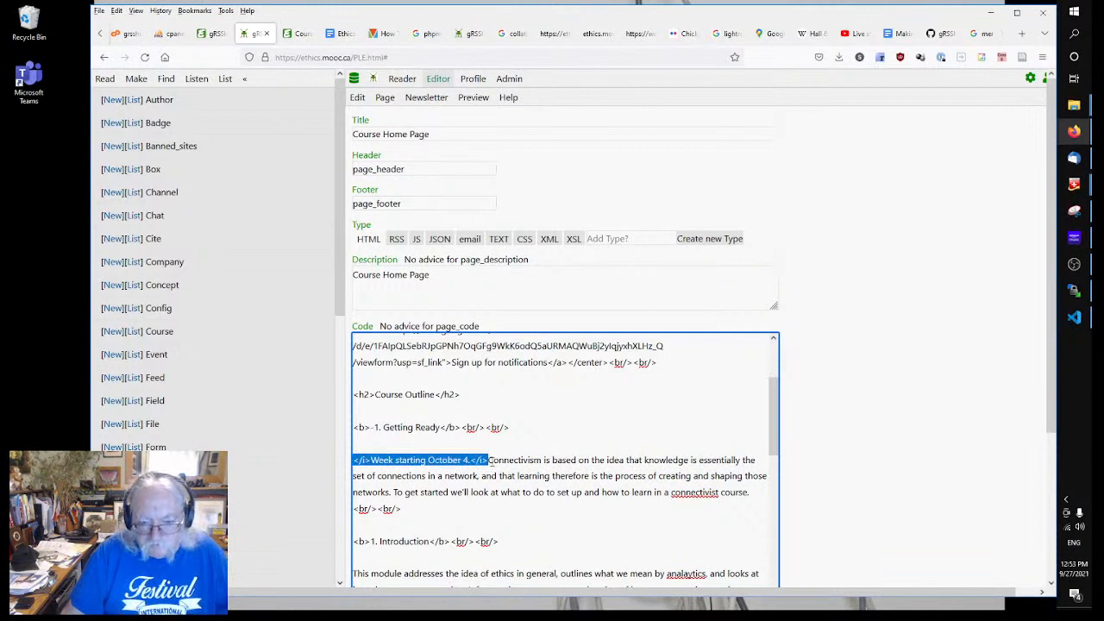
left_click(488, 460)
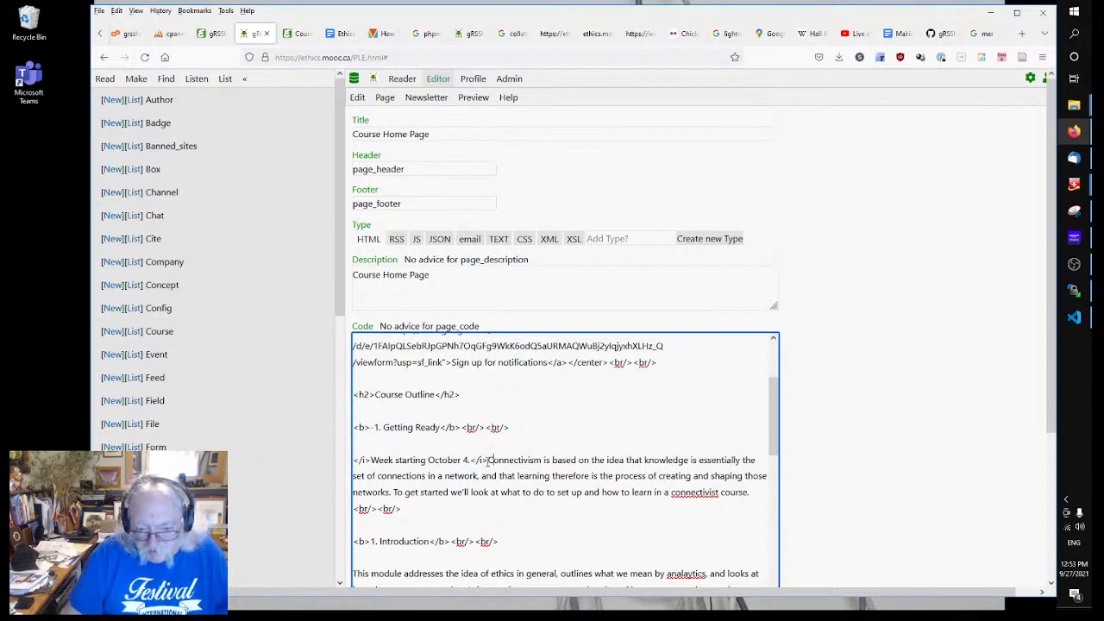
key("shift+Left")
key("shift+Left")
key("shift+Left")
key("shift+Left")
key("shift+Left")
key("shift+Left")
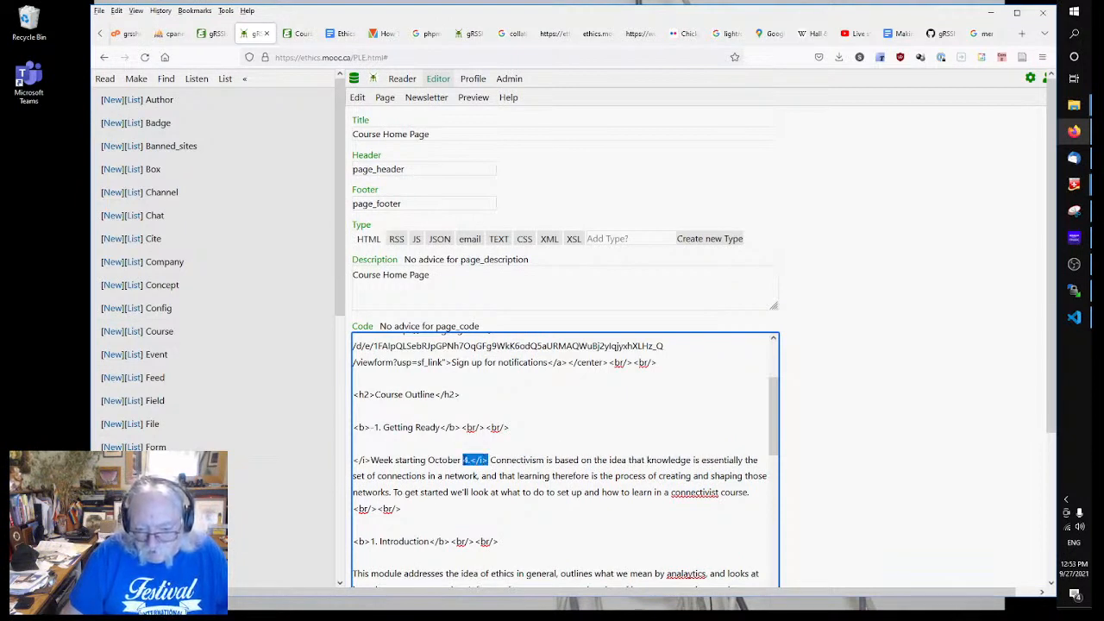
left_click_drag(489, 460, 304, 458)
key("ctrl+c")
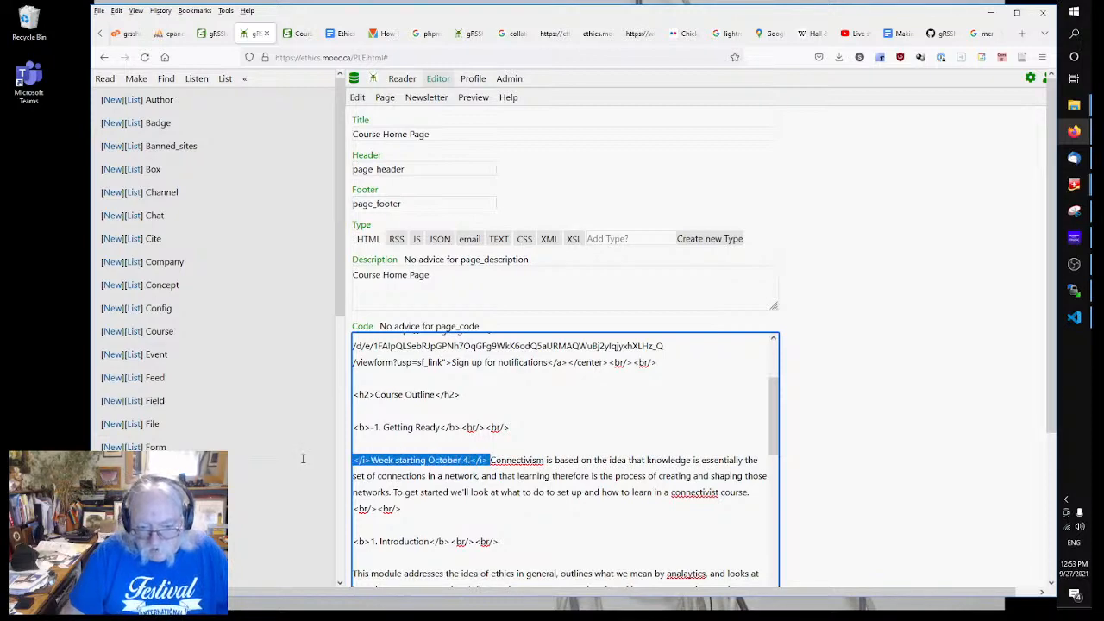
scroll(481, 488, "down", 5)
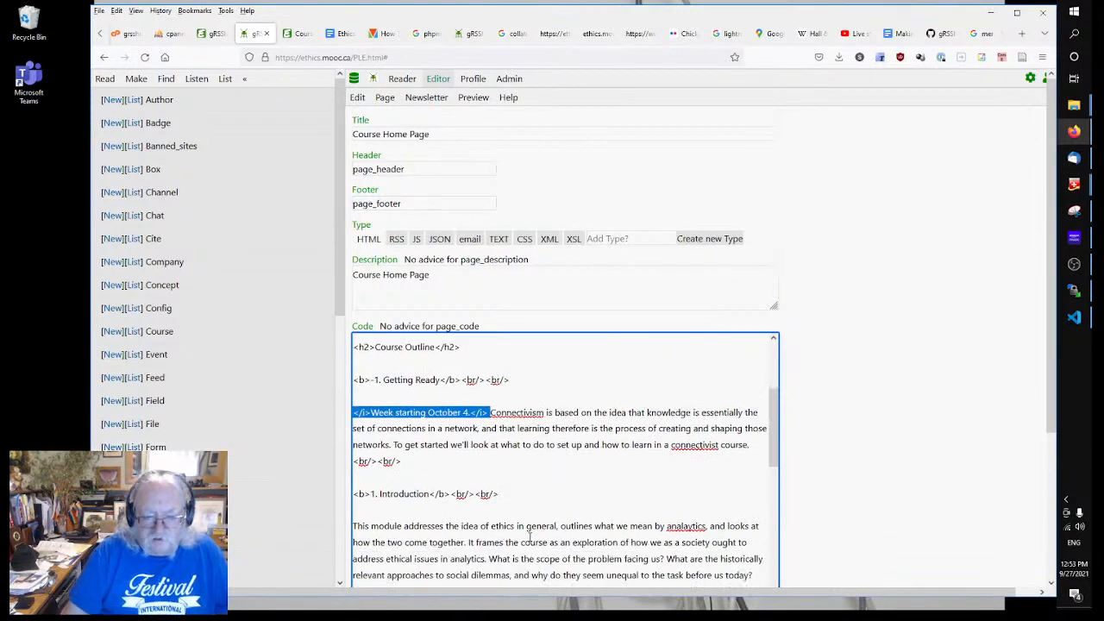
scroll(481, 488, "up", 3)
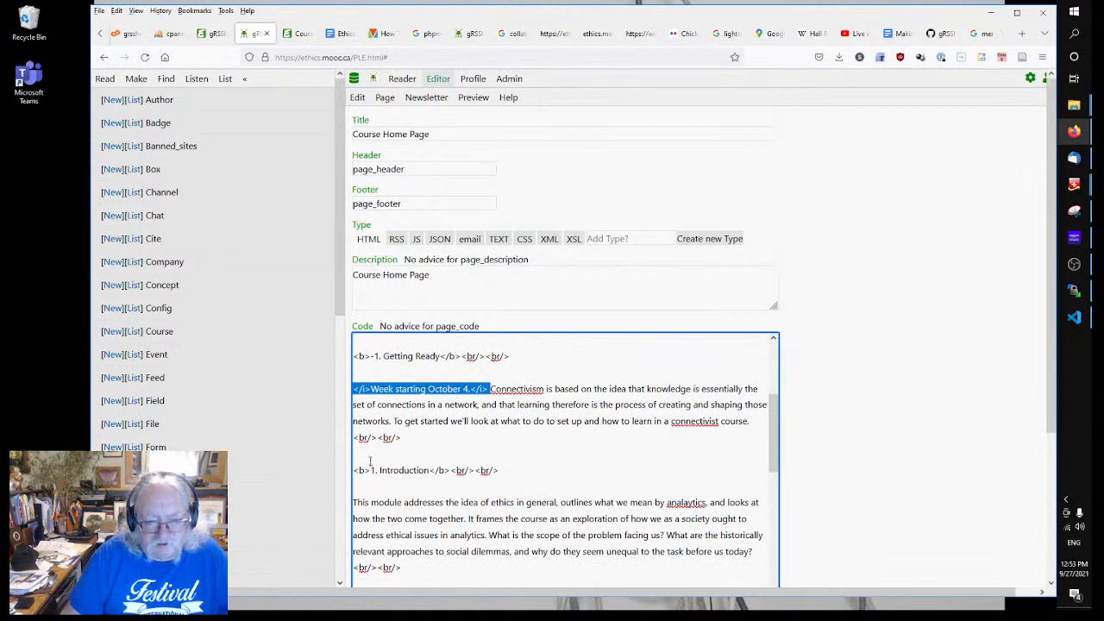
left_click(354, 504)
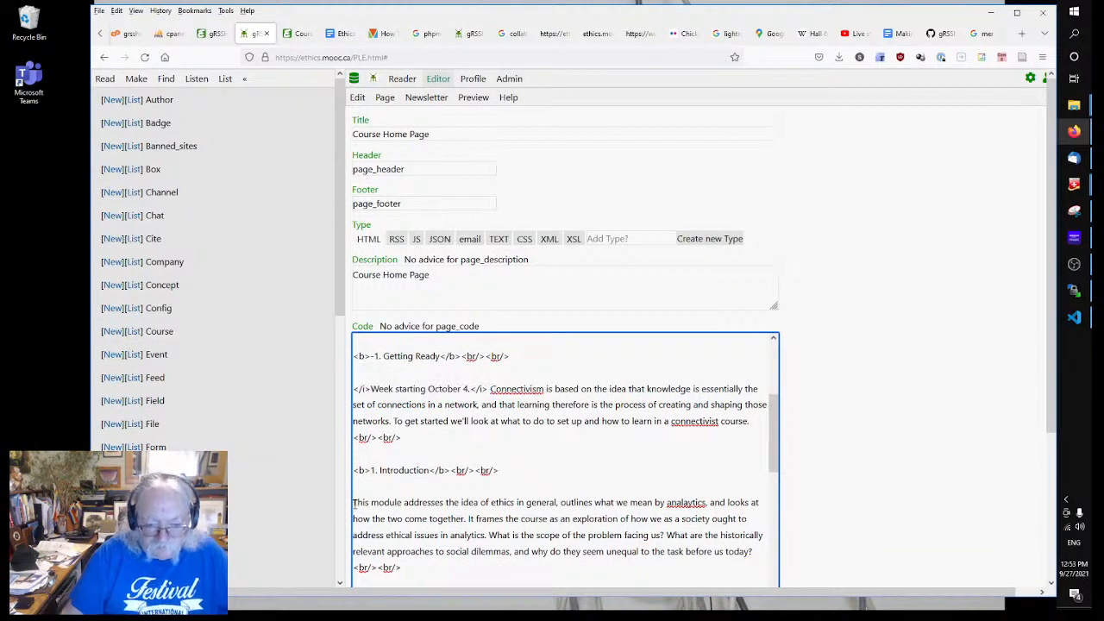
key("ctrl+v")
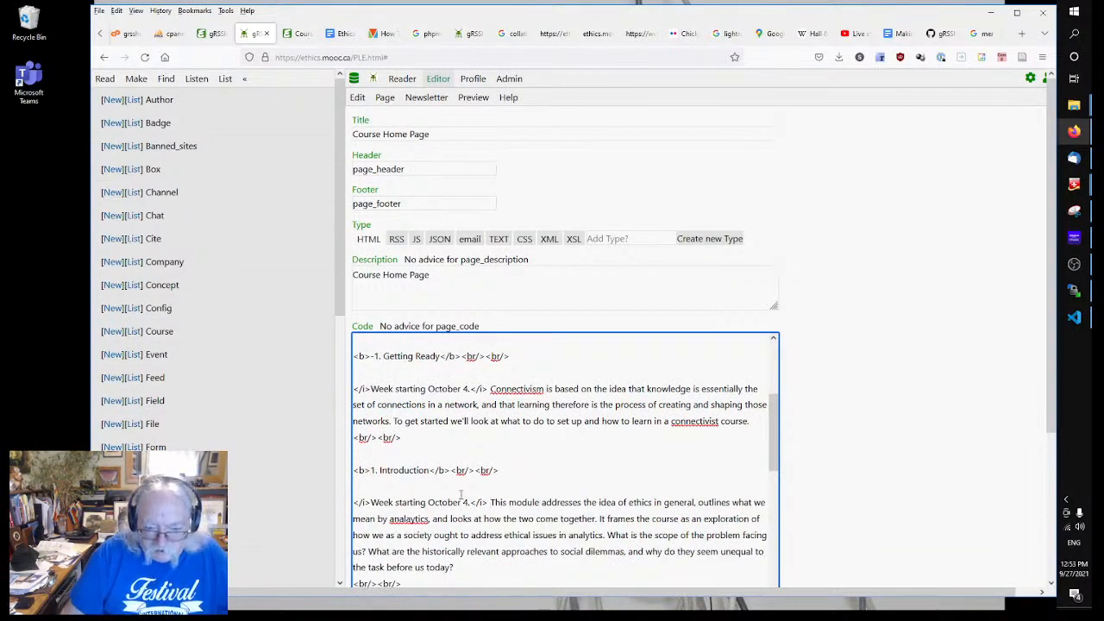
double_click(468, 502)
type("11")
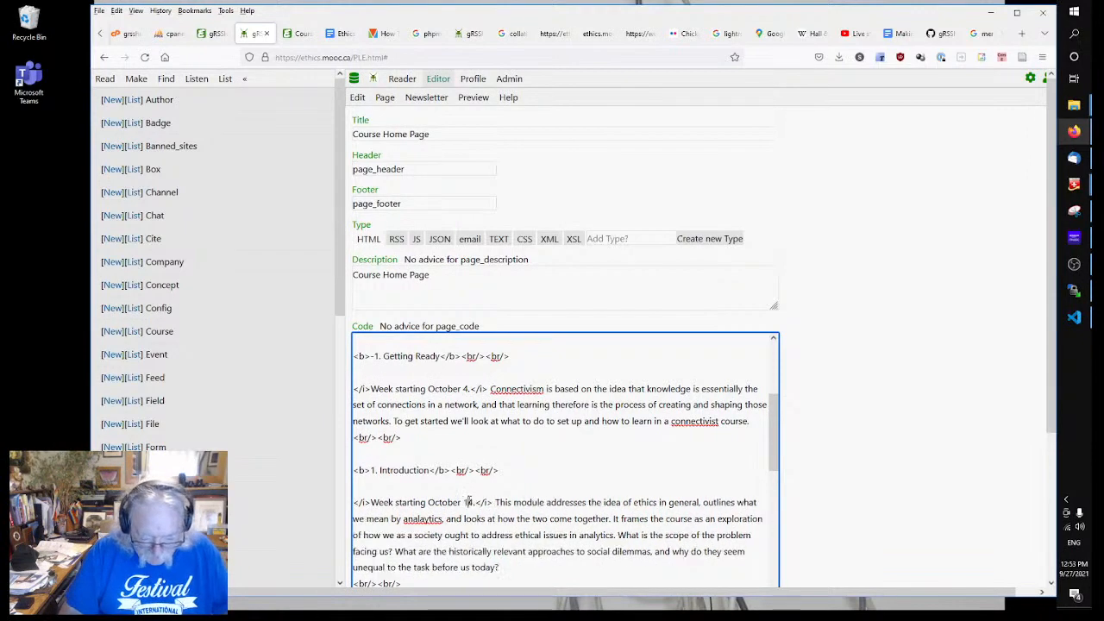
Step: Paste the note before modules 2 and 3, dated October 18 and October 25
scroll(463, 500, "down", 3)
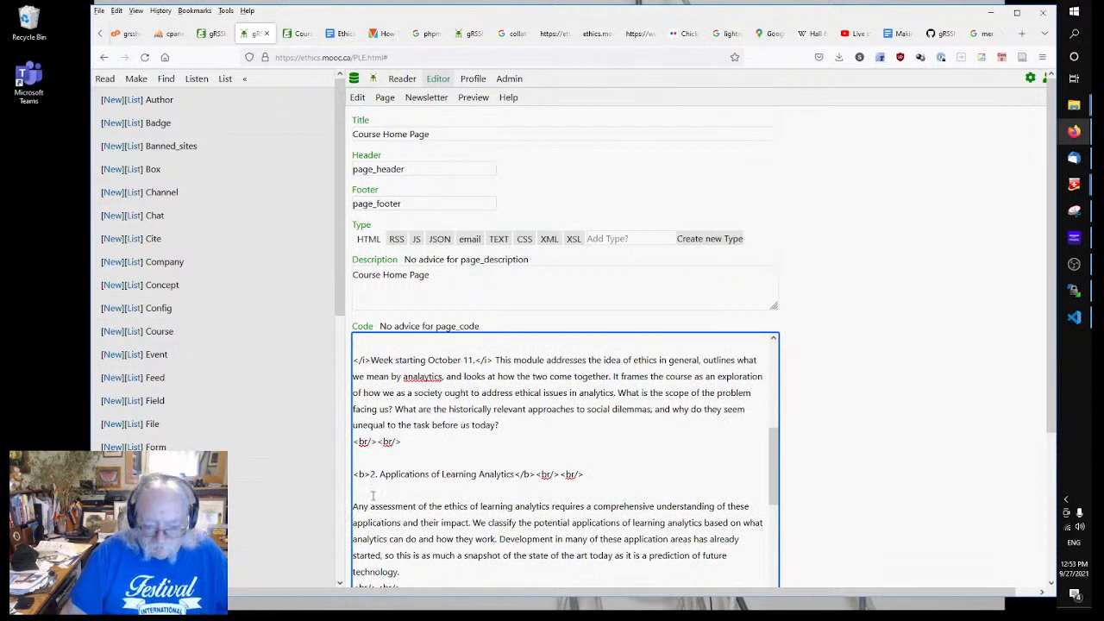
key("ctrl+v")
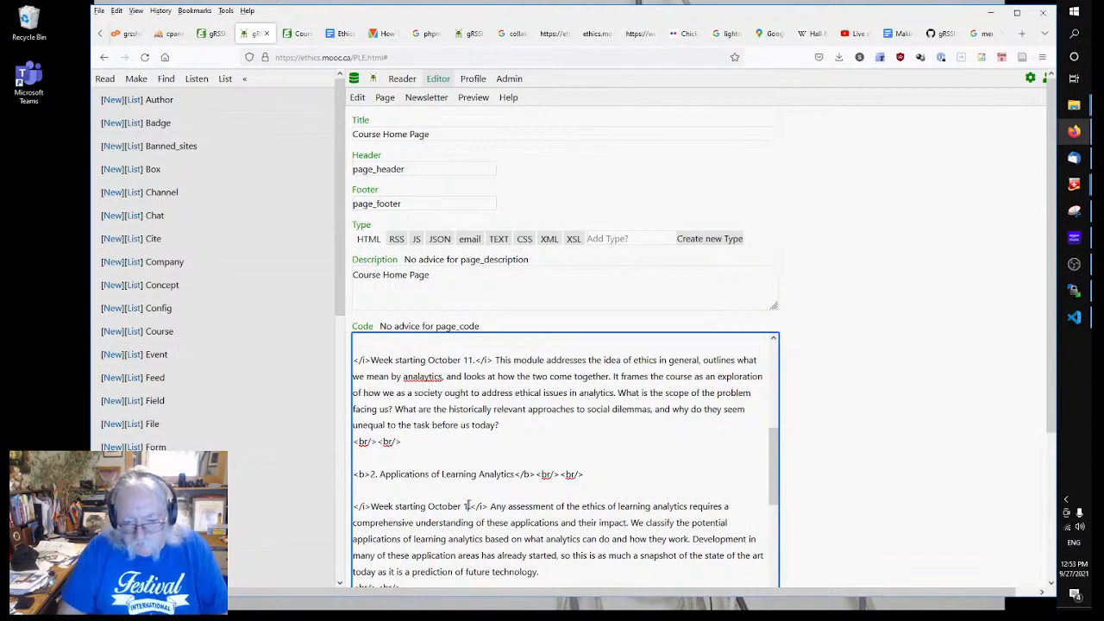
type("8")
scroll(466, 509, "down", 3)
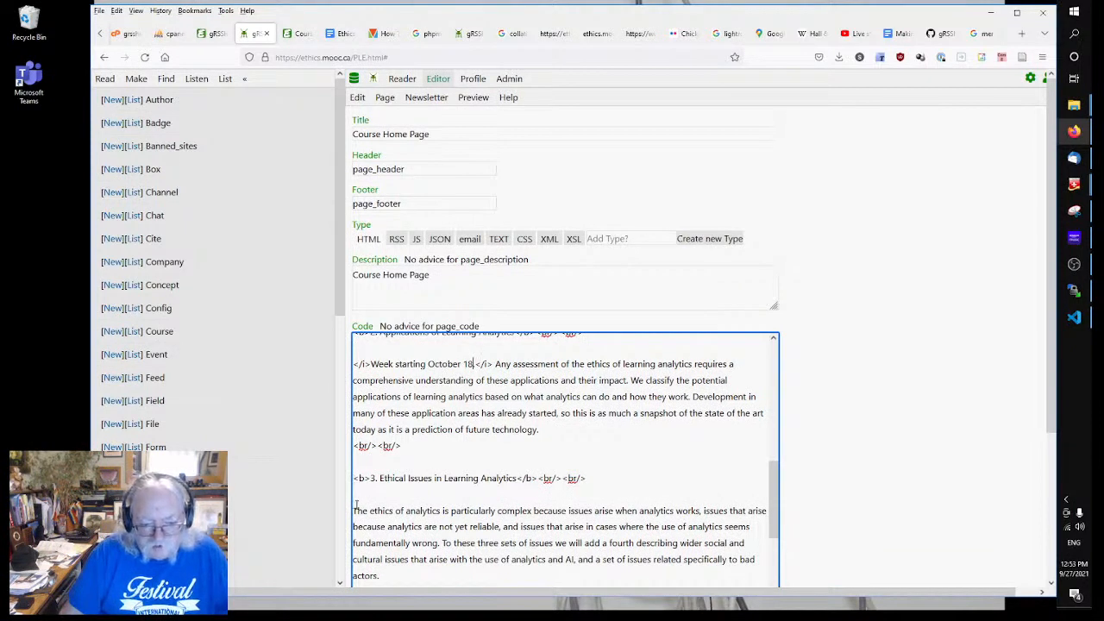
key("ctrl+v")
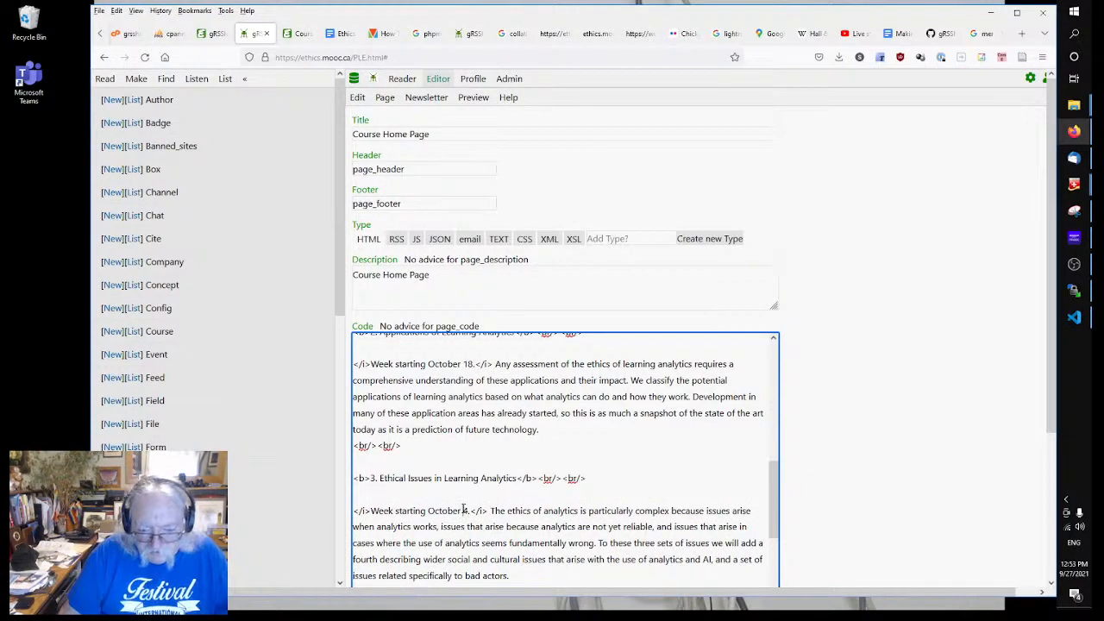
type("2")
key("Delete")
type("5")
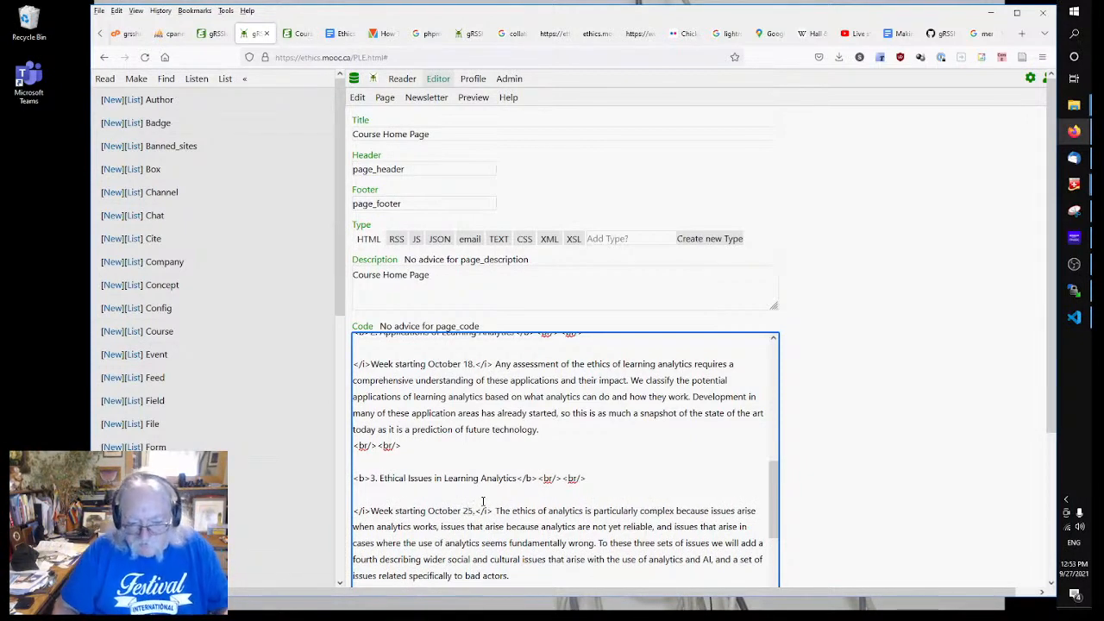
Step: Paste the note before module 4 as November 1, then before module 5 as November 8
scroll(481, 501, "down", 4)
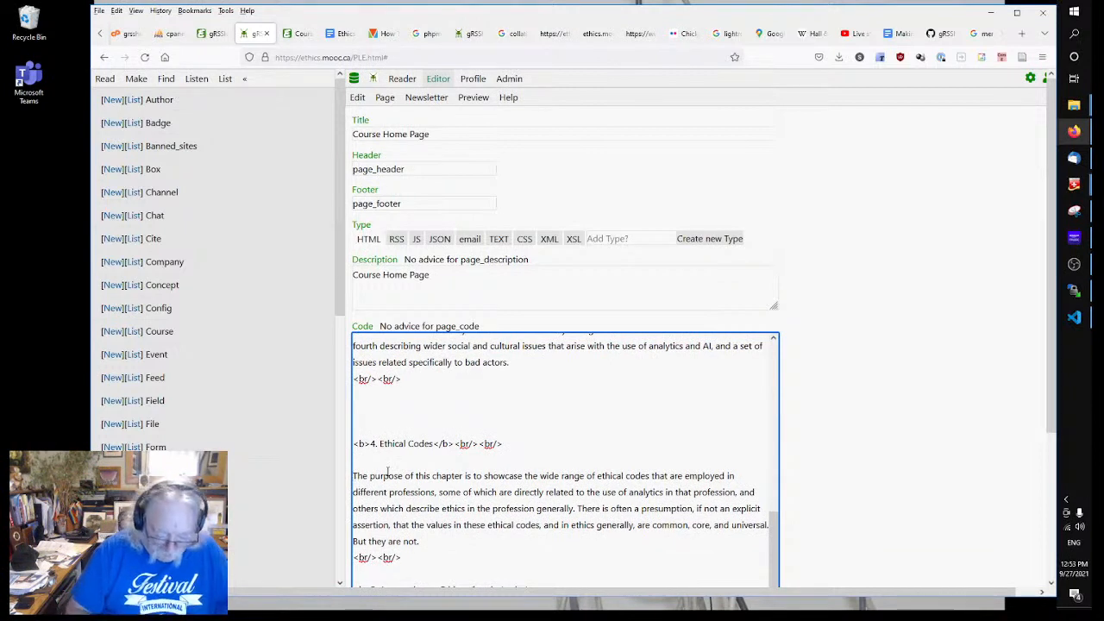
key("ctrl+v")
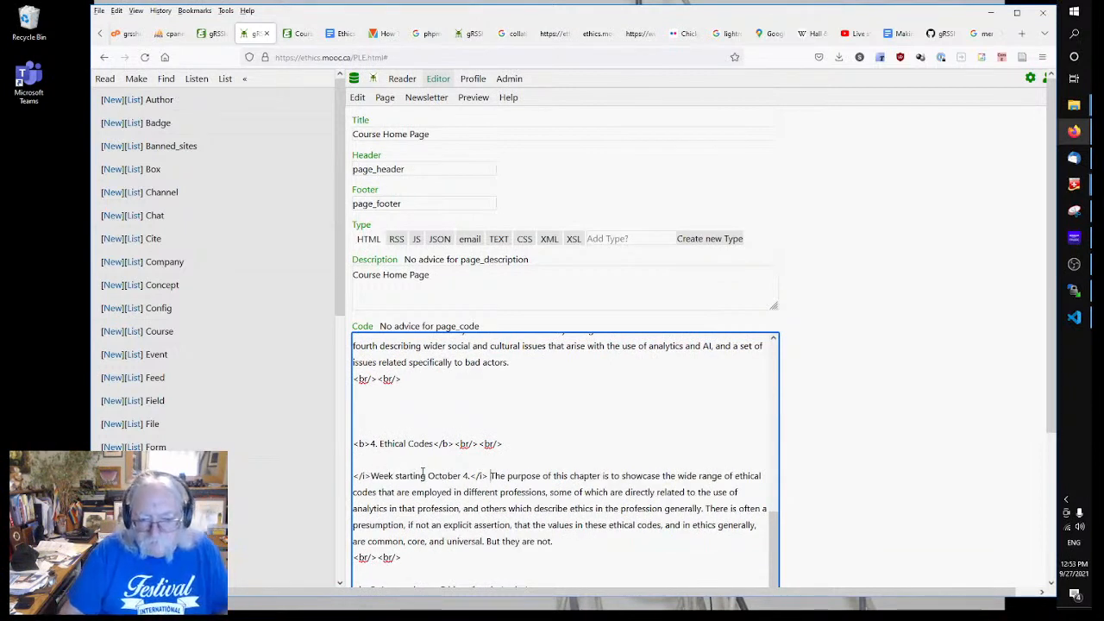
left_click_drag(428, 475, 470, 476)
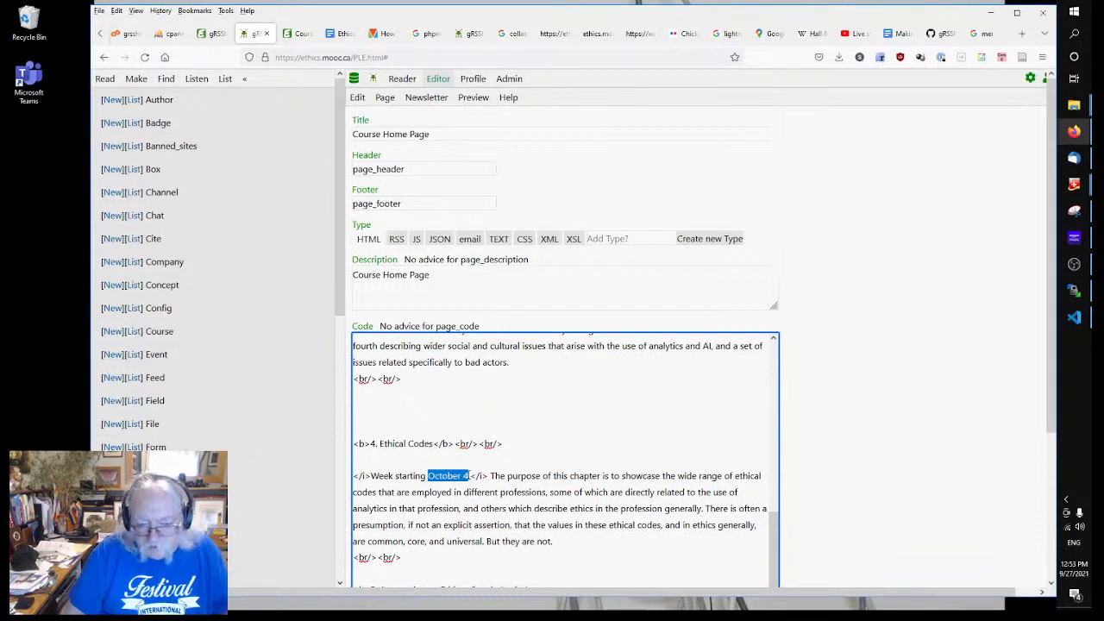
type("November")
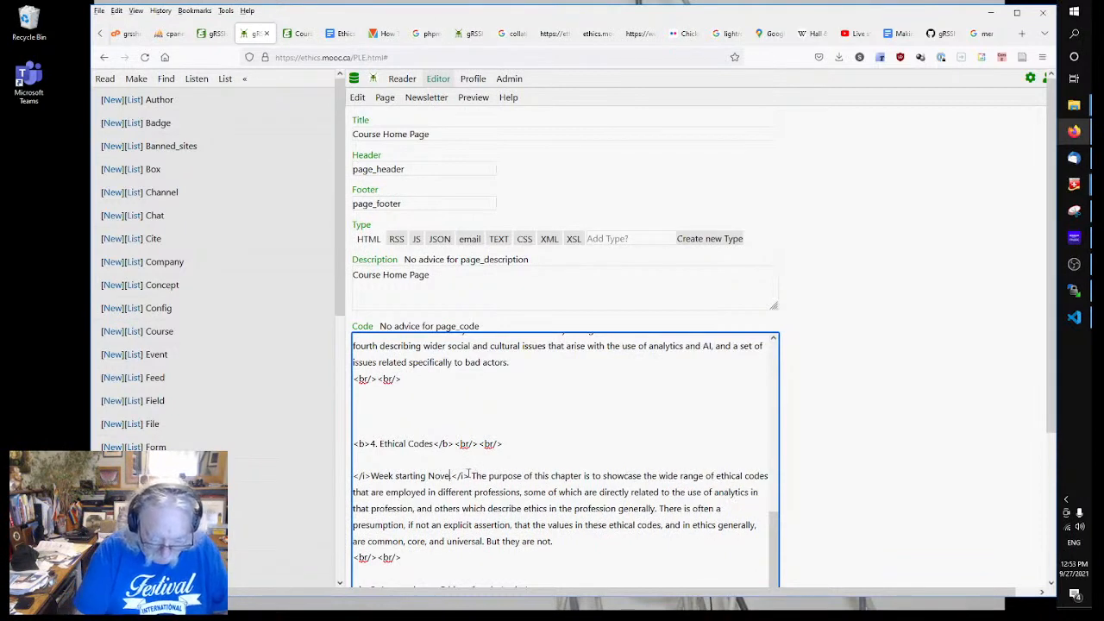
type(" 1.")
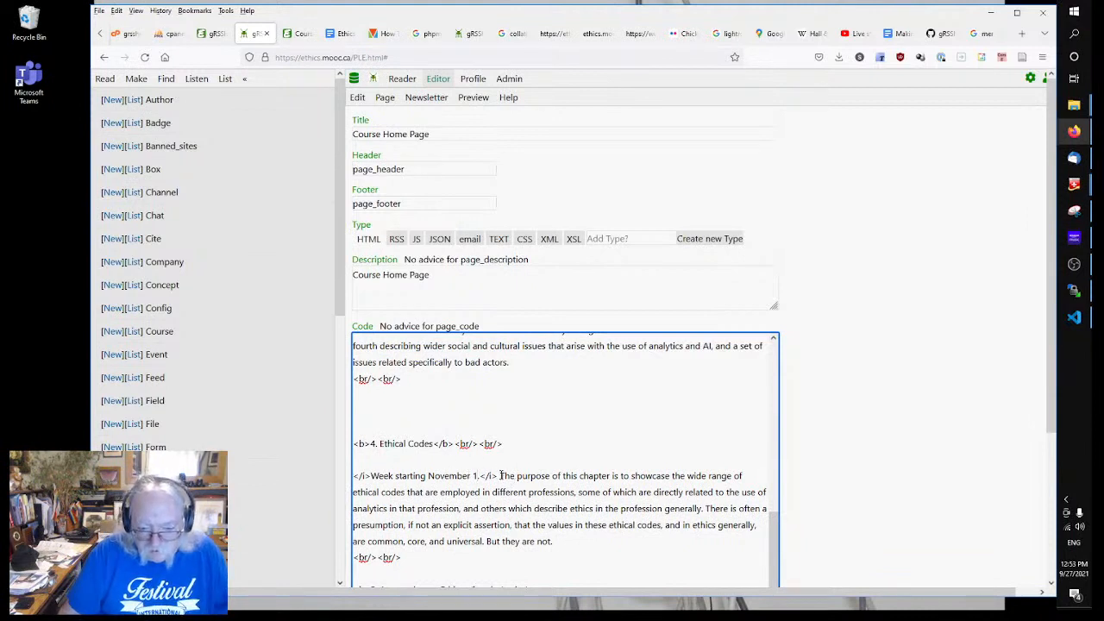
left_click_drag(500, 475, 342, 474)
key("ctrl+c")
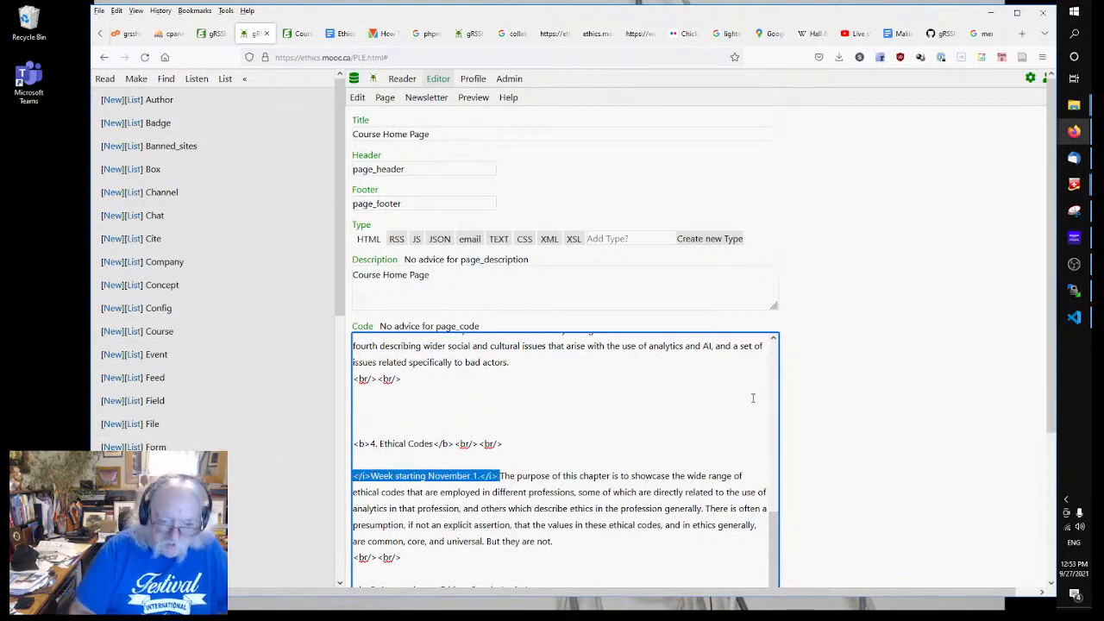
scroll(871, 393, "down", 2)
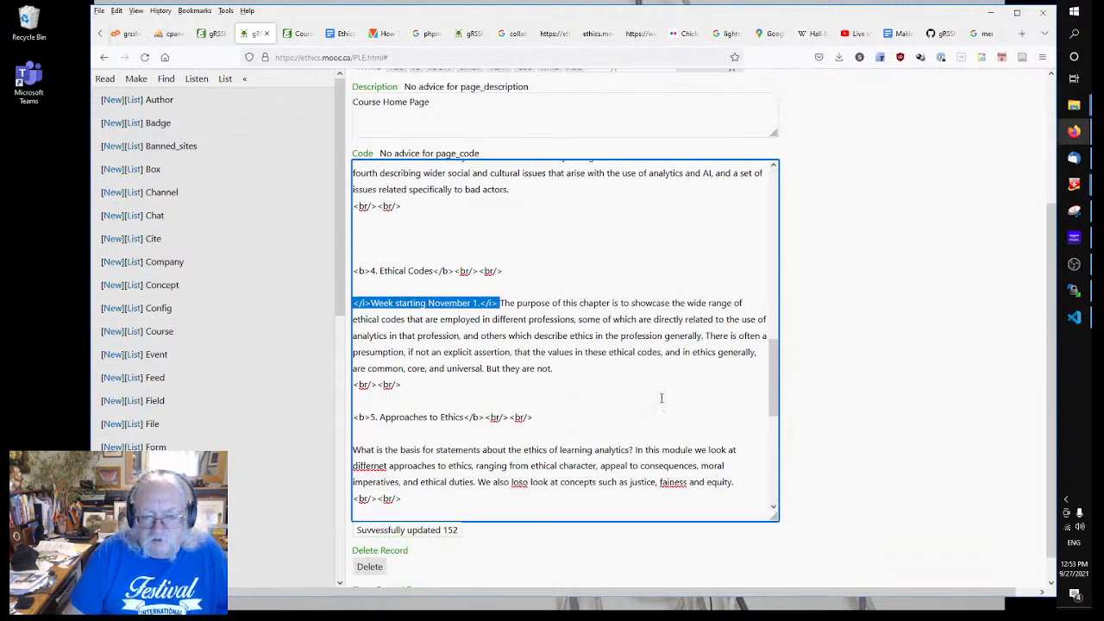
left_click(353, 445)
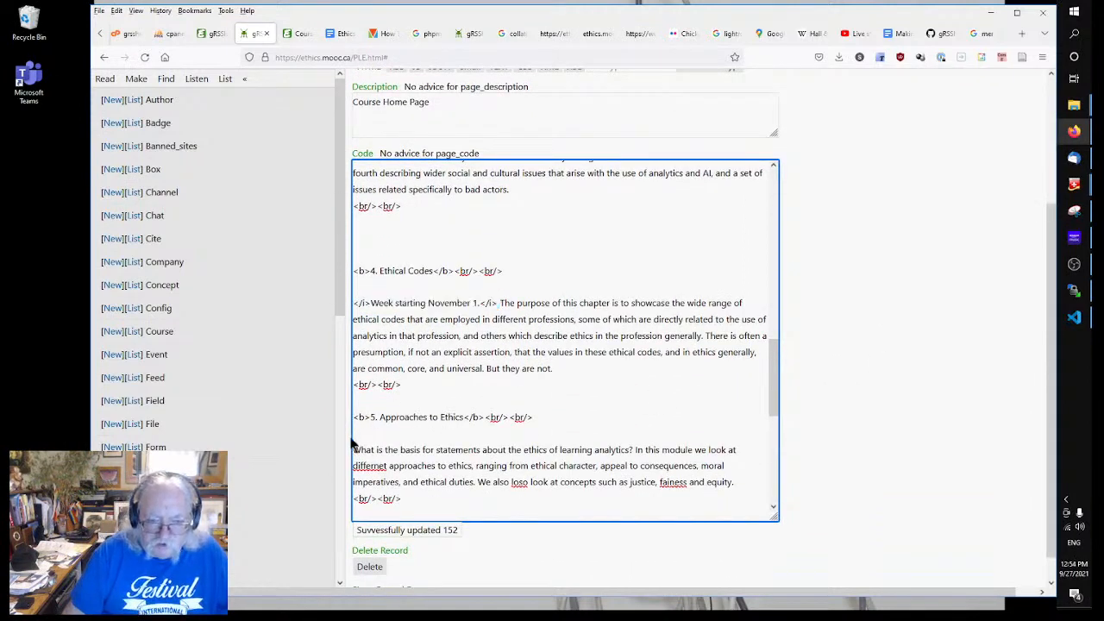
key("ctrl+v")
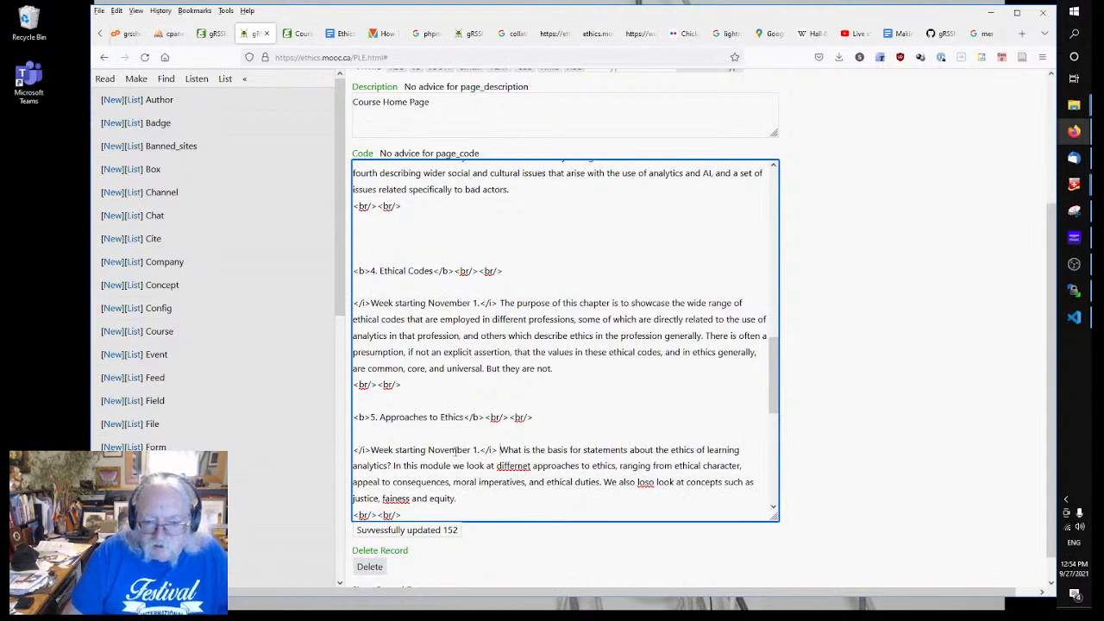
left_click(476, 450)
key("BackSpace")
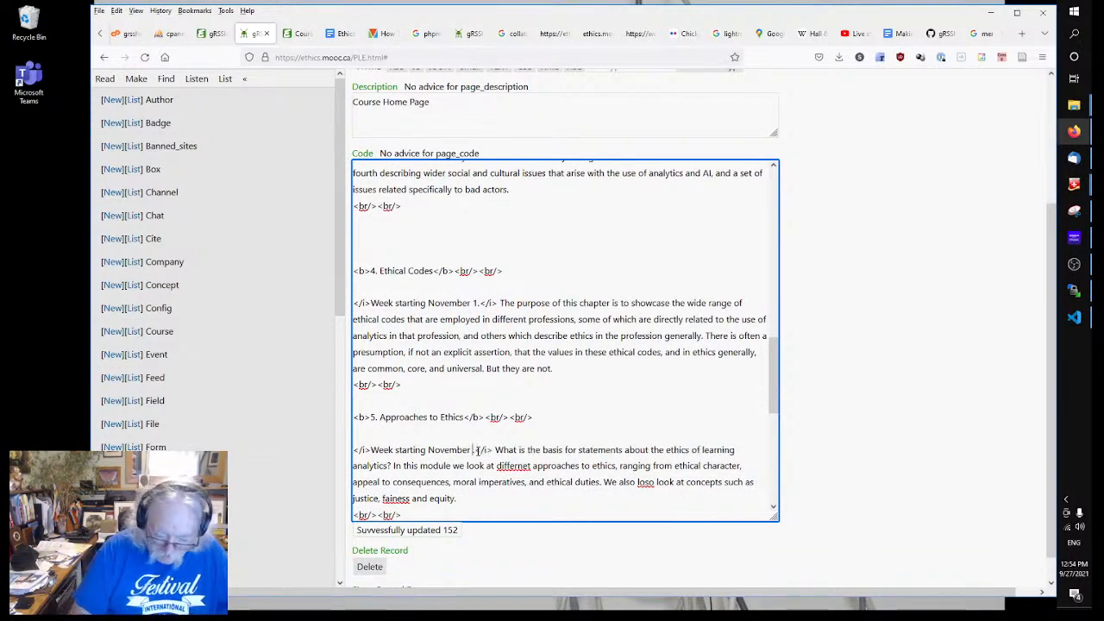
type("8")
Step: Paste the note before modules 6 and 7, dated November 15 and November 25
scroll(389, 447, "down", 6)
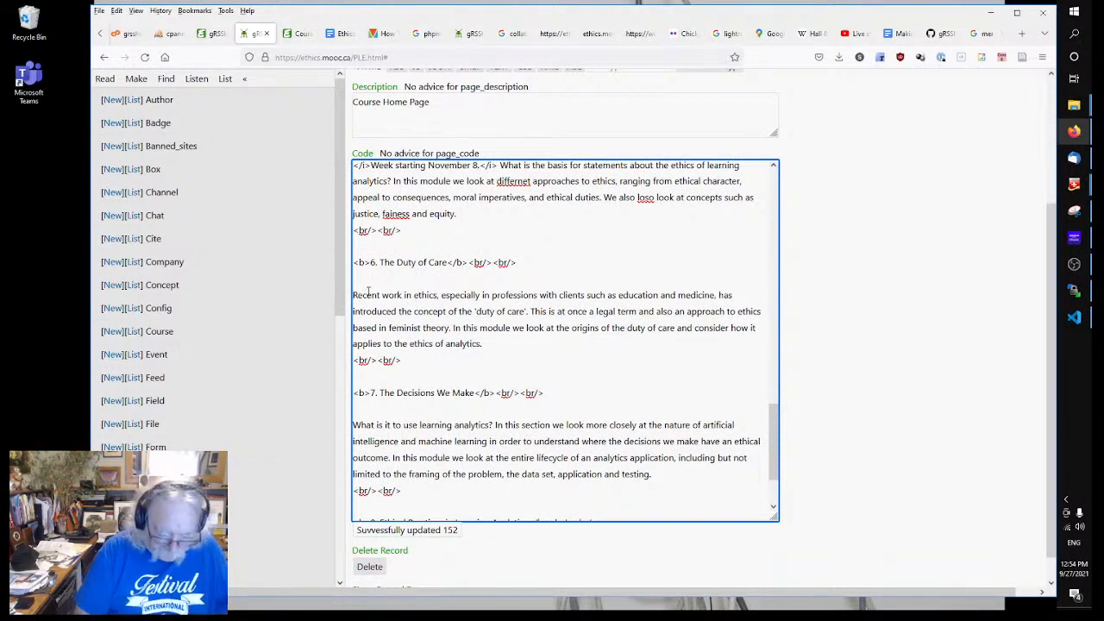
key("ctrl+v")
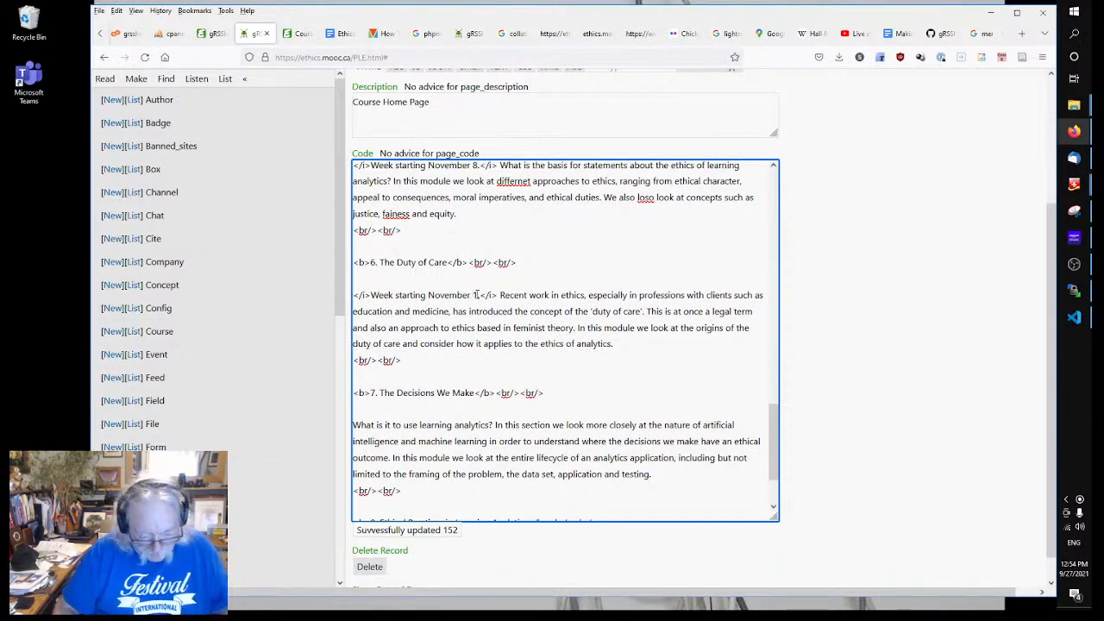
type("5.")
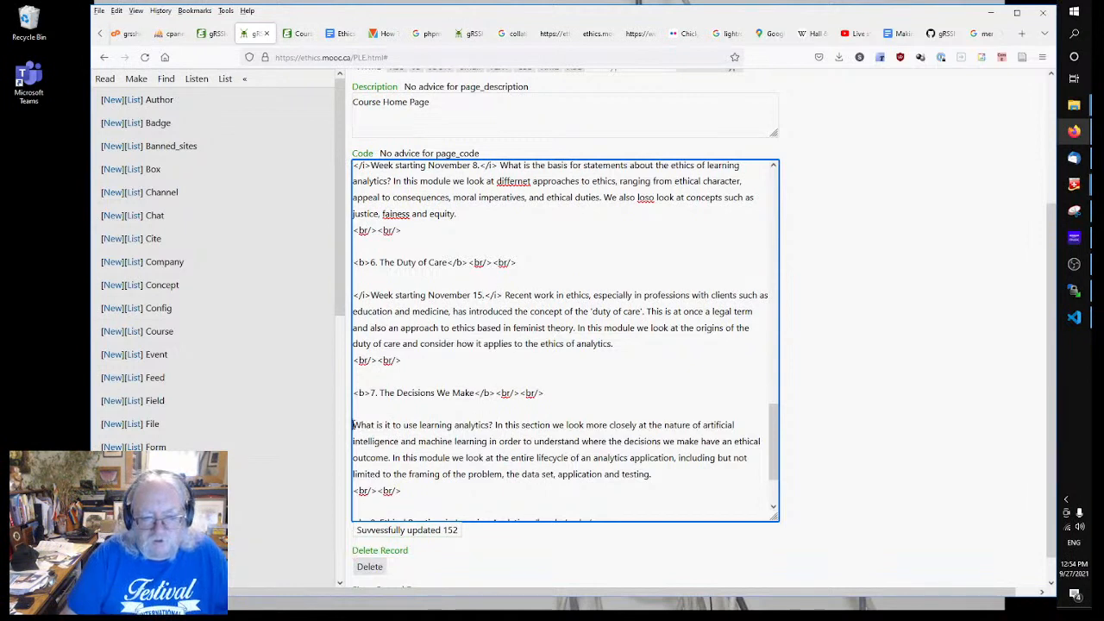
left_click(354, 421)
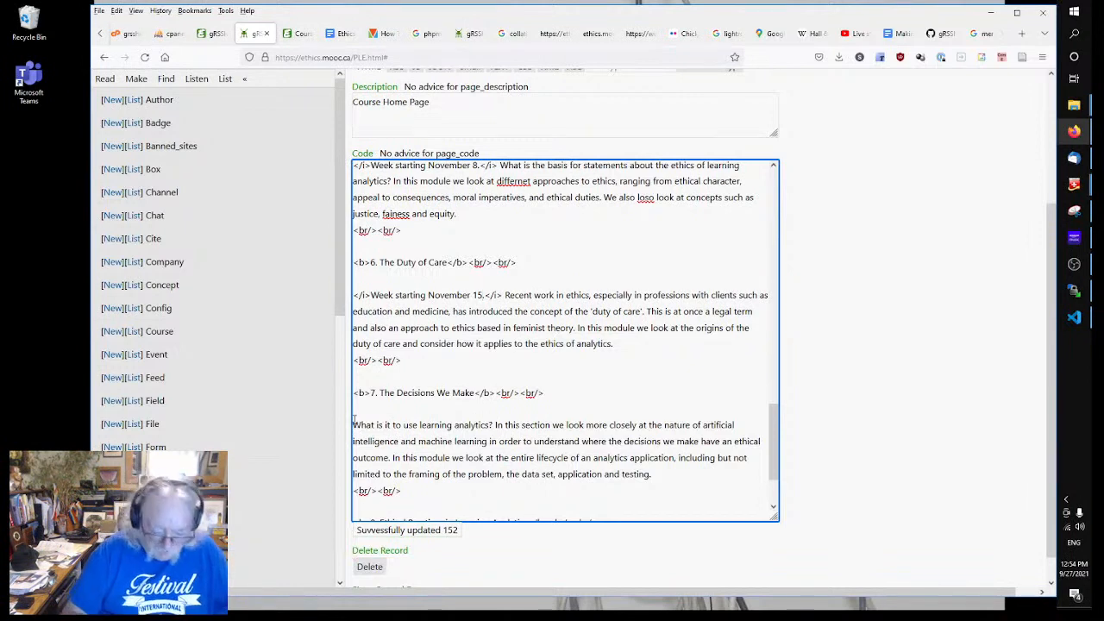
key("ctrl+v")
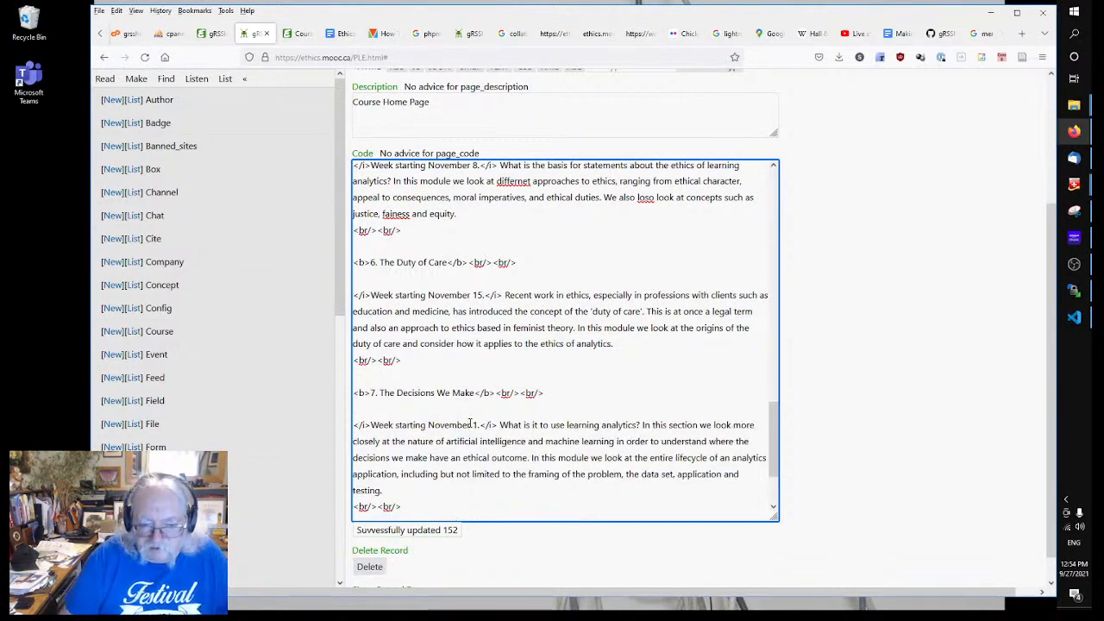
type("25")
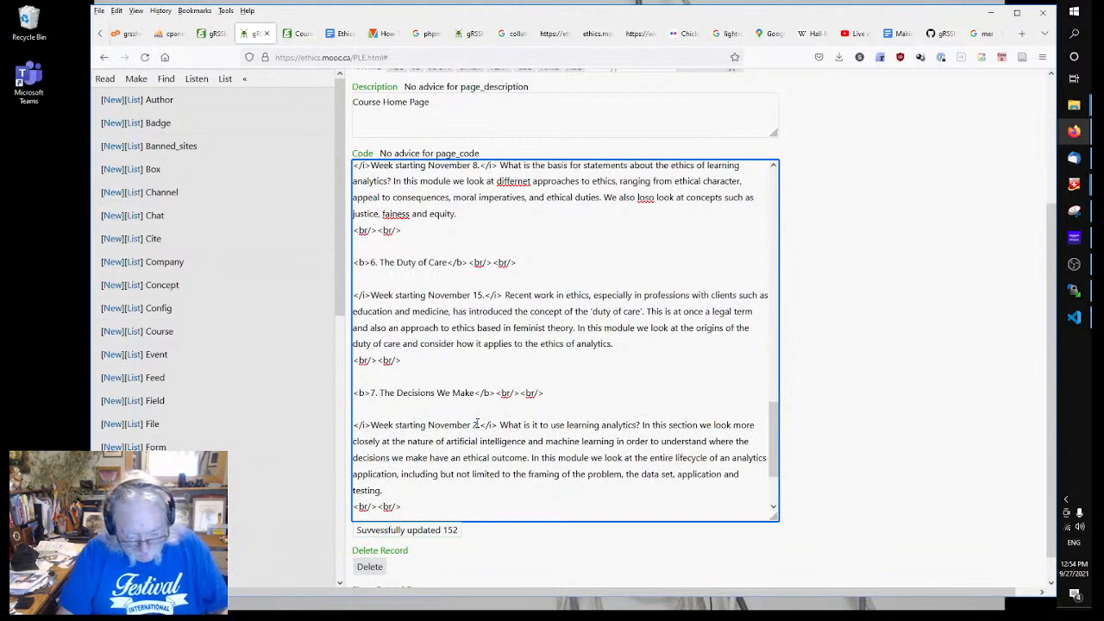
scroll(411, 464, "down", 2)
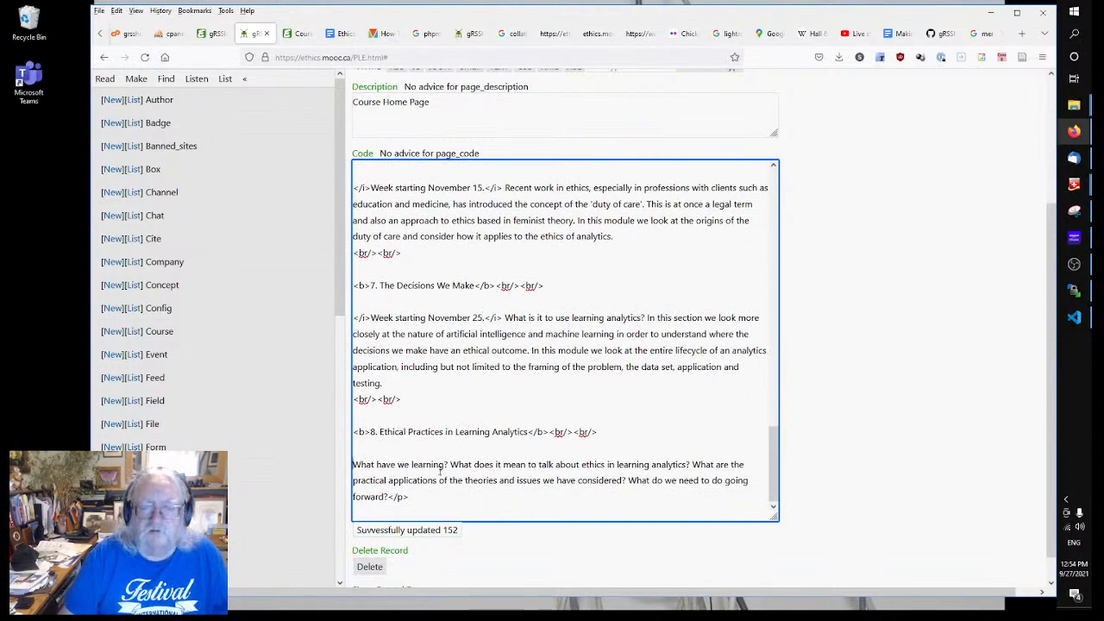
scroll(474, 417, "up", 4)
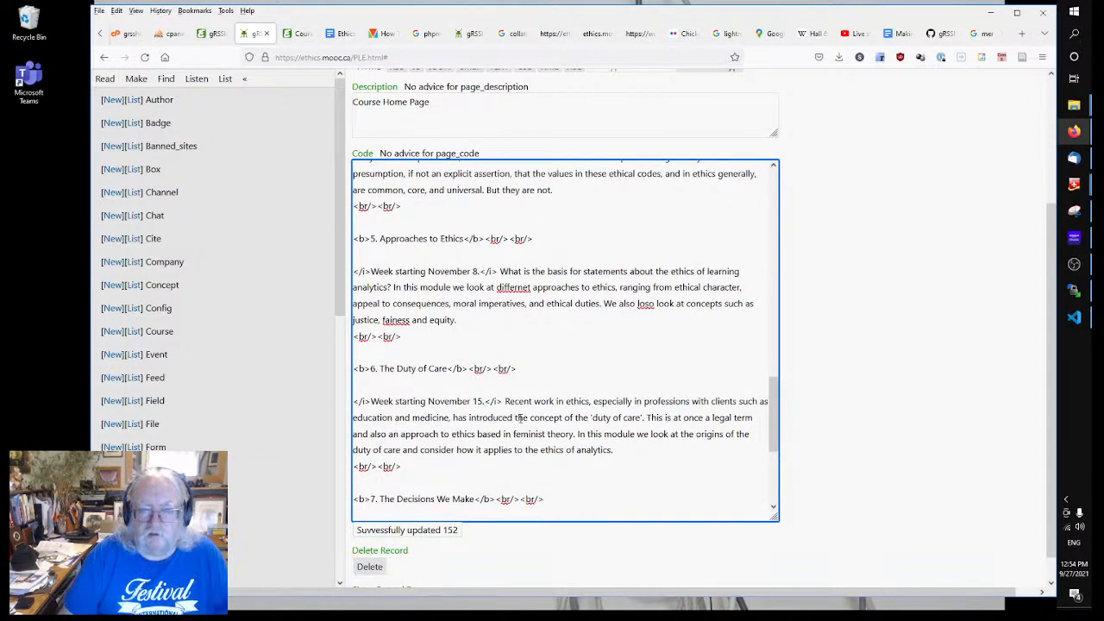
scroll(520, 418, "up", 9)
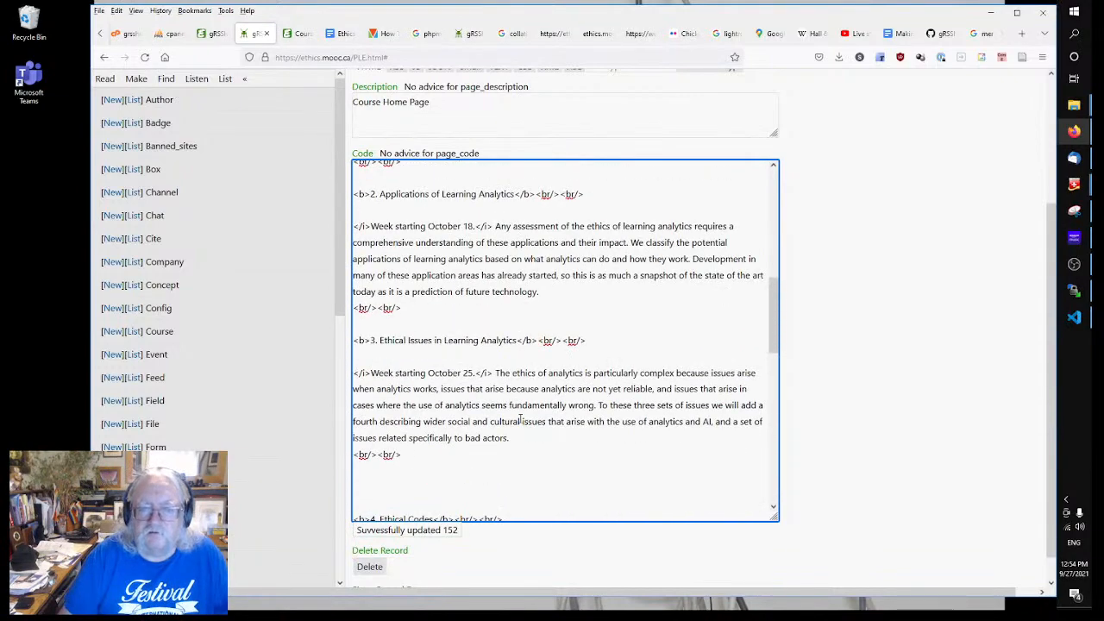
scroll(520, 420, "up", 4)
scroll(520, 421, "down", 14)
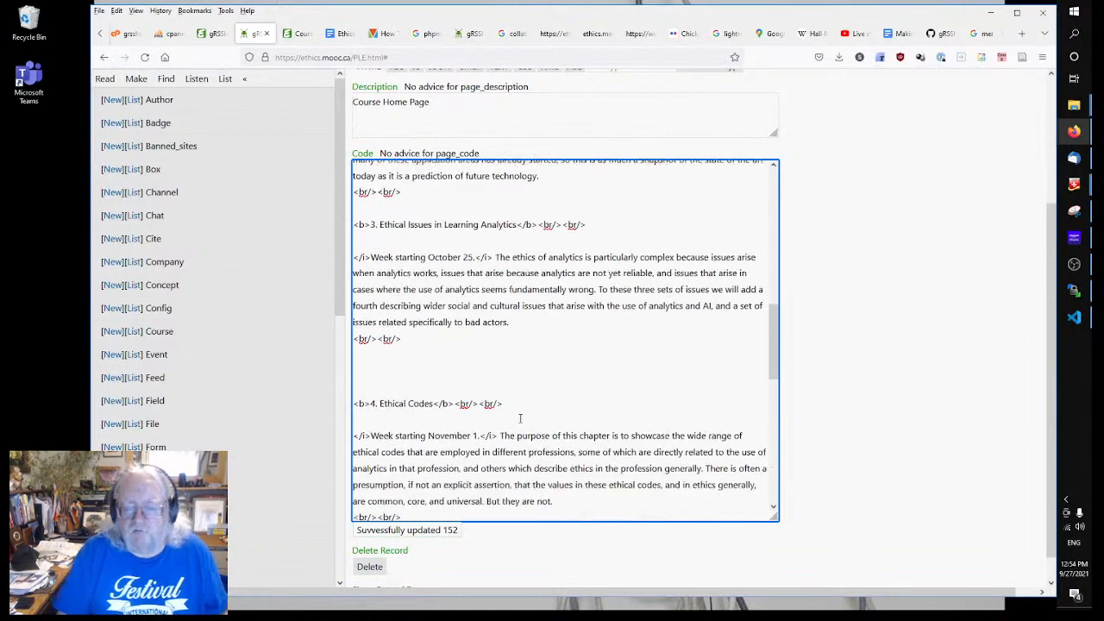
Step: Check November 2021 in the taskbar calendar and change module 7's date to November 22
left_click(1075, 576)
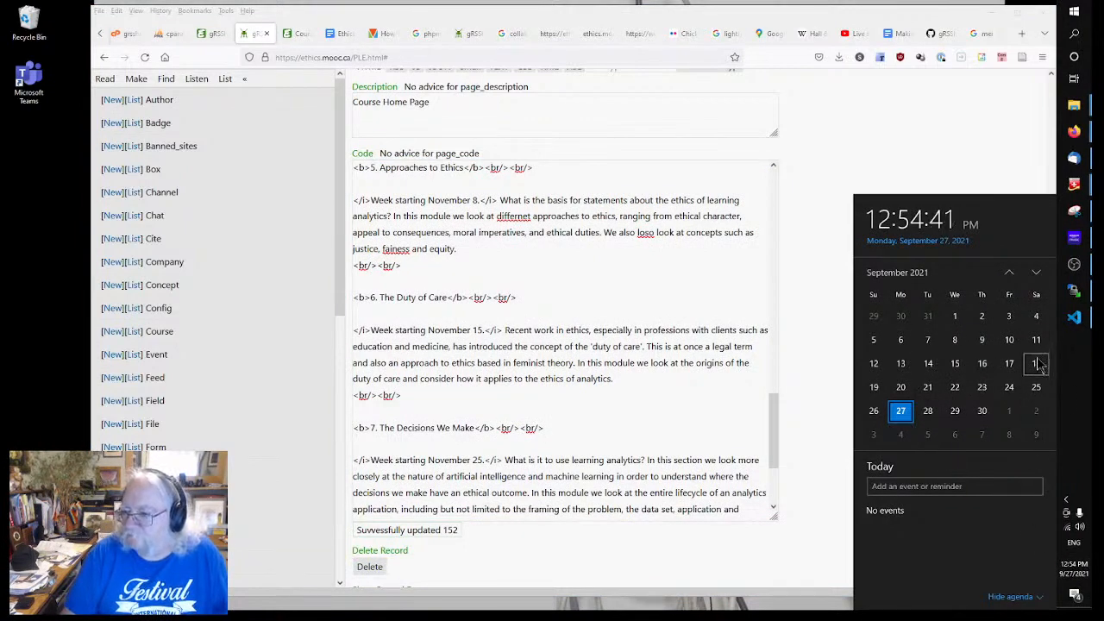
left_click(1036, 275)
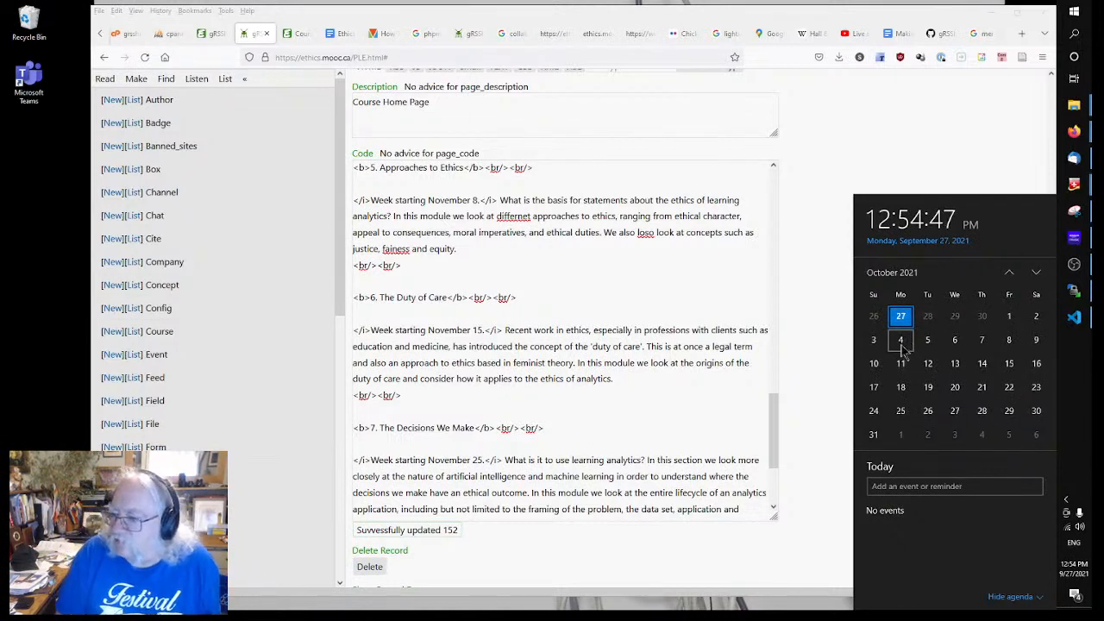
left_click(1037, 274)
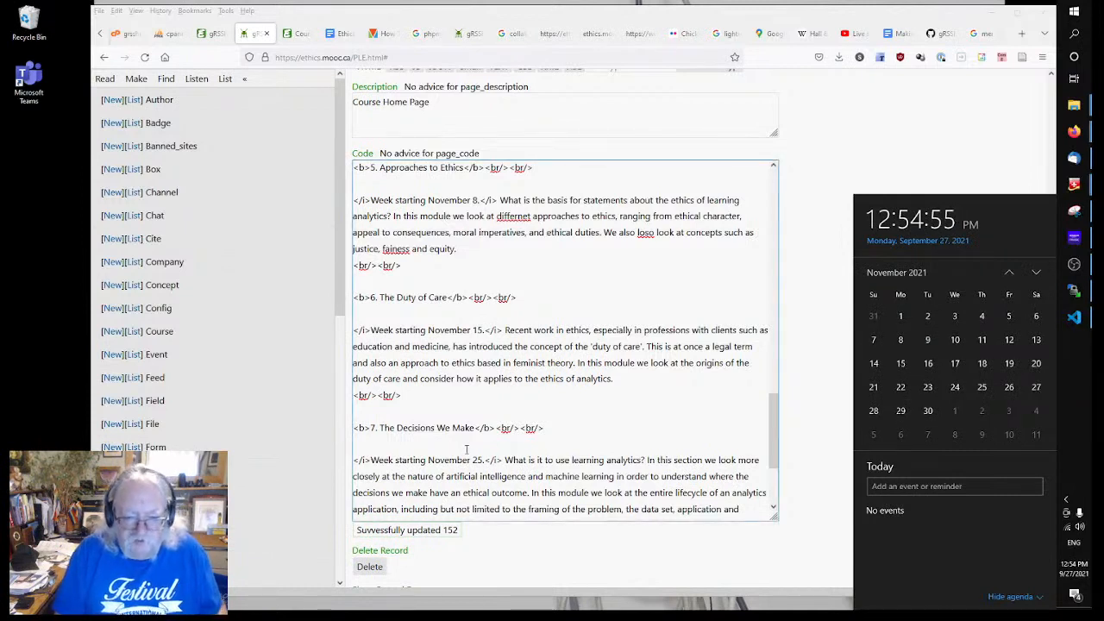
left_click(479, 460)
left_click_drag(478, 461, 483, 461)
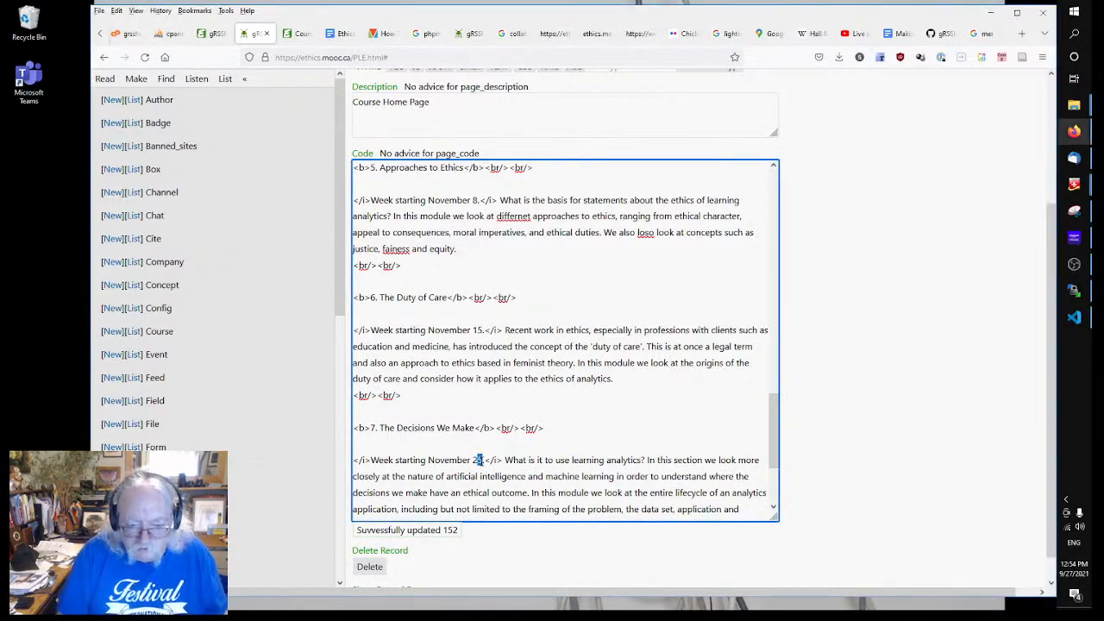
type("2")
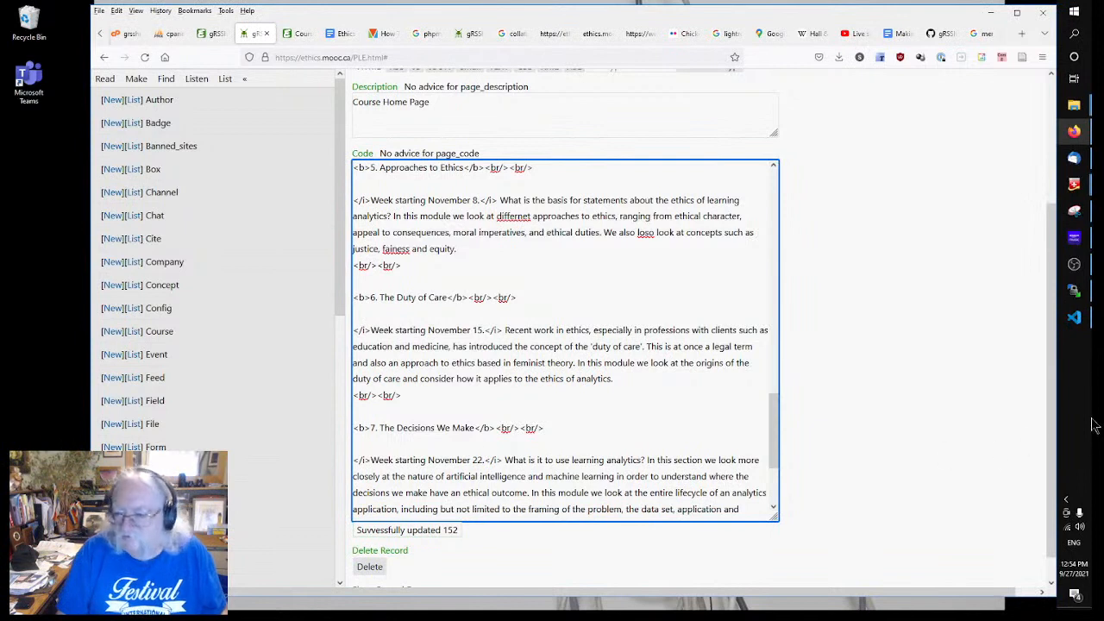
Step: Recheck November 2021's Mondays in the calendar, then go back to the page code
left_click(1074, 569)
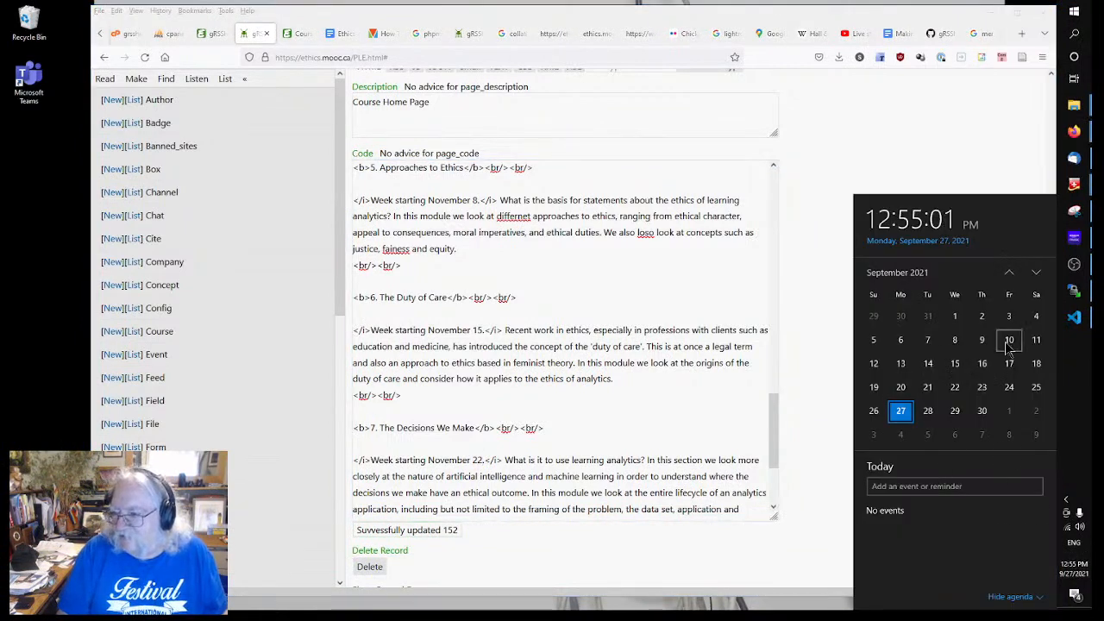
left_click(1038, 274)
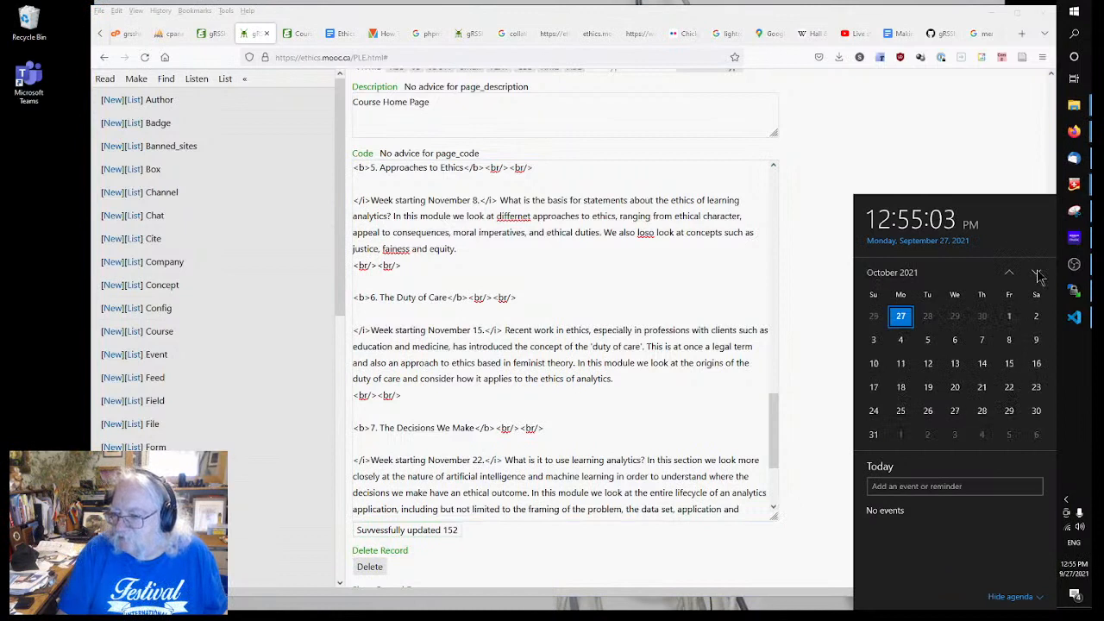
left_click(1037, 273)
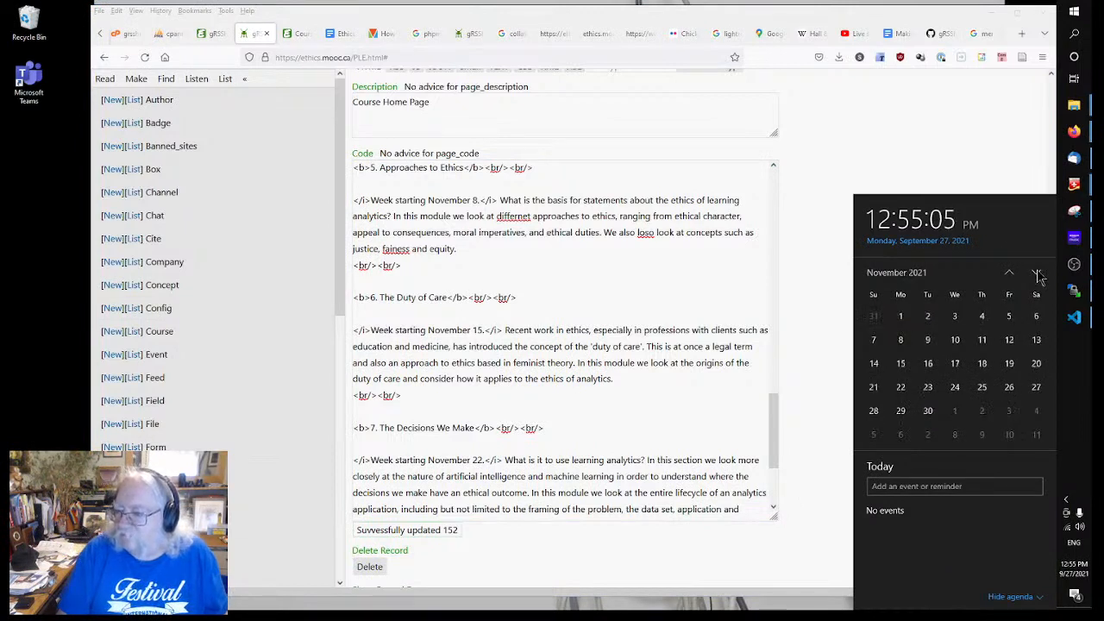
left_click(482, 488)
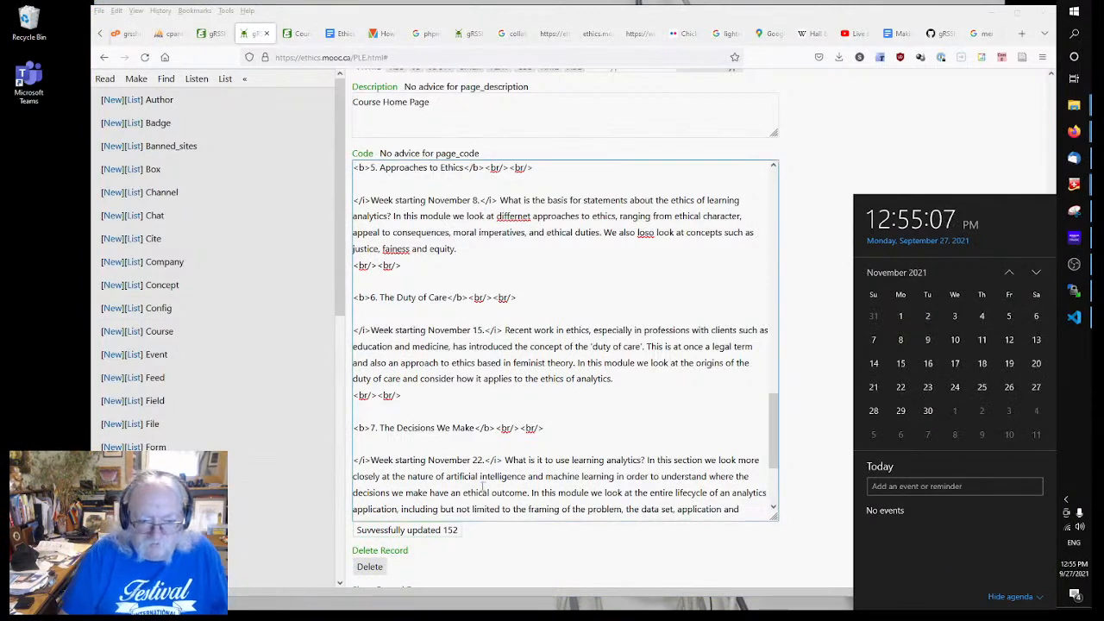
left_click(482, 488)
scroll(410, 462, "down", 3)
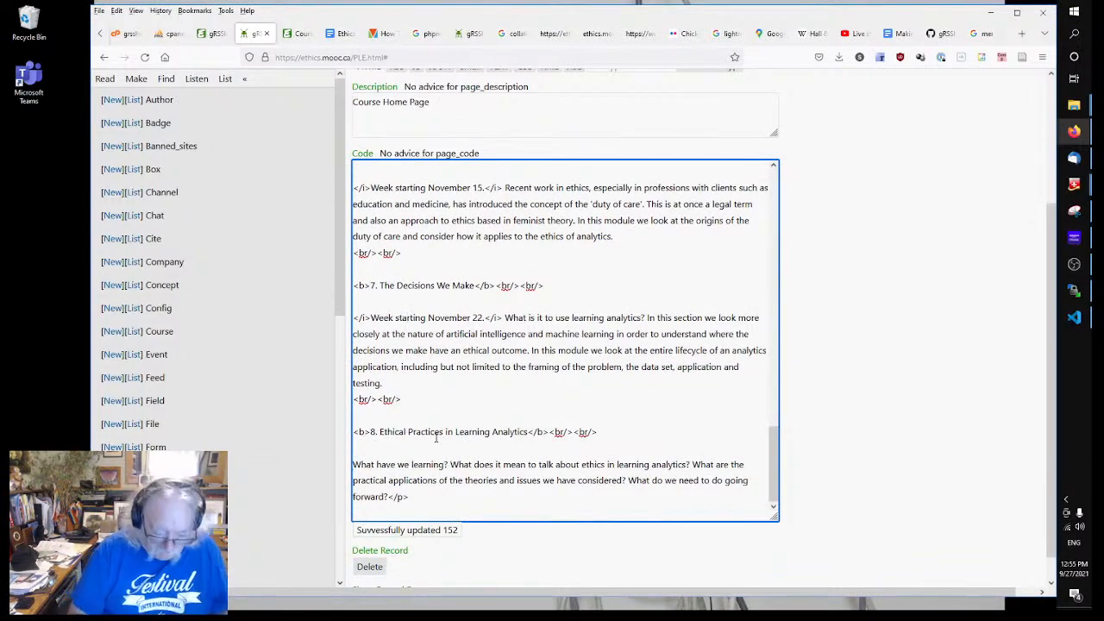
Step: Date module 8 'Week starting November 29.' and open the page's publish options
type("</i>Week starting November 1.</i>")
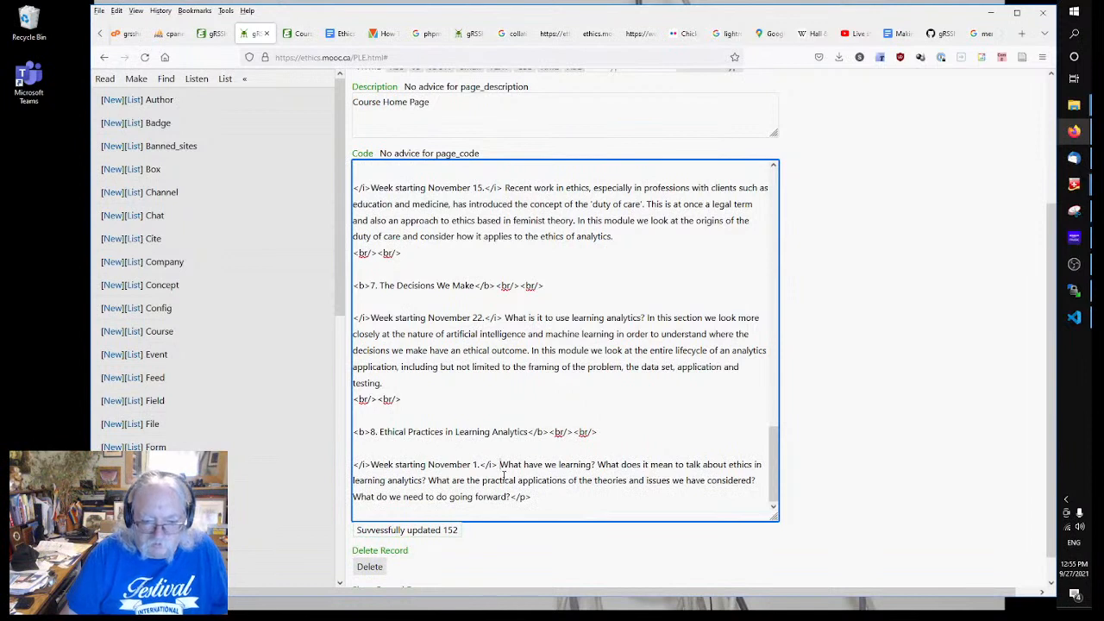
type("29")
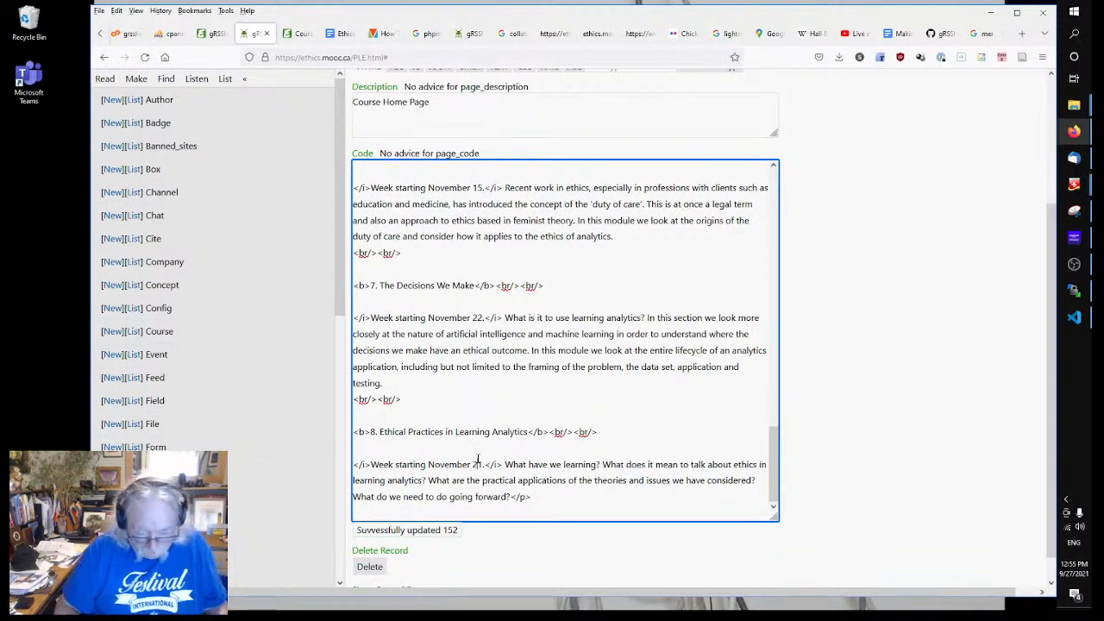
key("Delete")
left_click(864, 385)
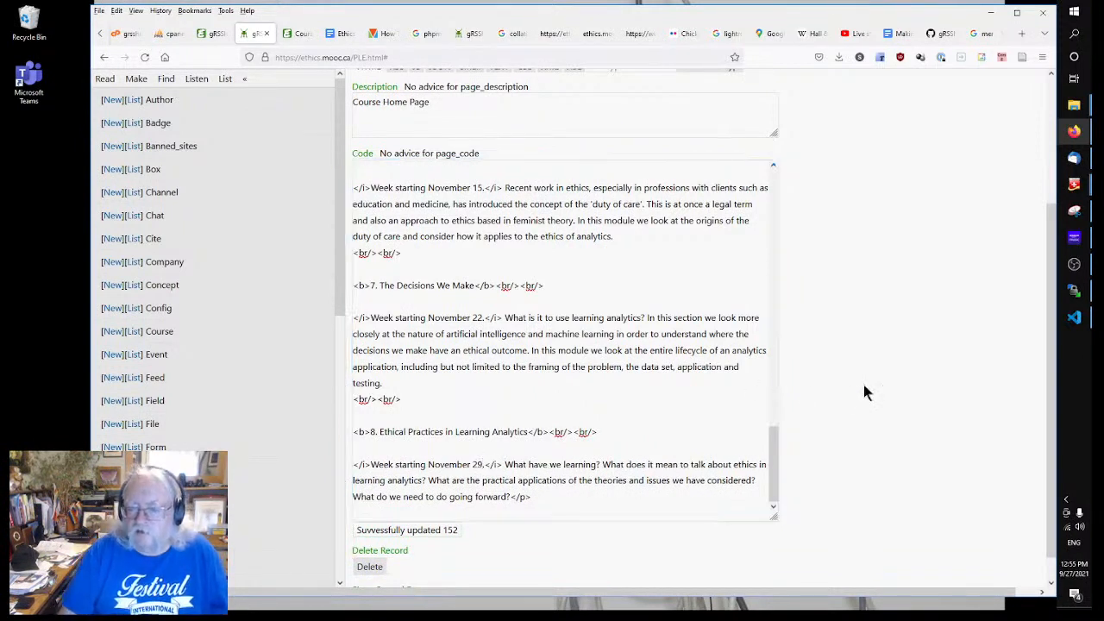
scroll(899, 399, "up", 3)
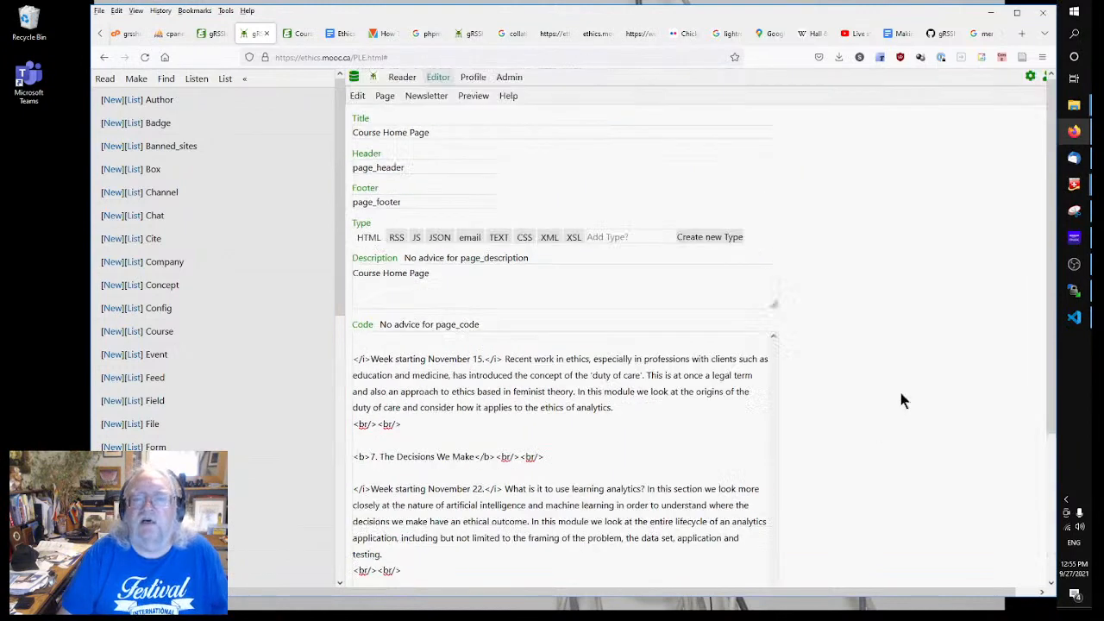
left_click(384, 99)
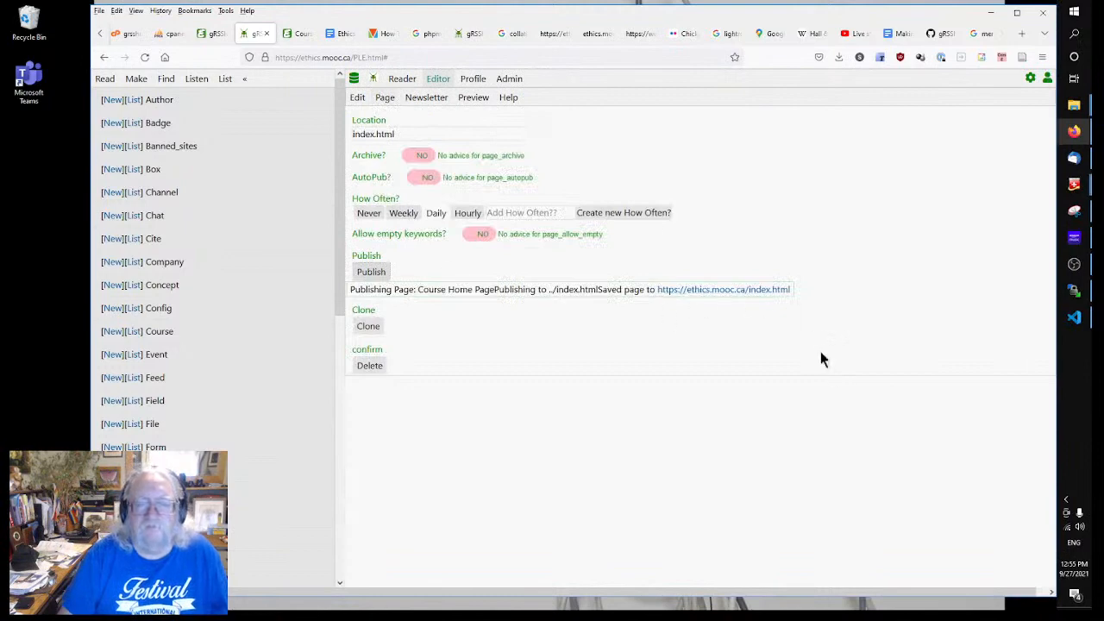
Step: Reload the ethics.mooc.ca page in Firefox and scroll through the dated Course Outline
left_click(291, 33)
left_click_drag(518, 399, 552, 299)
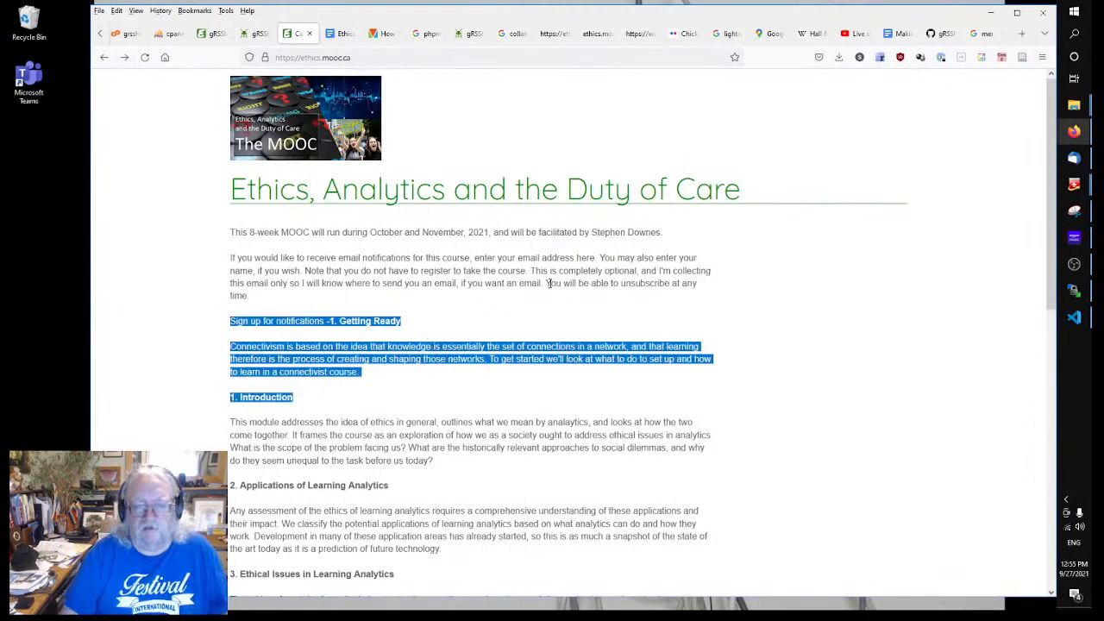
right_click(550, 283)
left_click(833, 319)
right_click(584, 271)
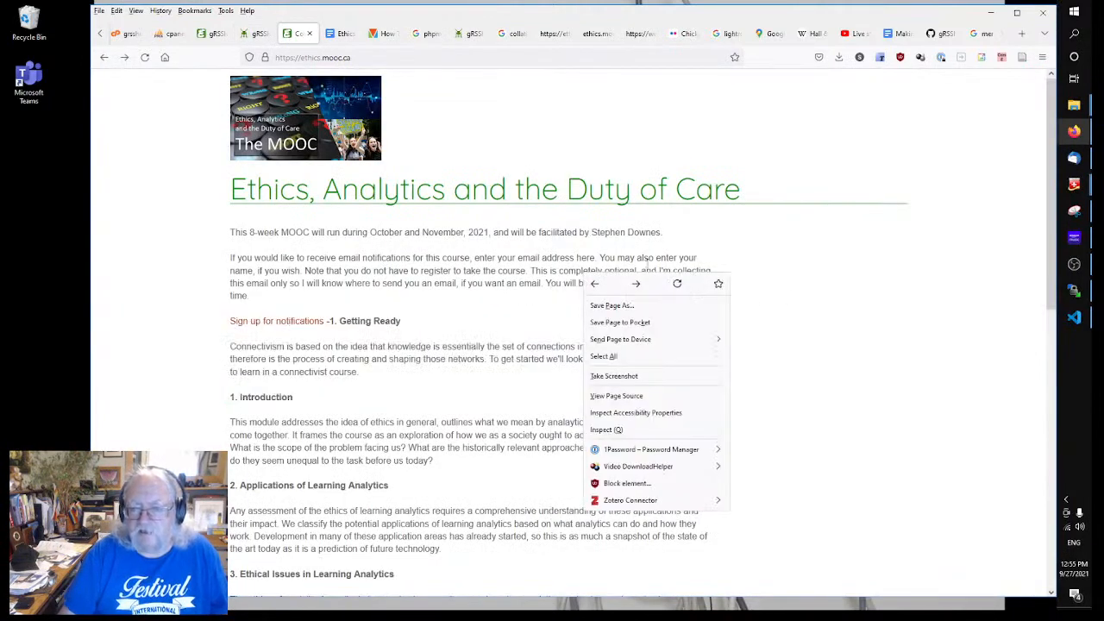
left_click(677, 283)
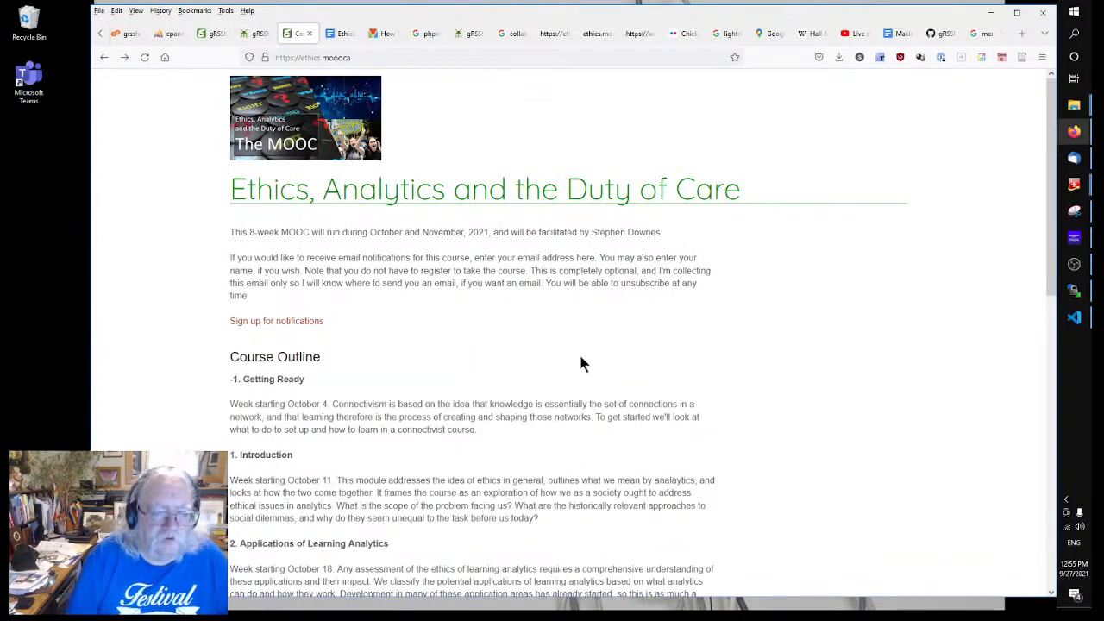
scroll(581, 355, "down", 3)
scroll(578, 355, "down", 5)
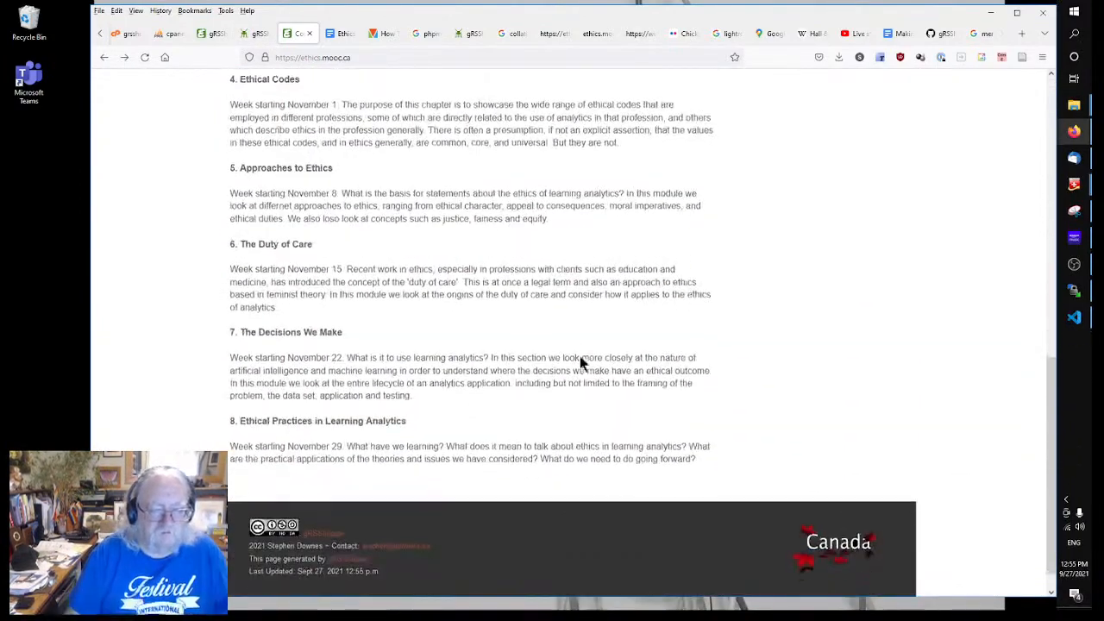
scroll(564, 363, "up", 8)
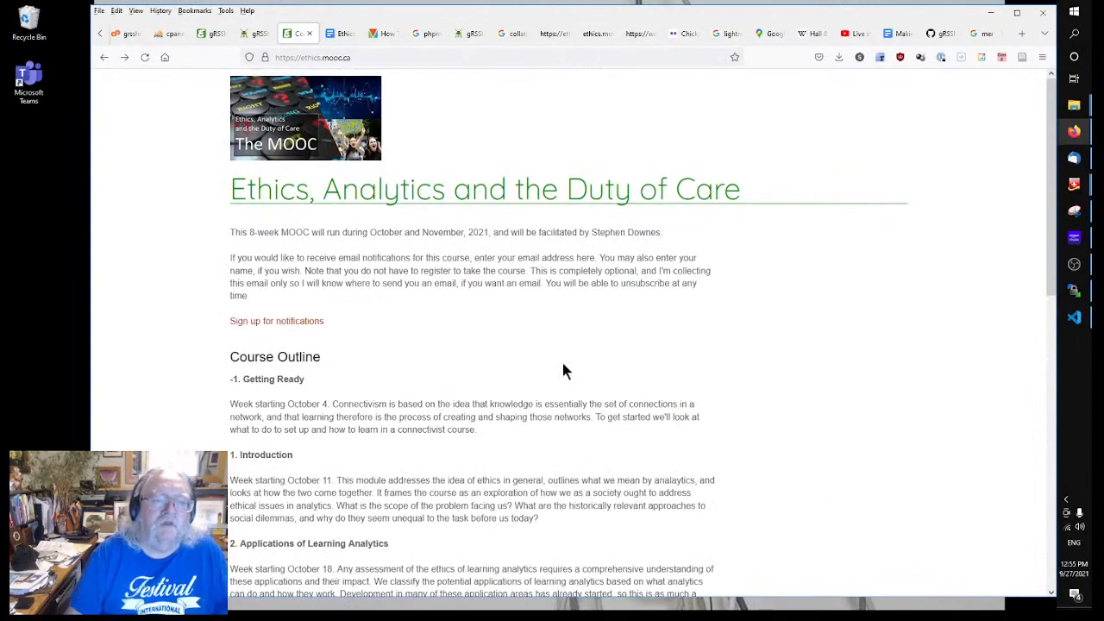
scroll(559, 362, "down", 8)
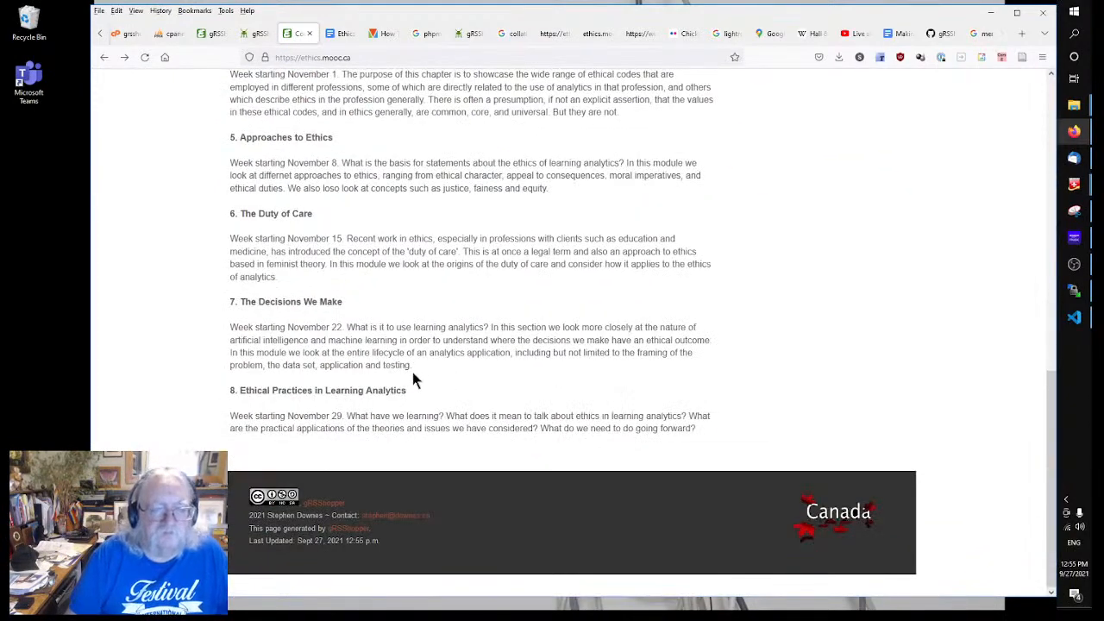
scroll(411, 371, "up", 8)
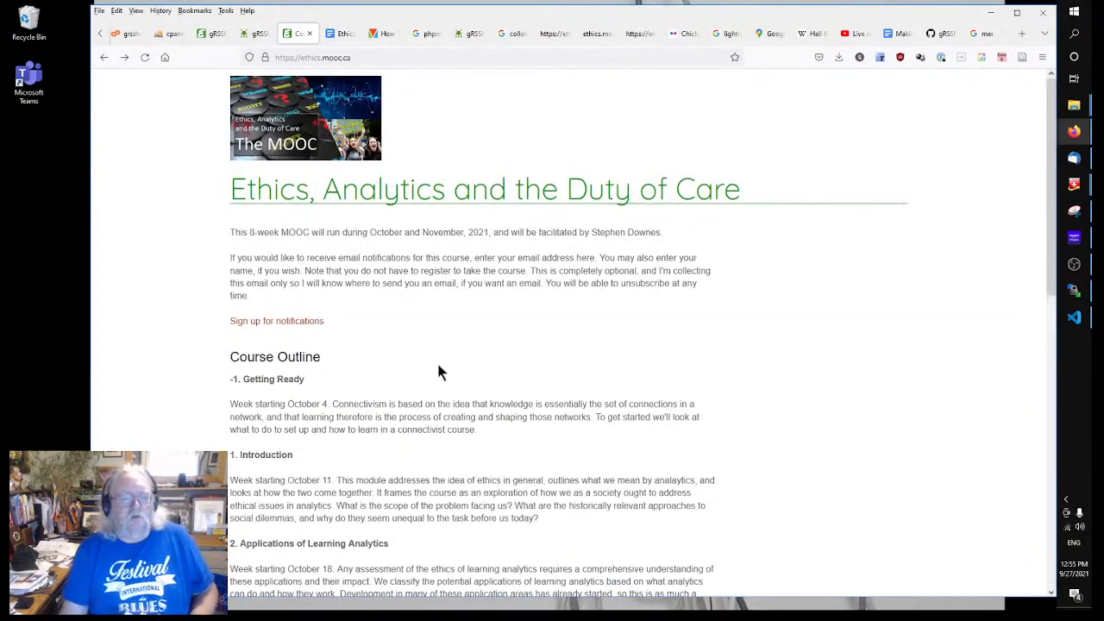
Step: Follow the 'Sign up for notifications' link, then return and copy the course page address
left_click(276, 321)
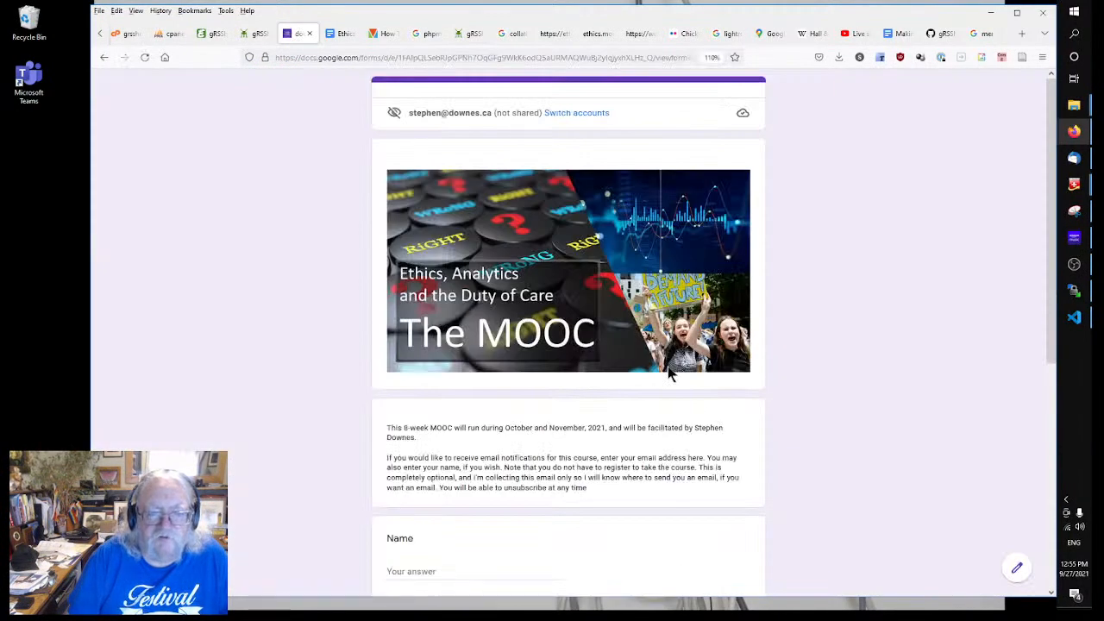
scroll(828, 382, "down", 3)
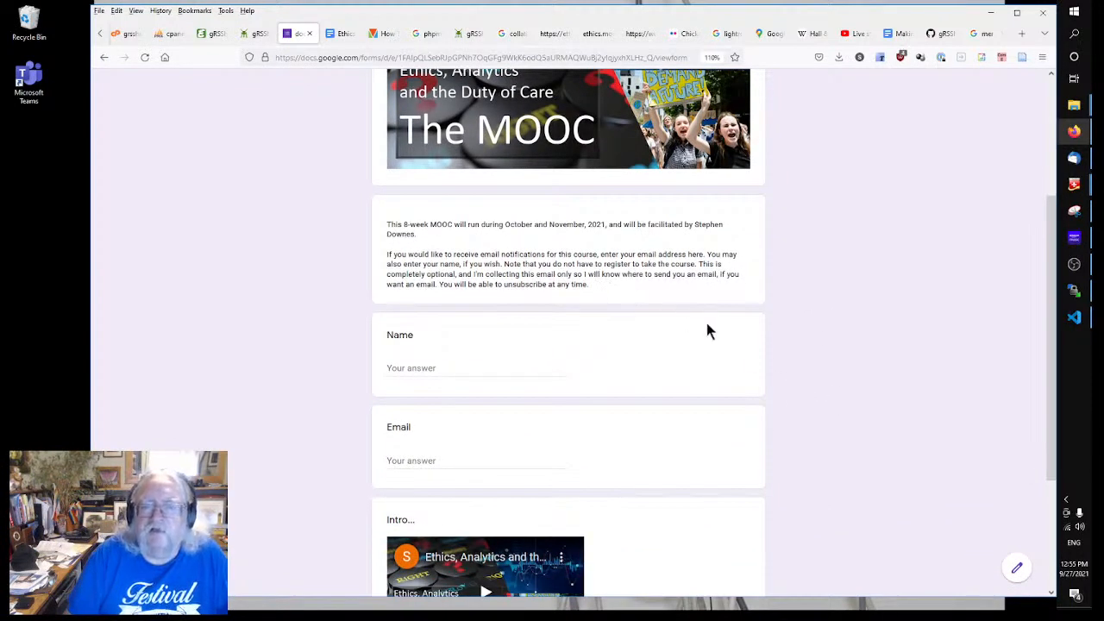
left_click(101, 58)
left_click(301, 56)
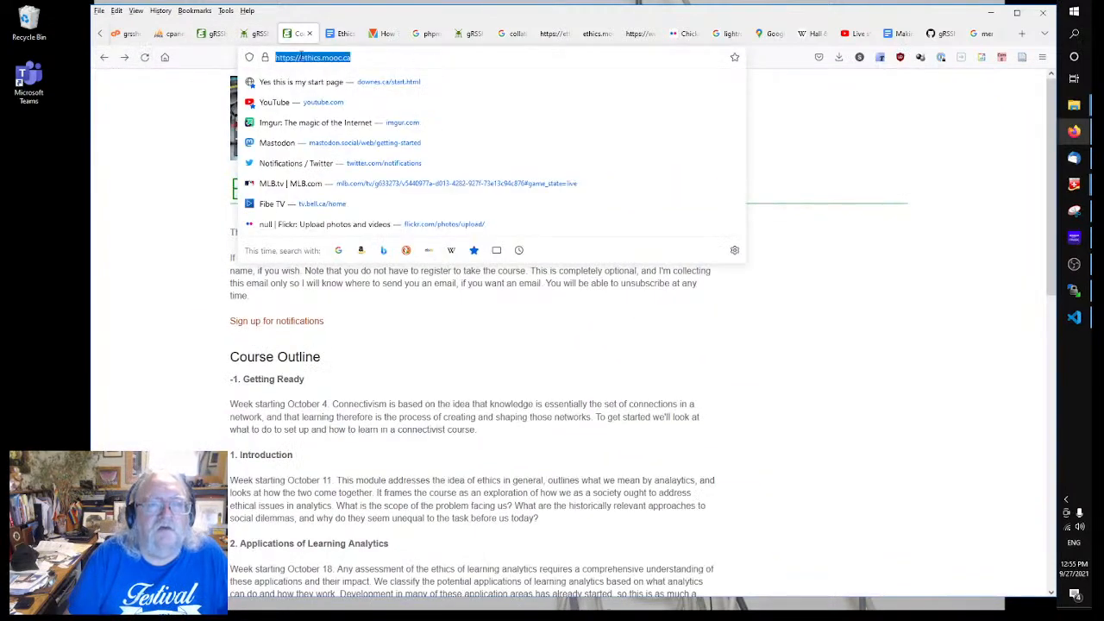
right_click(289, 57)
left_click(321, 116)
Step: Look over the gRSShopper editor tabs, then reopen the sign-up form and review its October dates
left_click(251, 33)
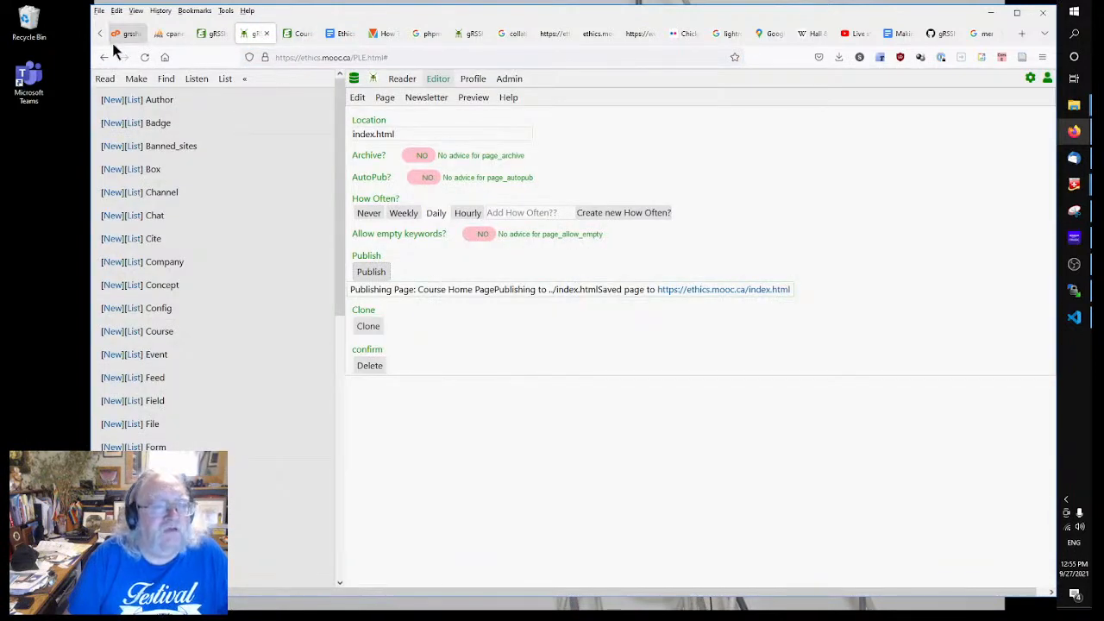
left_click(211, 34)
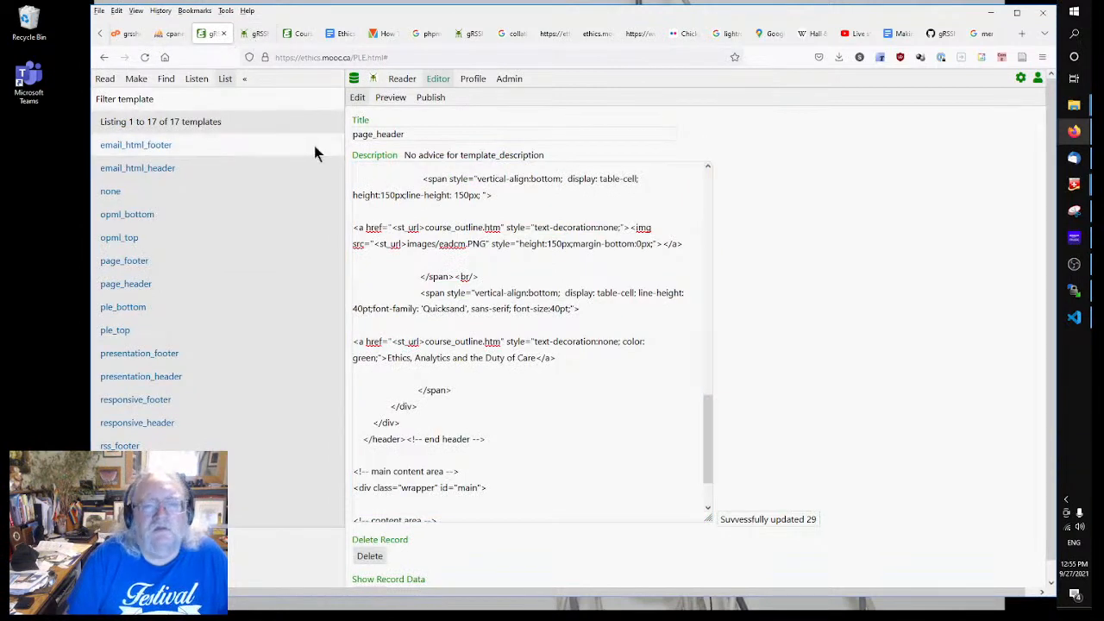
left_click(290, 33)
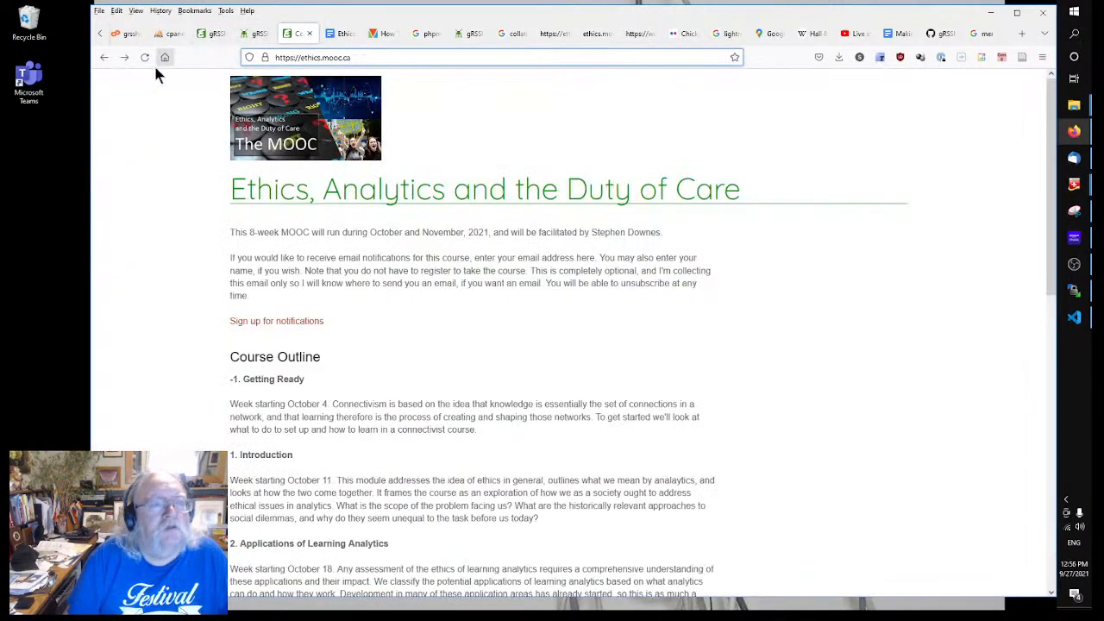
left_click(131, 58)
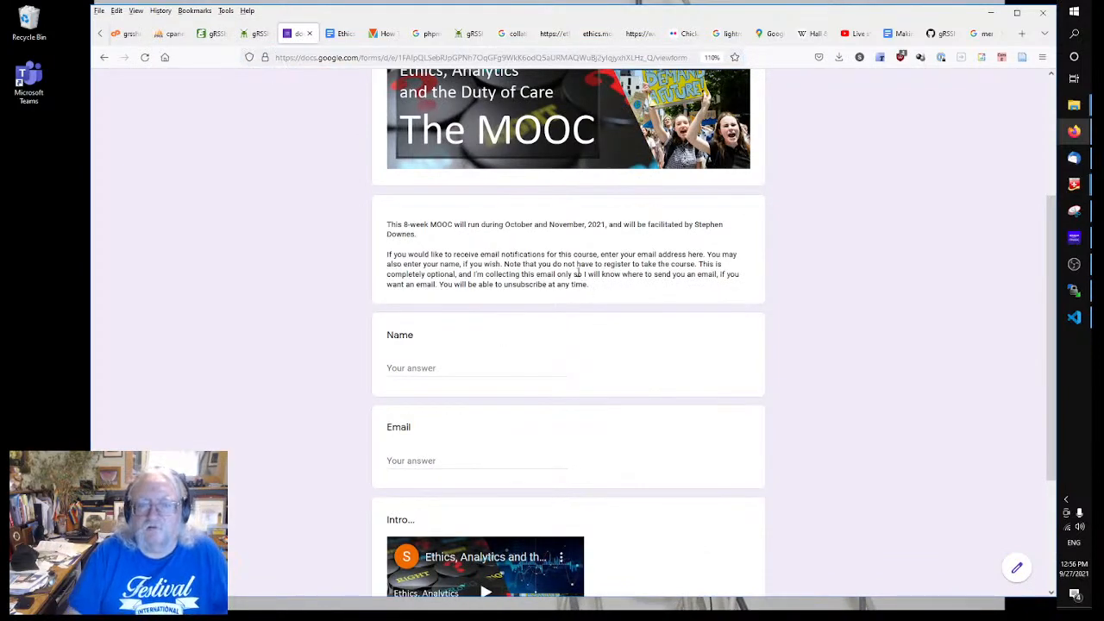
scroll(578, 274, "up", 2)
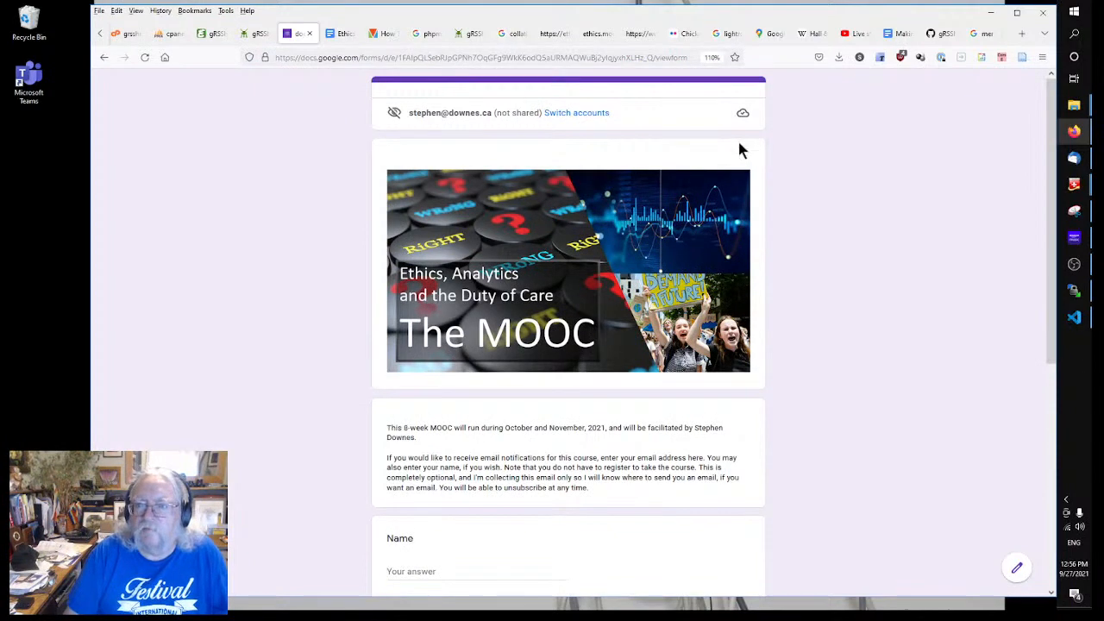
double_click(528, 428)
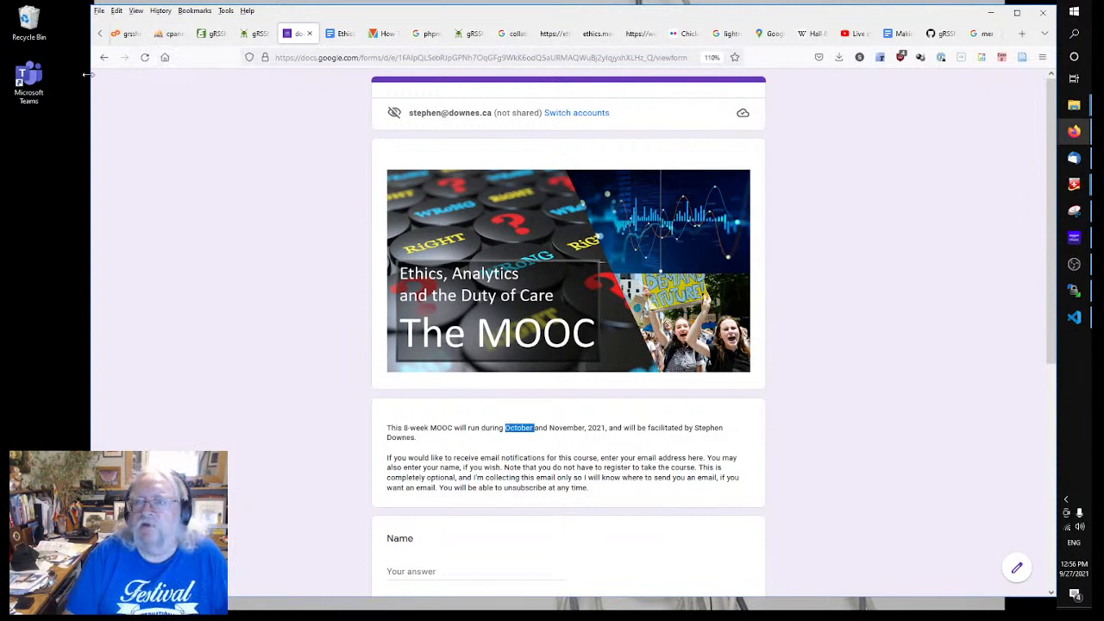
left_click(858, 191)
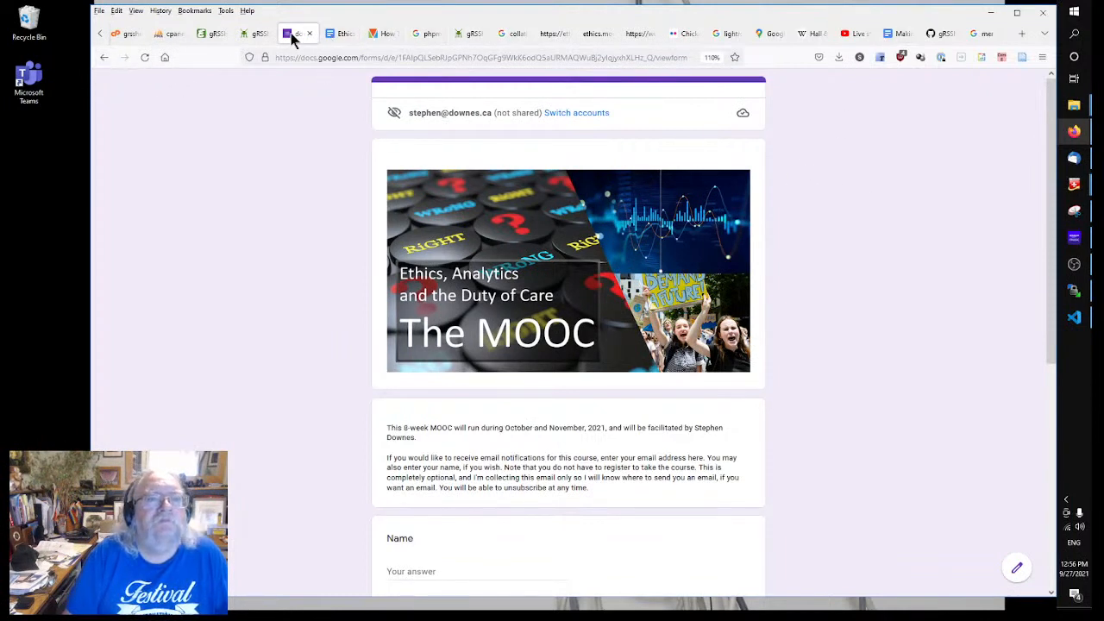
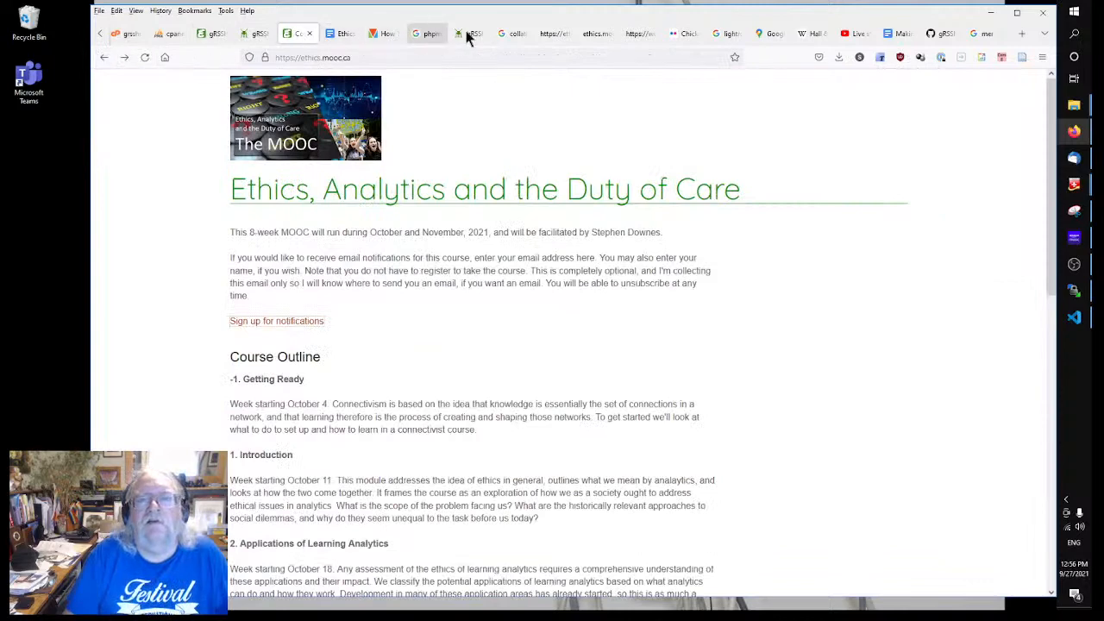
Step: Go from the start page through Google Docs to Forms and open the Ethics MOOC Untitled form
left_click(344, 33)
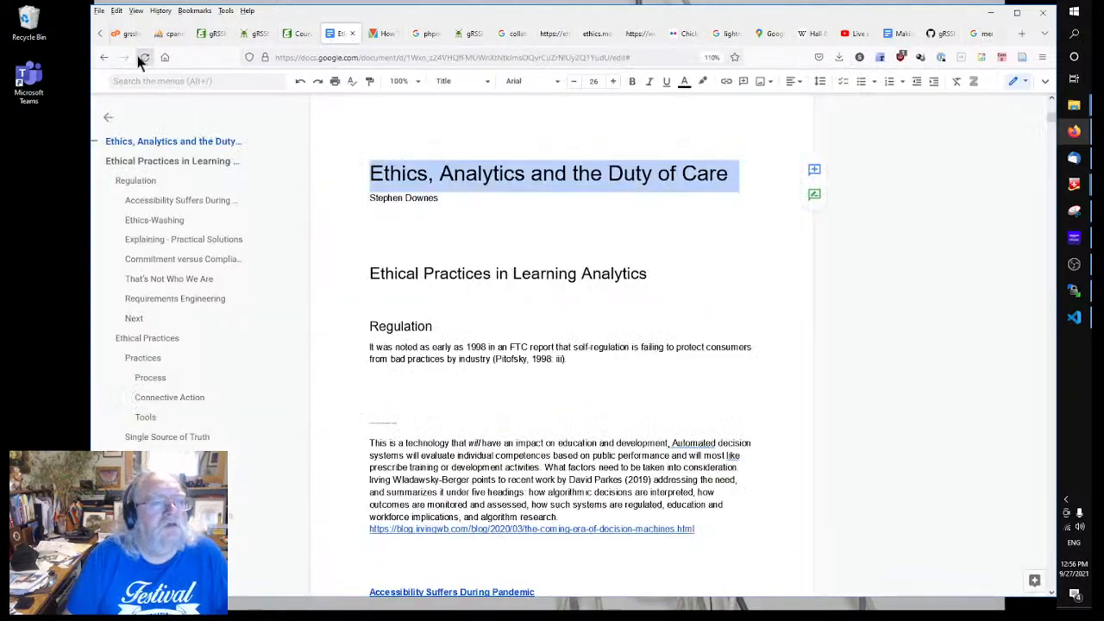
left_click(102, 58)
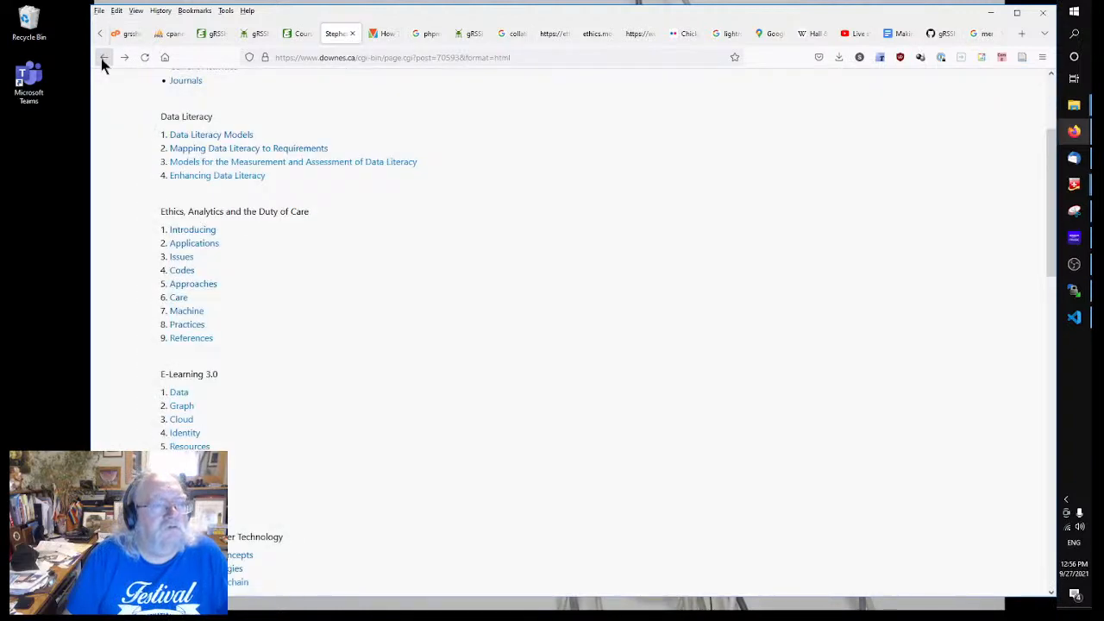
left_click(102, 61)
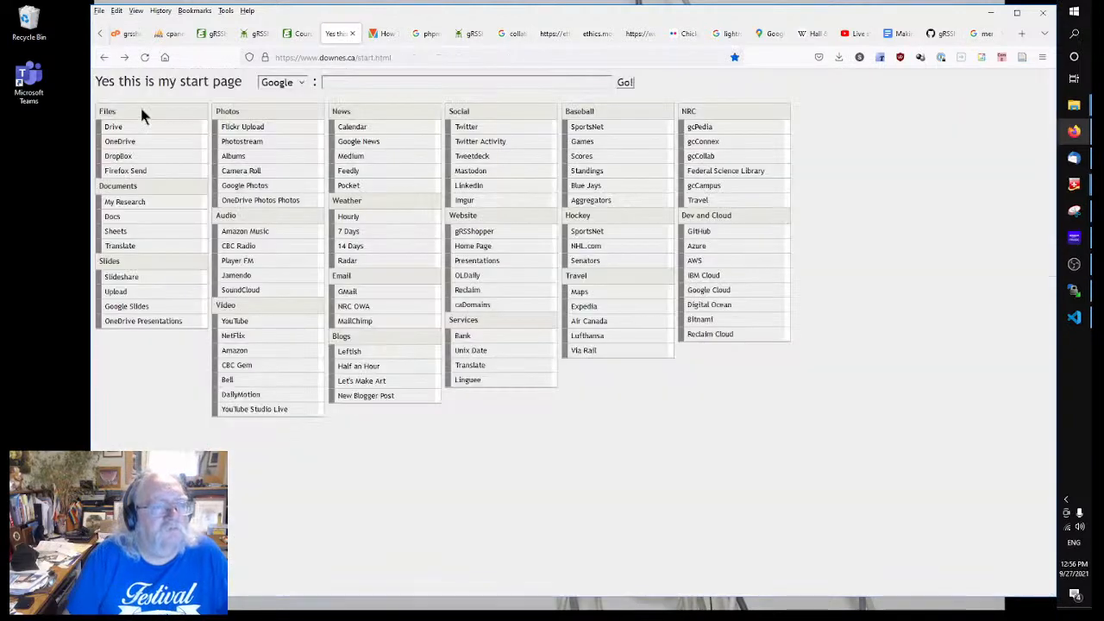
left_click(118, 217)
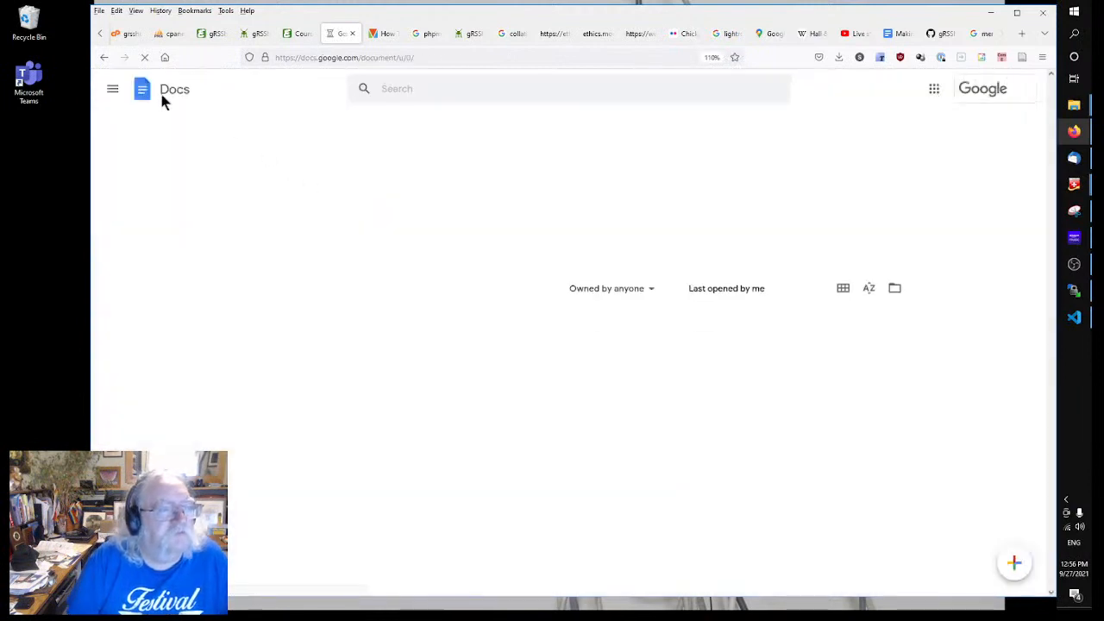
left_click(113, 89)
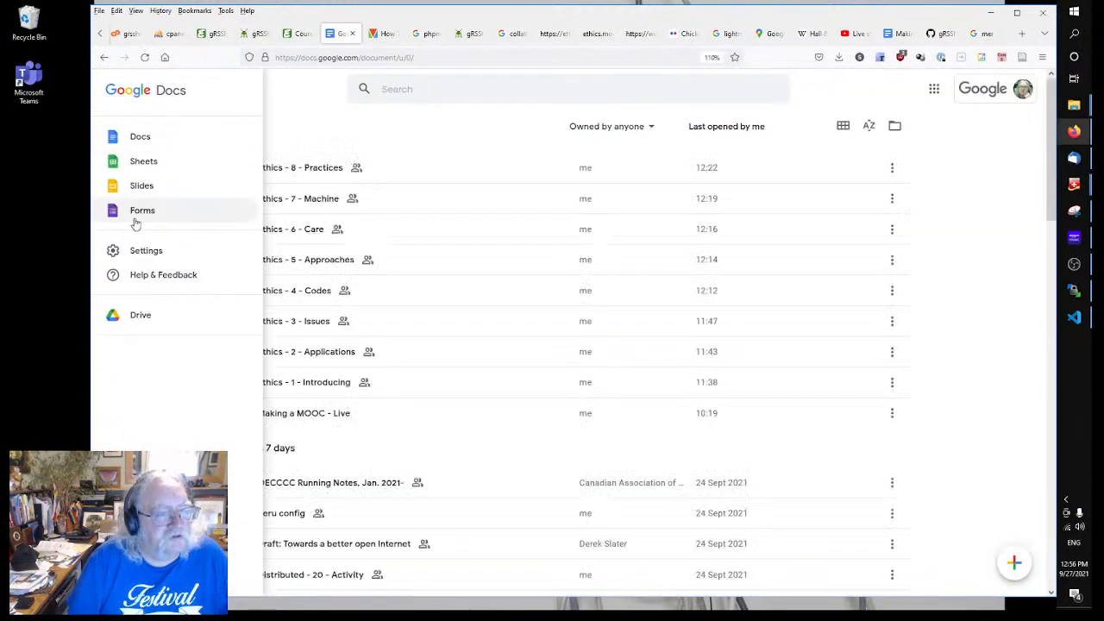
left_click(138, 212)
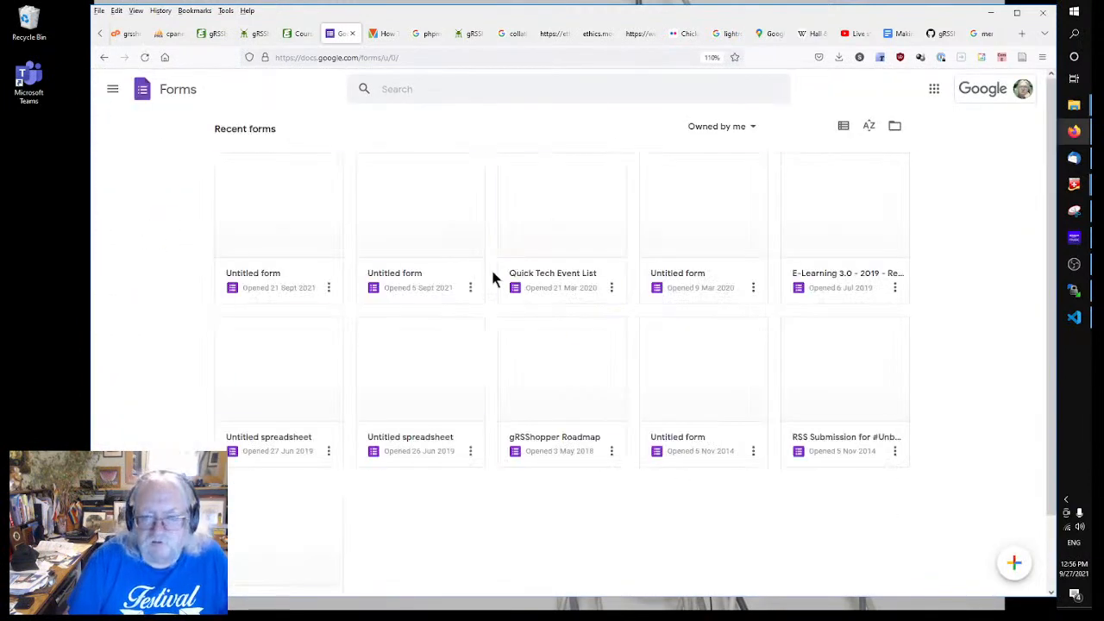
left_click(259, 277)
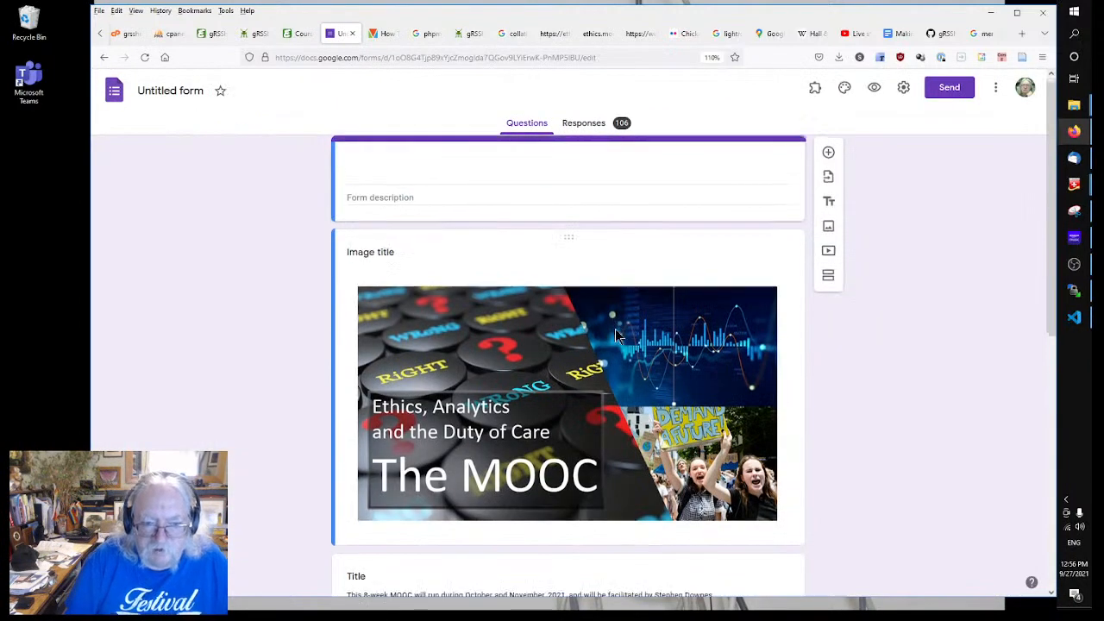
Step: Add a new description line 'Home page:' followed by the pasted ethics.mooc.ca URL
scroll(621, 324, "down", 3)
scroll(617, 330, "down", 1)
left_click(505, 291)
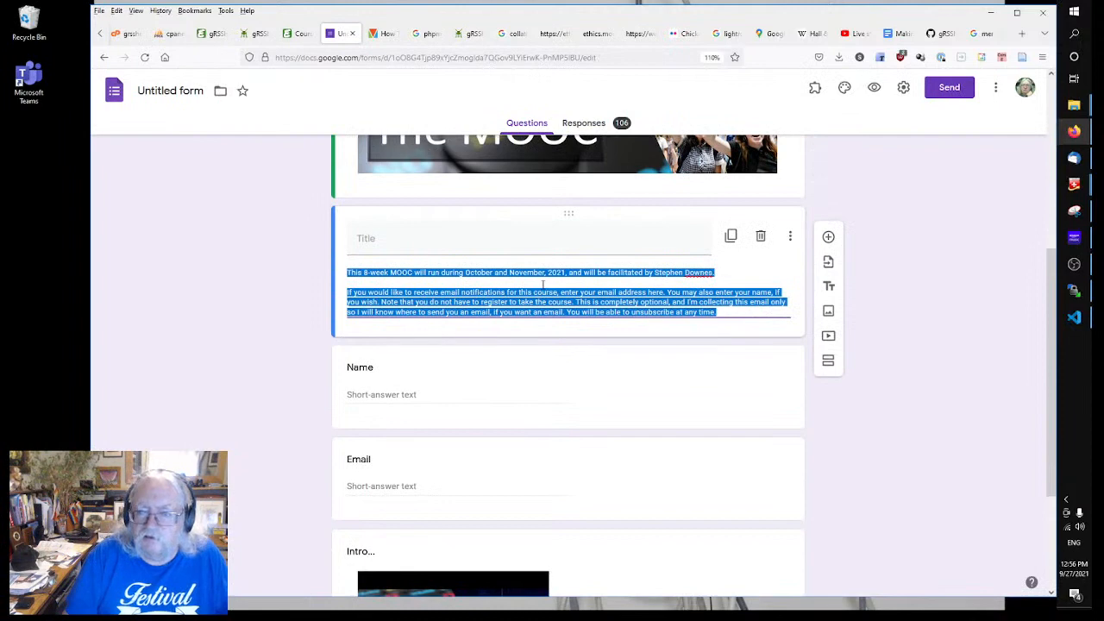
left_click(496, 303)
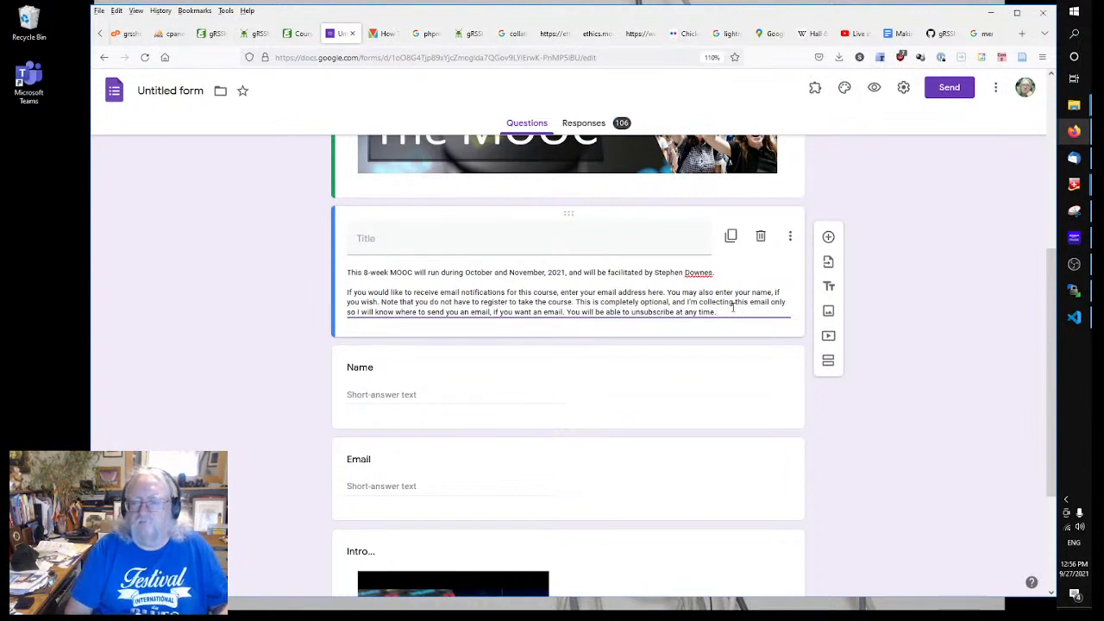
key("Return")
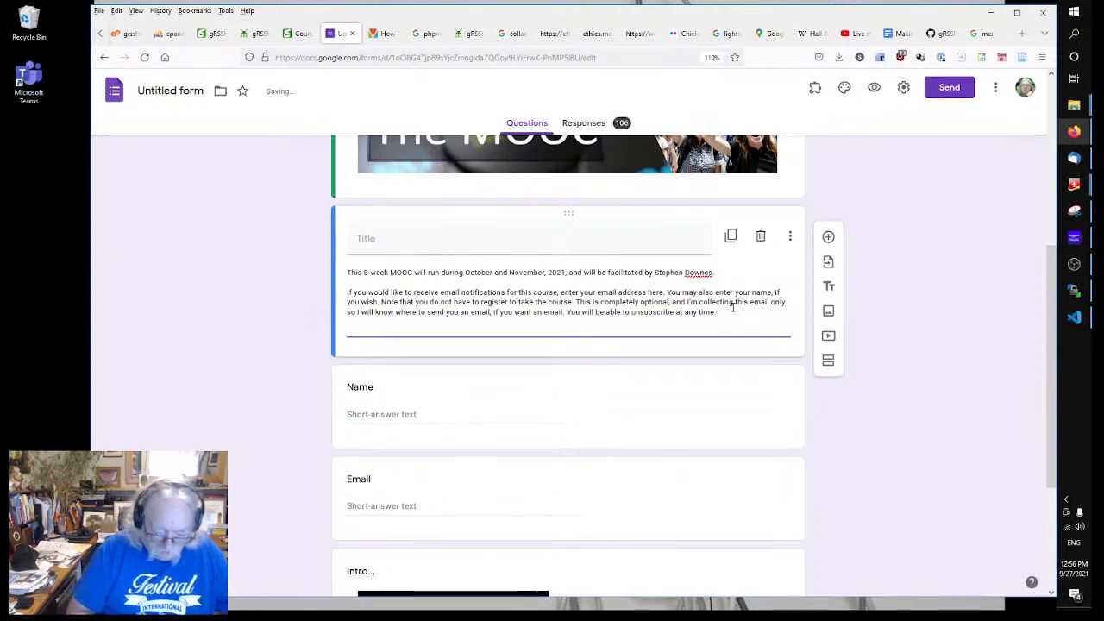
type("Home page:")
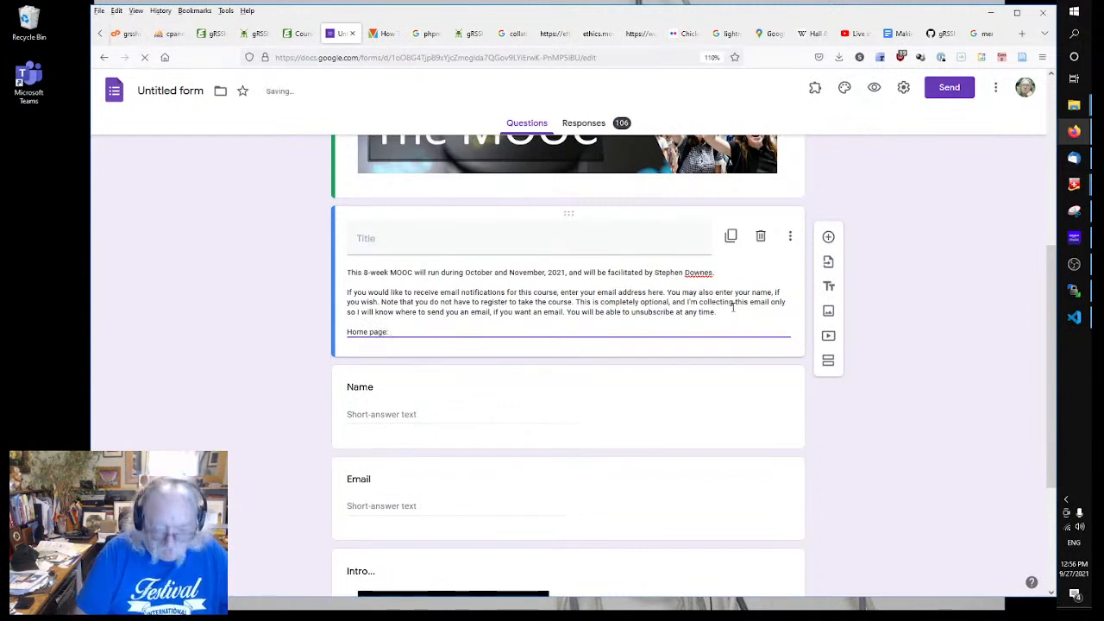
type("https://ethics.mooc.ca/")
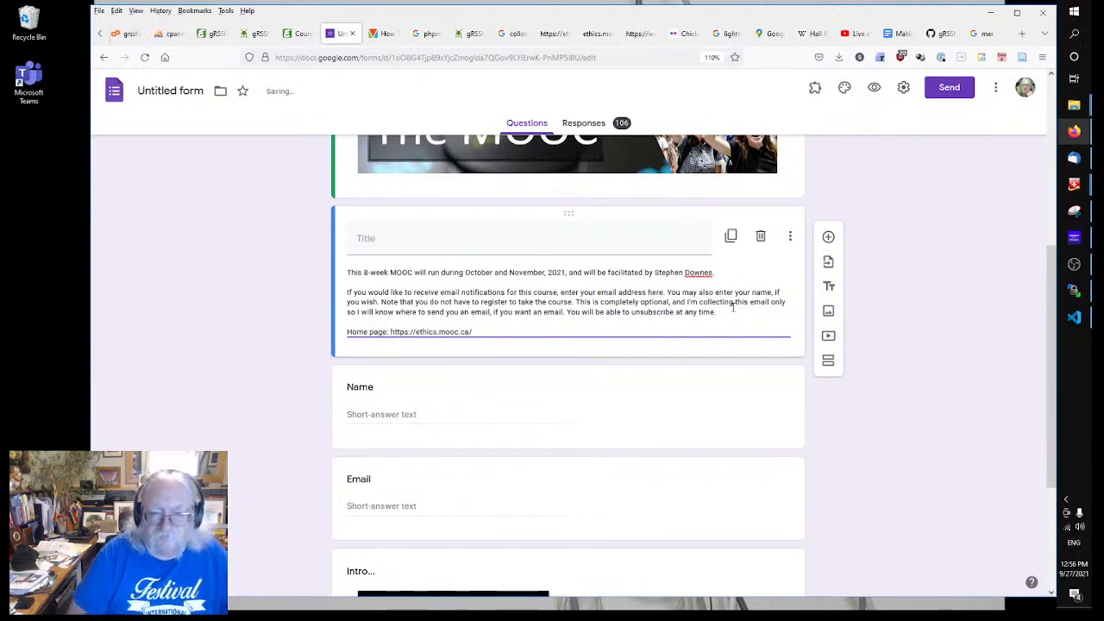
Step: Extend the label to 'Home page and course outline:' and check the URL line
left_click(387, 332)
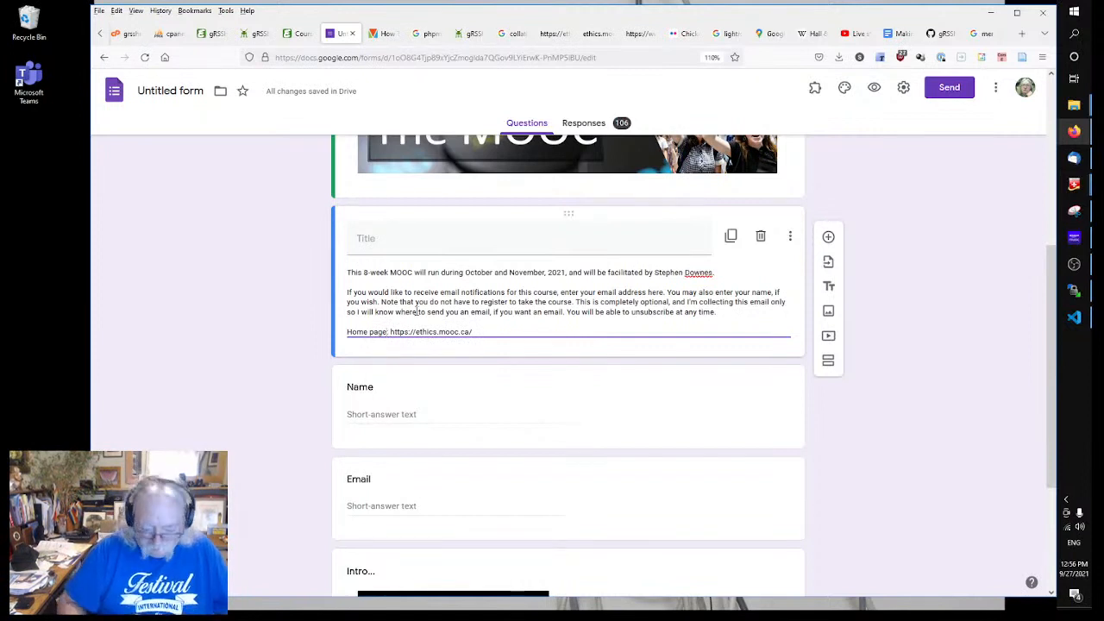
type("and course")
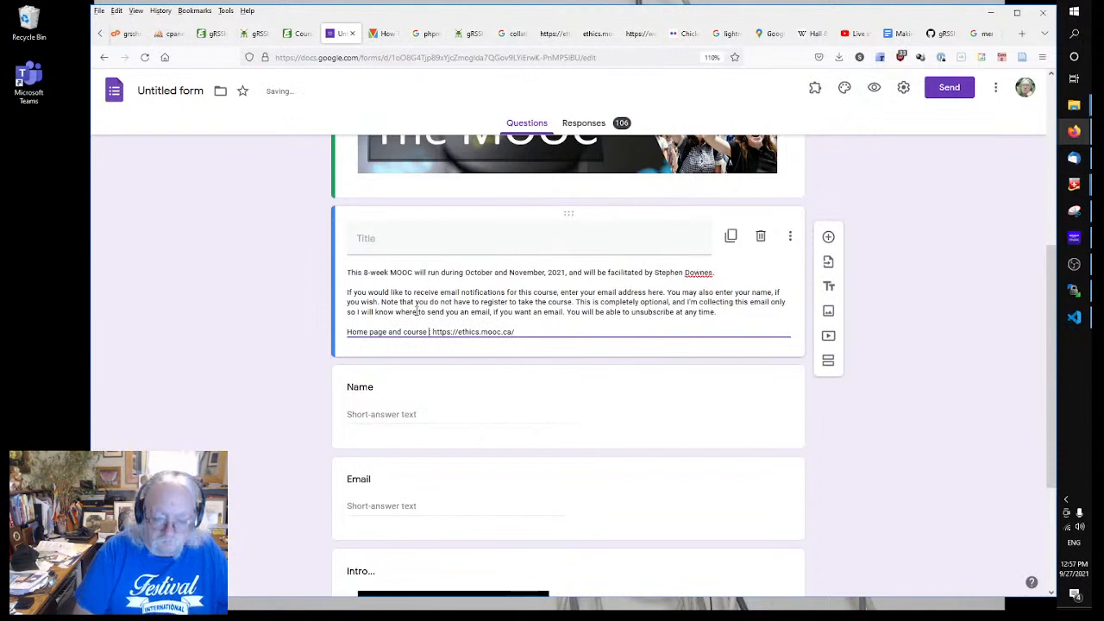
type(" outline")
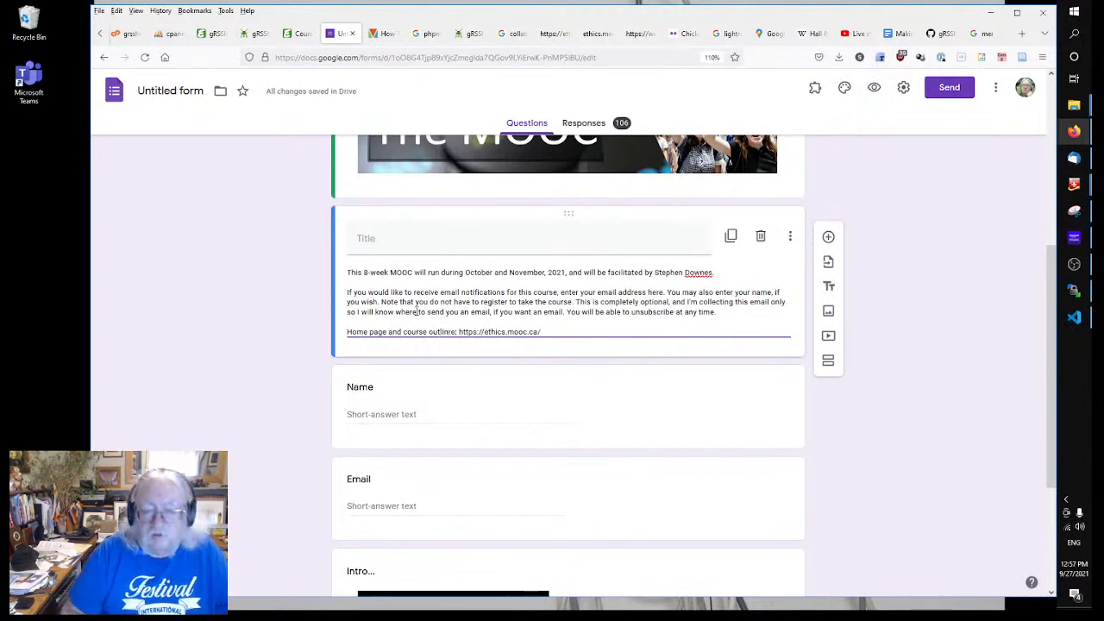
key("BackSpace")
type("e")
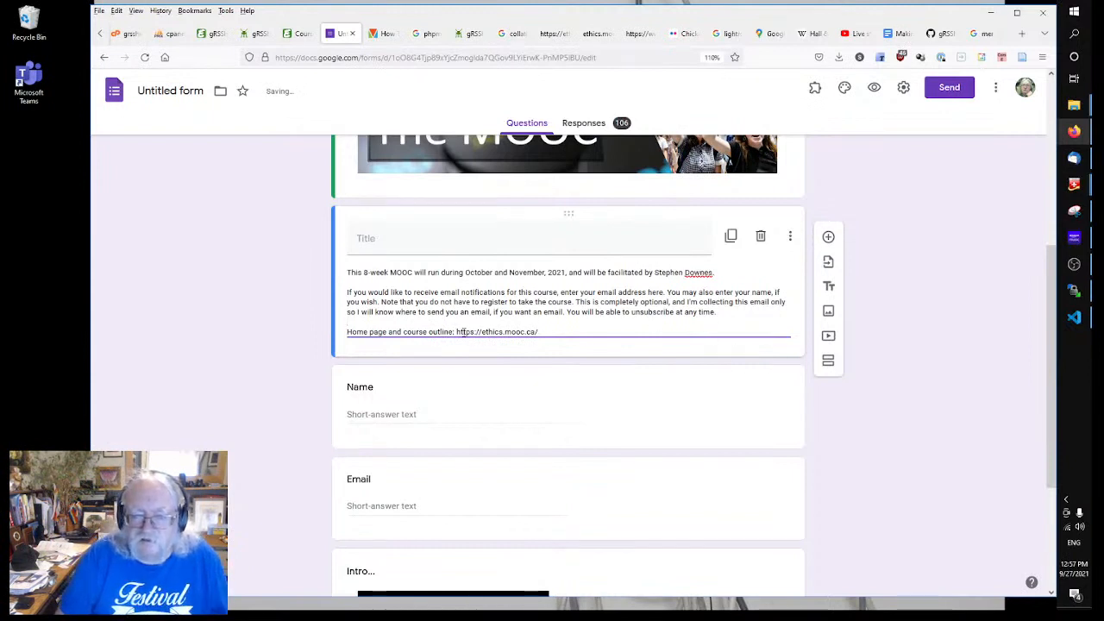
left_click_drag(457, 333, 540, 332)
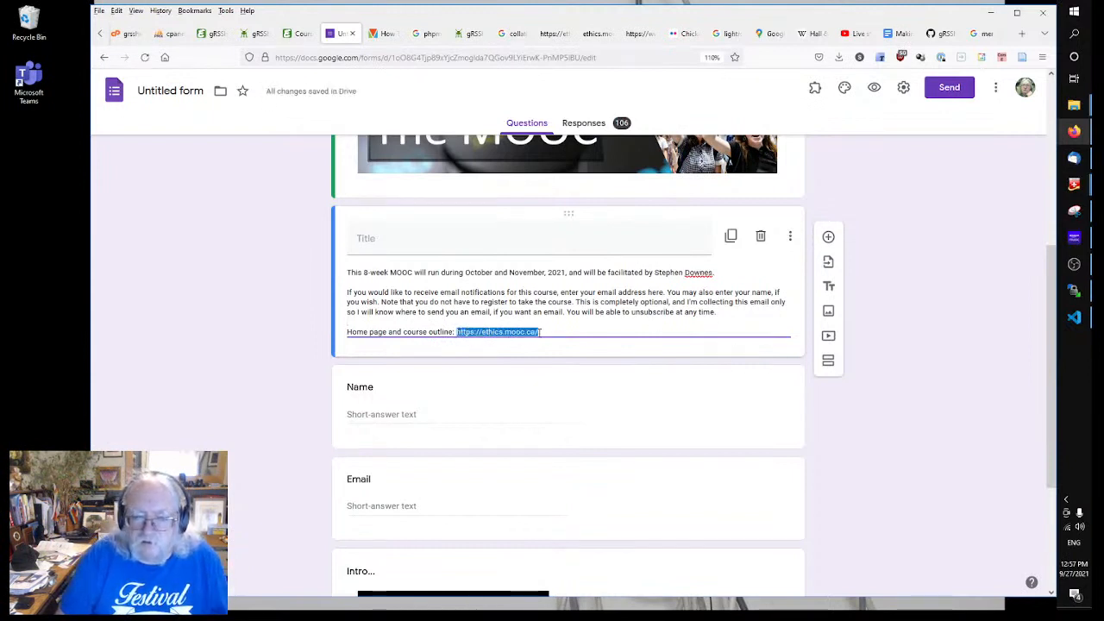
left_click(595, 330)
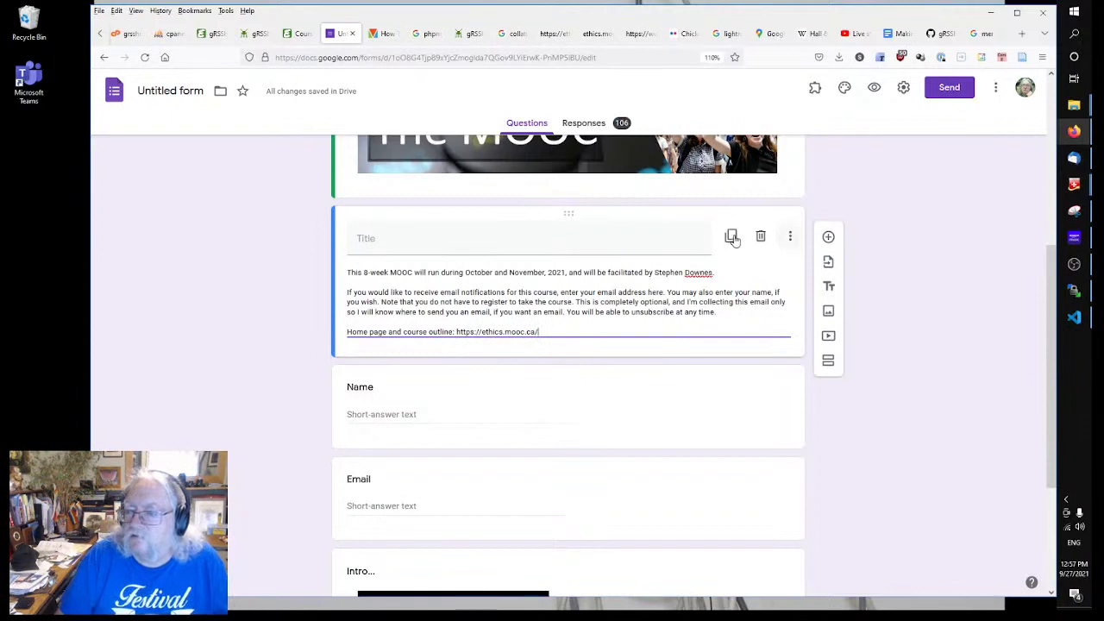
scroll(673, 387, "down", 3)
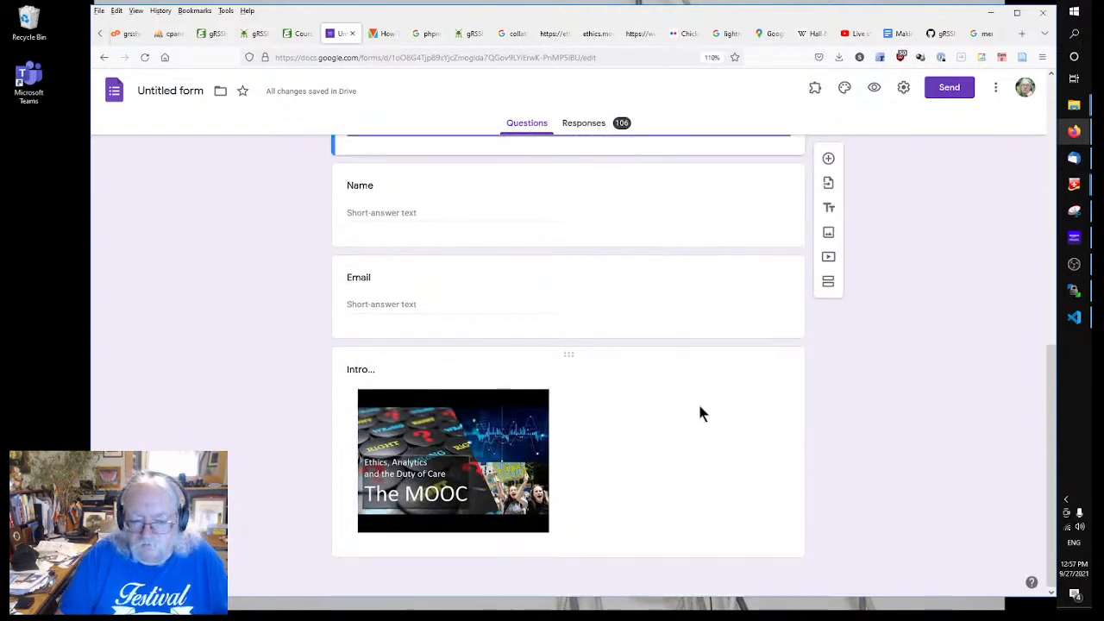
scroll(697, 412, "up", 5)
scroll(699, 406, "down", 1)
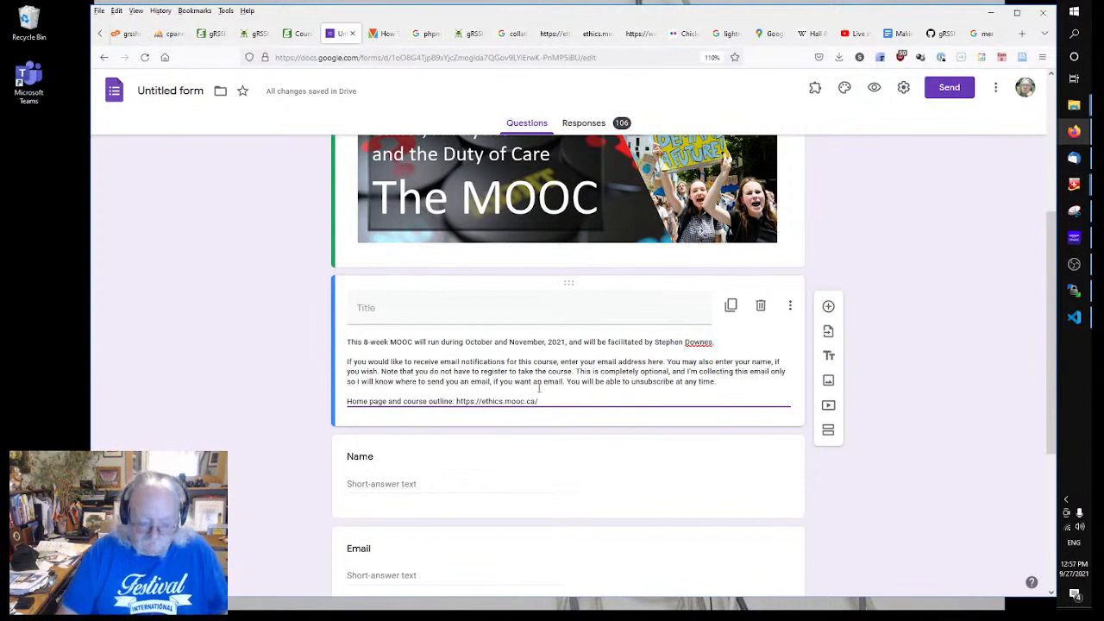
Step: Wrap the URL in <a href="..."> markup, with the URL repeated as link text and a closing </a>
type("<a h")
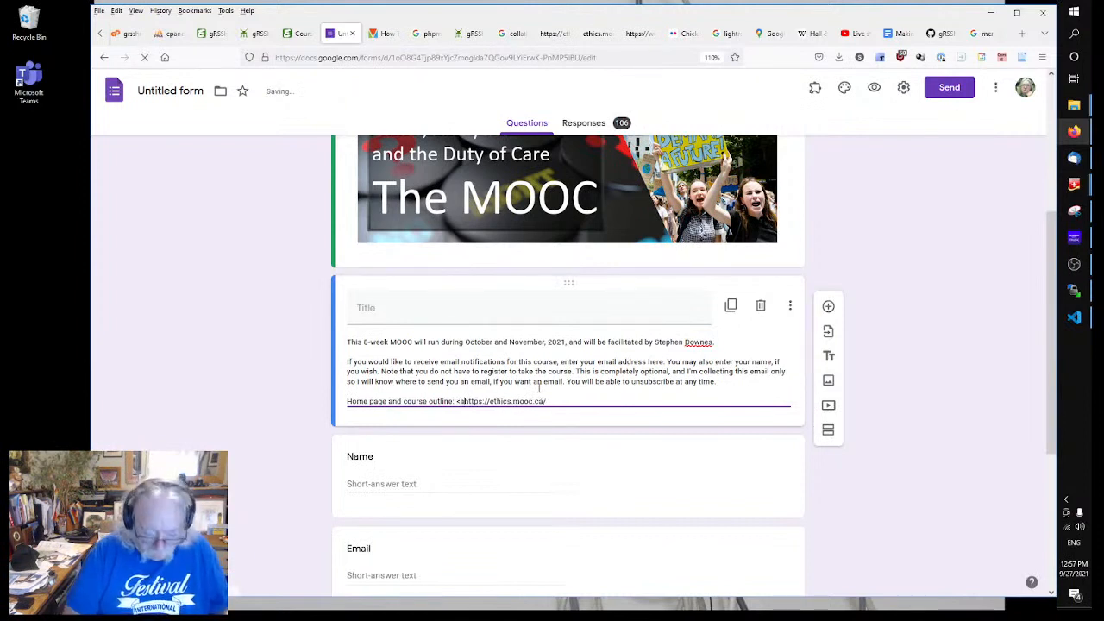
type("ref=\"h")
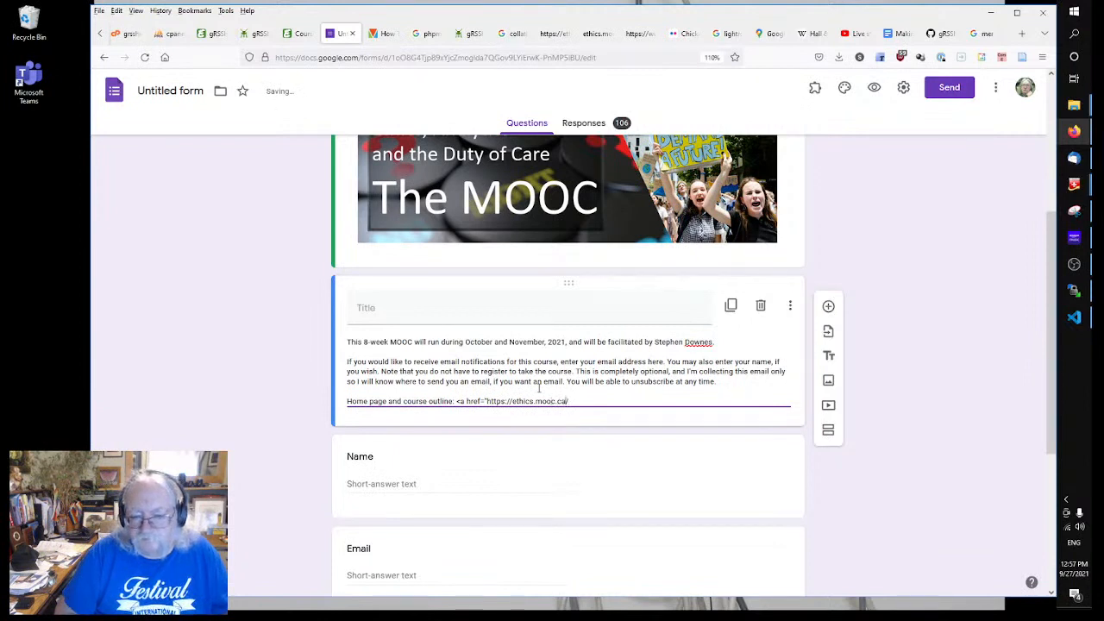
type("\">")
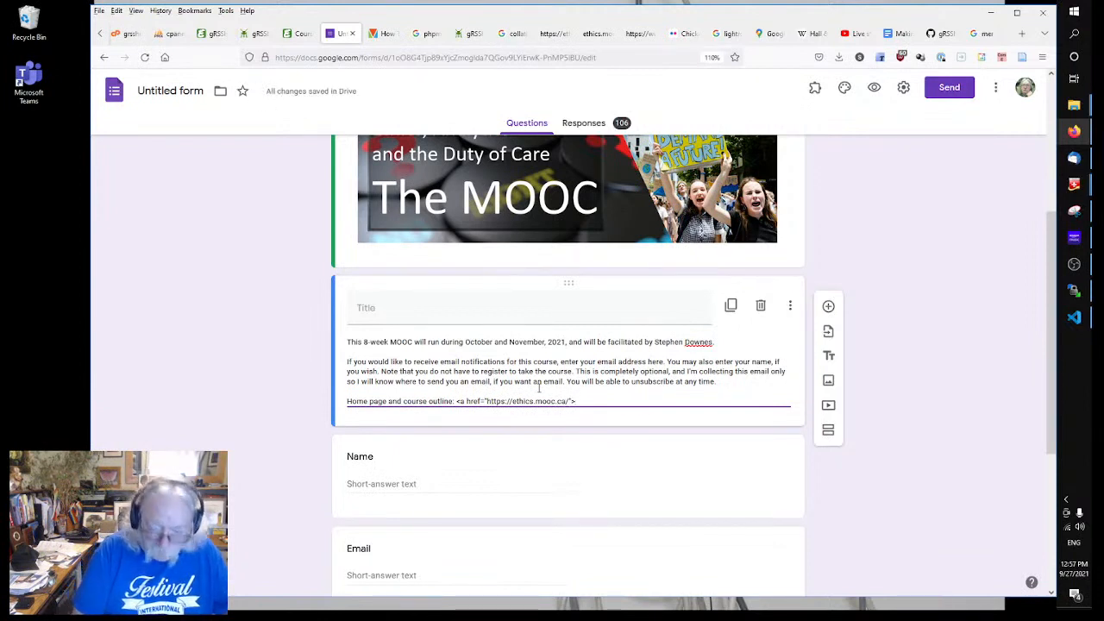
type("https://ethics.mooc.ca/")
type("</a")
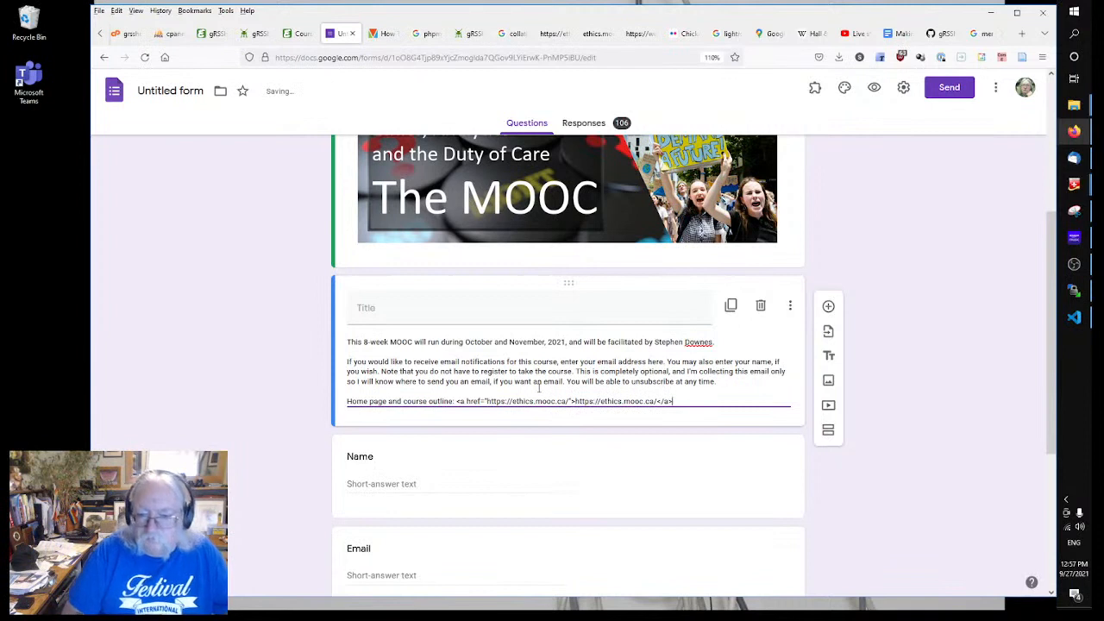
type(">")
left_click(321, 402)
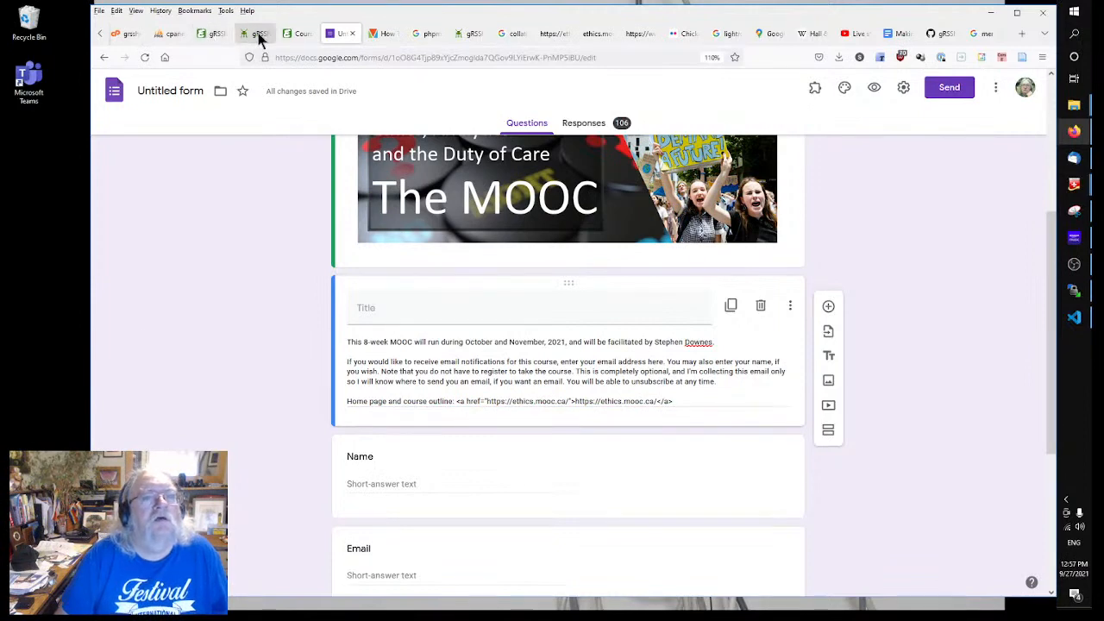
Step: Check the course home page and its notification sign-up form link, then return to the form
left_click(217, 34)
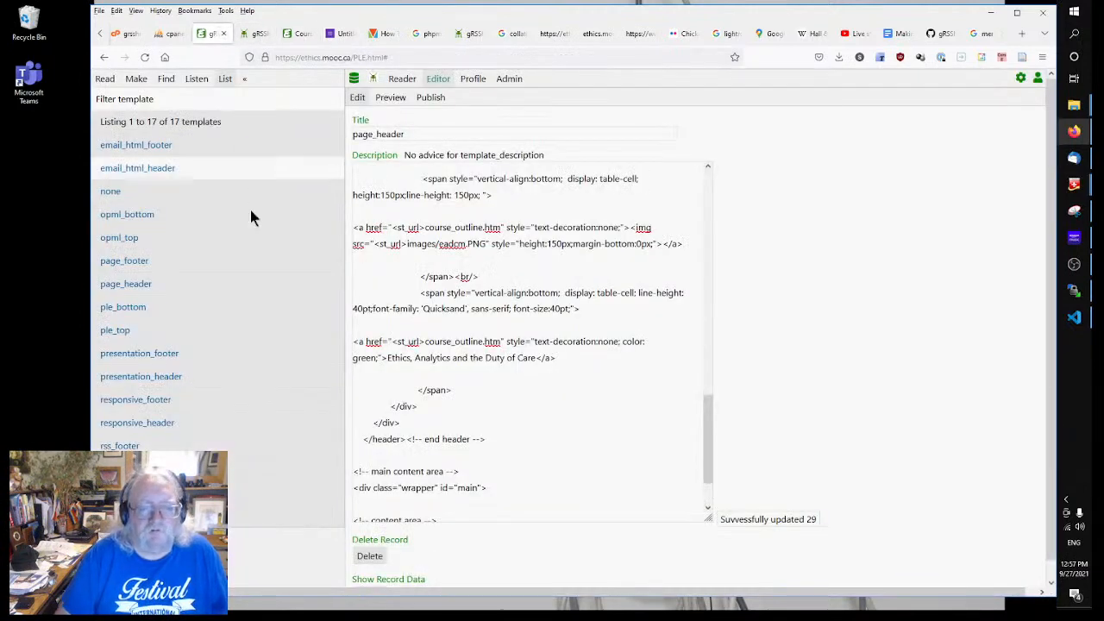
left_click(291, 35)
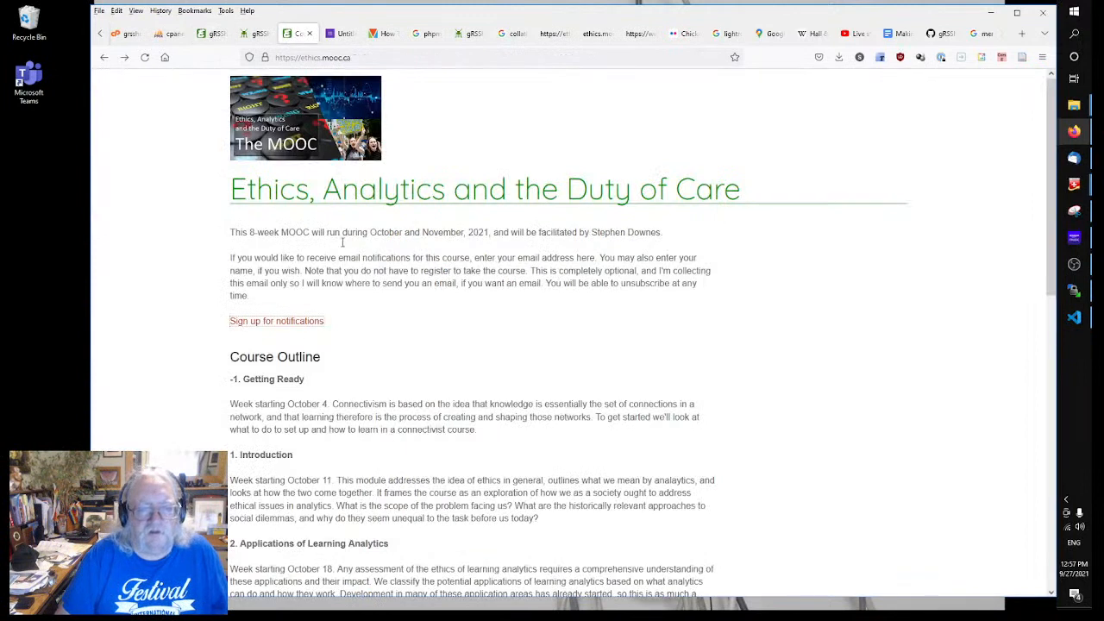
left_click(284, 320)
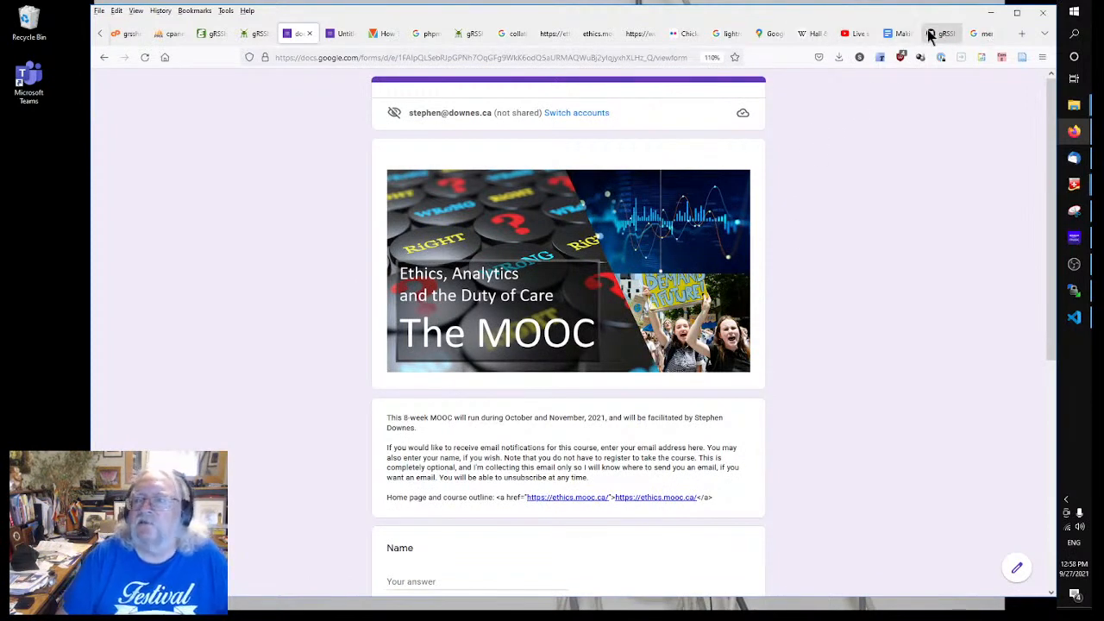
left_click(339, 35)
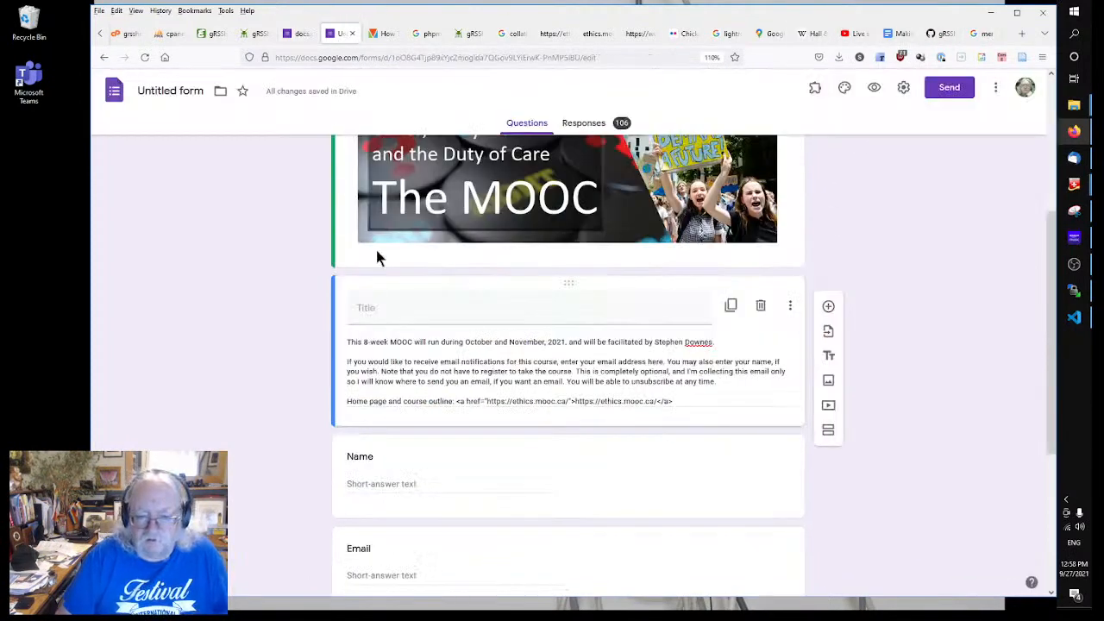
left_click(458, 387)
key("ctrl+a")
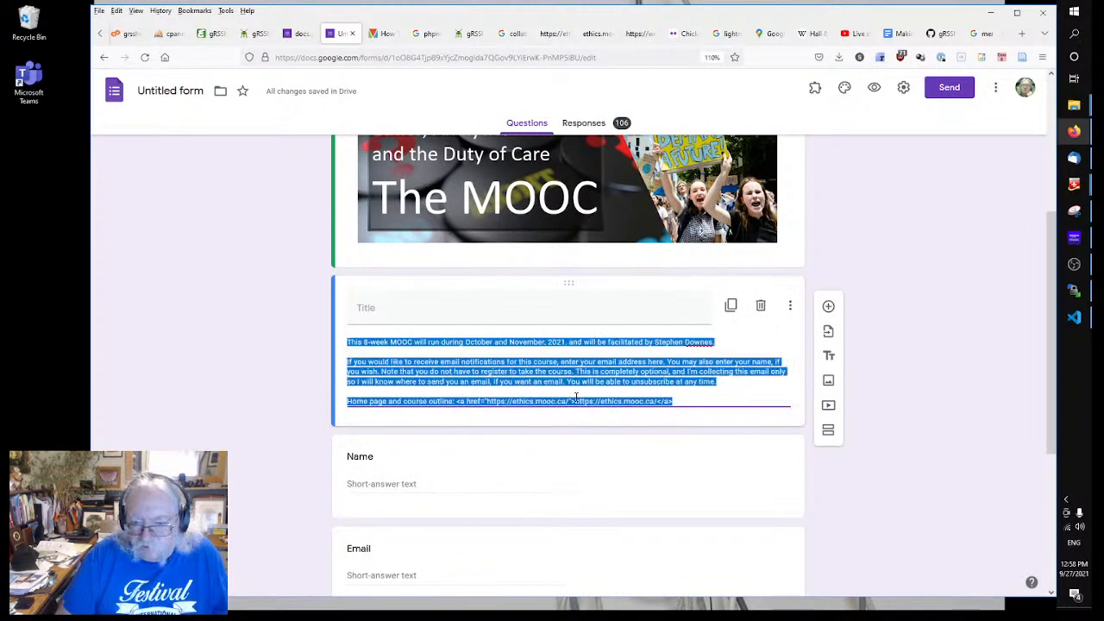
left_click(577, 397)
key("BackSpace")
key("BackSpace")
key("BackSpace")
key("BackSpace")
key("BackSpace")
key("BackSpace")
key("BackSpace")
key("BackSpace")
key("BackSpace")
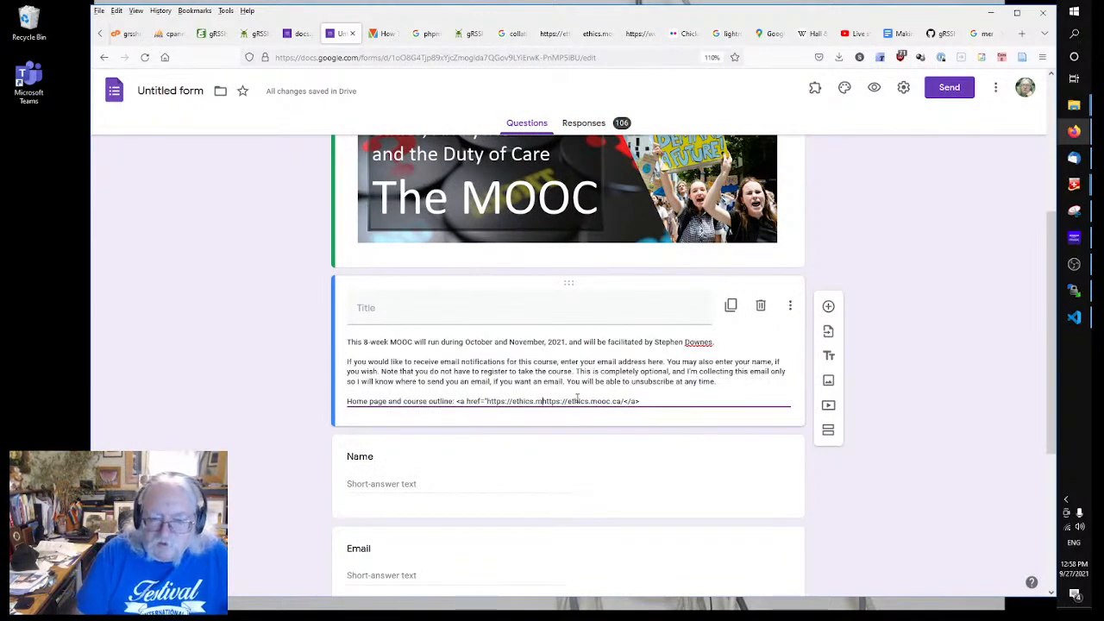
key("BackSpace")
key("BackSpace")
key("BackSpace")
key("BackSpace")
key("BackSpace")
key("BackSpace")
key("BackSpace")
key("BackSpace")
key("BackSpace")
key("BackSpace")
key("BackSpace")
key("BackSpace")
key("BackSpace")
key("BackSpace")
key("BackSpace")
key("BackSpace")
key("BackSpace")
key("BackSpace")
key("BackSpace")
key("BackSpace")
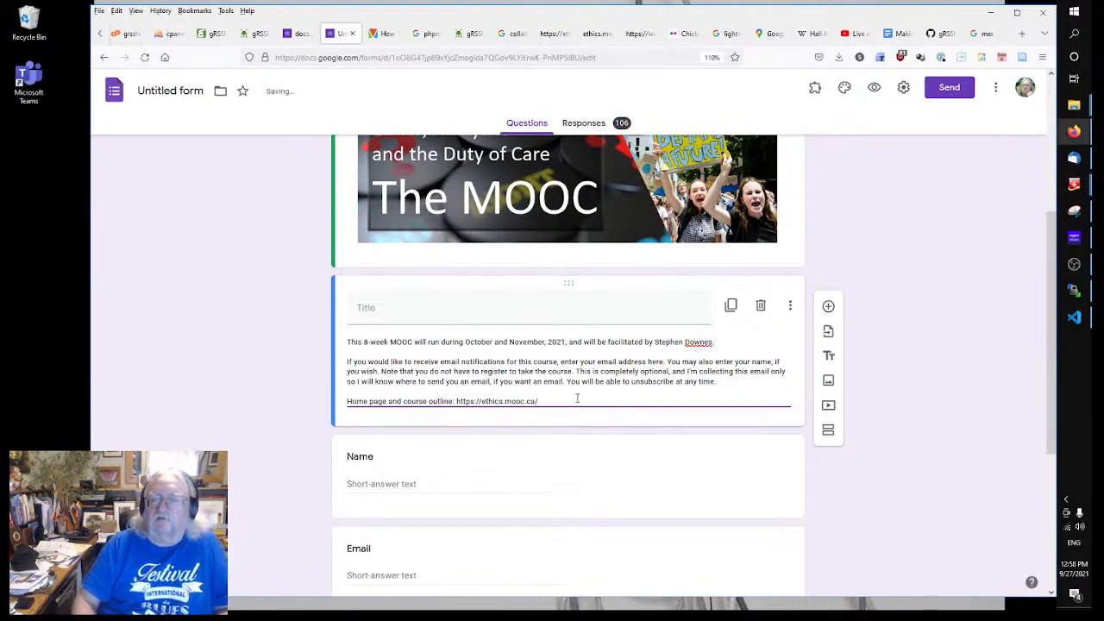
Step: Open Twitter in a new tab and browse the notifications
left_click(1023, 35)
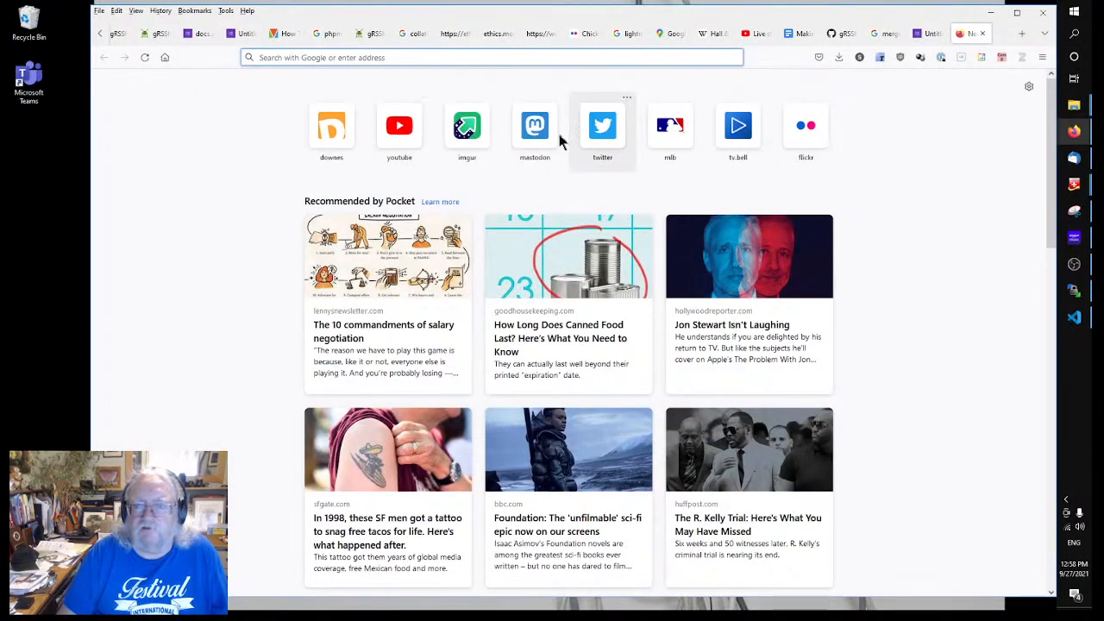
left_click(601, 131)
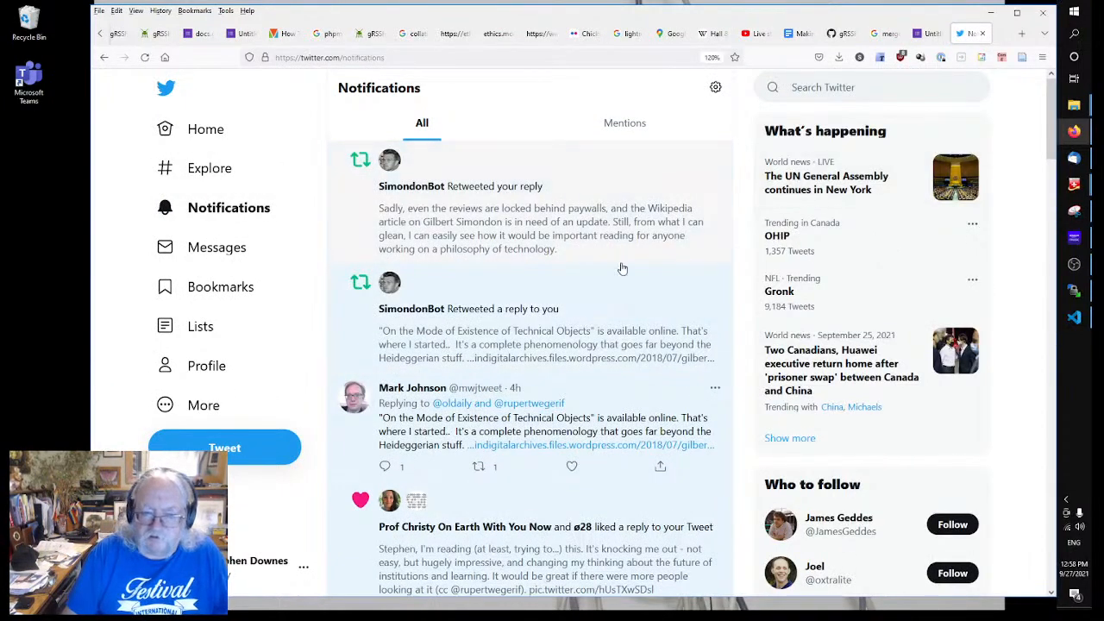
scroll(622, 269, "down", 3)
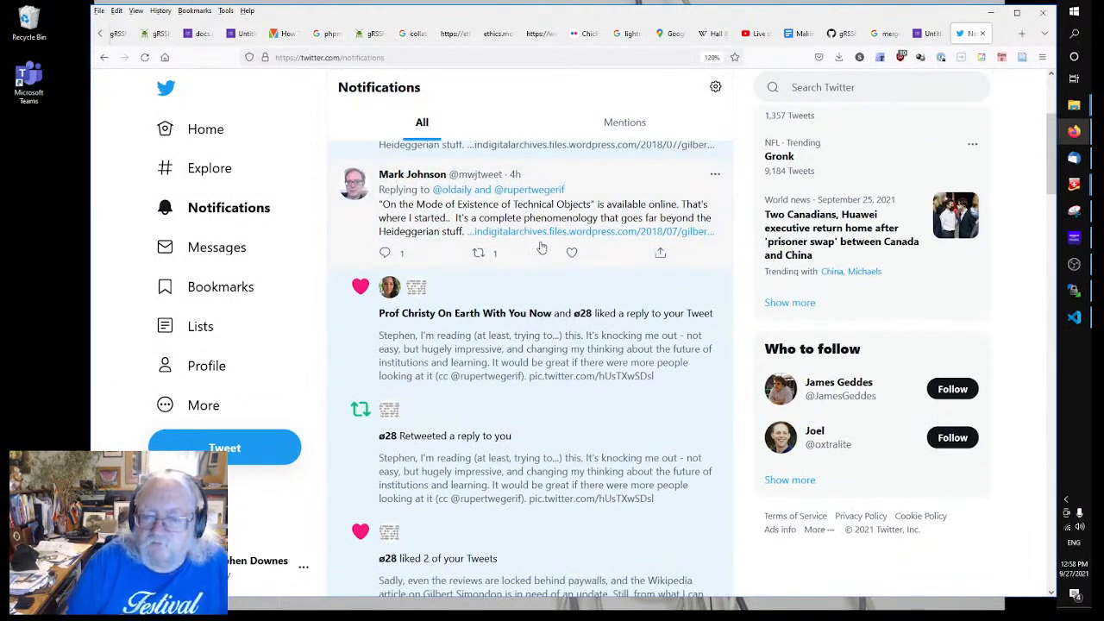
scroll(526, 247, "down", 2)
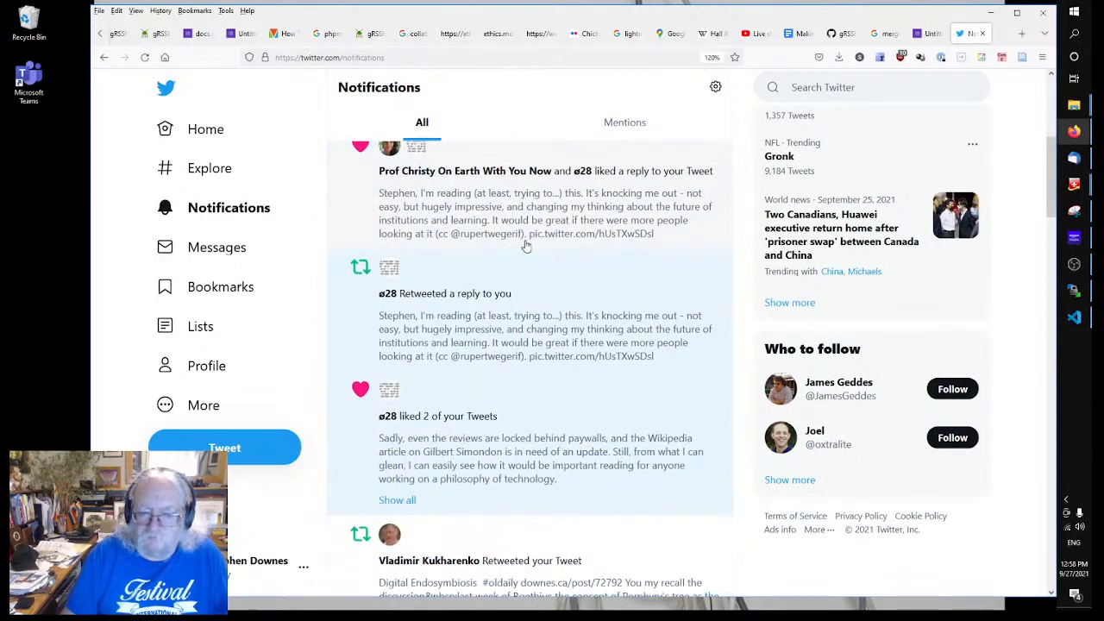
scroll(576, 263, "up", 8)
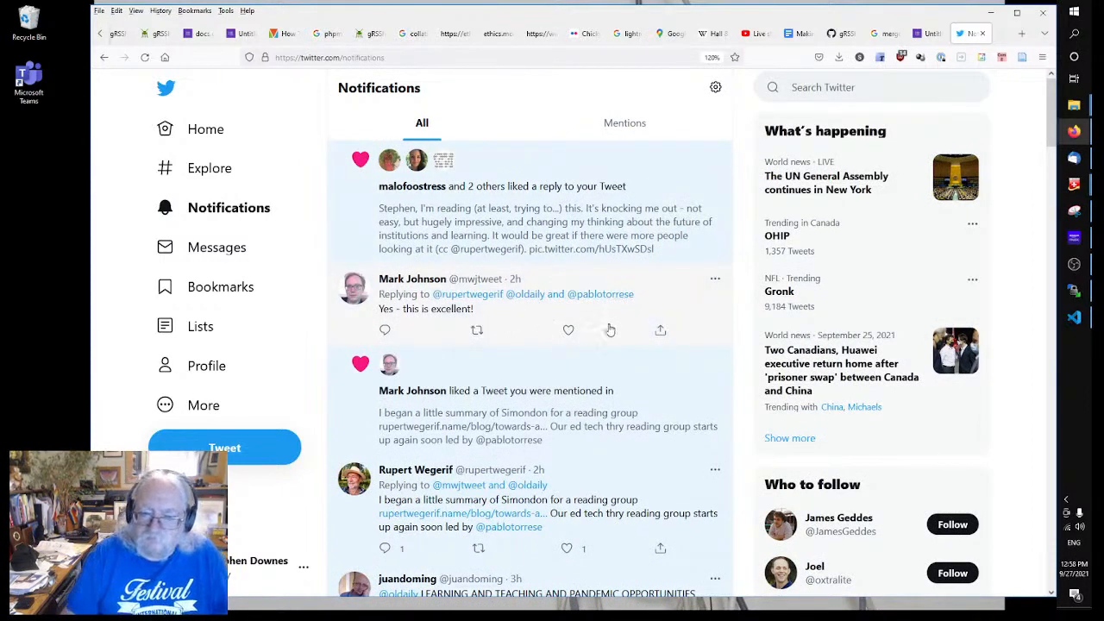
left_click(586, 432)
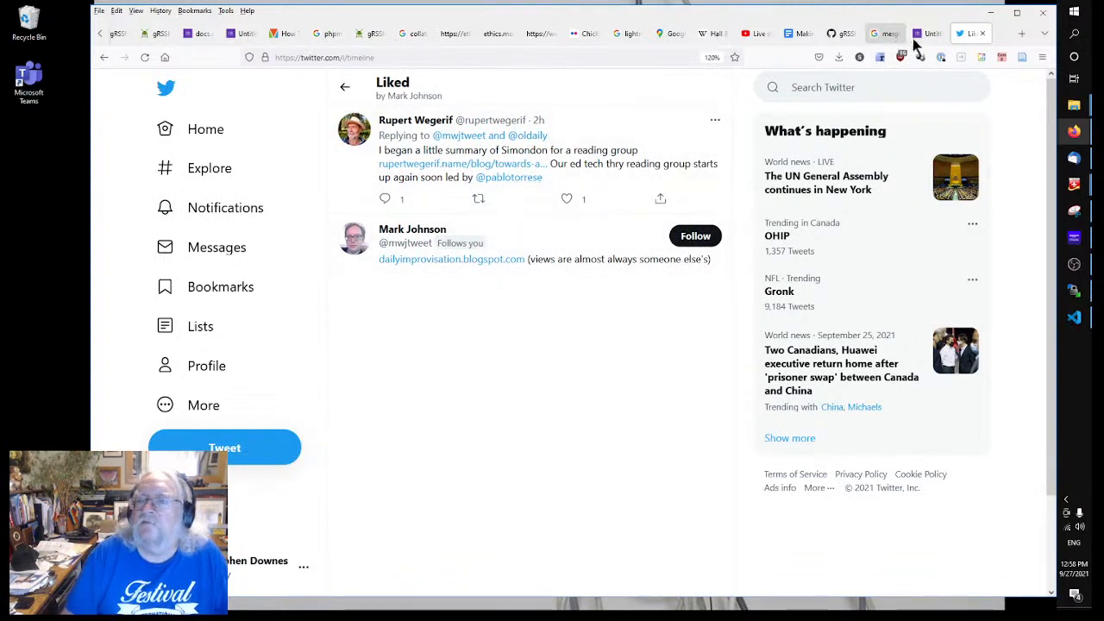
Step: Search Twitter for #ethics21 and select the hashtag in the results heading
left_click(836, 87)
type("#e")
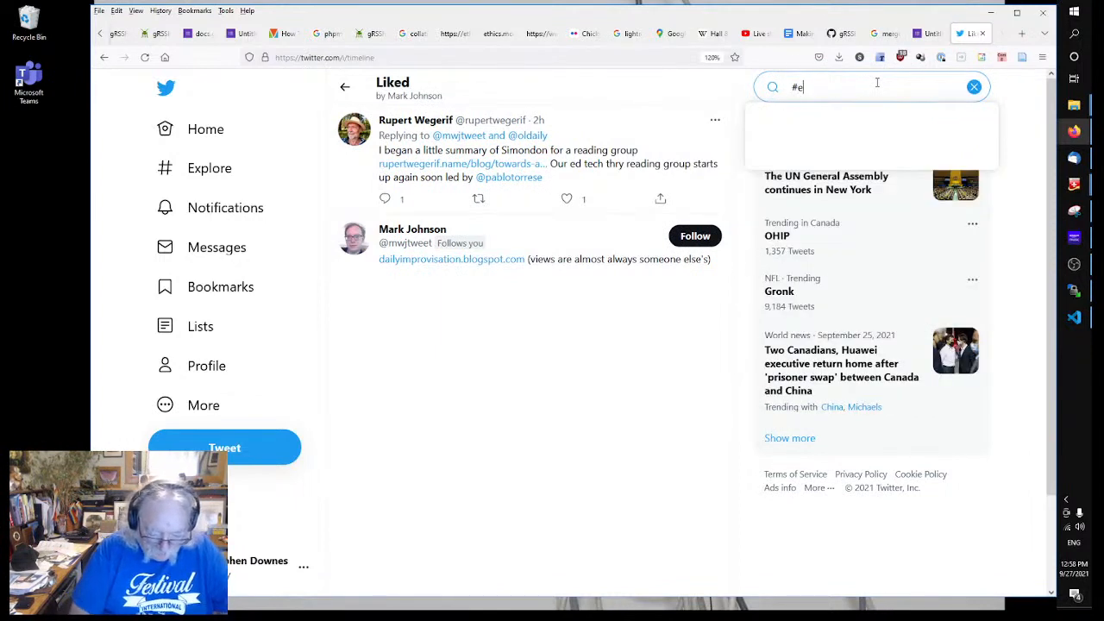
type("thics21")
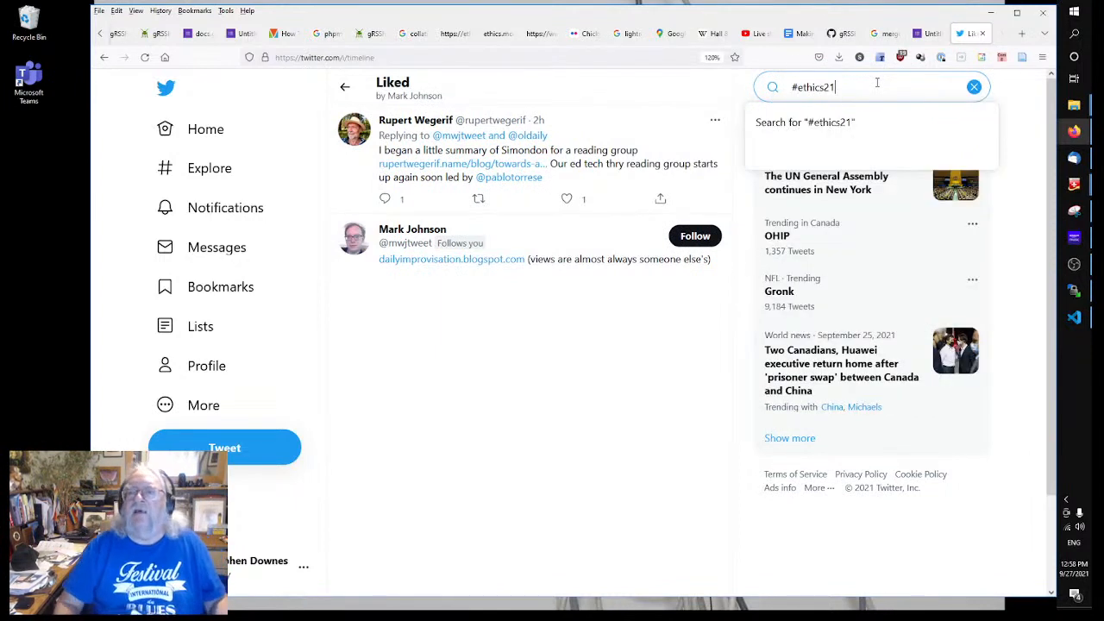
key("Return")
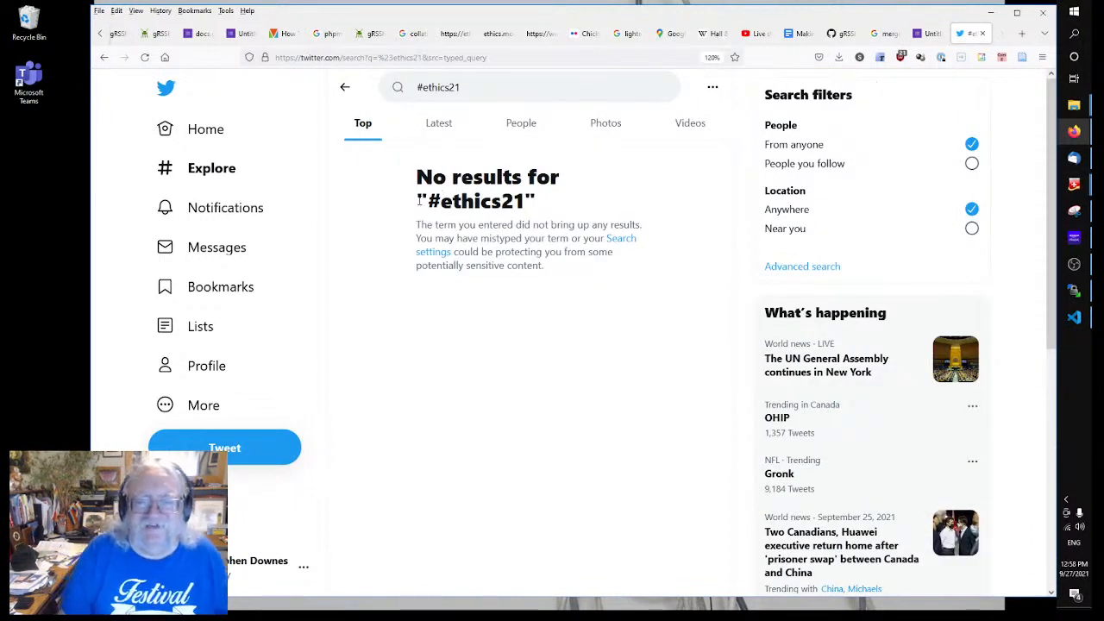
left_click_drag(429, 201, 530, 200)
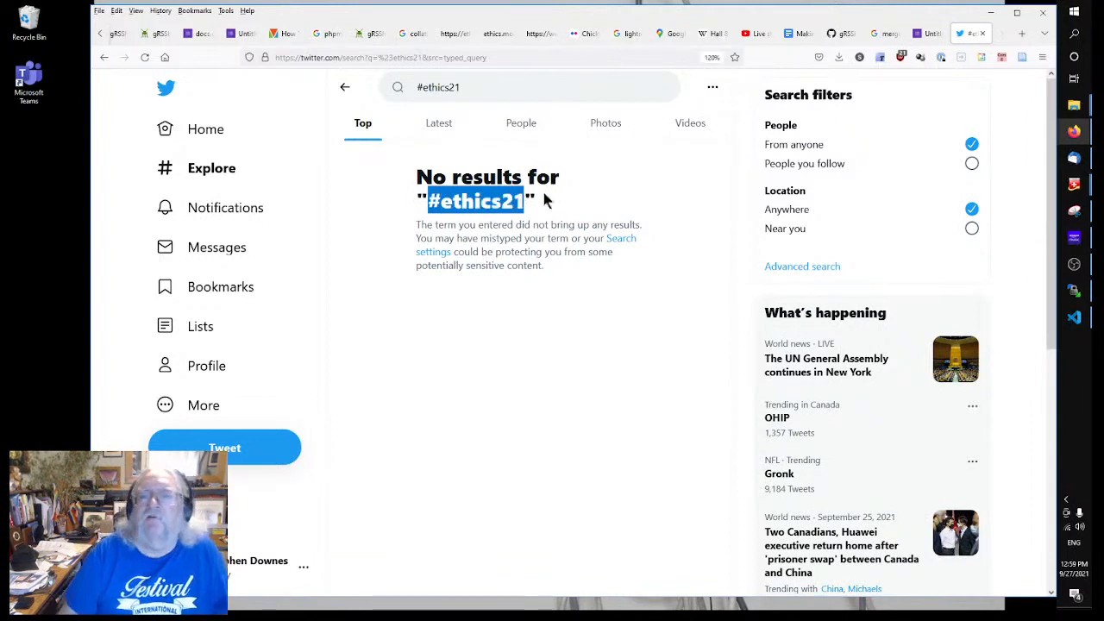
Step: Type 'Course Tag' in the form description, then erase it so the URL line stays last
left_click(375, 35)
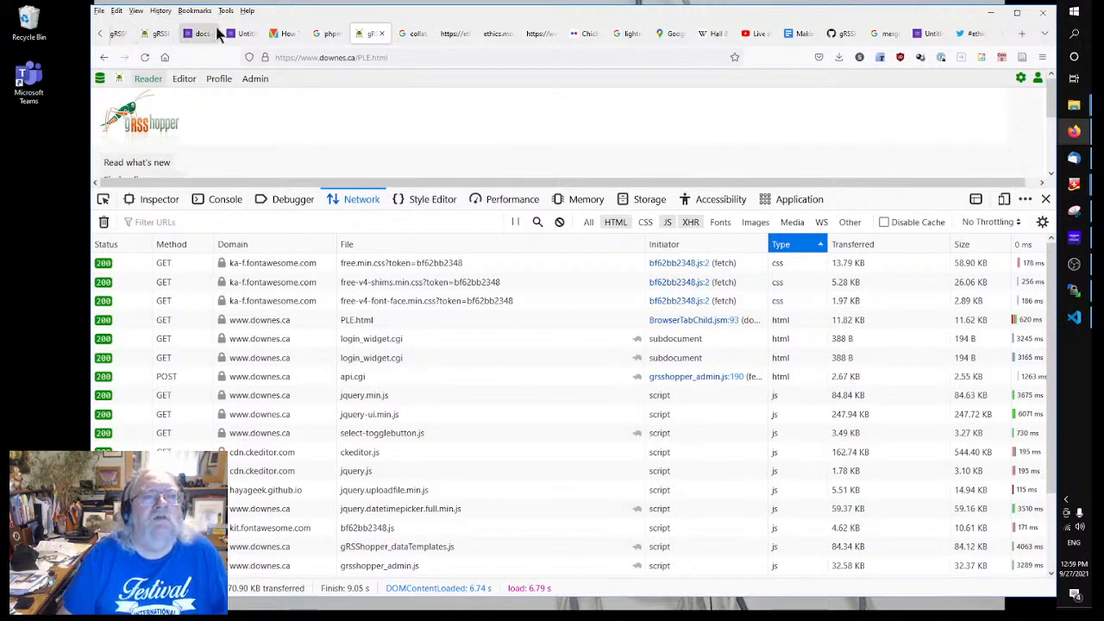
left_click(251, 37)
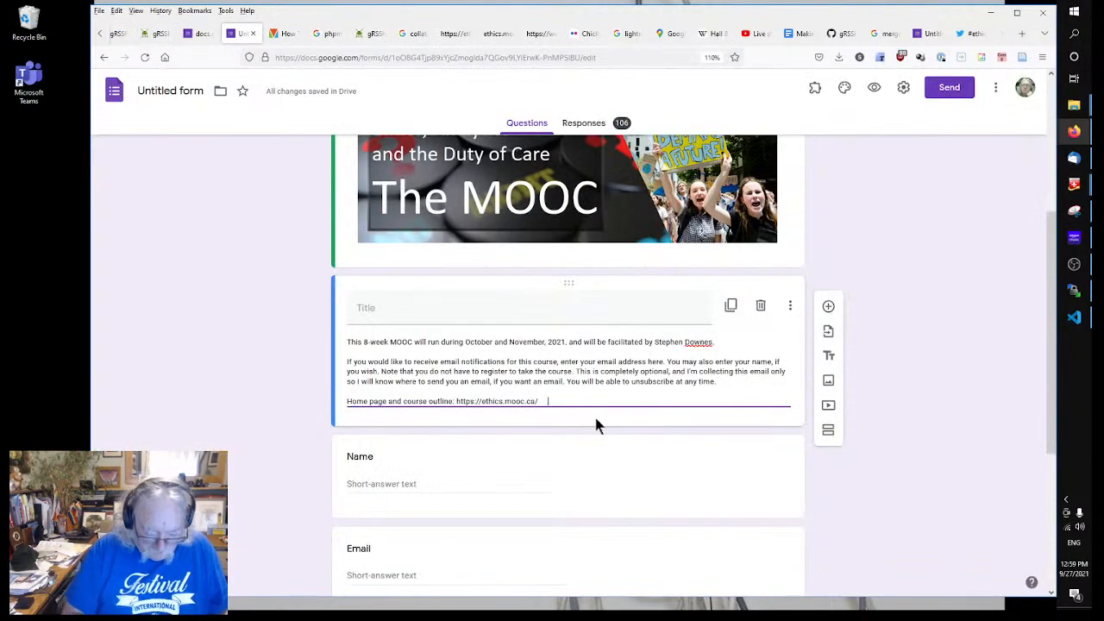
type("Course ")
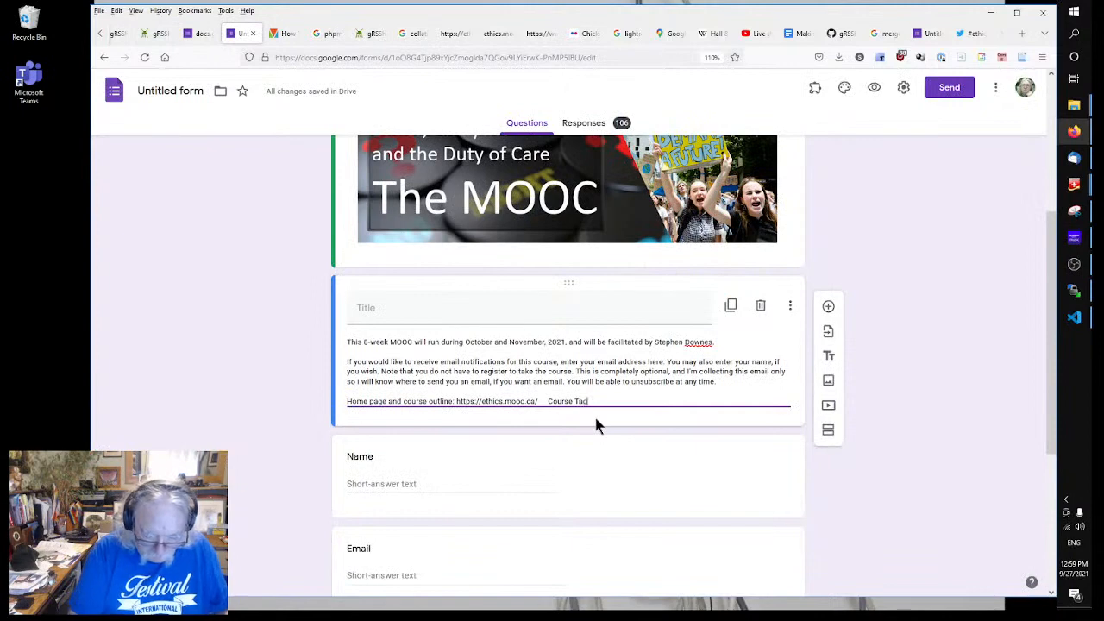
type("Tag")
key("BackSpace")
key("BackSpace")
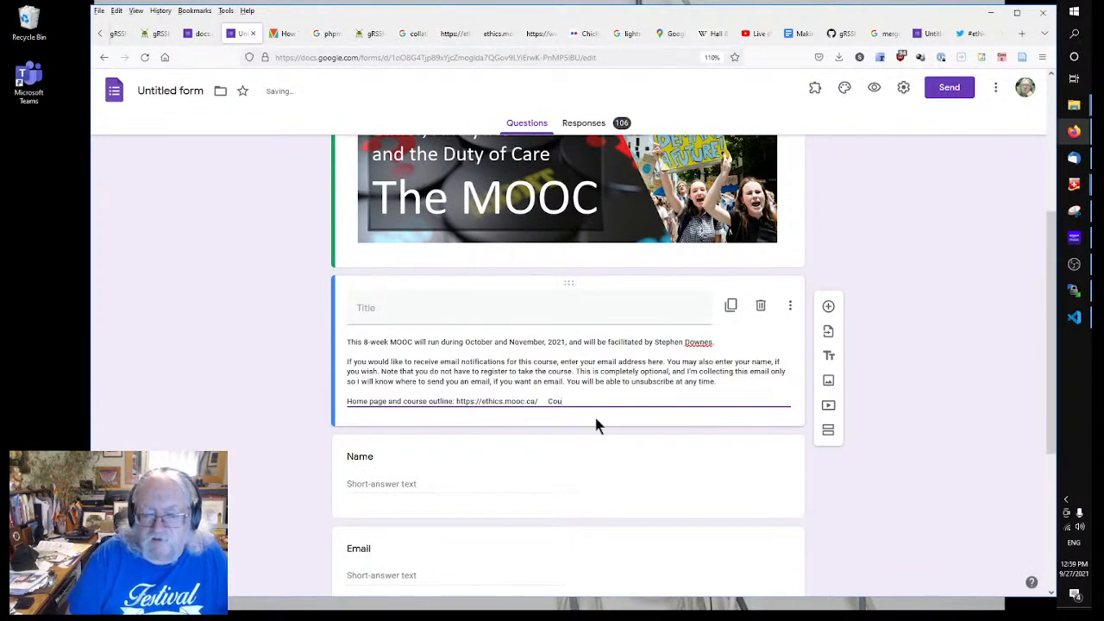
key("BackSpace")
key("BackSpace")
key("BackSpace")
key("BackSpace")
key("BackSpace")
key("BackSpace")
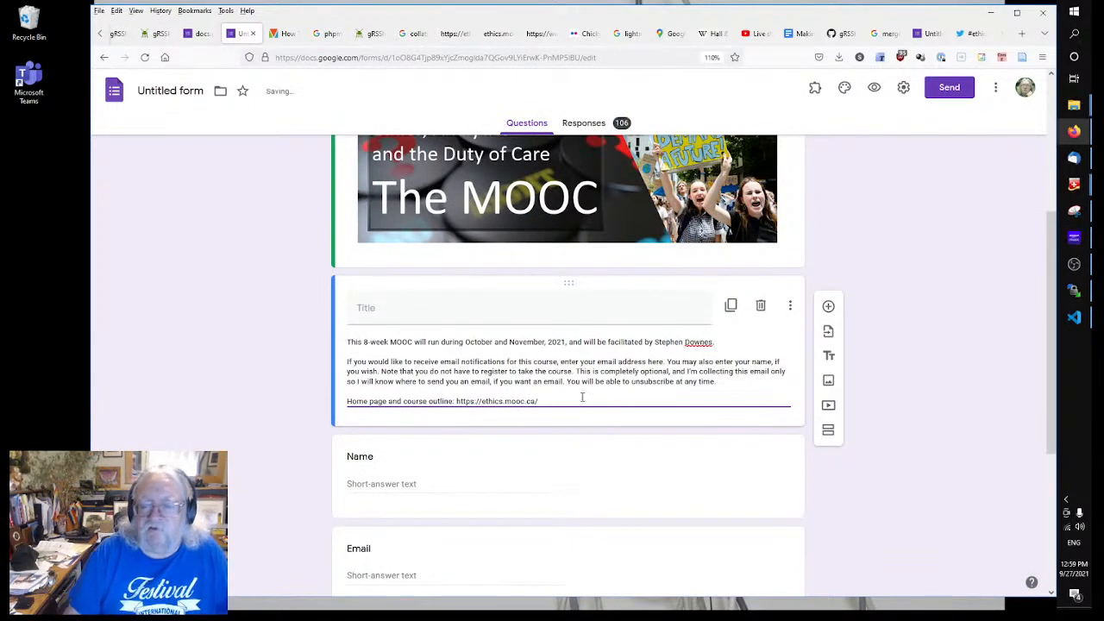
left_click(921, 329)
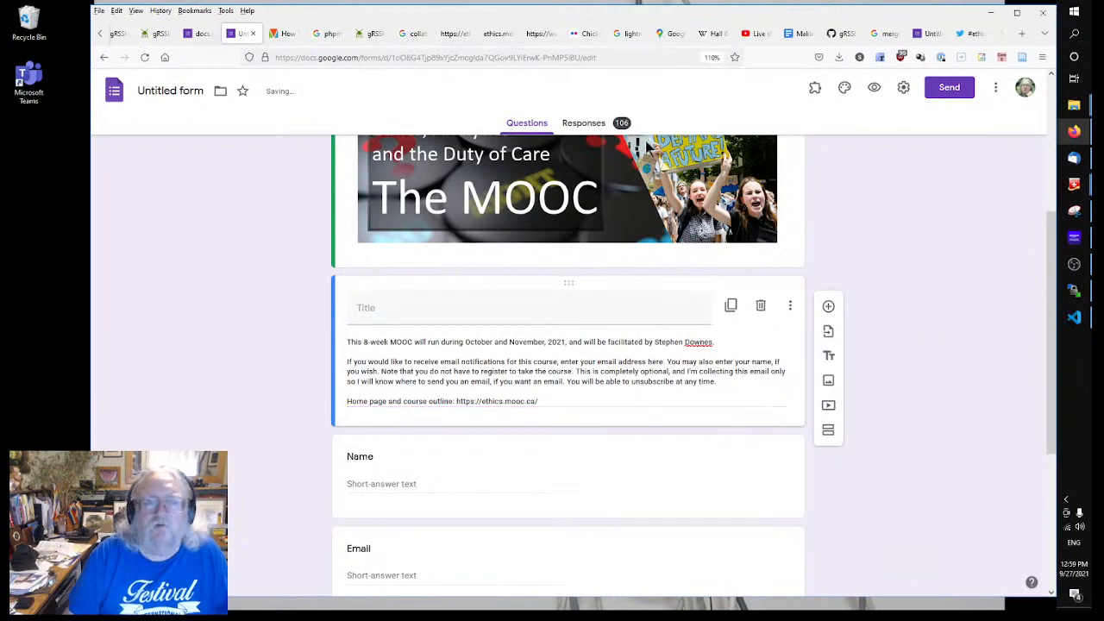
Step: Add a 'Course Tag: #ethics21' line below the sign-up link on the Course Home Page
left_click(162, 34)
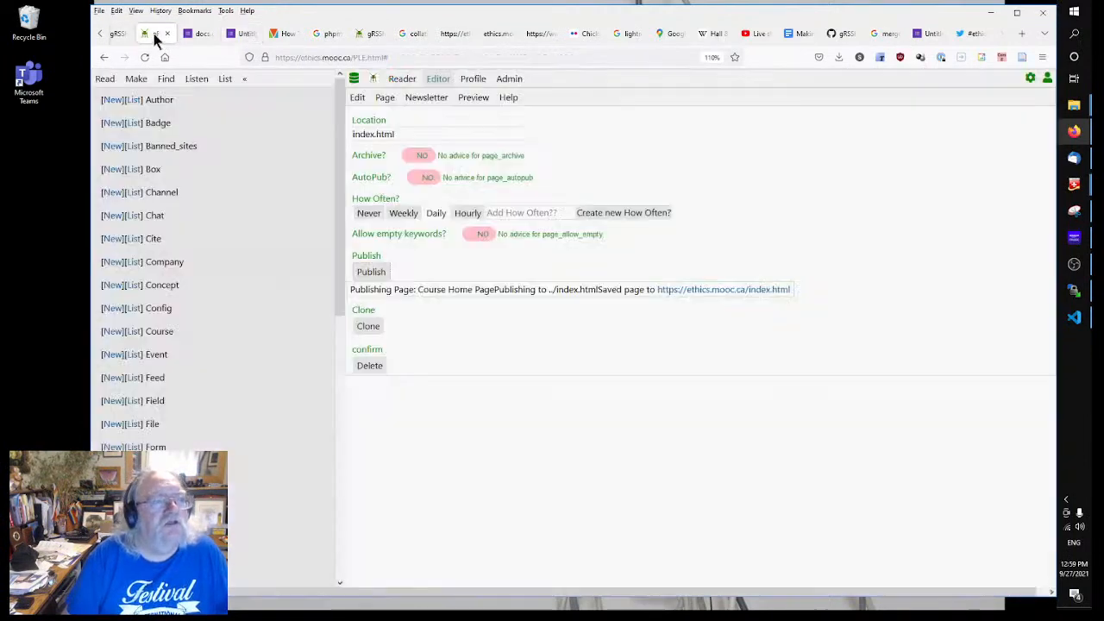
left_click(357, 97)
scroll(503, 416, "down", 3)
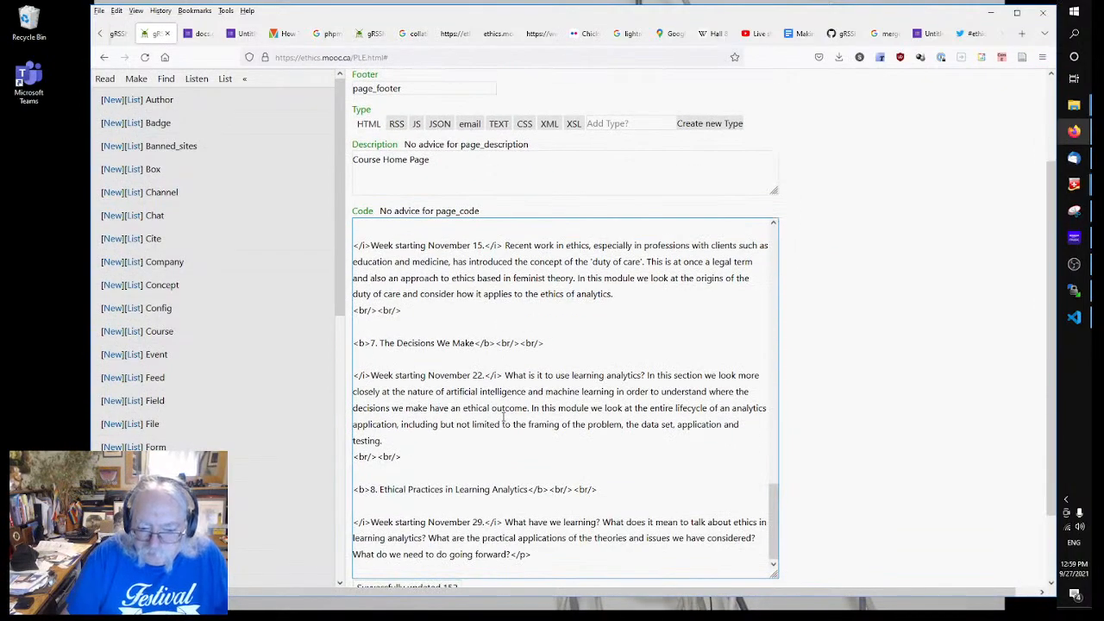
scroll(535, 423, "up", 15)
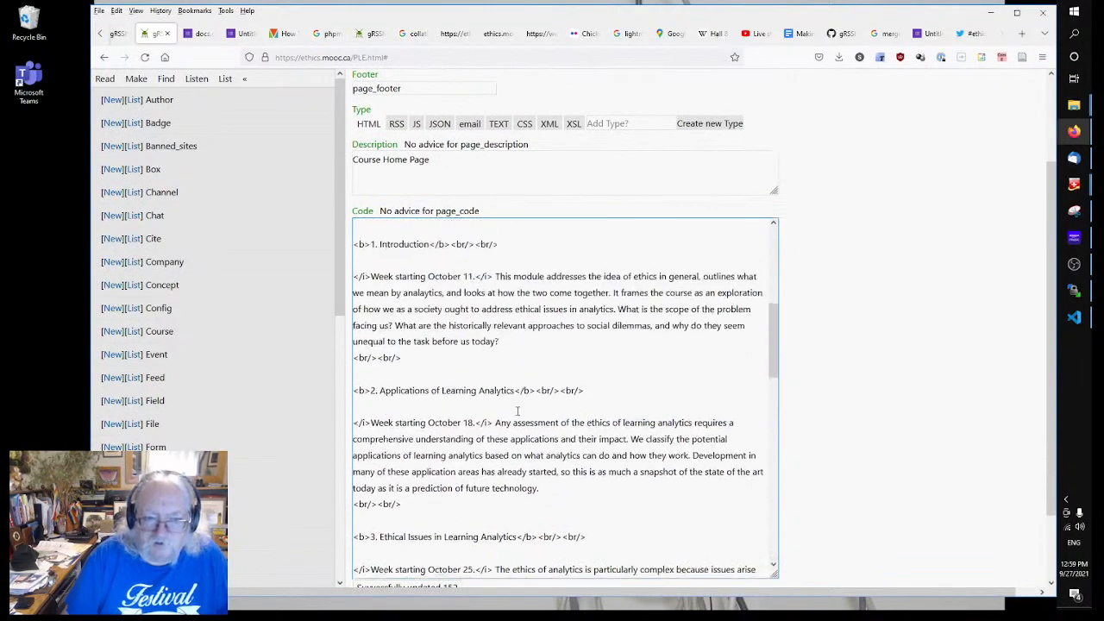
scroll(517, 411, "up", 1)
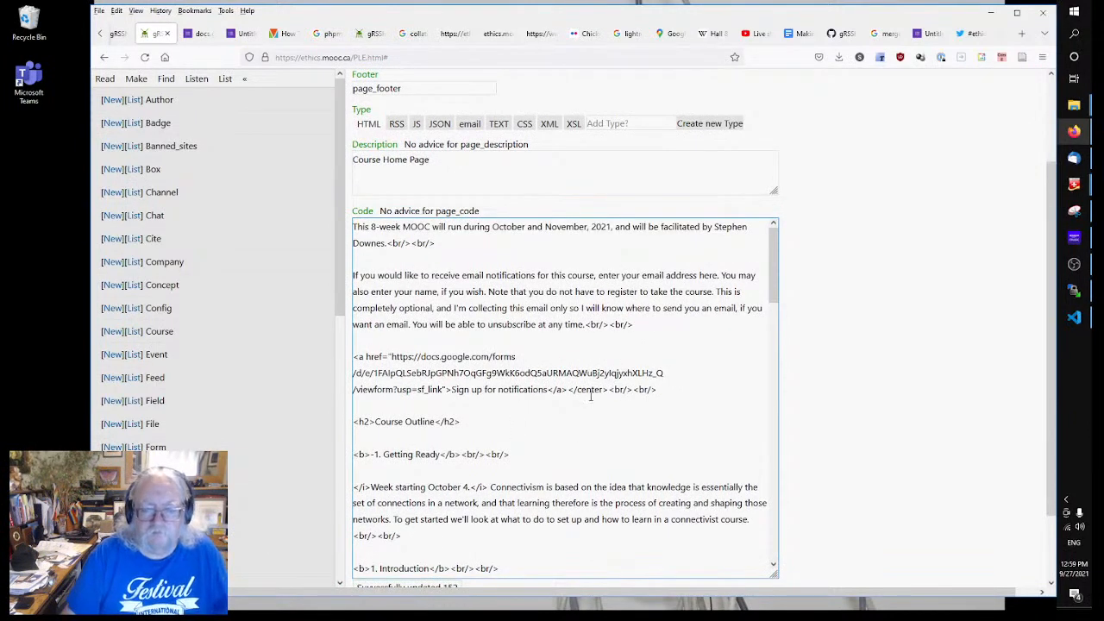
left_click(676, 392)
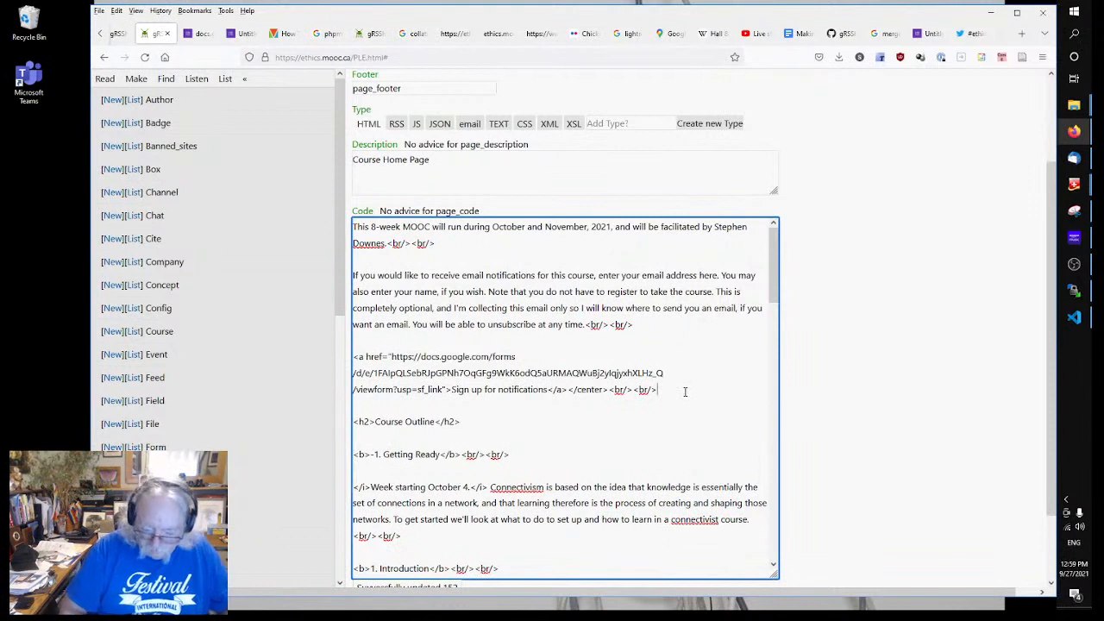
key("Return")
key("Return")
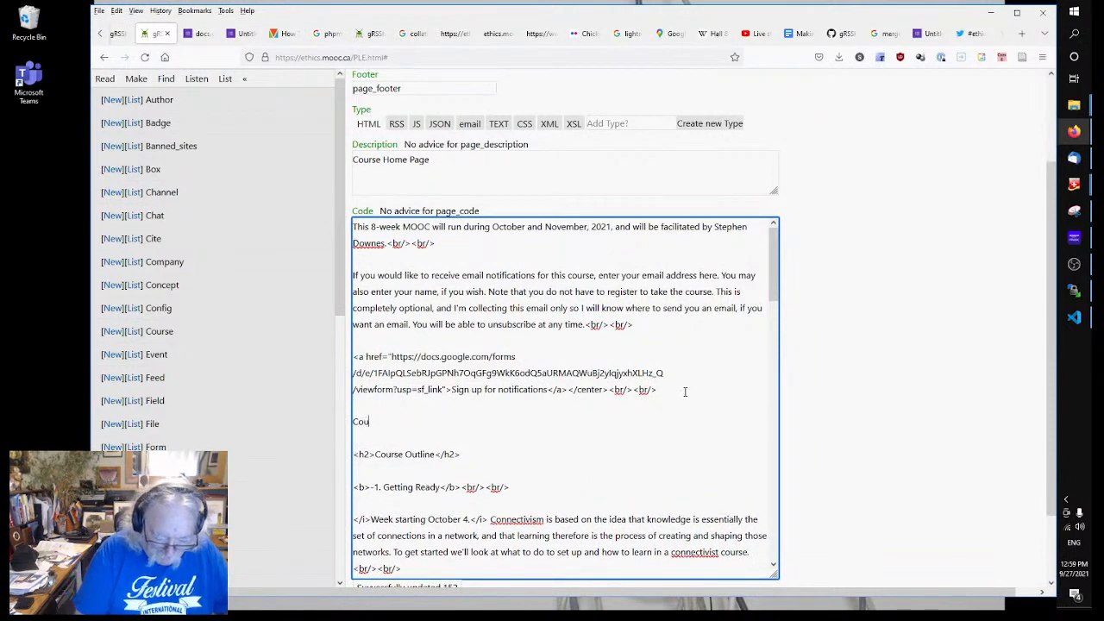
type("Course Tag")
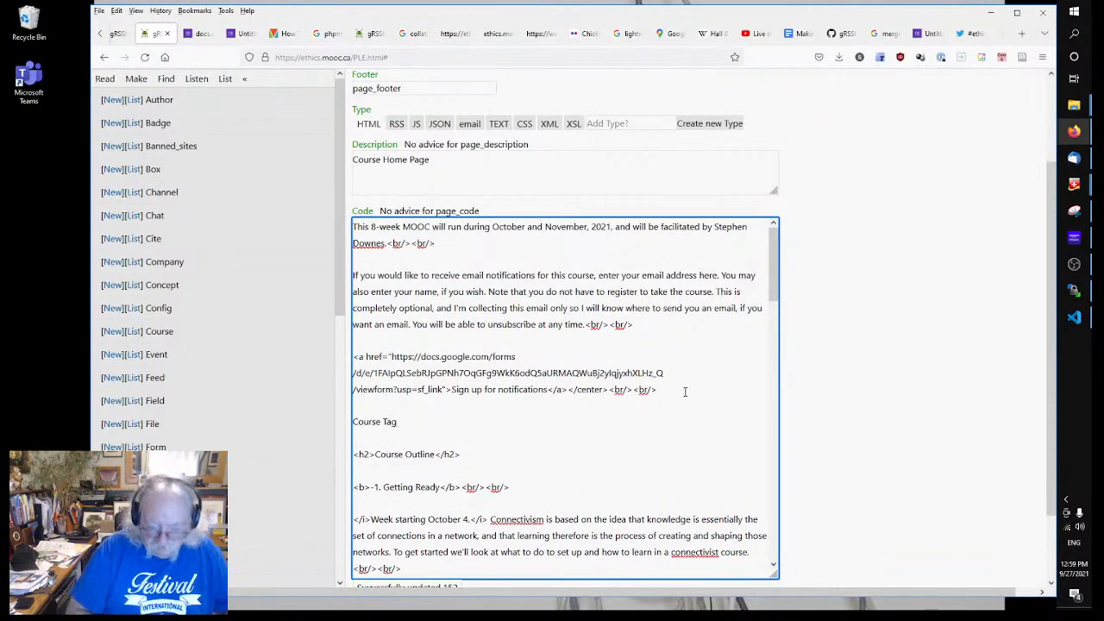
type(": #ethics21")
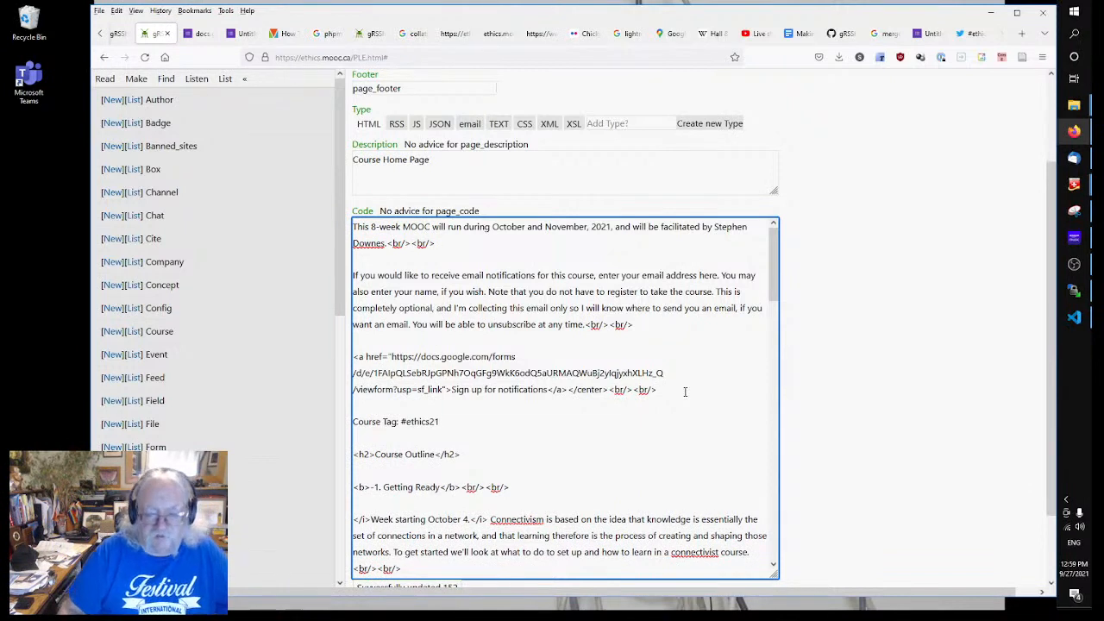
key("Return")
key("Return")
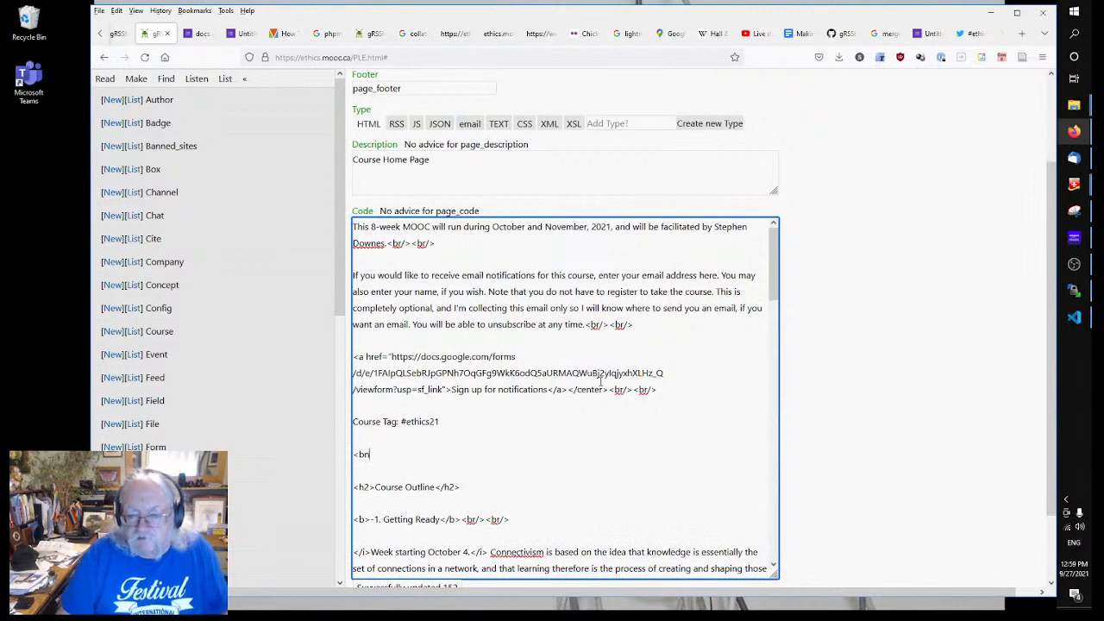
Step: Fix the line-break tags around the course tag line and copy the #ethics21 text
left_click_drag(609, 390, 667, 390)
key("ctrl+c")
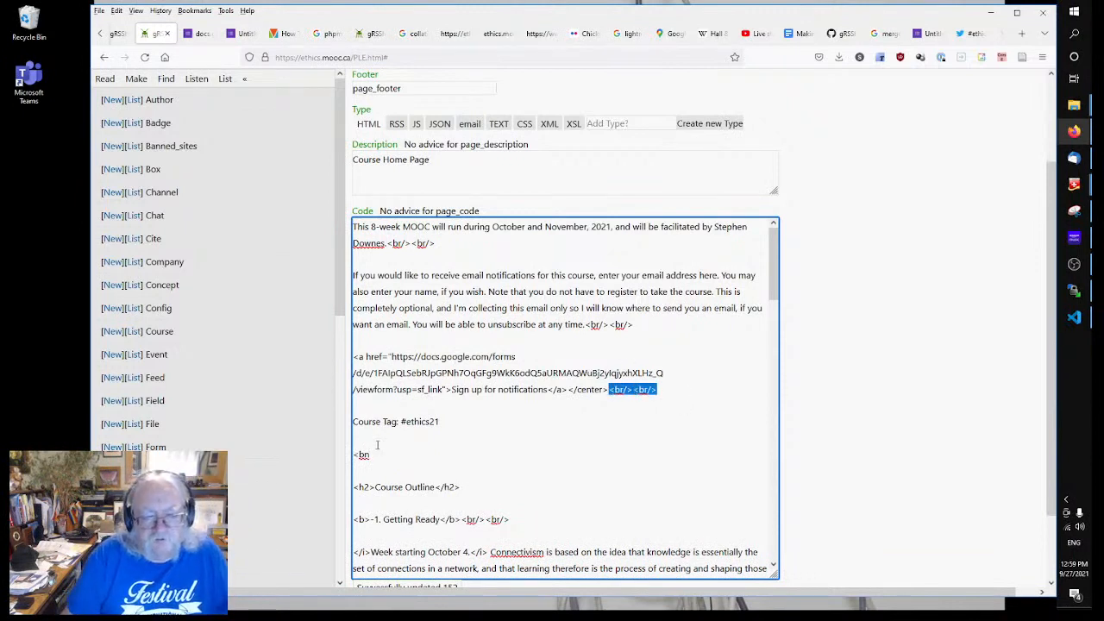
left_click_drag(377, 454, 339, 454)
key("ctrl+v")
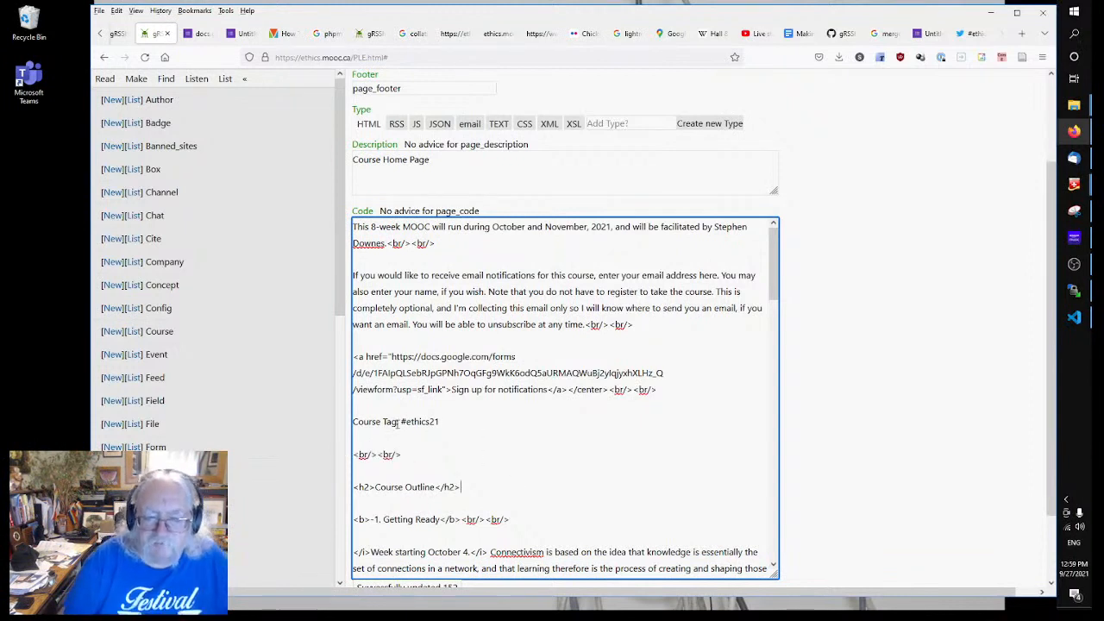
left_click_drag(401, 421, 439, 421)
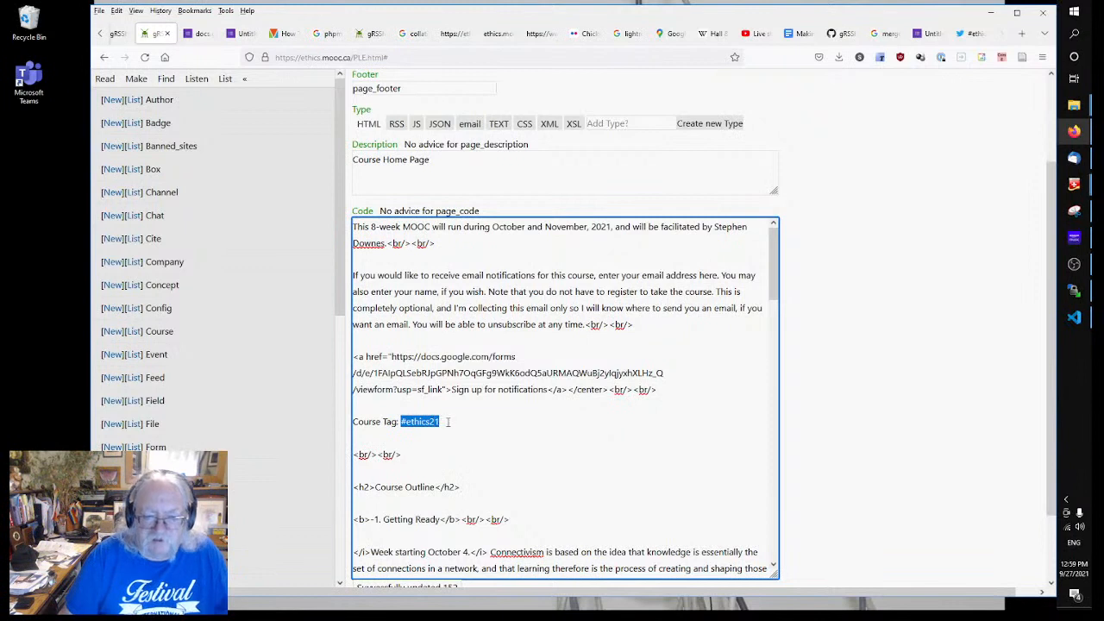
right_click(416, 423)
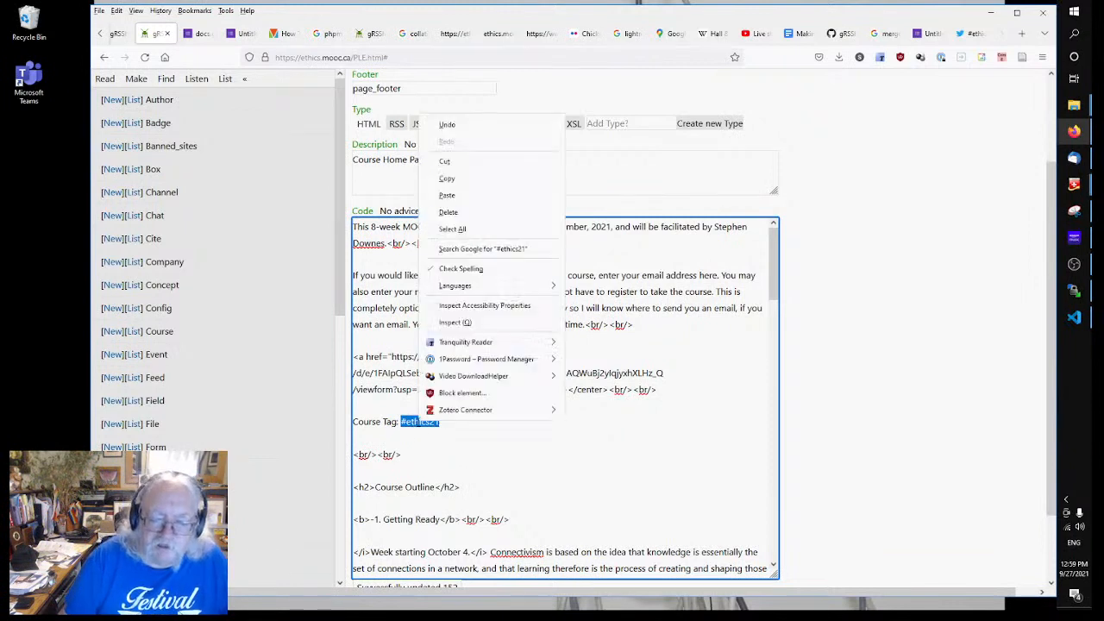
left_click(447, 178)
left_click(546, 480)
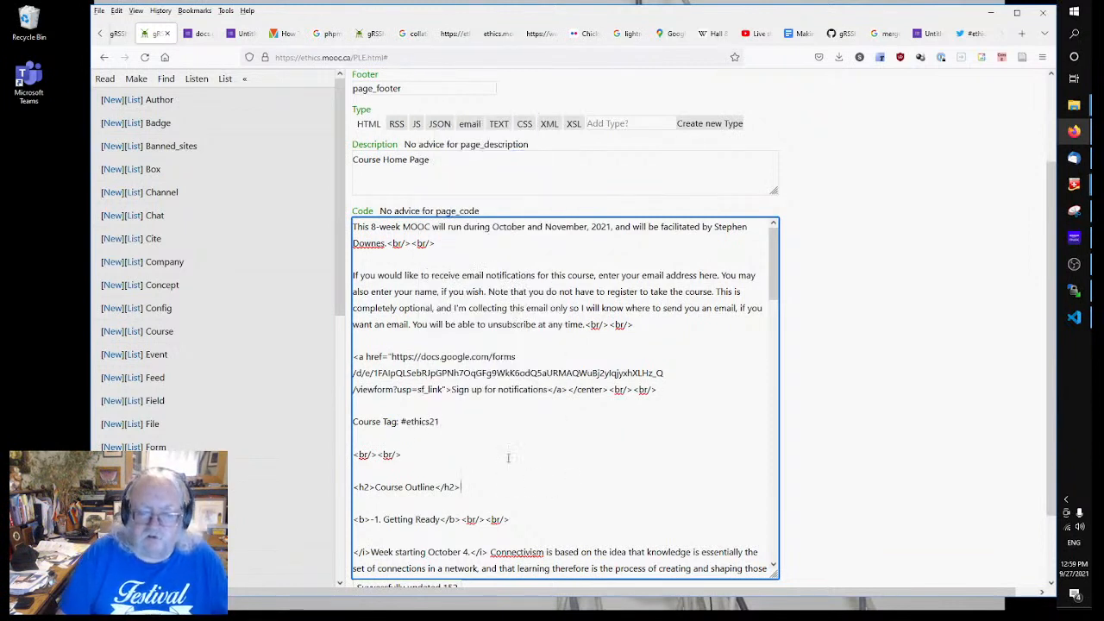
Step: Copy the #ethics21 Twitter search address and wrap the course tag in an <a href> link to it
left_click(966, 33)
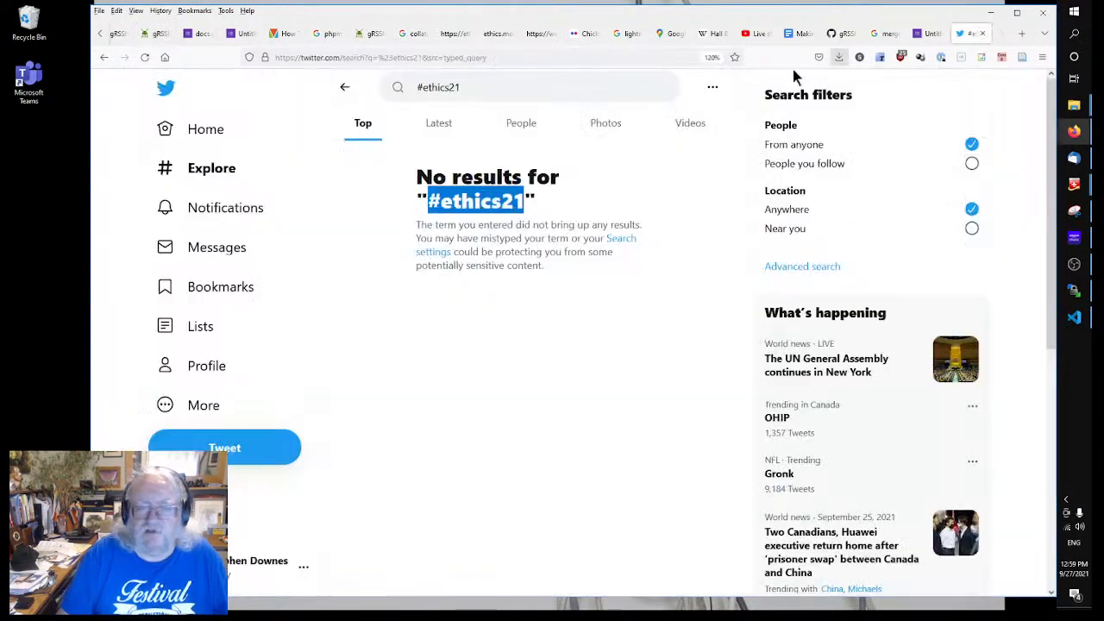
left_click(364, 58)
right_click(364, 58)
left_click(399, 126)
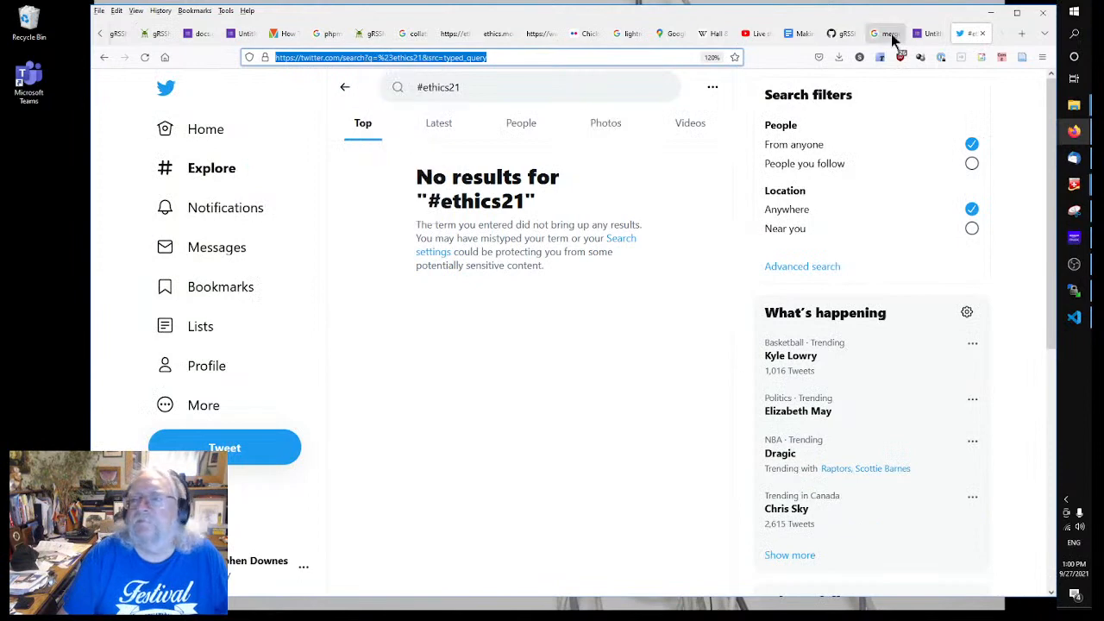
left_click(367, 33)
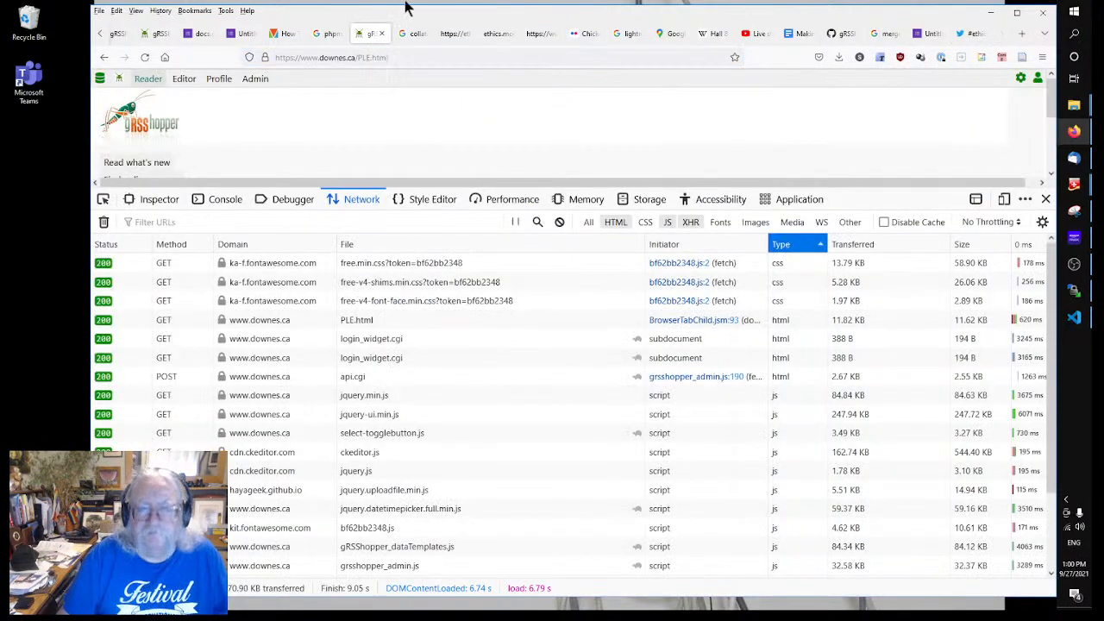
left_click(152, 36)
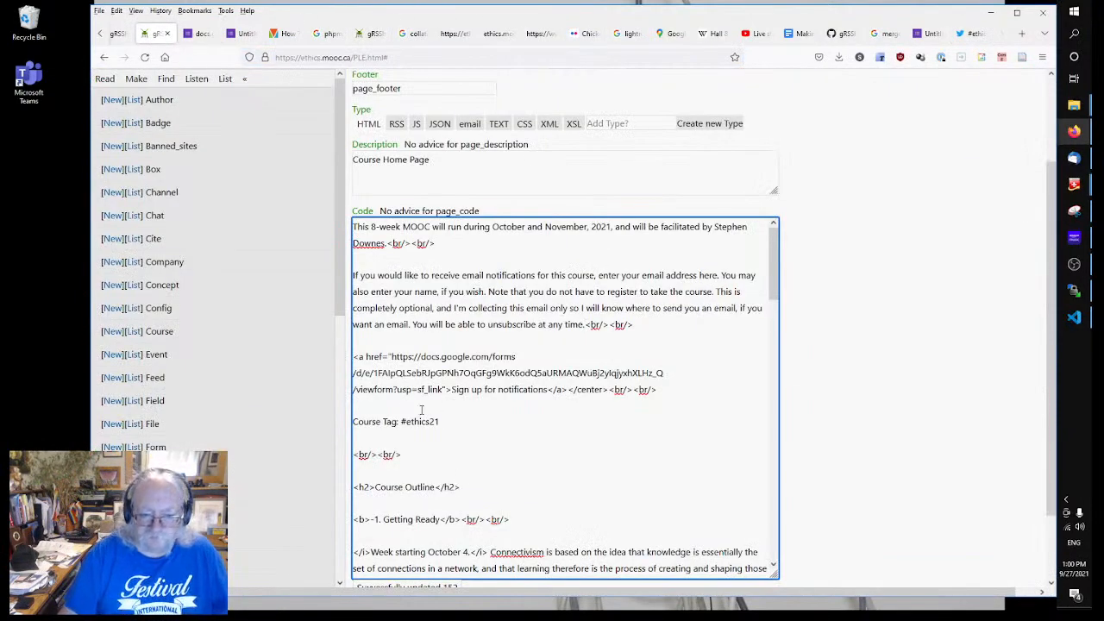
type("<a href=\"")
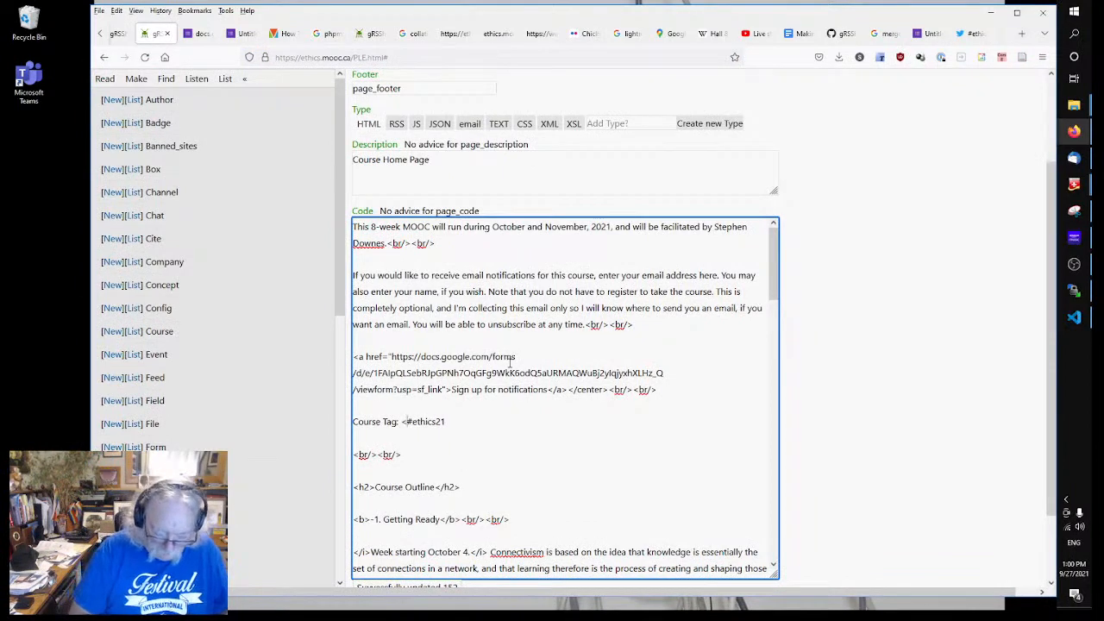
key("ctrl+v")
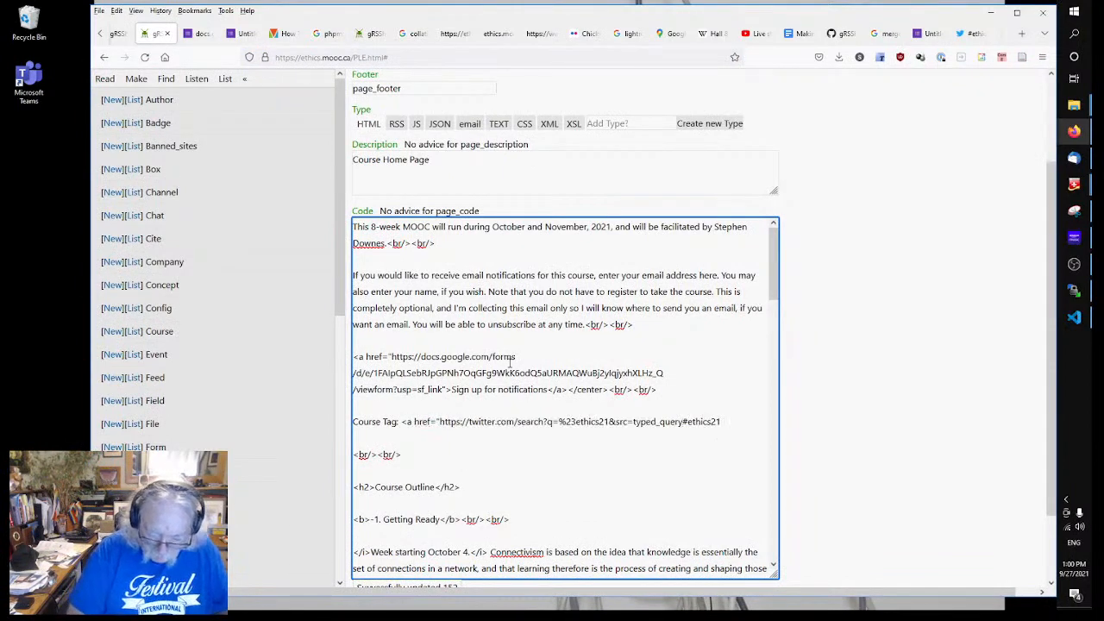
type("\">")
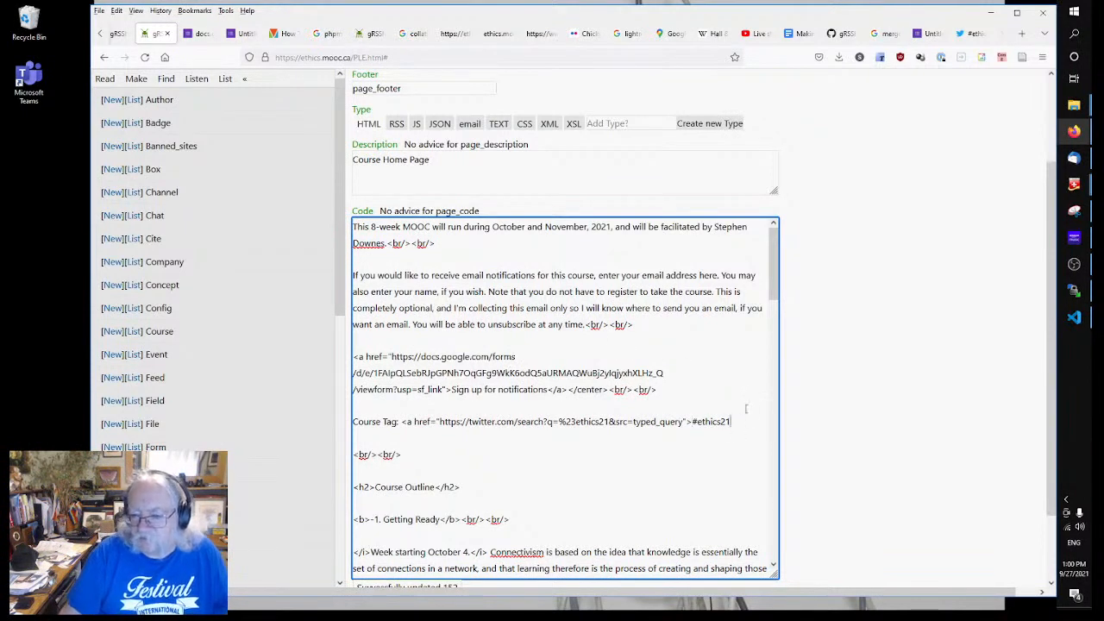
type("</a>")
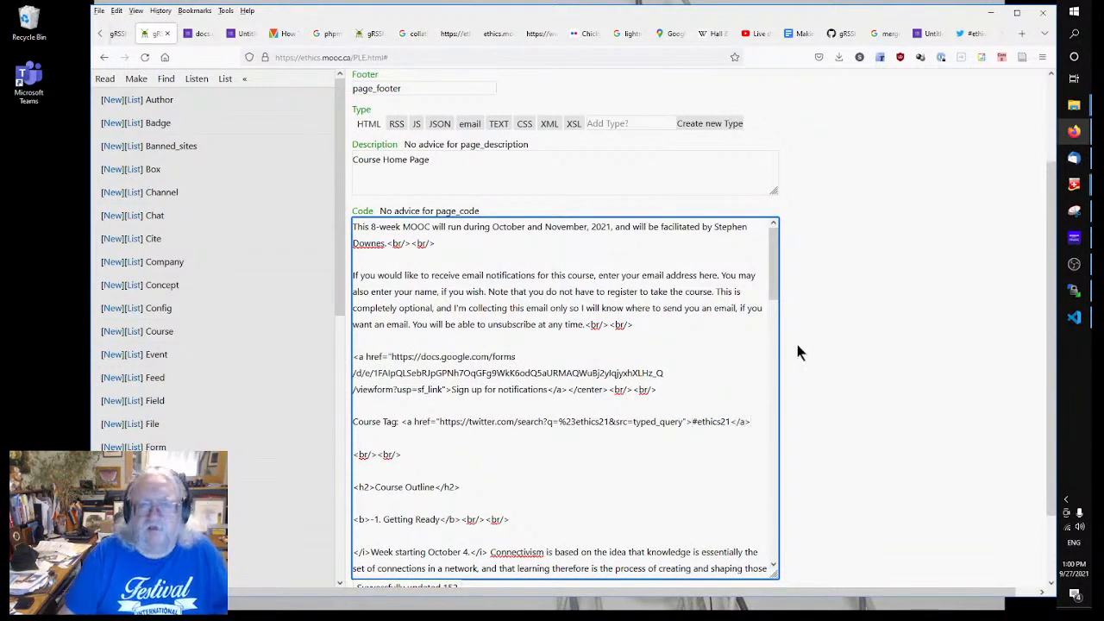
left_click(859, 316)
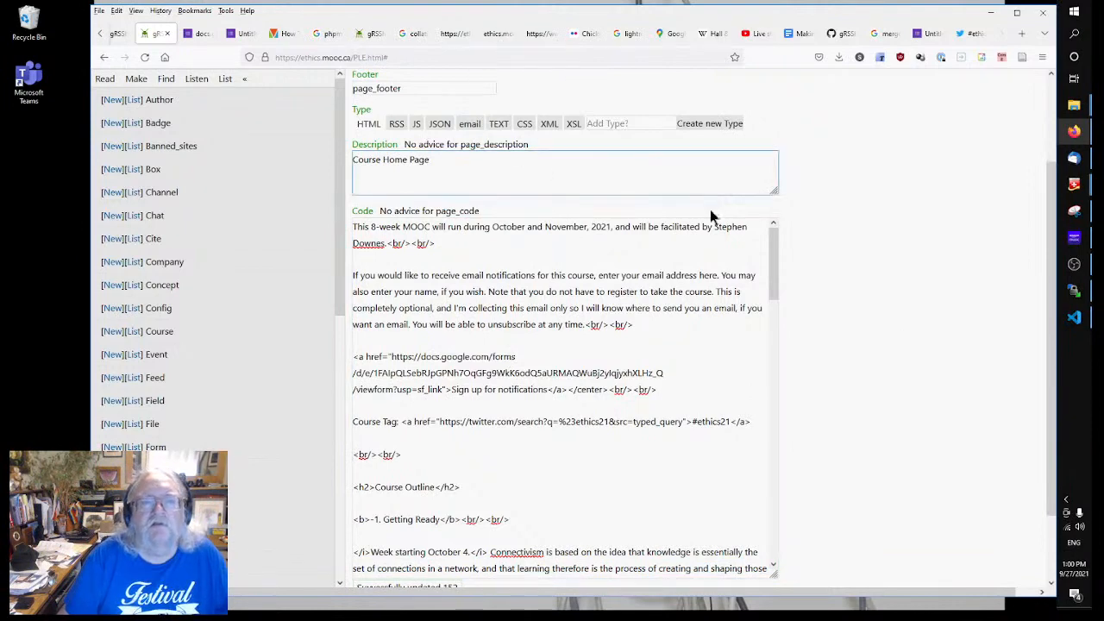
Step: Publish the Course Home Page to ethics.mooc.ca from the Page menu
scroll(879, 283, "up", 2)
left_click(481, 130)
left_click(384, 97)
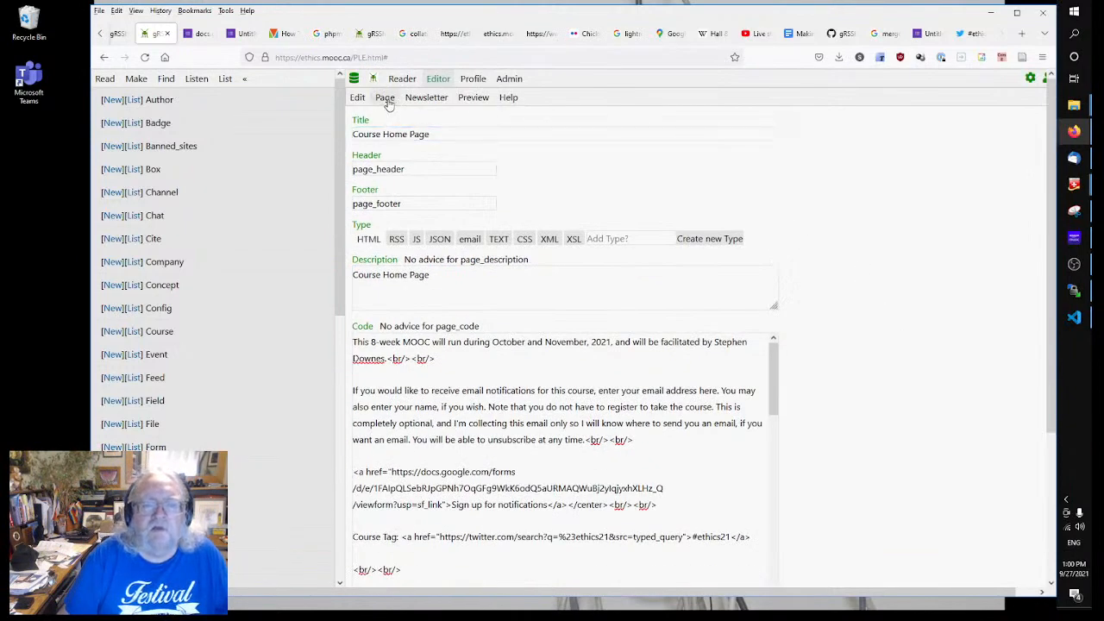
Step: Reload the live ethics.mooc.ca page, test the #ethics21 link, and go back to review the outline
left_click(197, 33)
left_click(103, 57)
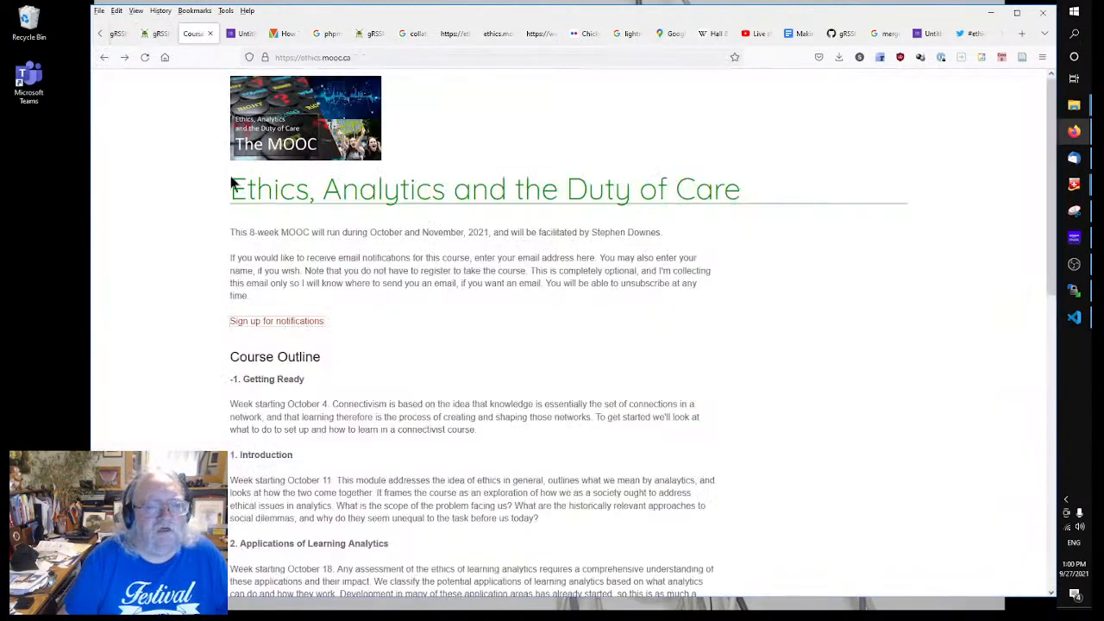
right_click(150, 200)
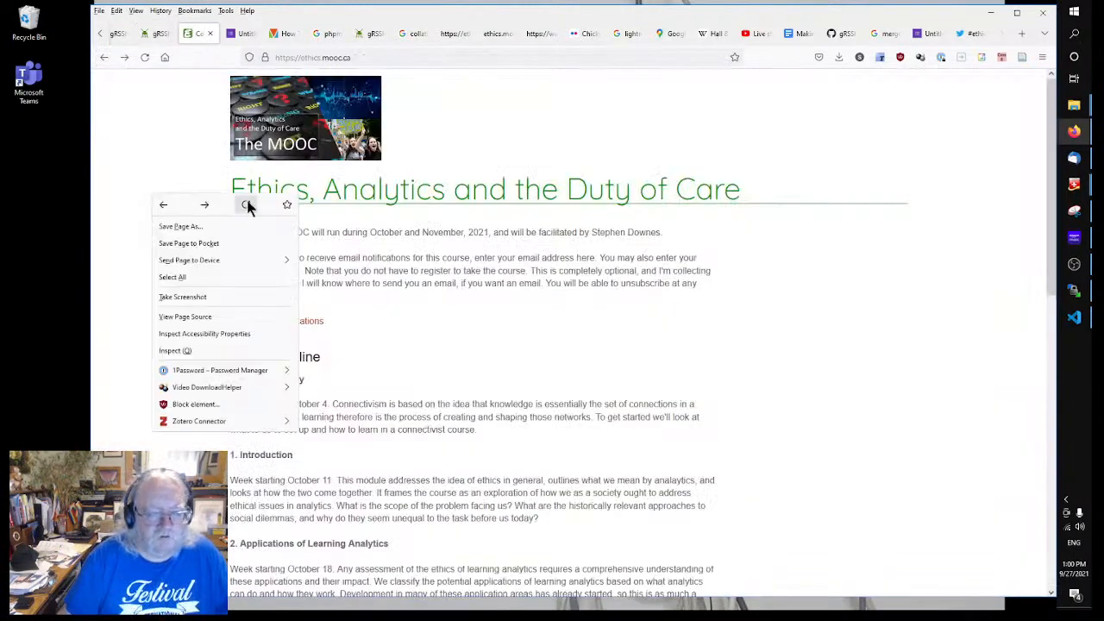
left_click(246, 205)
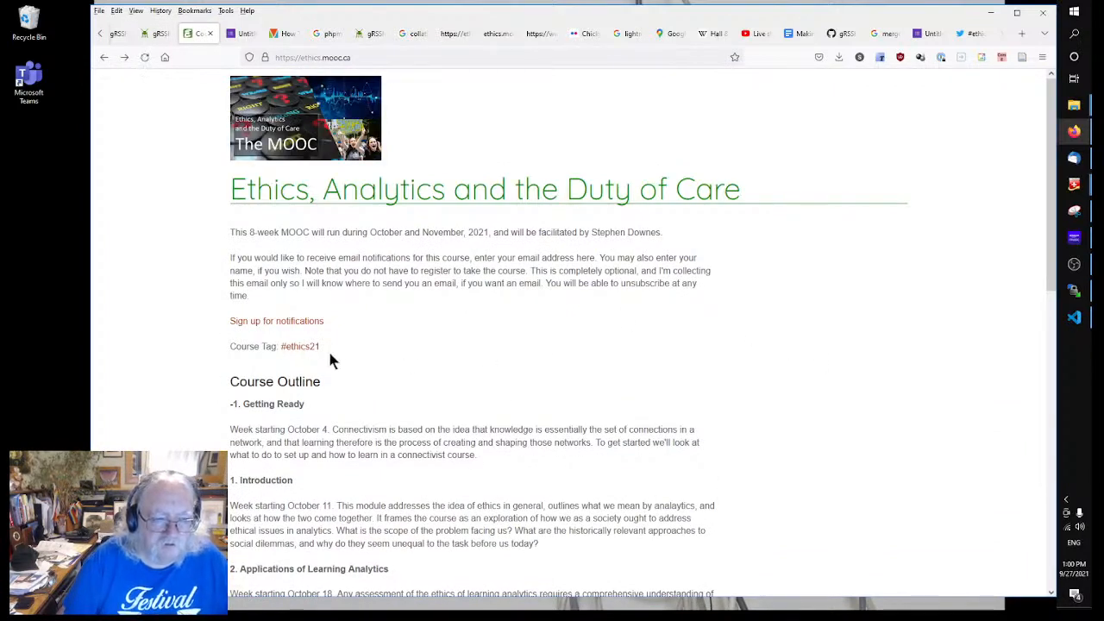
left_click(300, 348)
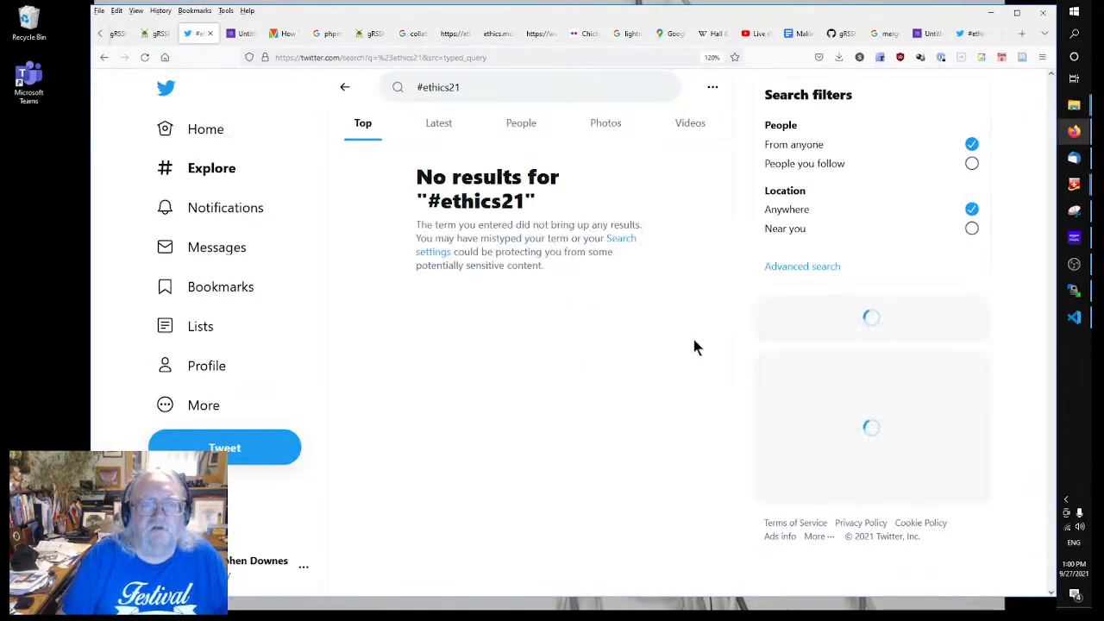
left_click(104, 57)
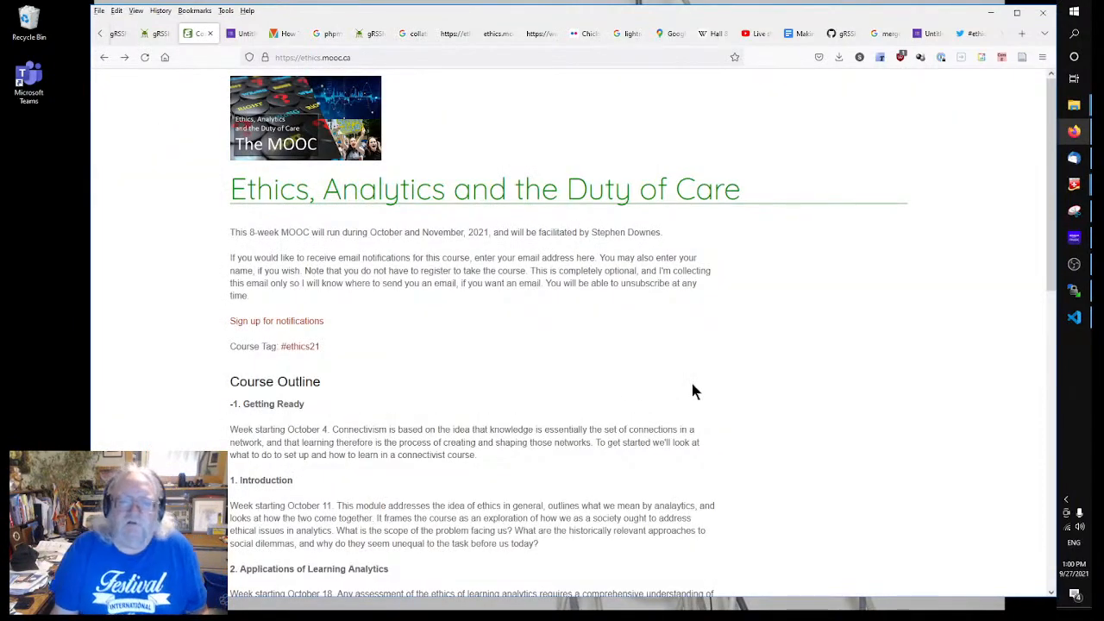
scroll(692, 390, "down", 10)
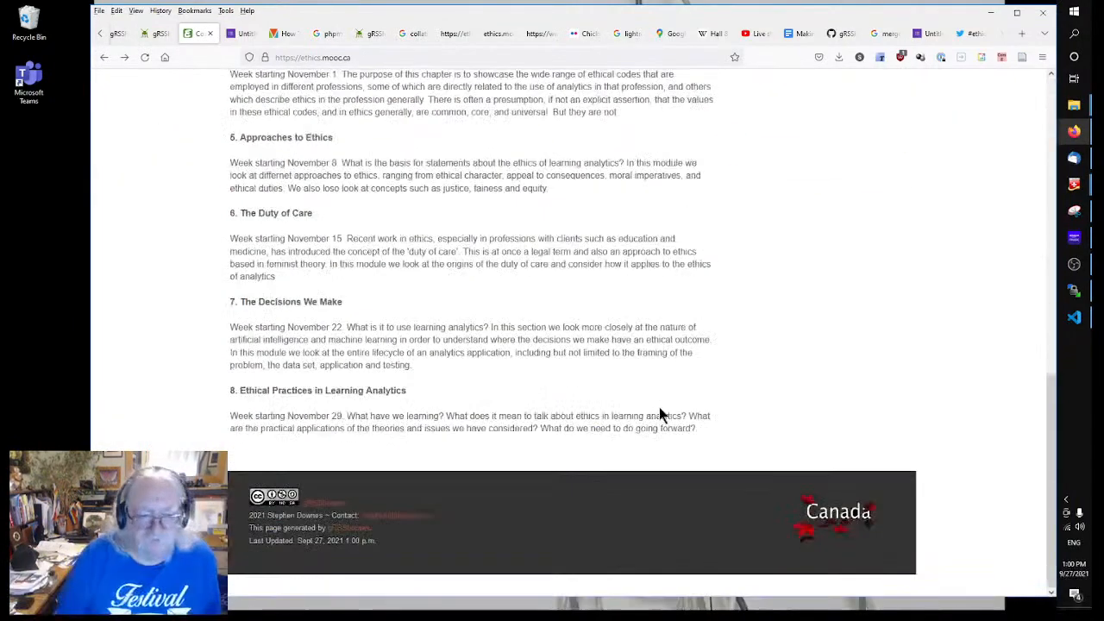
scroll(542, 410, "up", 8)
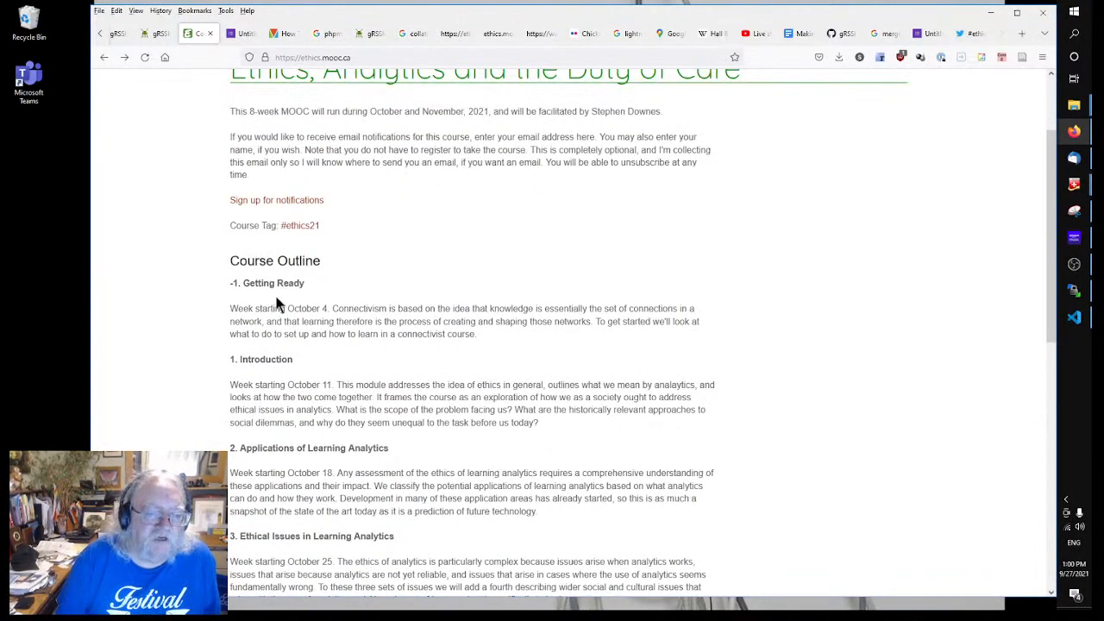
scroll(586, 365, "down", 7)
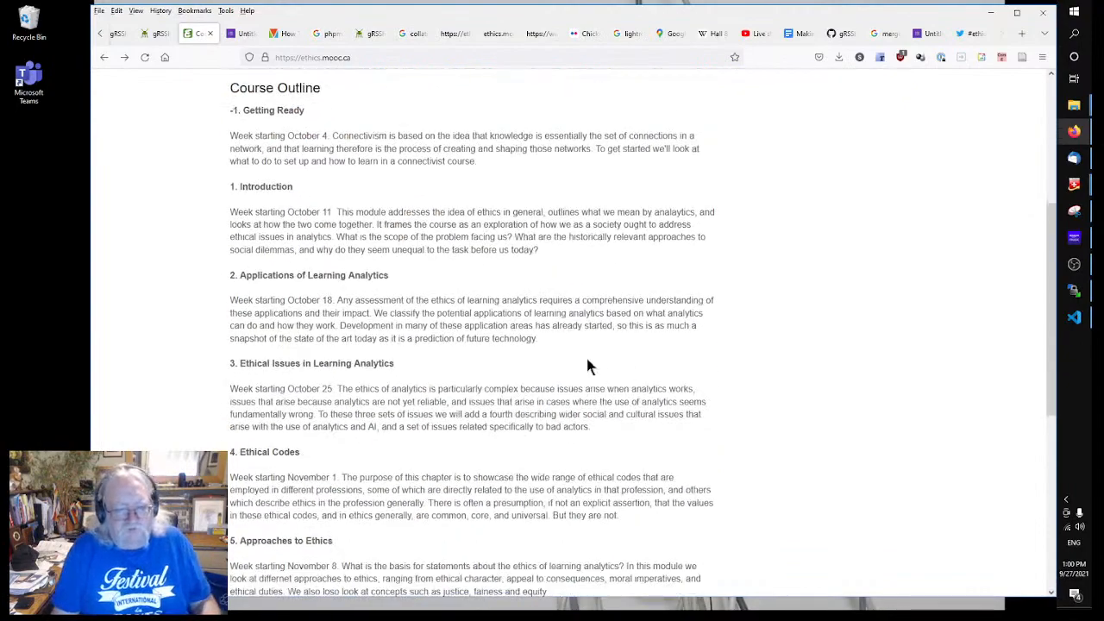
scroll(582, 366, "up", 1)
scroll(580, 366, "up", 6)
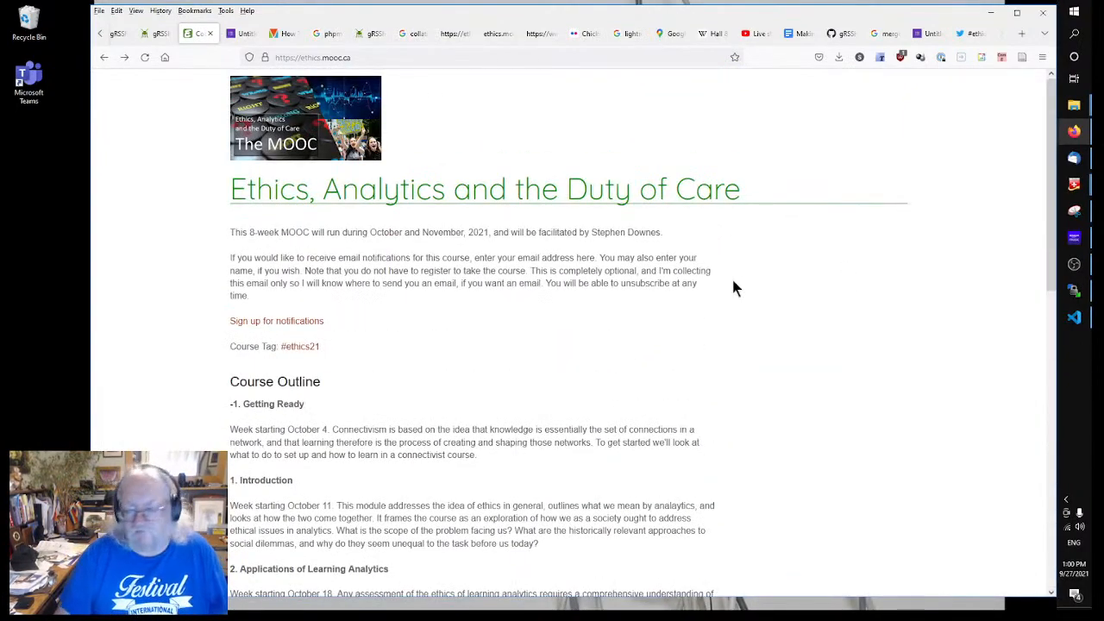
Step: Start a #ethics21 tweet headed 'Ethics, Analytics and the Duty of Care' and 'Course Outline now available'
left_click(969, 37)
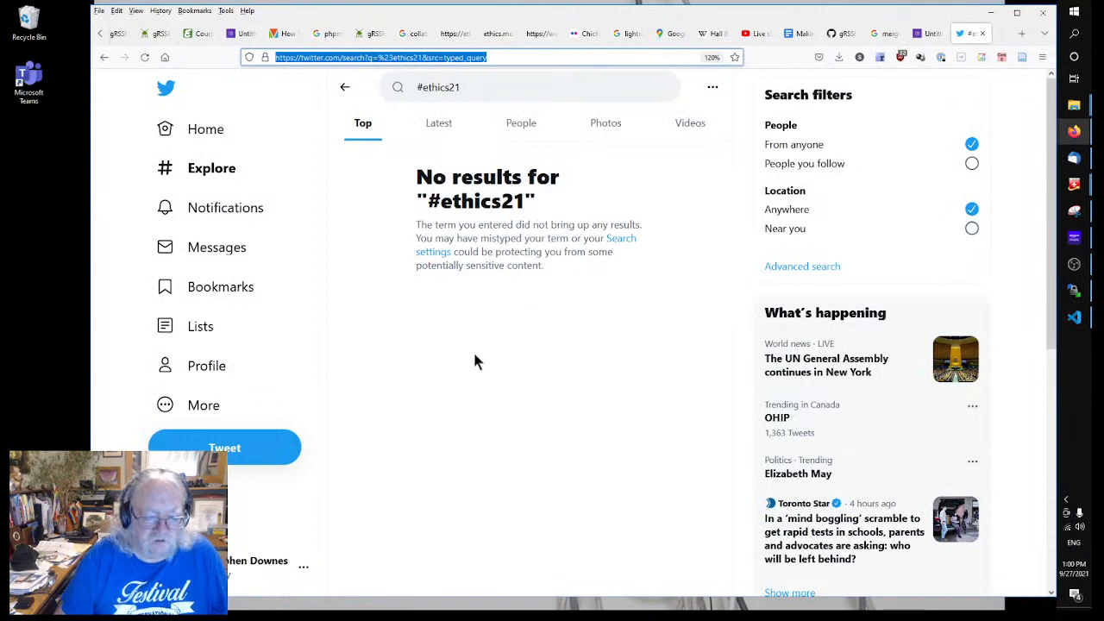
left_click(225, 450)
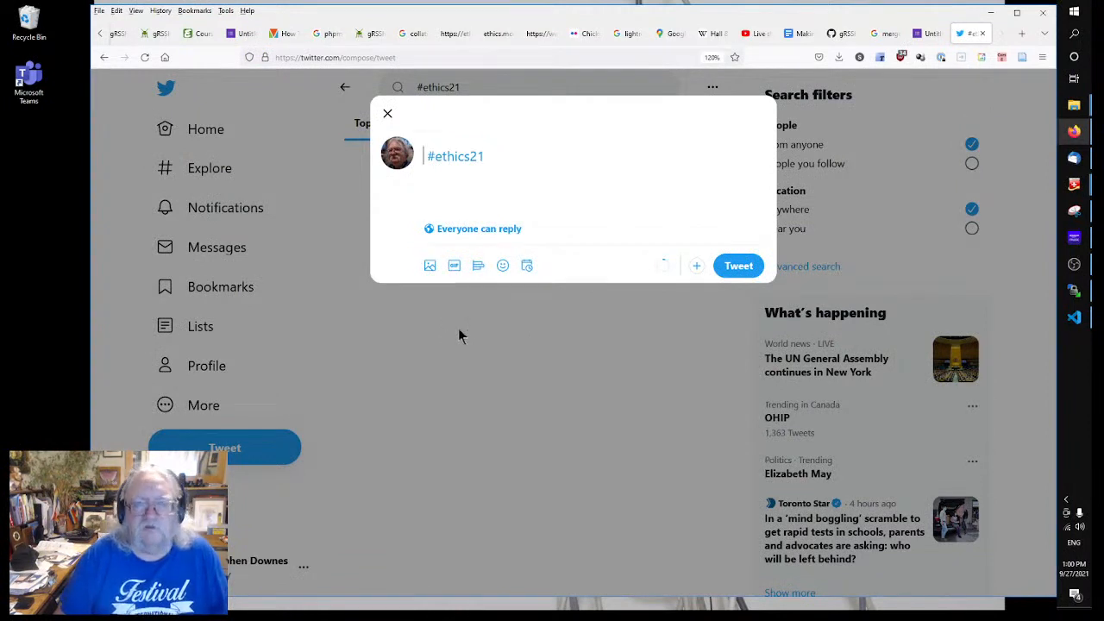
type("Cou ")
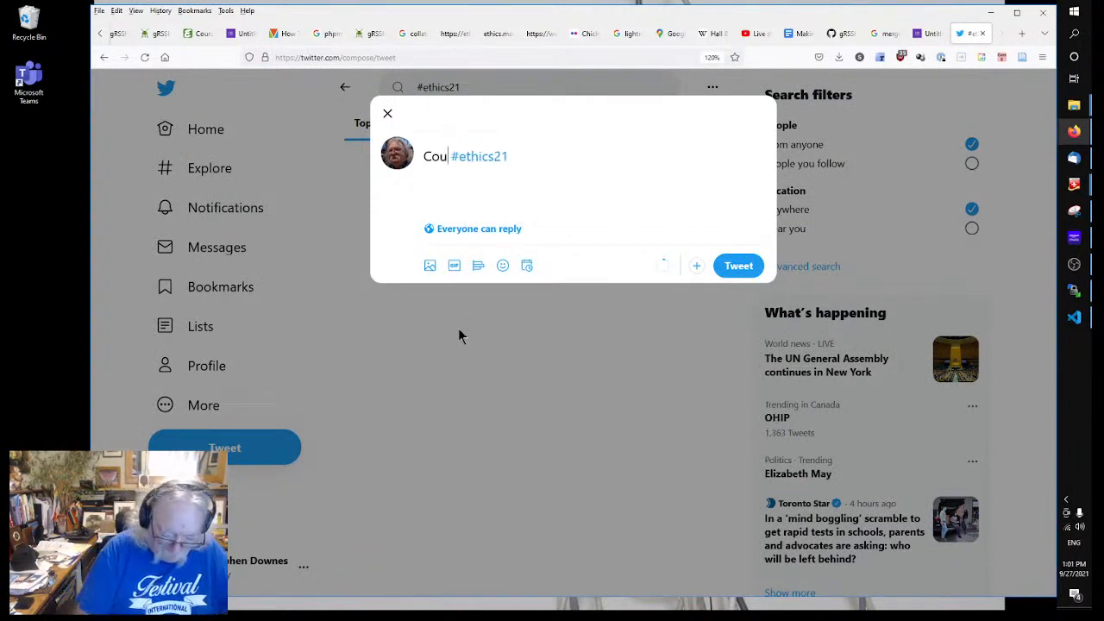
type("rse Ou")
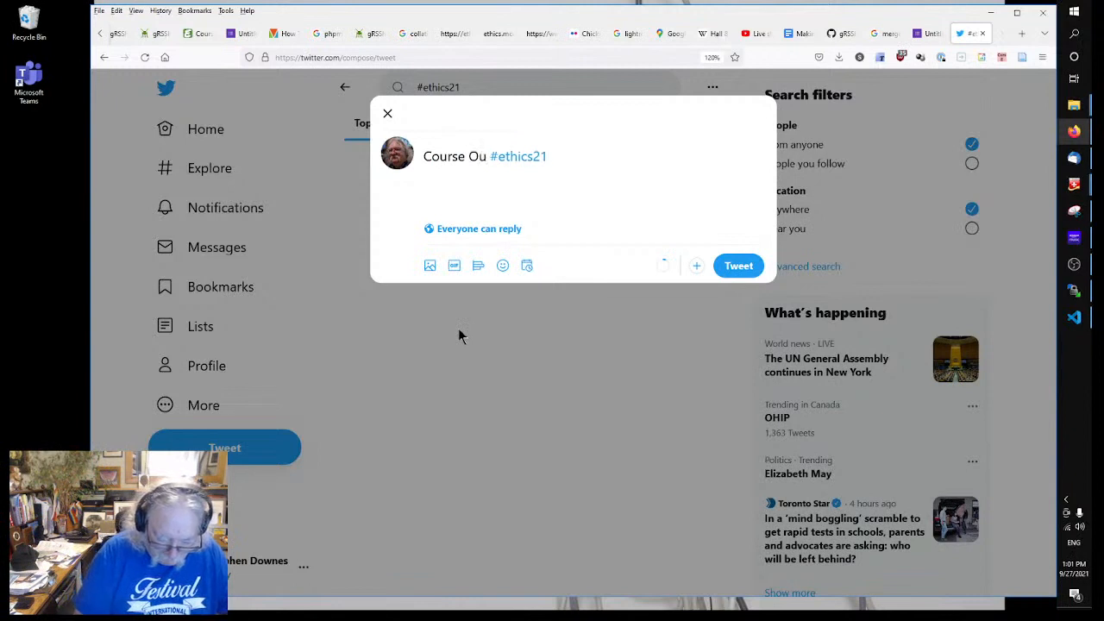
type("tline now av")
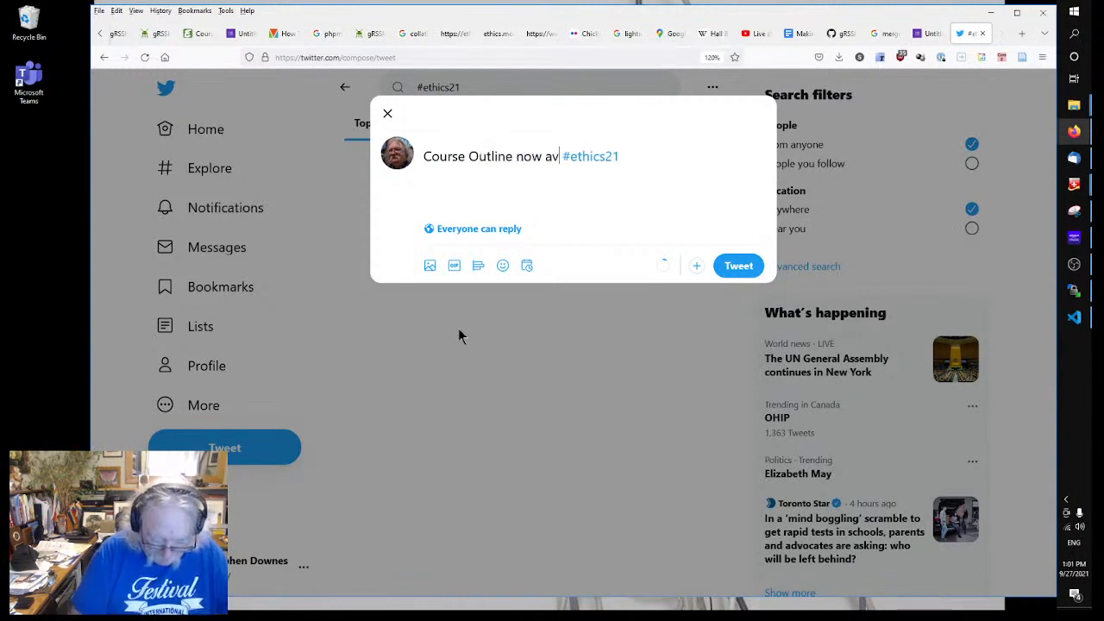
type("ailable")
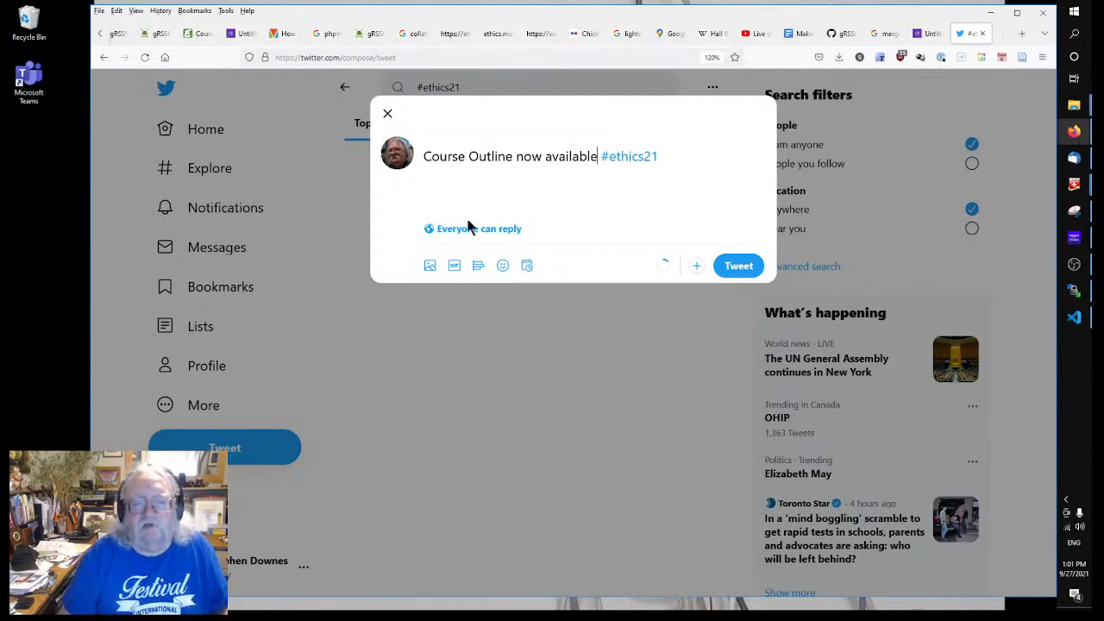
left_click(516, 158)
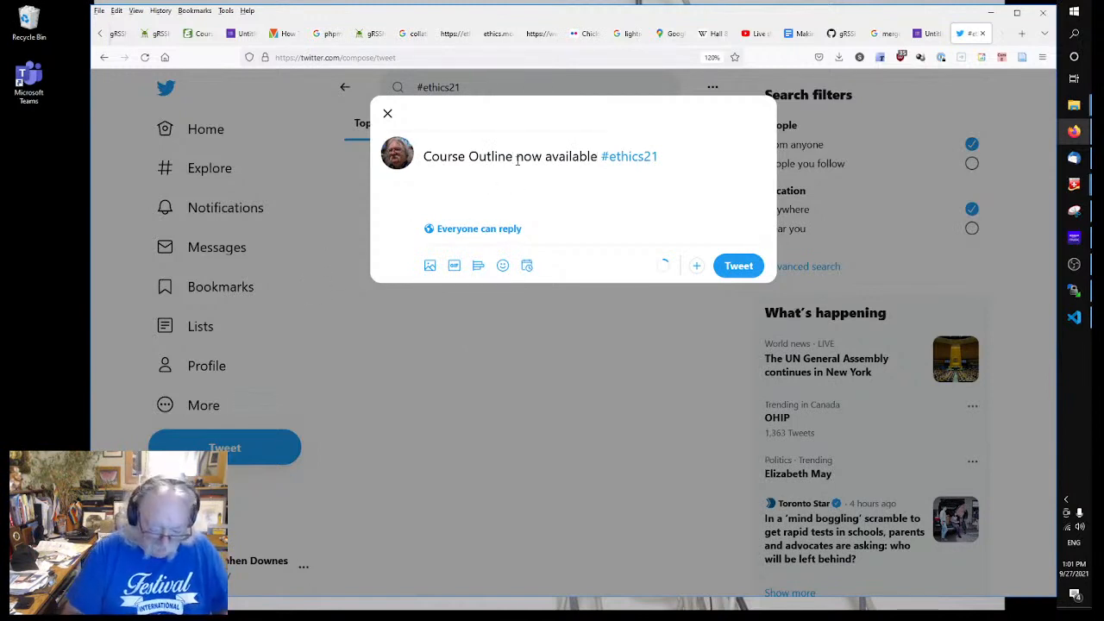
left_click(426, 159)
type("Ethic")
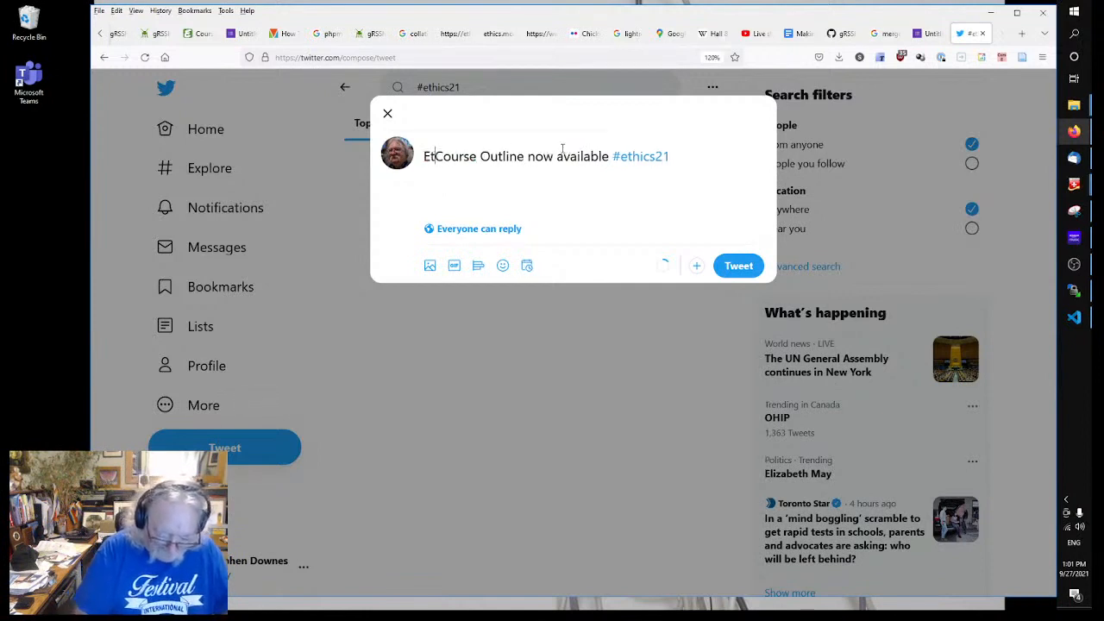
type("s, Anba")
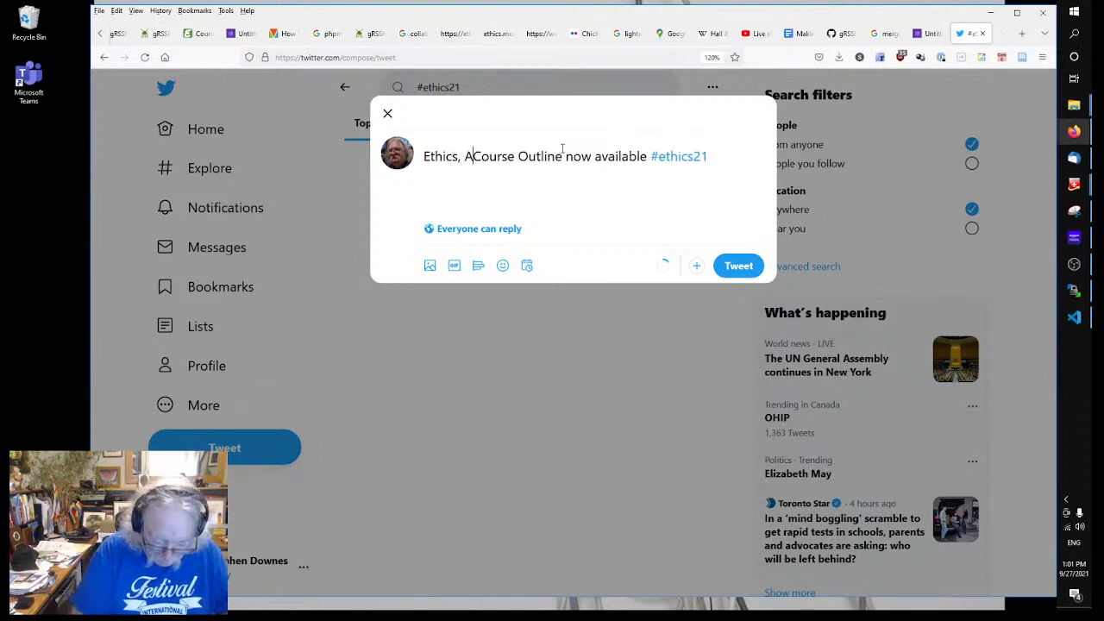
key("BackSpace")
key("BackSpace")
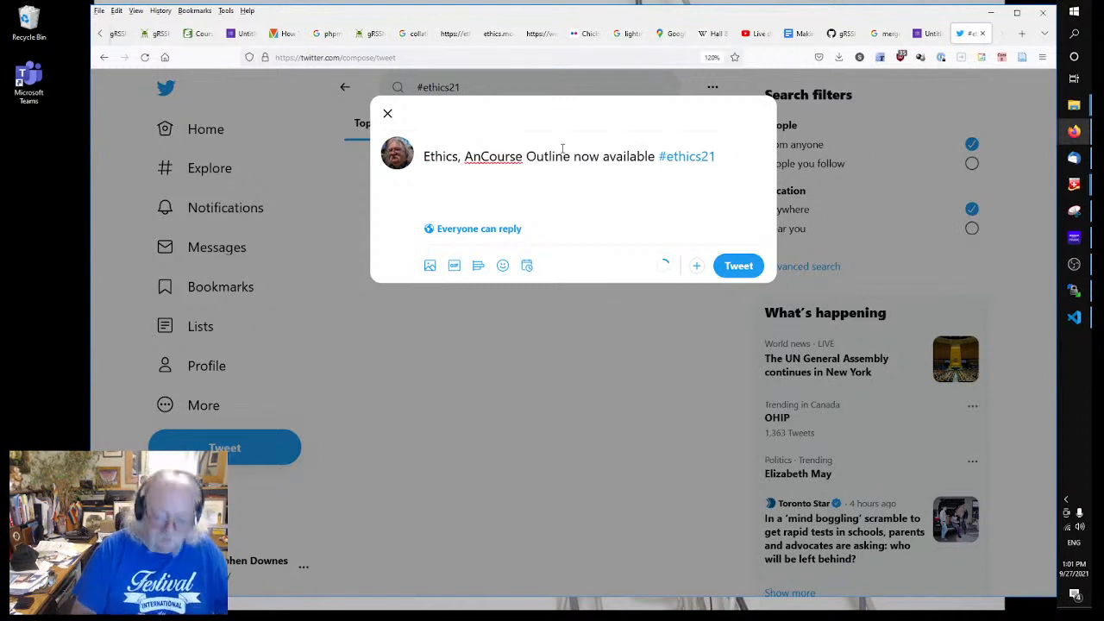
type("a")
type("lytics")
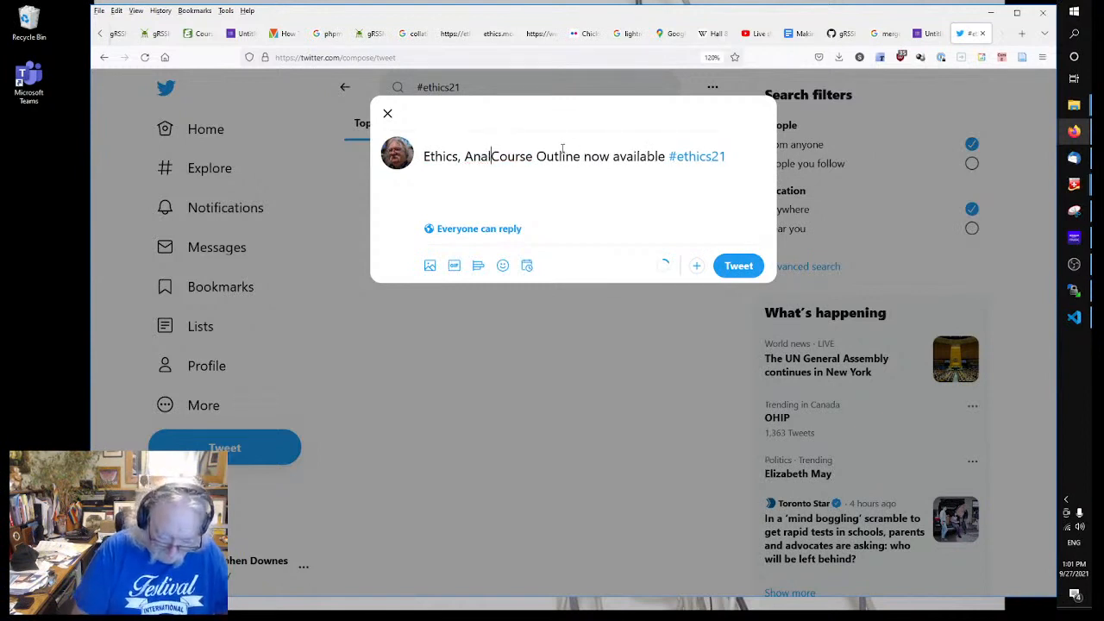
type(" and the Dut")
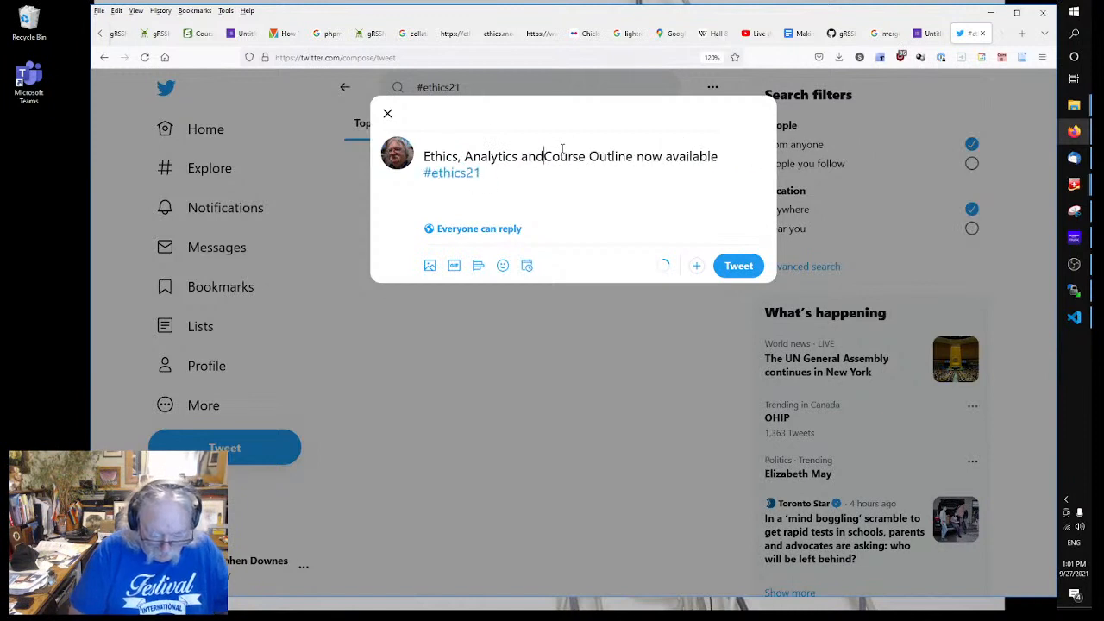
type("y of Care")
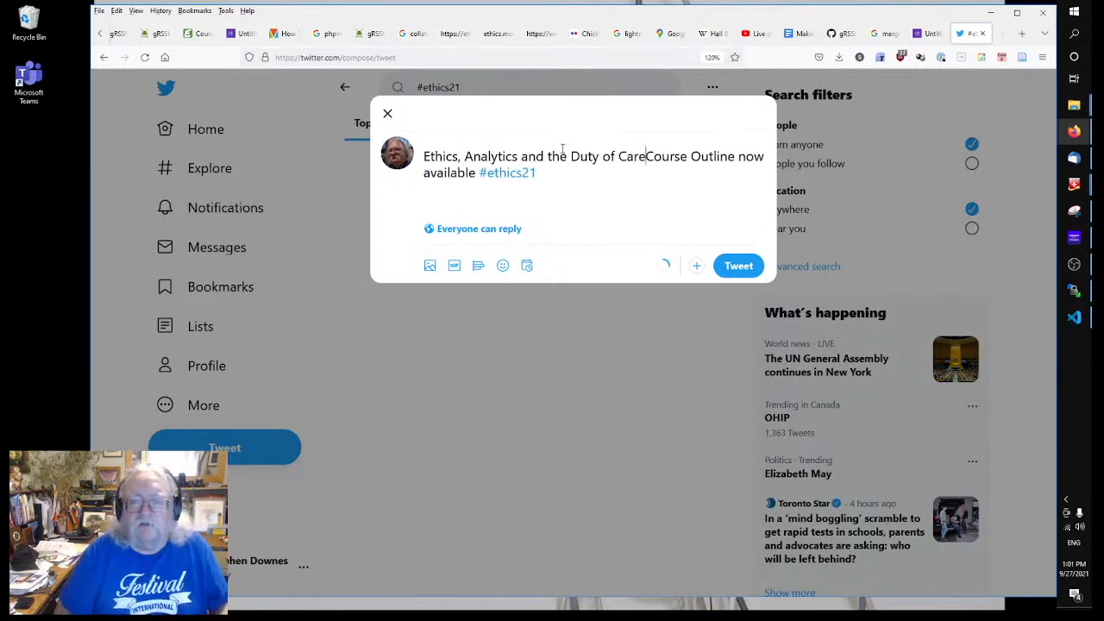
key("Return")
key("Return")
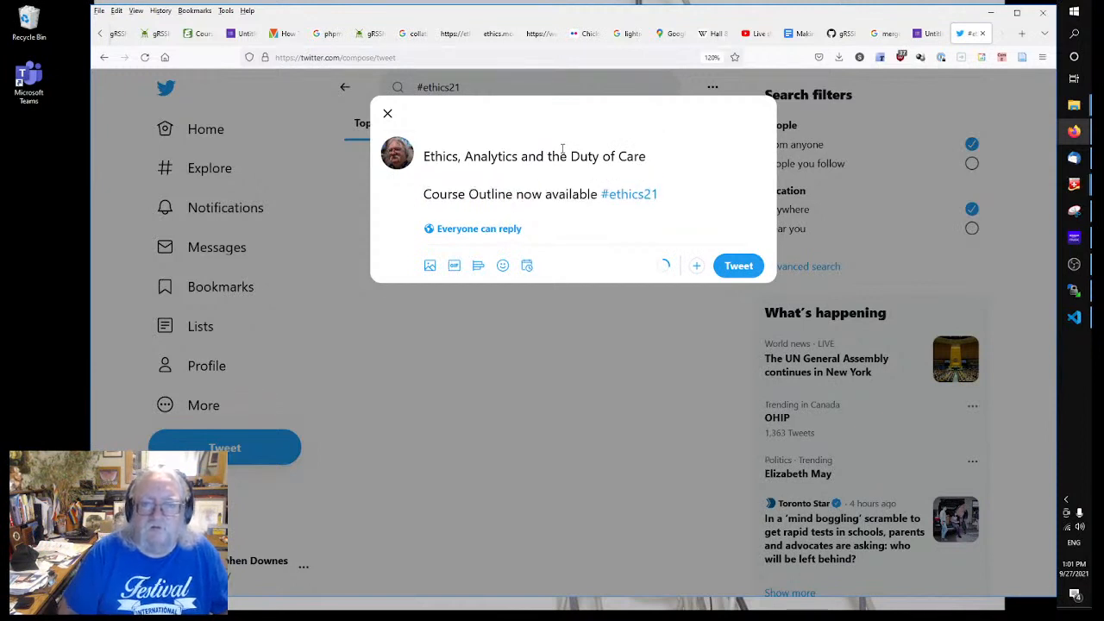
key("Return")
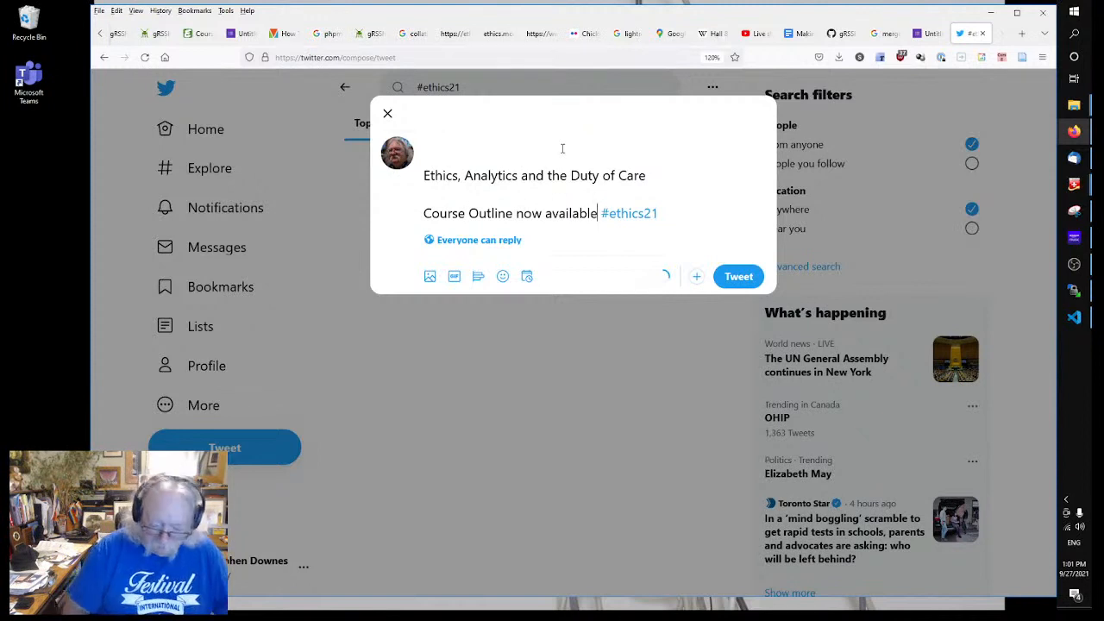
type(": https")
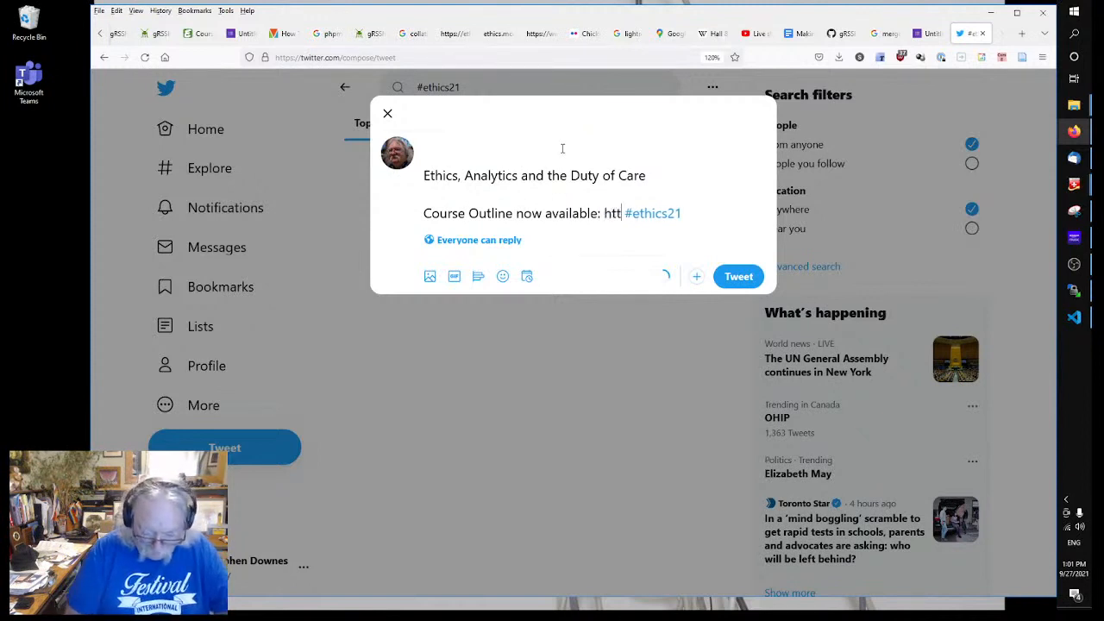
type("://ethics")
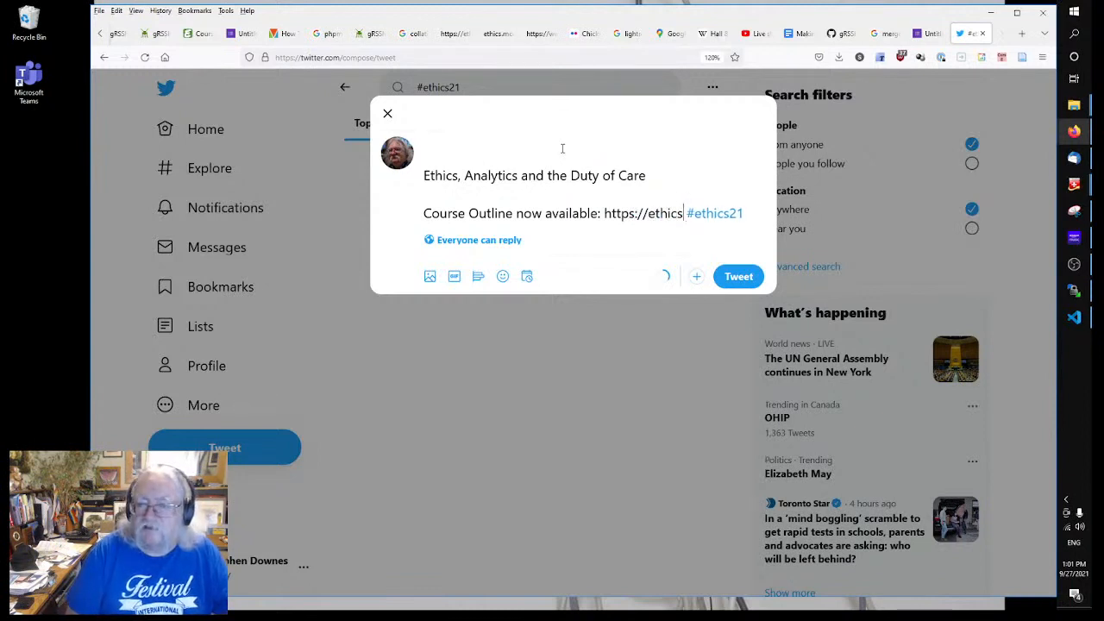
type(",")
key("BackSpace")
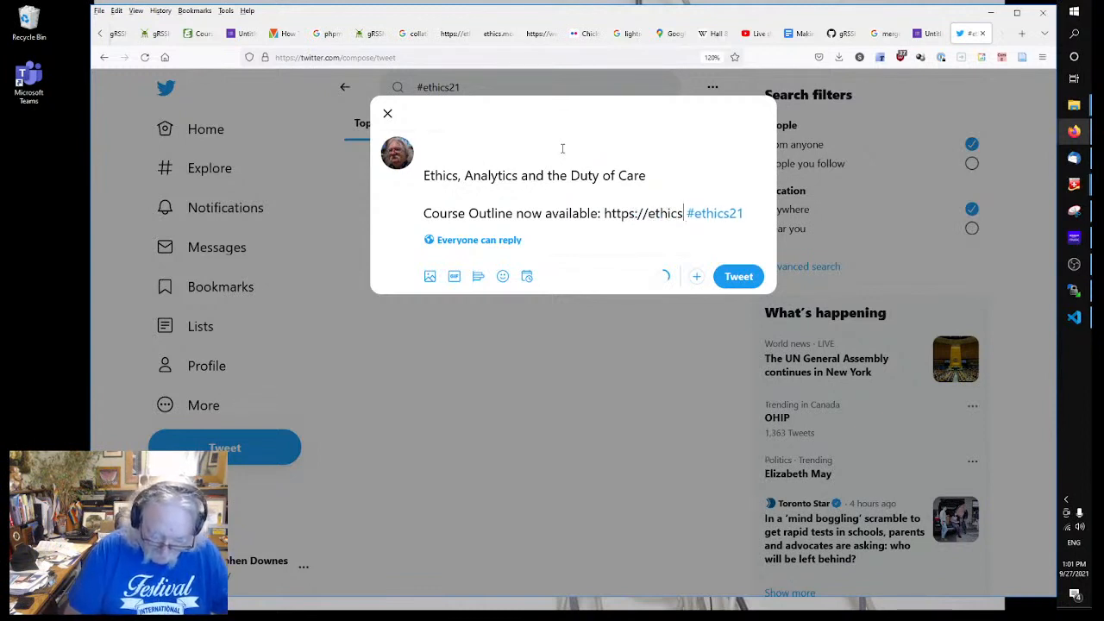
type(".mooc.ca")
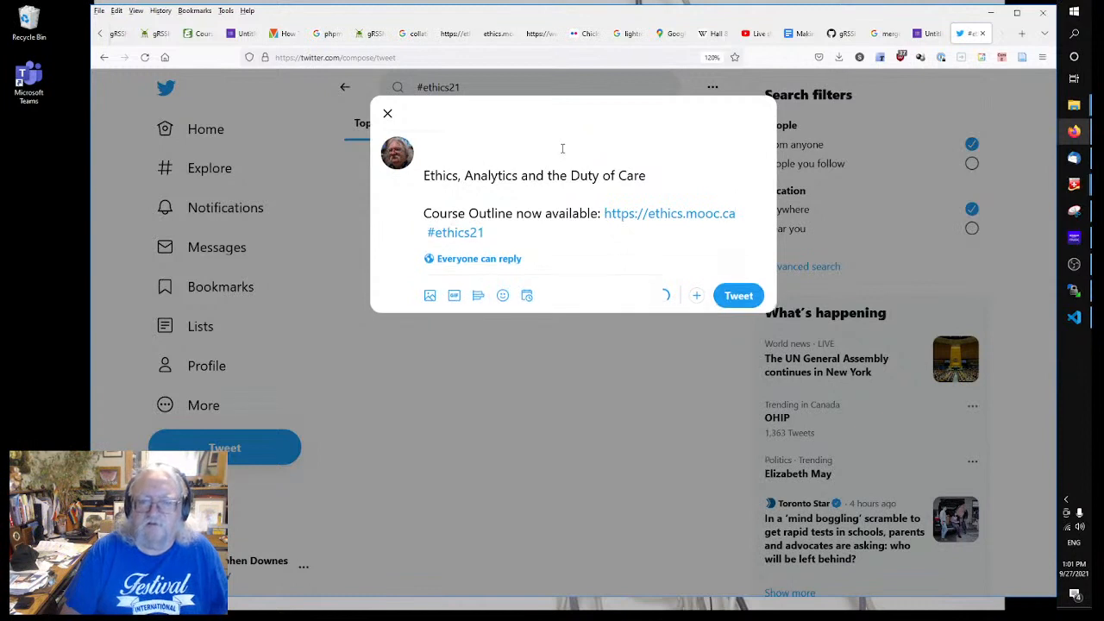
key("Return")
key("Return")
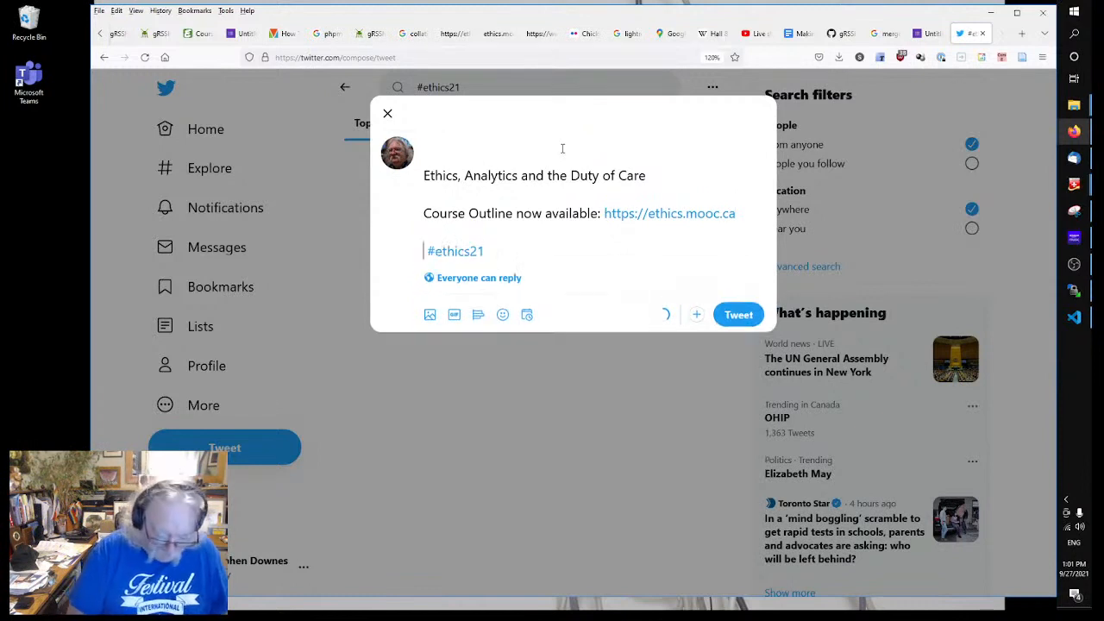
type("Course tag ")
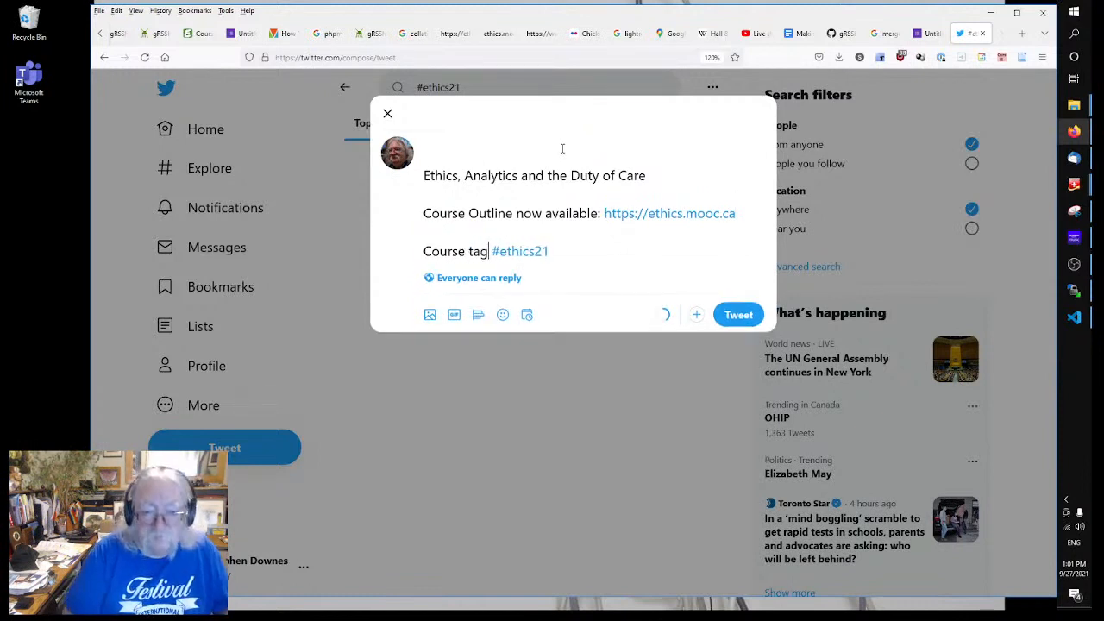
type(":")
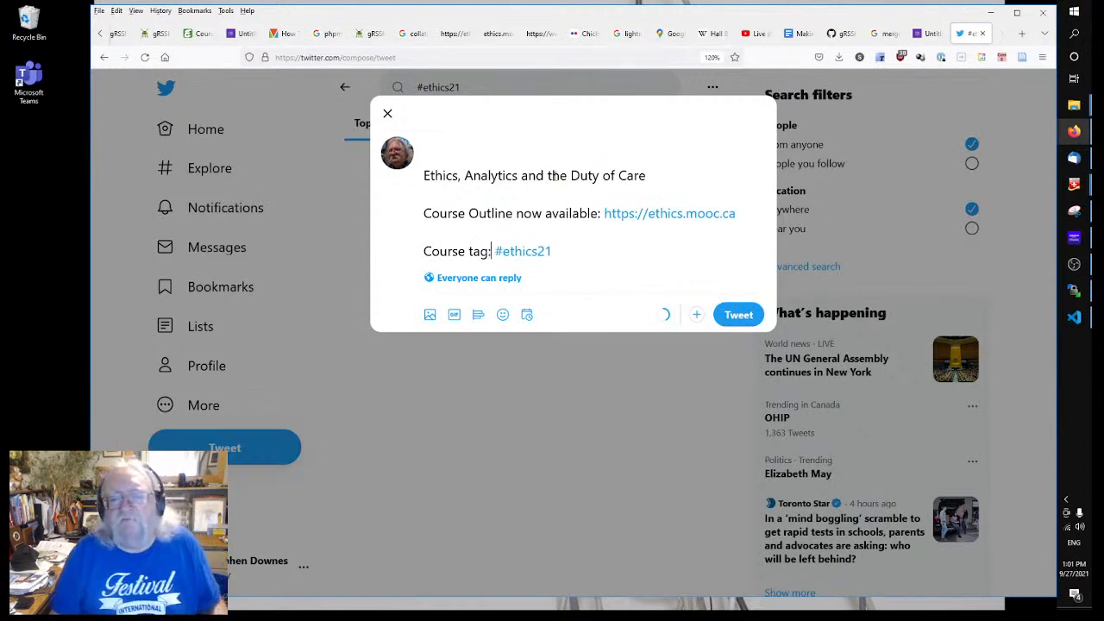
left_click(606, 247)
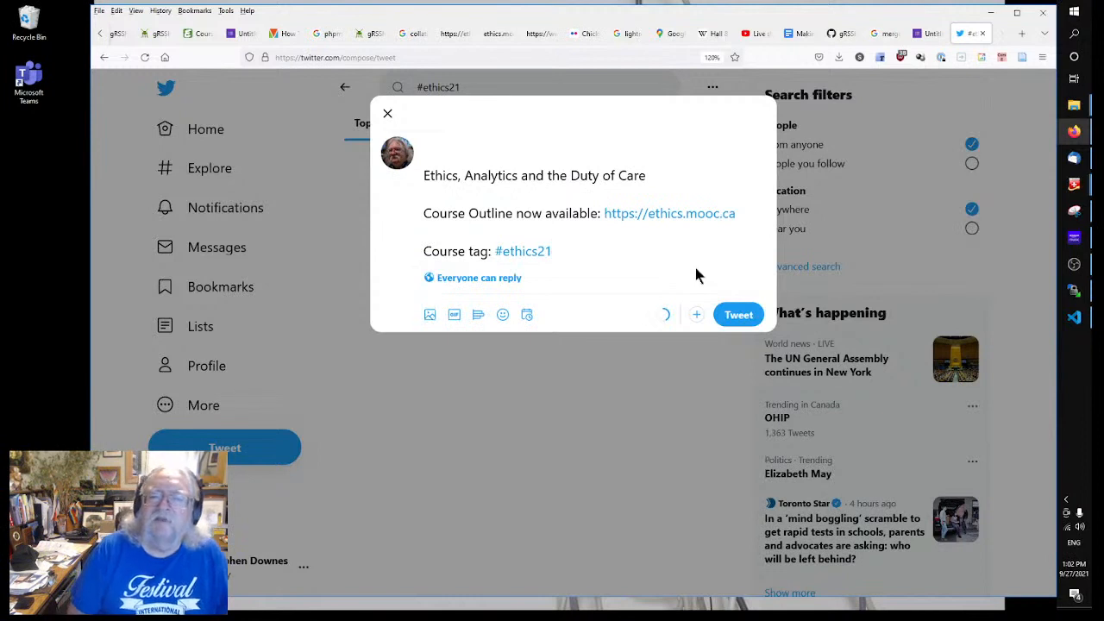
key("Return")
key("Return")
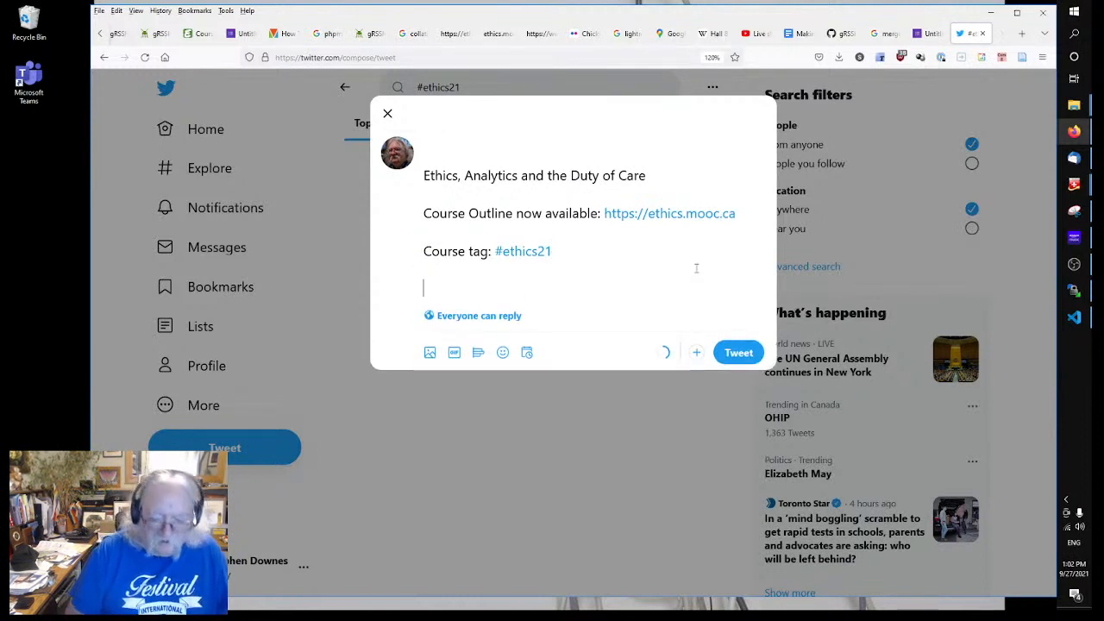
type("Let me")
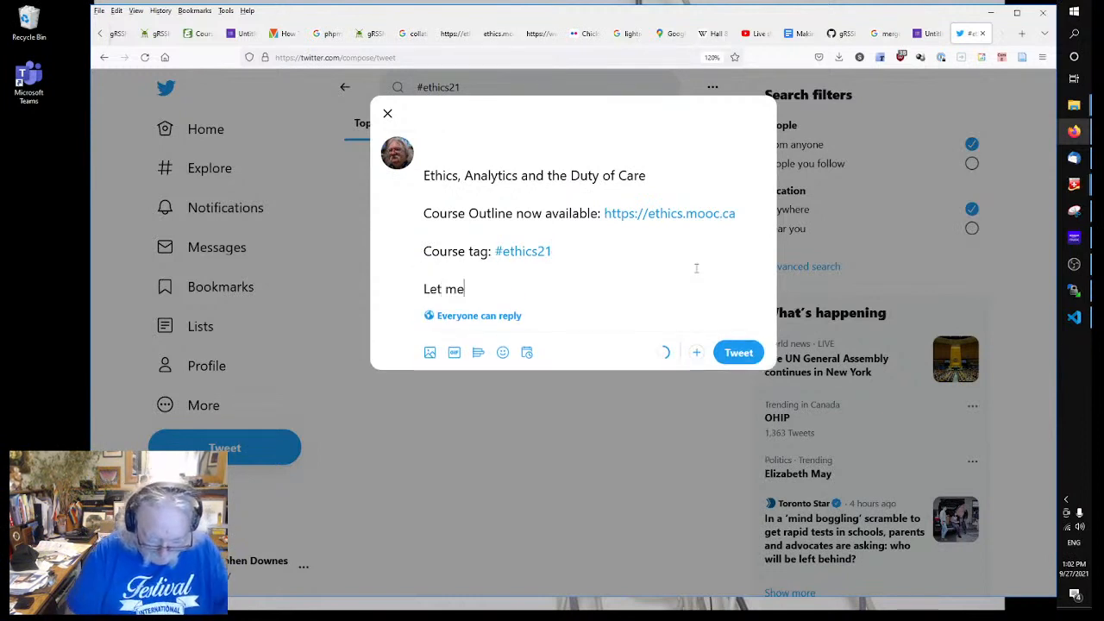
type(" know what yo")
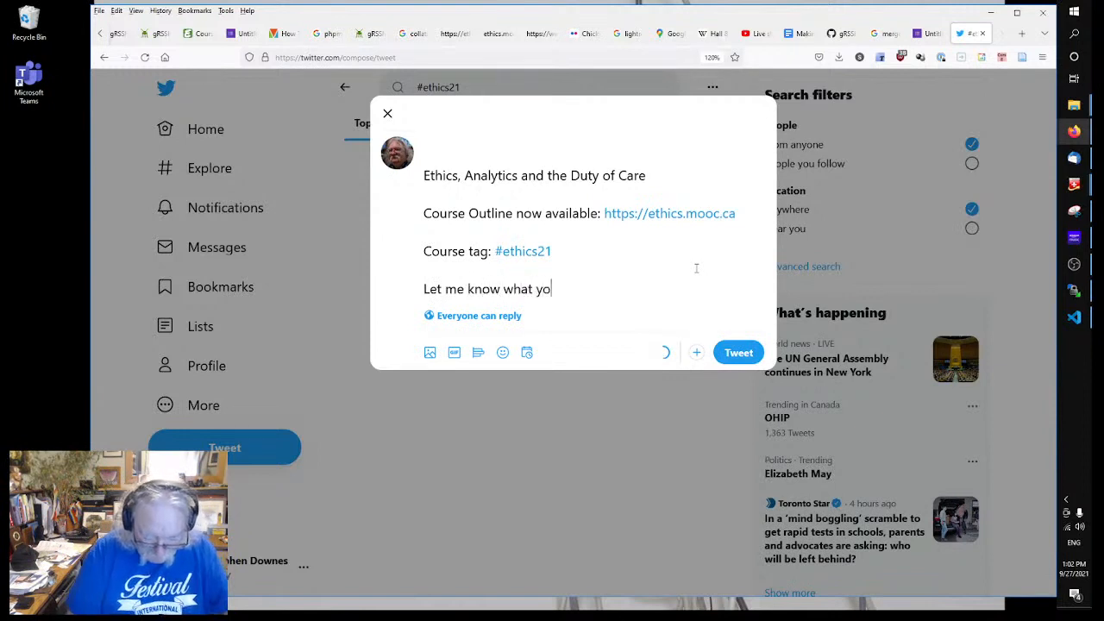
type("u think.")
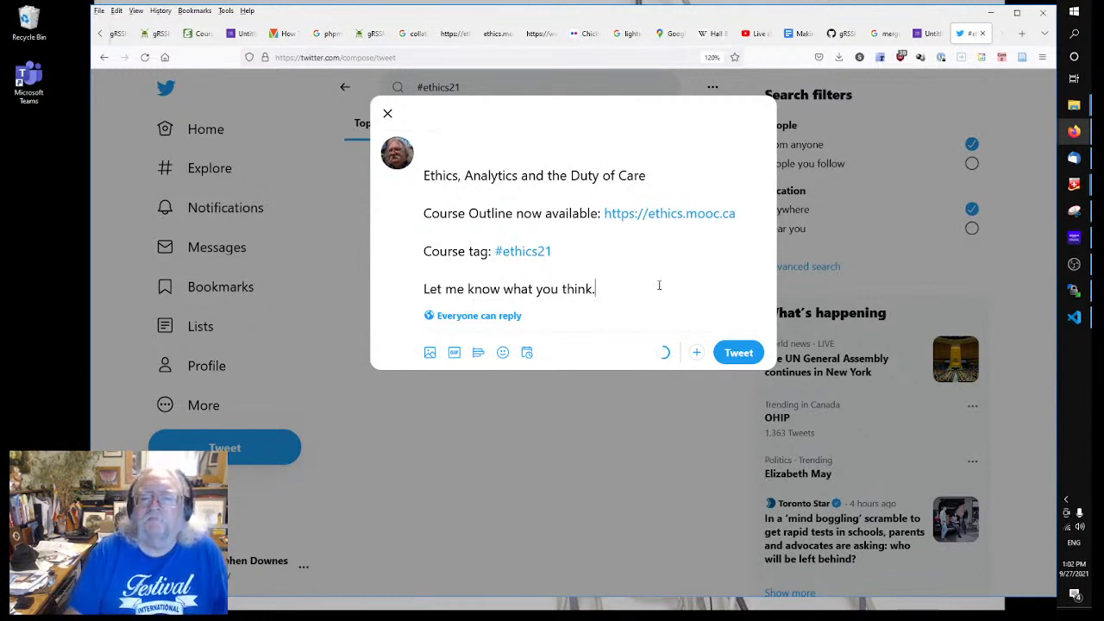
type("Thanks.")
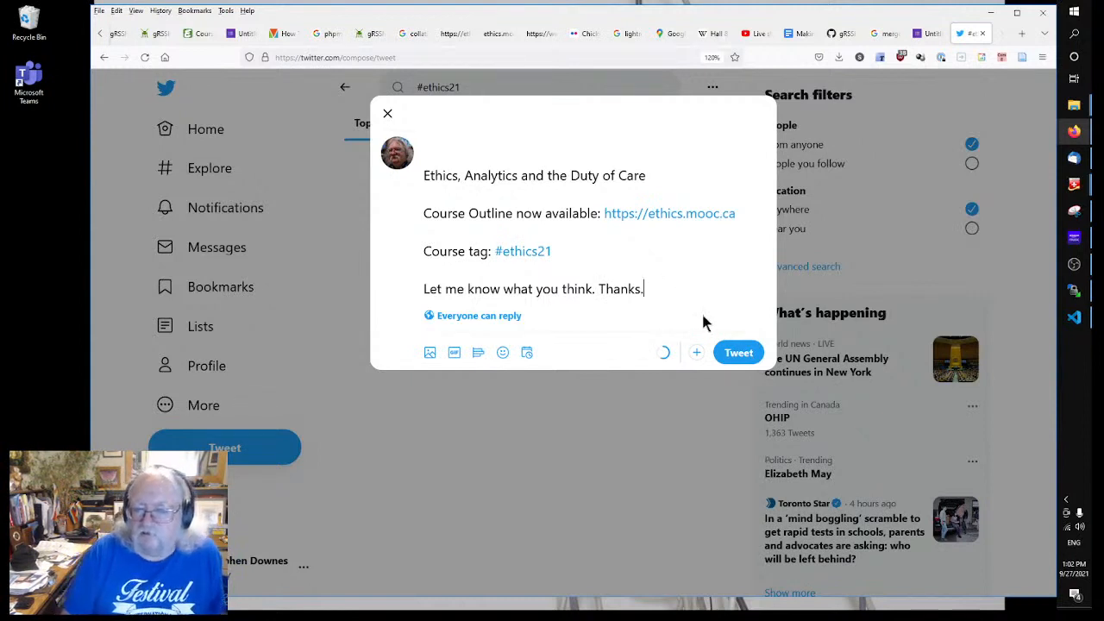
Step: Post the announcement tweet and reload the #ethics21 search so it appears
left_click(738, 356)
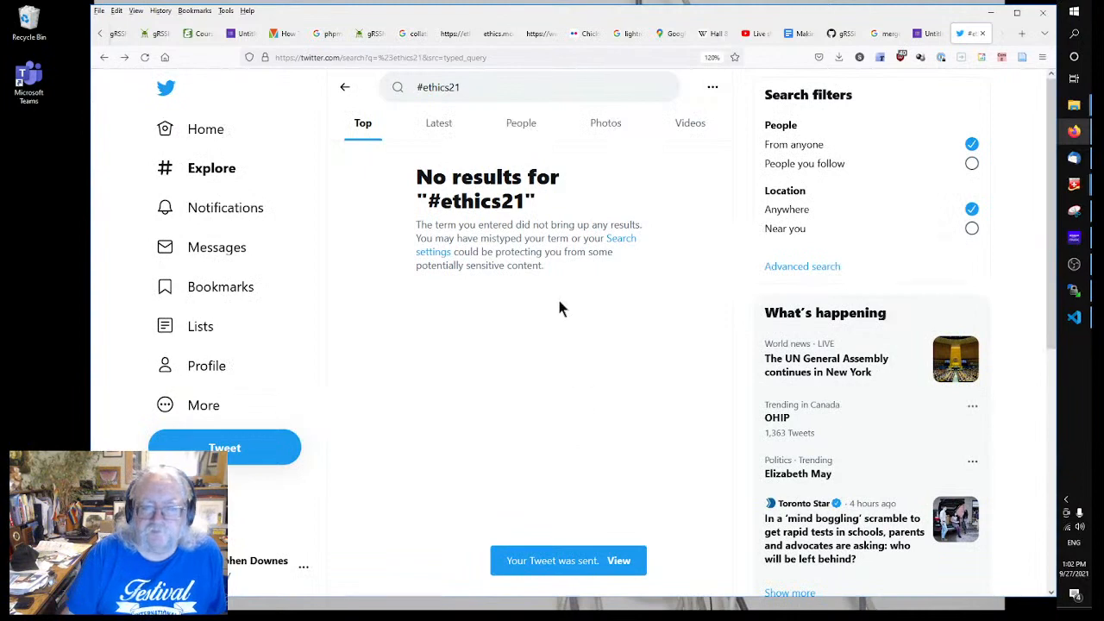
right_click(523, 296)
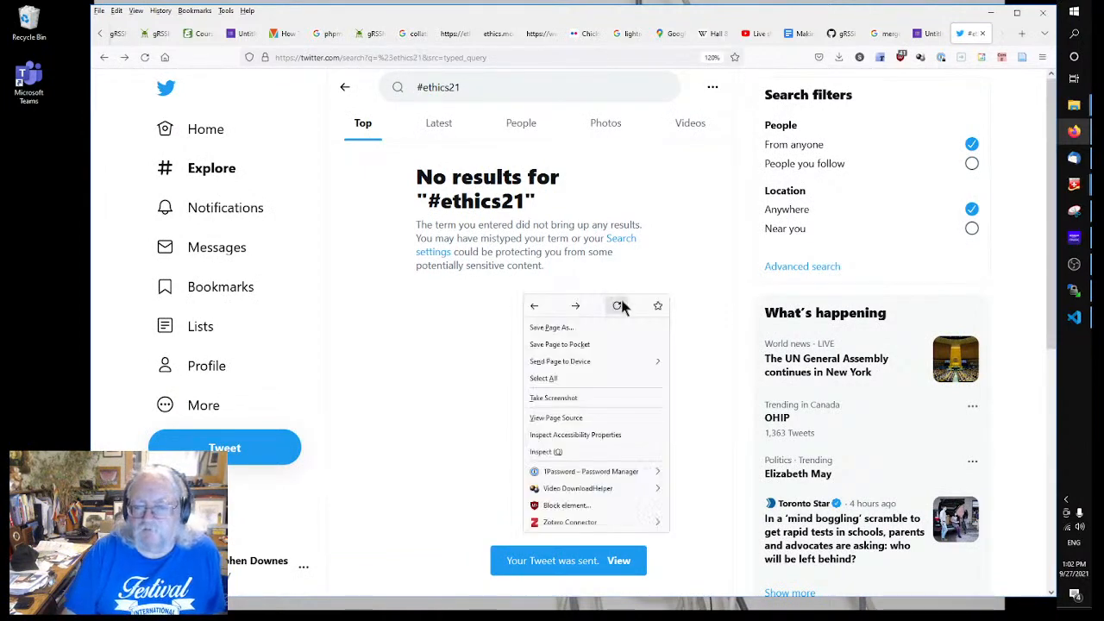
left_click(618, 306)
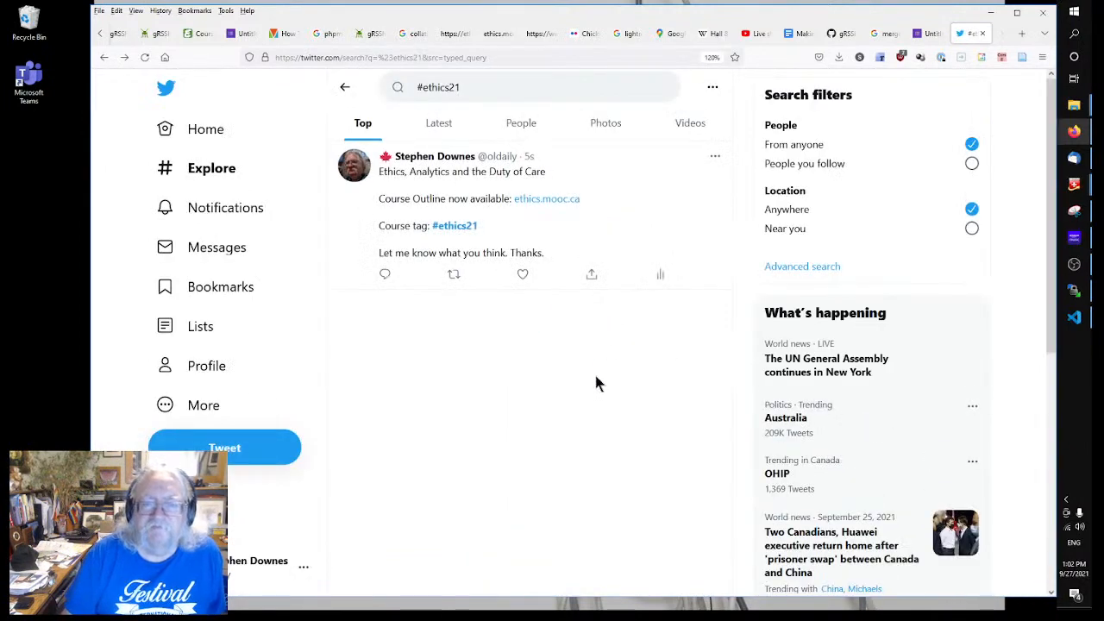
Step: Open the posted tweet's detail page and follow its ethics.mooc.ca link to the course page
left_click(561, 200)
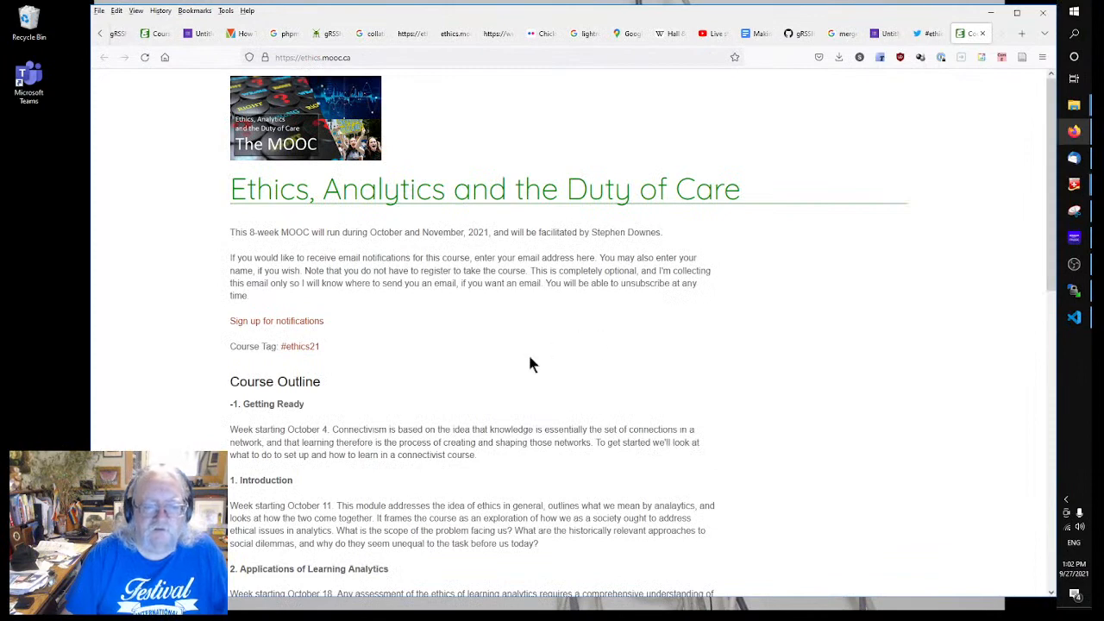
left_click(304, 348)
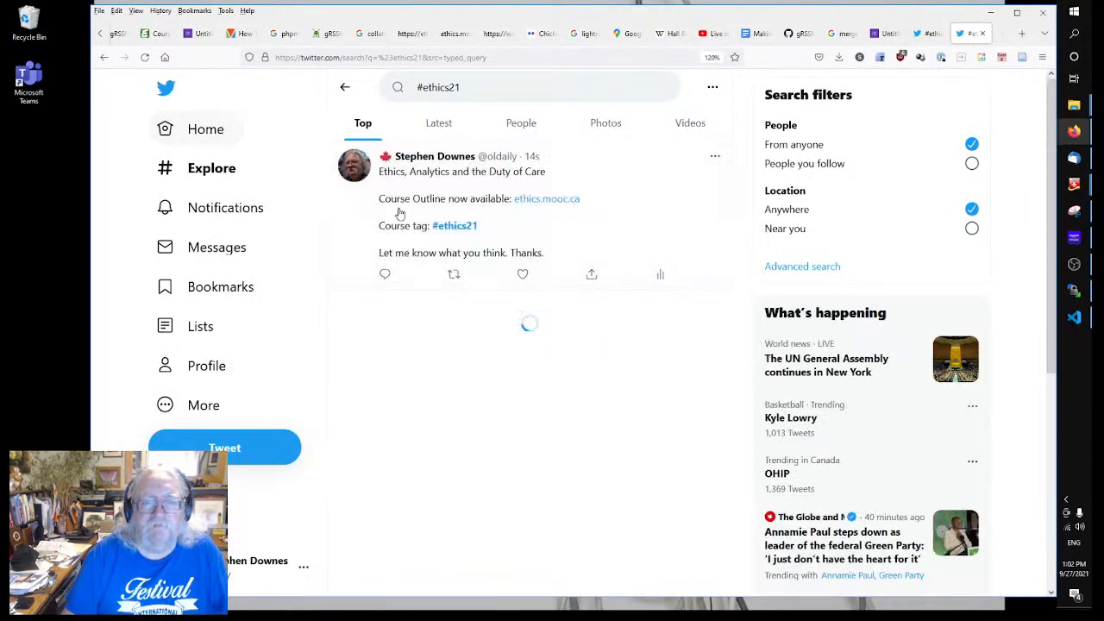
left_click(457, 229)
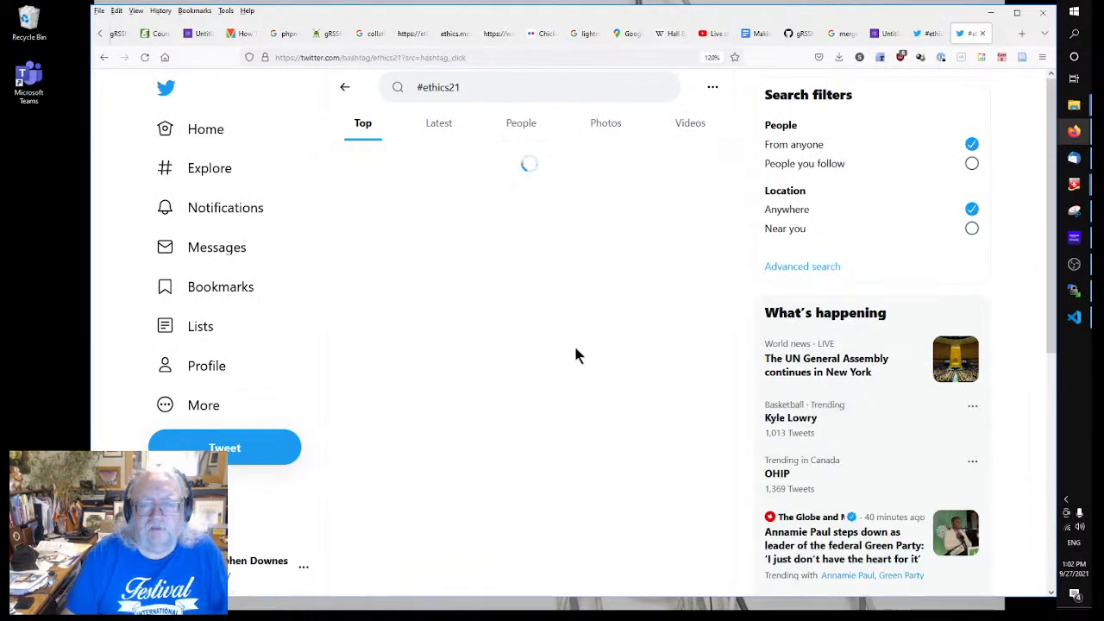
left_click(590, 218)
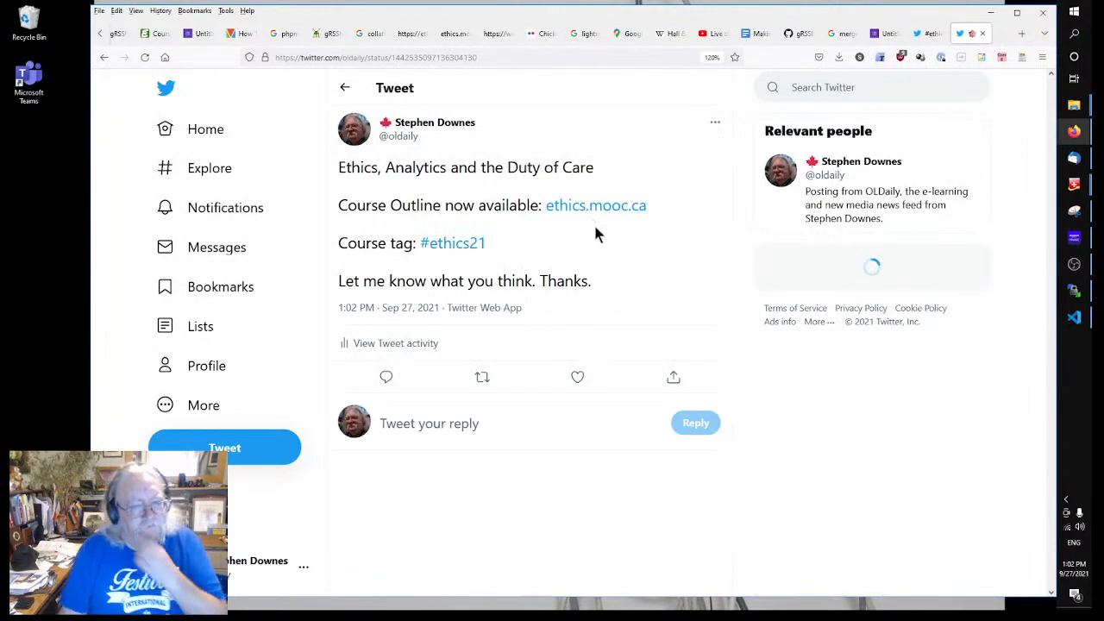
left_click(104, 57)
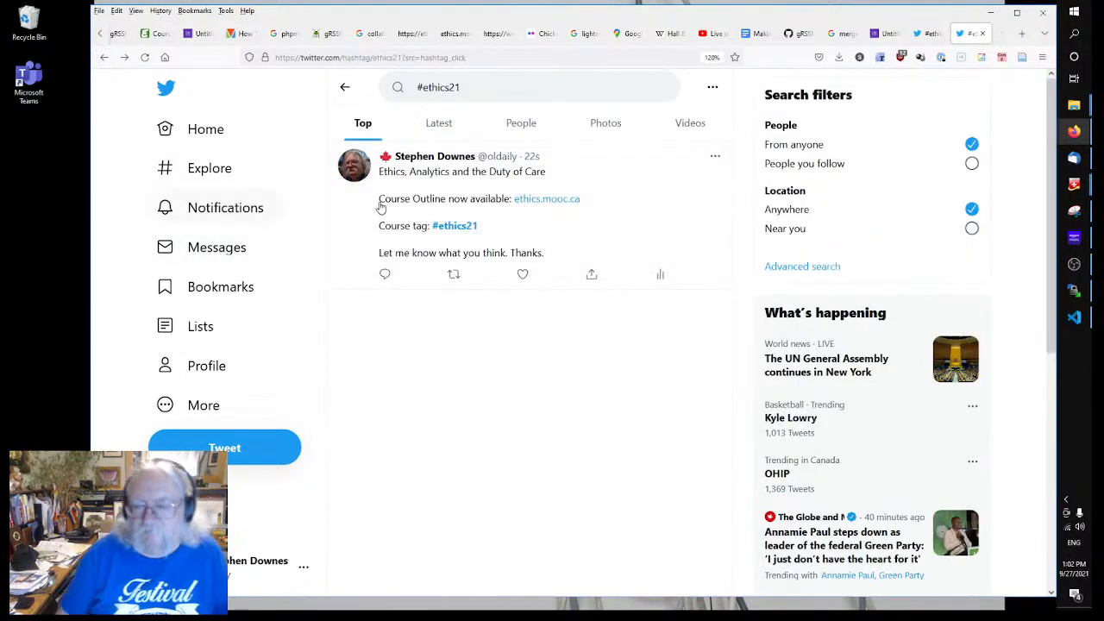
left_click(532, 208)
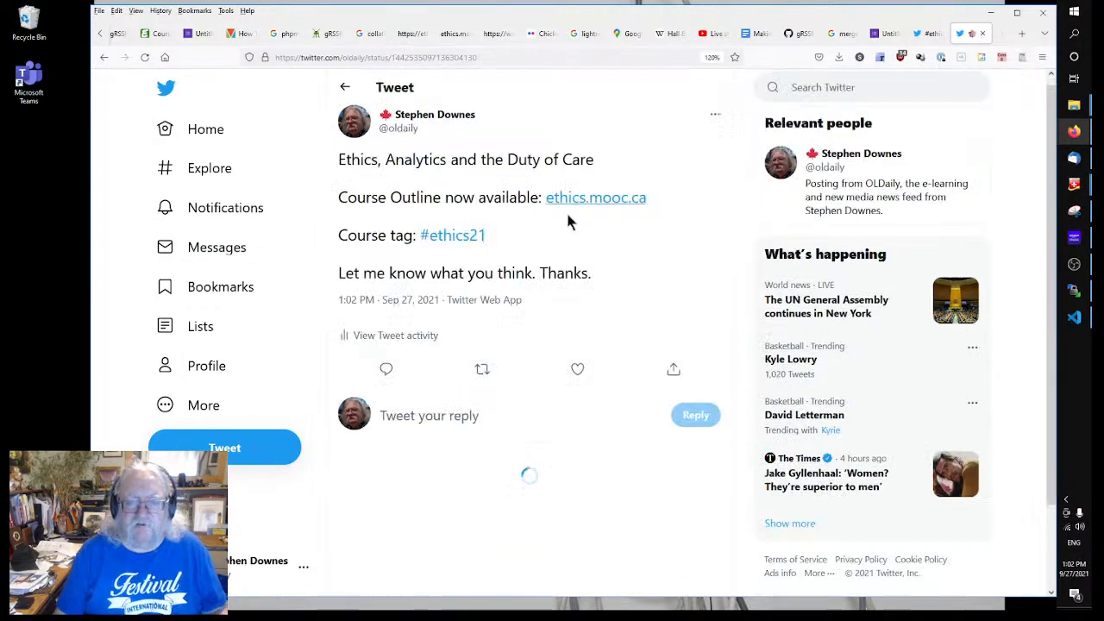
left_click(571, 200)
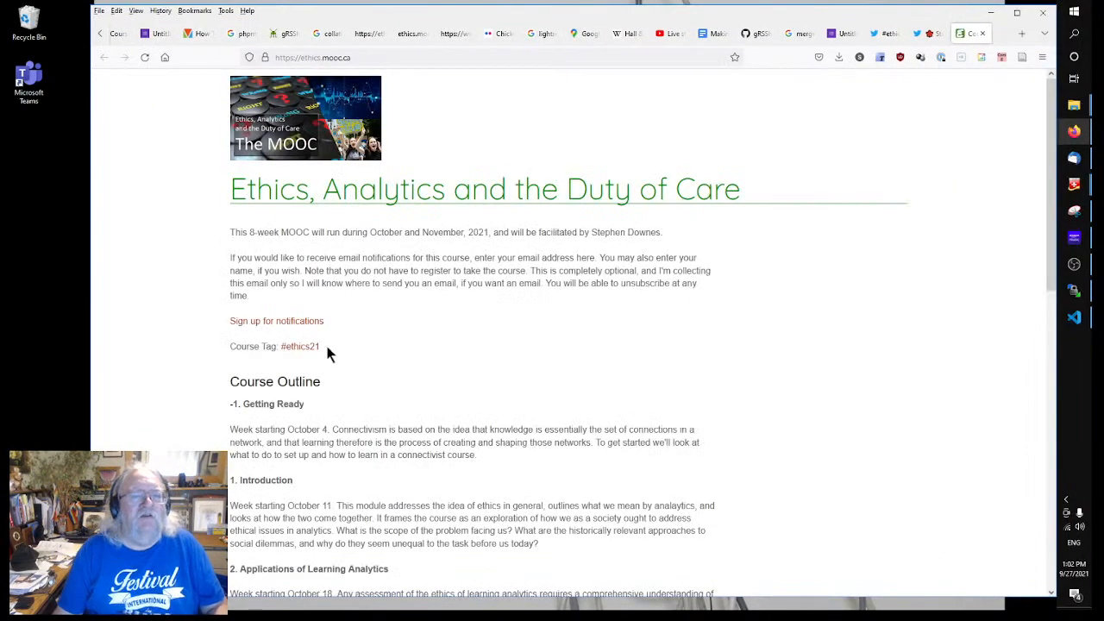
scroll(538, 380, "down", 8)
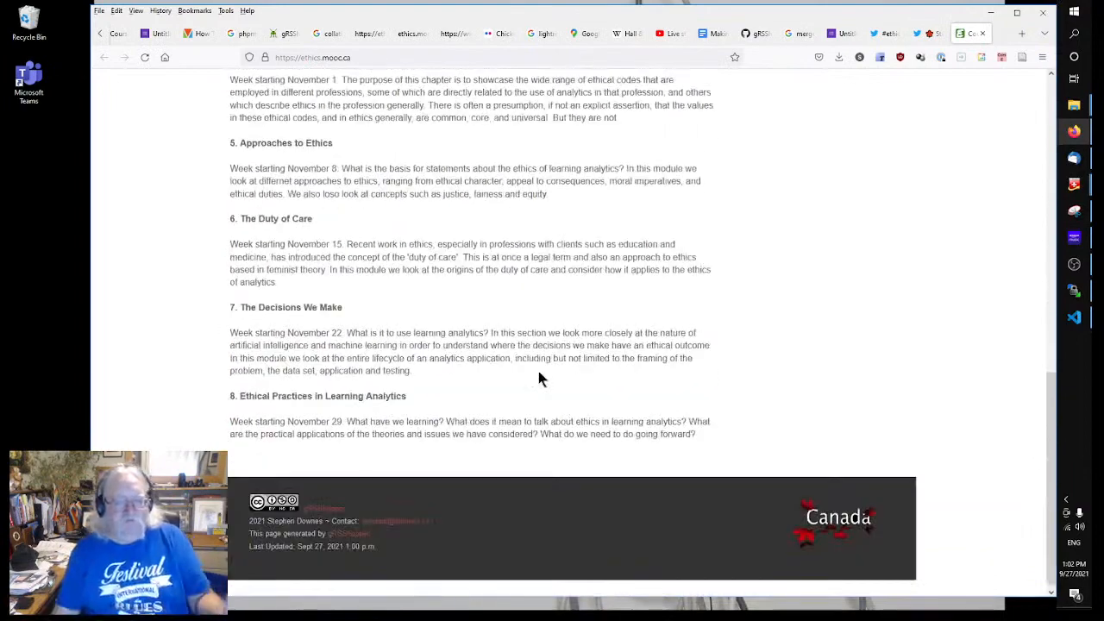
scroll(538, 380, "up", 8)
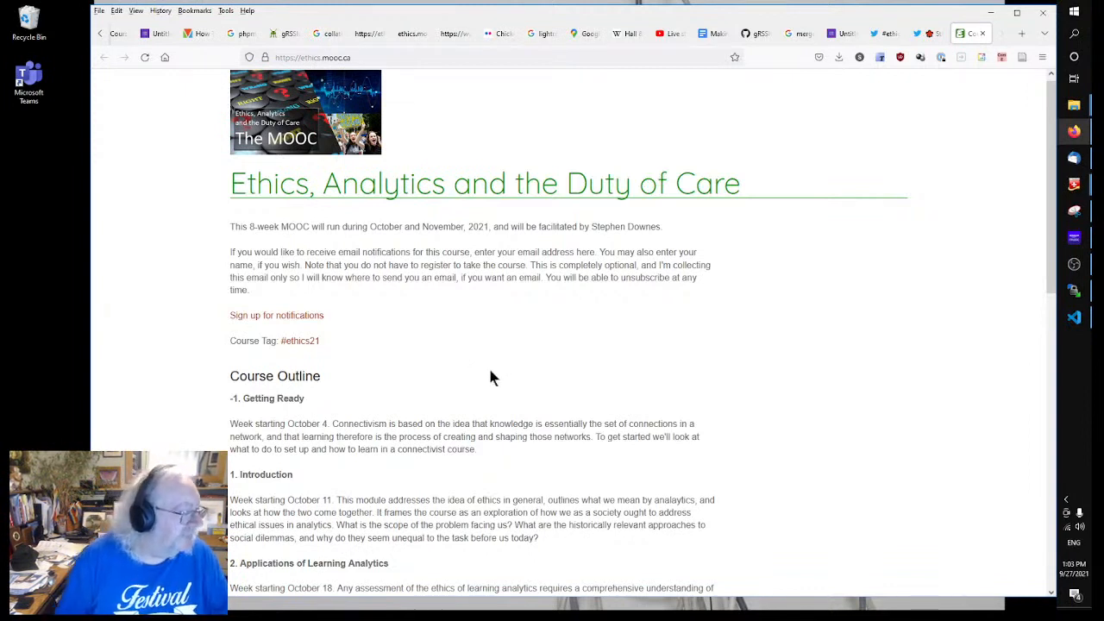
scroll(482, 348, "up", 1)
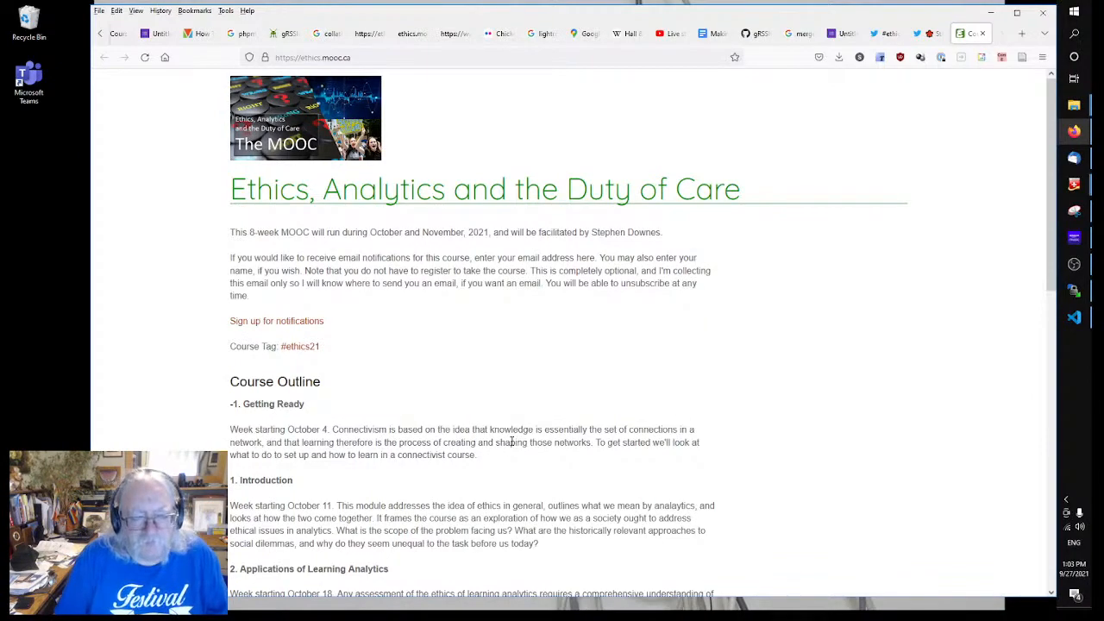
scroll(511, 440, "down", 10)
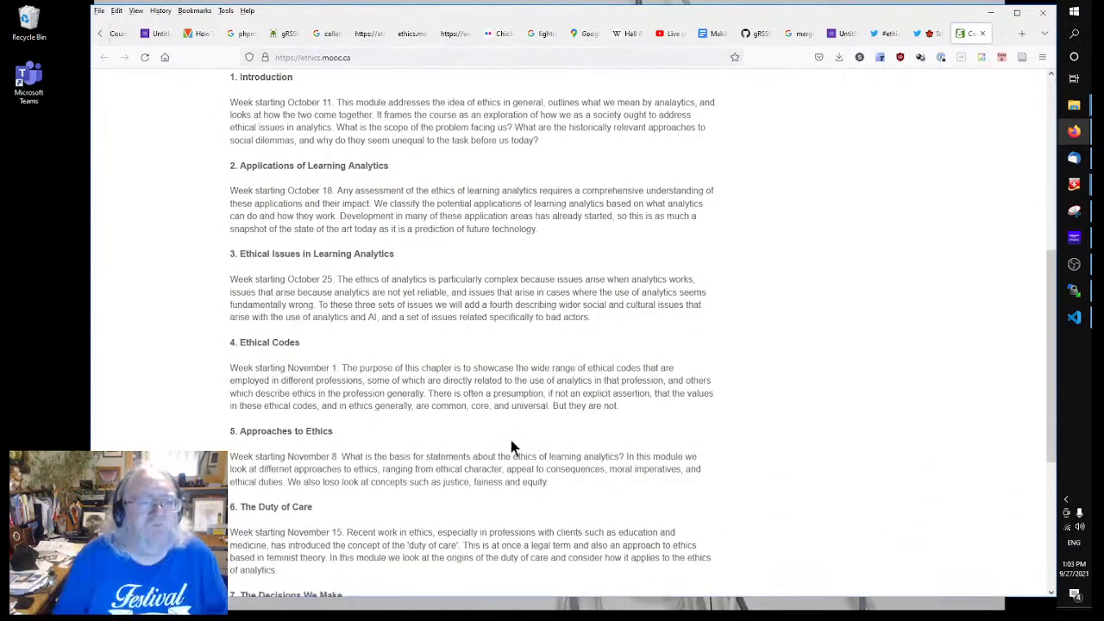
scroll(511, 440, "up", 10)
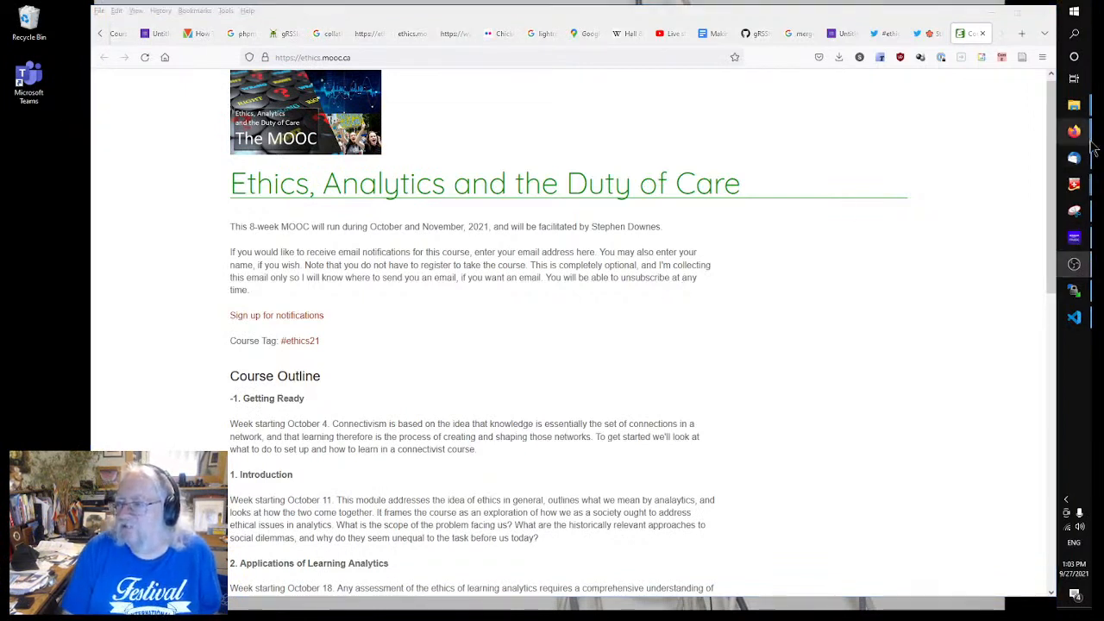
mouse_move(1074, 131)
left_click(983, 130)
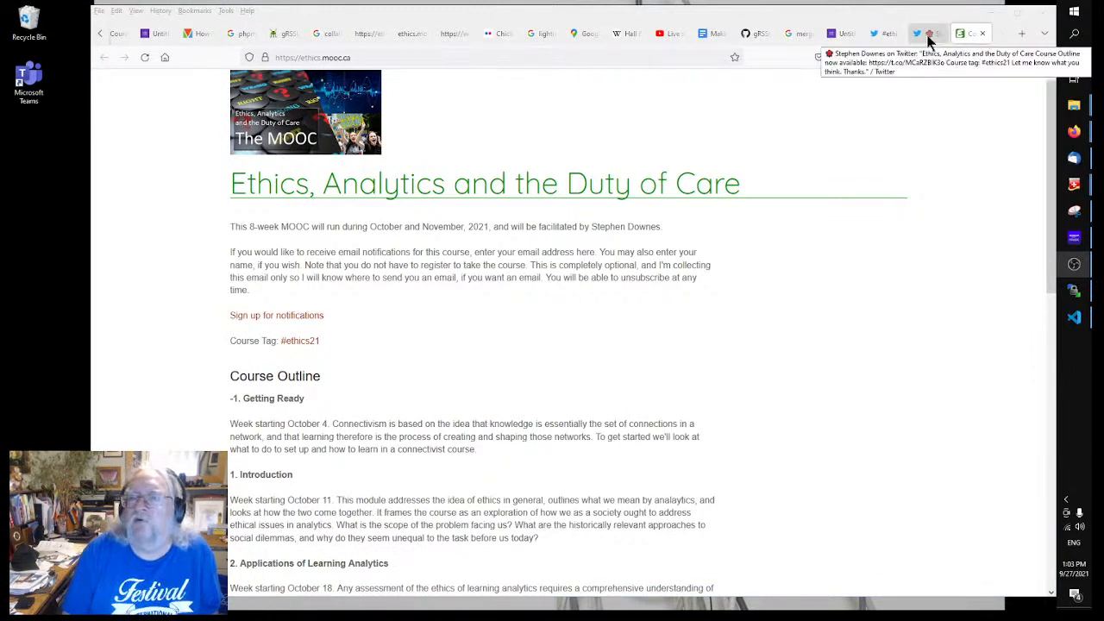
Step: In YouTube Studio, bring up the End stream confirmation for the 'Making a MOOC - 2a' live stream
left_click(670, 33)
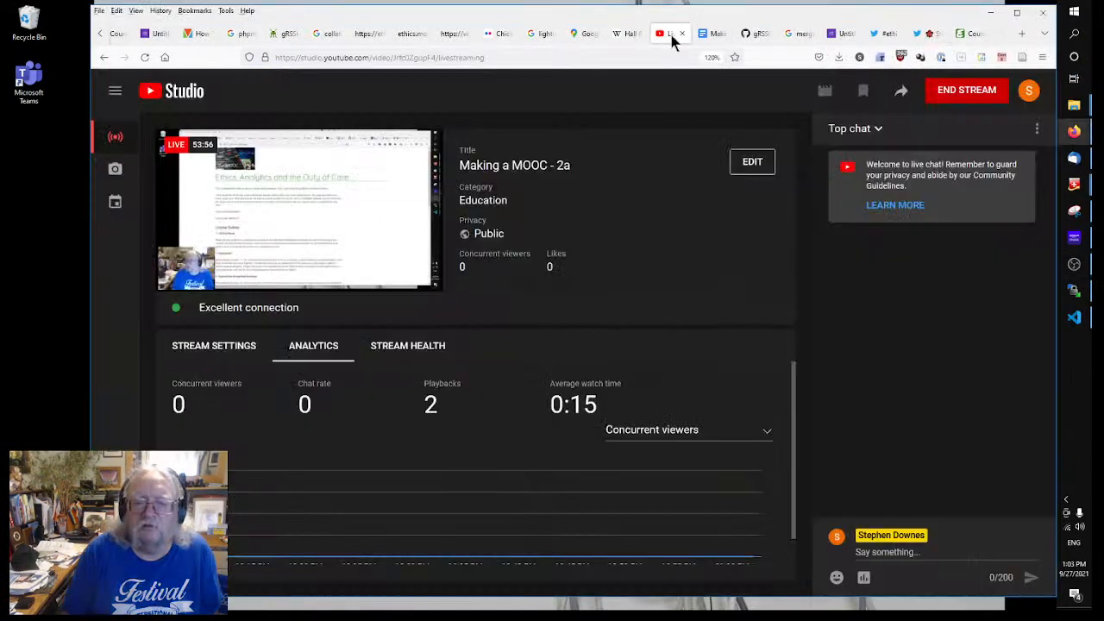
left_click(975, 96)
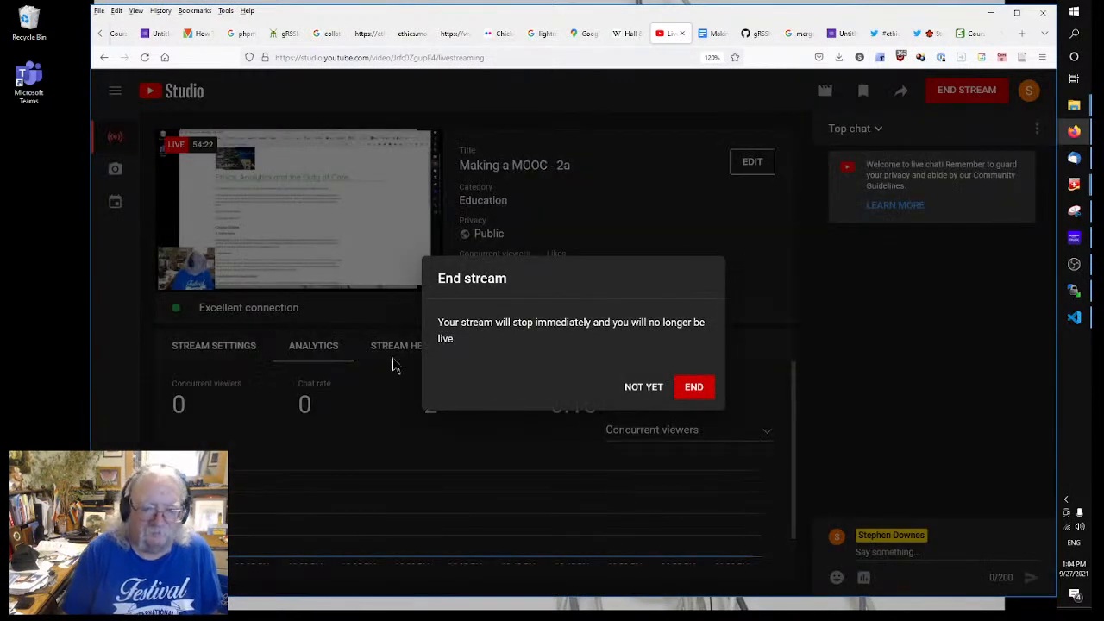